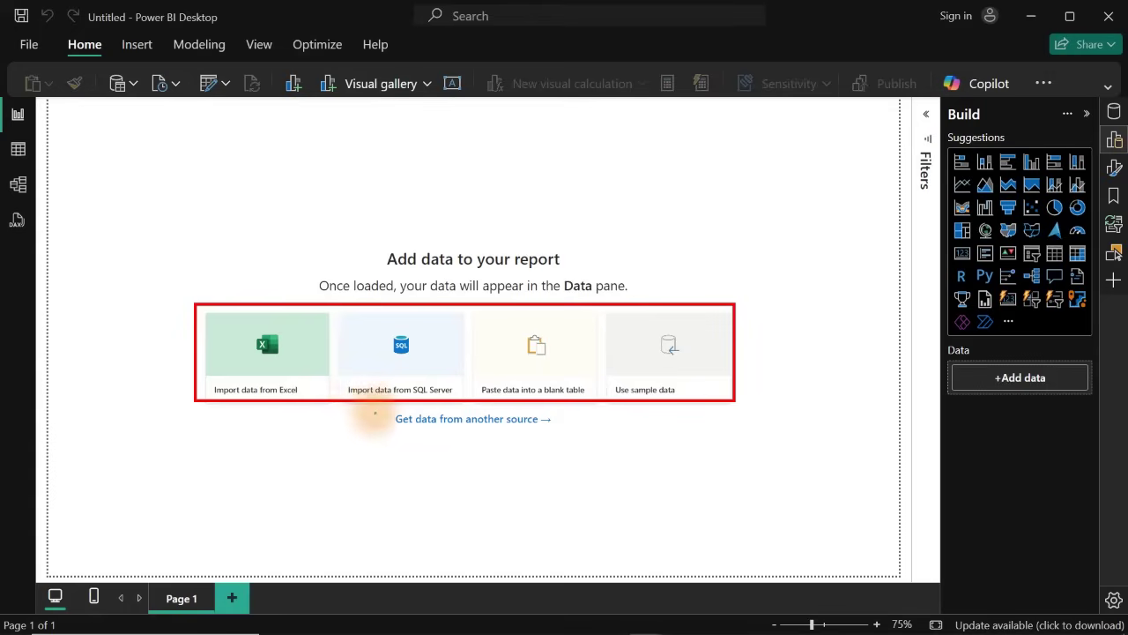
left_click_drag(374, 412, 564, 434)
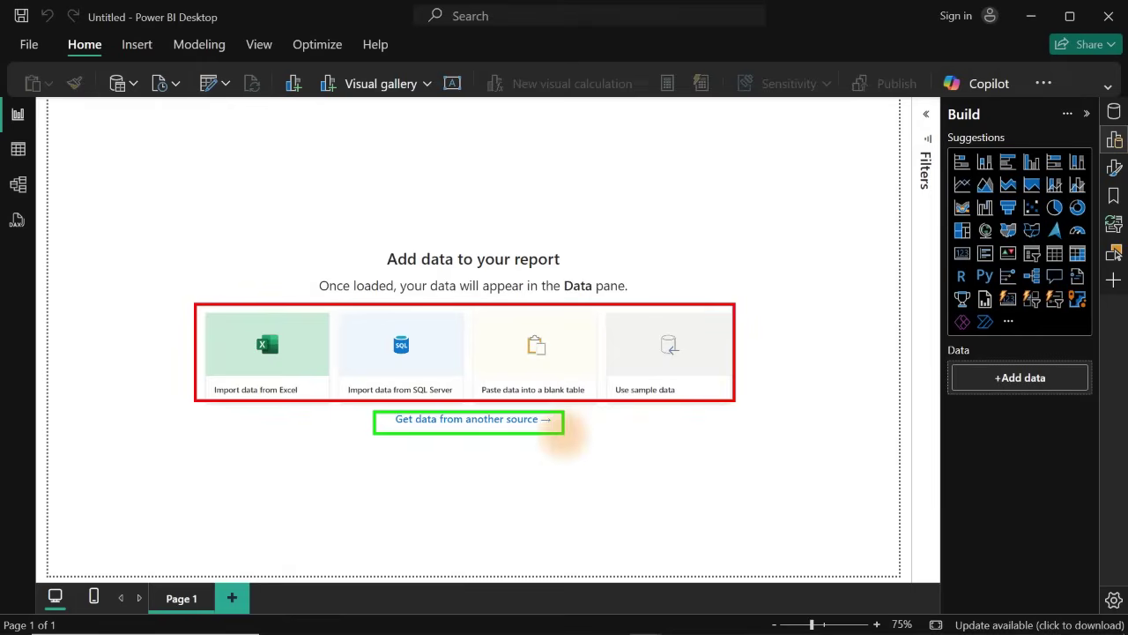
key("Escape")
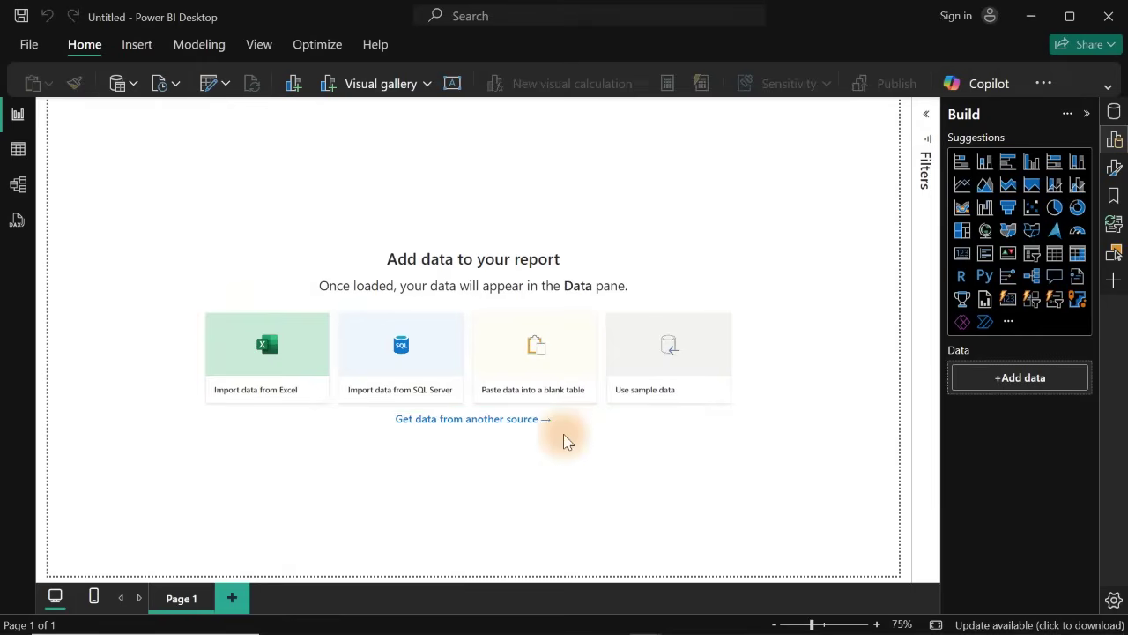
- Import the hotel_reservations_2023_large sheet from the hotel_reservations_2023 Excel workbook and open it for data transformation
left_click(255, 364)
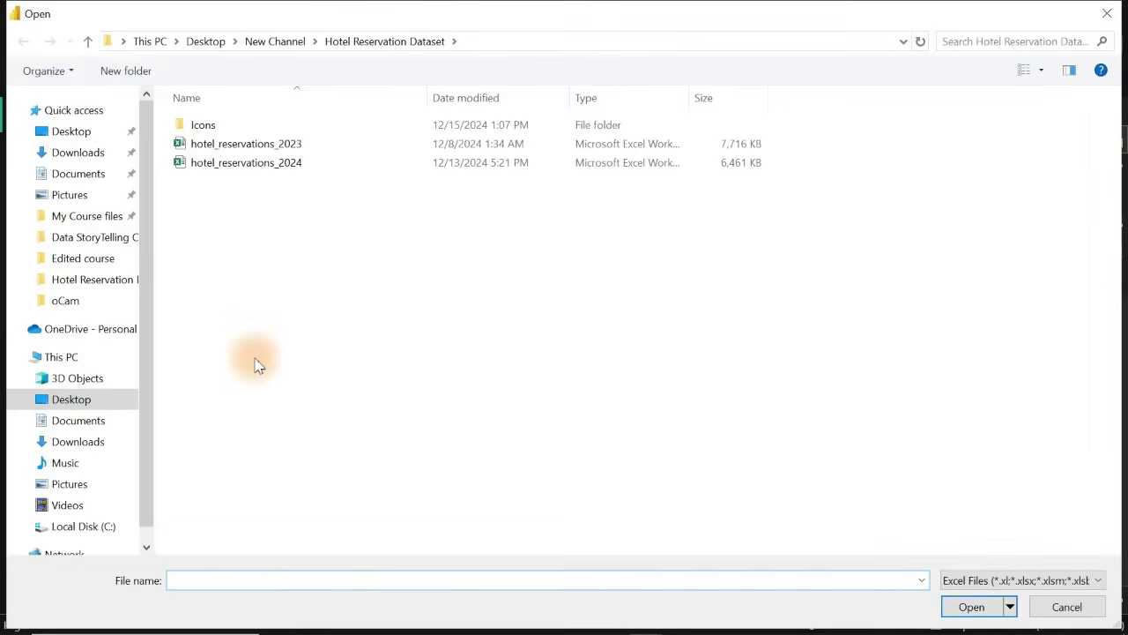
left_click(252, 148)
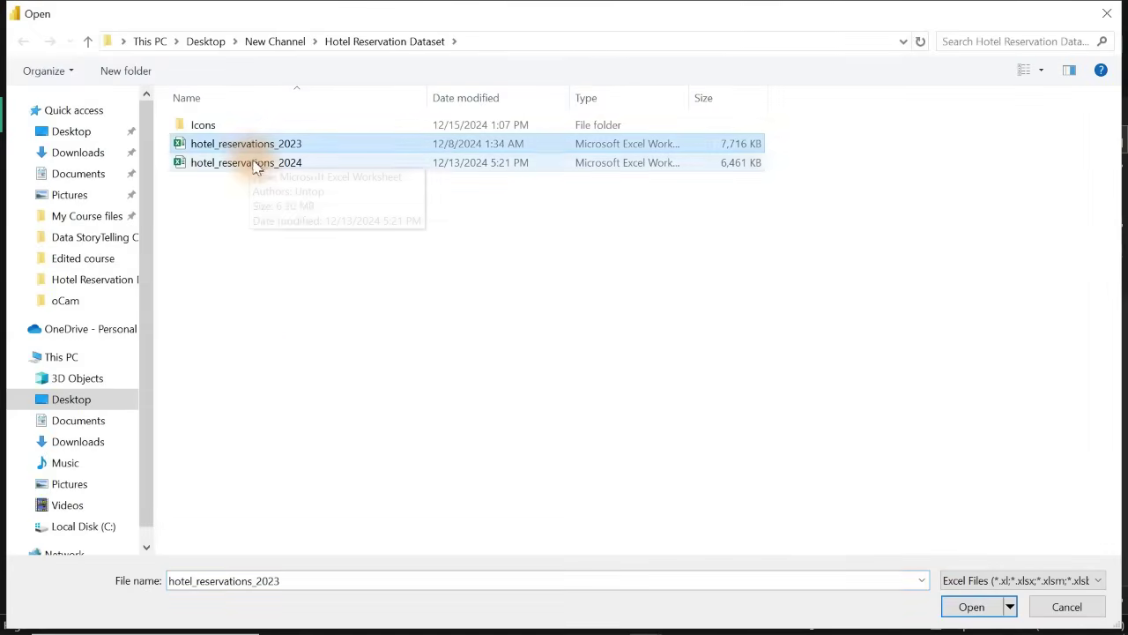
left_click(255, 170)
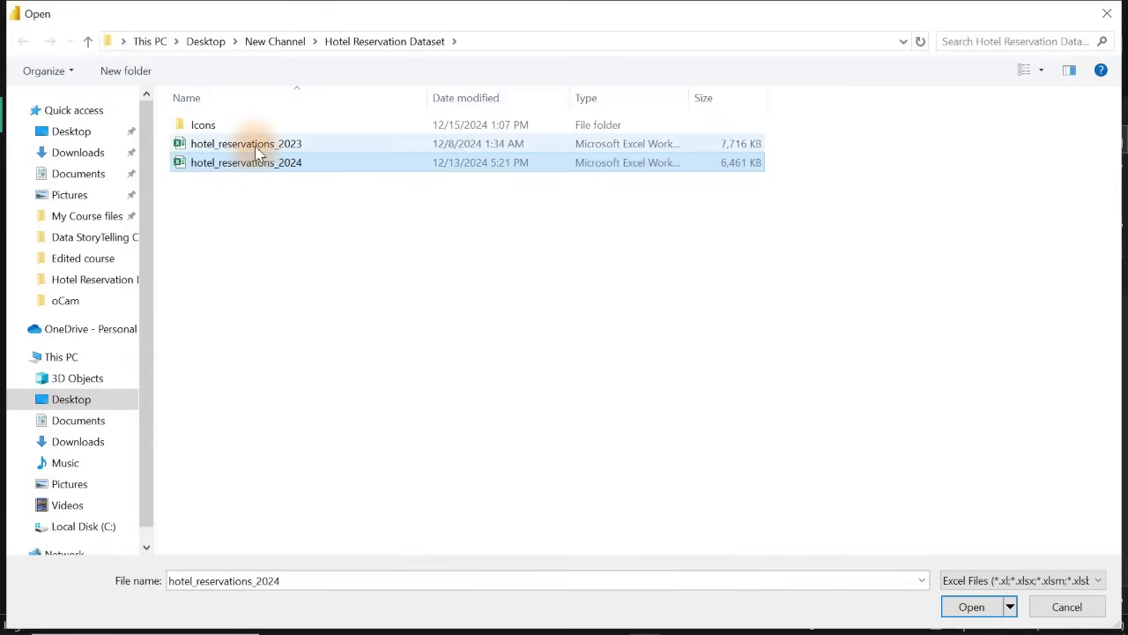
left_click(255, 145)
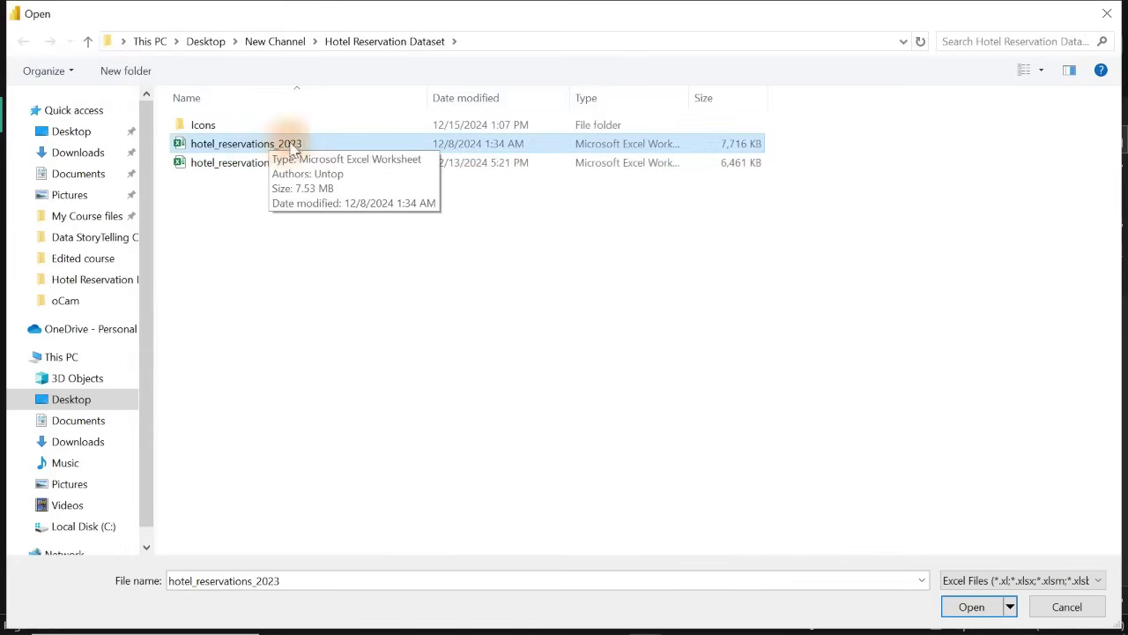
left_click(974, 608)
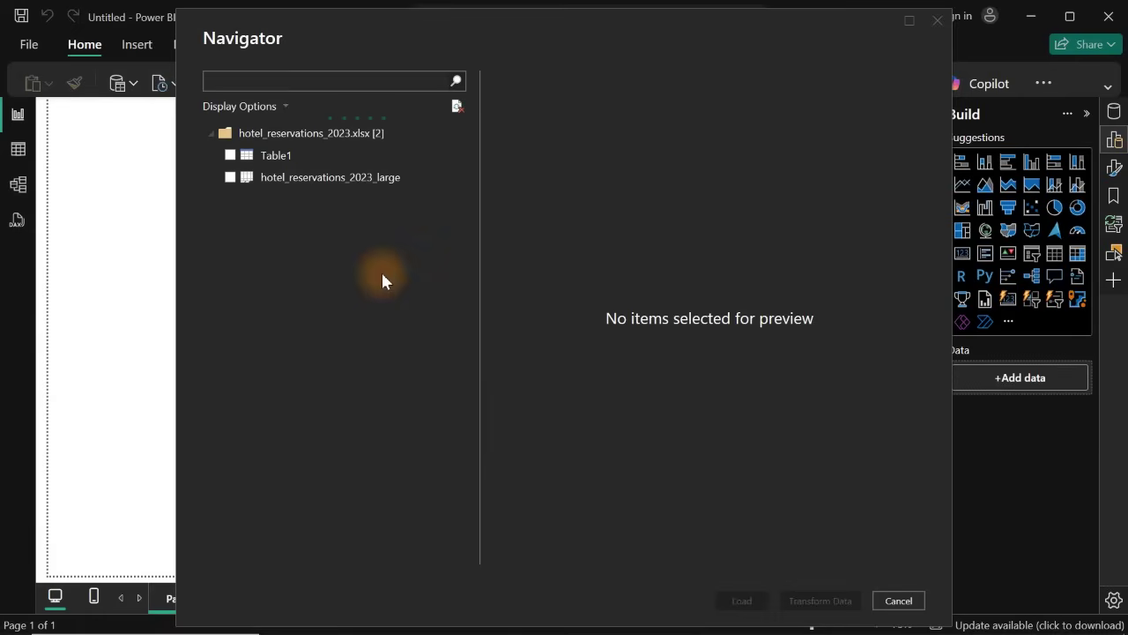
left_click(230, 178)
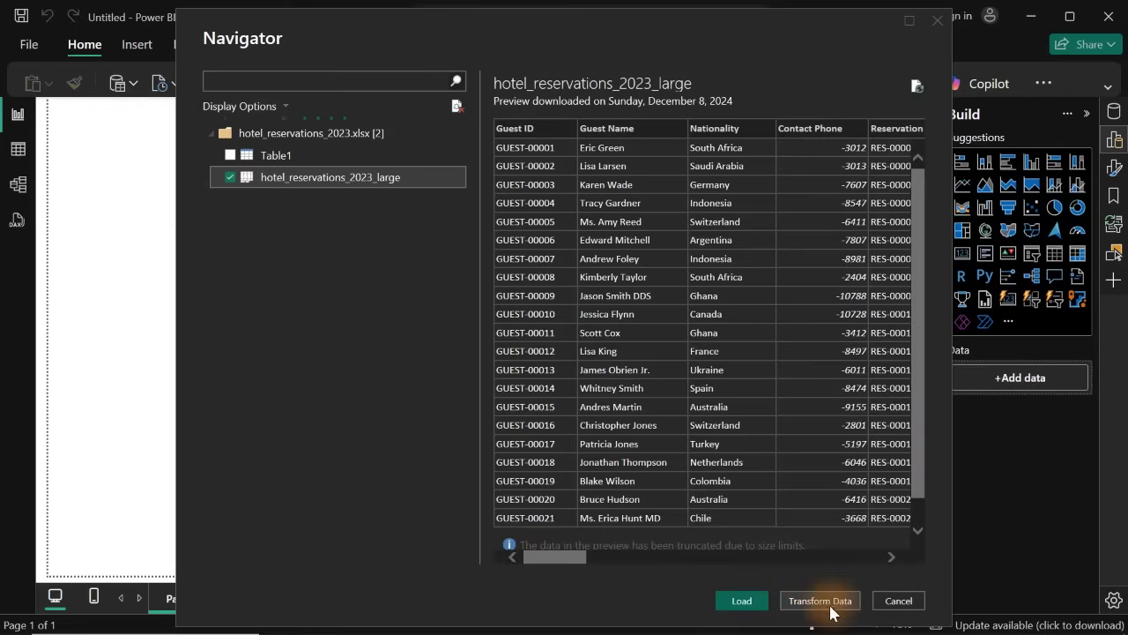
left_click(820, 600)
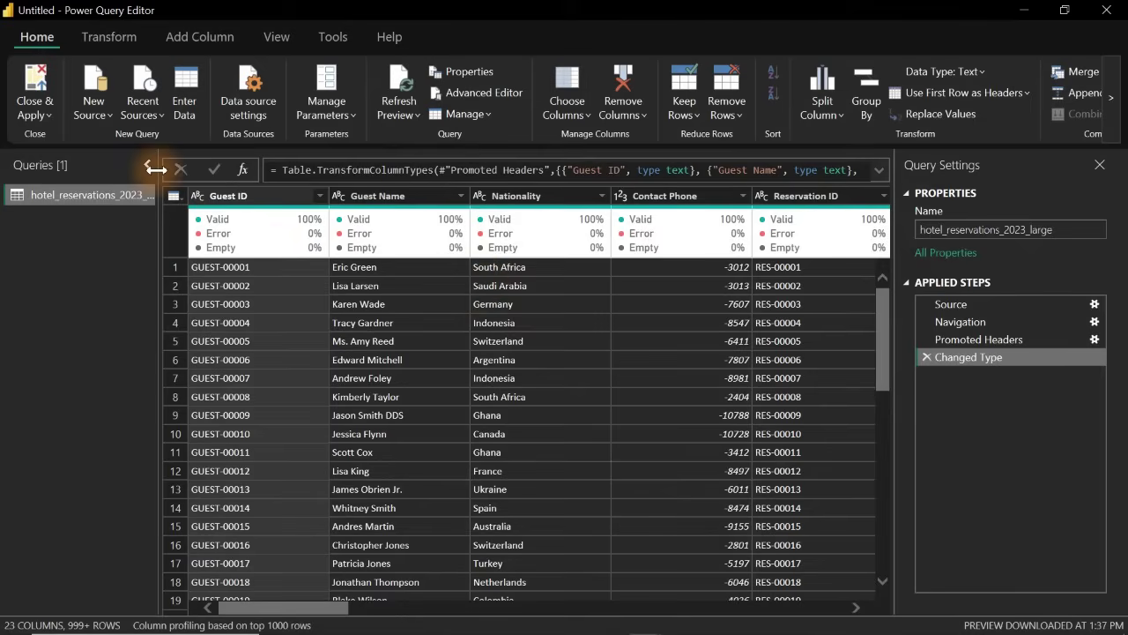
- Add the hotel_reservations_2024 sheet from the hotel_reservations_2024 Excel workbook as a second query
mouse_move(284, 250)
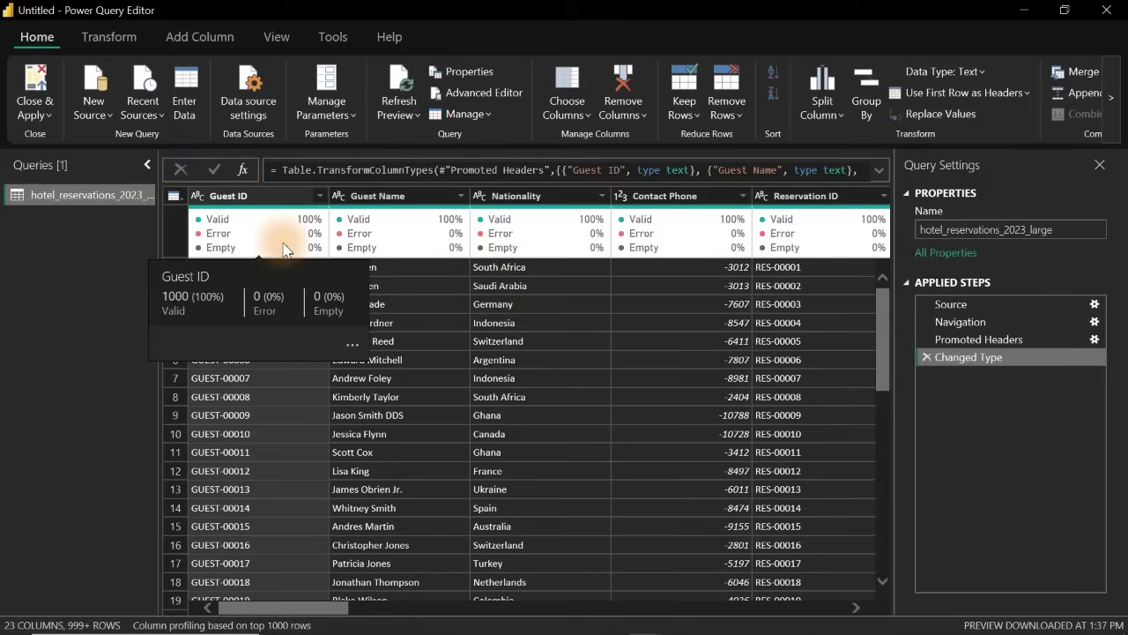
left_click(92, 119)
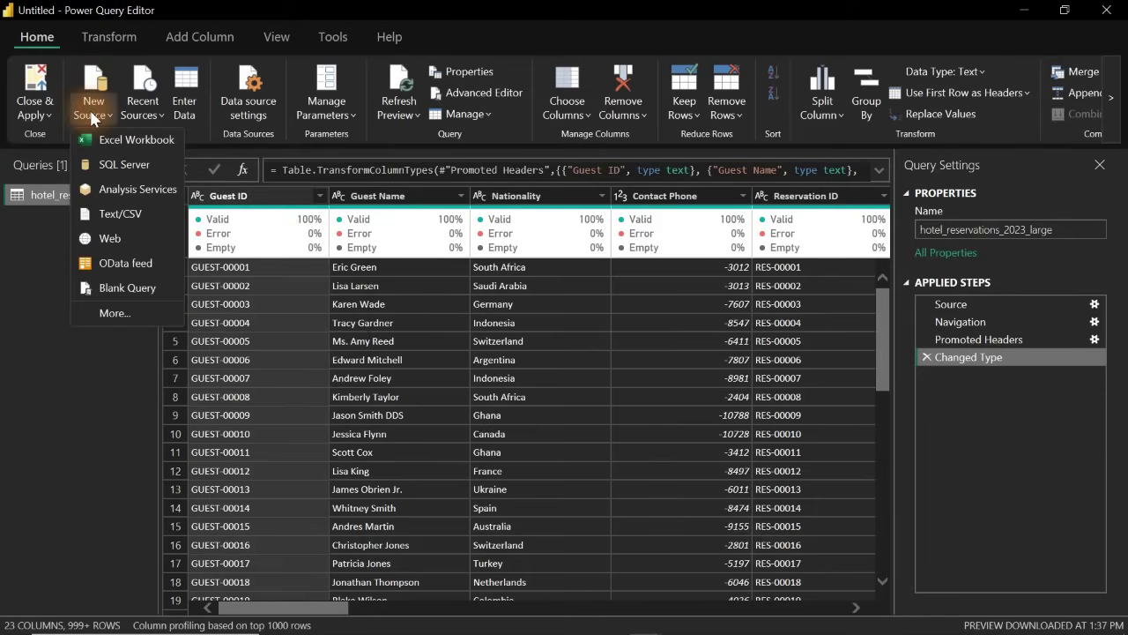
left_click(127, 141)
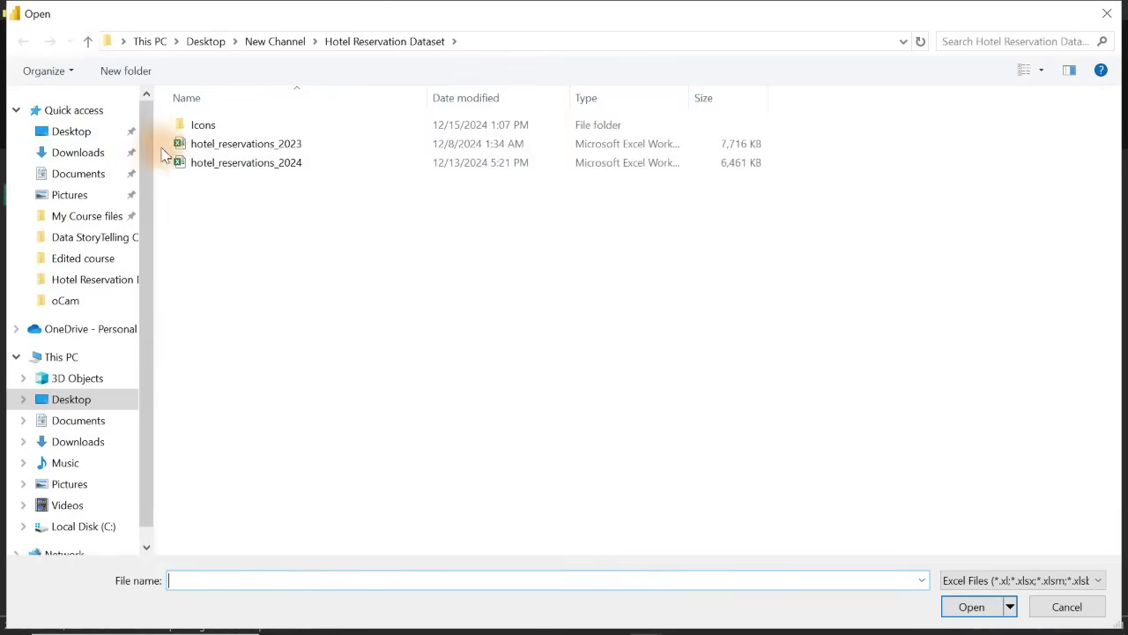
left_click(257, 168)
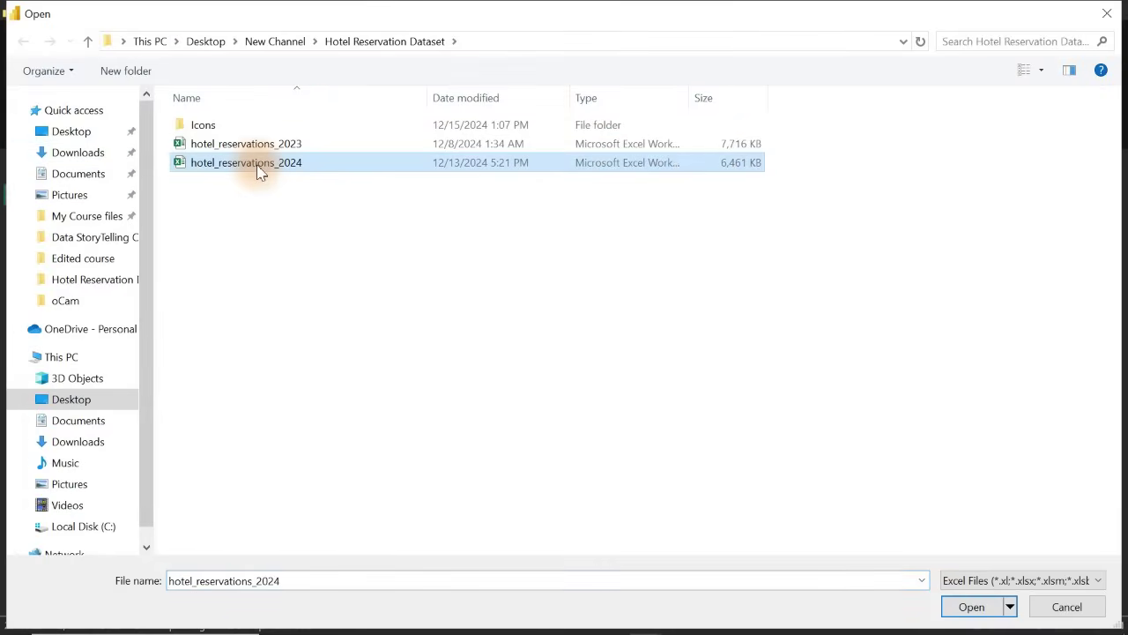
double_click(259, 171)
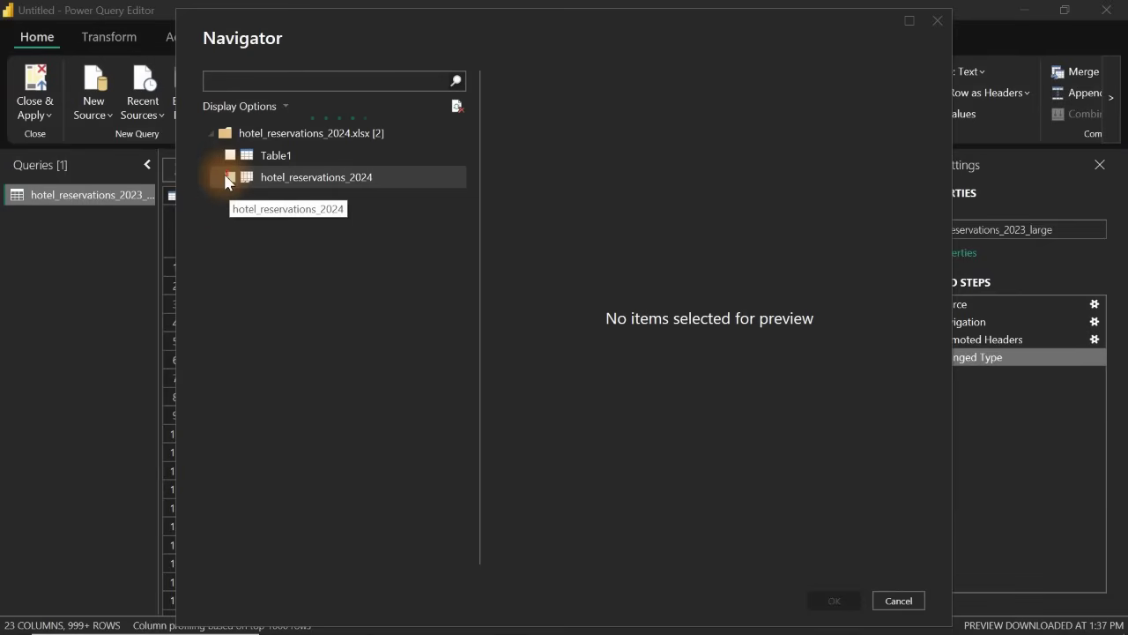
left_click(228, 179)
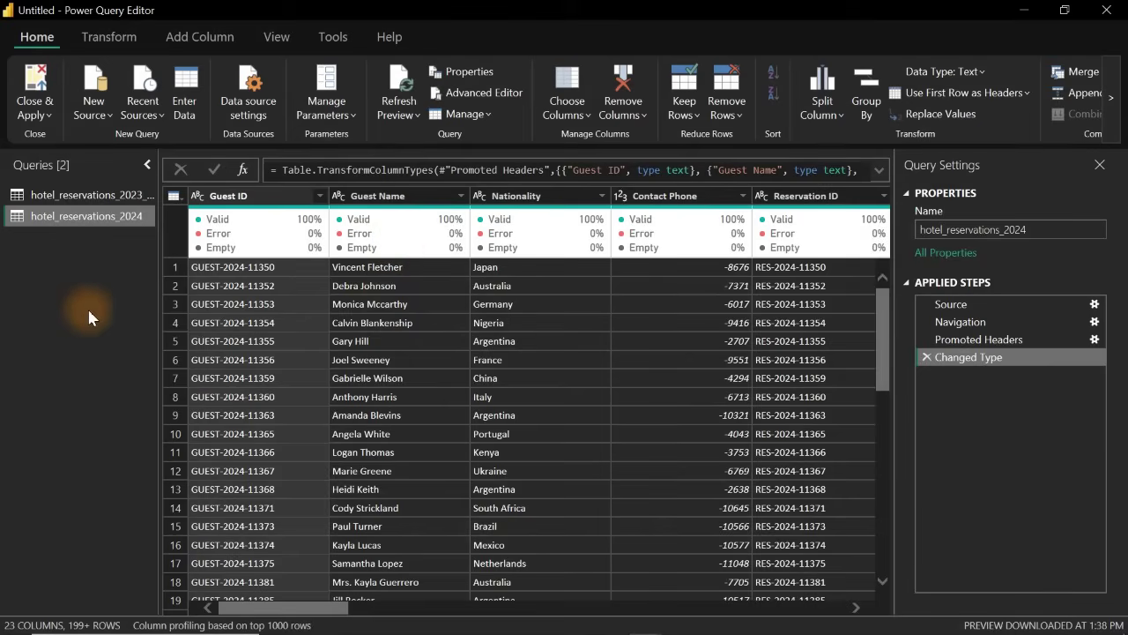
- Append hotel_reservations_2023_large to hotel_reservations_2024 as a new query combining the two tables
left_click(1111, 103)
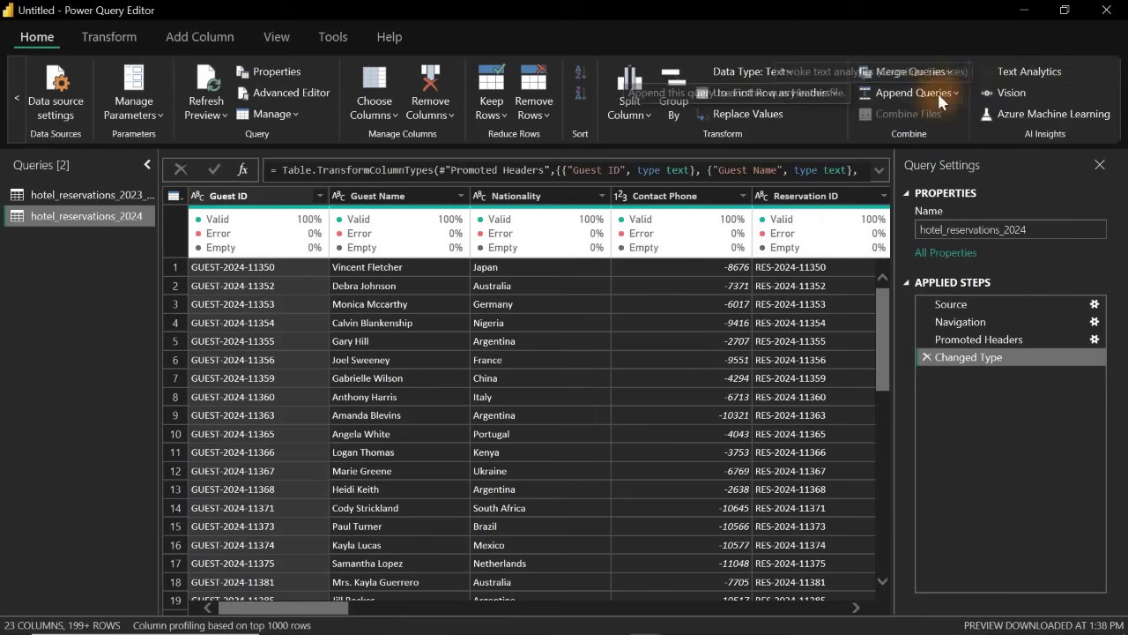
left_click(951, 97)
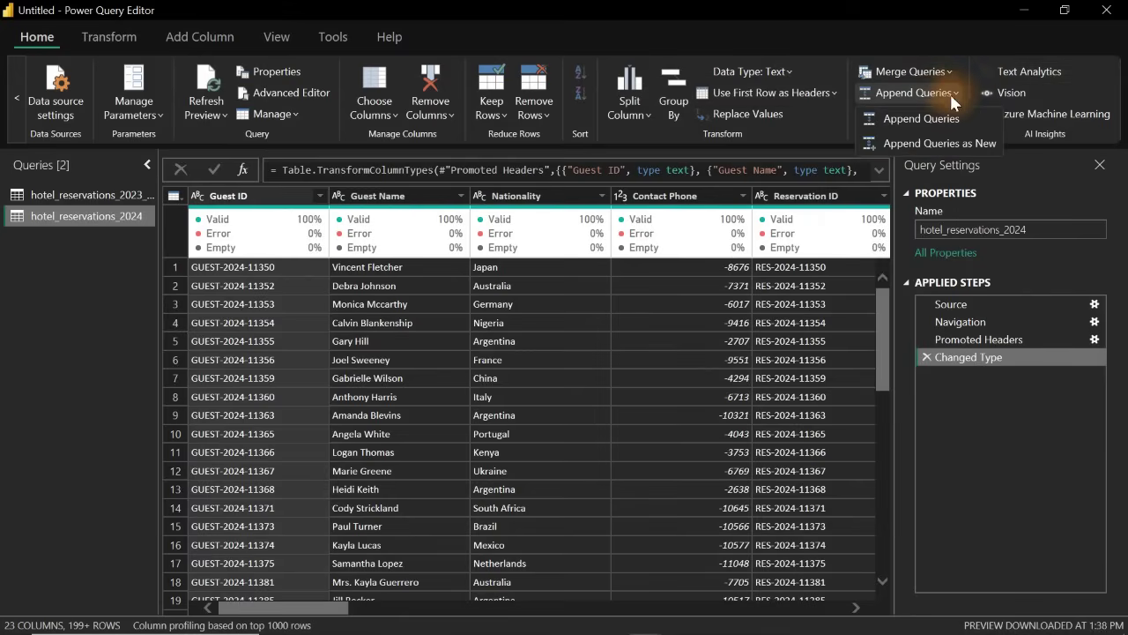
left_click(914, 148)
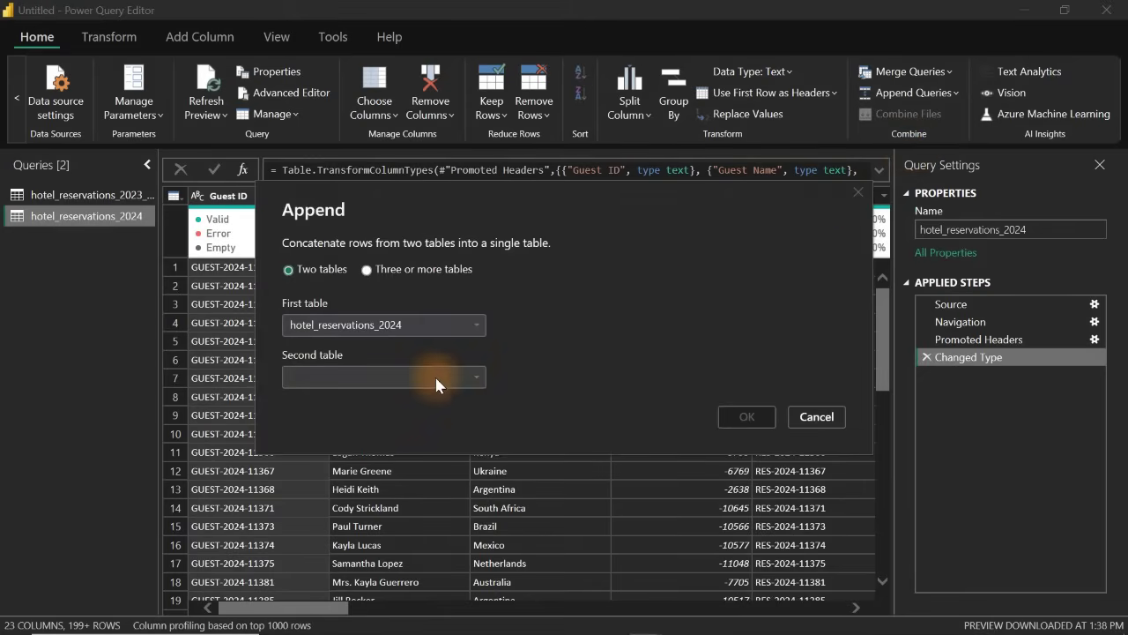
left_click(442, 375)
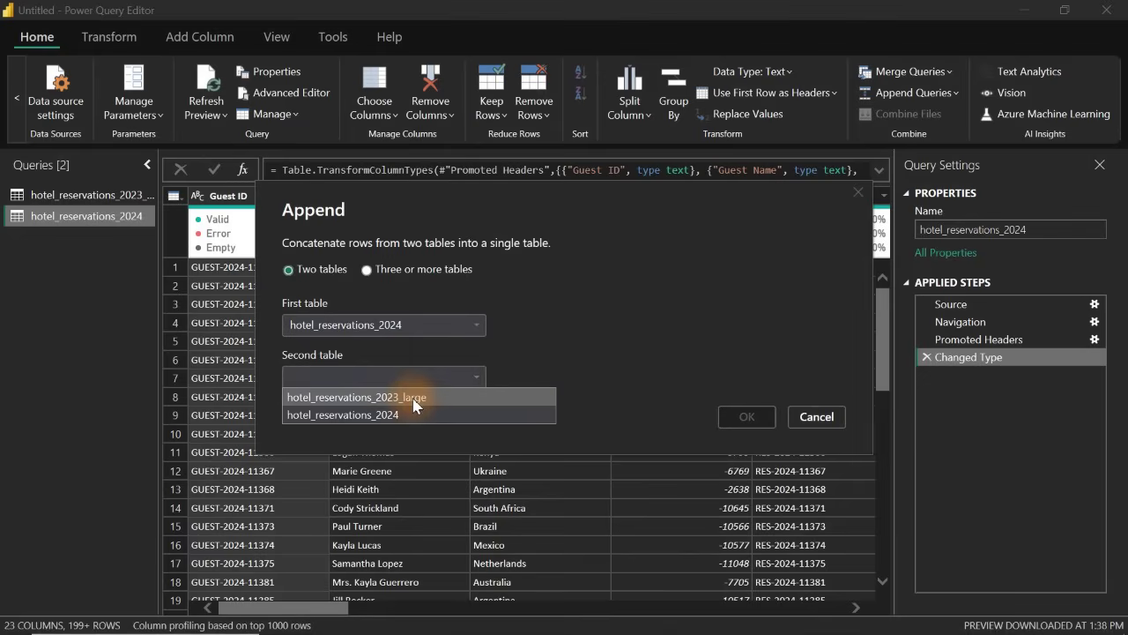
left_click(415, 398)
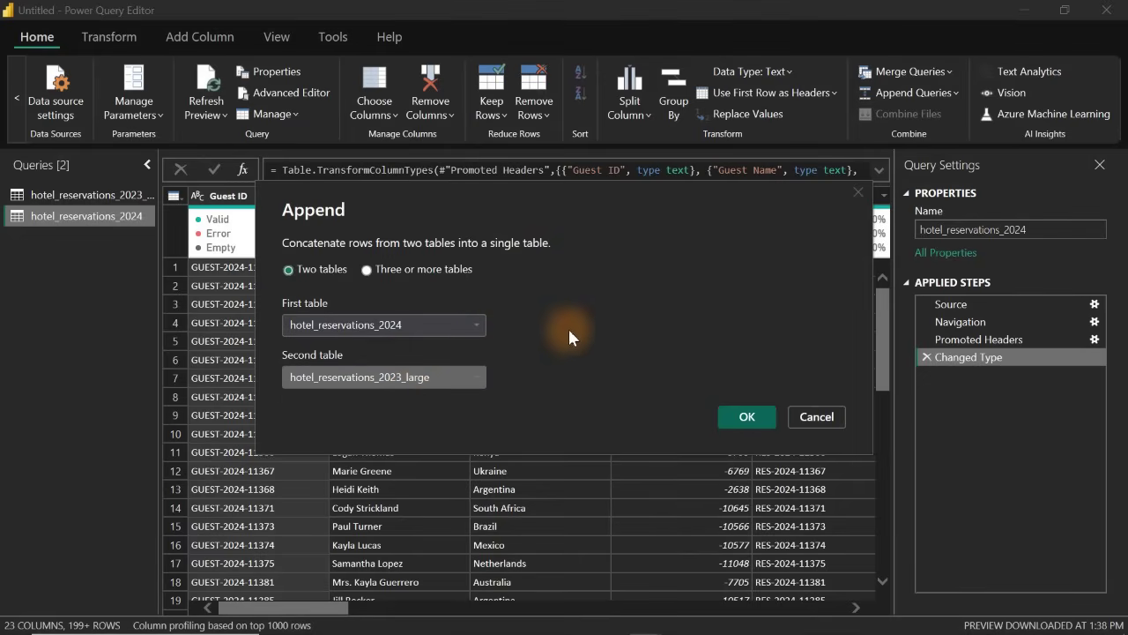
left_click(738, 421)
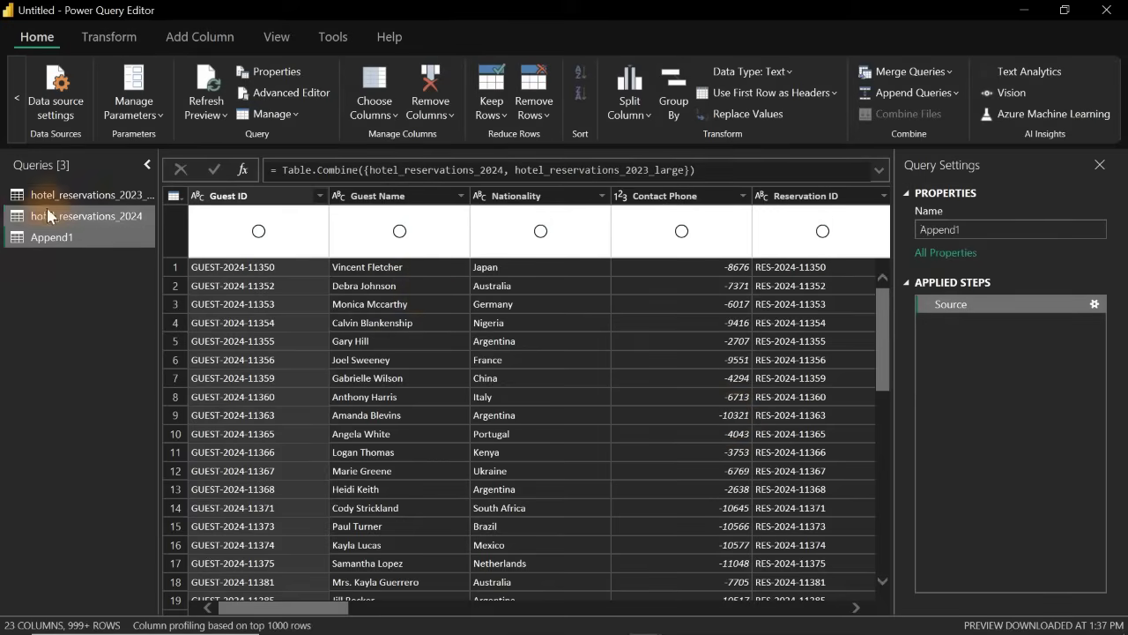
- Disable loading for the hotel_reservations_2023_large and hotel_reservations_2024 source queries
left_click(102, 196)
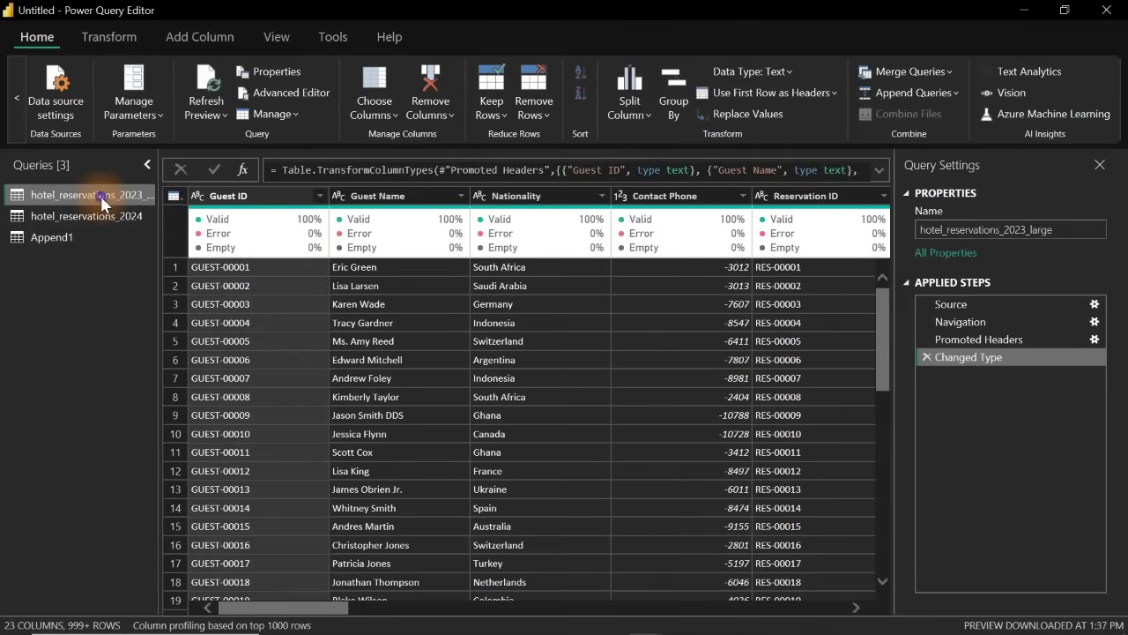
right_click(102, 201)
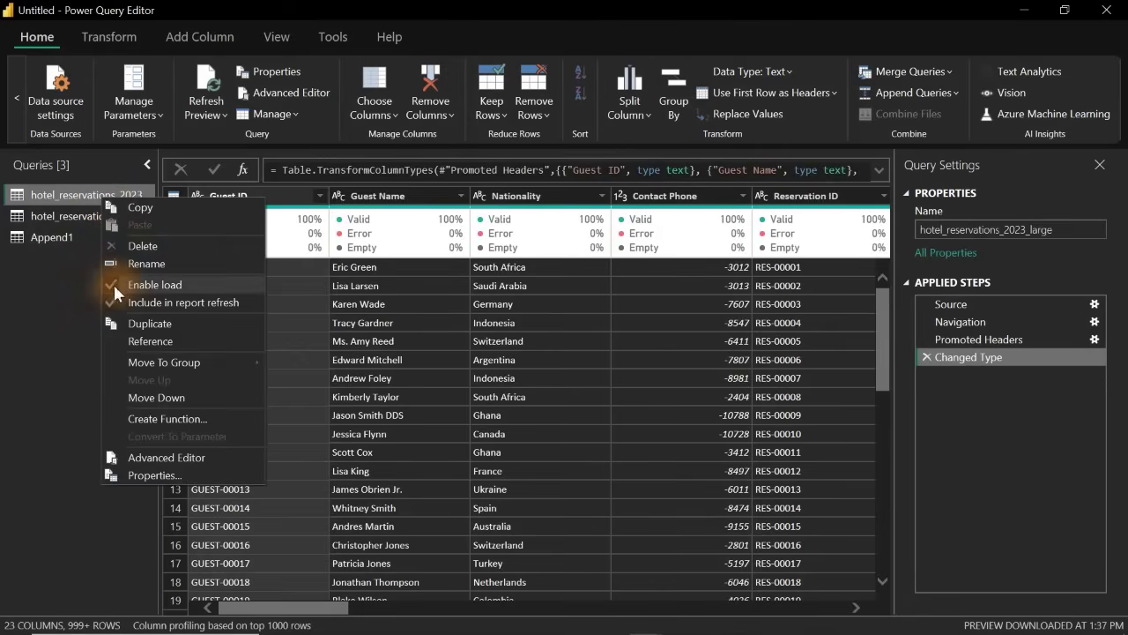
left_click(128, 286)
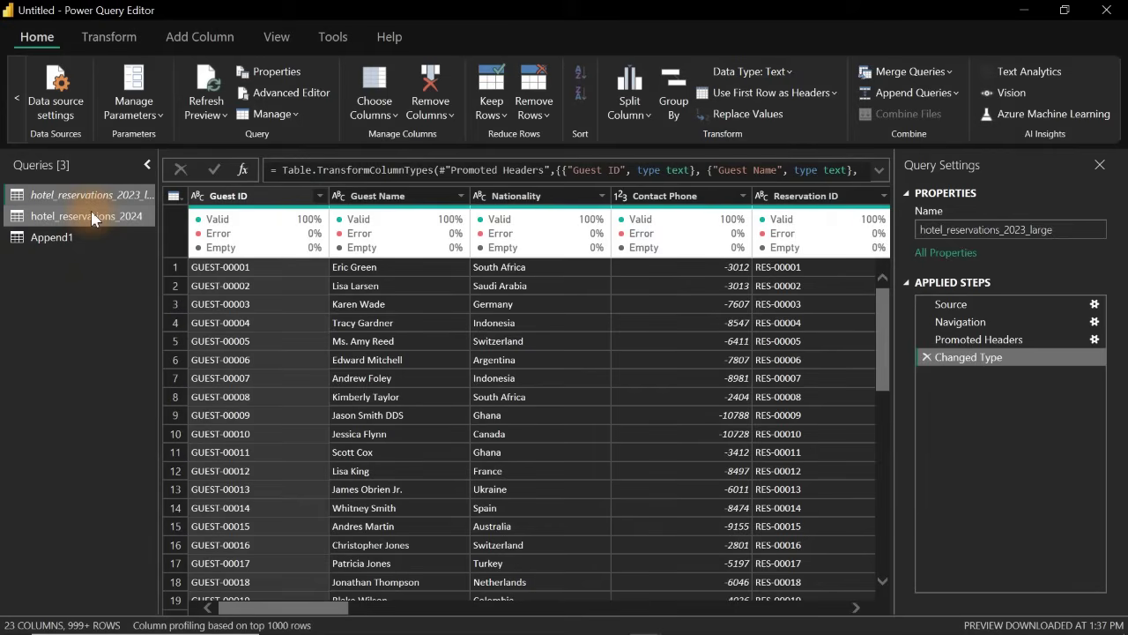
right_click(93, 219)
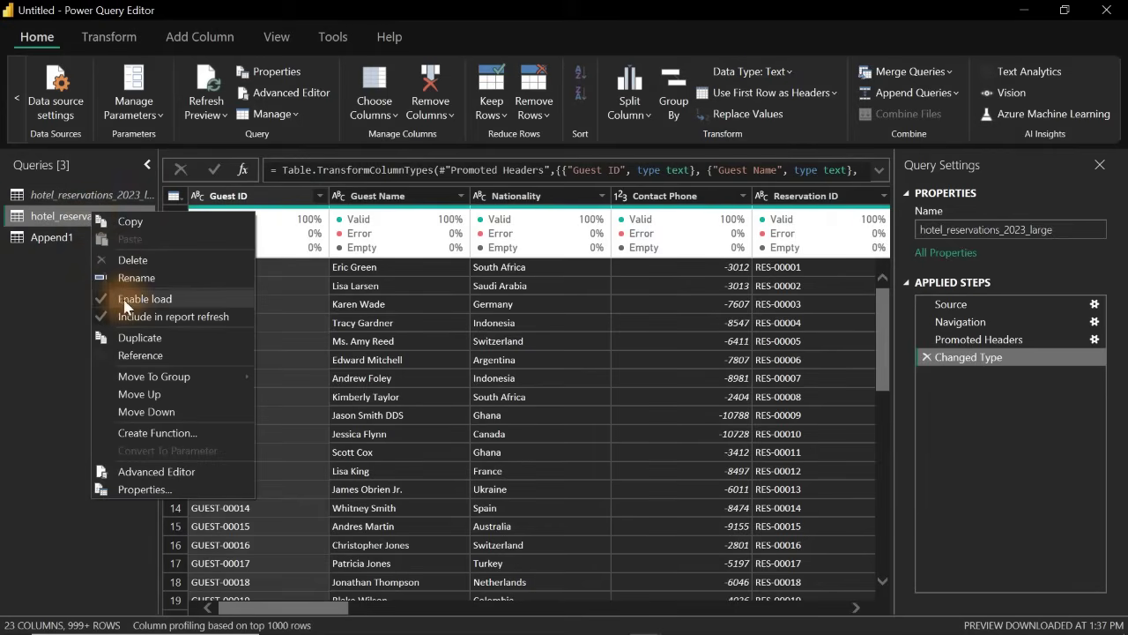
left_click(111, 300)
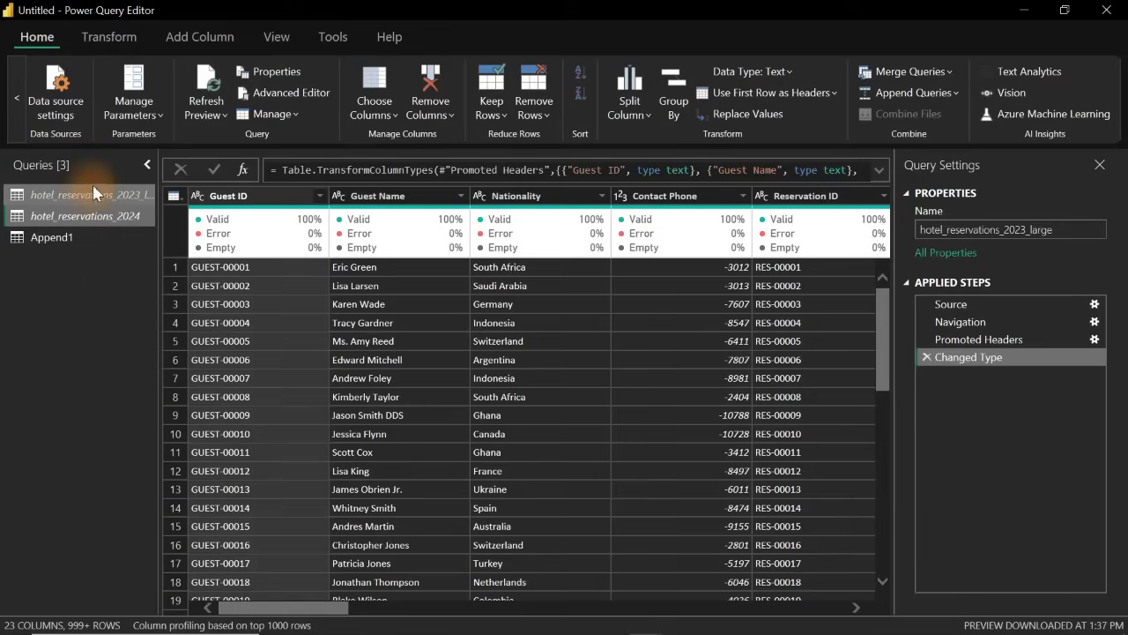
- Rename the appended query as Dataset
left_click(69, 240)
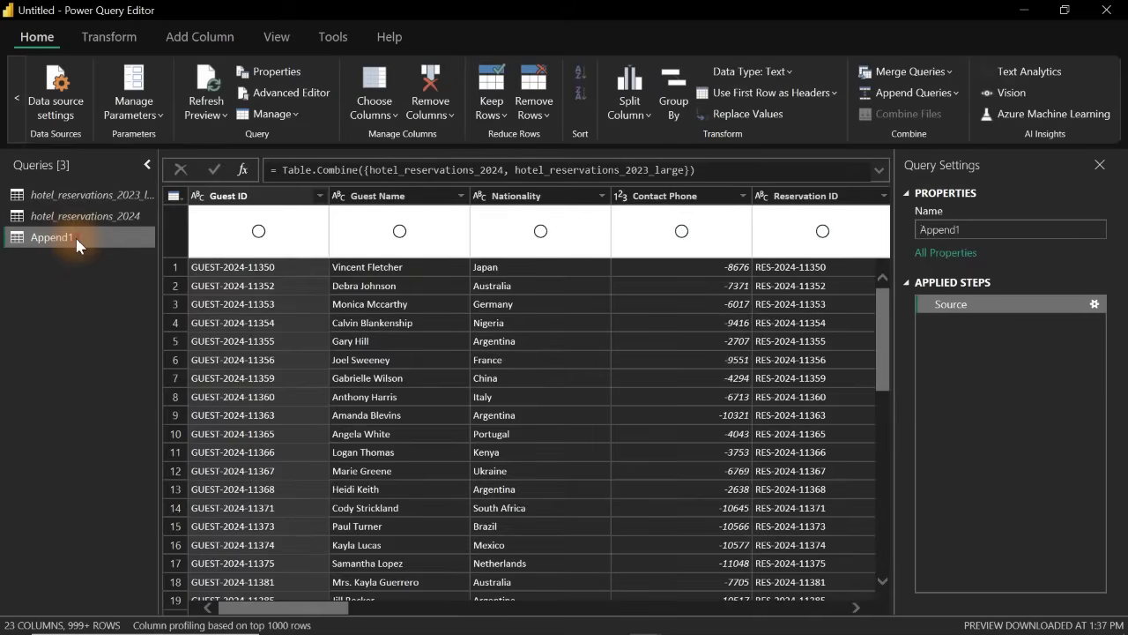
double_click(76, 239)
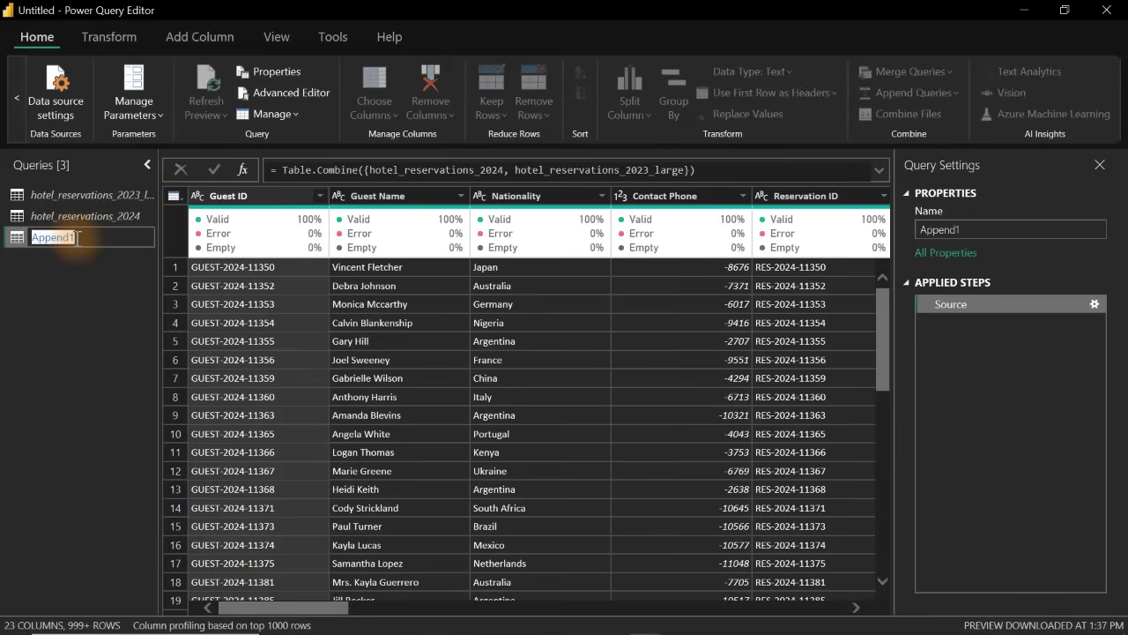
type("Dataset")
key("Return")
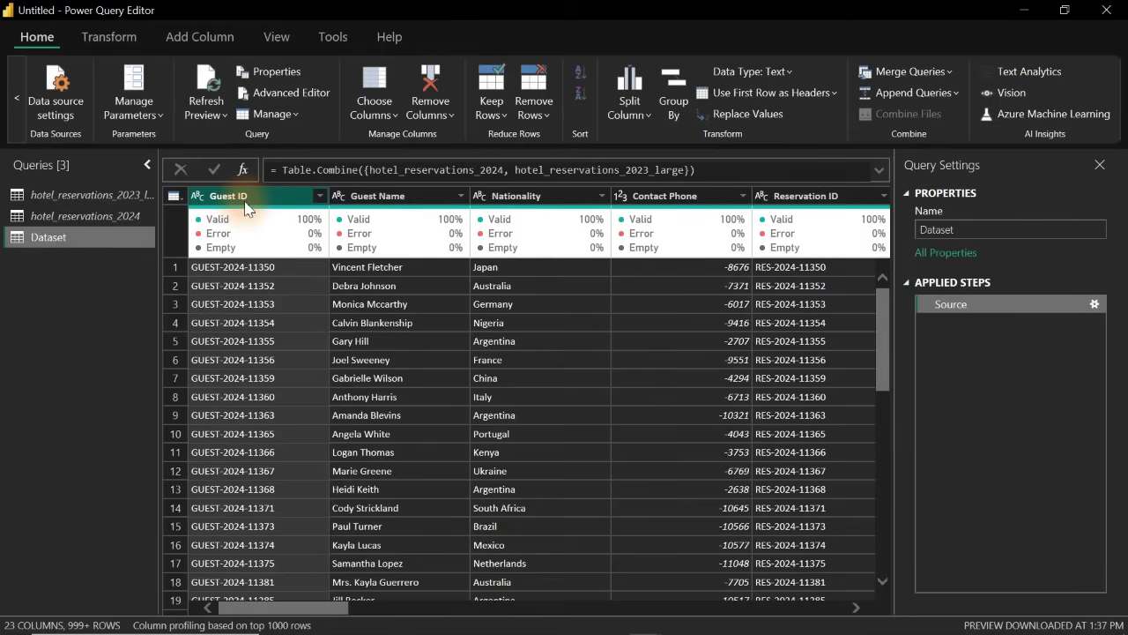
- Remove the Guest ID and Contact Phone columns from the Dataset query
key("Delete")
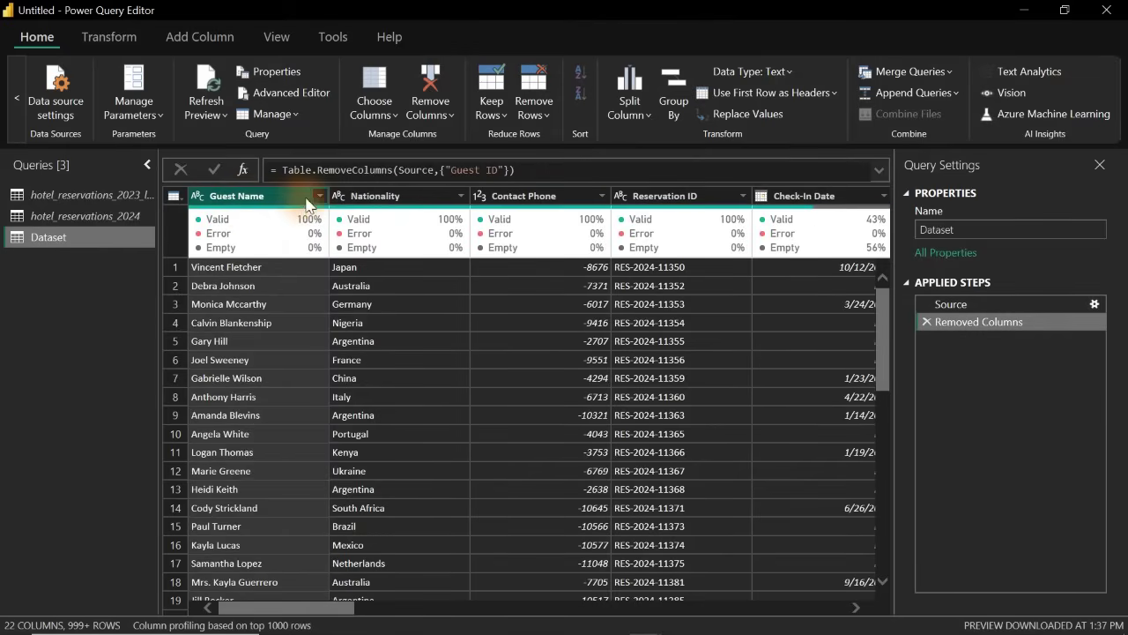
left_click(378, 200)
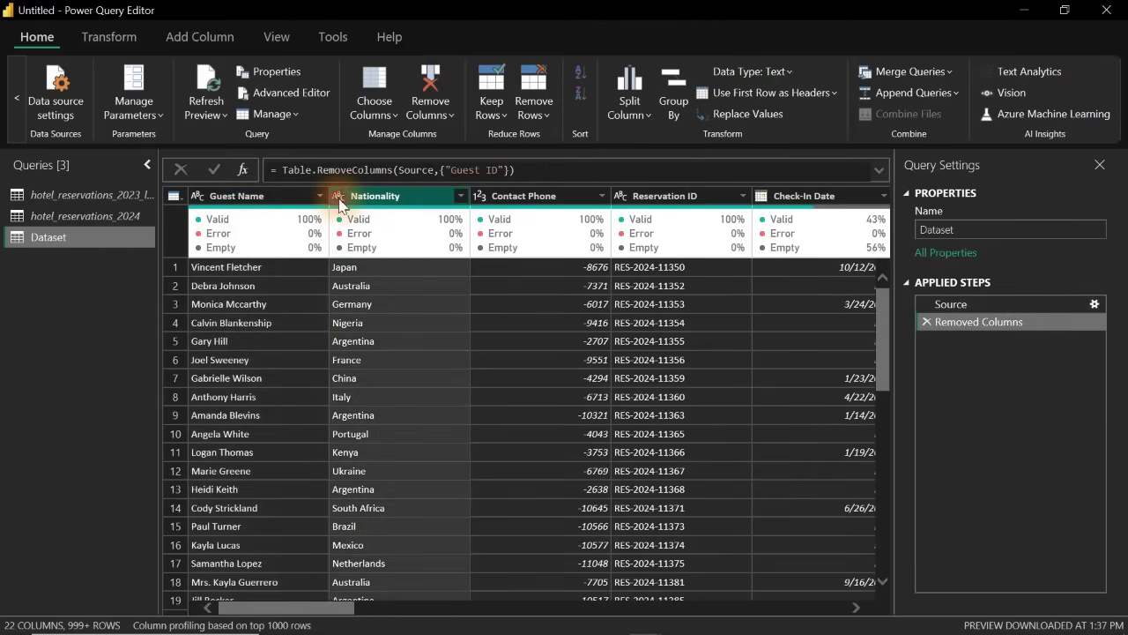
left_click(340, 197)
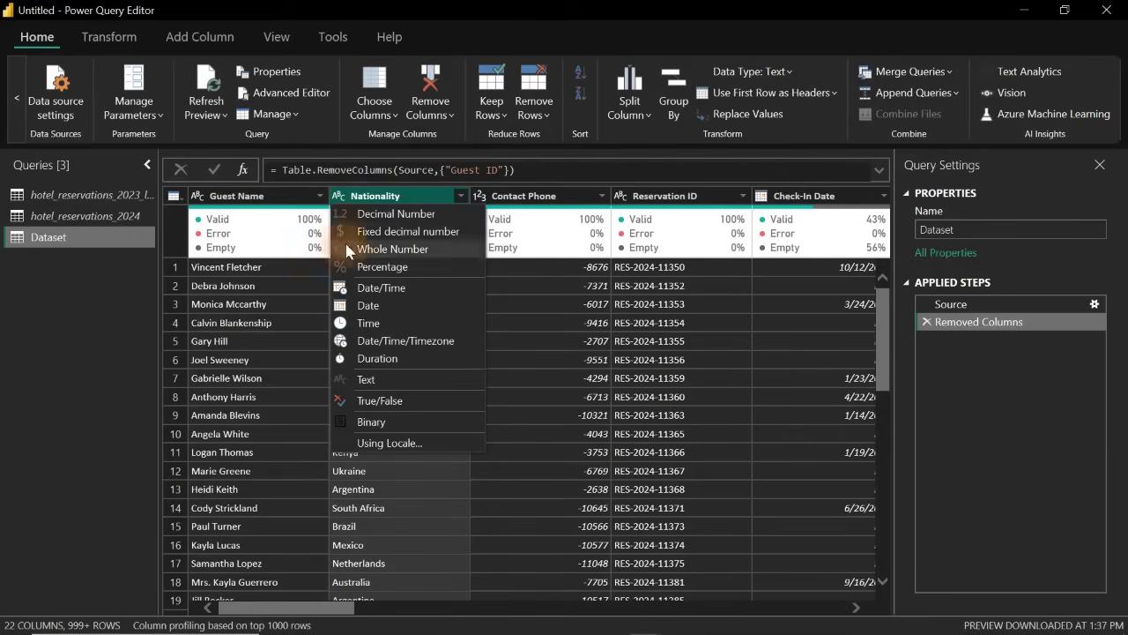
left_click(290, 194)
left_click(362, 203)
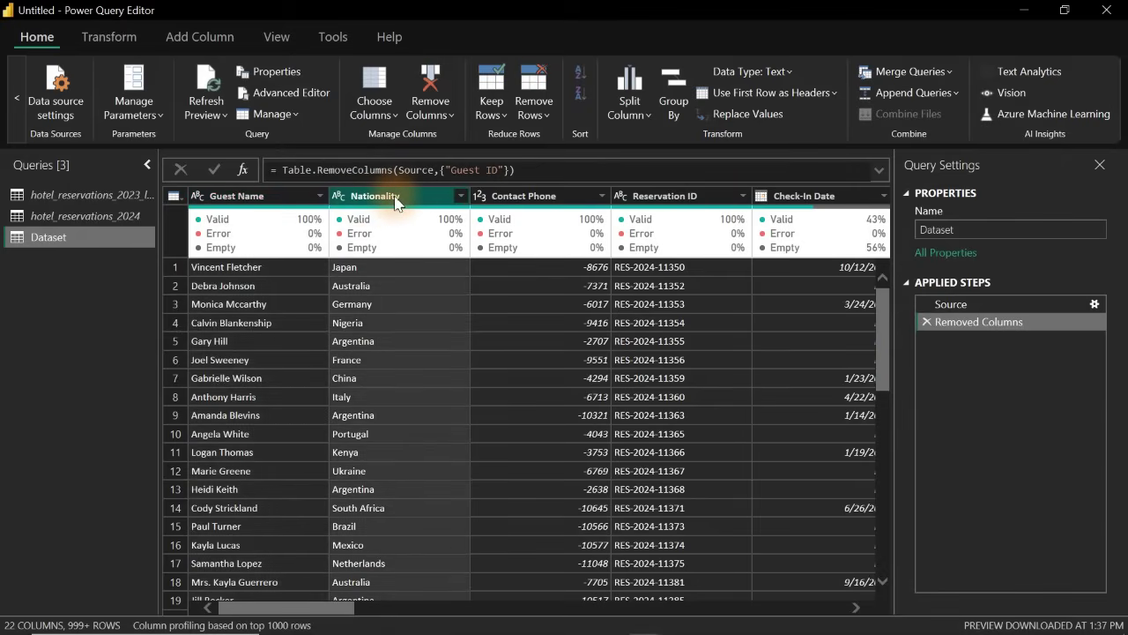
left_click(522, 198)
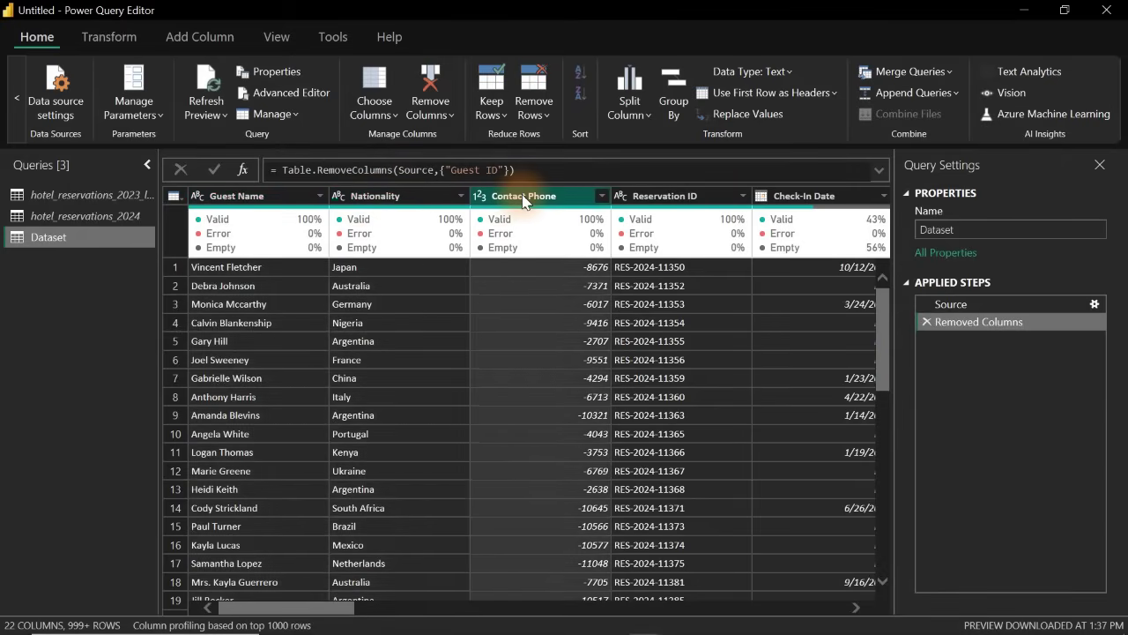
key("Delete")
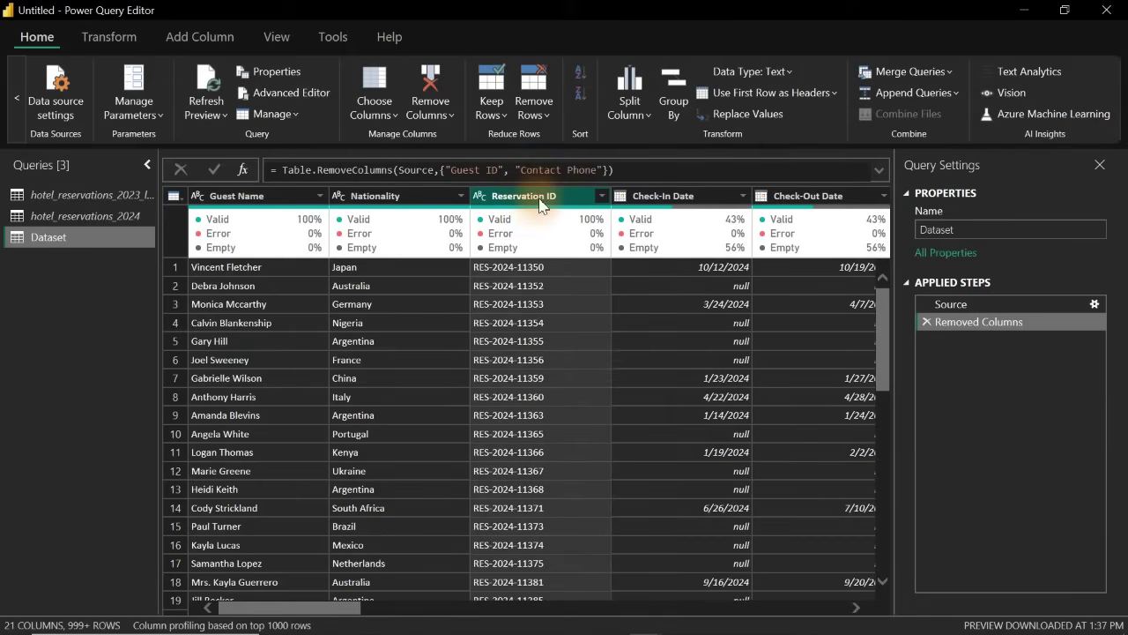
- Remove the Reservation ID column from the Dataset query
key("Delete")
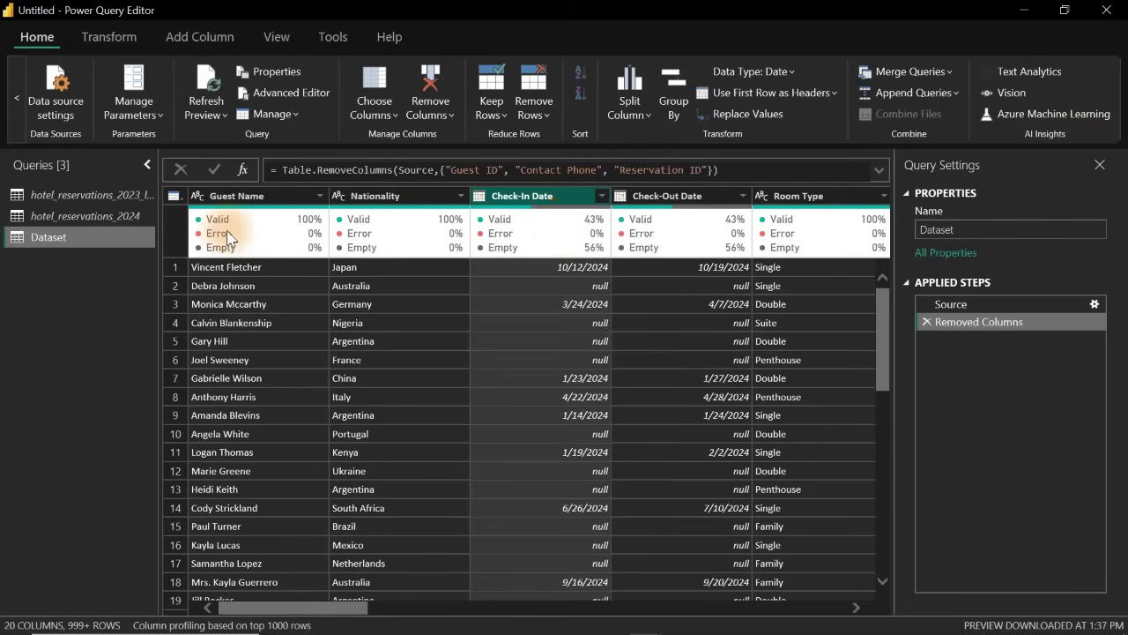
- Toggle the Column quality display off and back on, and examine the quality details of the Check-In Date column
mouse_move(287, 224)
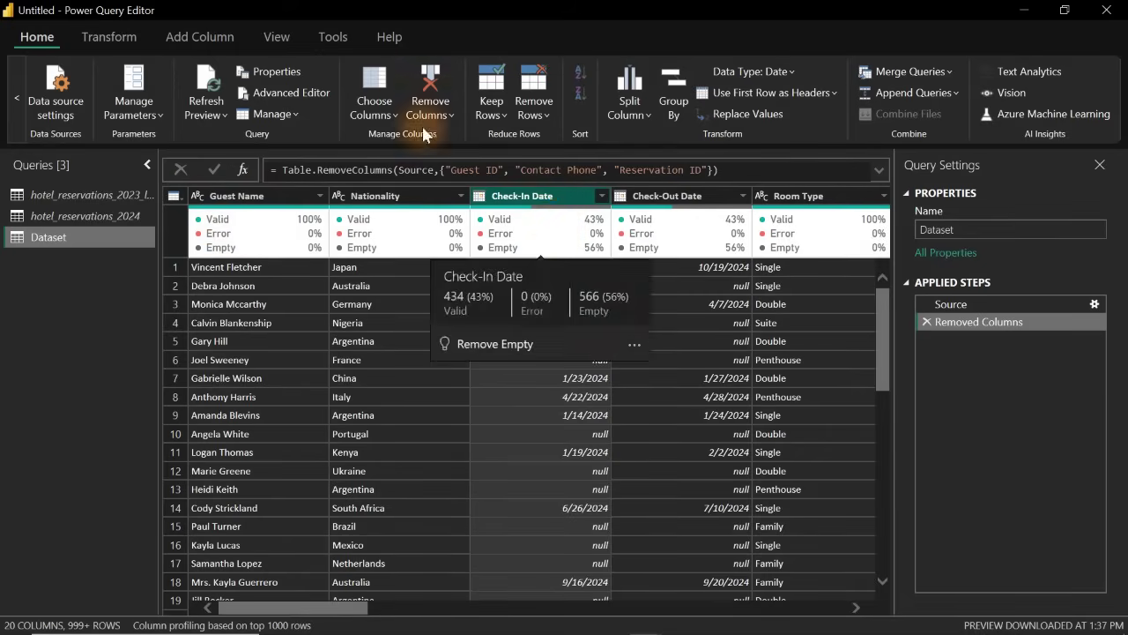
left_click(328, 36)
left_click(297, 41)
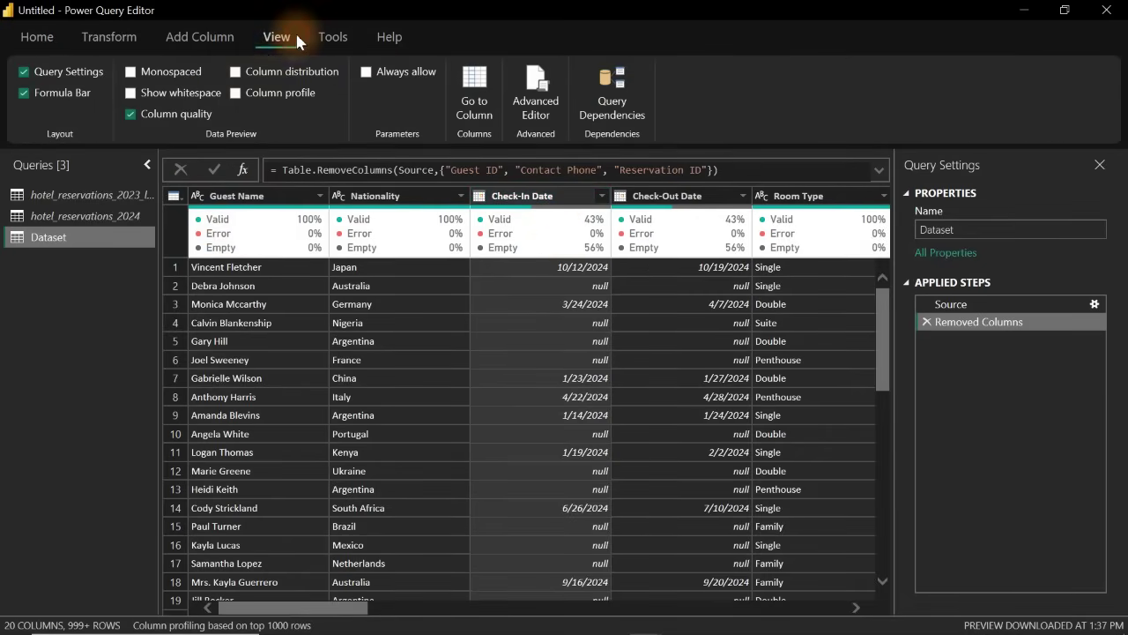
left_click(152, 121)
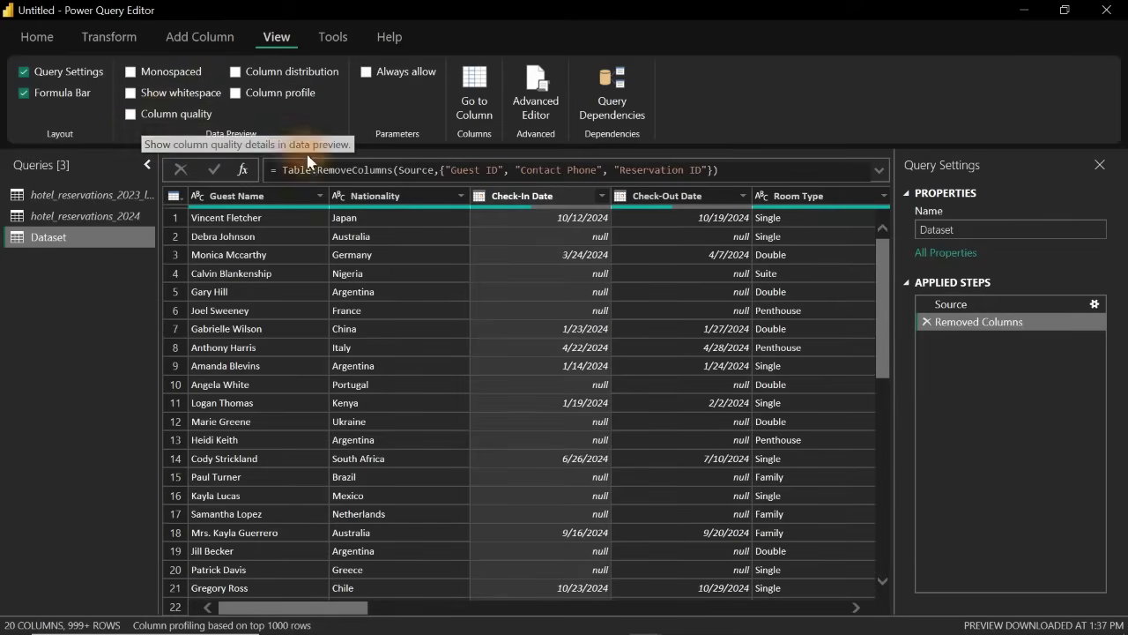
left_click(130, 113)
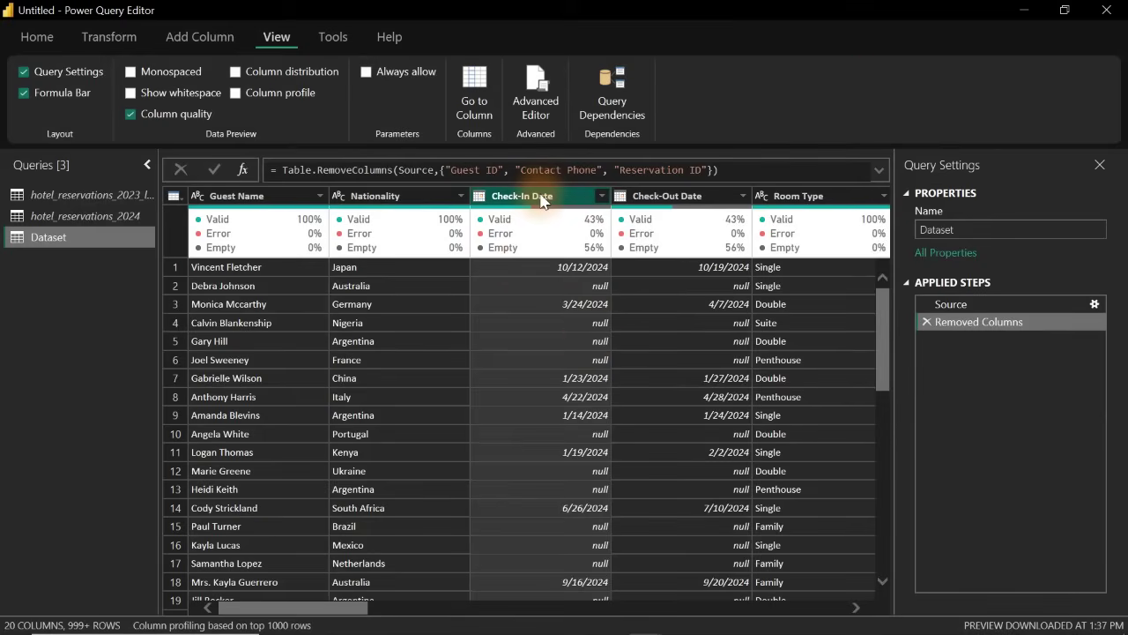
mouse_move(507, 254)
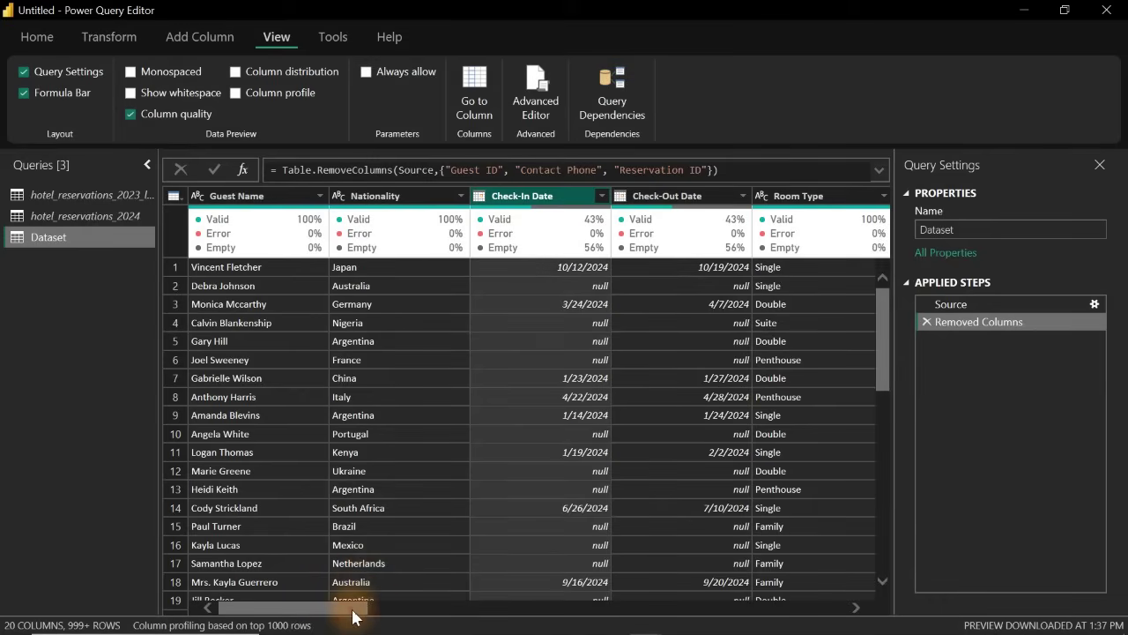
- Examine the Cancellation Status column's filter values and its Yes and No entries
left_click_drag(352, 609, 681, 606)
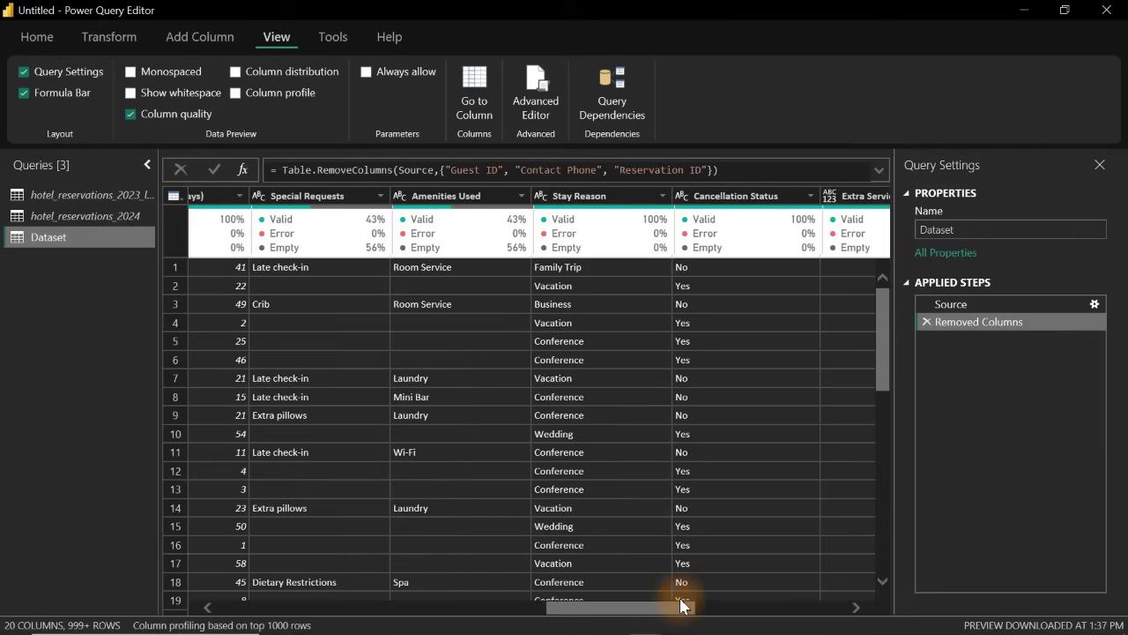
left_click(794, 198)
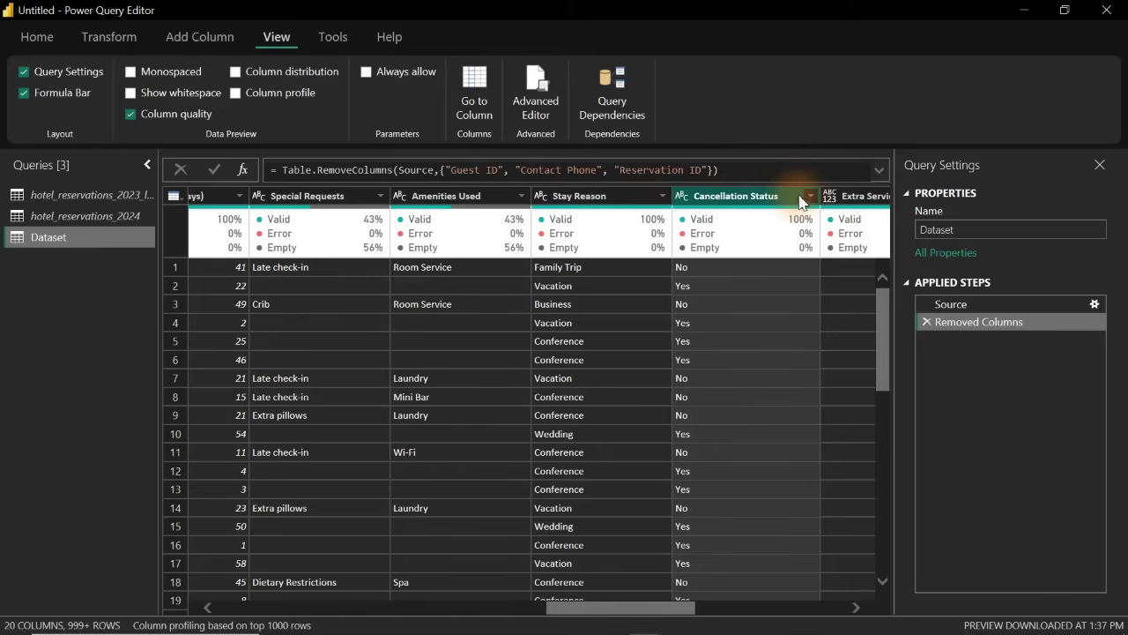
left_click(807, 197)
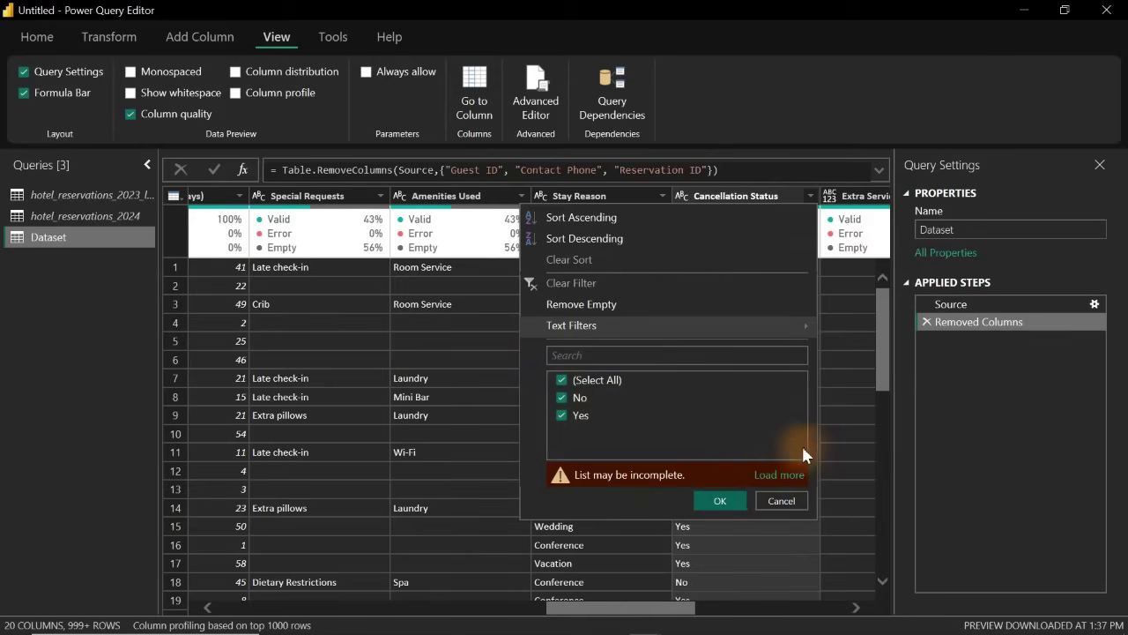
left_click(844, 426)
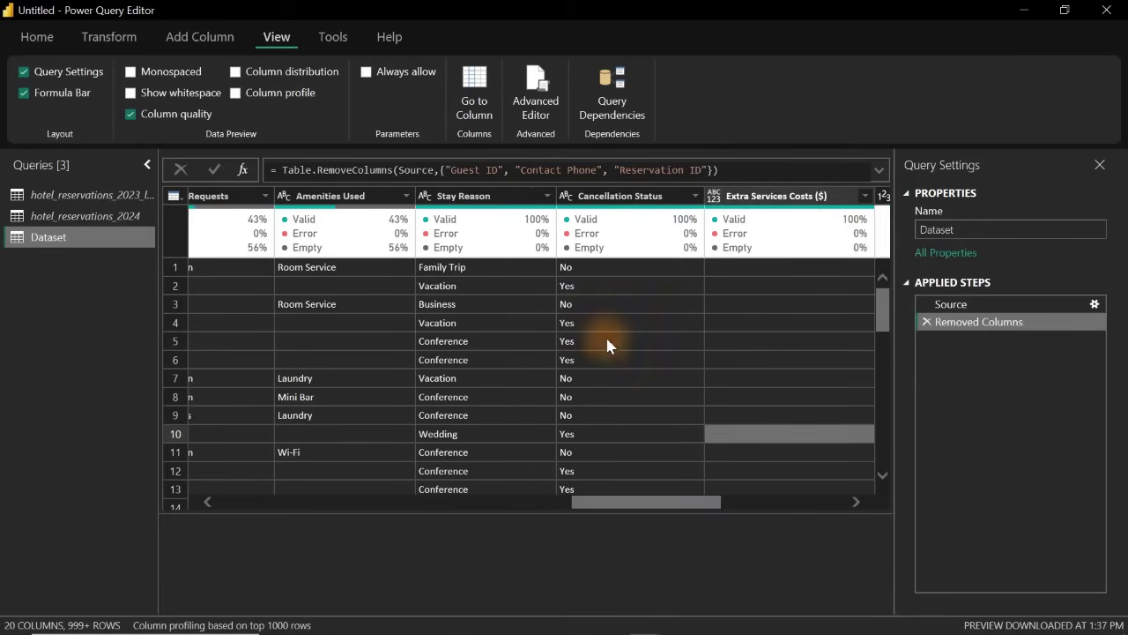
left_click(606, 344)
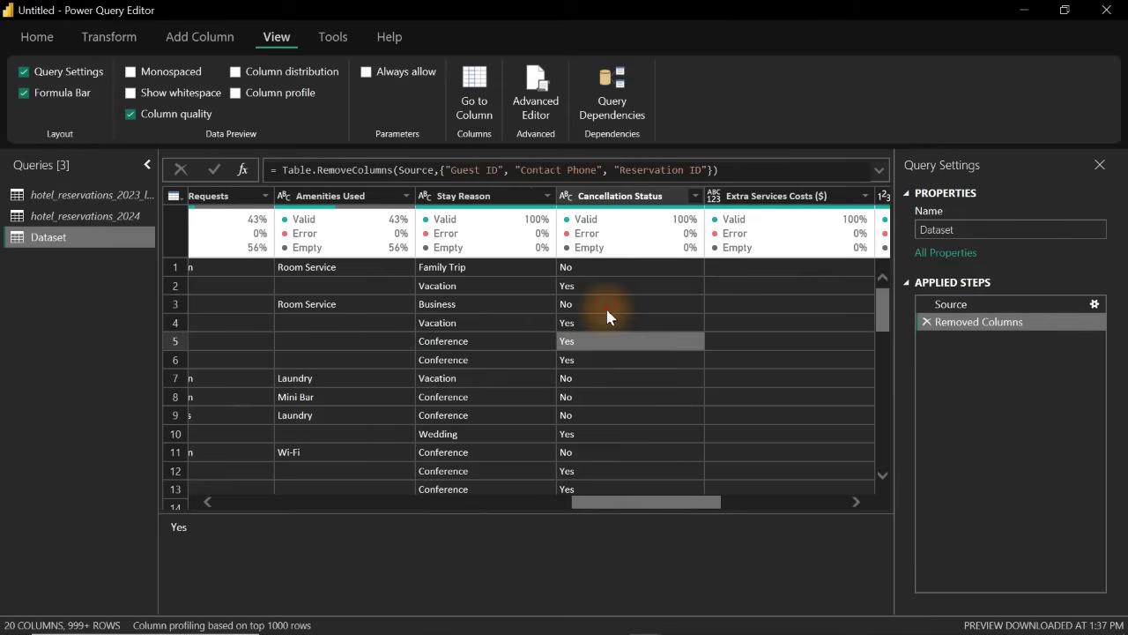
left_click(608, 308)
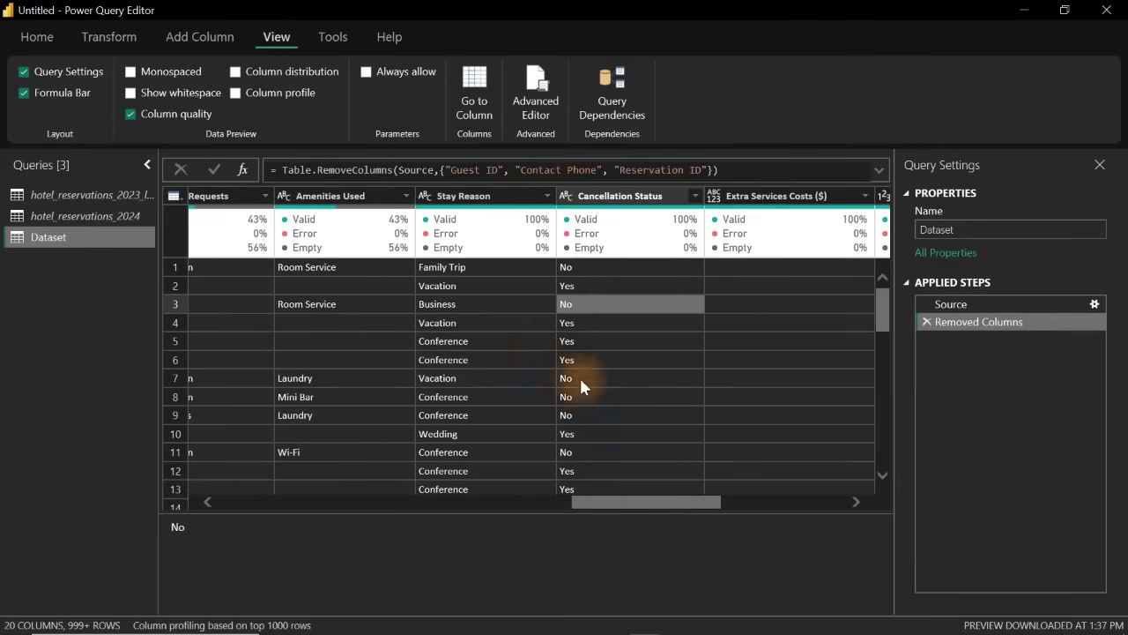
left_click(590, 342)
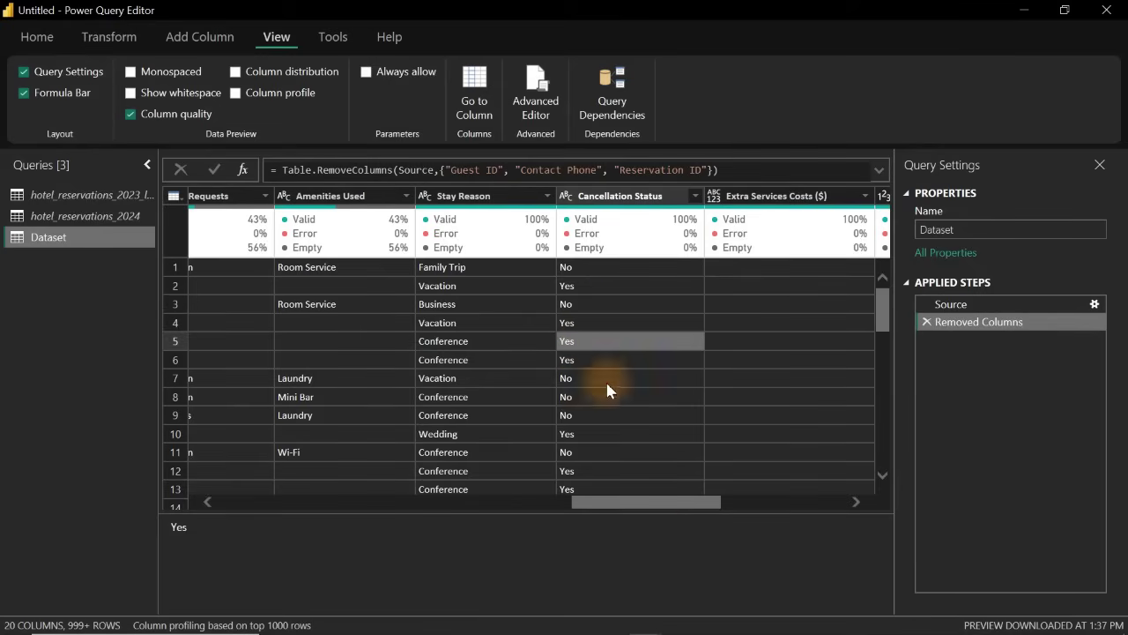
- Review the quality and contents of the Booking Date, Number of Guests, Total Amount ($), Special Requests and Amenities Used columns
left_click(662, 502)
left_click_drag(662, 502, 238, 491)
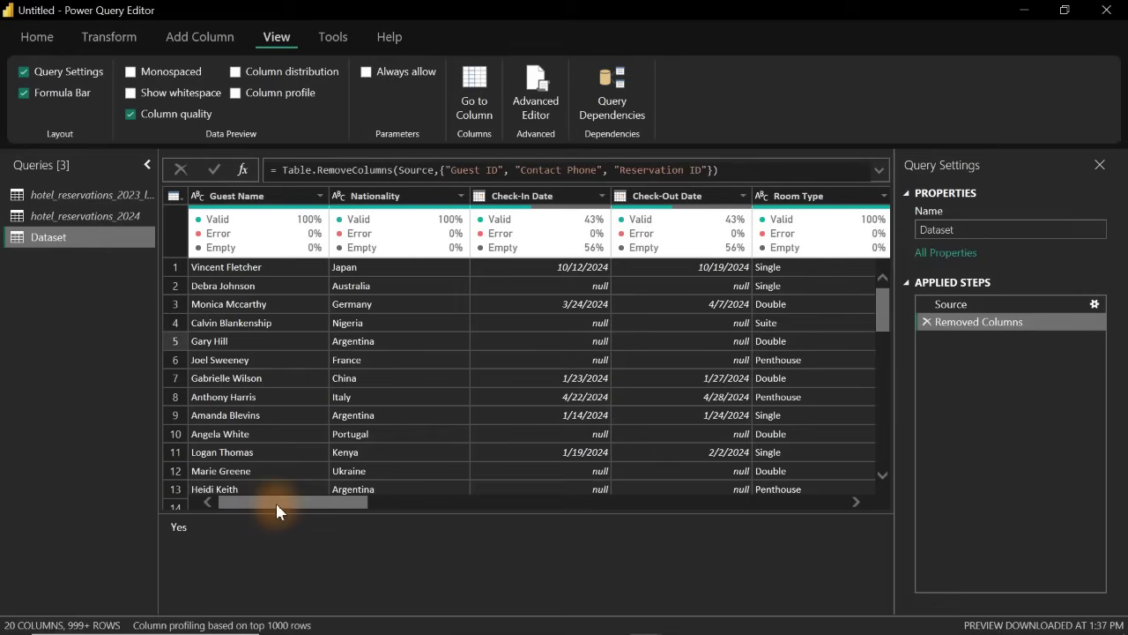
left_click_drag(276, 502, 503, 516)
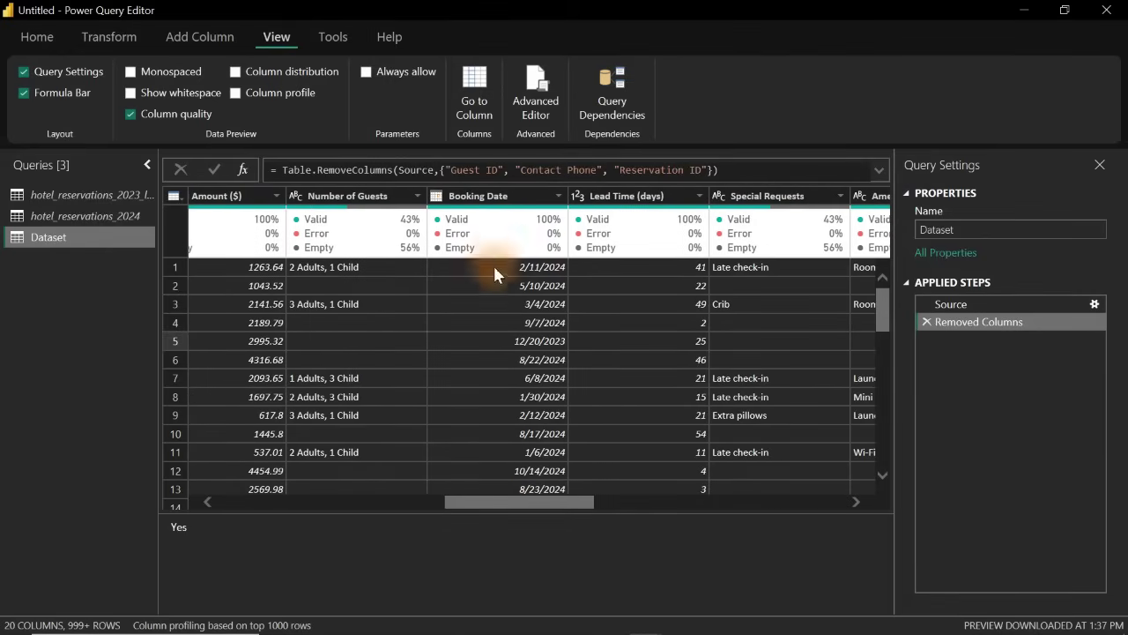
left_click(479, 196)
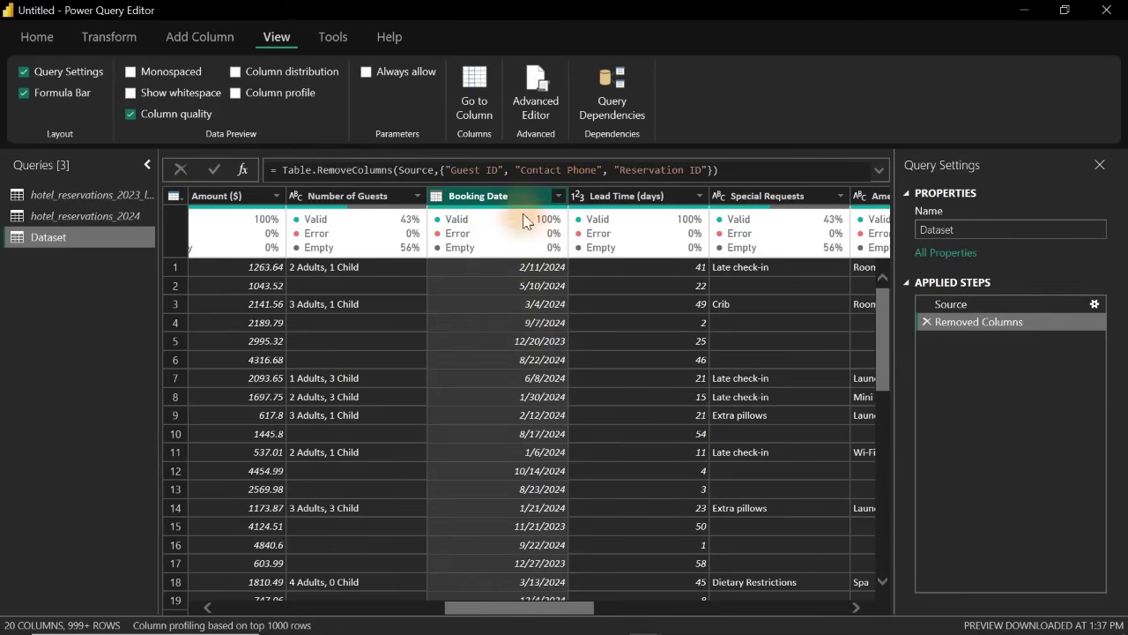
left_click(329, 197)
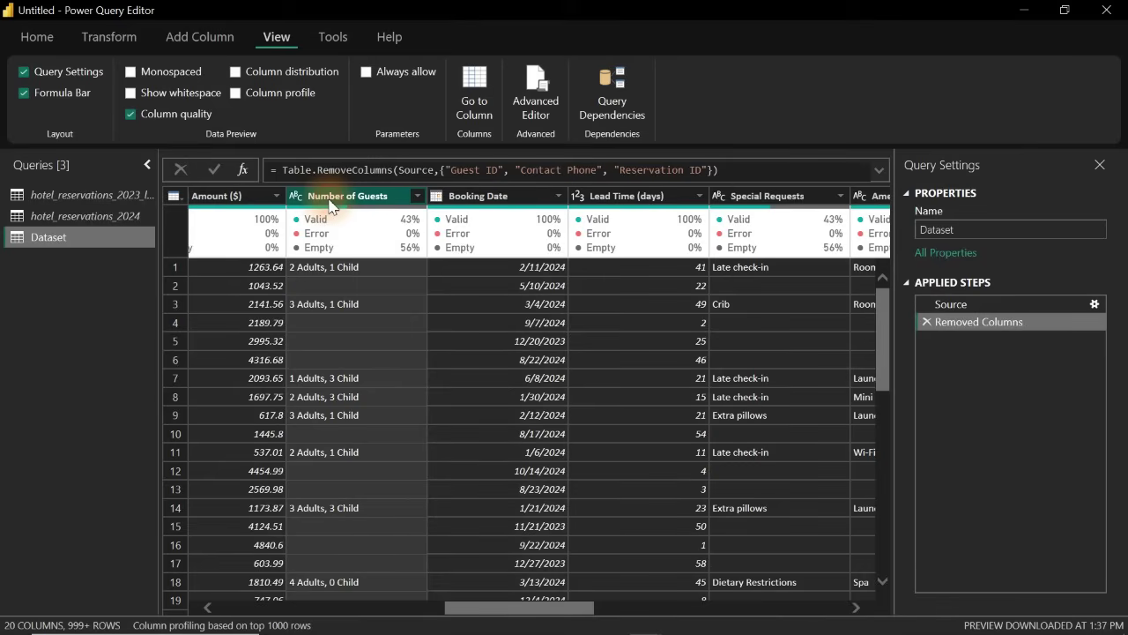
left_click(215, 197)
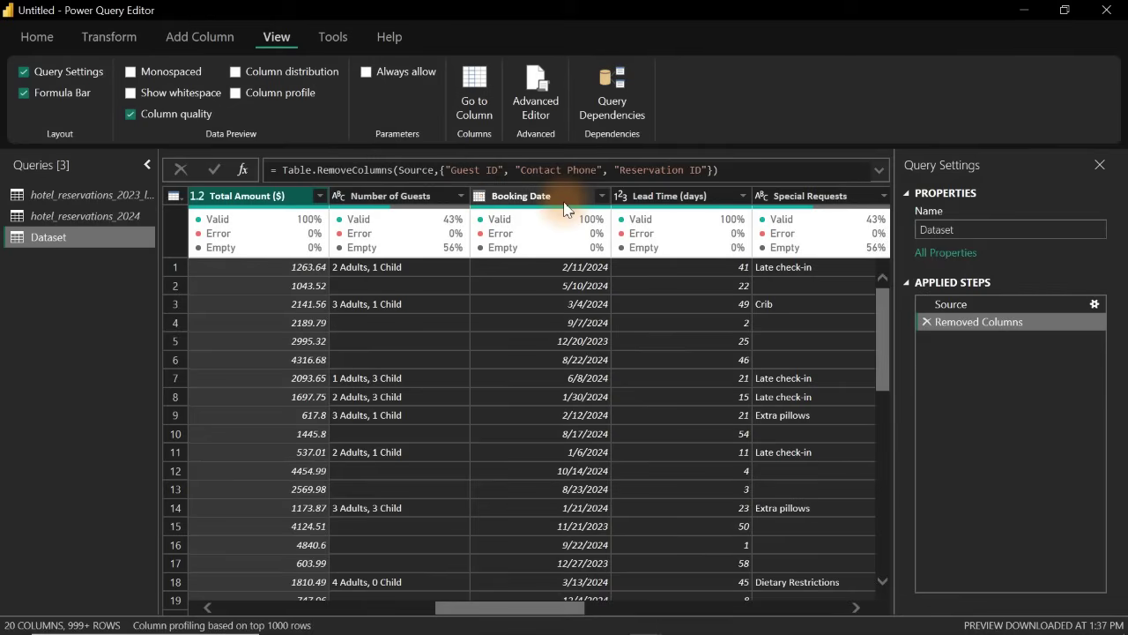
left_click(828, 201)
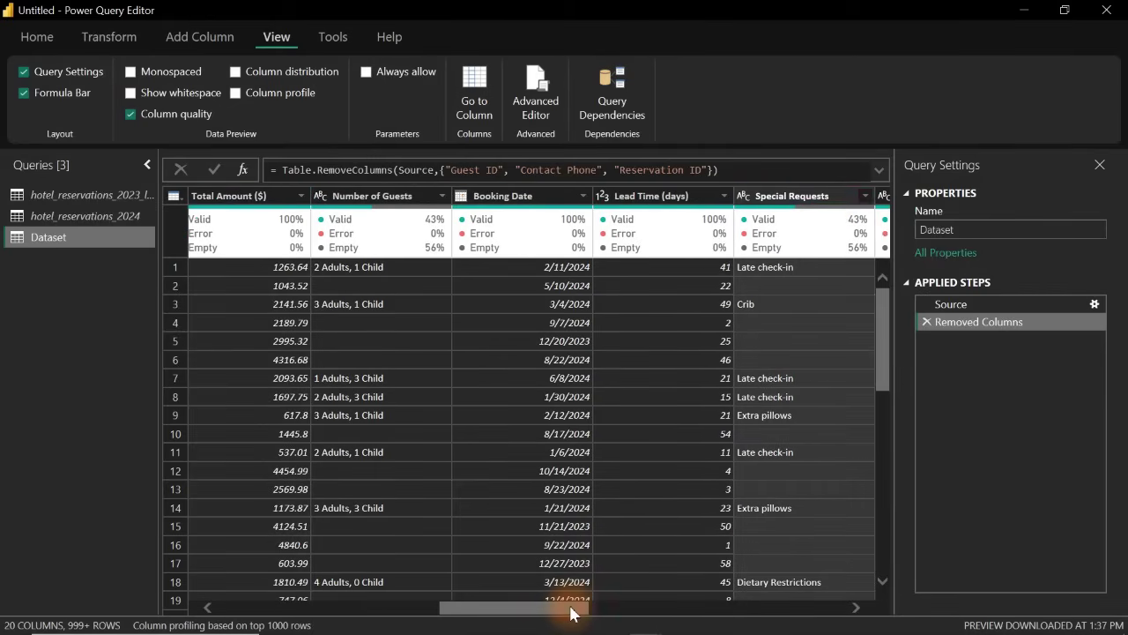
left_click_drag(574, 609, 660, 605)
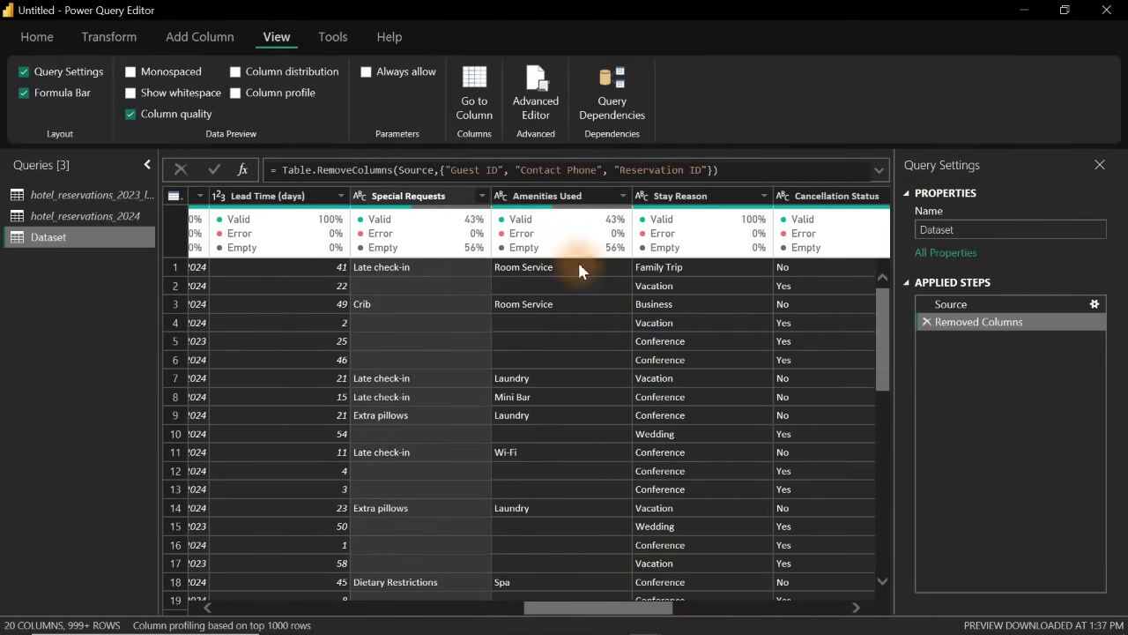
left_click(556, 202)
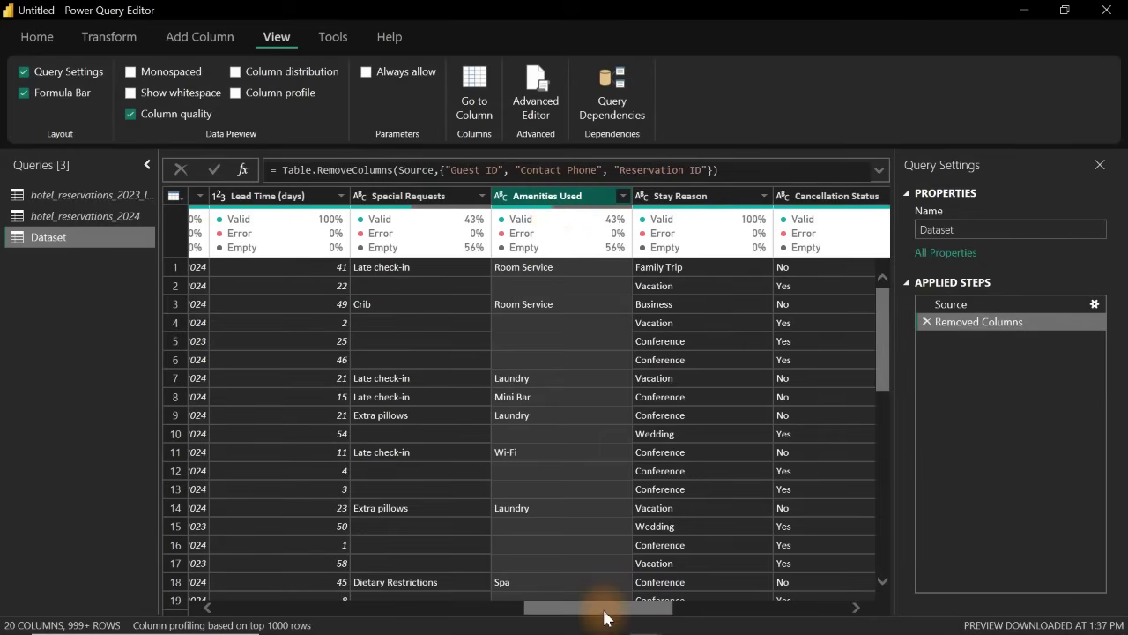
- Set the data type of the Extra Services Costs ($) and Guest Rating (1-5) columns to Whole Number
left_click_drag(607, 610, 700, 623)
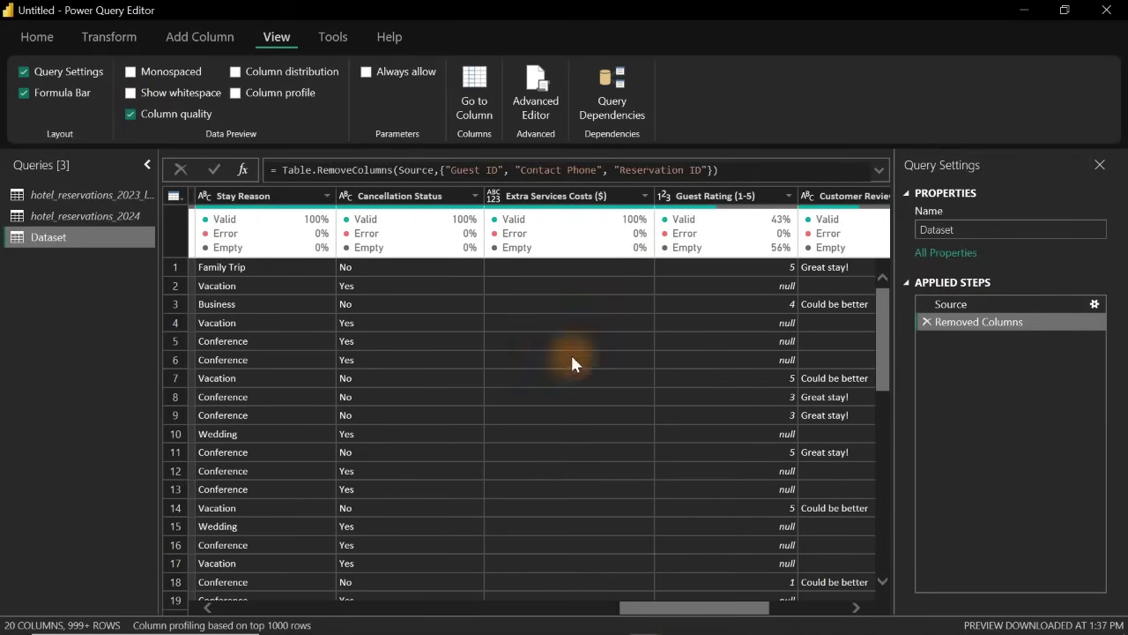
left_click(495, 195)
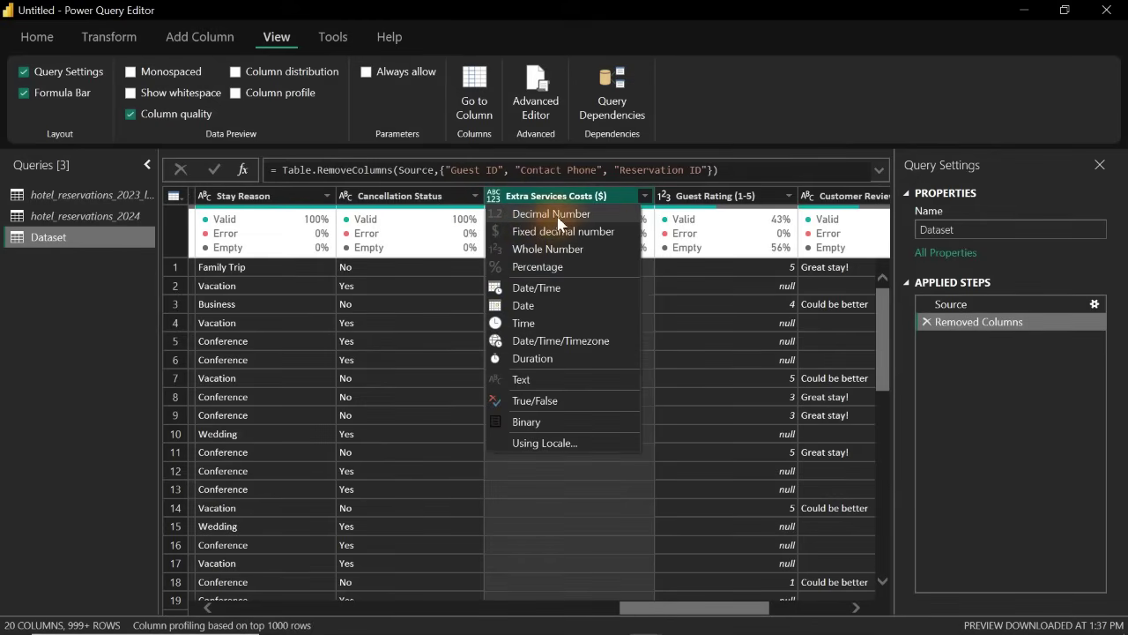
left_click(550, 248)
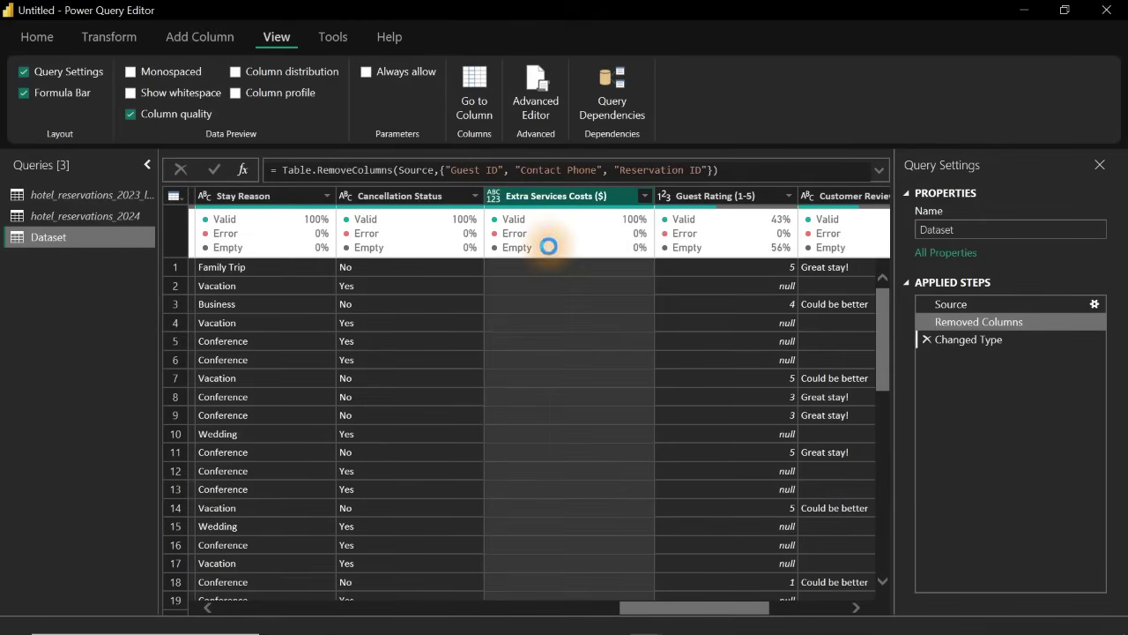
left_click(666, 194)
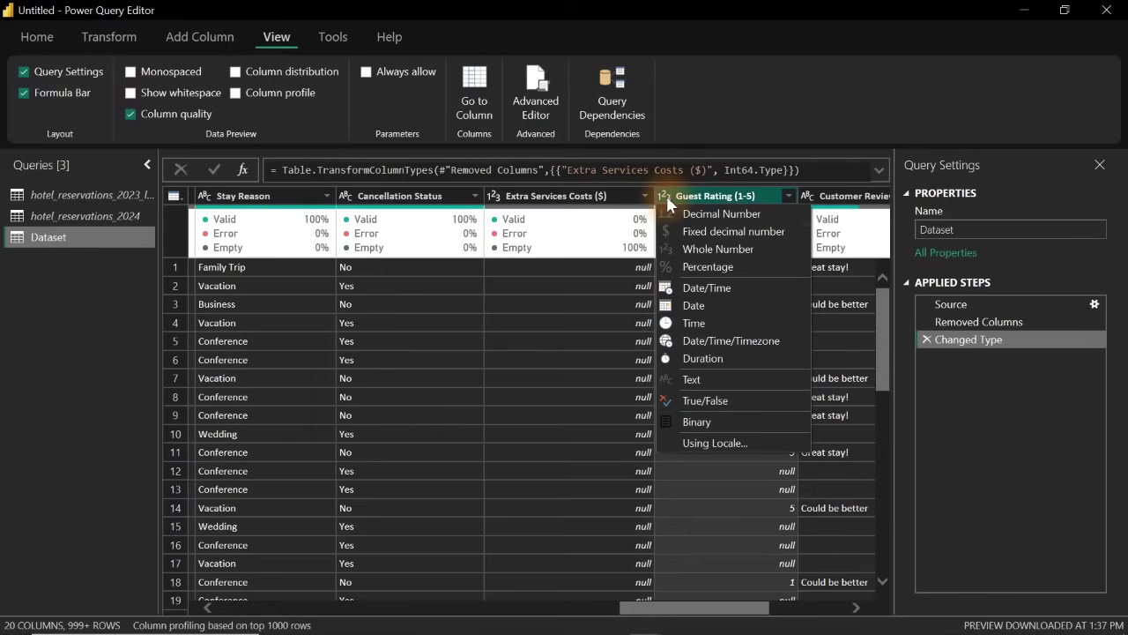
left_click(714, 249)
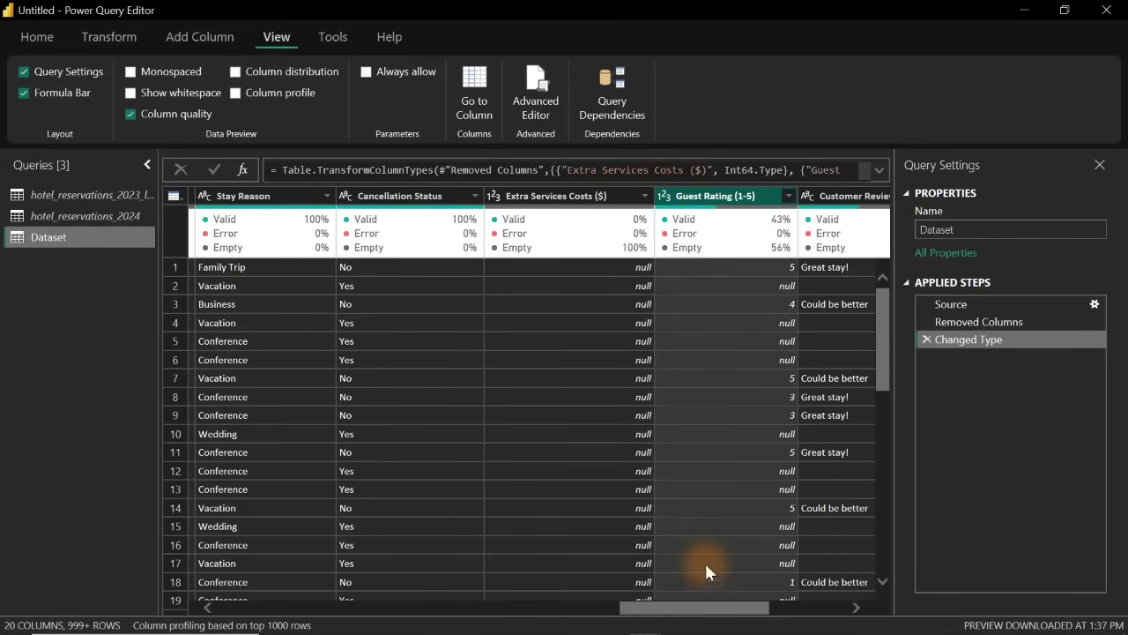
- Review the Lead Time (days) and Number of Guests columns in the Dataset query
left_click_drag(717, 612, 558, 615)
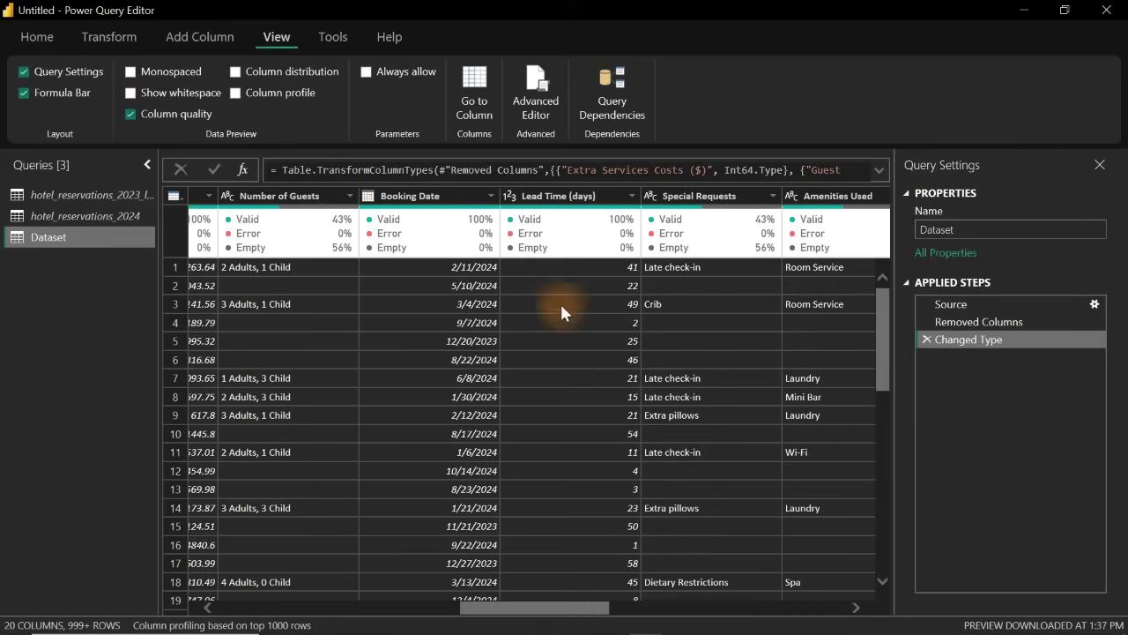
left_click(545, 202)
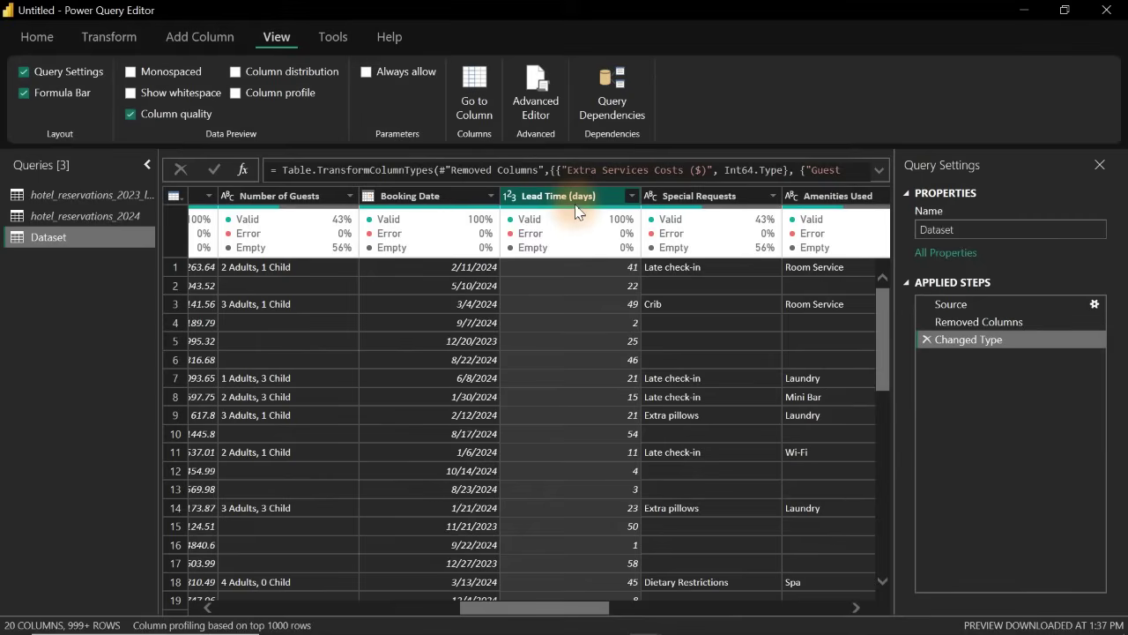
left_click(302, 201)
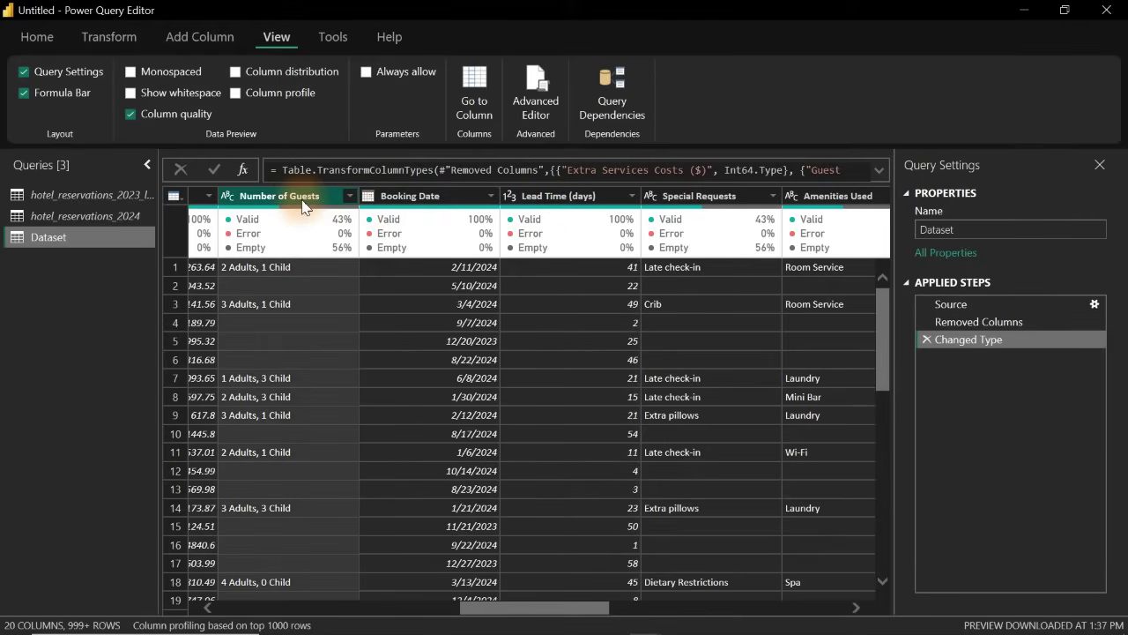
- Close the query editor and apply the pending changes to load Dataset into the report
left_click(38, 38)
left_click(16, 98)
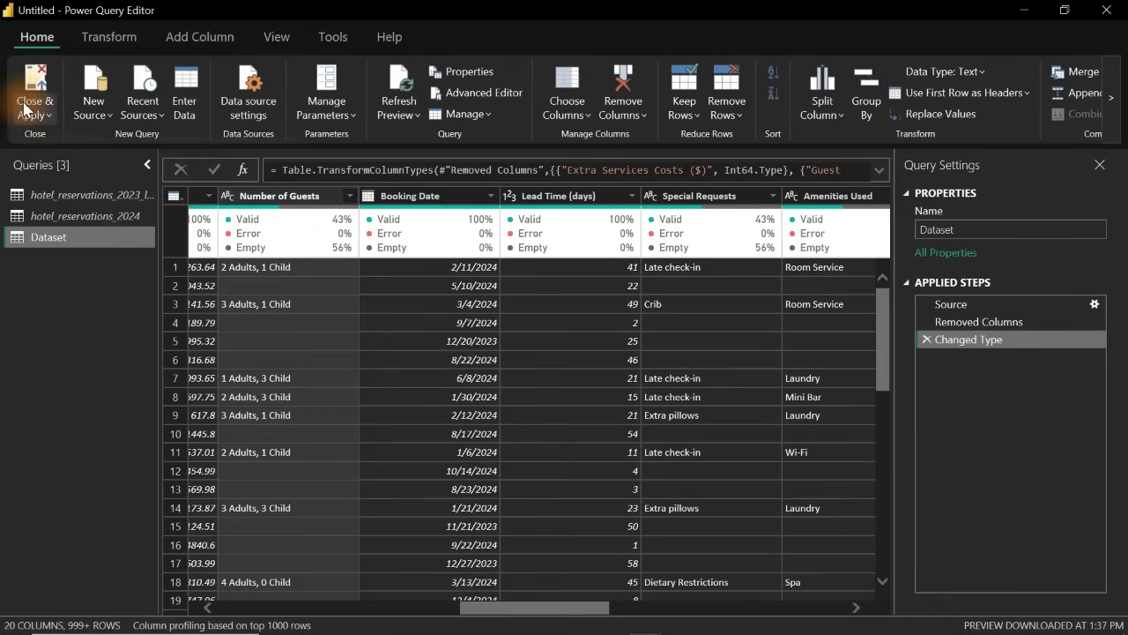
left_click(36, 101)
left_click(36, 99)
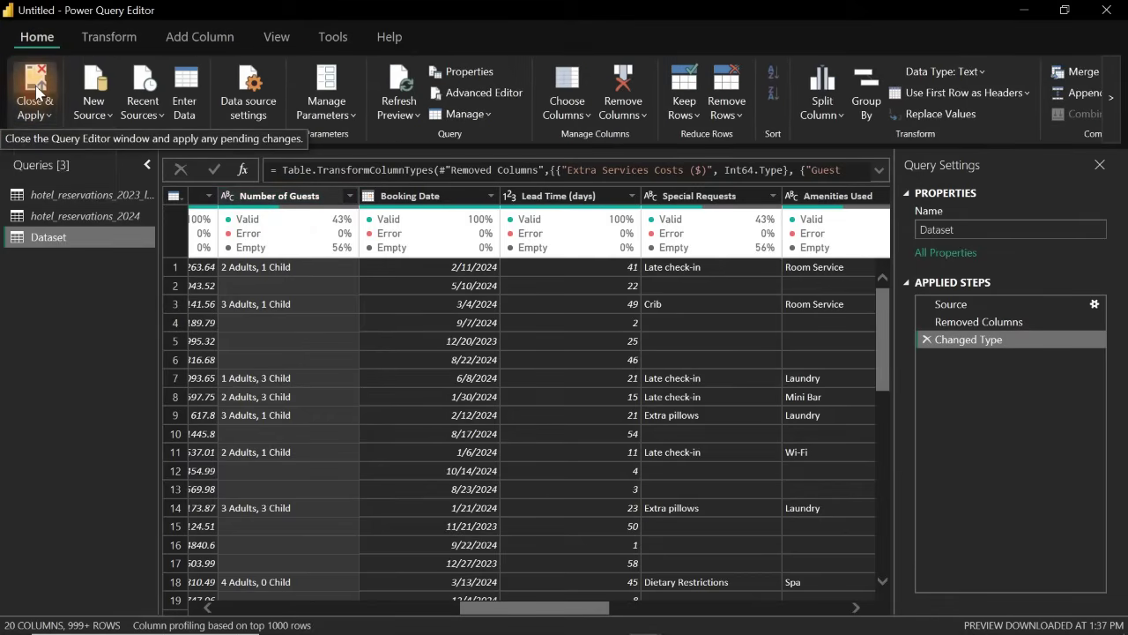
left_click(36, 92)
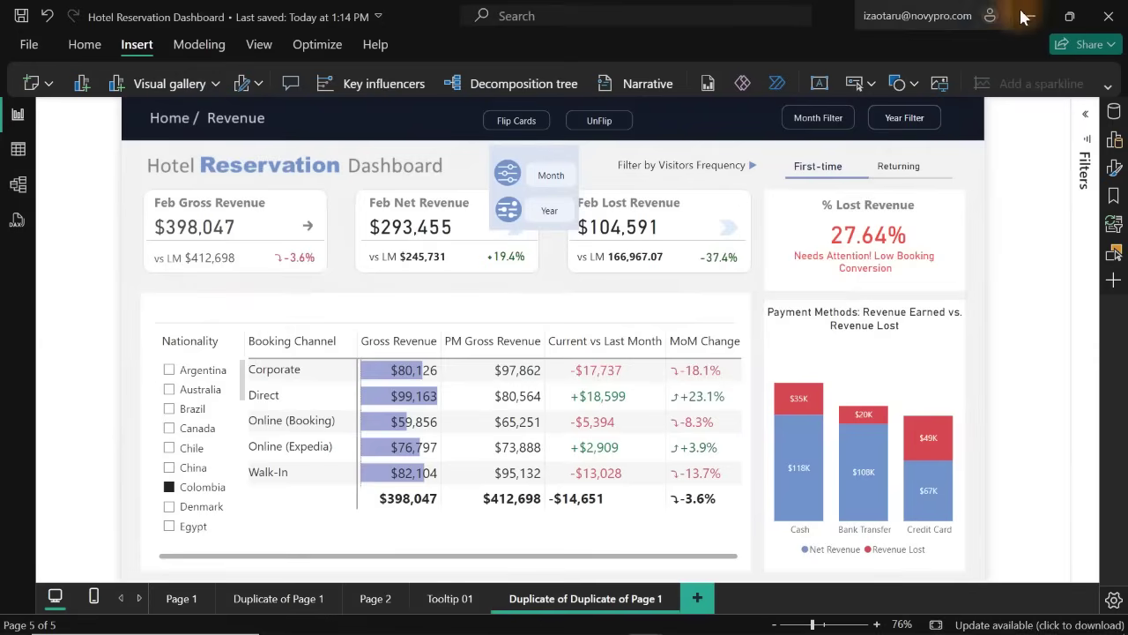
- Minimise the Hotel Reservation Dashboard report to return to the untitled one, and expand the Dataset table to list its fields
left_click(1028, 17)
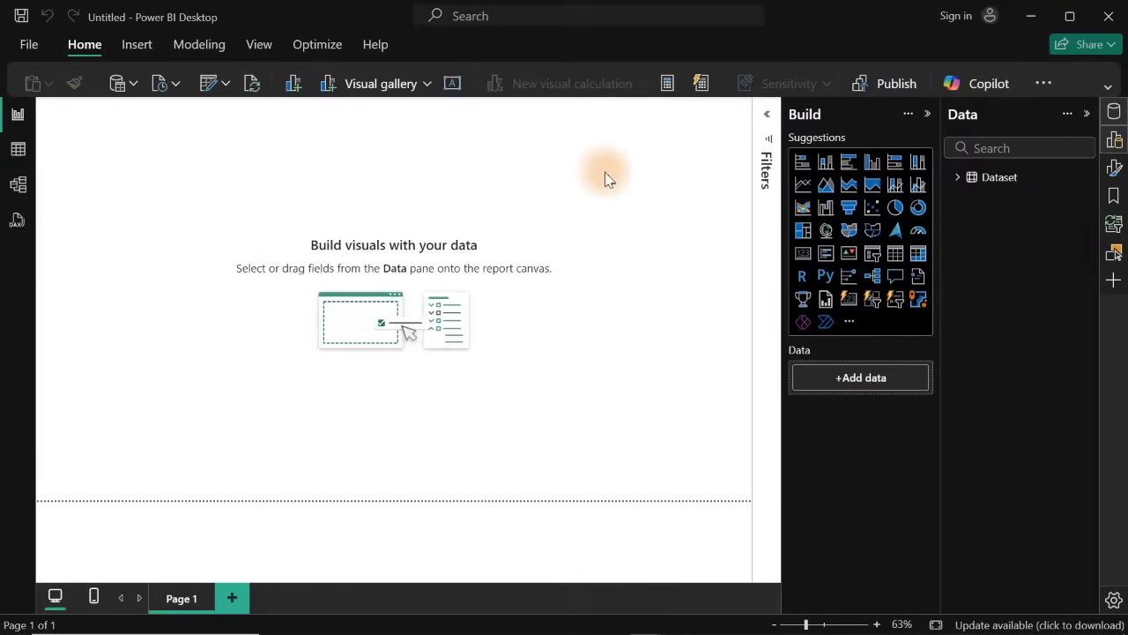
left_click(980, 185)
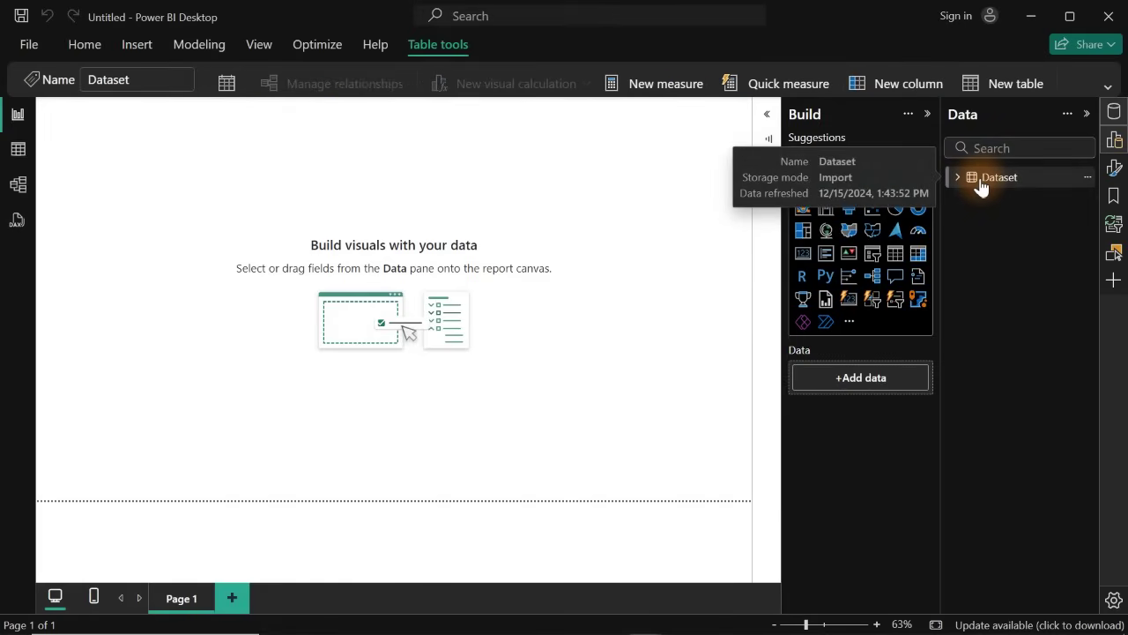
left_click(957, 180)
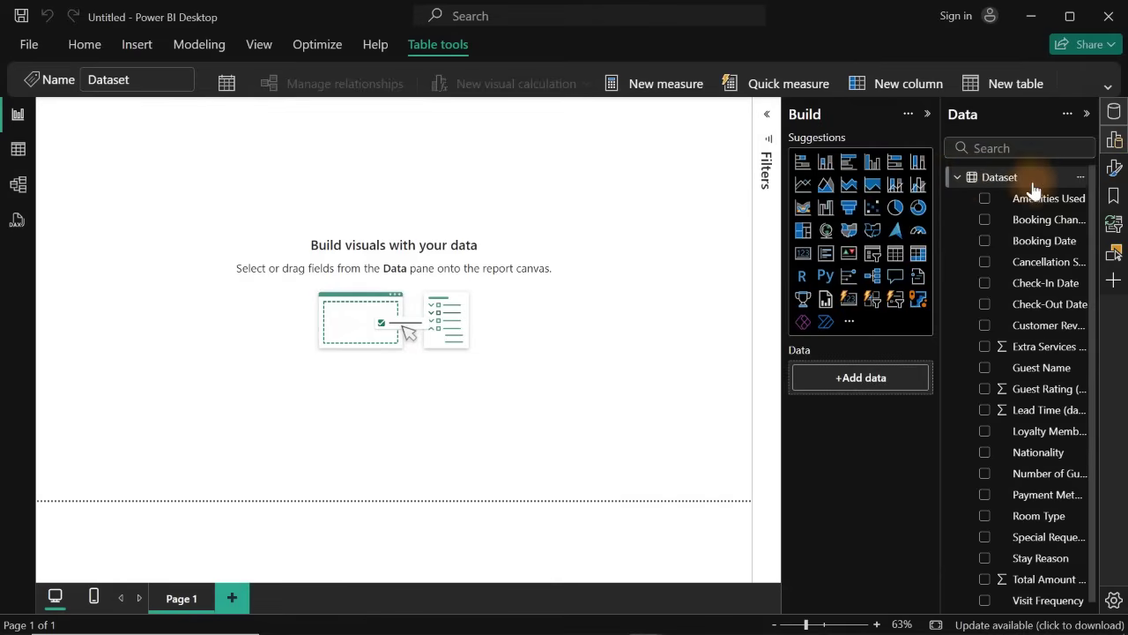
- In the table view, create a calculated table from the copied Calendar DAX code with year, month, season and holiday columns
left_click(956, 181)
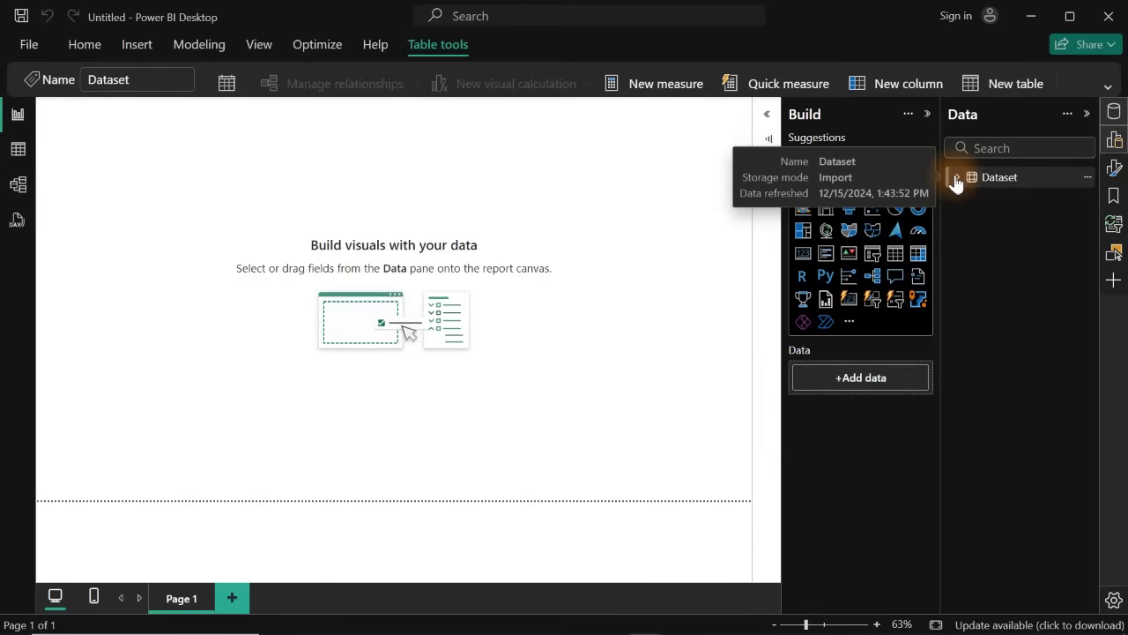
left_click(18, 152)
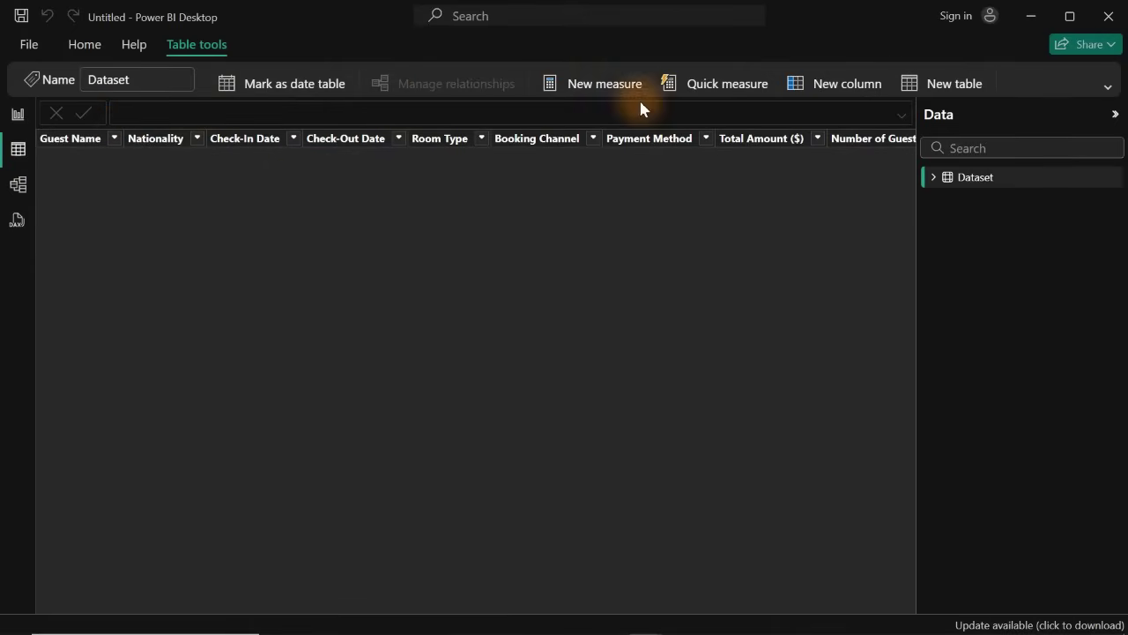
left_click(1107, 92)
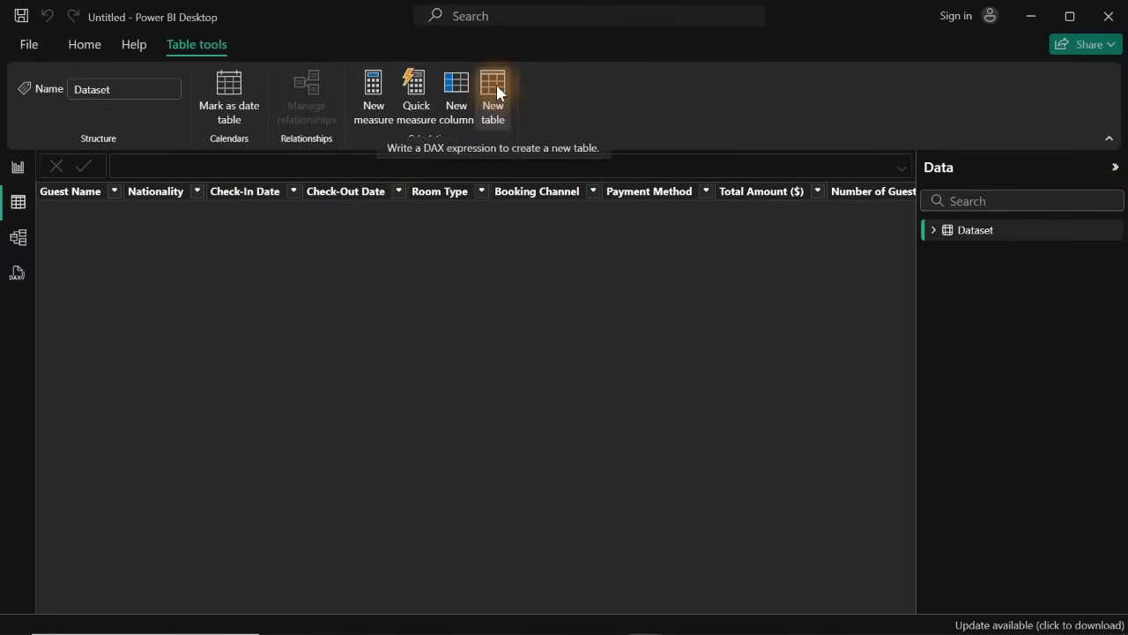
left_click(499, 92)
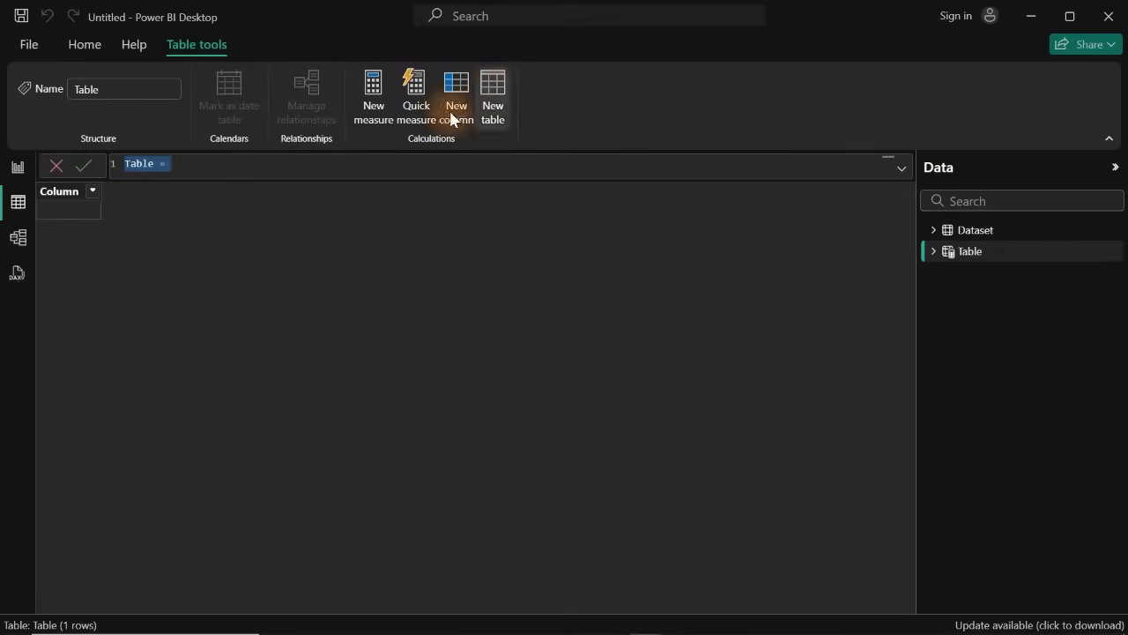
key("ctrl+v")
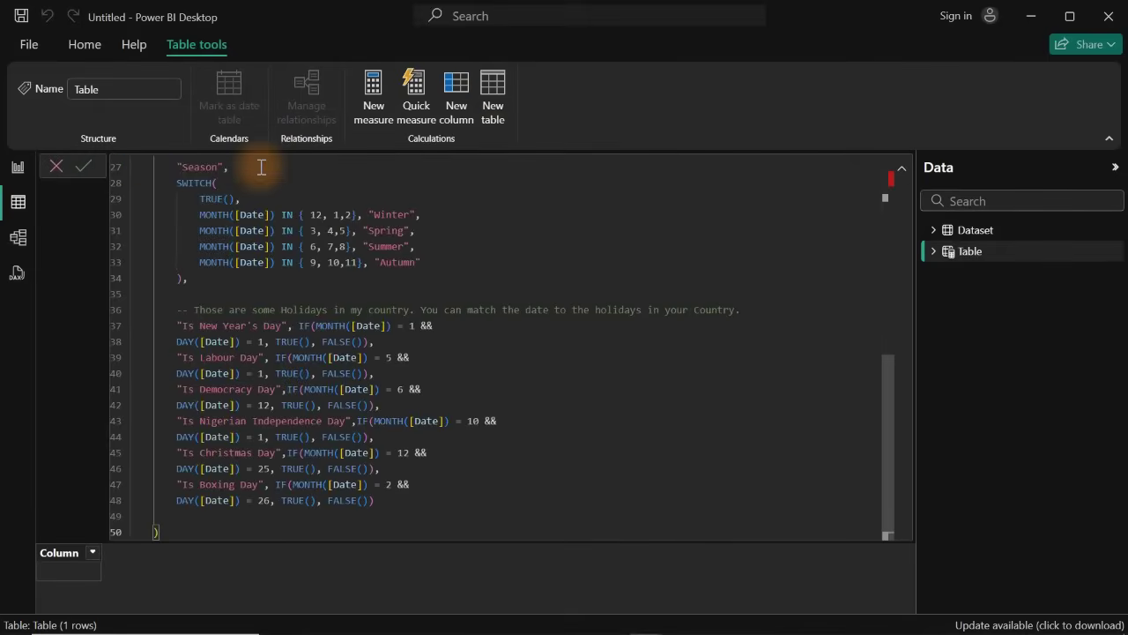
- Replace 'FactTable'[Date] with 'Dataset'[Booking Date] in the _MinYear and _MaxYear variables, and commit the Calendar table formula
left_click_drag(884, 468, 867, 247)
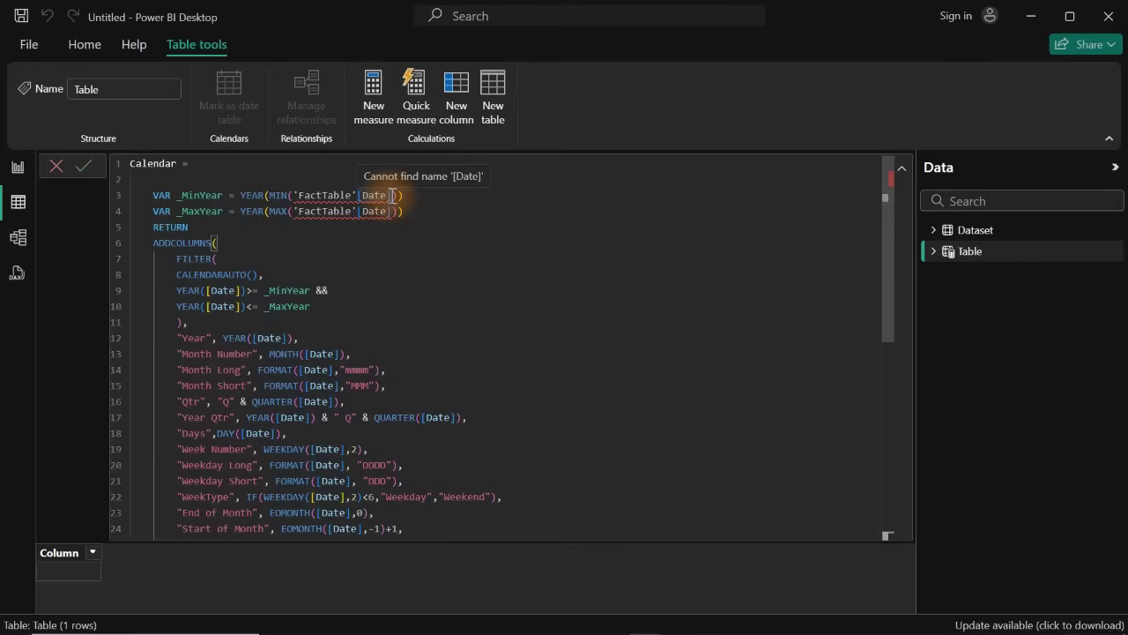
left_click_drag(391, 195, 298, 195)
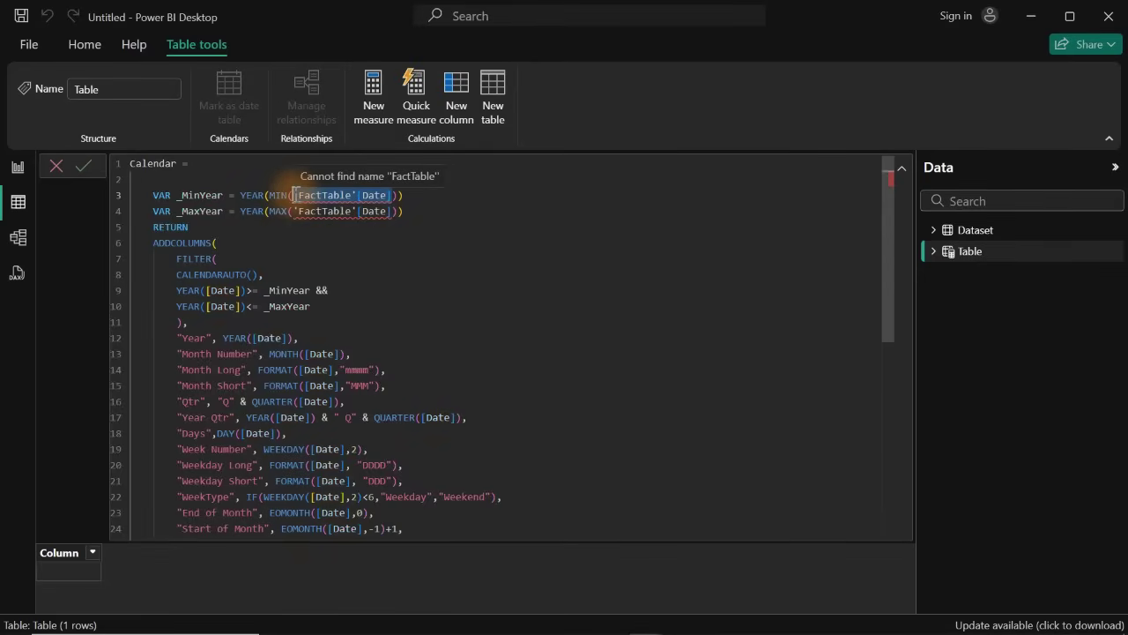
type("Book")
key("Down")
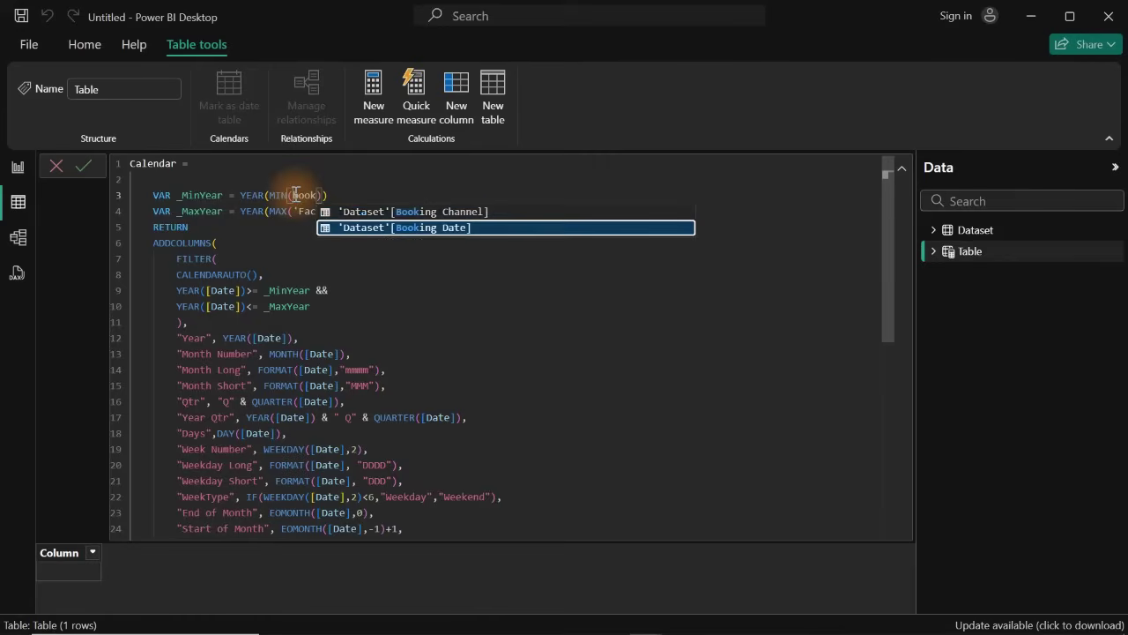
key("Tab")
left_click_drag(393, 212, 295, 214)
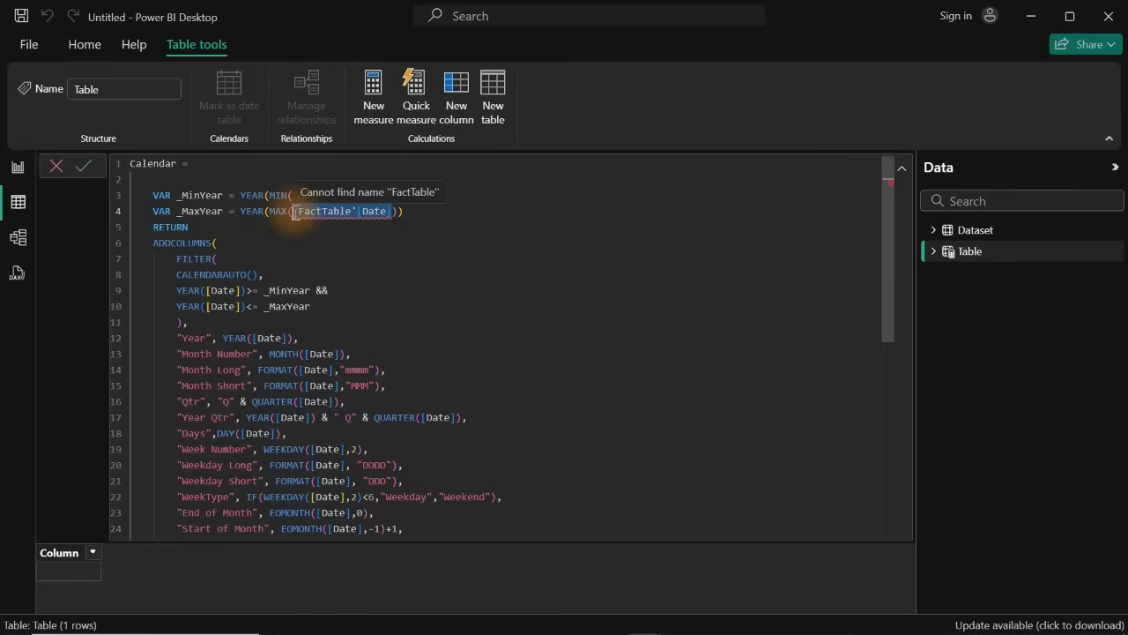
type("Book")
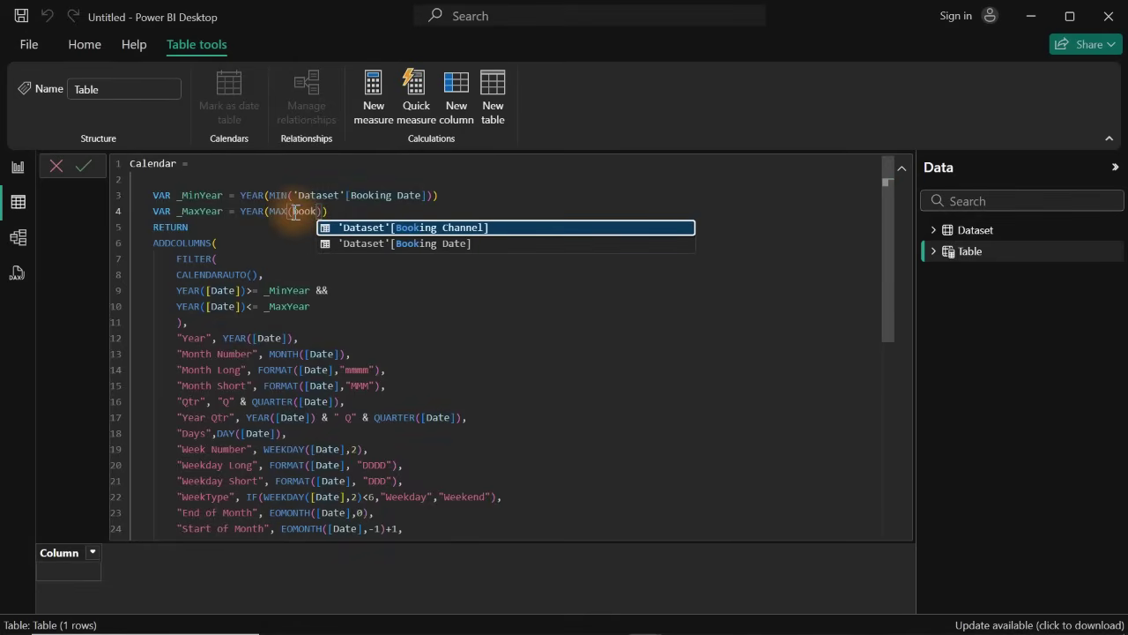
key("Down")
key("Tab")
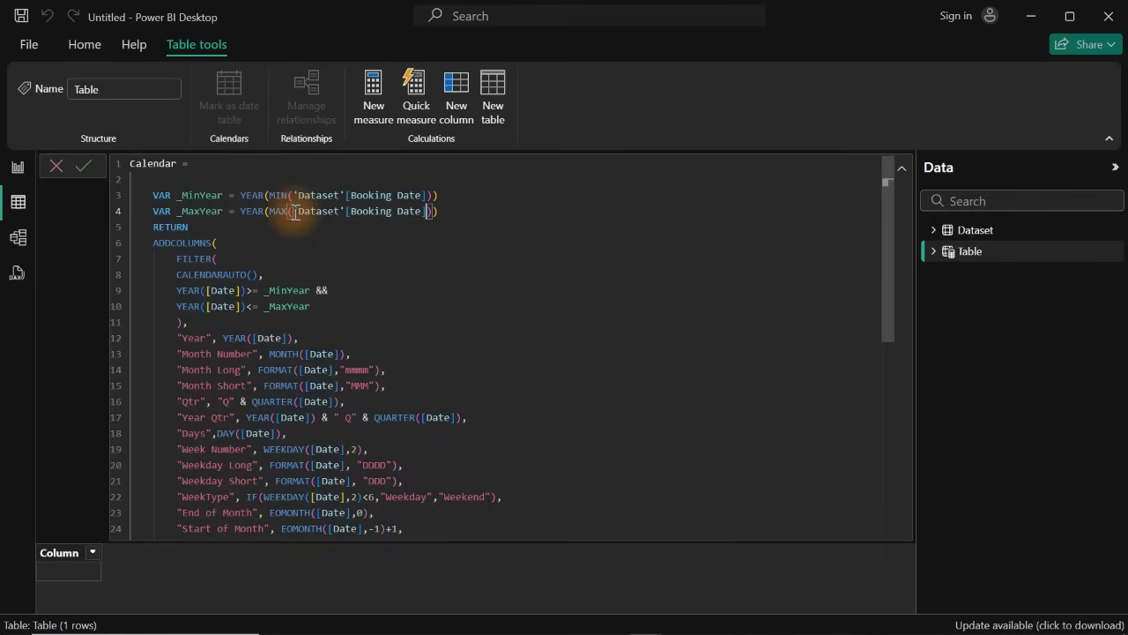
key("Return")
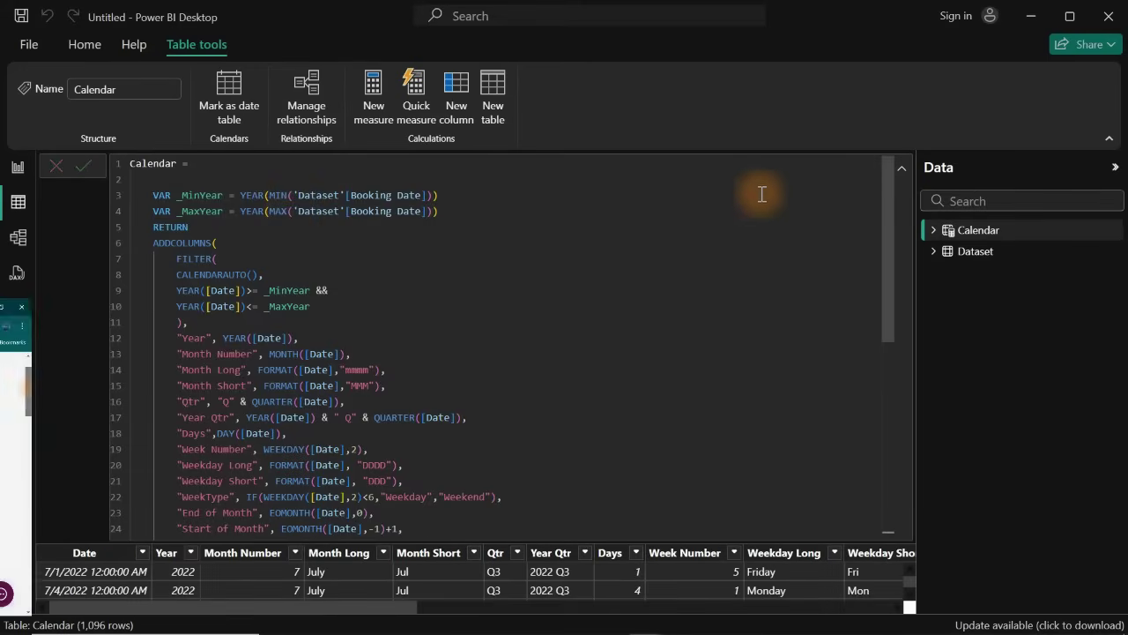
- Review the Calendar formula and its year variables, and examine the Check-In, Check-Out and Booking Date columns in the Dataset table
left_click_drag(887, 196, 897, 506)
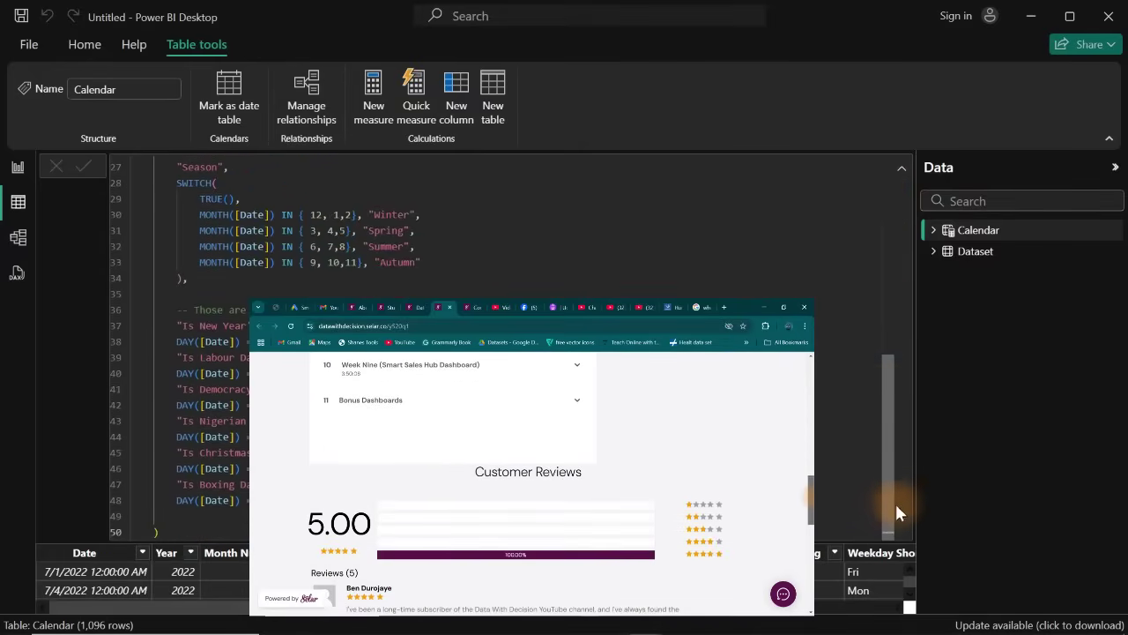
left_click_drag(890, 453, 855, 148)
left_click_drag(441, 212, 134, 200)
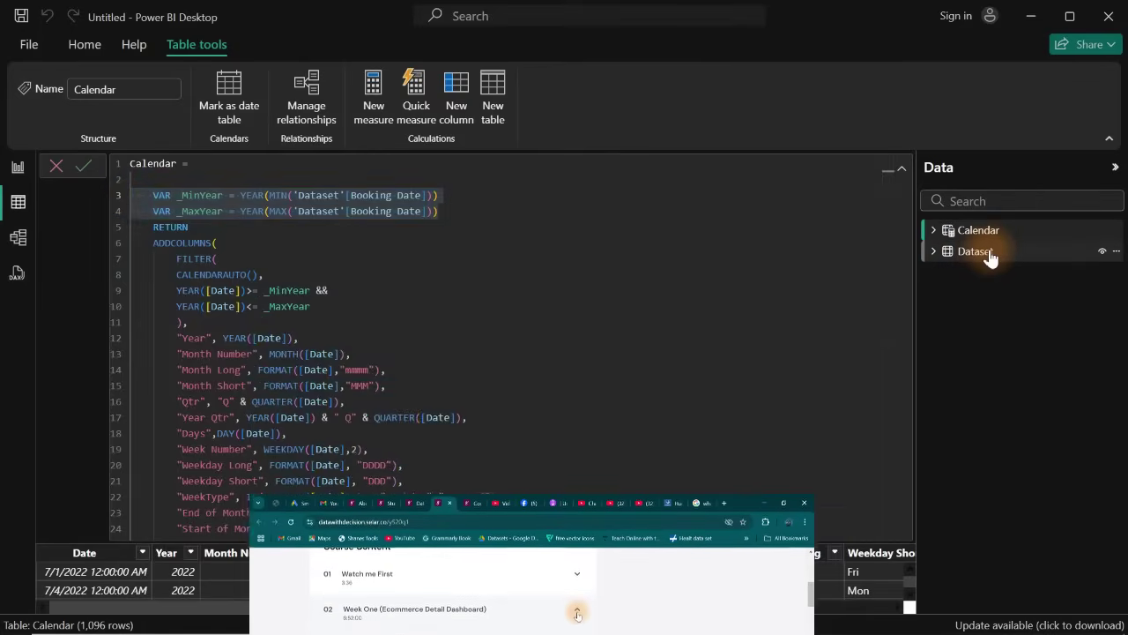
left_click(977, 253)
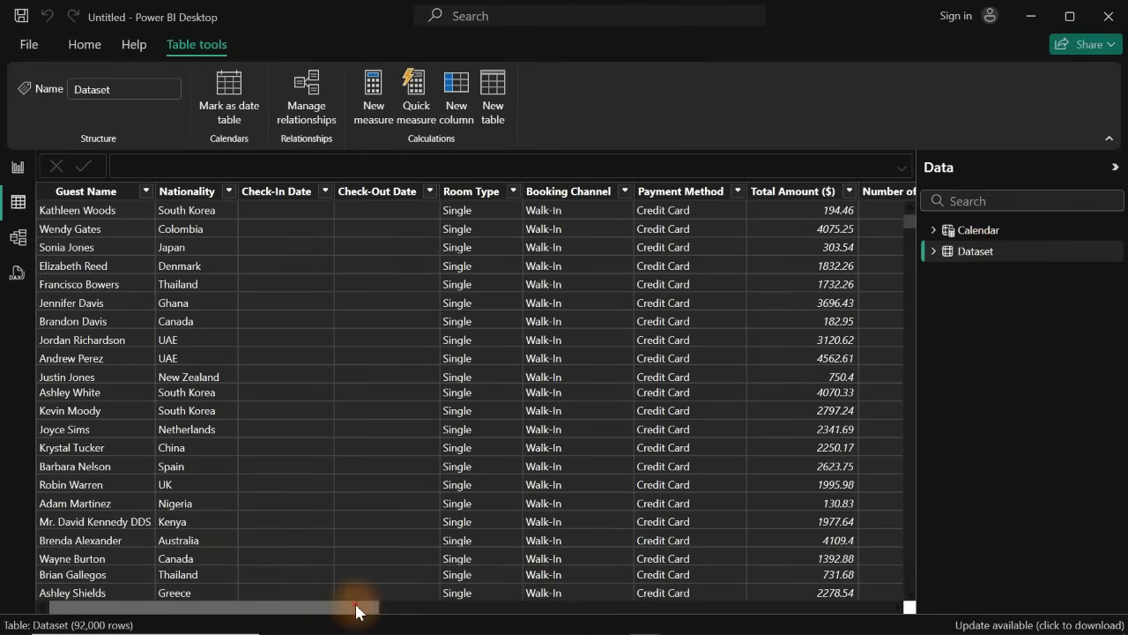
left_click_drag(368, 611, 280, 611)
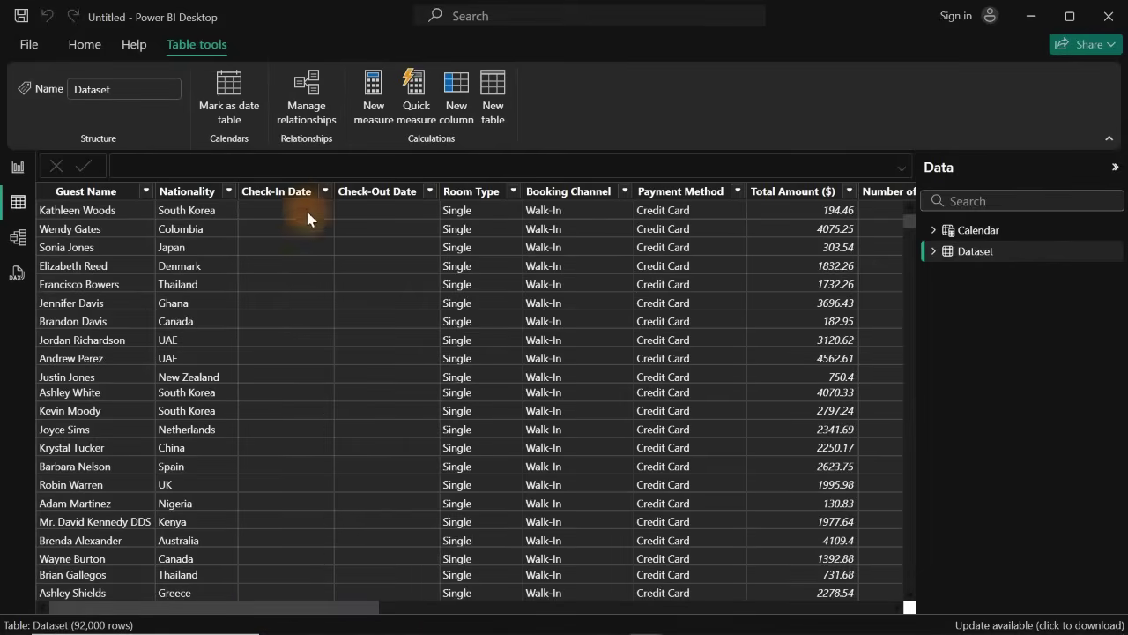
left_click(282, 196)
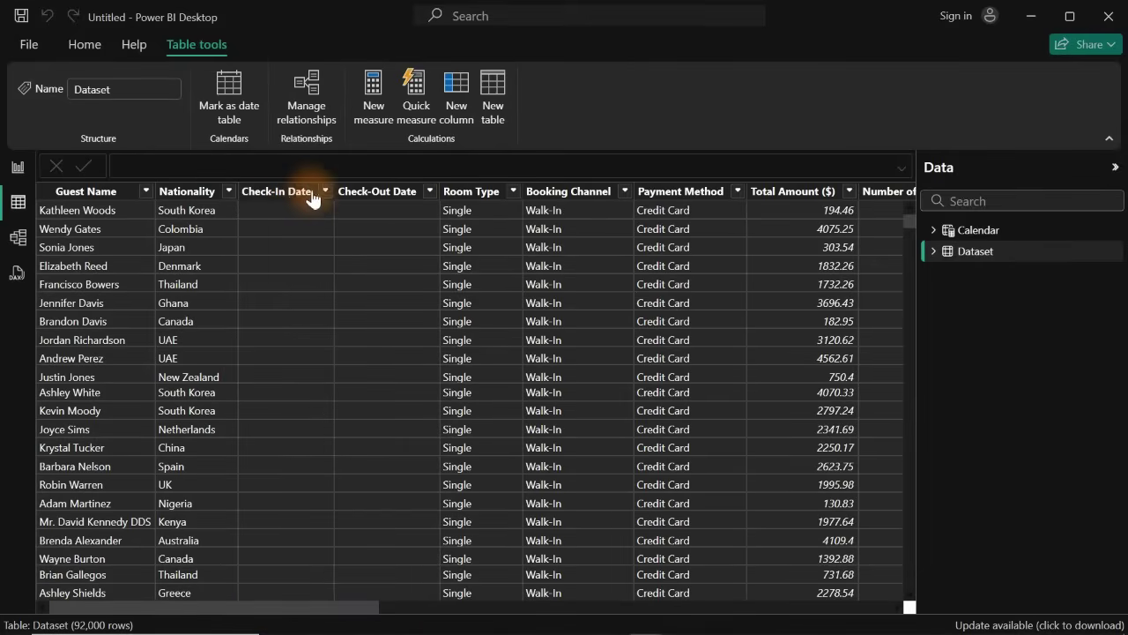
left_click(370, 198)
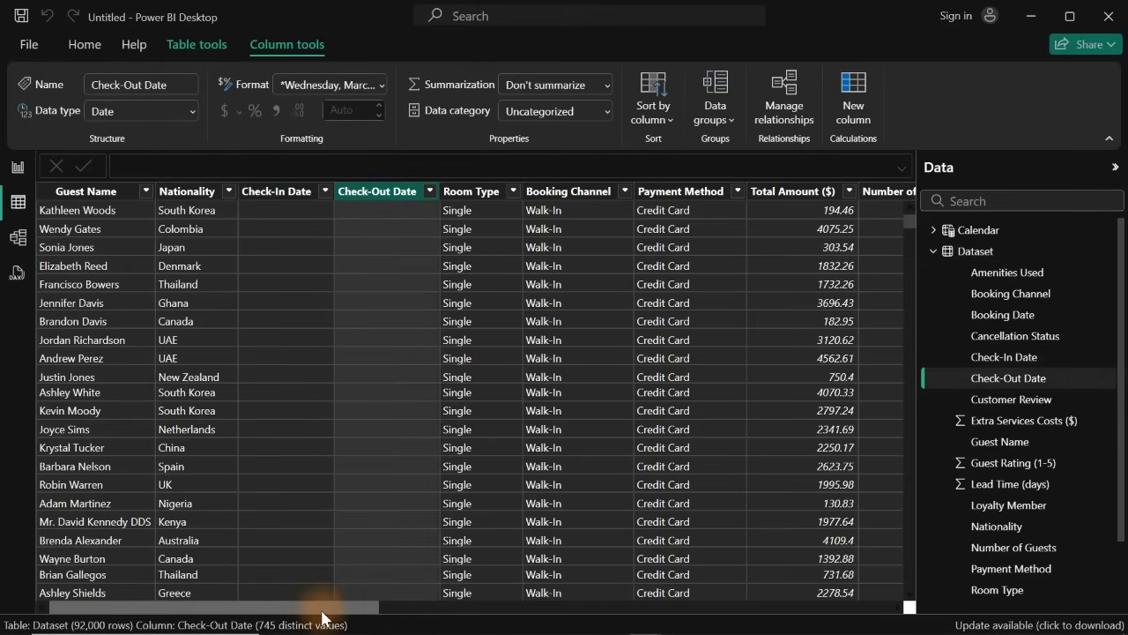
left_click_drag(335, 608, 552, 608)
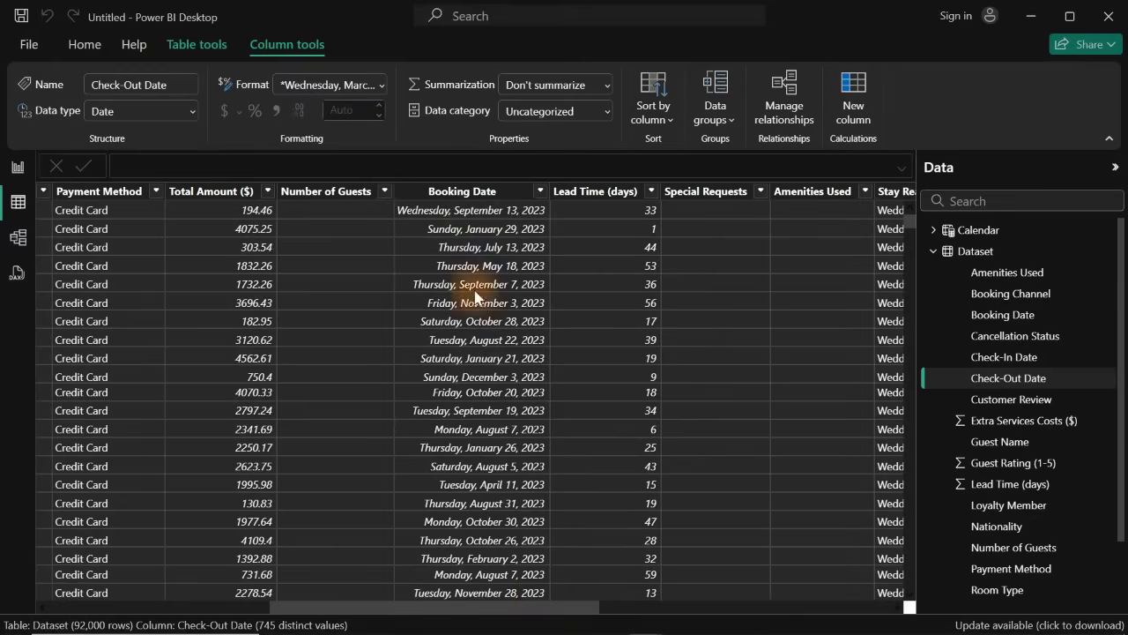
left_click(467, 194)
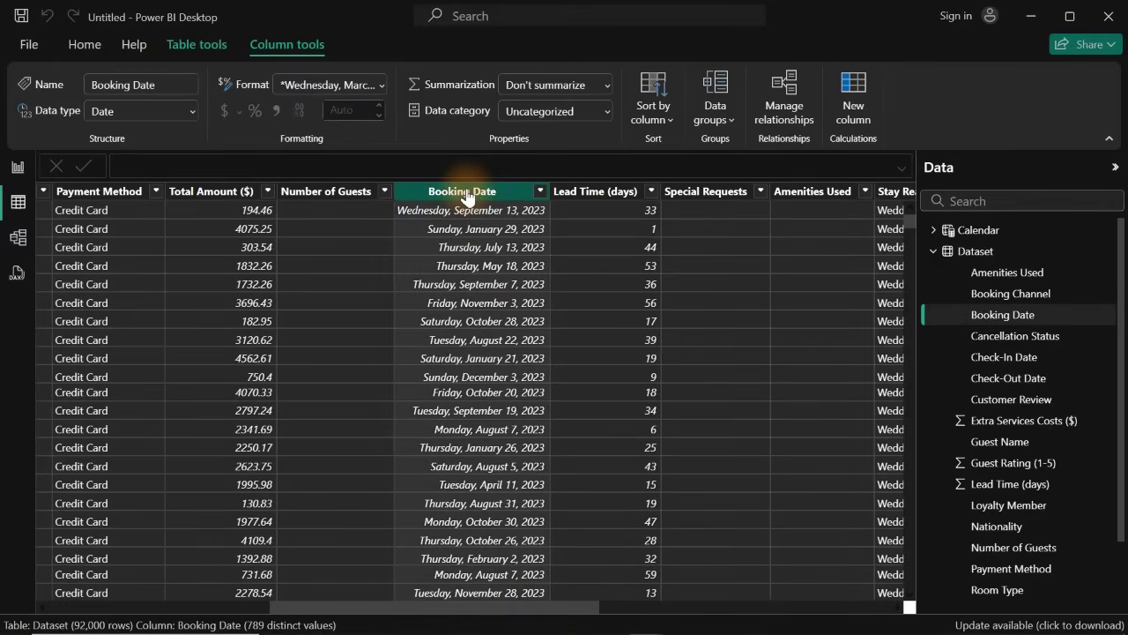
- Examine the CALENDARAUTO() line of the Calendar formula and the years available in the Year column's filter
left_click(978, 231)
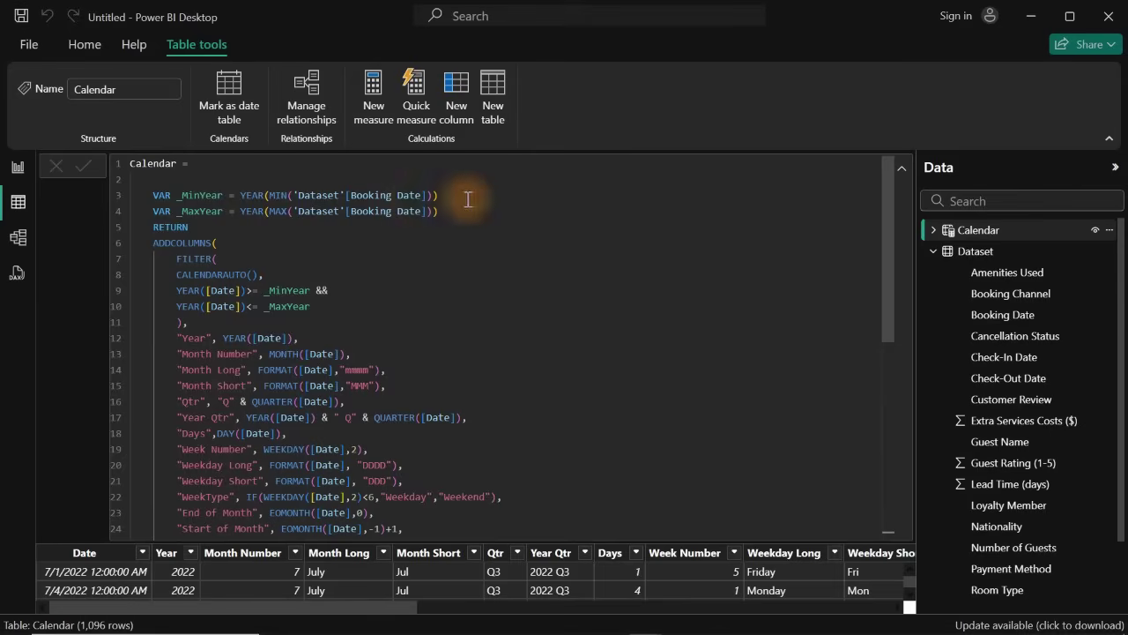
scroll(886, 252, "down", 1)
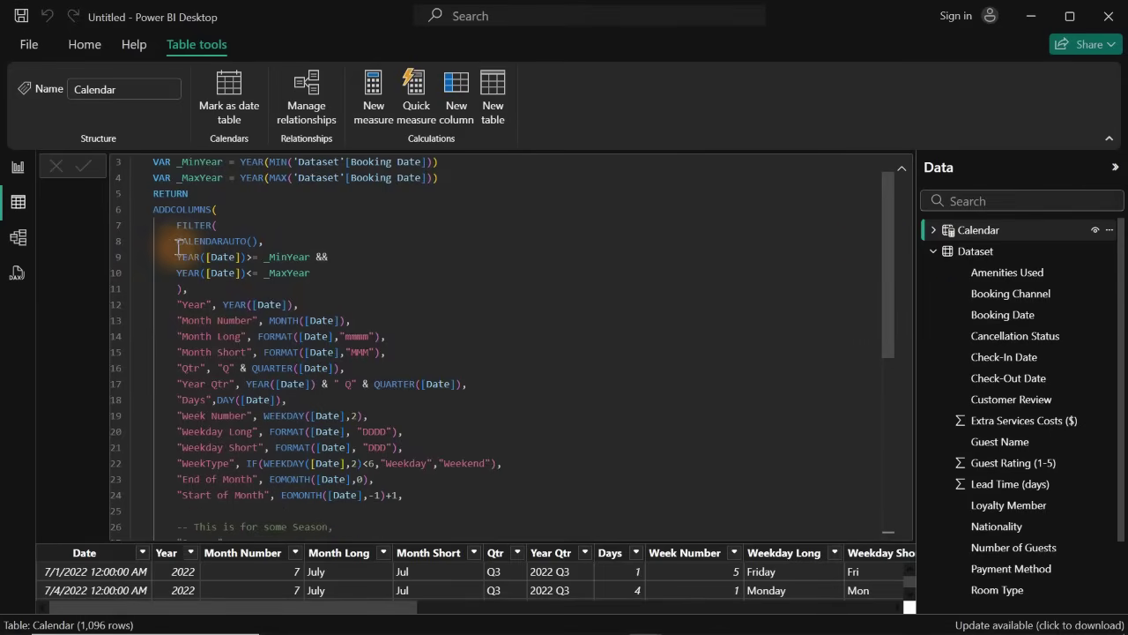
left_click_drag(175, 243, 264, 241)
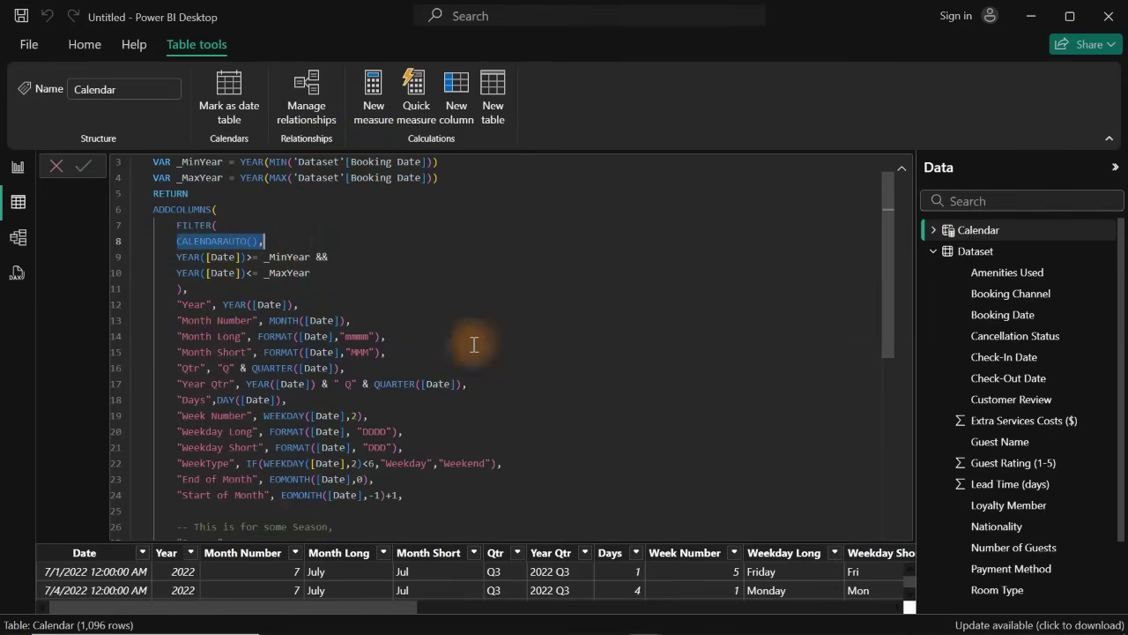
left_click(189, 558)
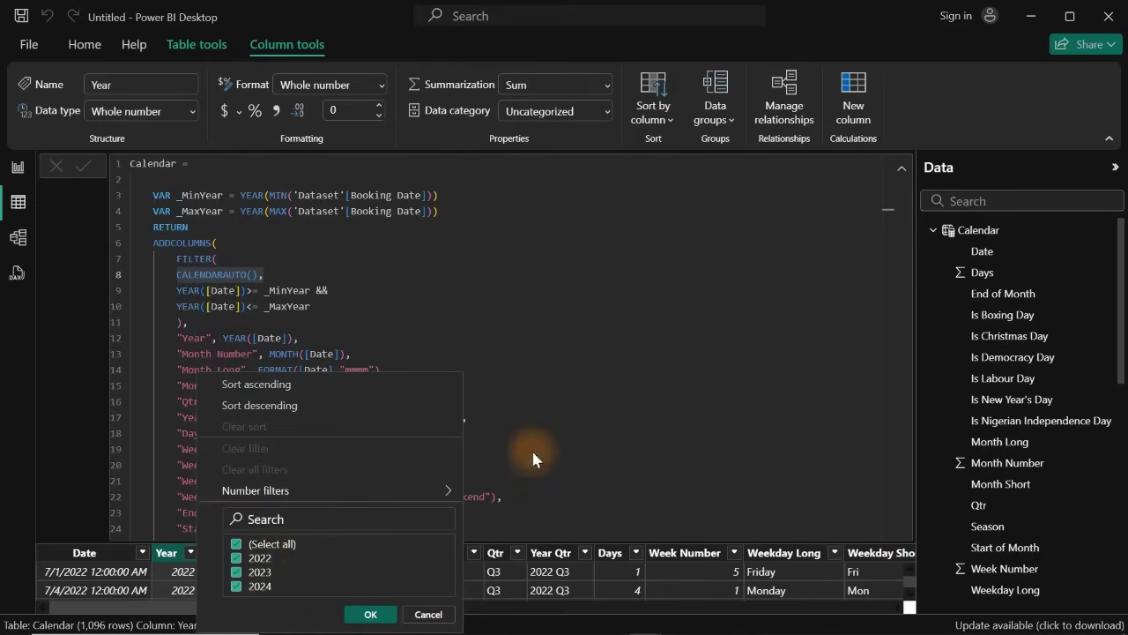
left_click(570, 405)
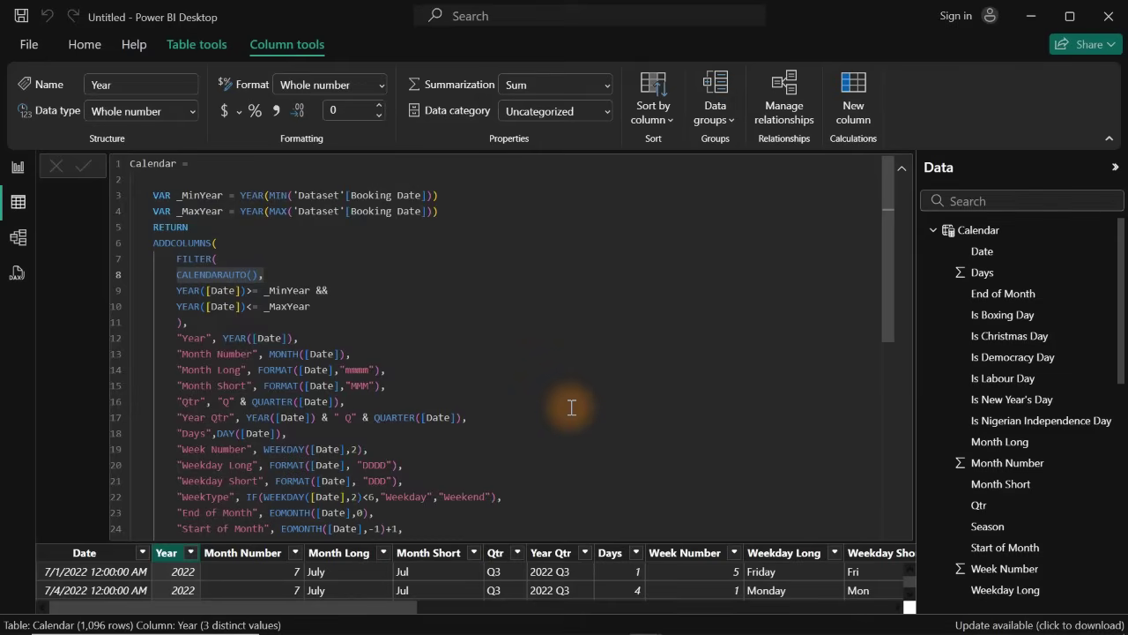
left_click_drag(887, 220, 875, 150)
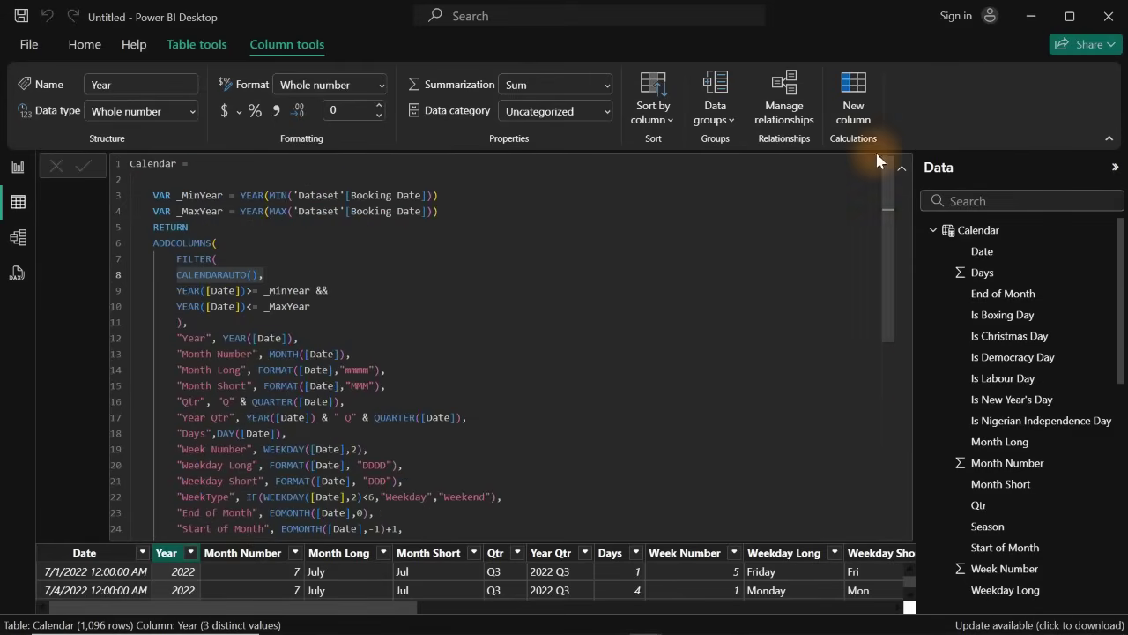
- In the model view, collapse the Properties and Data panes and space the Dataset and Calendar tables apart
left_click(28, 240)
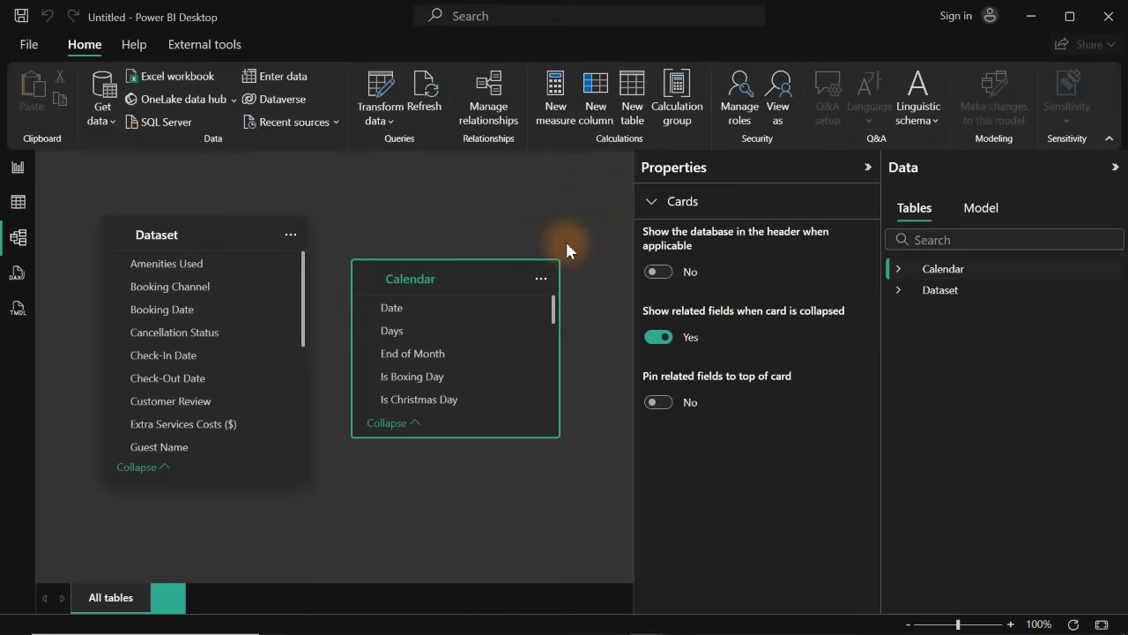
left_click(869, 167)
left_click(1114, 168)
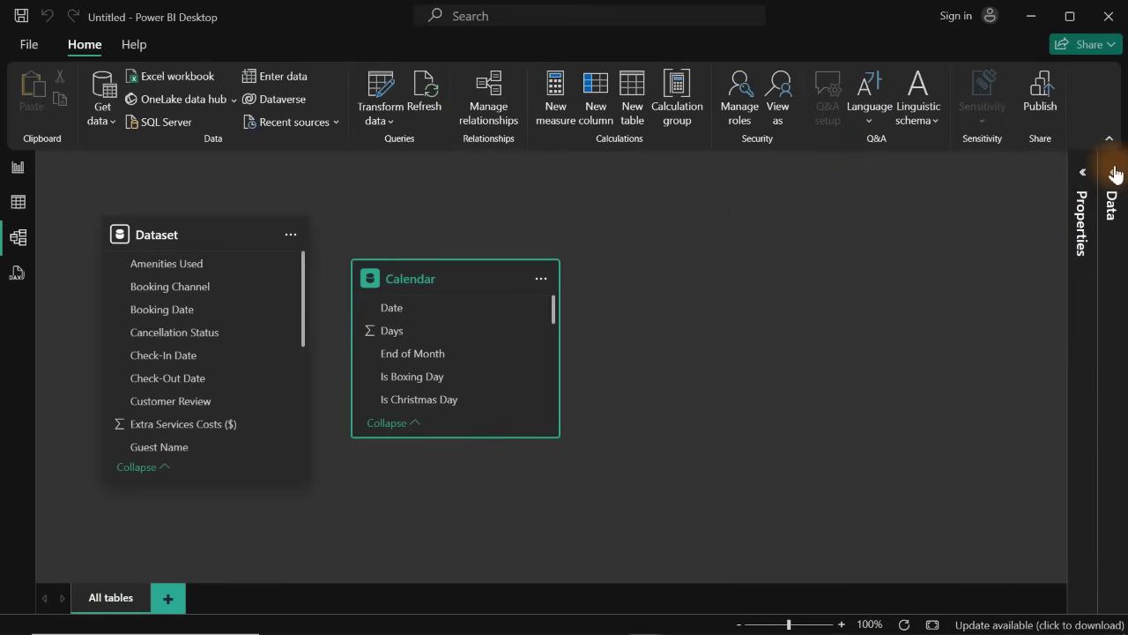
left_click_drag(405, 274, 637, 251)
left_click_drag(202, 241, 308, 253)
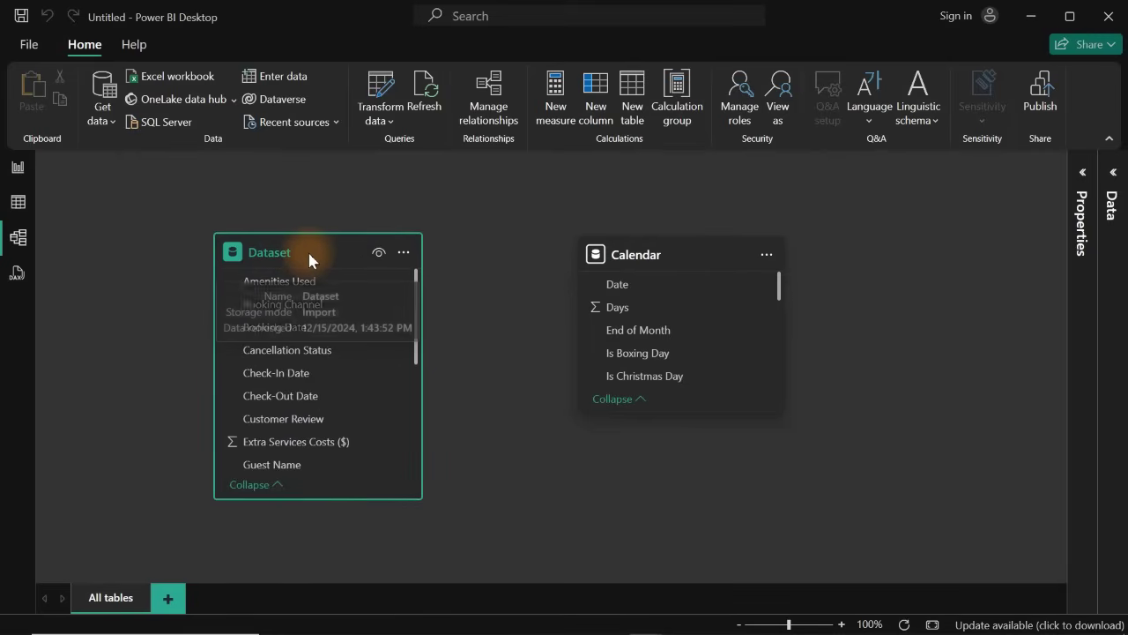
left_click(608, 285)
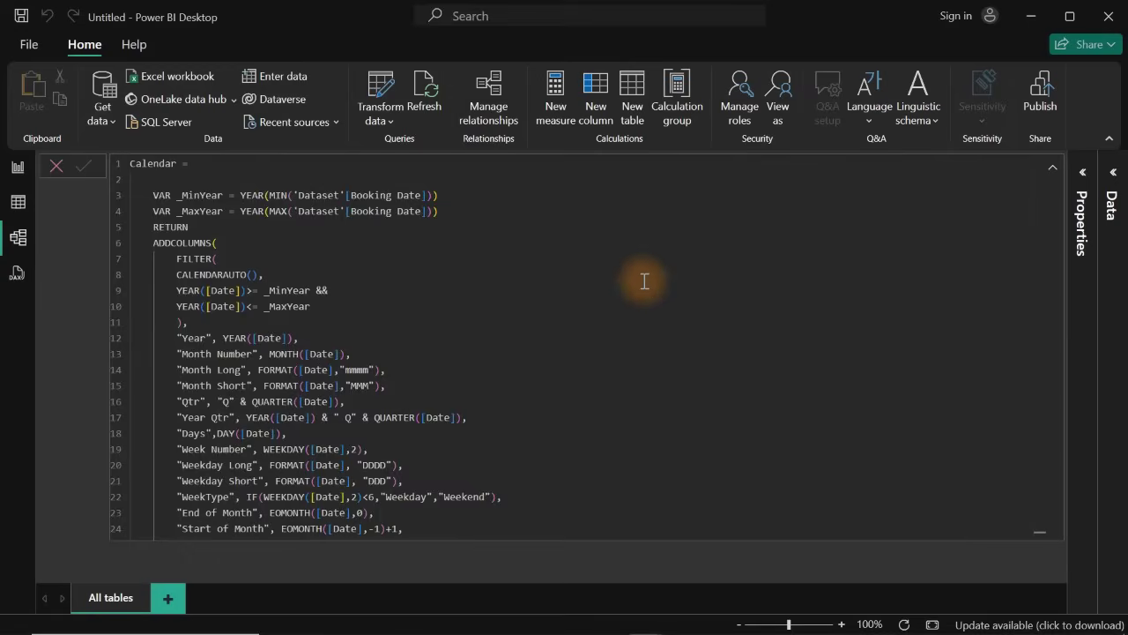
left_click(1051, 166)
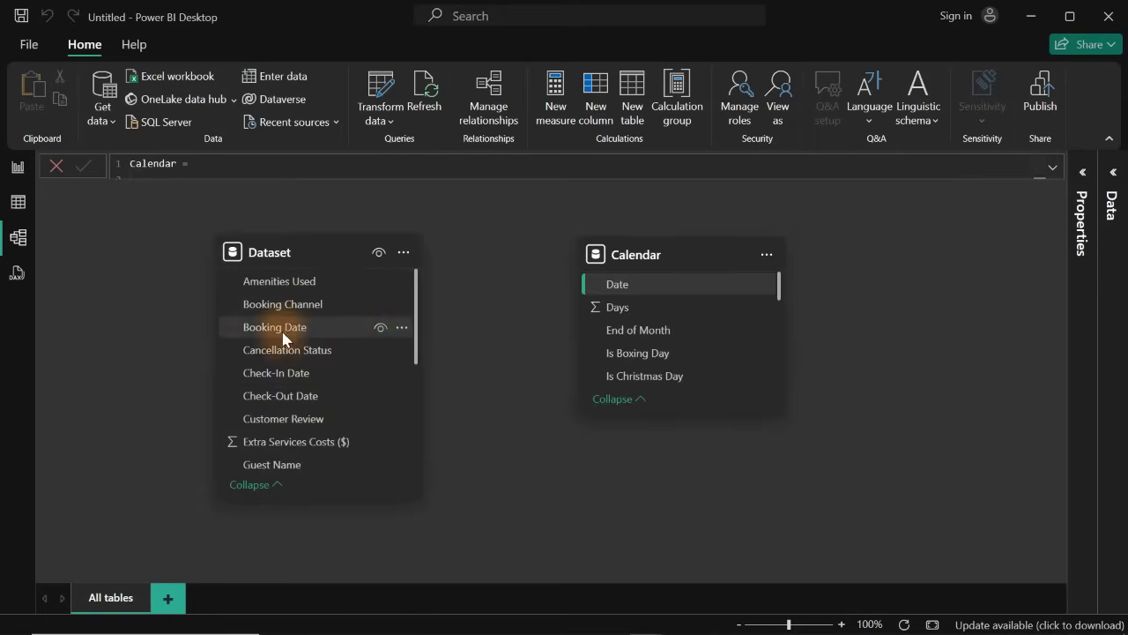
- Create an active one-to-many relationship from Calendar's Date to Dataset's Booking Date with single cross-filter direction
left_click_drag(283, 331, 645, 286)
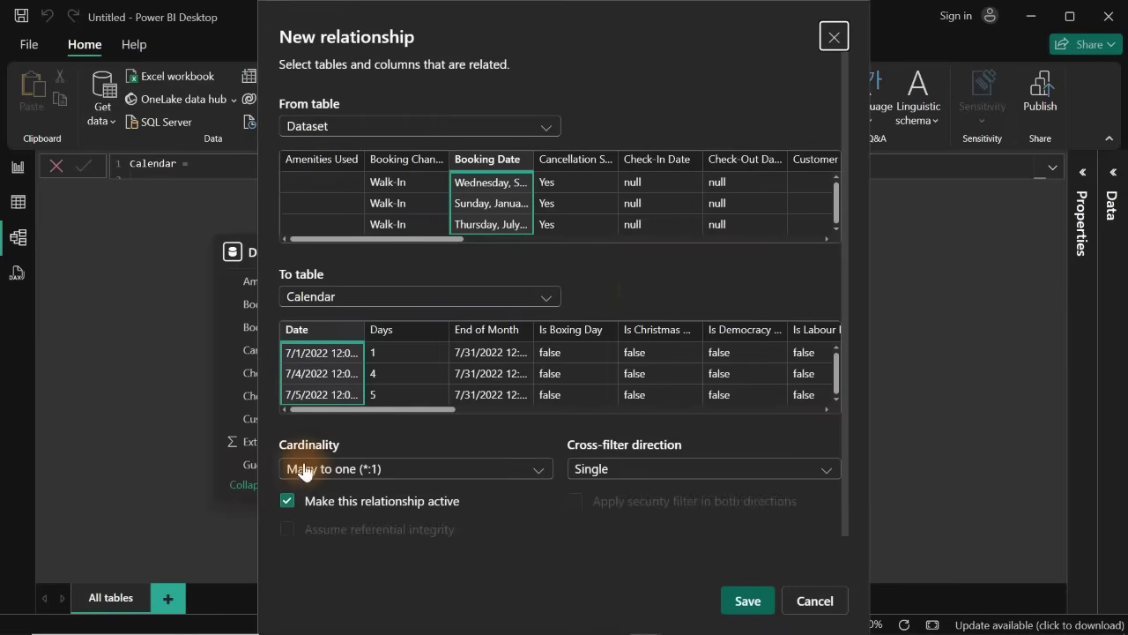
left_click(816, 600)
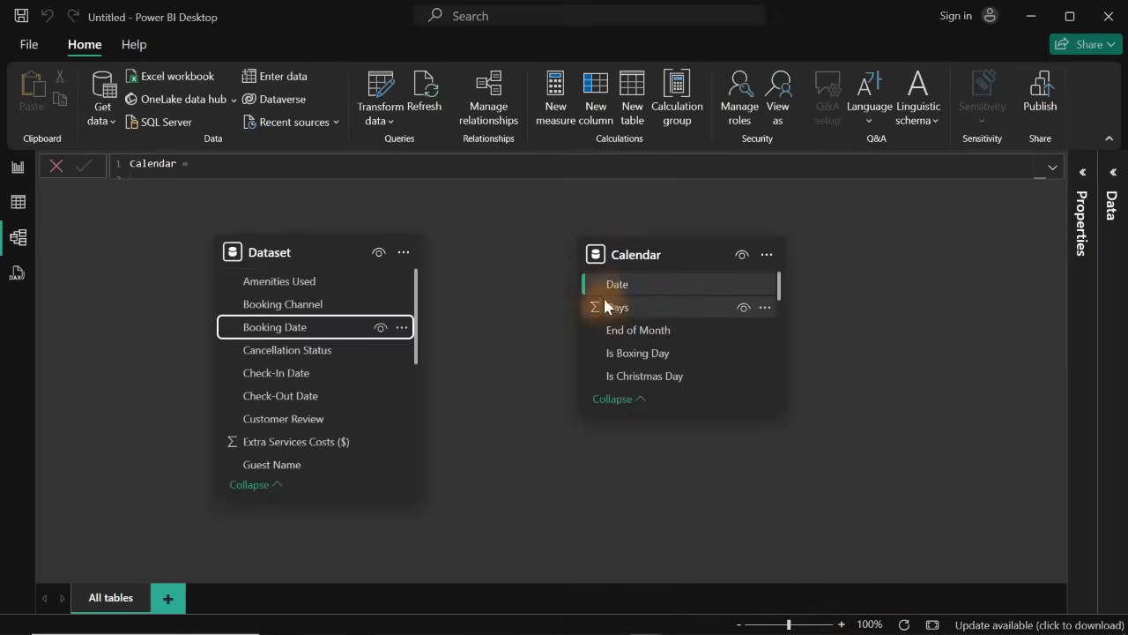
left_click_drag(617, 286, 325, 323)
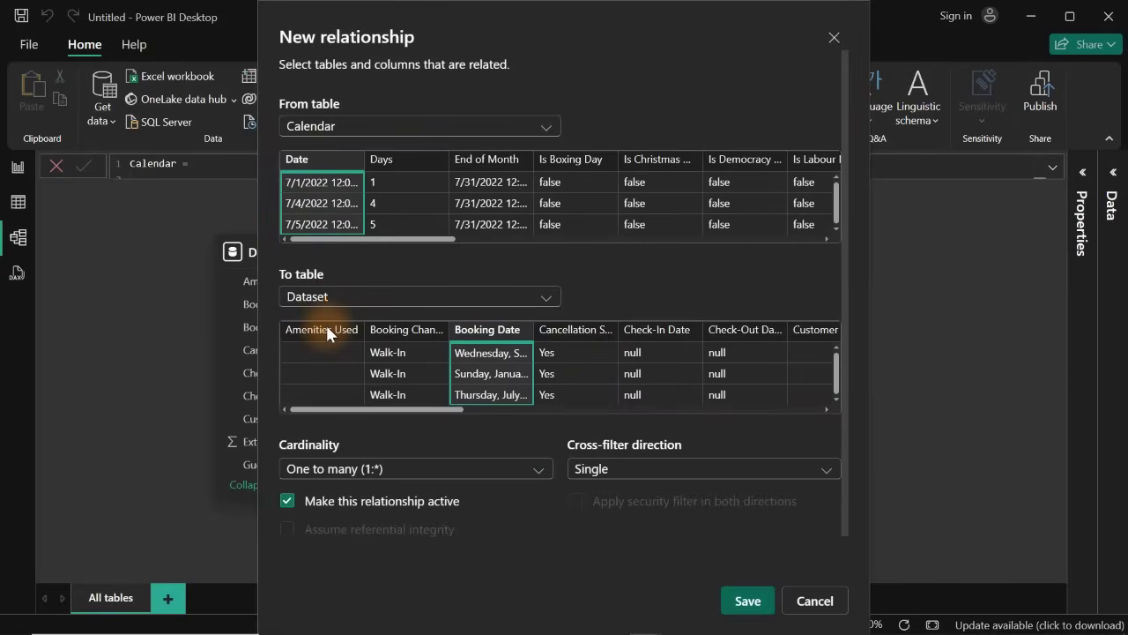
left_click(745, 599)
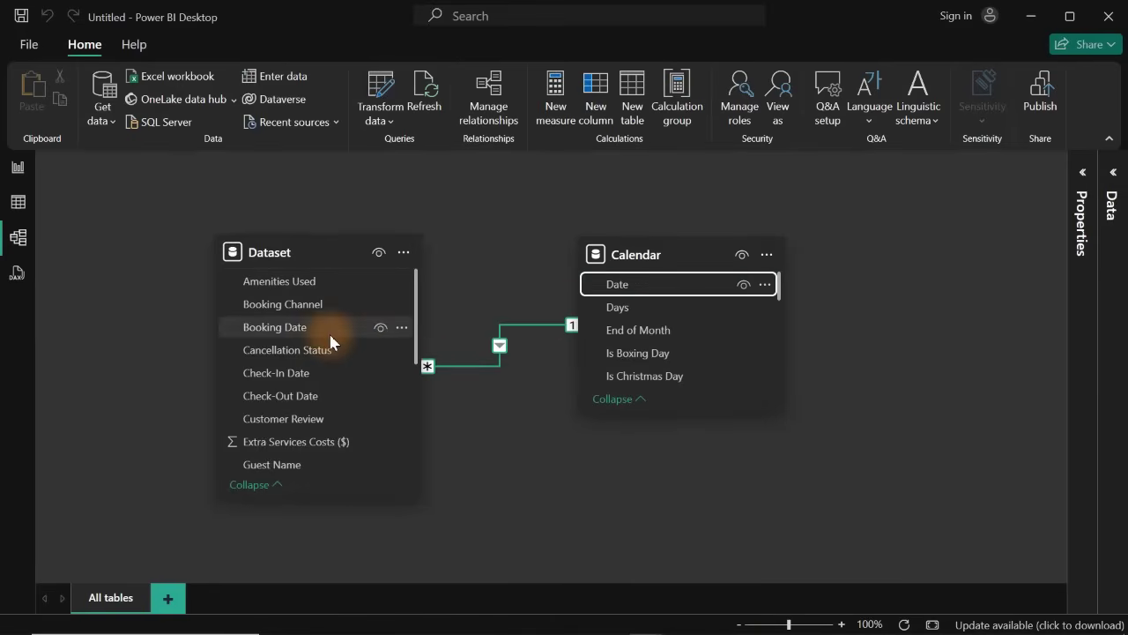
- On the report page, create a table visual of Calendar's Month Short, move it mid-page, and collapse the Filters and Build panes
left_click(27, 176)
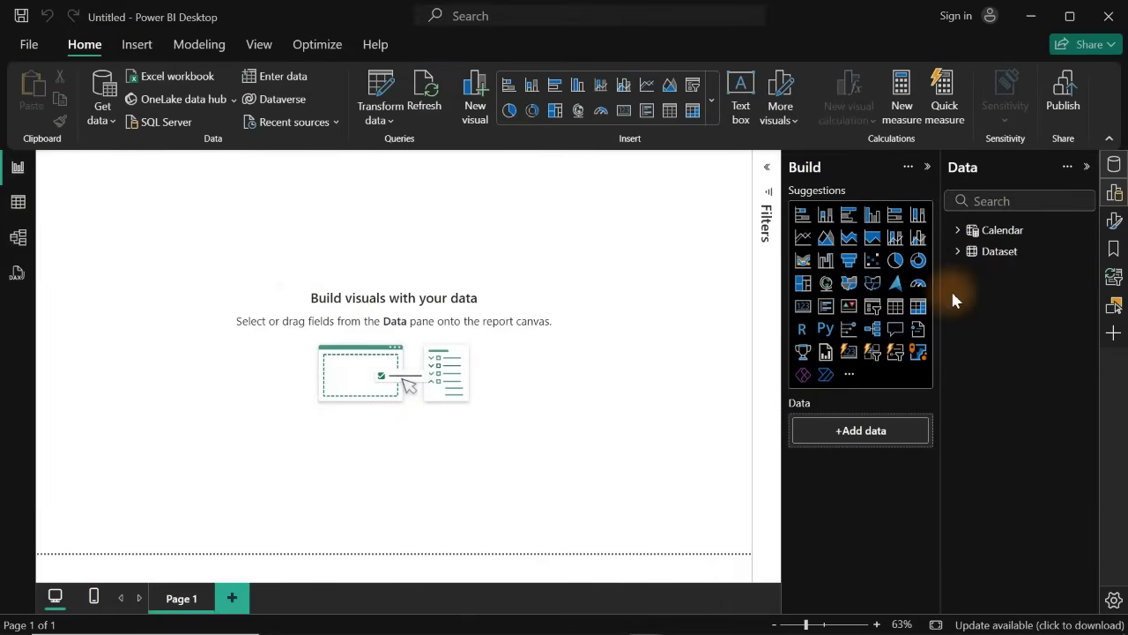
left_click(957, 231)
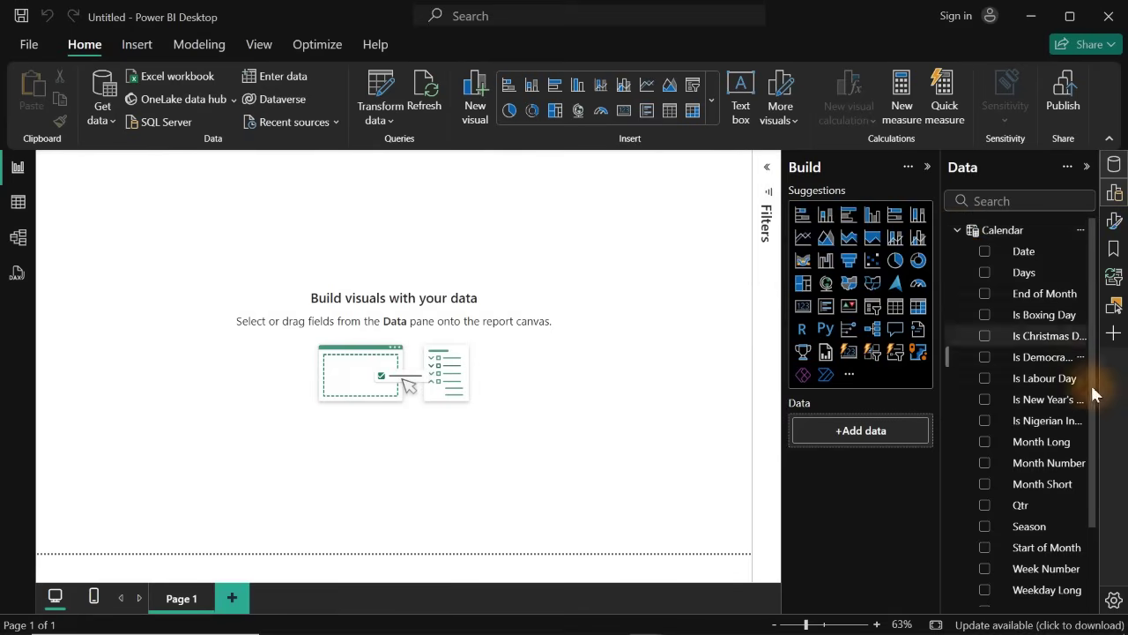
left_click(985, 484)
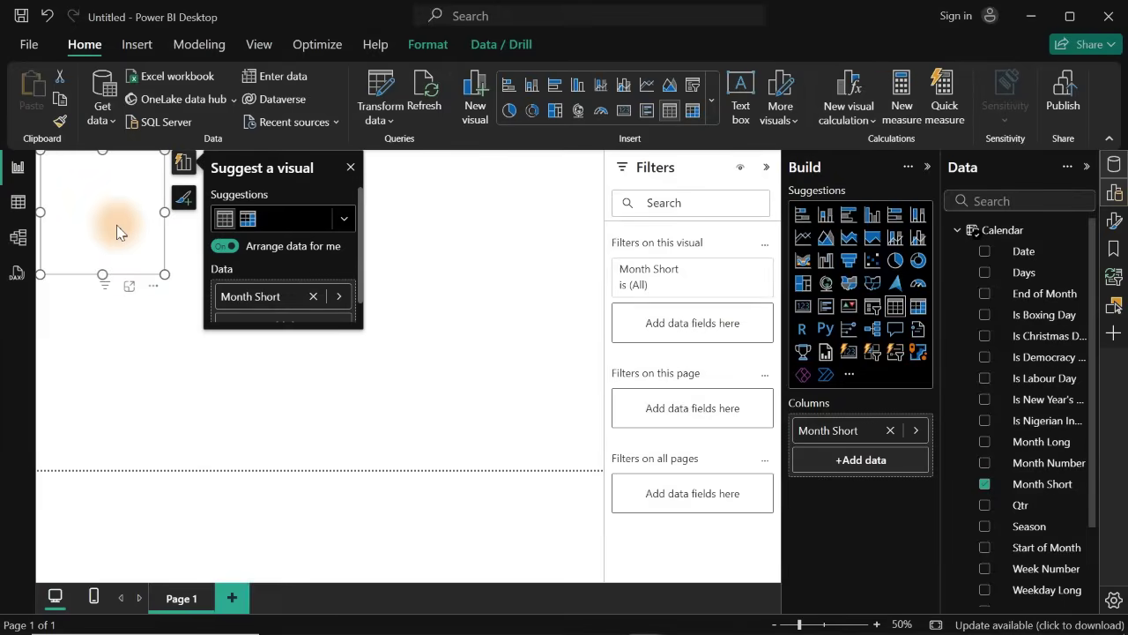
left_click_drag(116, 224, 464, 363)
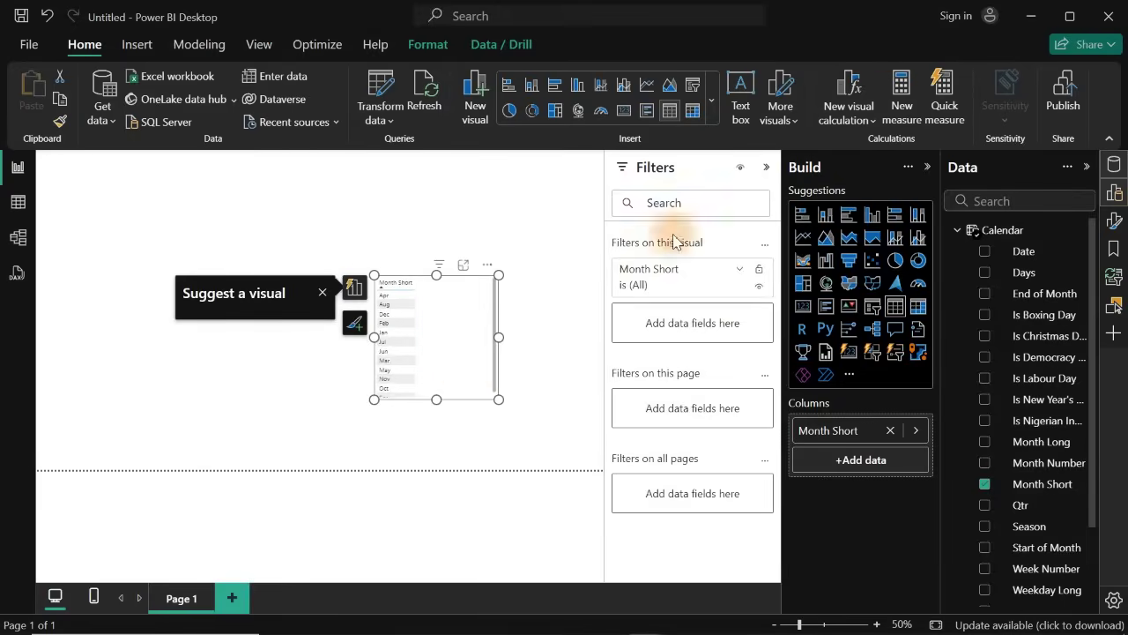
left_click(766, 166)
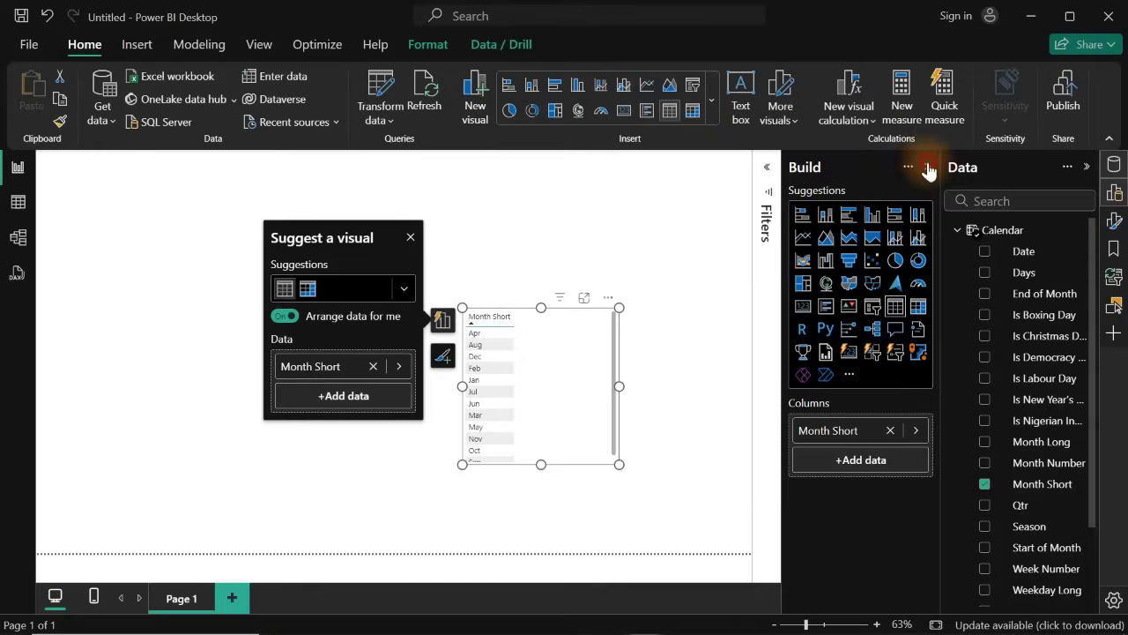
left_click(927, 167)
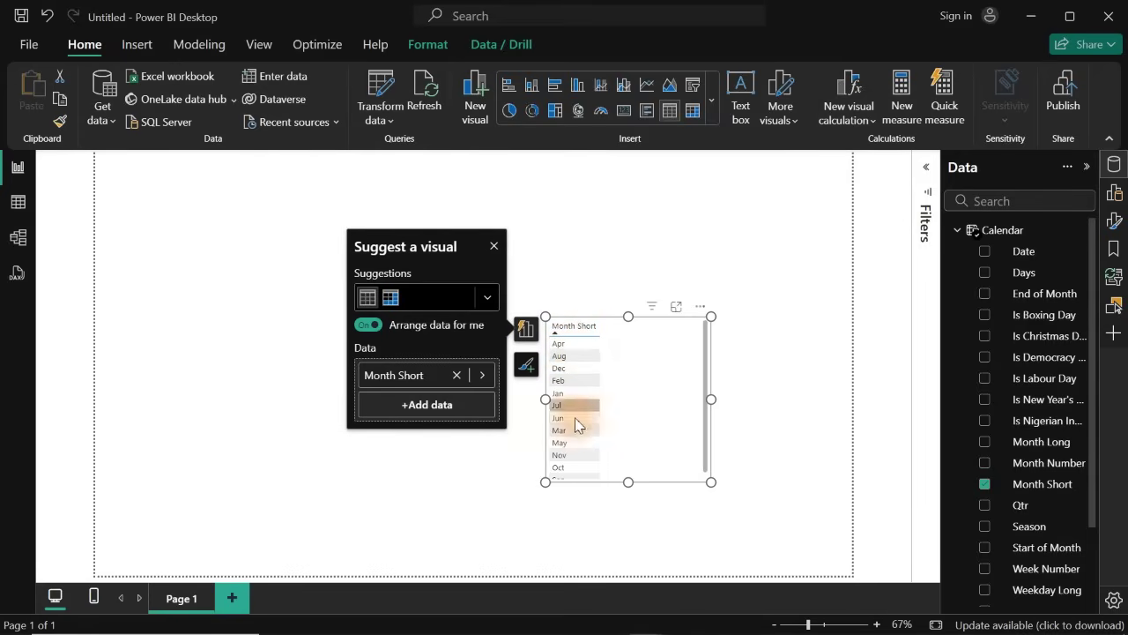
- In the table view, collapse the Calendar formula and sort the Month Short column by Month Number
left_click(21, 215)
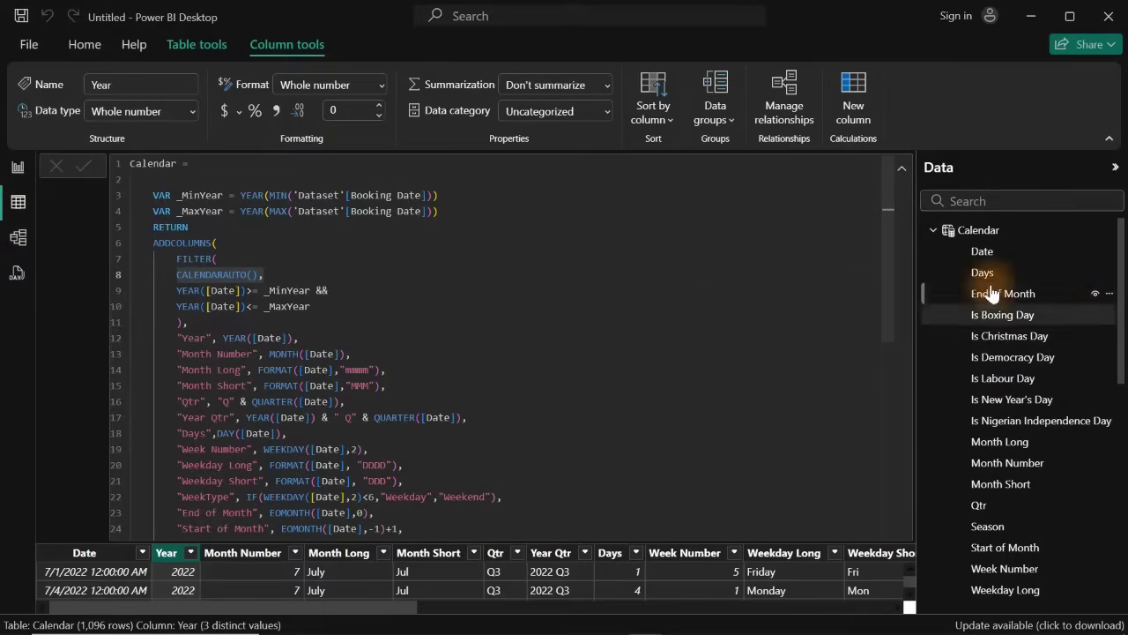
left_click(902, 170)
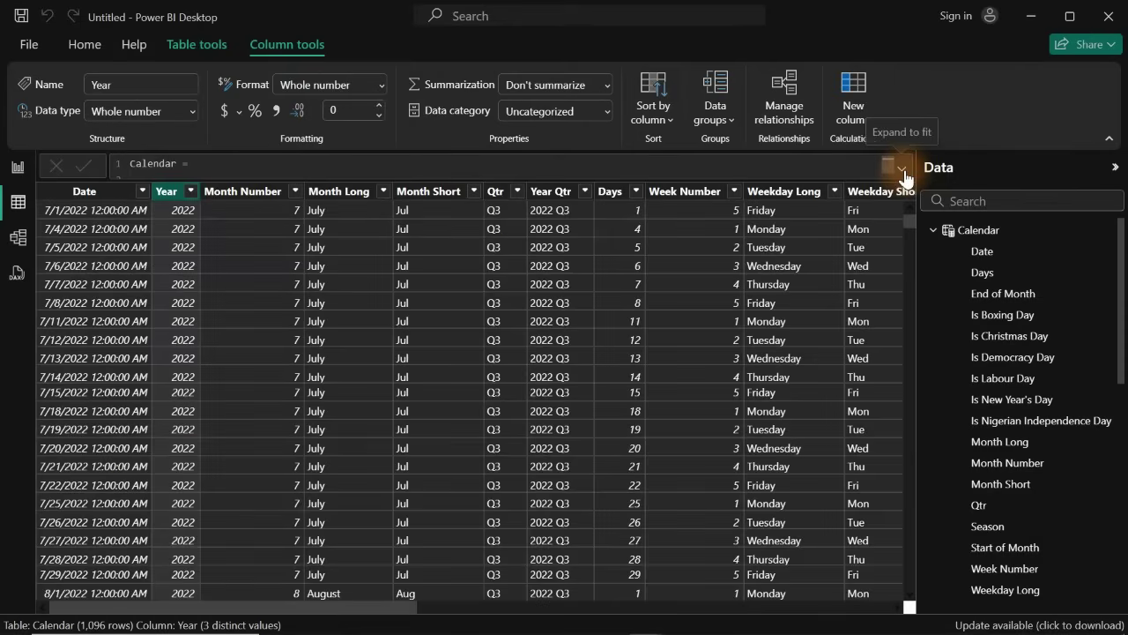
left_click(429, 198)
double_click(432, 194)
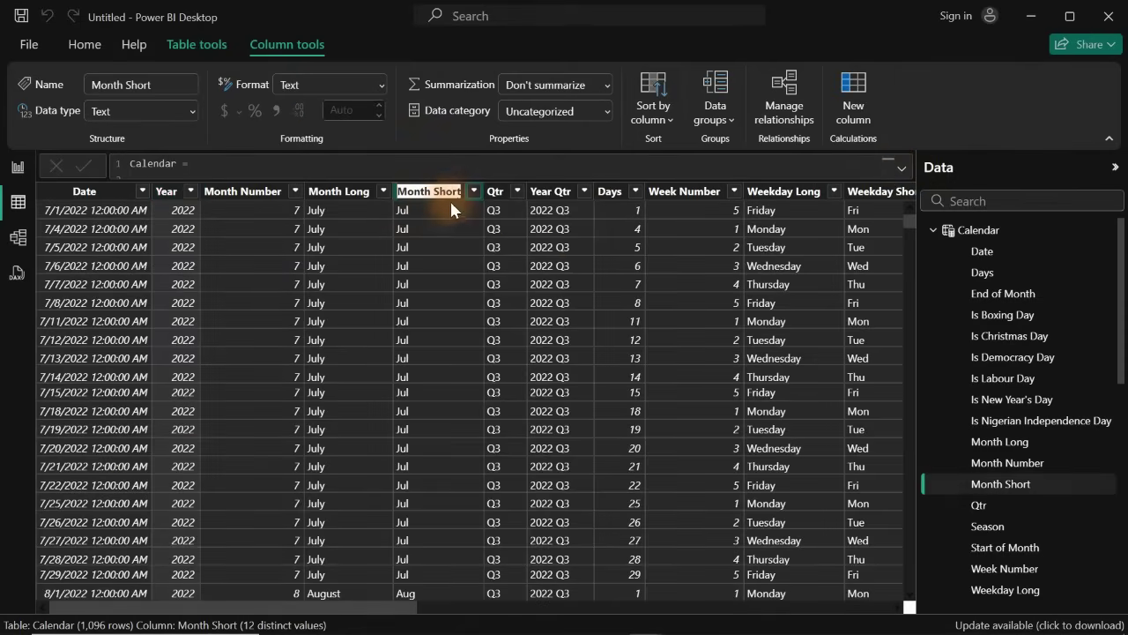
left_click(453, 192)
left_click(438, 227)
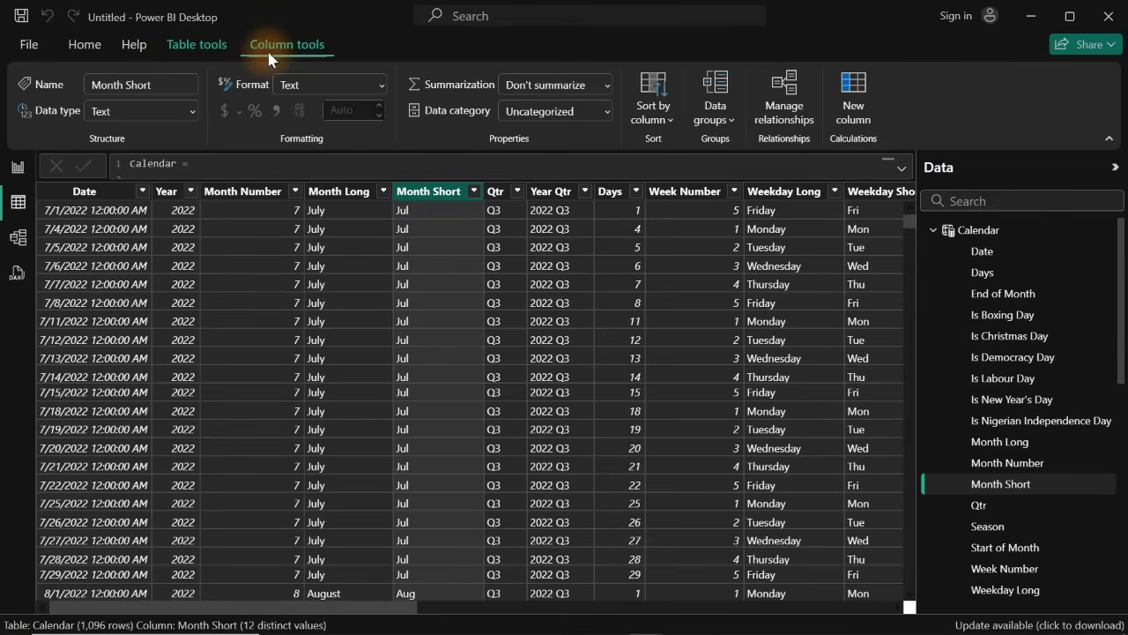
left_click(666, 122)
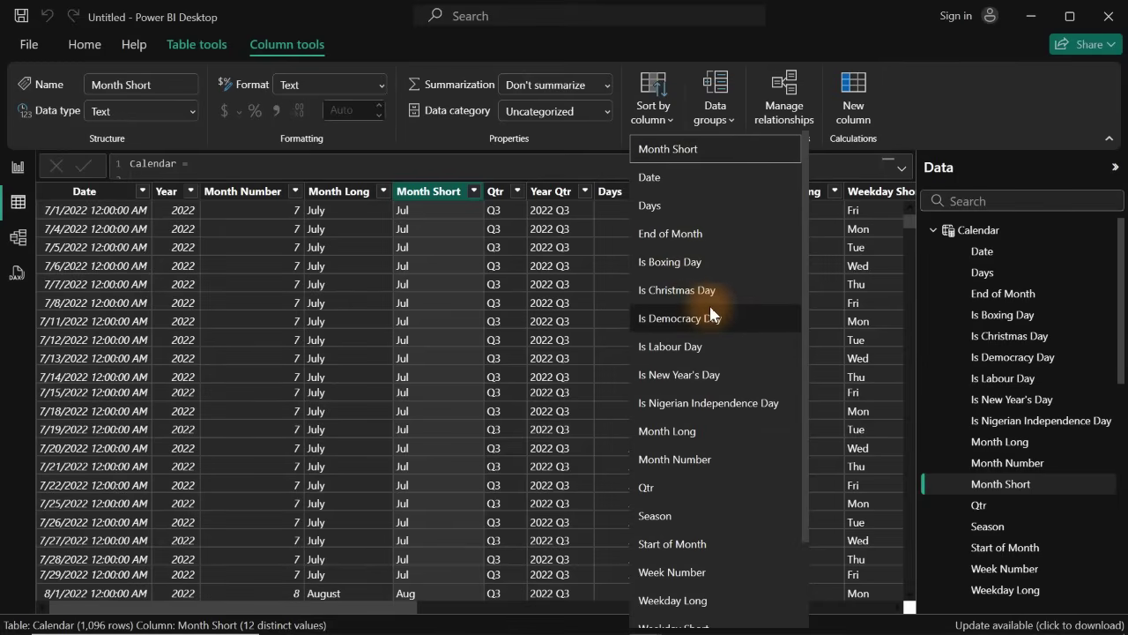
left_click(683, 460)
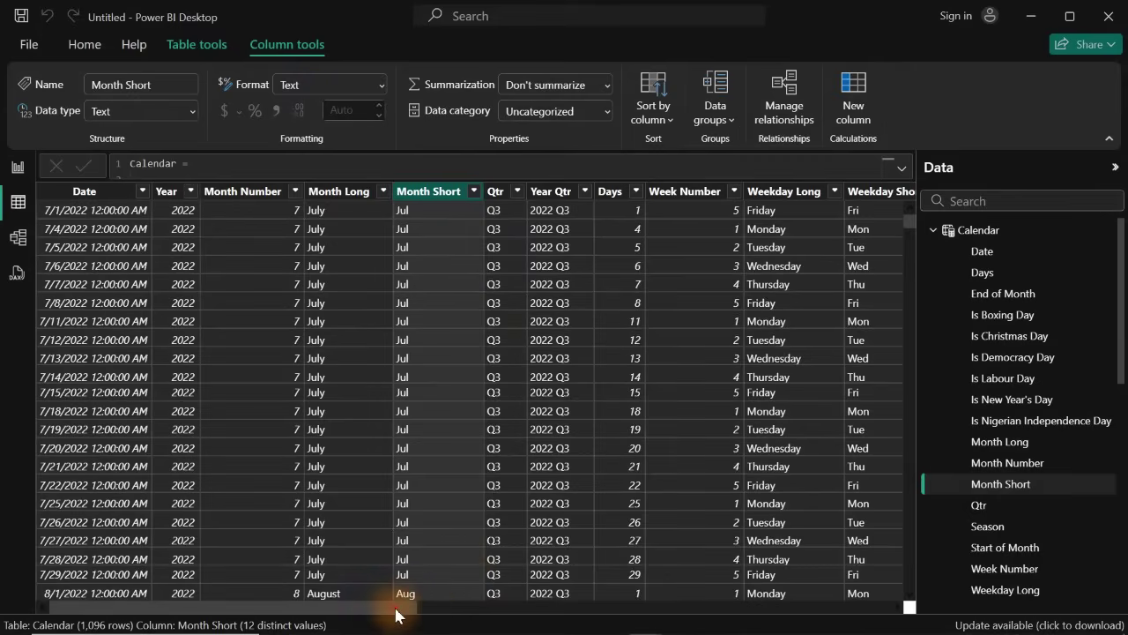
- Sort the Calendar table's Weekday Short column by Week Number
left_click_drag(396, 614, 471, 617)
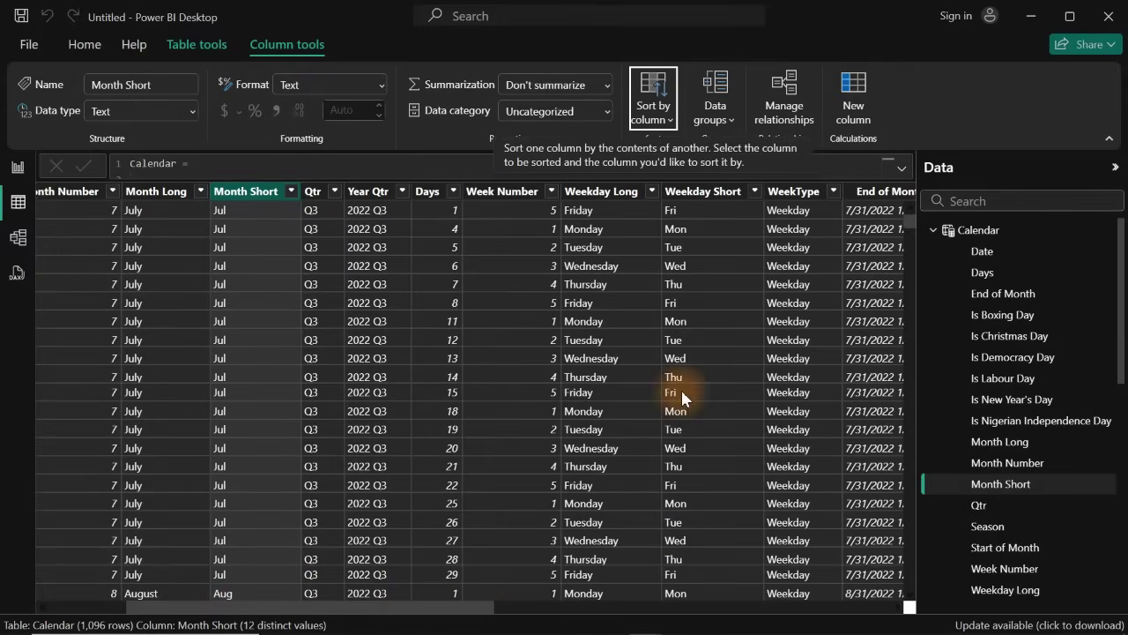
left_click(608, 192)
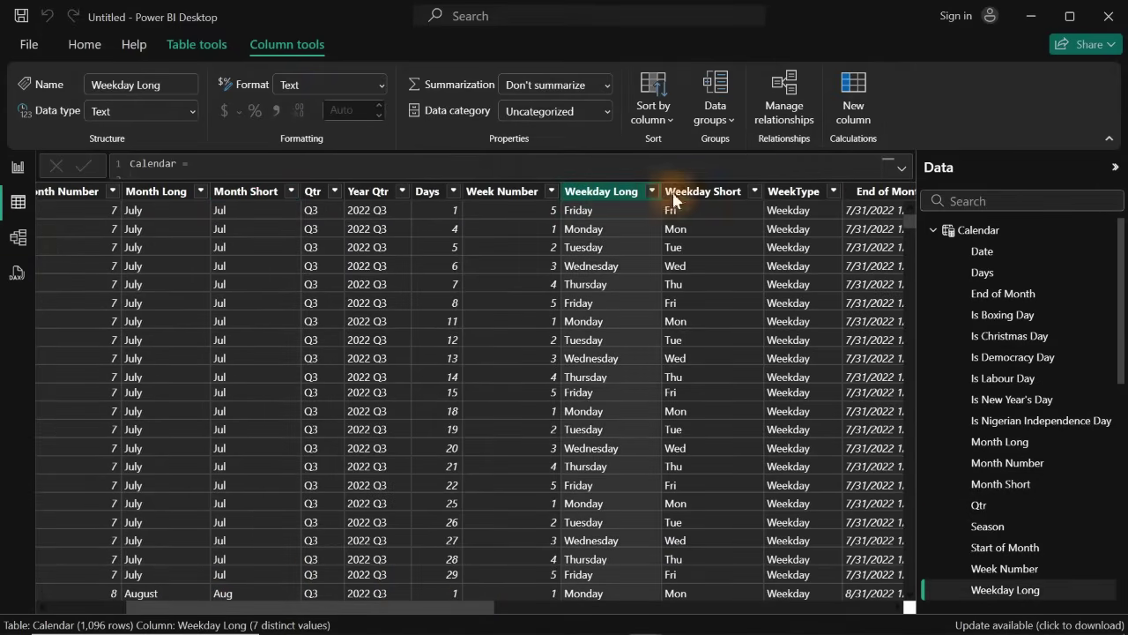
left_click(703, 196)
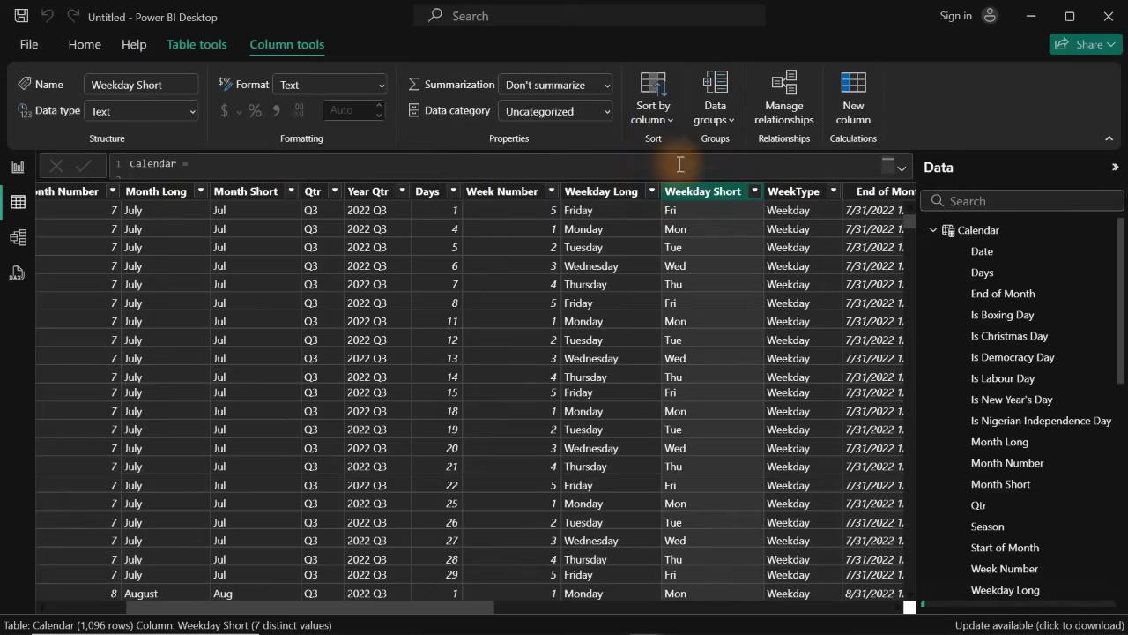
left_click(666, 120)
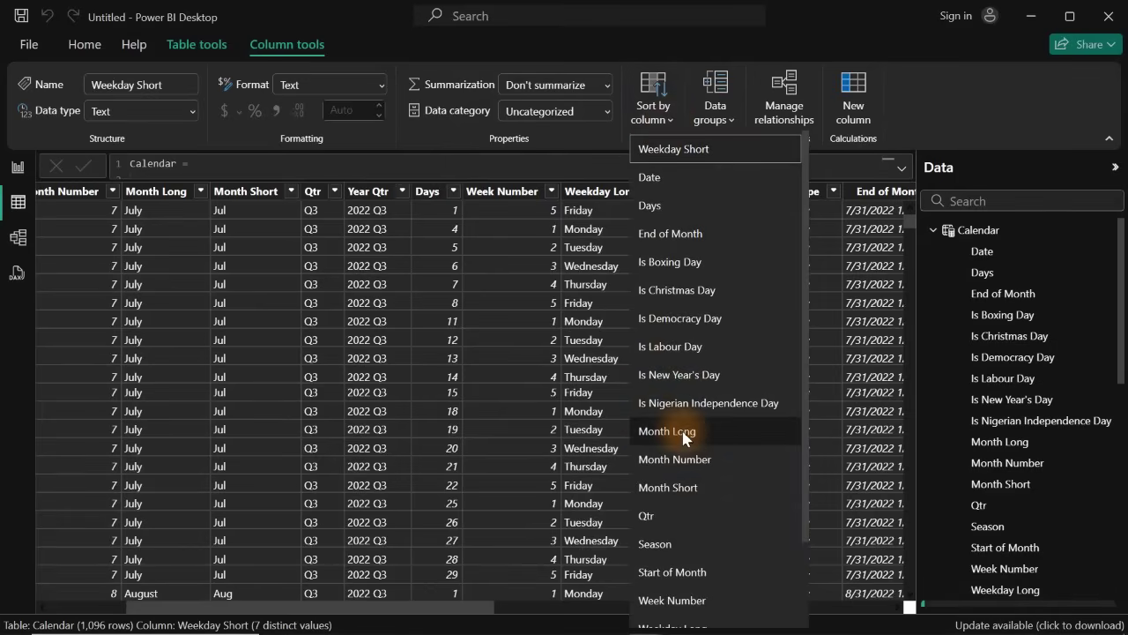
left_click(674, 599)
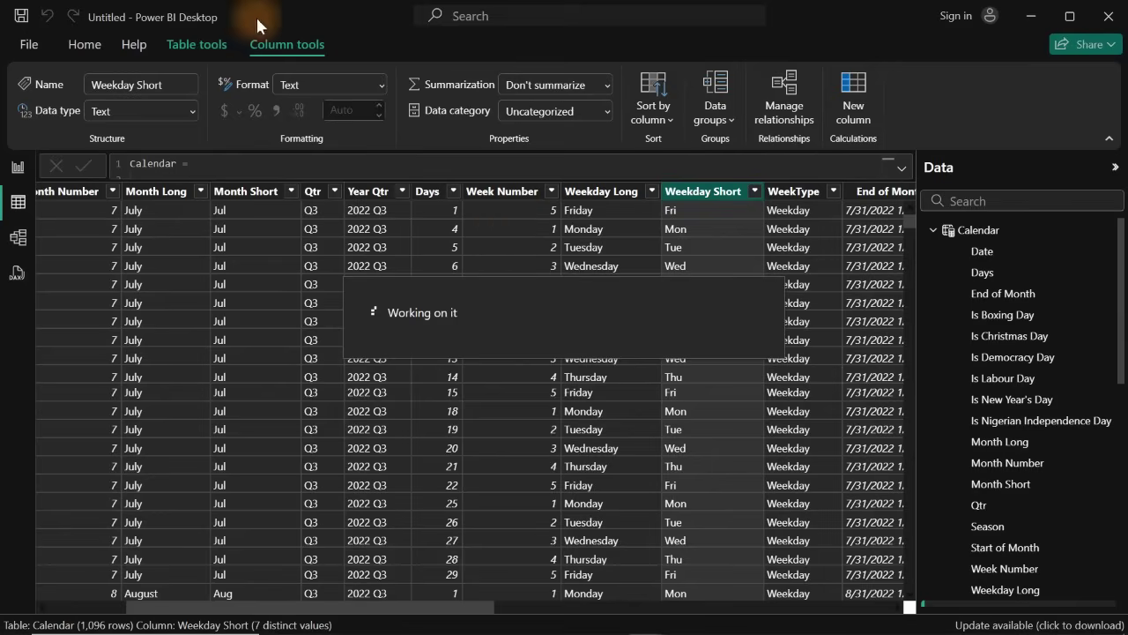
- Mark the Calendar table as a date table, using Date as its date column
left_click(206, 46)
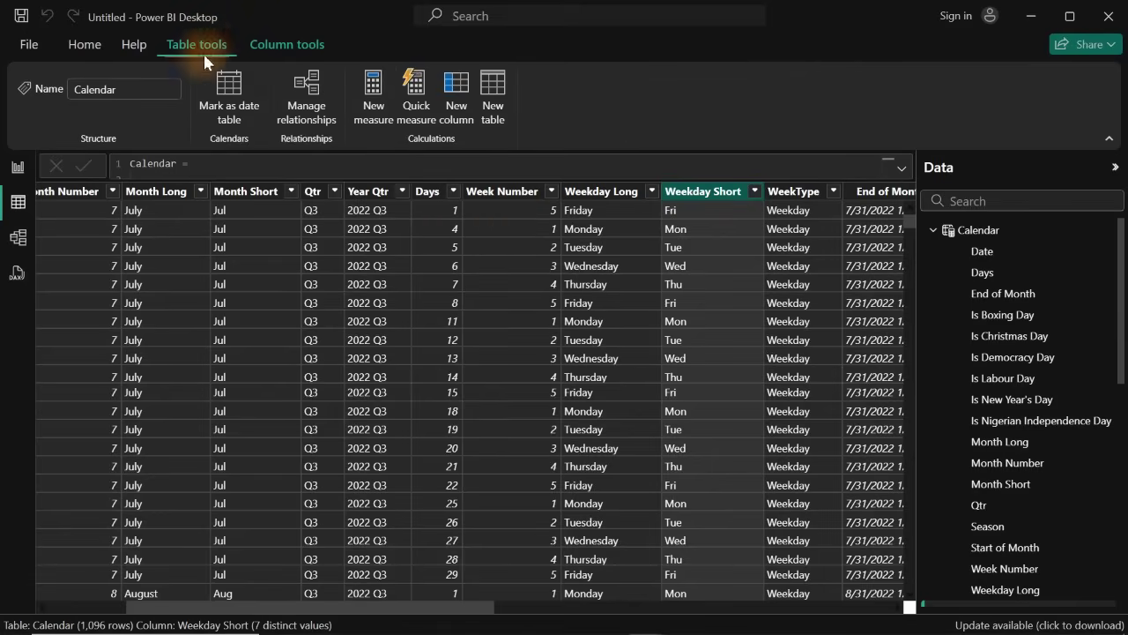
left_click(232, 94)
left_click(246, 200)
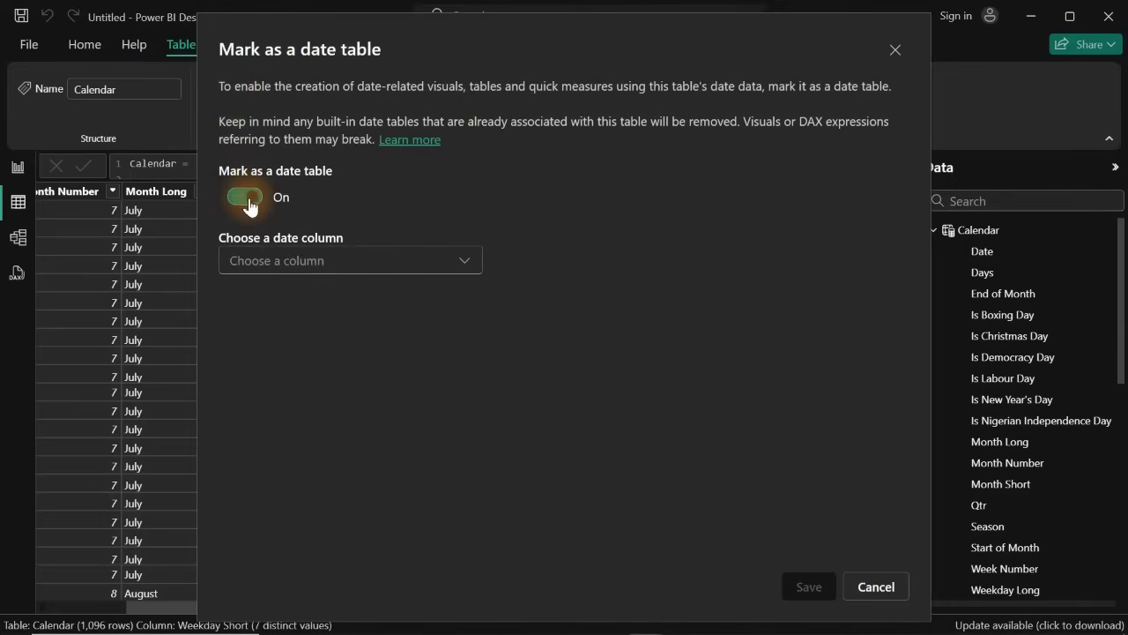
left_click(433, 265)
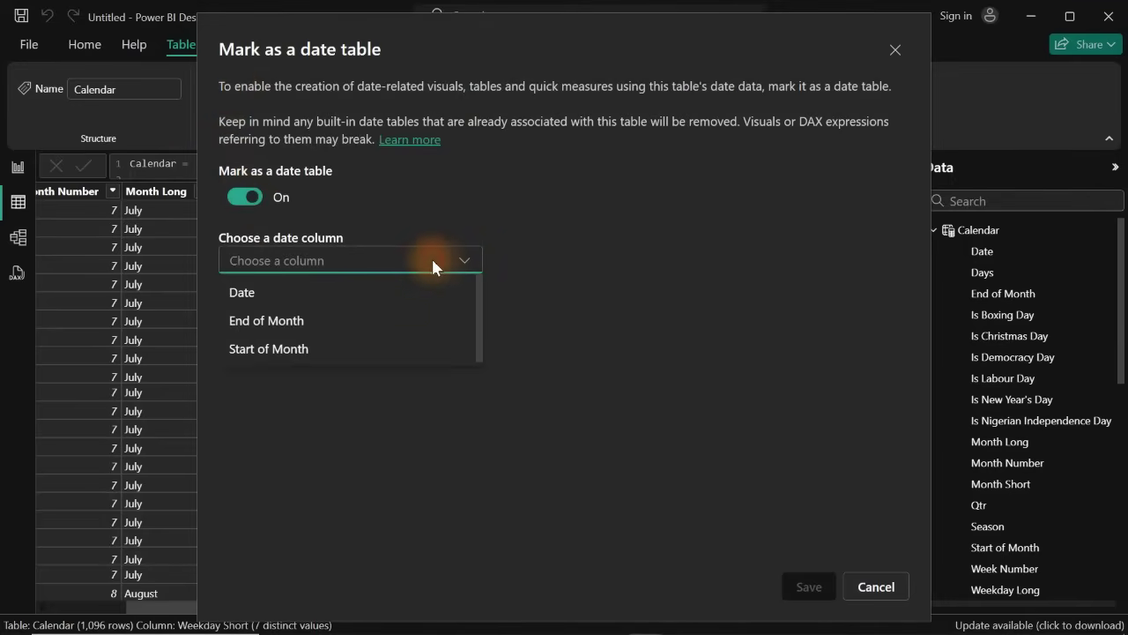
left_click(276, 292)
left_click(804, 587)
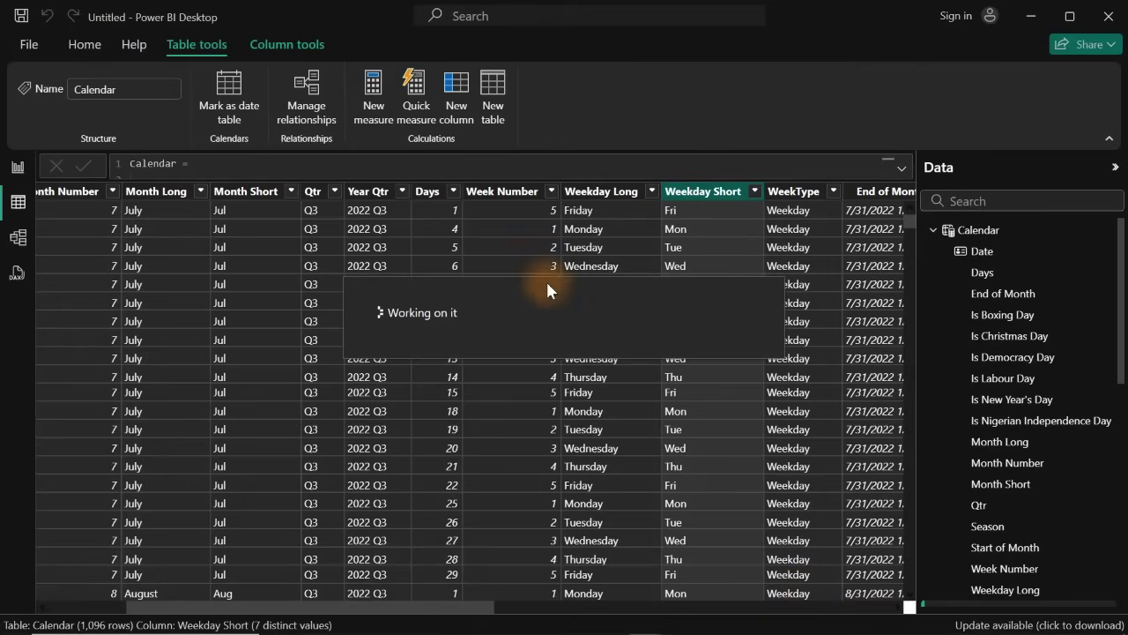
- On the report page, move the Month Short table to the right side, convert it to a slicer, and lengthen it to fit all months
left_click(17, 172)
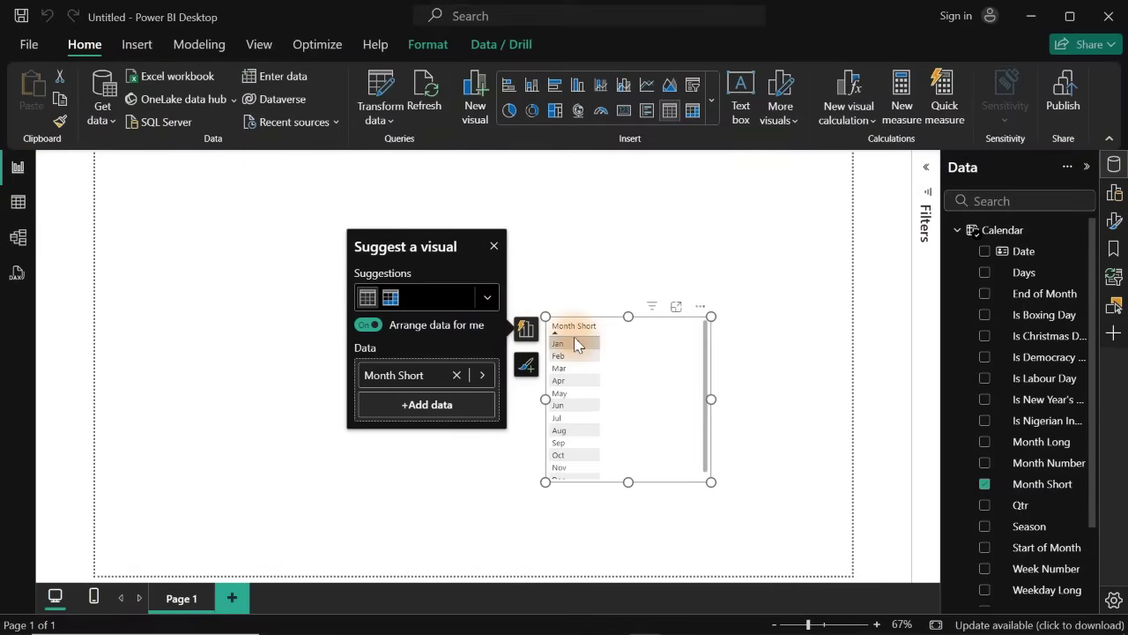
left_click(573, 350)
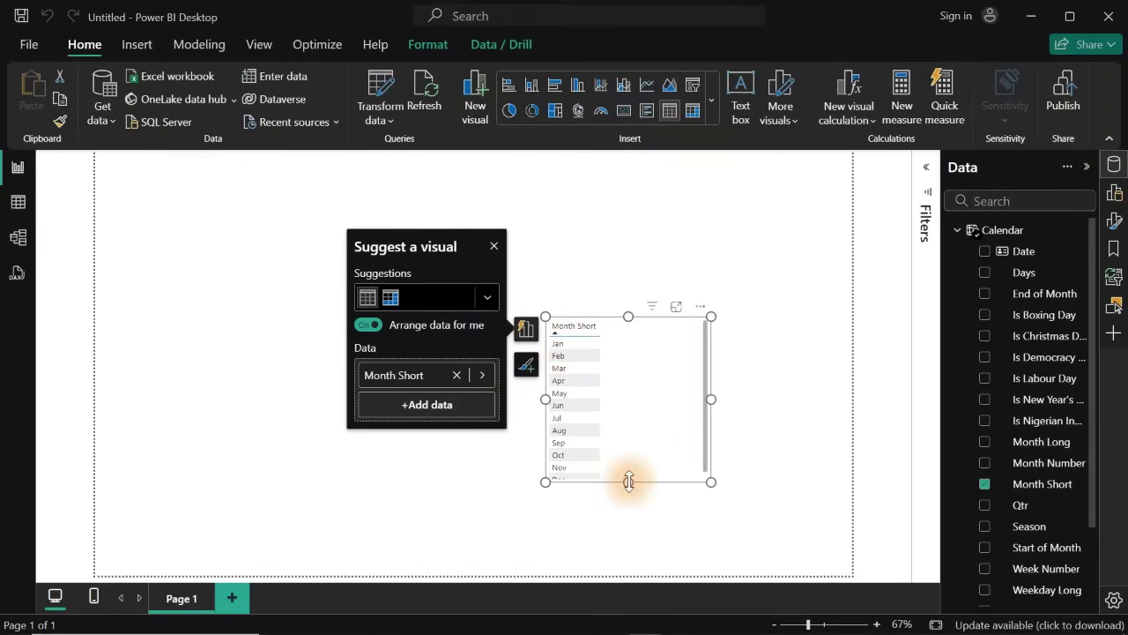
left_click_drag(628, 481, 627, 518)
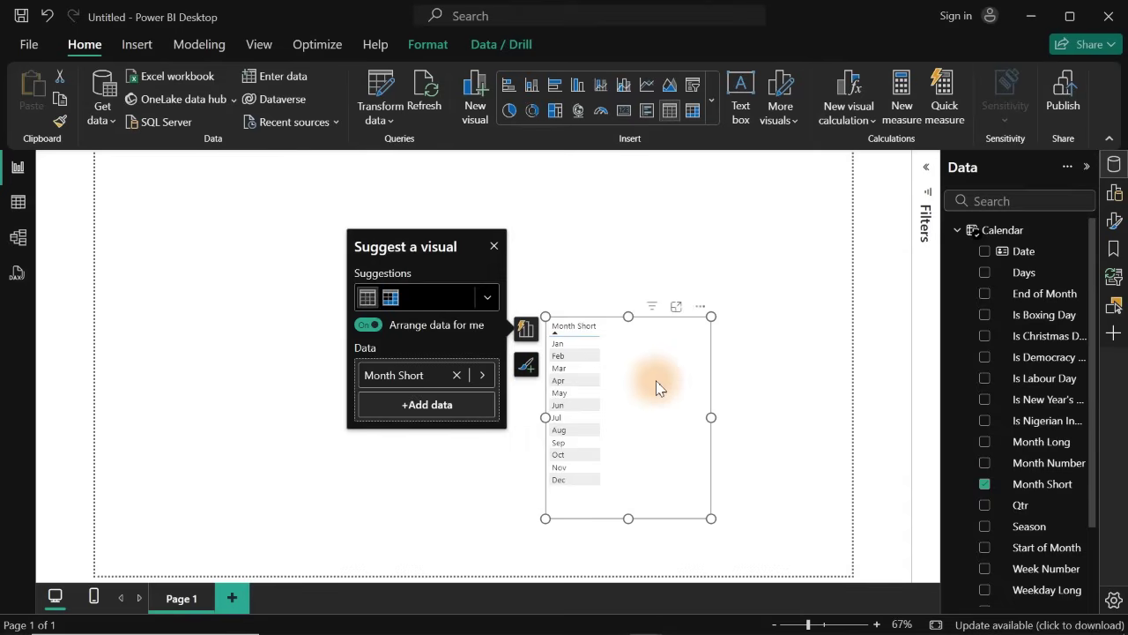
left_click_drag(657, 385, 787, 357)
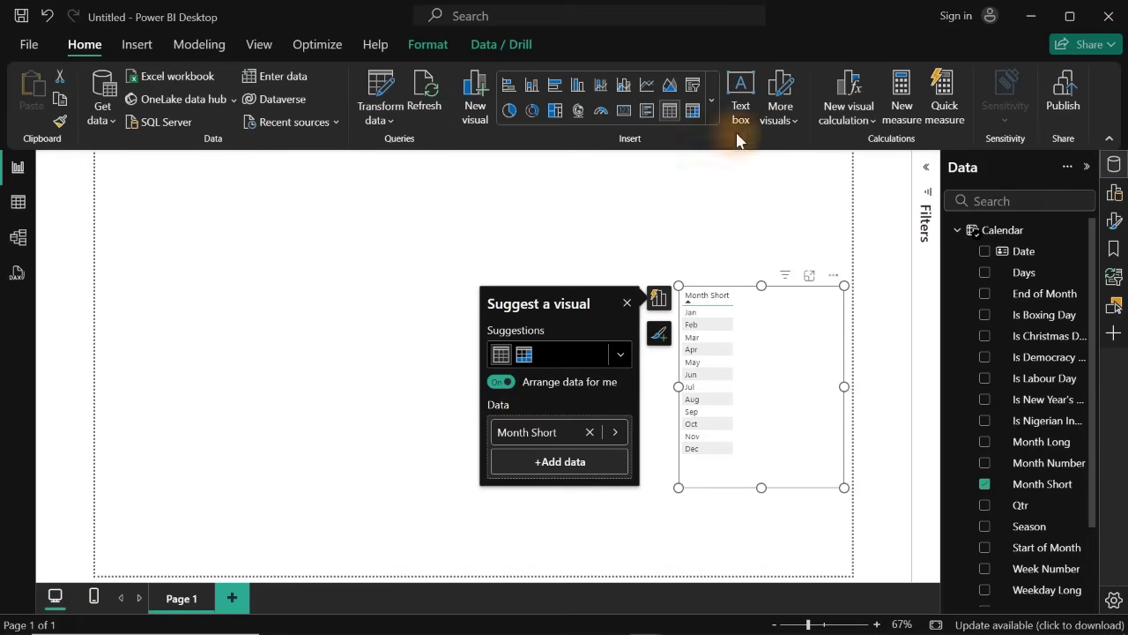
left_click(693, 85)
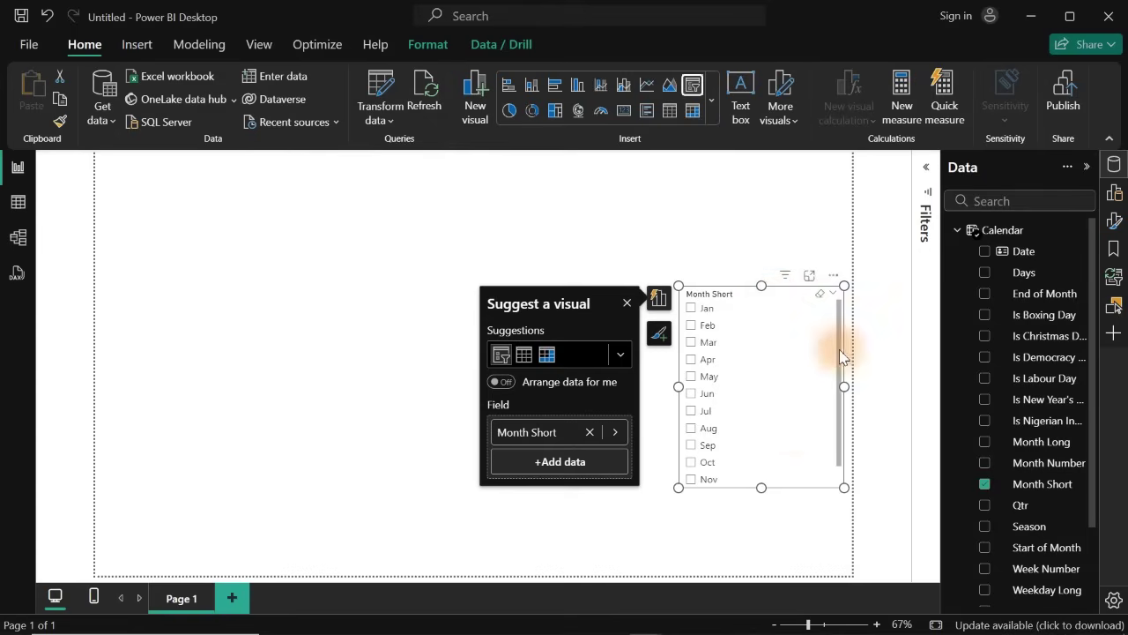
left_click_drag(761, 490, 761, 530)
left_click(367, 291)
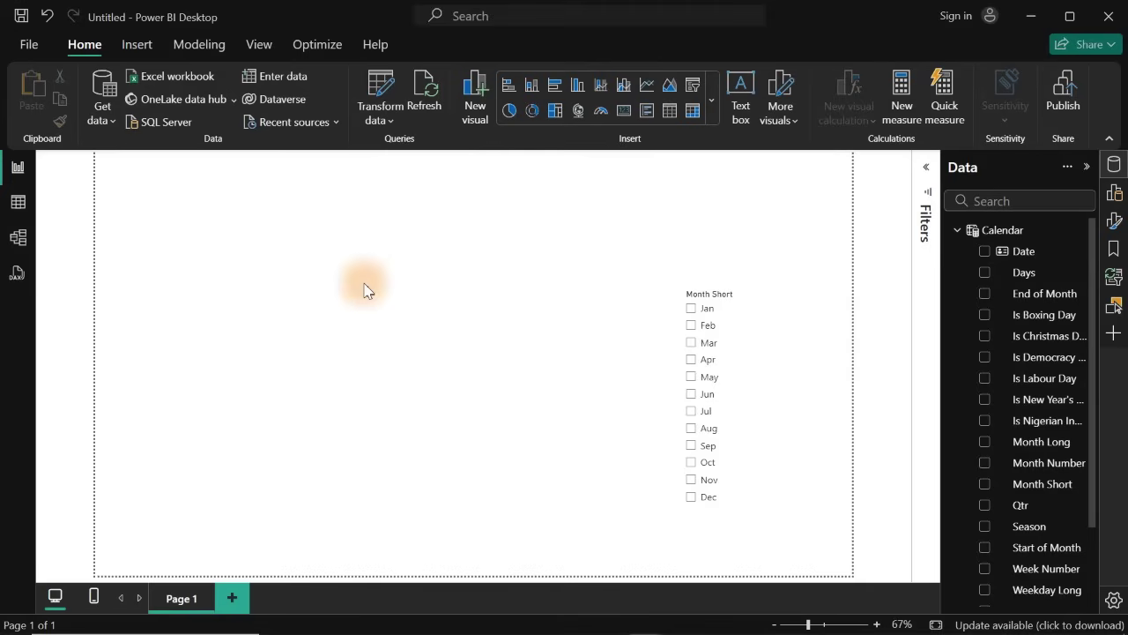
- Insert an empty new-style card visual, widen it, and place it to the left of the Month Short slicer
left_click(711, 96)
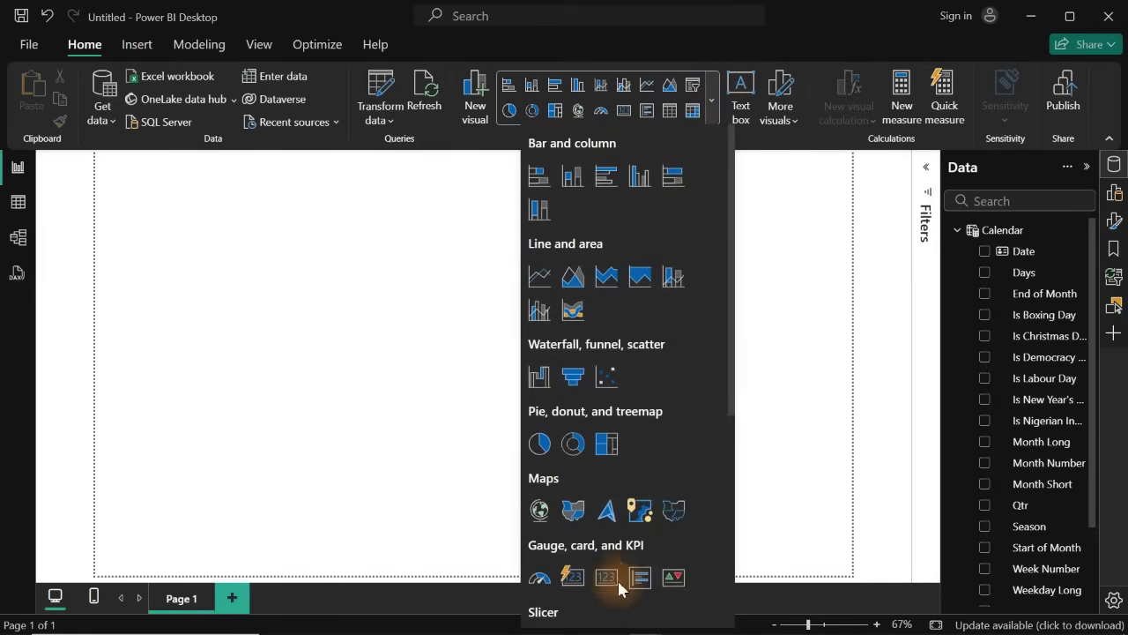
left_click(573, 577)
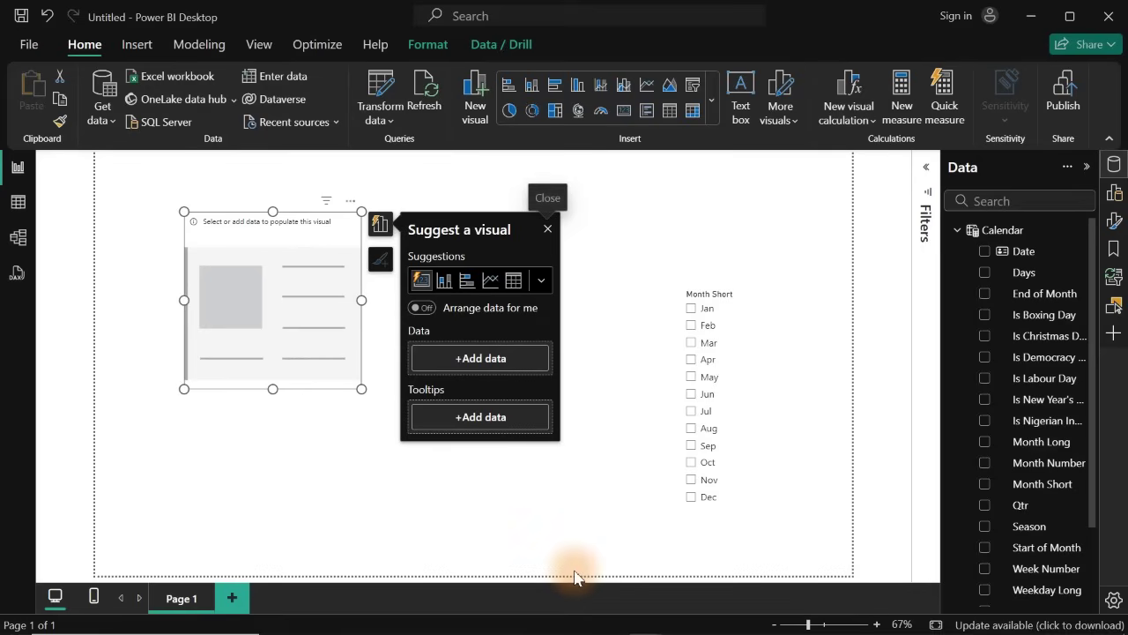
left_click_drag(260, 309, 499, 397)
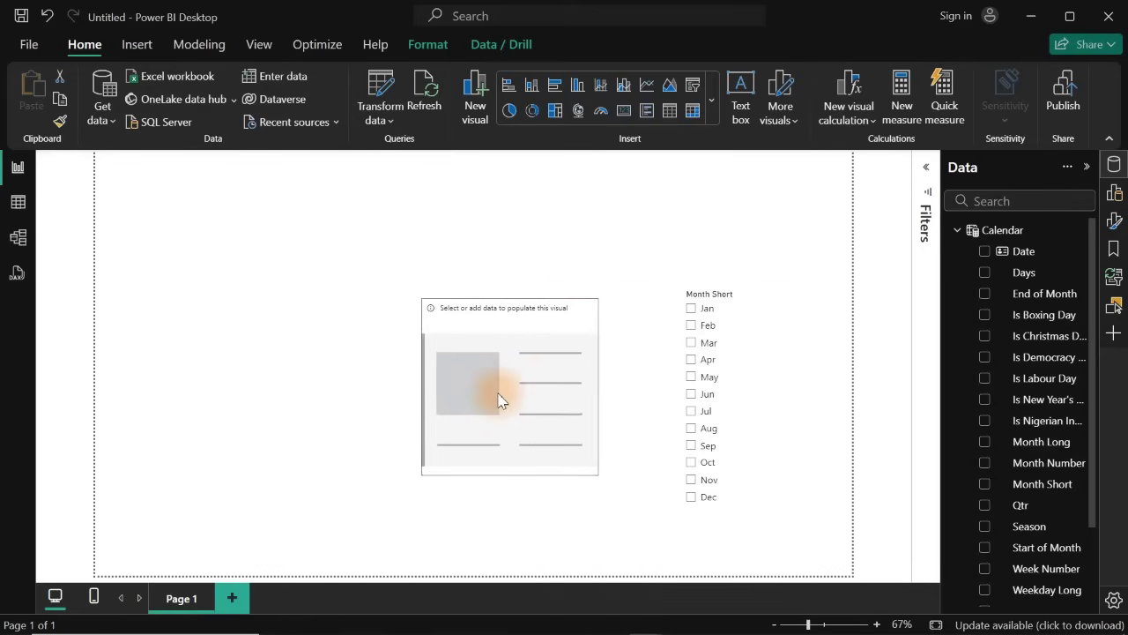
left_click_drag(422, 298, 318, 301)
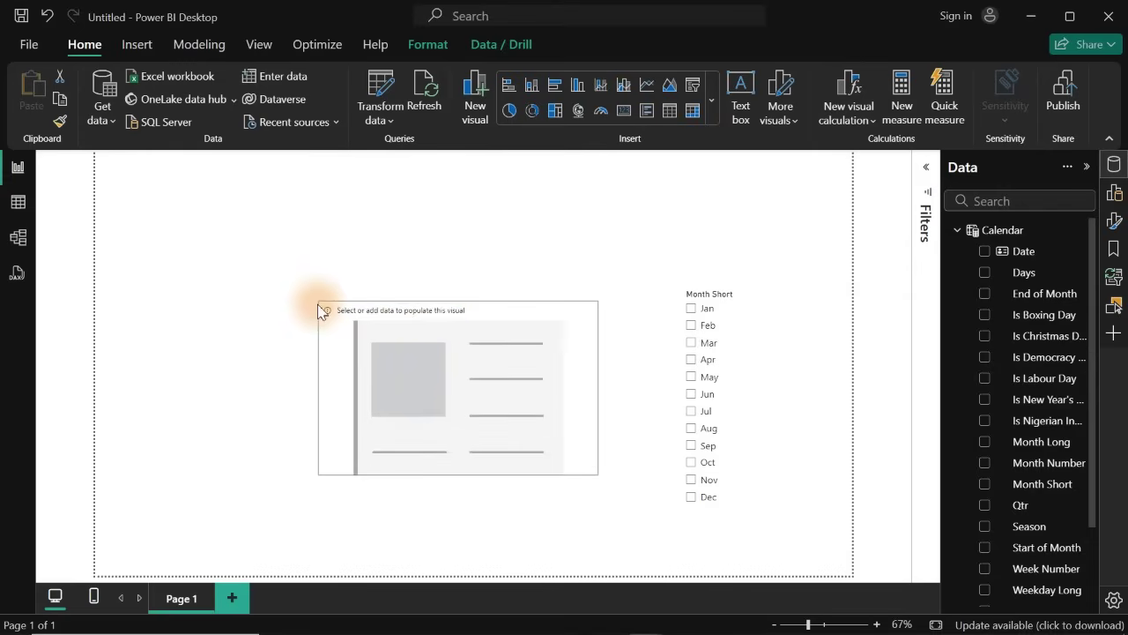
left_click(878, 624)
left_click(878, 624)
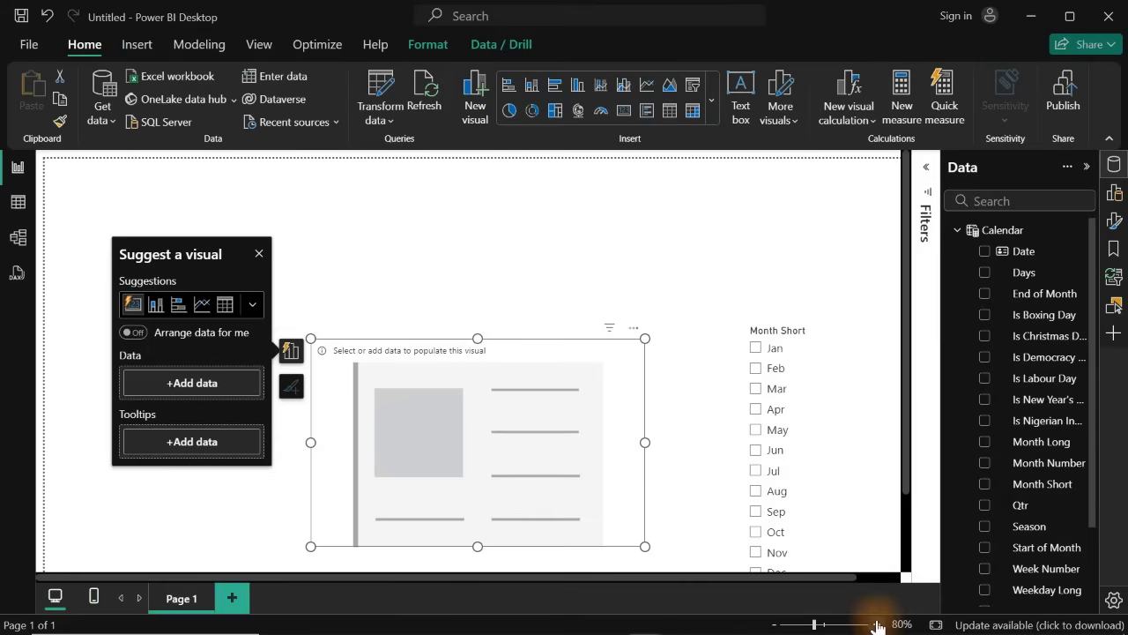
left_click_drag(535, 499, 584, 397)
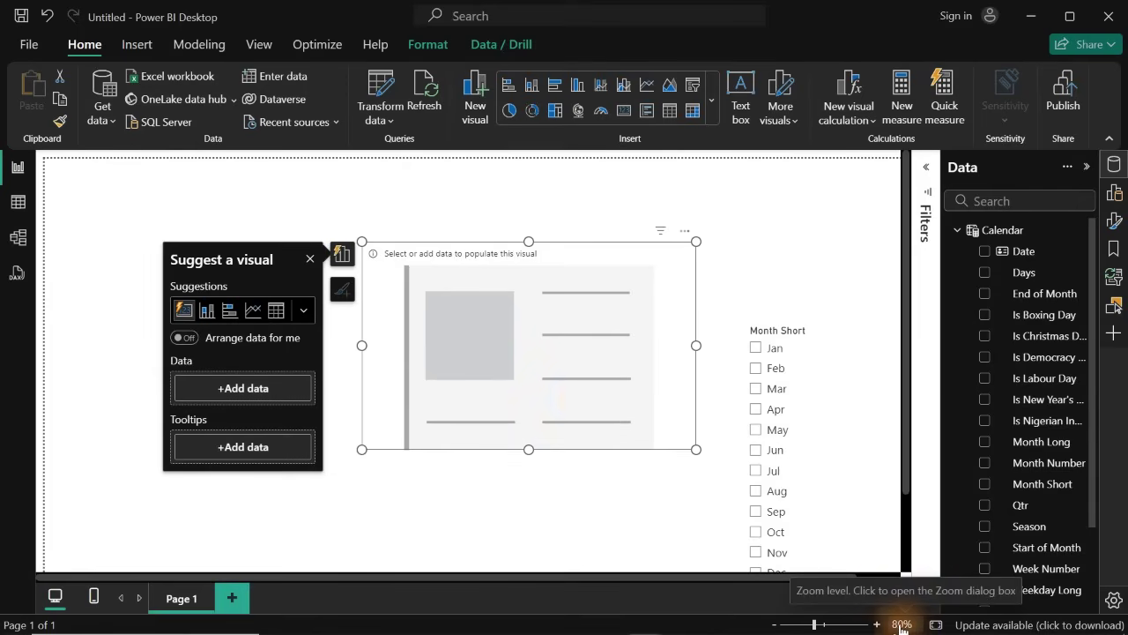
left_click_drag(581, 346, 606, 333)
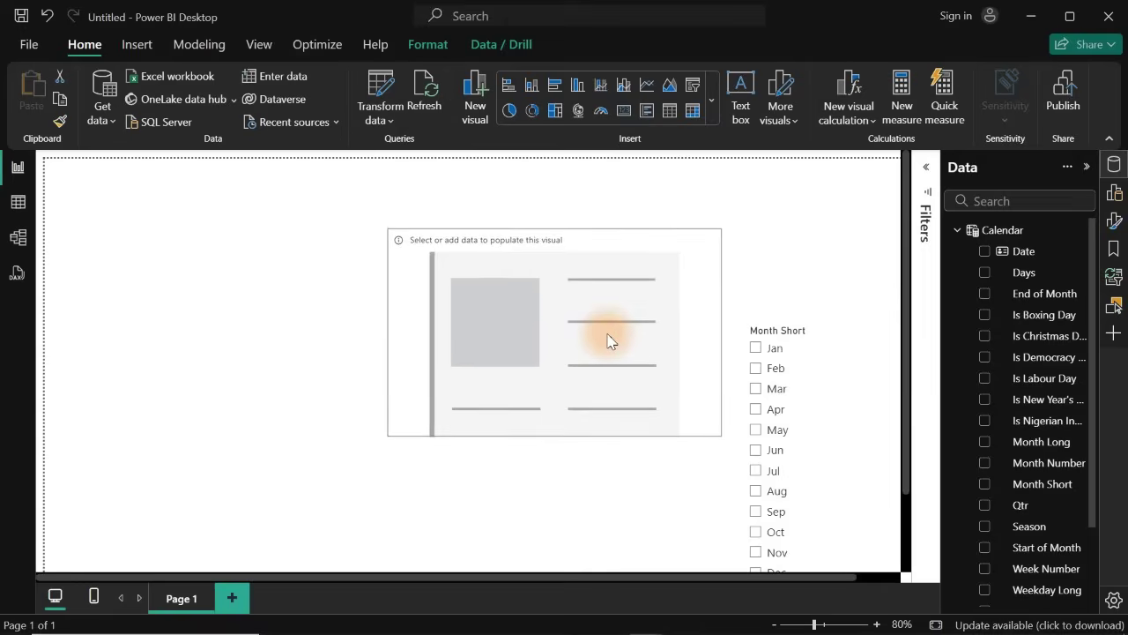
left_click(558, 473)
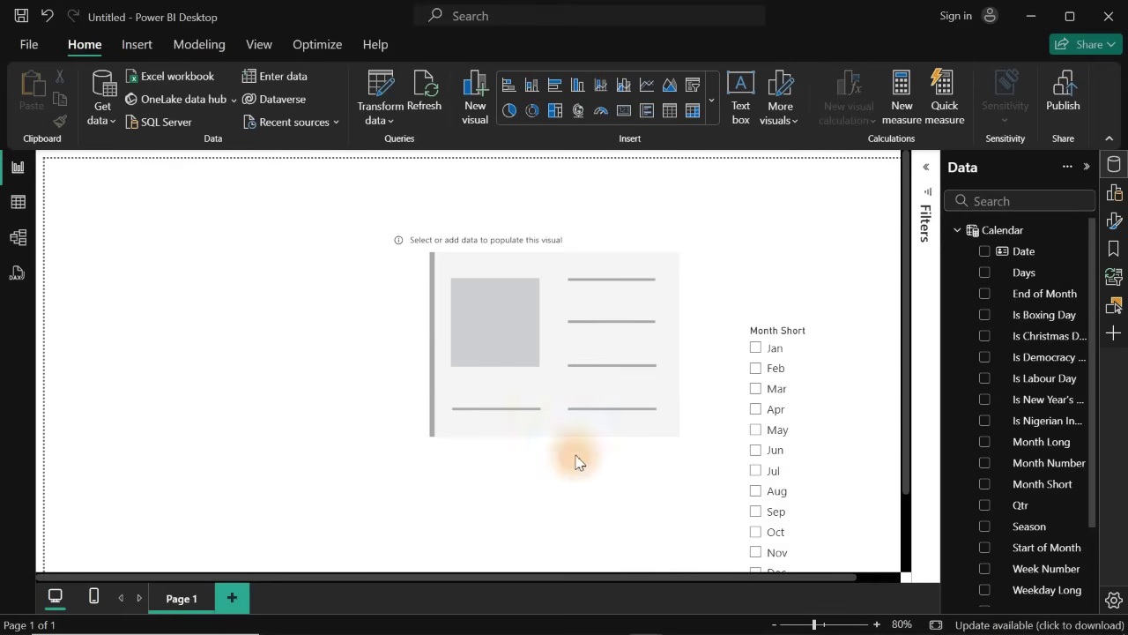
- Create a new blank manually entered table named DAX Room and load it into the model
left_click(958, 230)
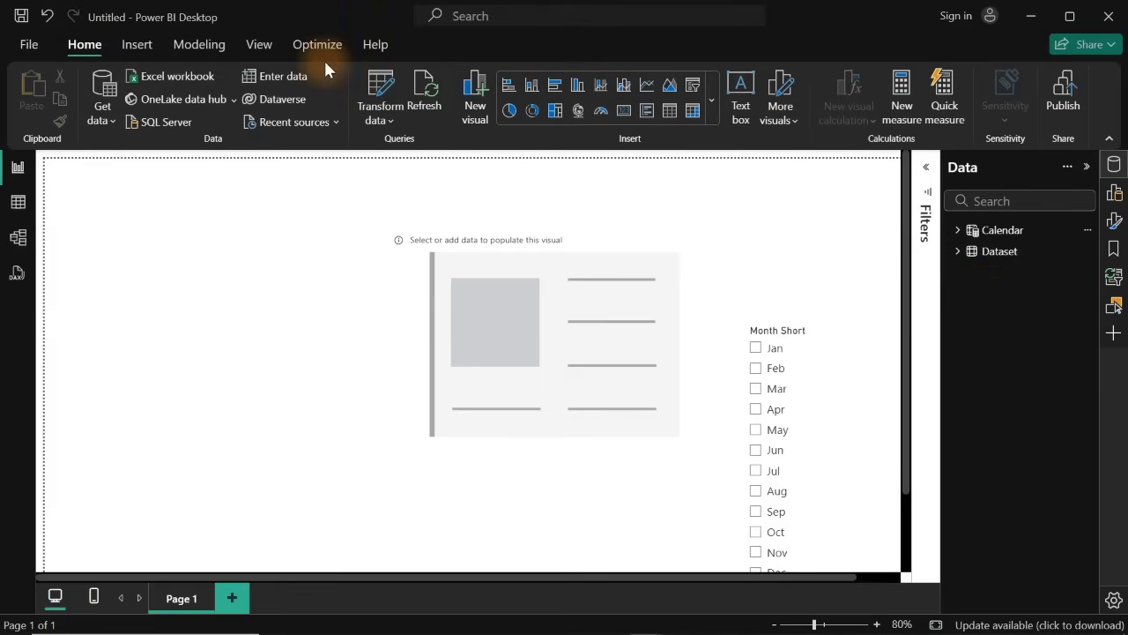
left_click(268, 77)
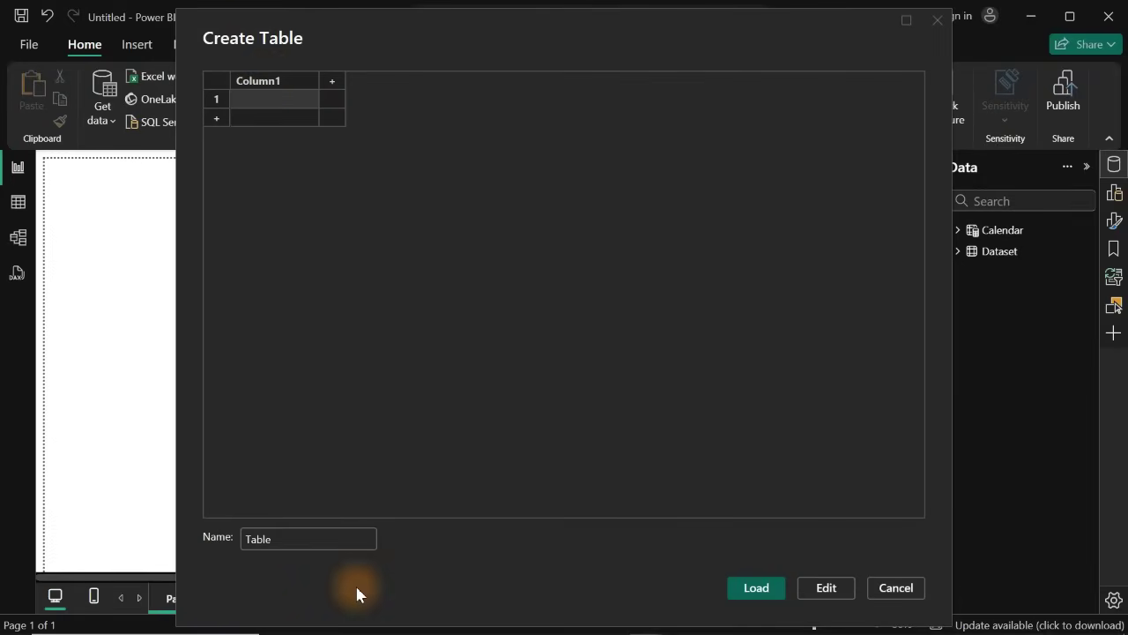
left_click_drag(300, 541, 218, 538)
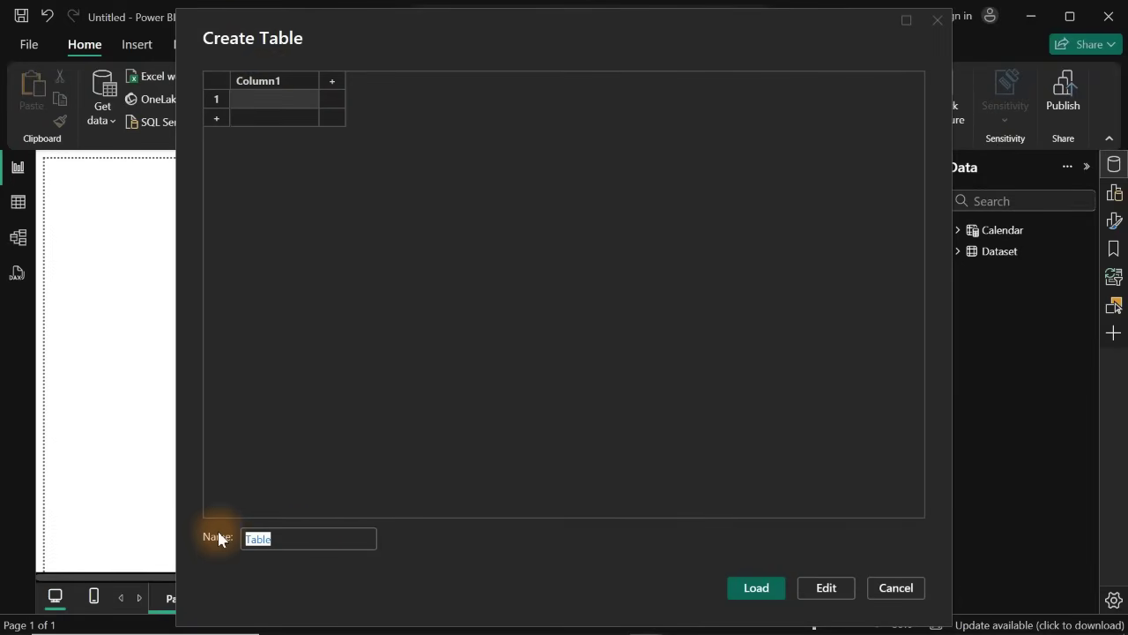
type("DAX Room")
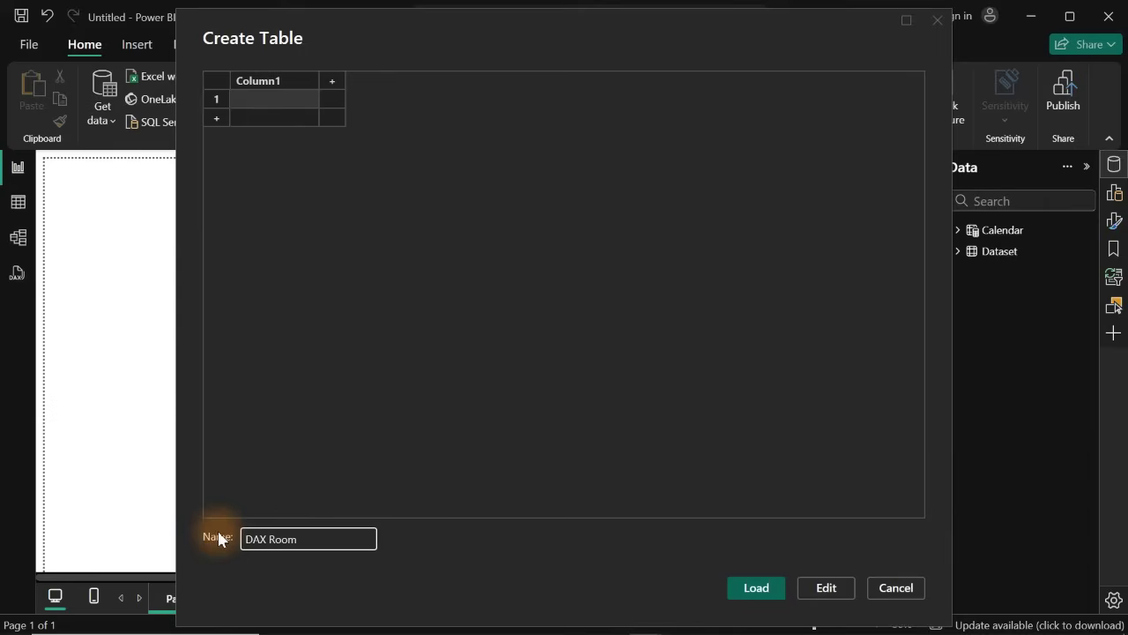
left_click(756, 587)
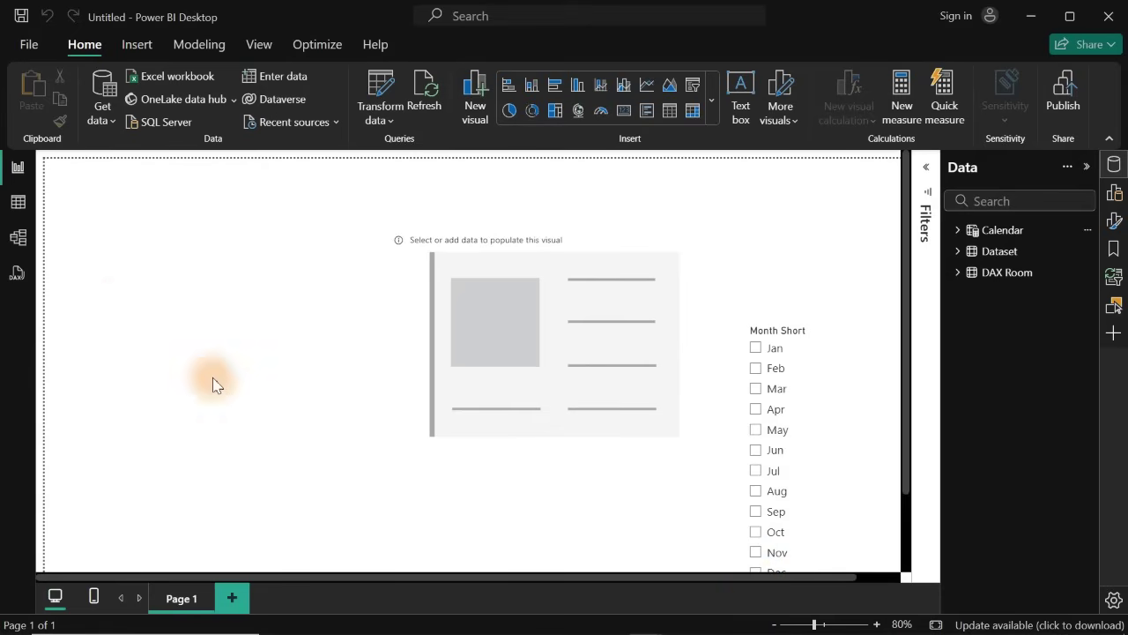
- Open the Dataset table's data and examine the Total Amount ($) column
left_click(19, 204)
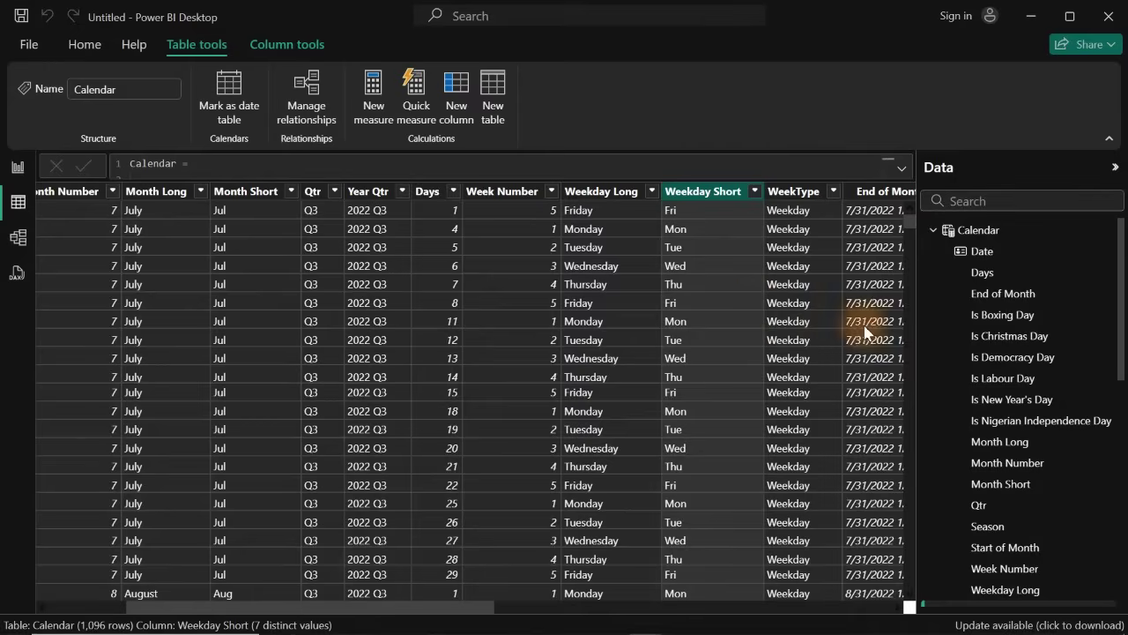
left_click(934, 230)
left_click(987, 292)
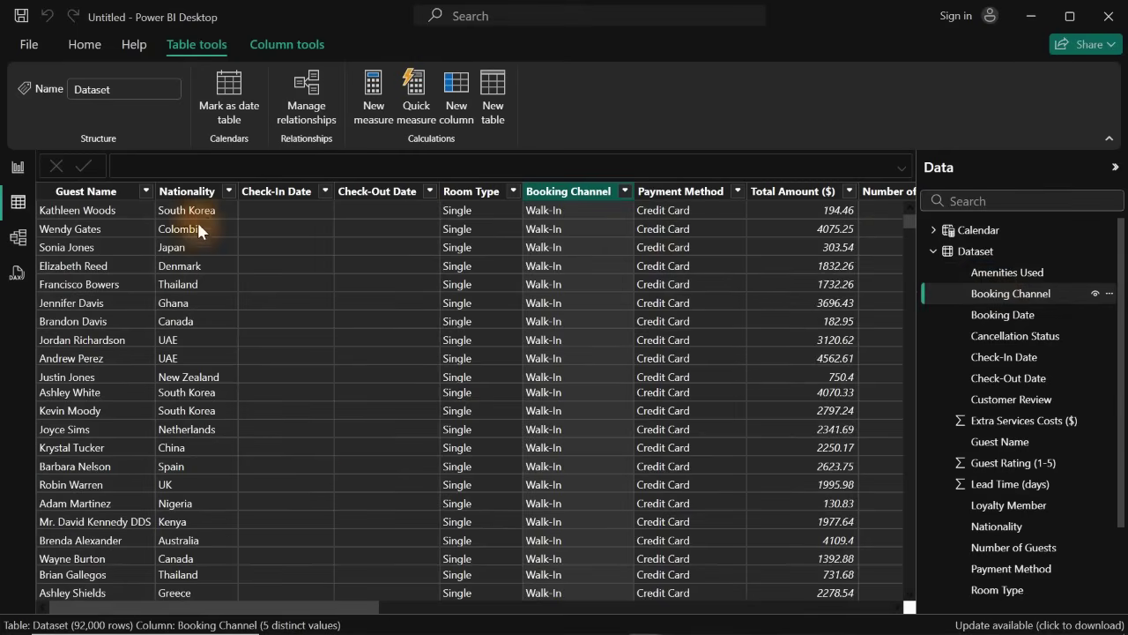
left_click_drag(331, 608, 484, 615)
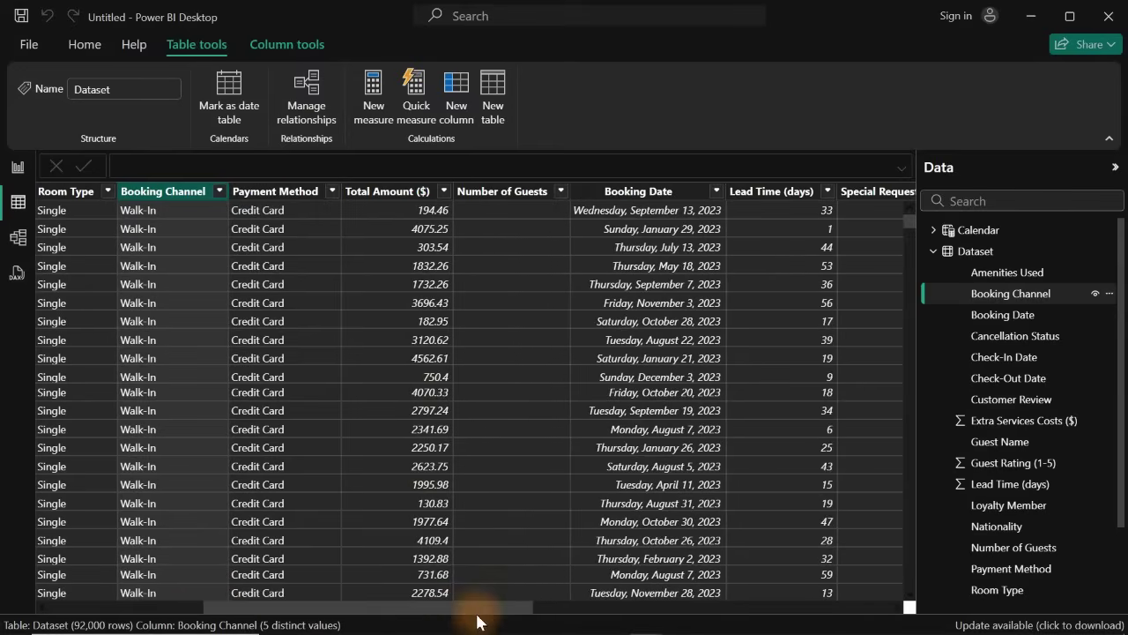
left_click(383, 192)
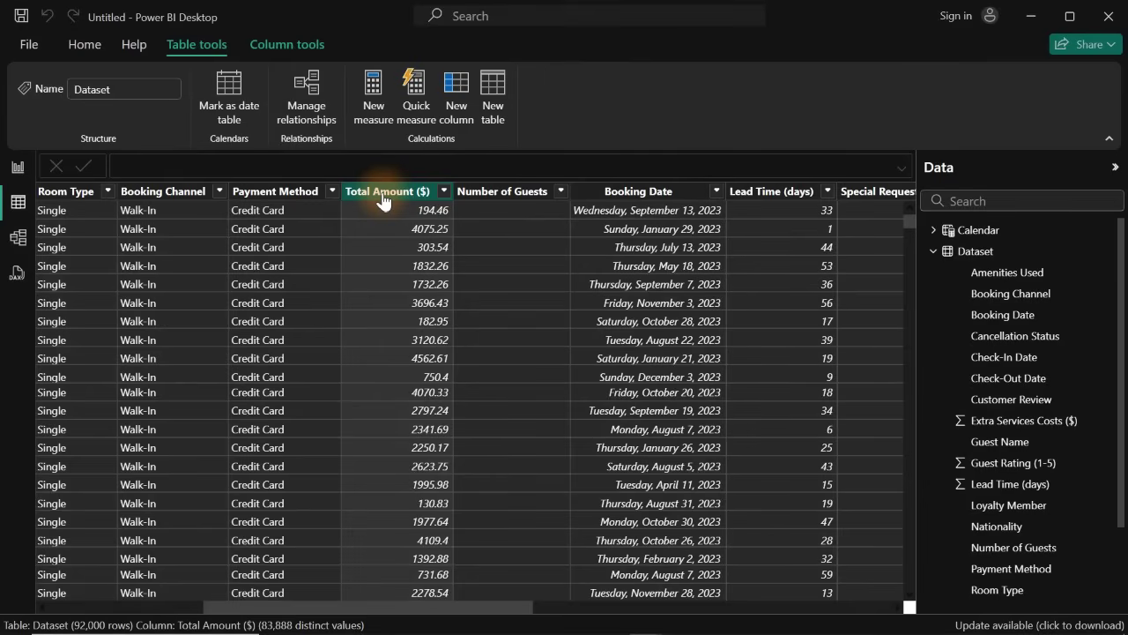
left_click(502, 607)
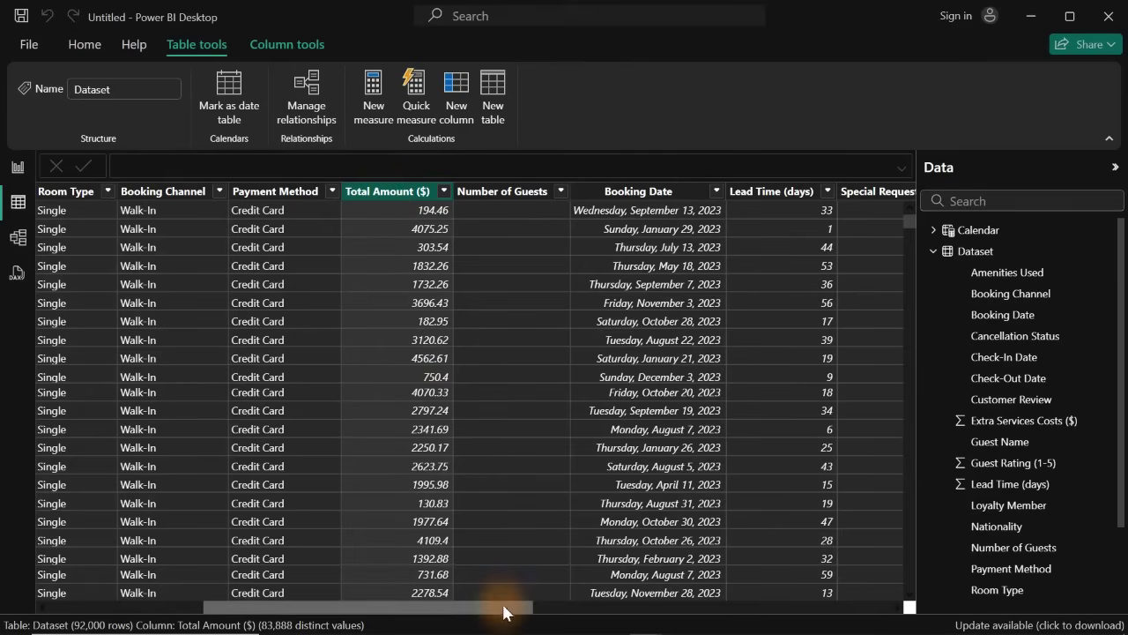
- Examine the Dataset table's Extra Services Costs ($) column and the full range of its distinct values
left_click_drag(503, 614, 742, 617)
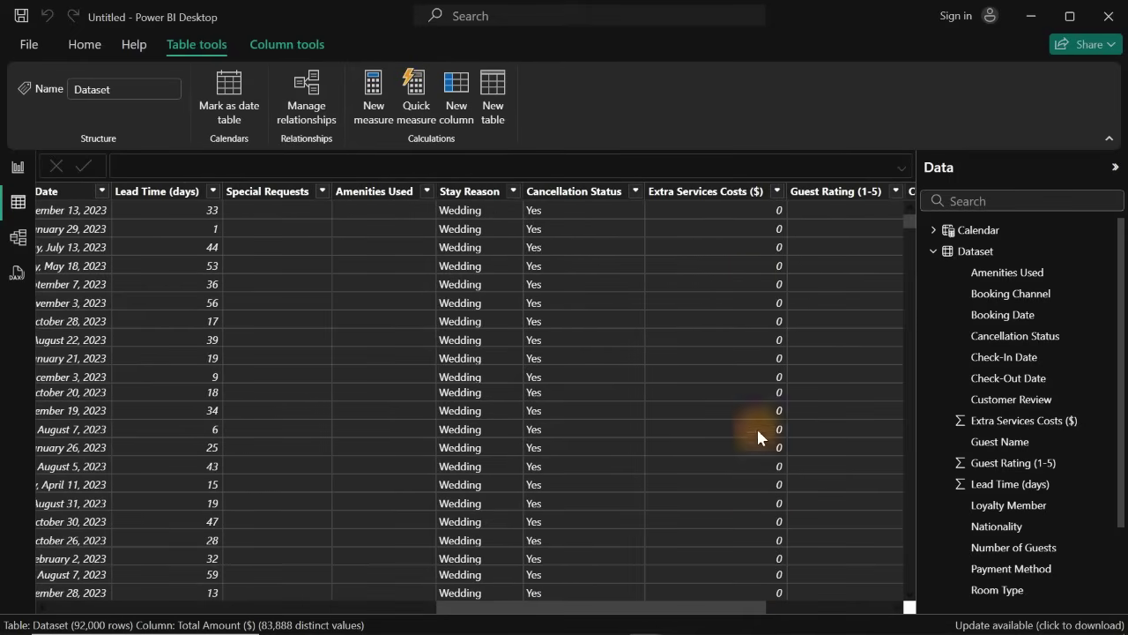
left_click(730, 192)
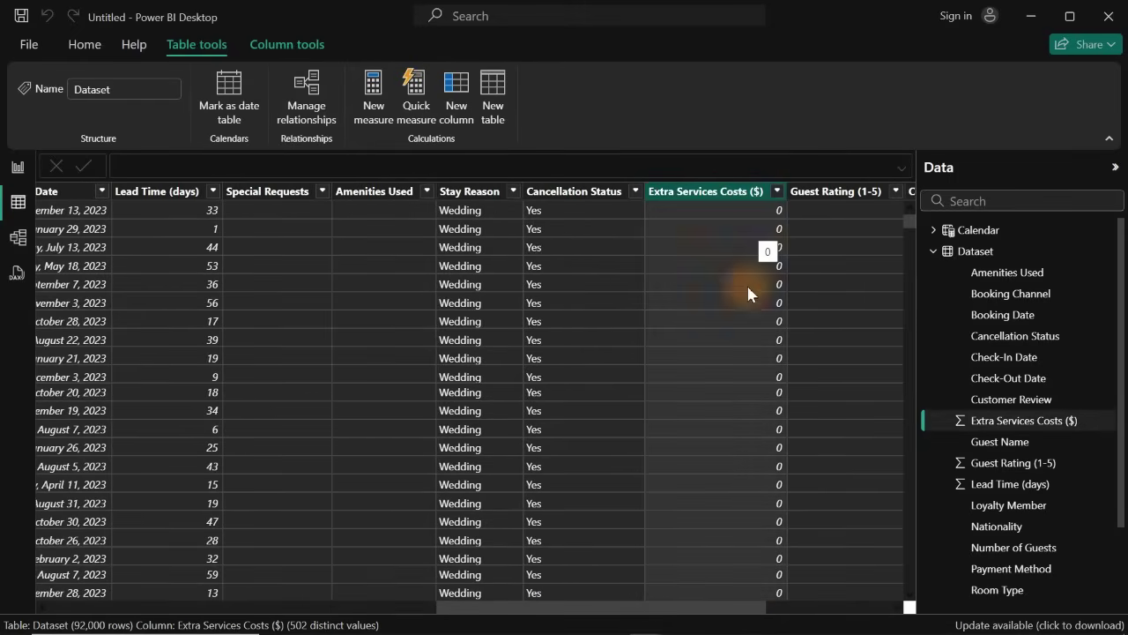
left_click(776, 193)
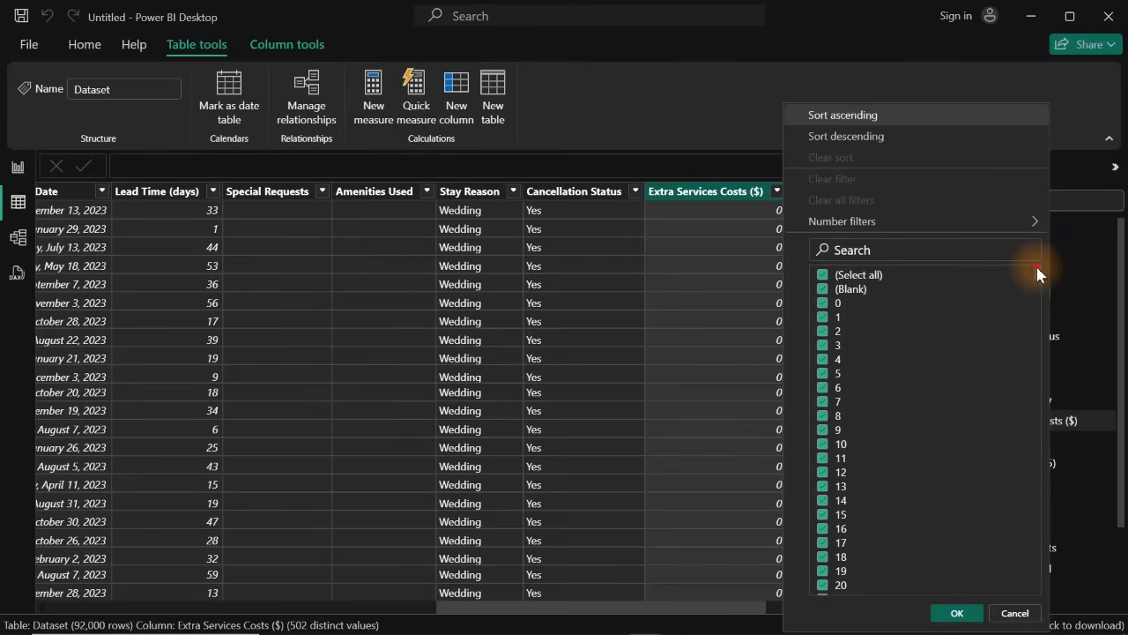
left_click_drag(1038, 274, 1051, 627)
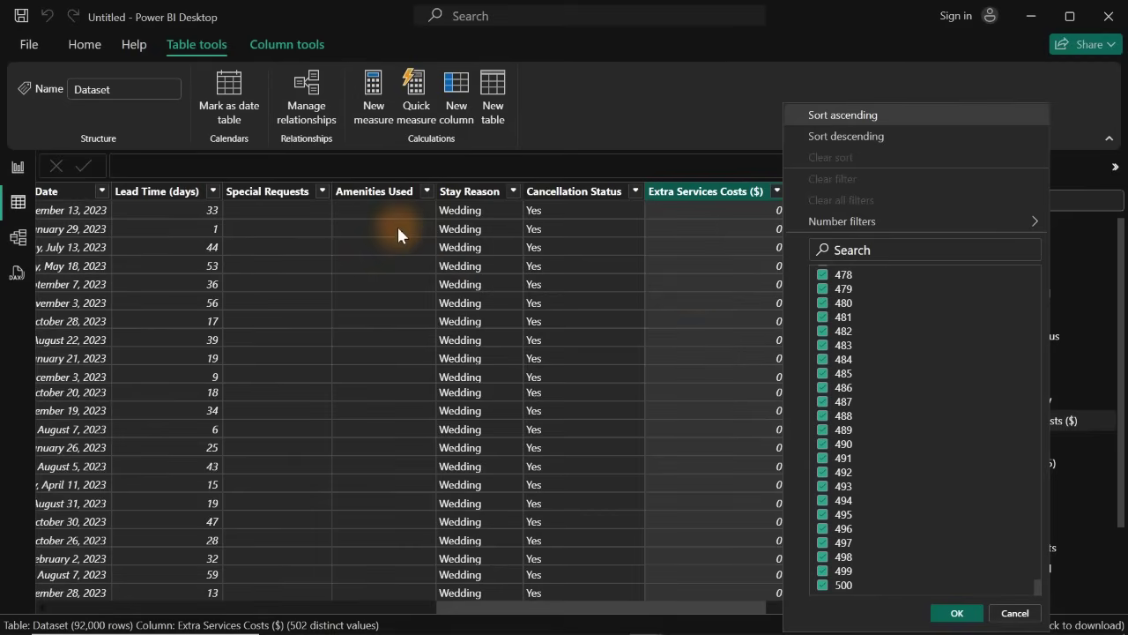
- Filter the Dataset table to only Laundry in Amenities Used to examine the matching extra services costs
left_click(376, 210)
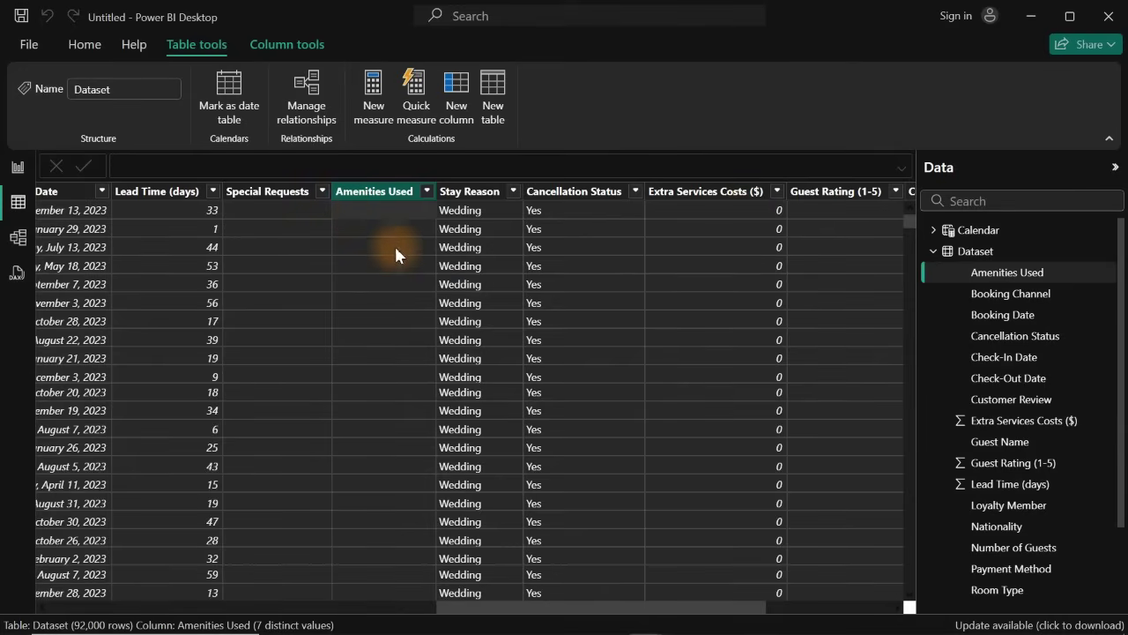
left_click(427, 190)
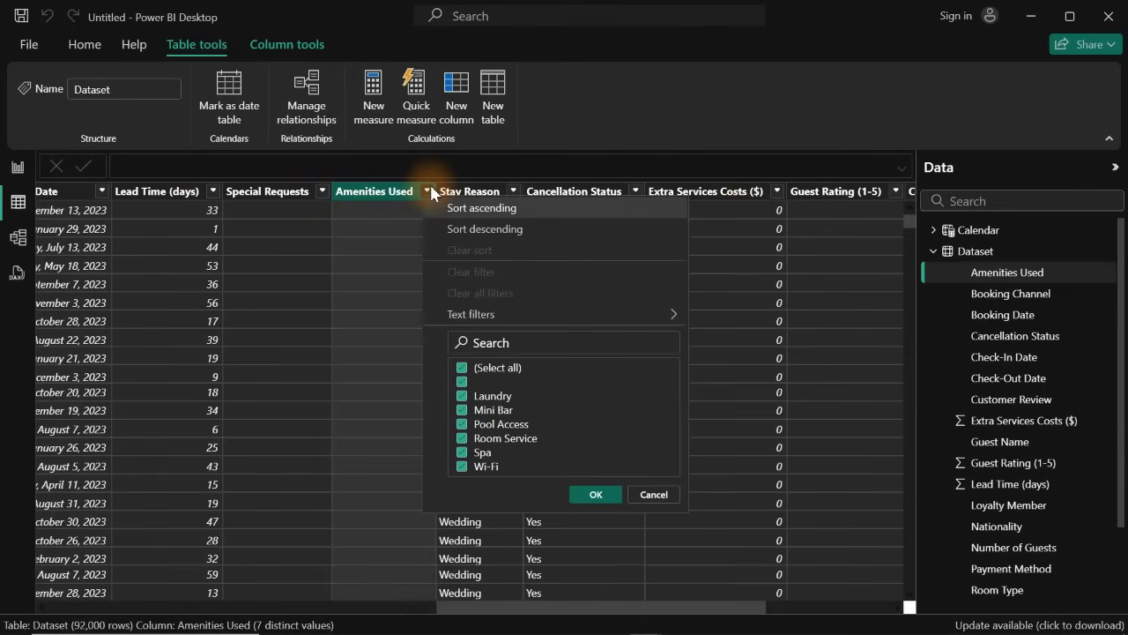
left_click(460, 370)
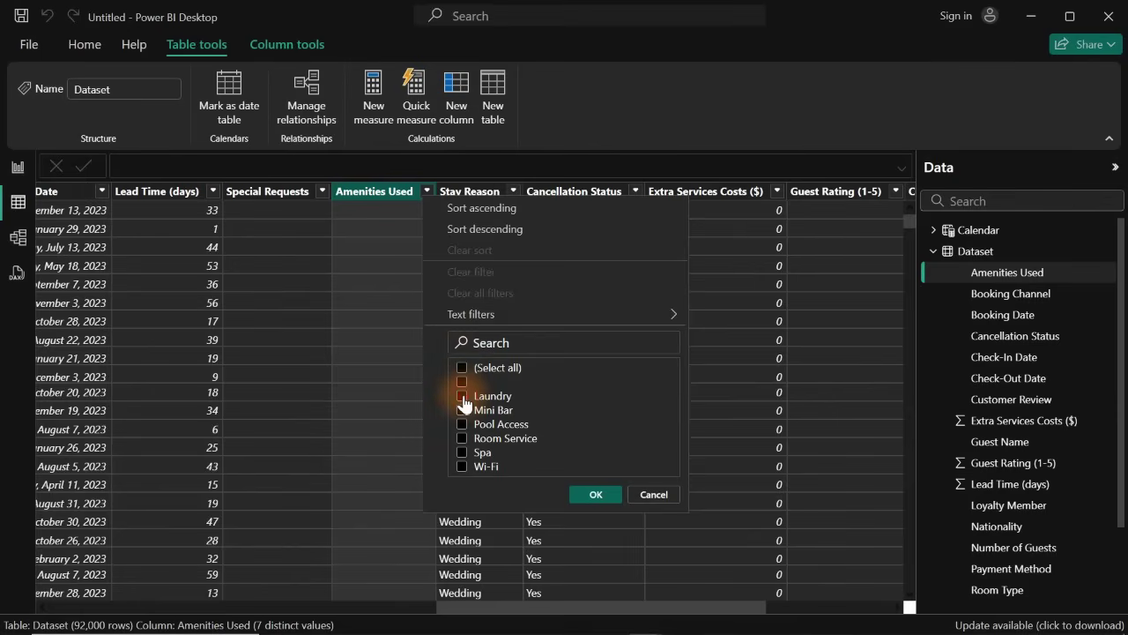
left_click(462, 397)
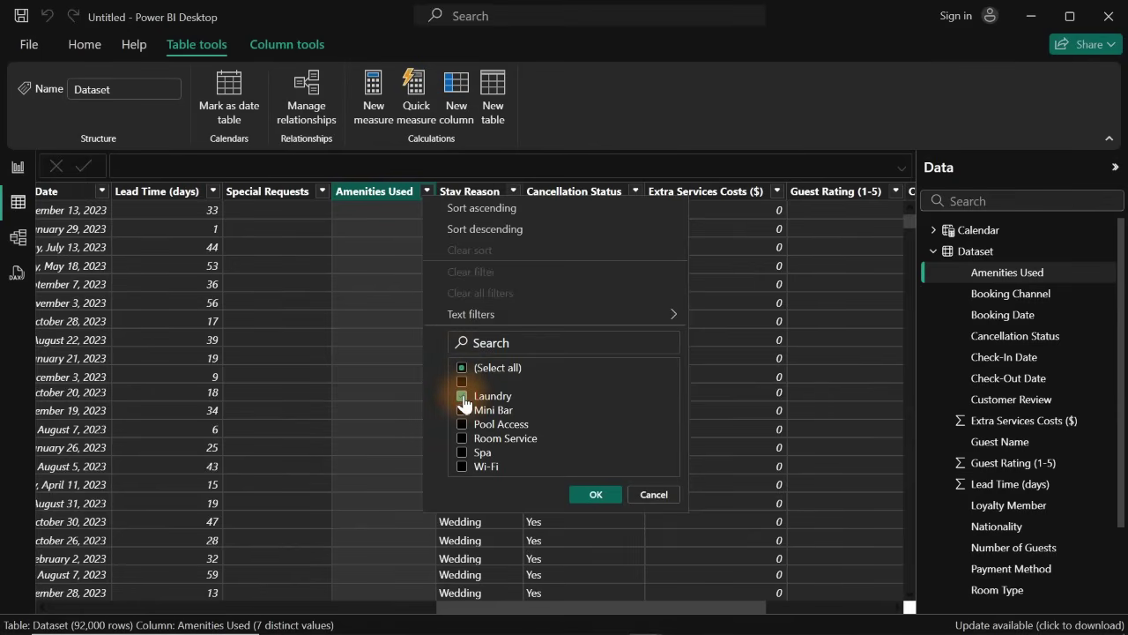
left_click(590, 495)
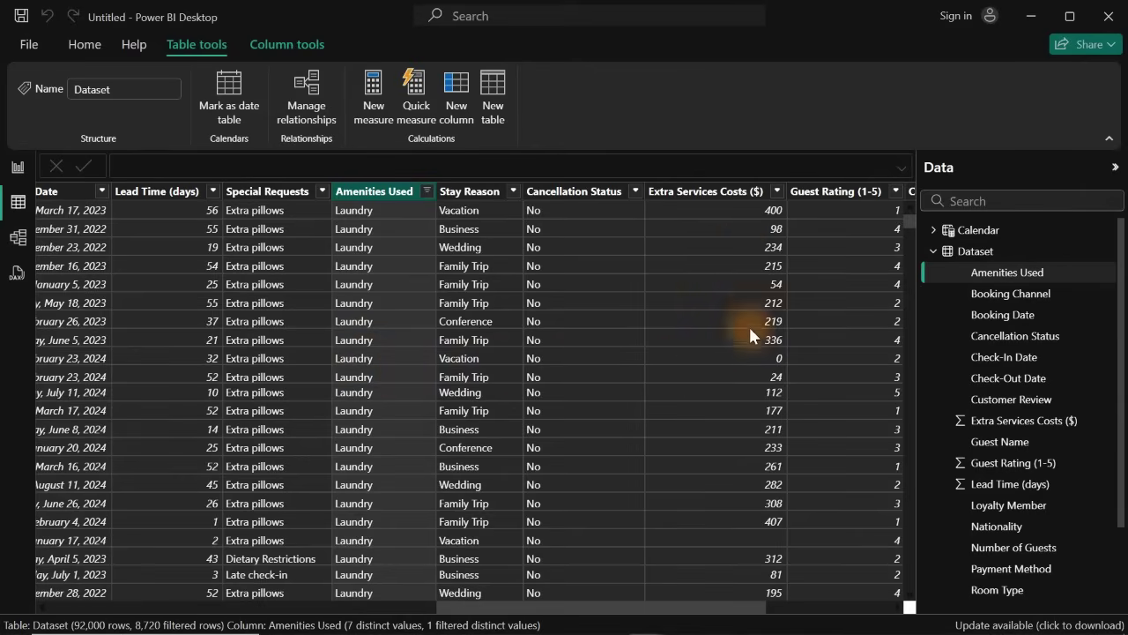
- Clear all filters from the Dataset table and examine the Cancellation Status column
left_click(426, 191)
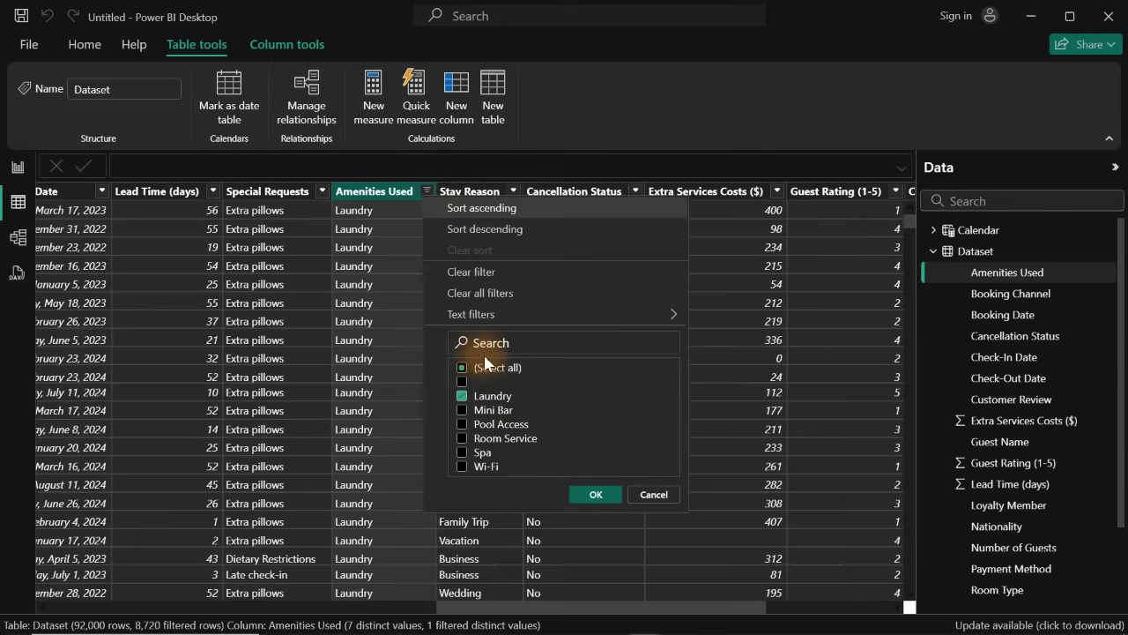
left_click(485, 294)
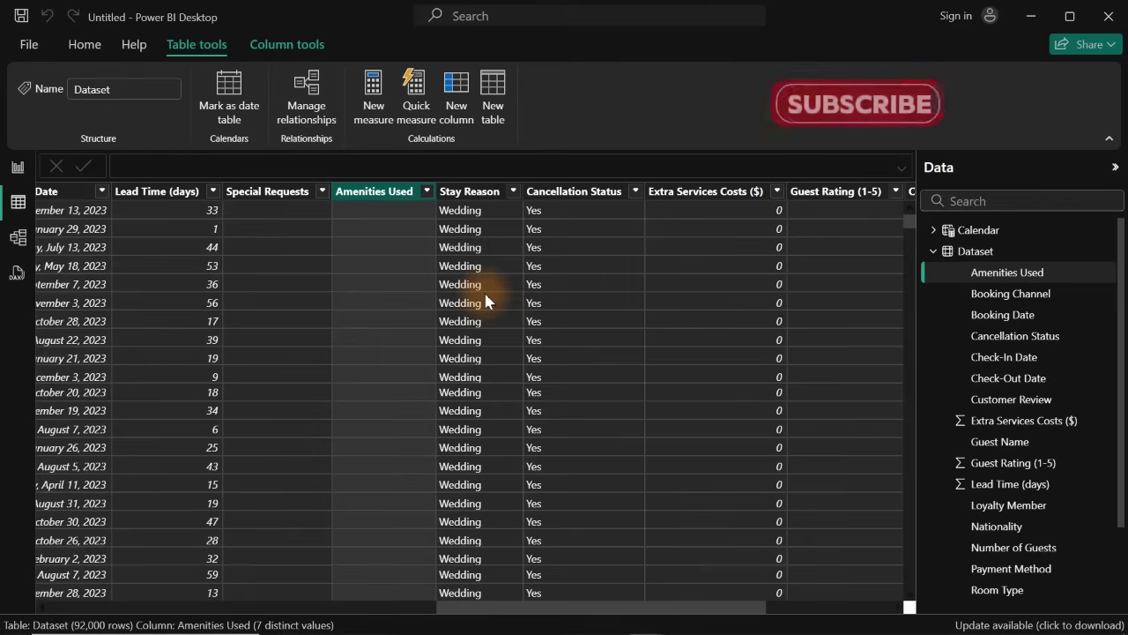
left_click(589, 194)
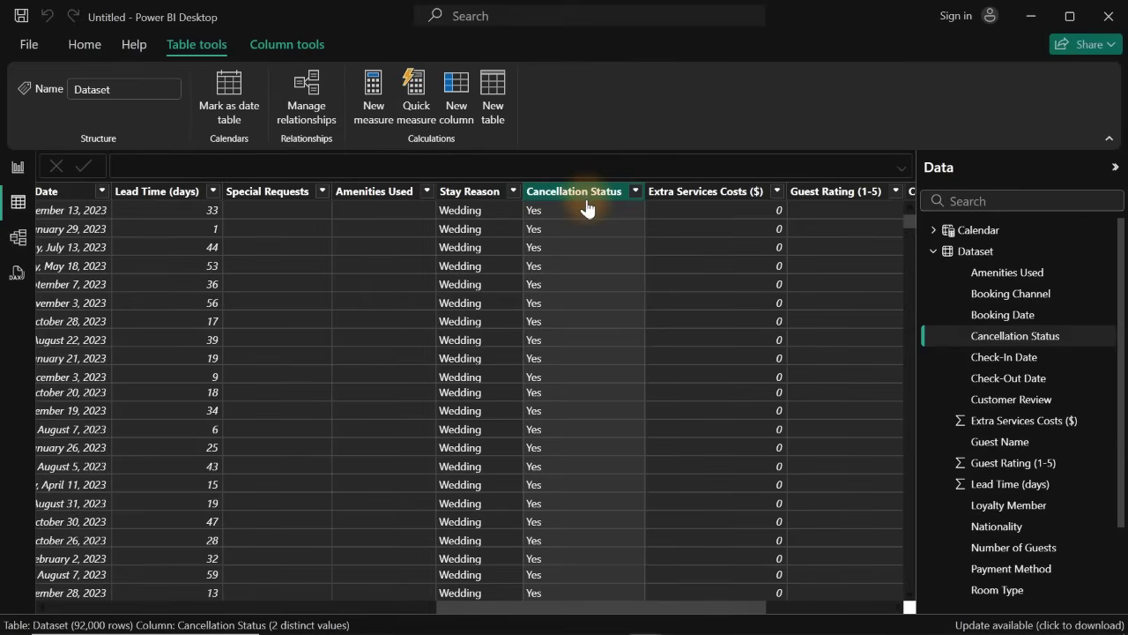
- Return to the report page and start a new measure named Gross Revenue in the DAX Room table
left_click(18, 169)
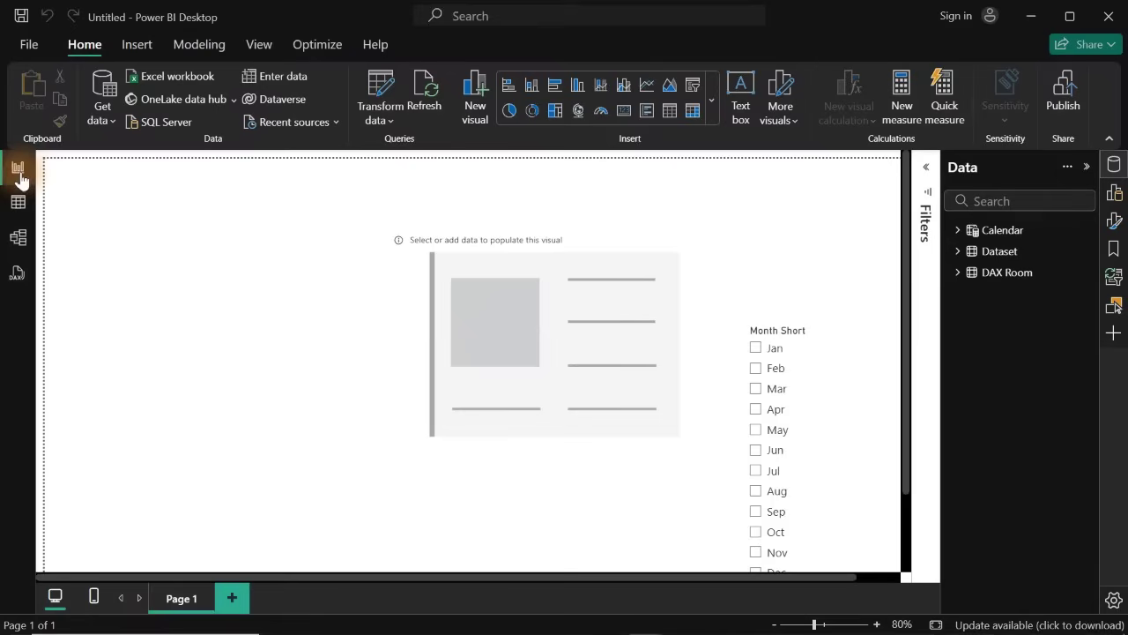
left_click(958, 273)
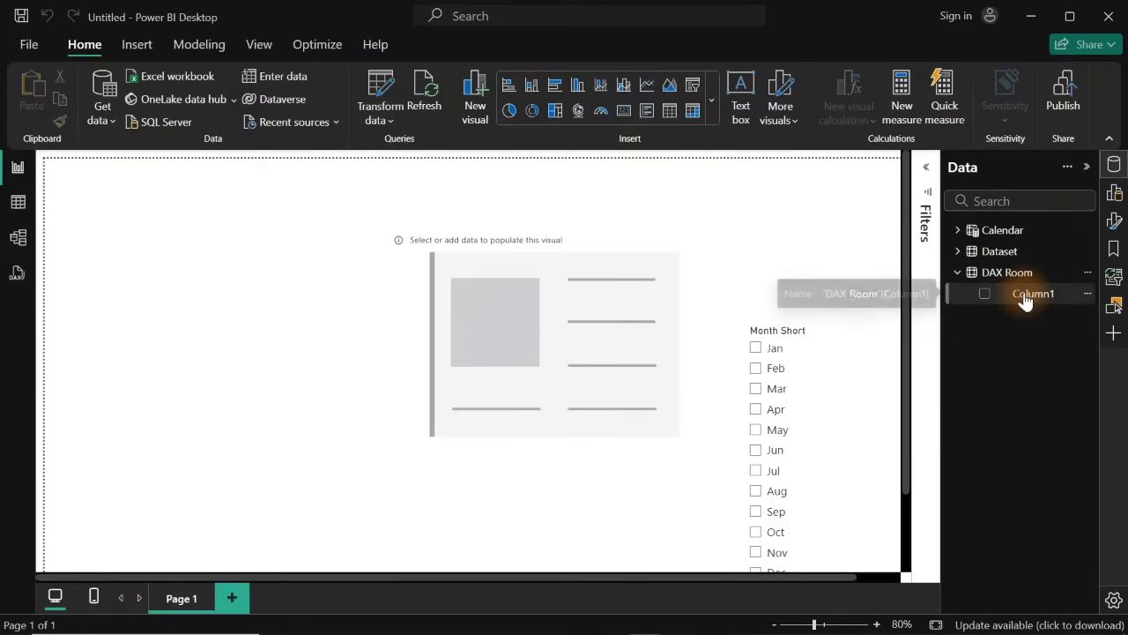
right_click(1025, 299)
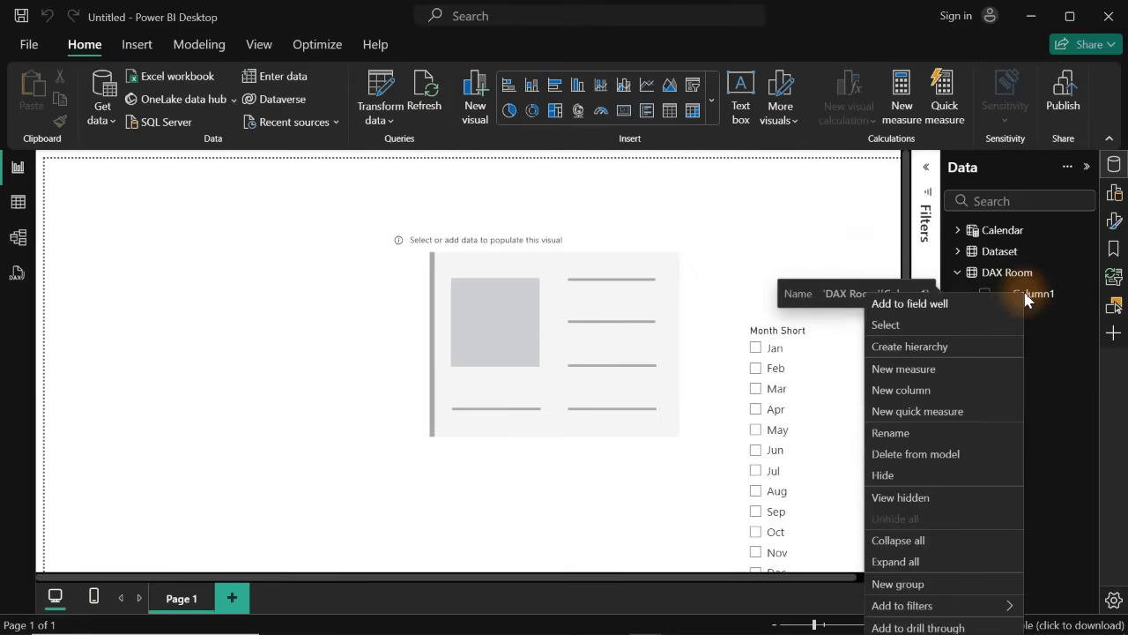
left_click(903, 369)
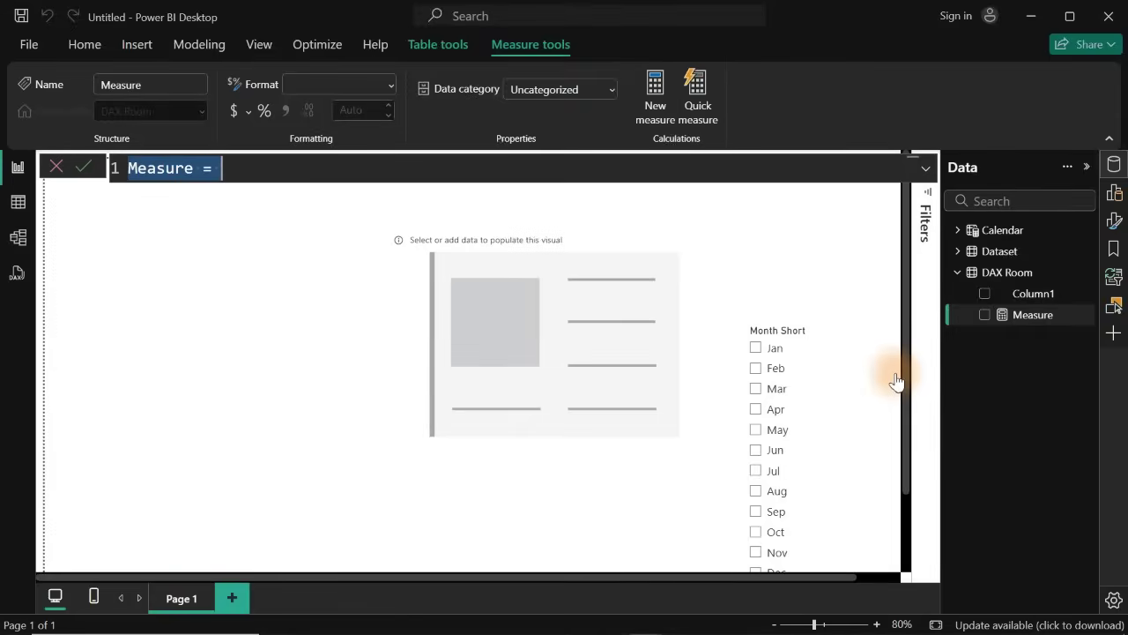
type("Gross")
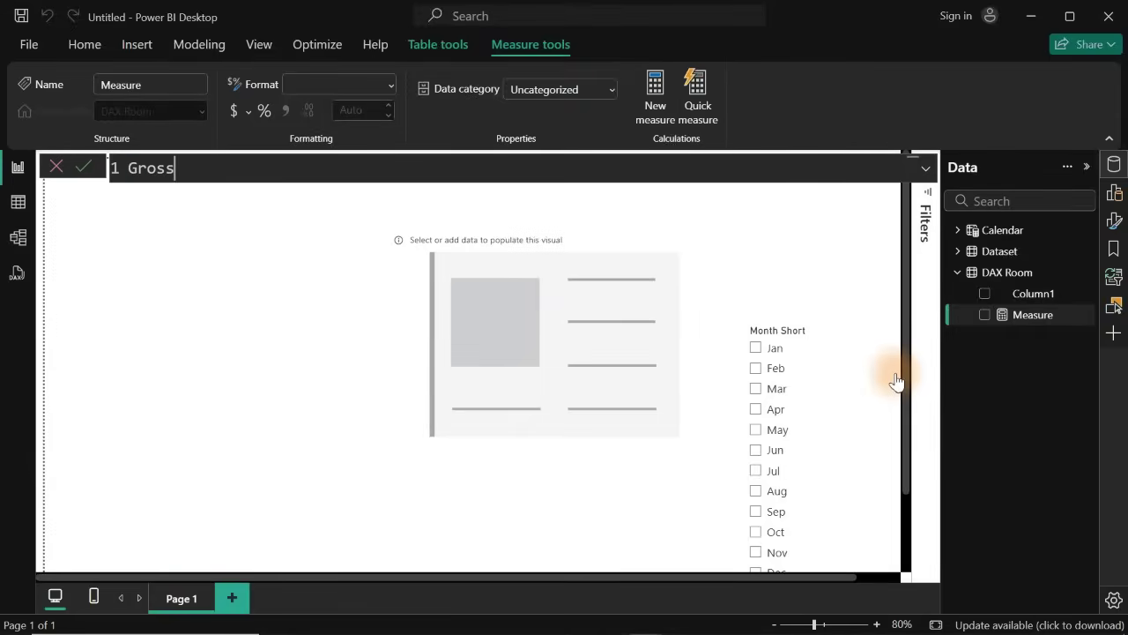
type(" Revenue =")
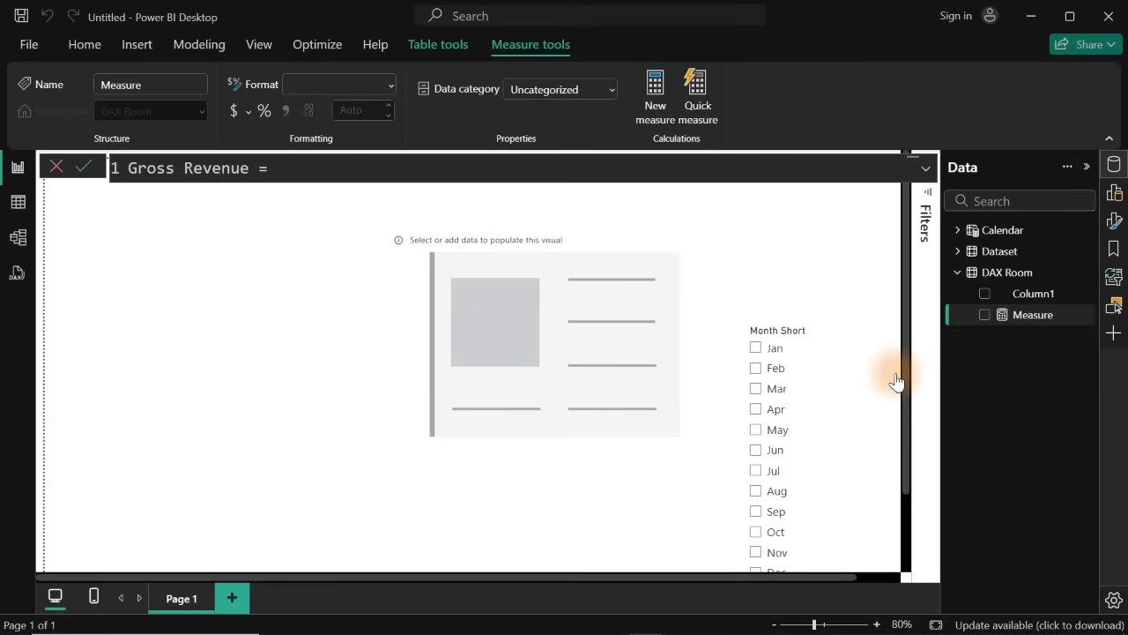
key("shift+Return")
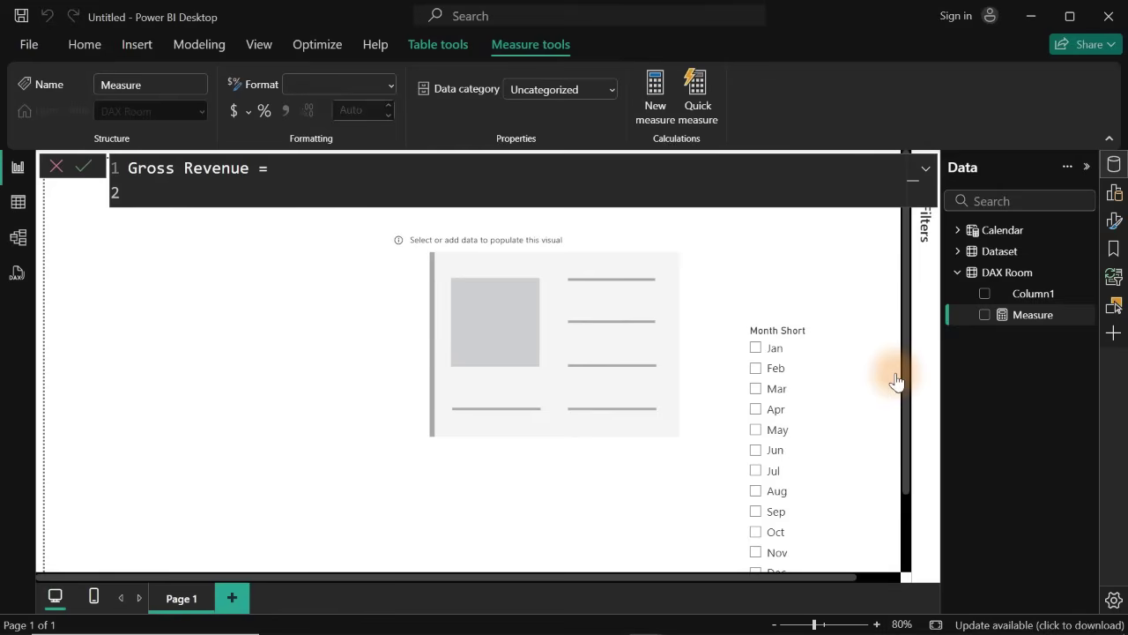
- Define Gross Revenue as SUM('Dataset'[Total Amount ($)]) + SUM('Dataset'[Extra Services Costs ($)]) and commit the measure
type("sum")
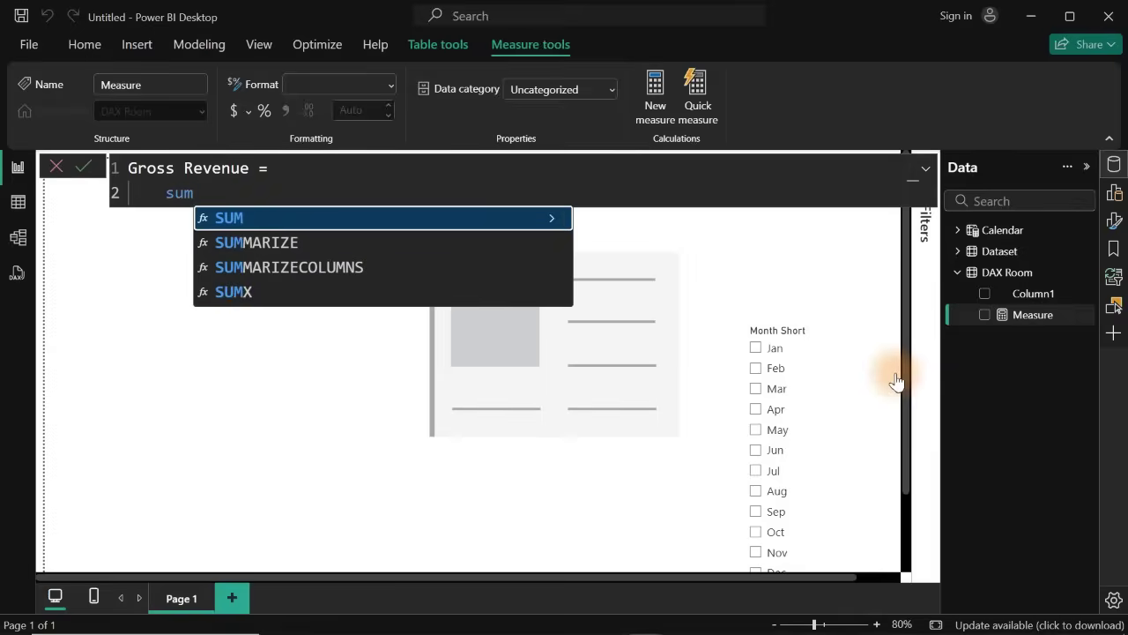
key("Tab")
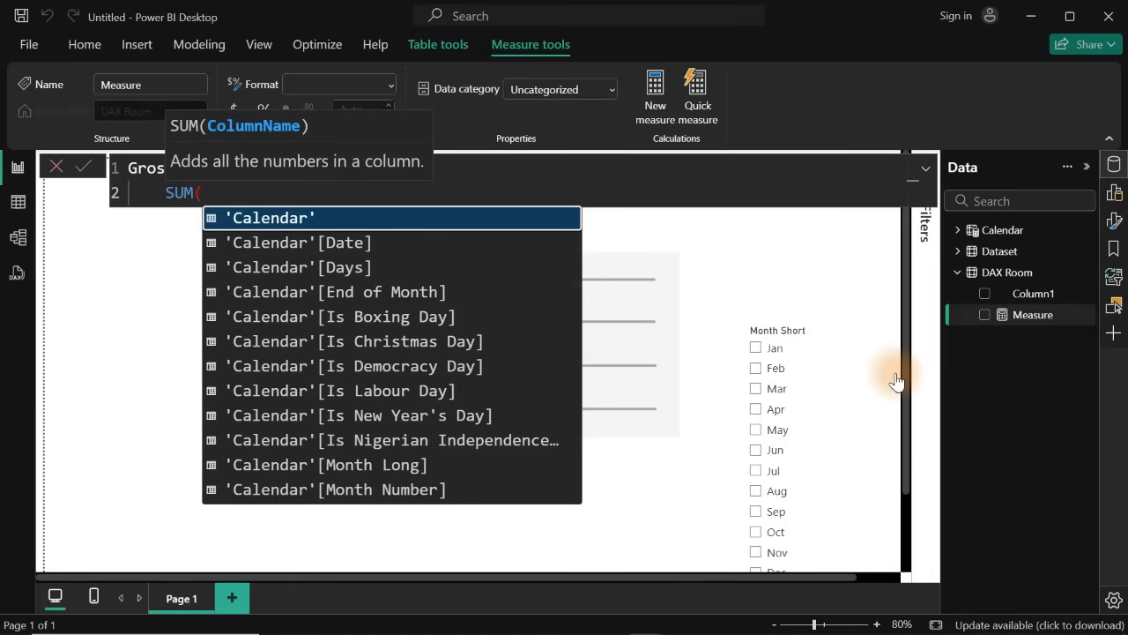
type("am")
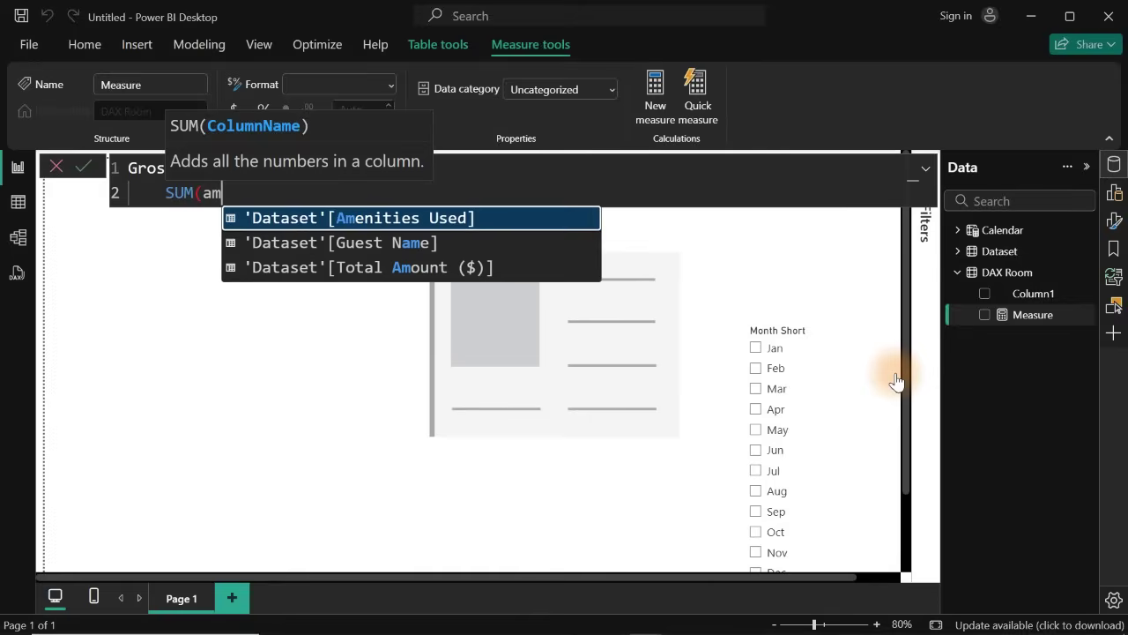
key("Down")
key("Down")
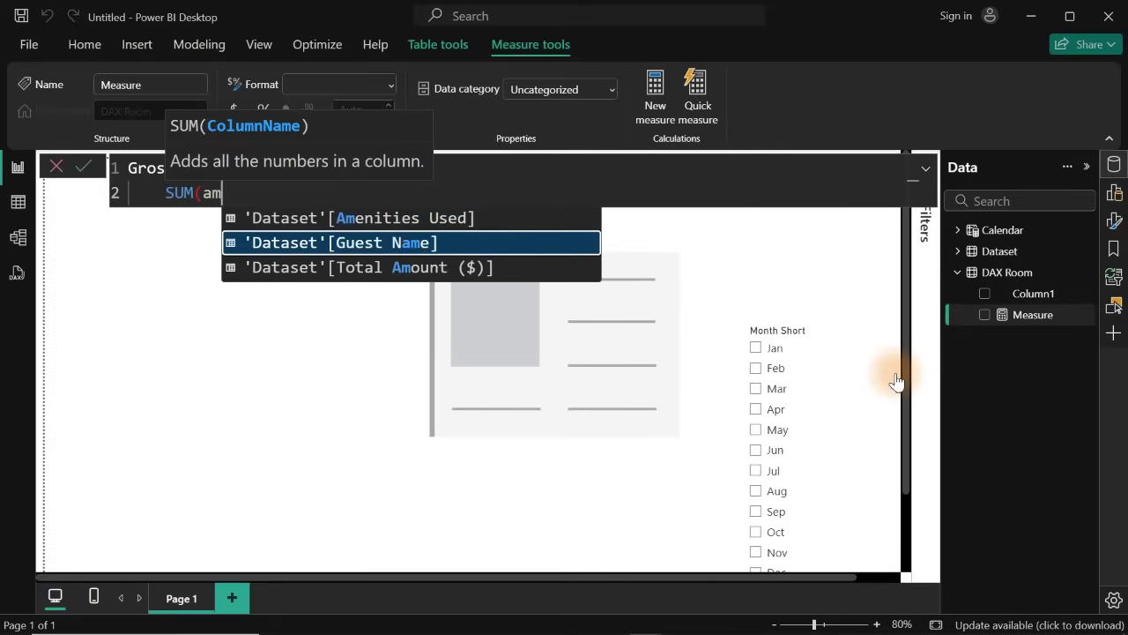
key("Tab")
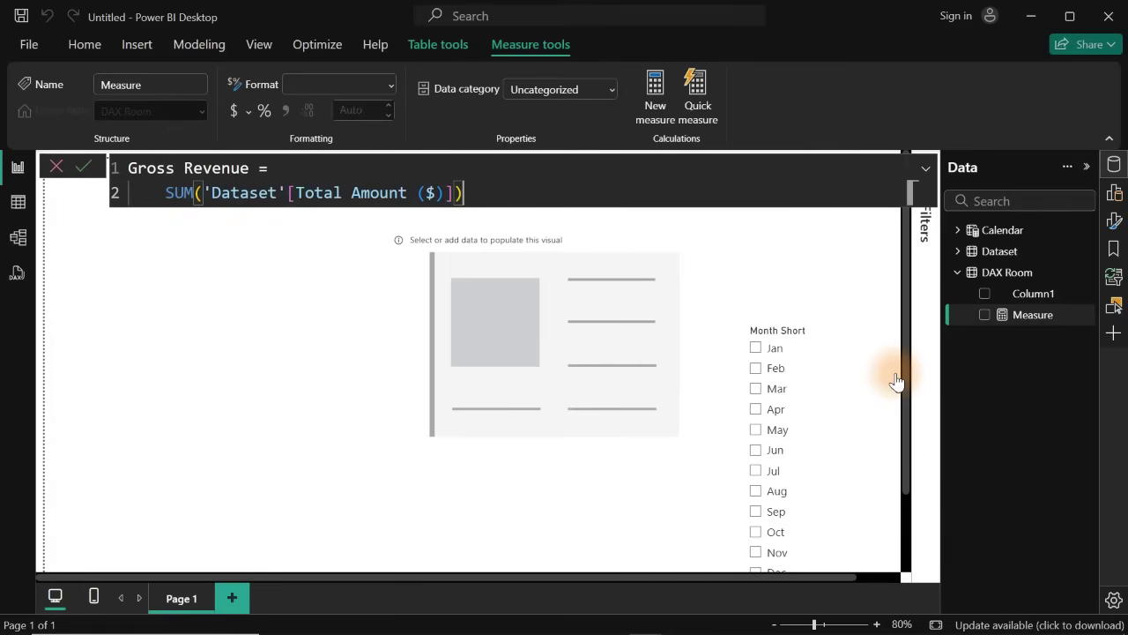
type(") + sum")
key("Tab")
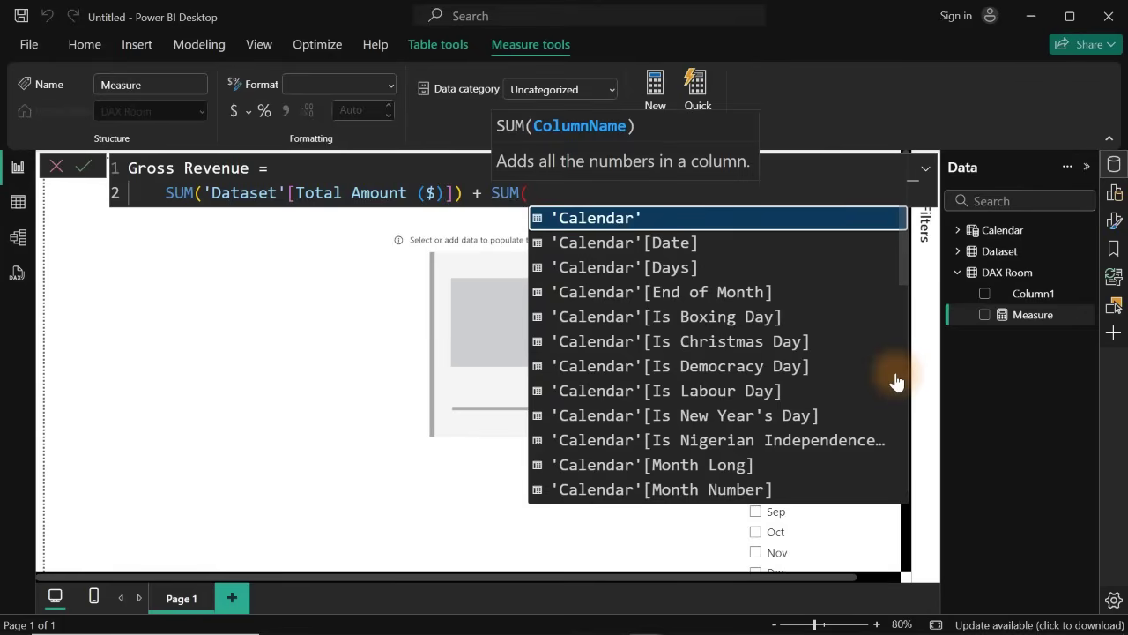
type("ex")
key("Tab")
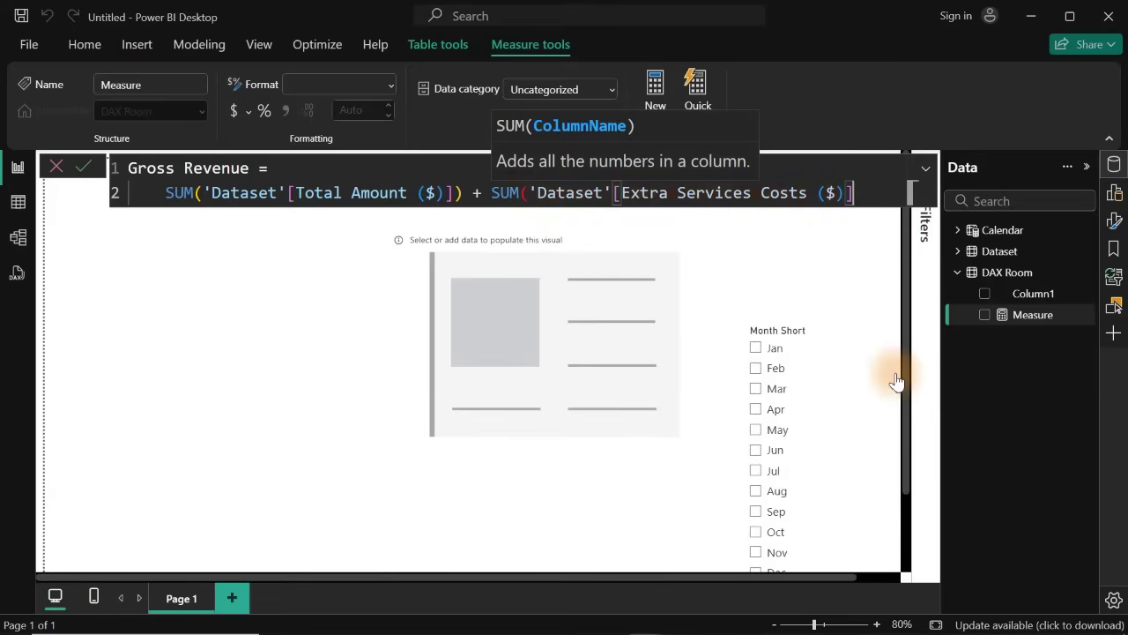
type(")")
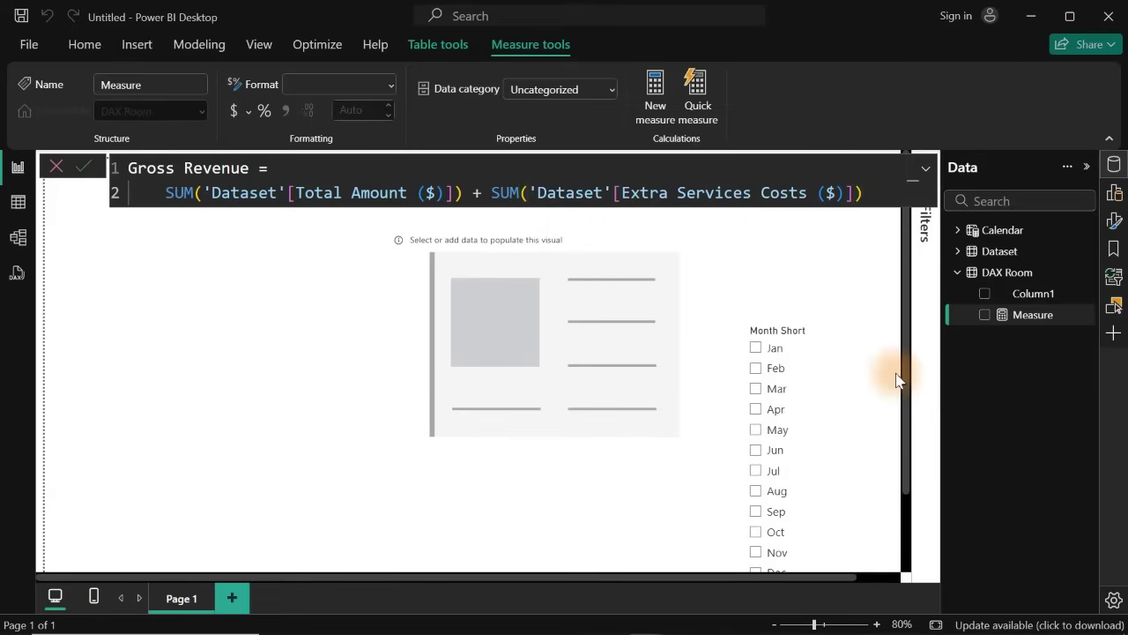
left_click(896, 379)
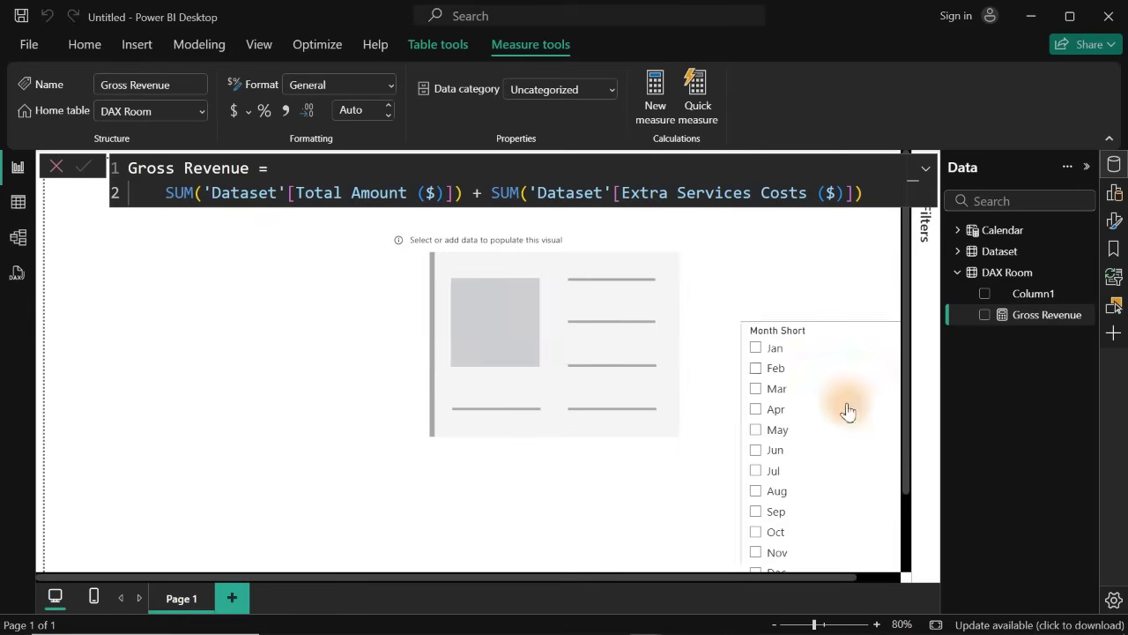
- Add the Gross Revenue measure to the empty card visual and shift the card slightly down the page
left_click(437, 328)
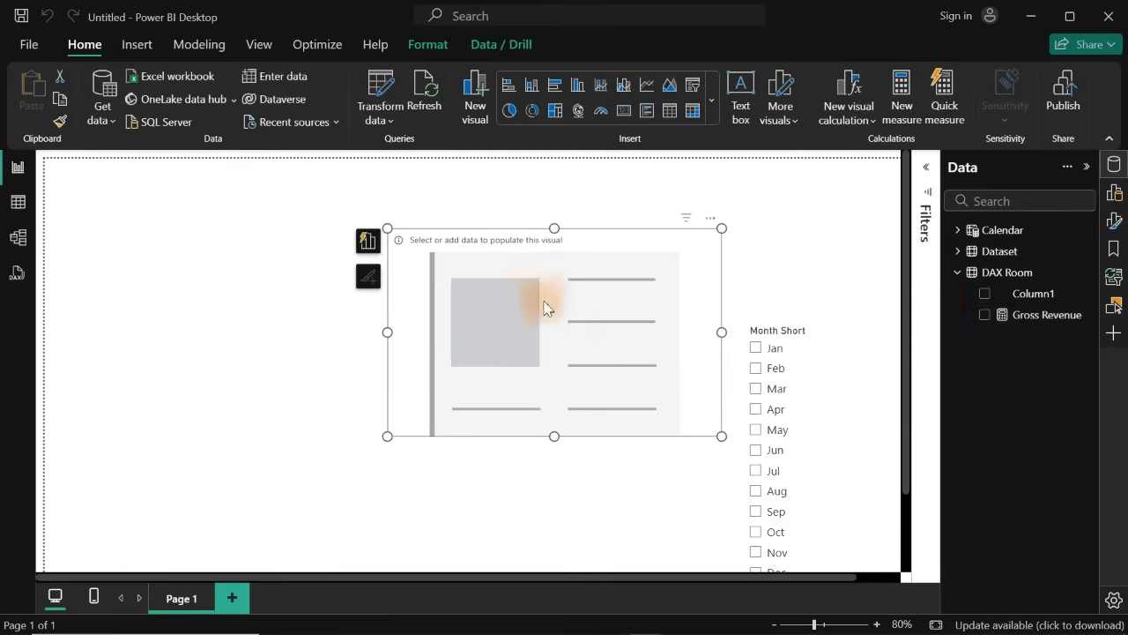
left_click(984, 316)
left_click_drag(542, 323, 537, 365)
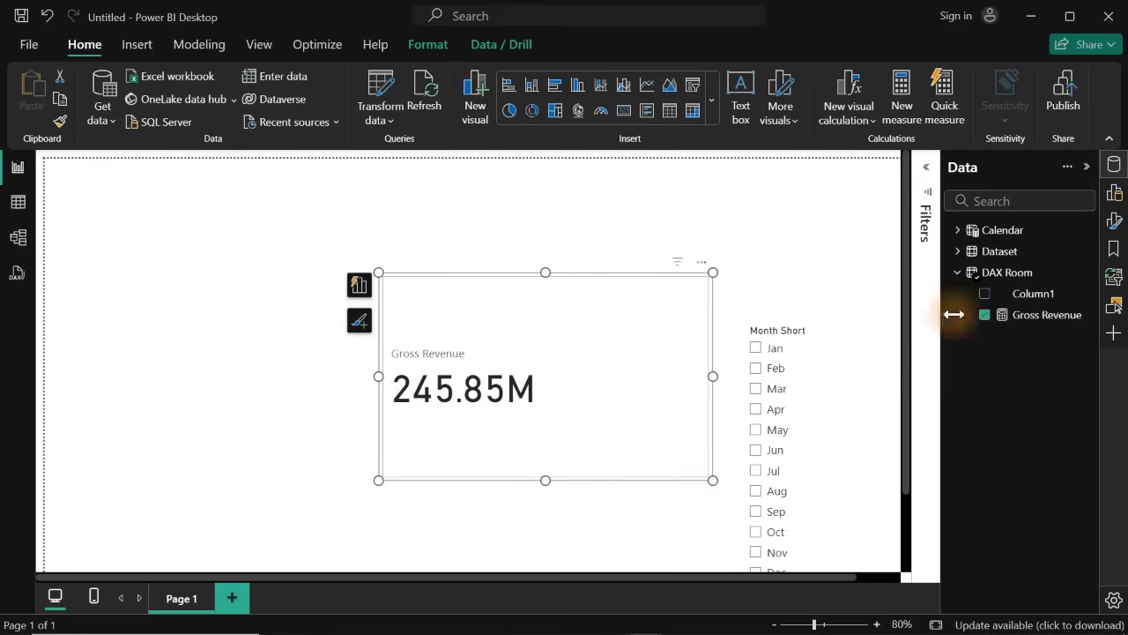
- Replace the Gross Revenue formula's expression with a multi-line SUMX that iterates over the 'Dataset' table
left_click(1041, 319)
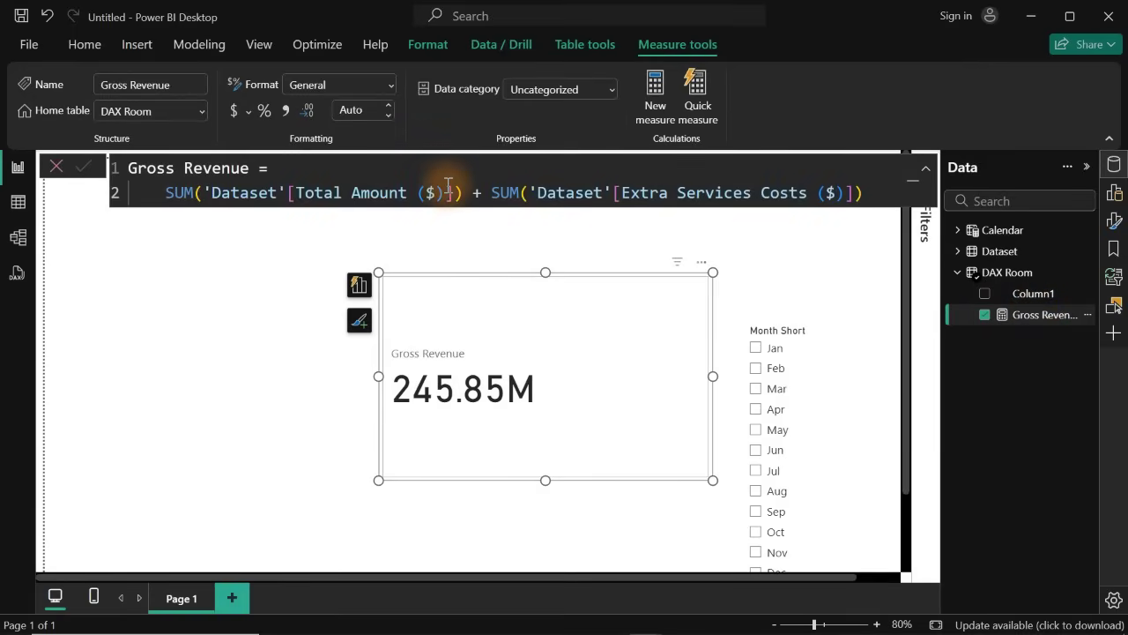
left_click_drag(157, 192, 863, 194)
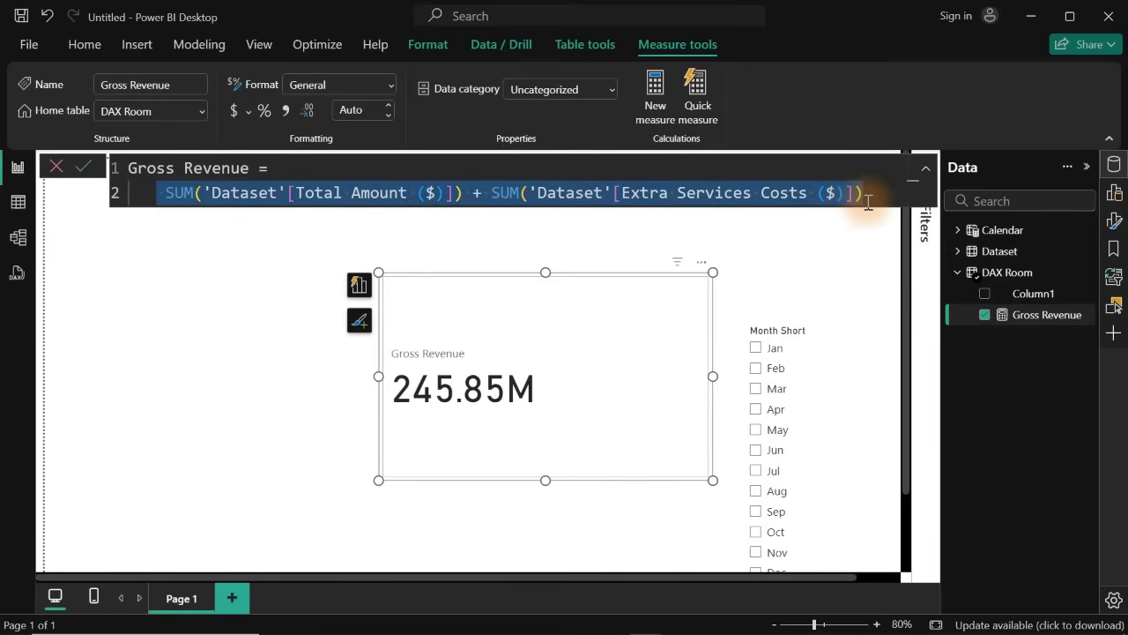
key("BackSpace")
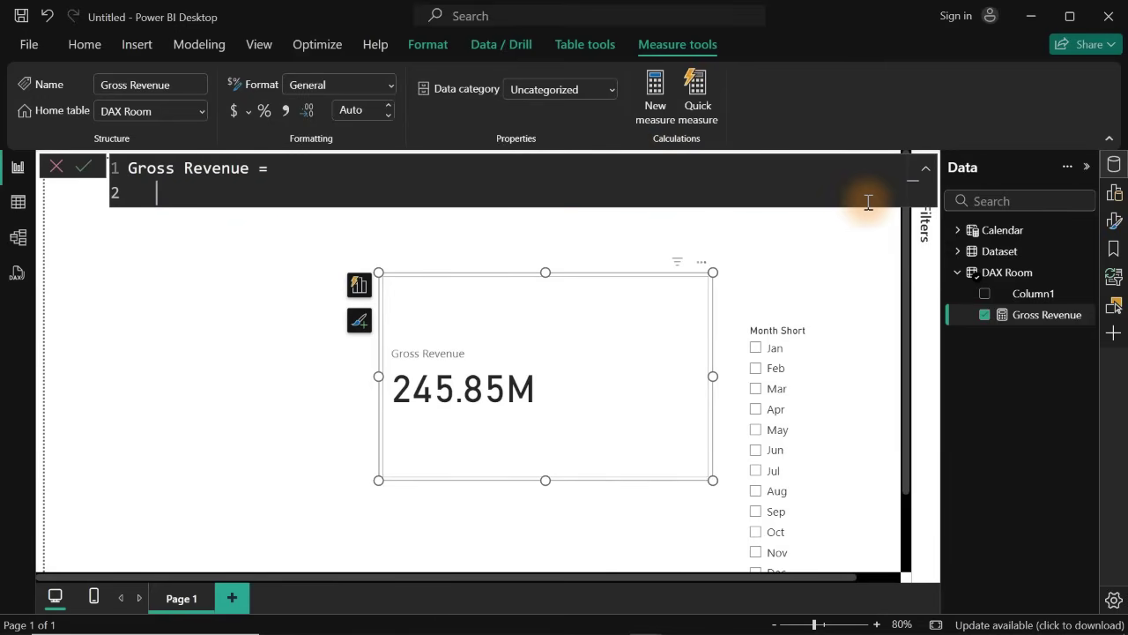
type("s")
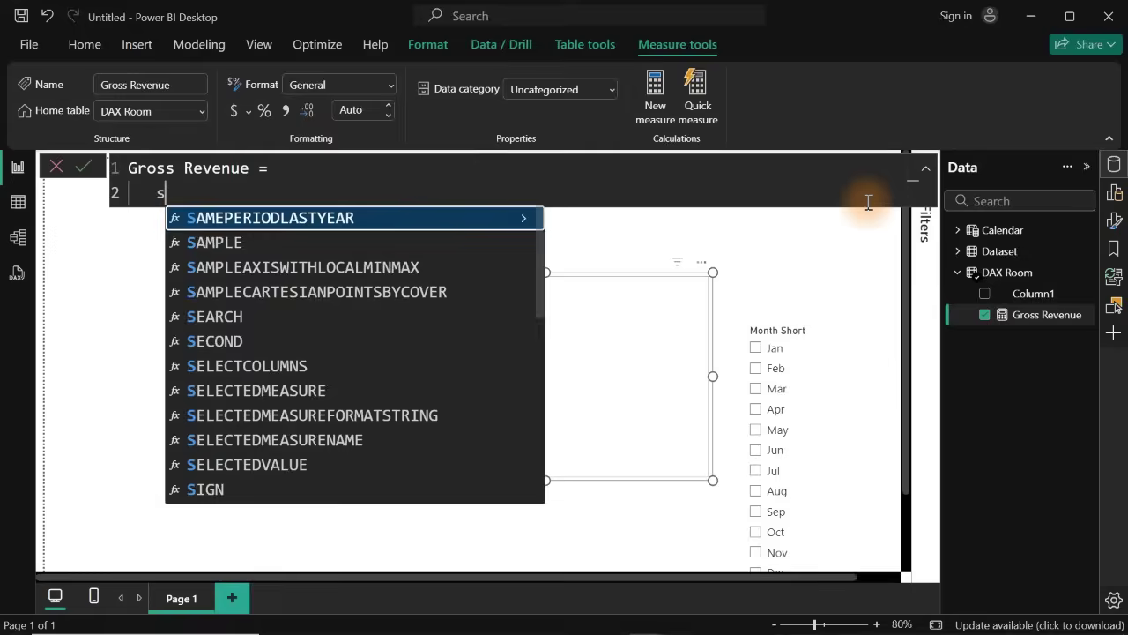
type("umx")
key("Tab")
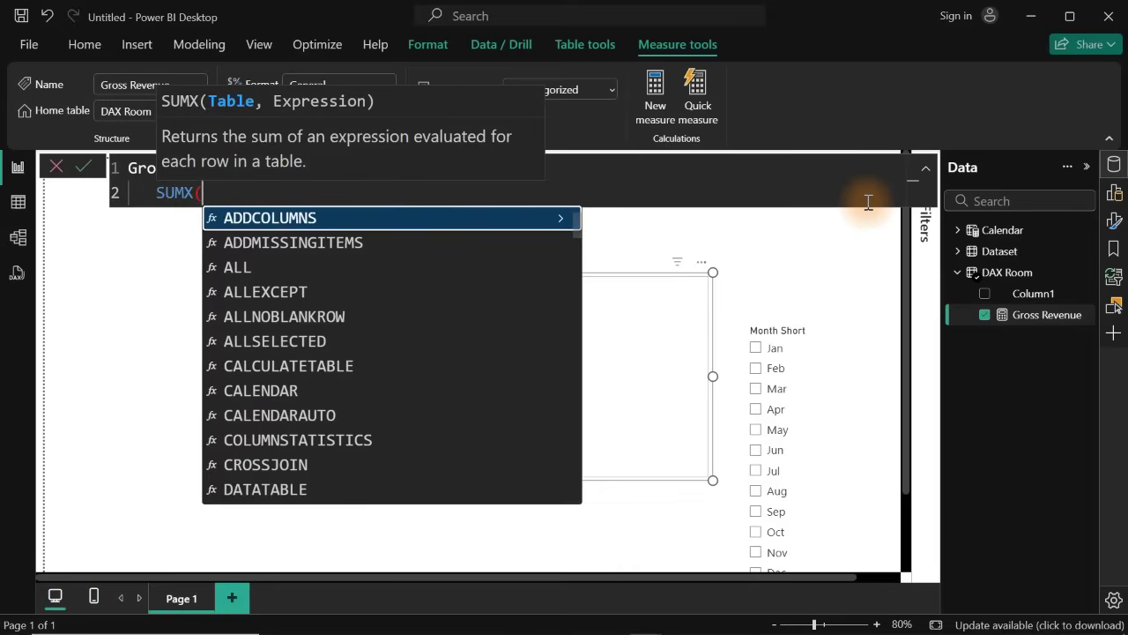
key("shift+Return")
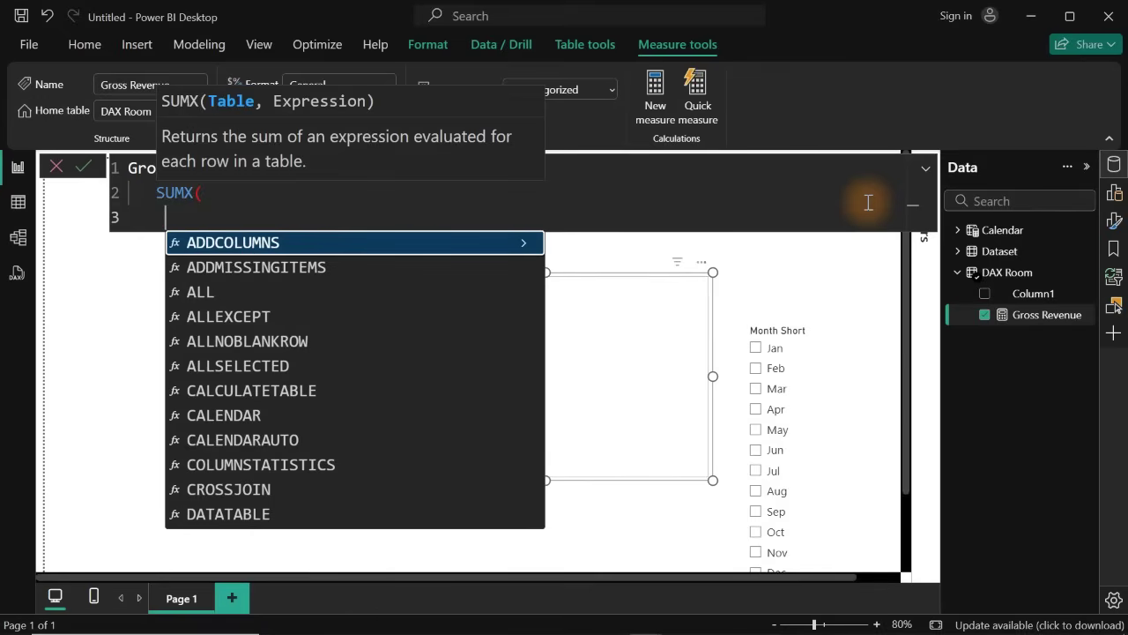
type("ADDCOL")
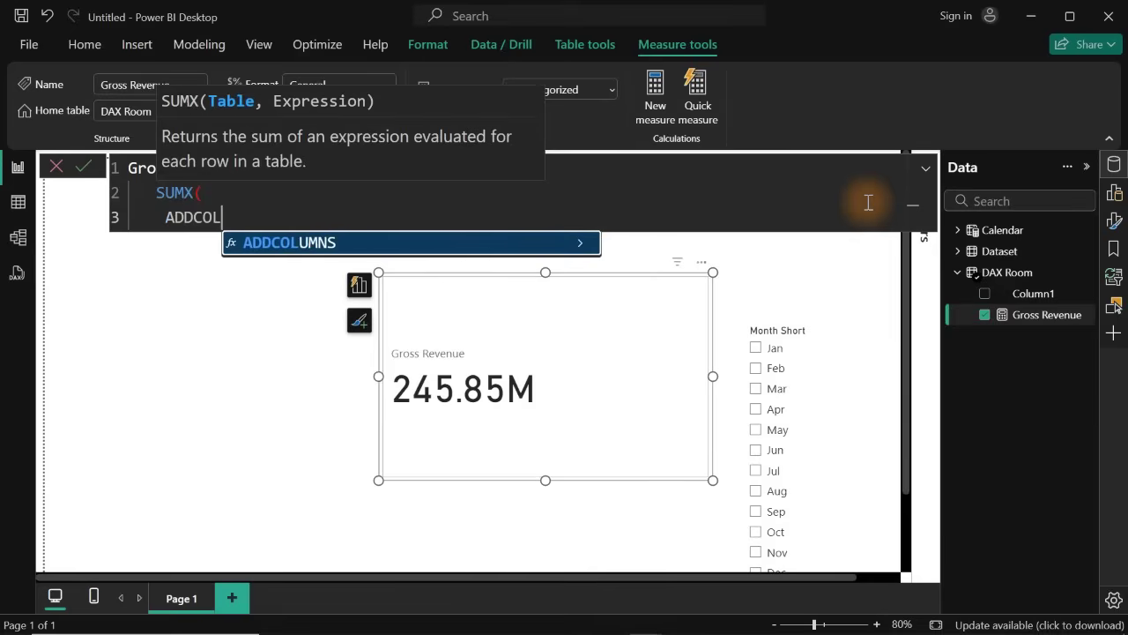
key("BackSpace")
key("BackSpace")
key("BackSpace")
key("BackSpace")
key("BackSpace")
key("BackSpace")
type("data")
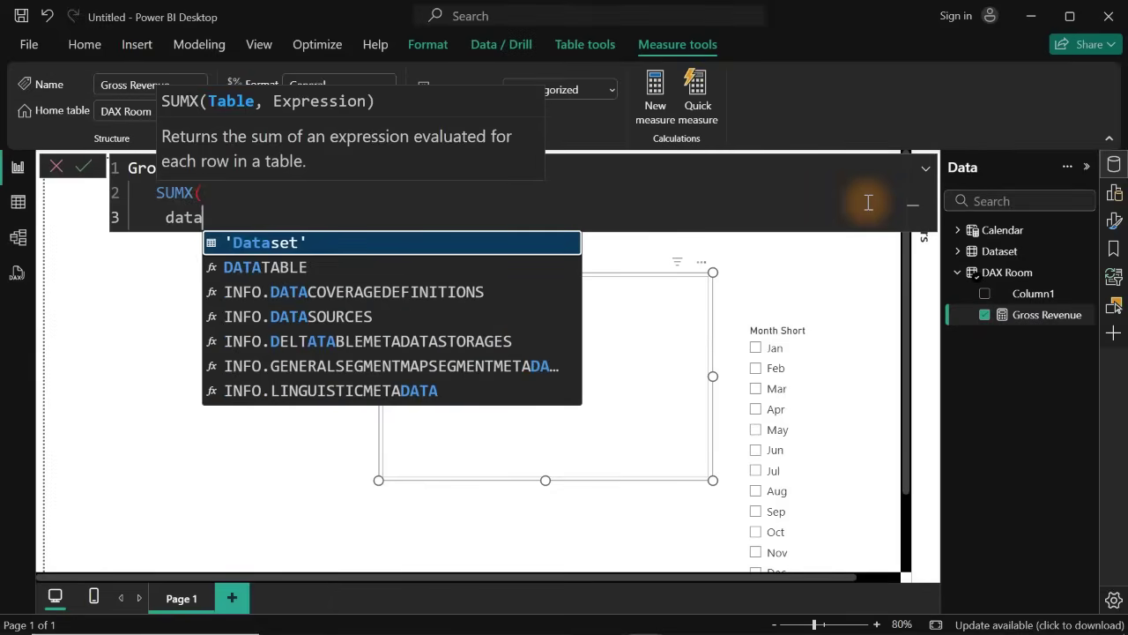
key("Tab")
type(",")
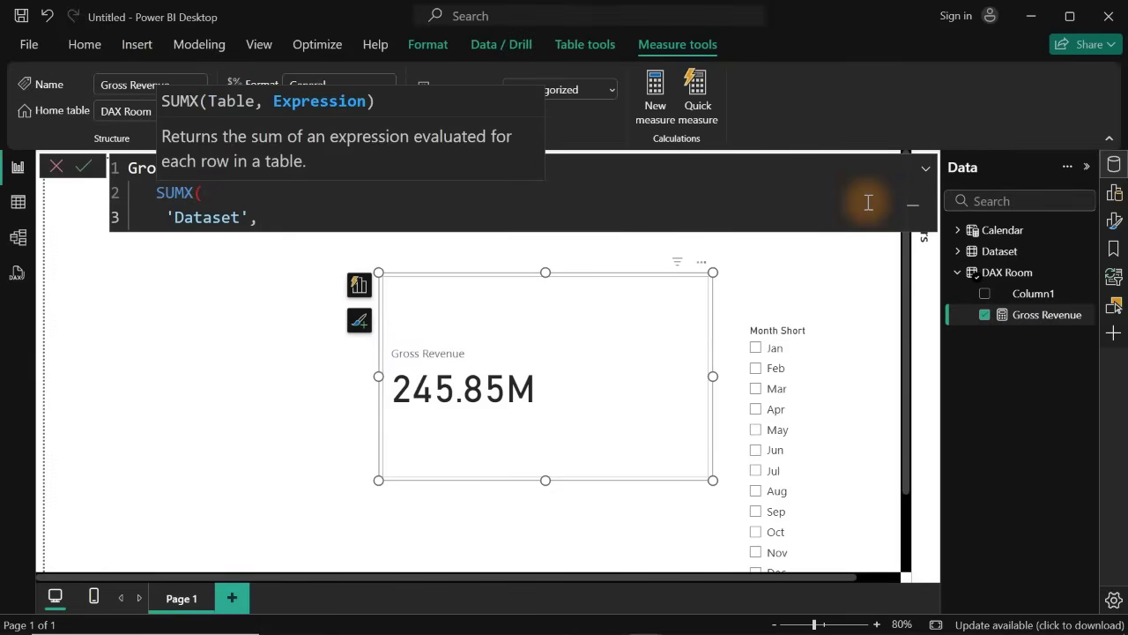
key("Return")
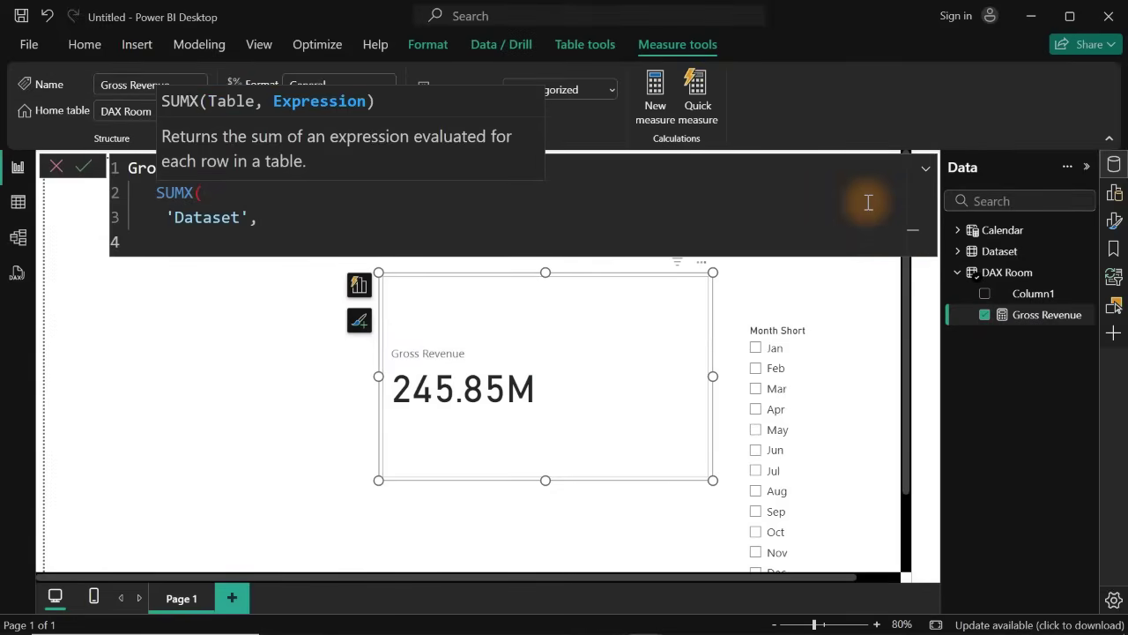
- Complete the SUMX with 'Dataset'[Total Amount ($)] + 'Dataset'[Extra Services Costs ($)] as its row expression, then close and commit the formula
type("tot")
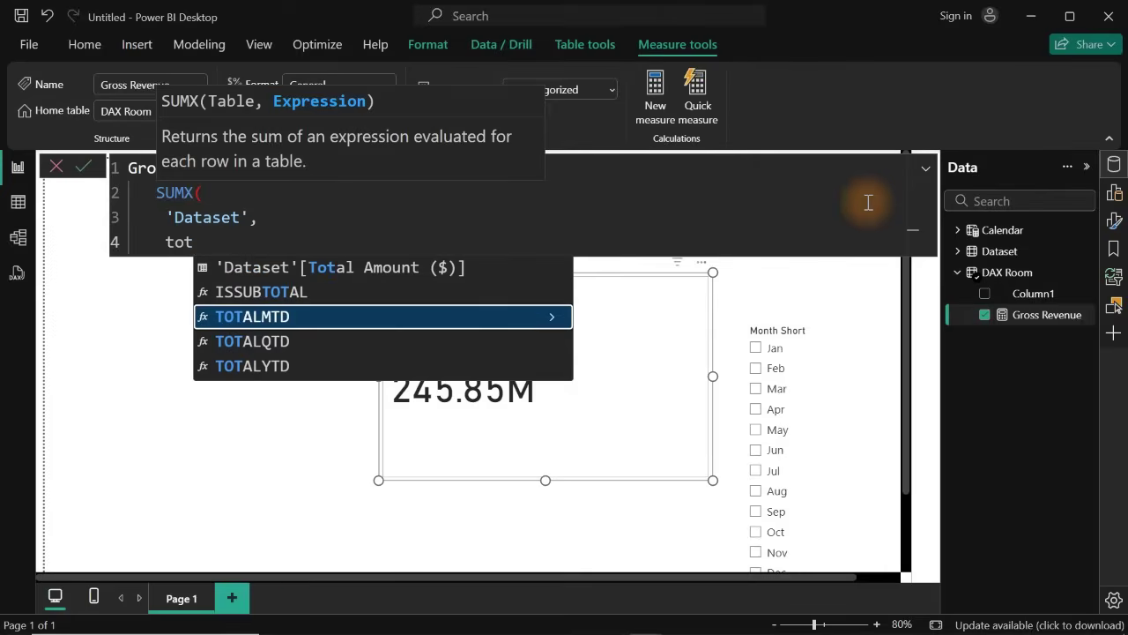
key("Up")
key("Up")
key("Tab")
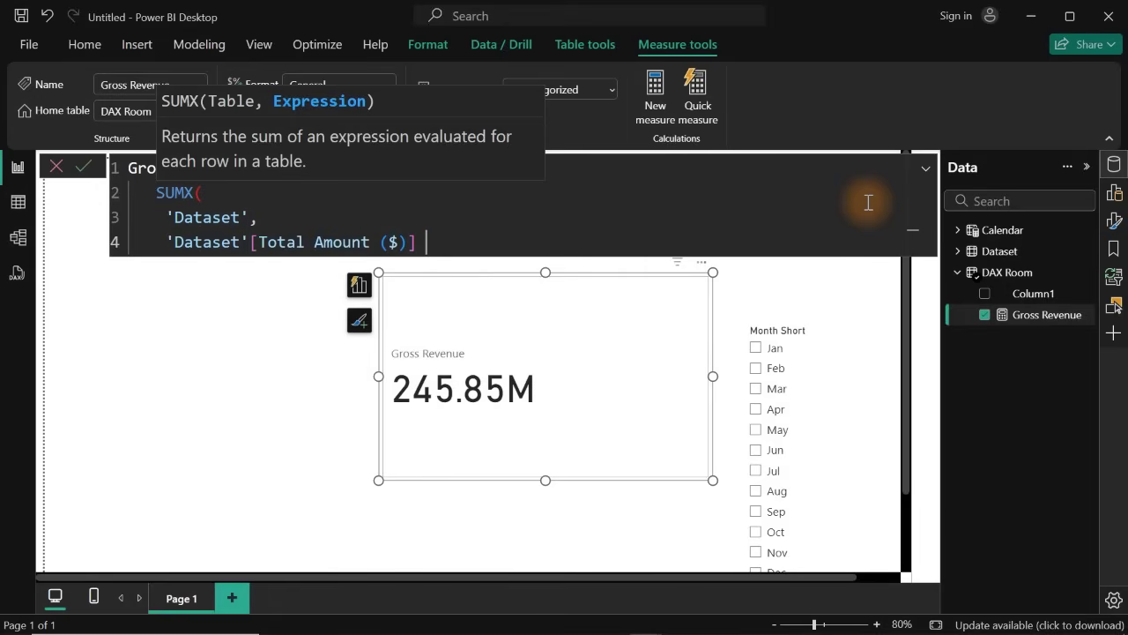
type("+ extr")
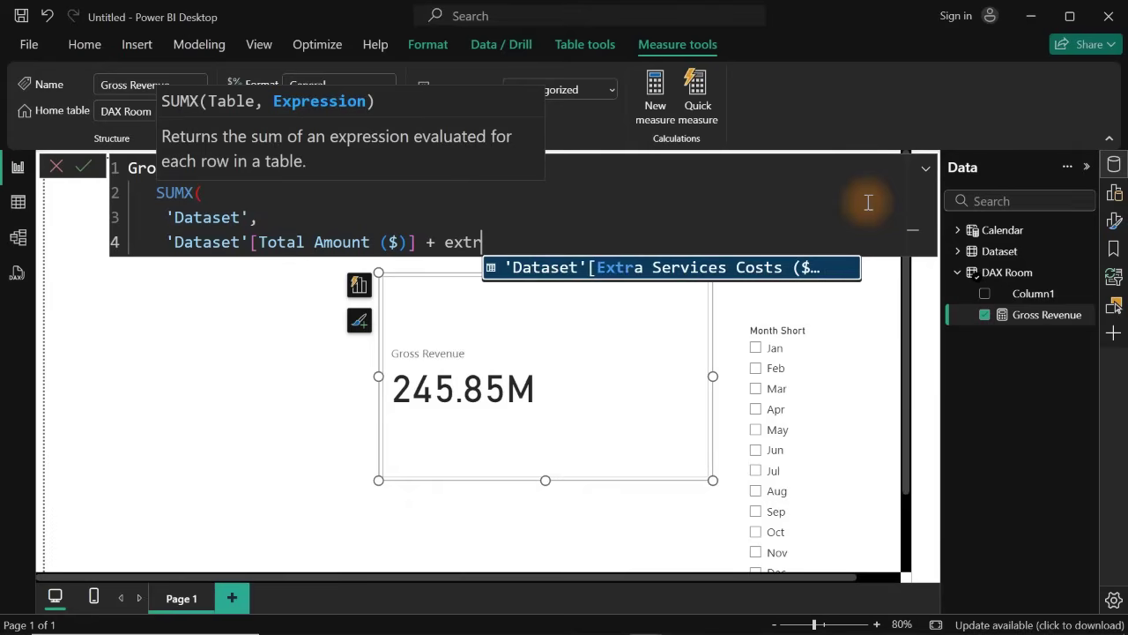
key("Tab")
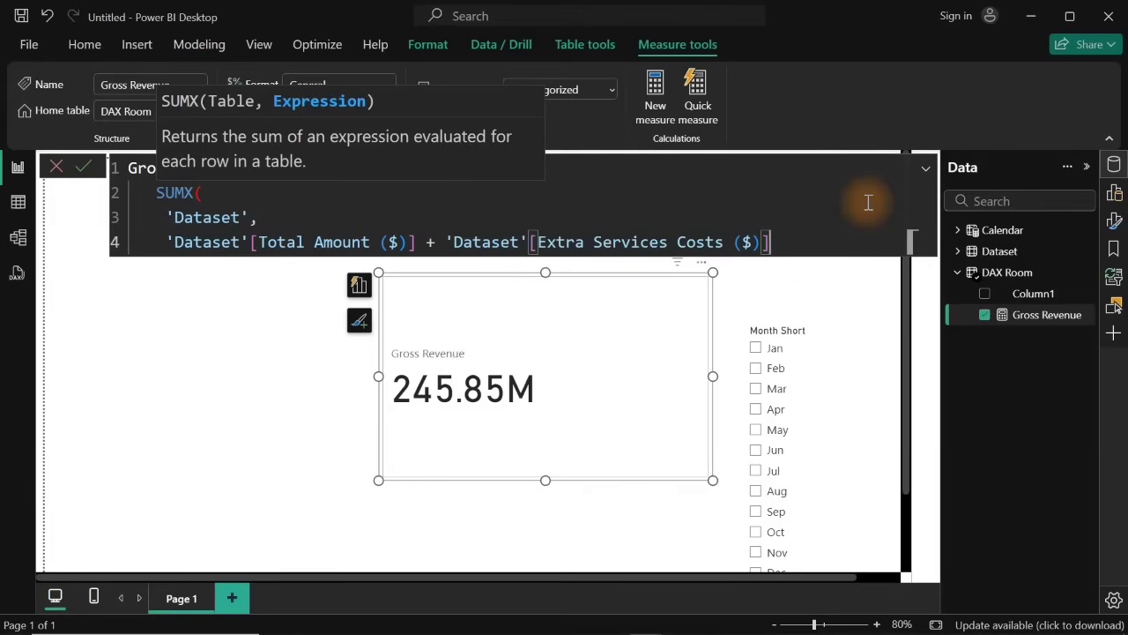
key("Down")
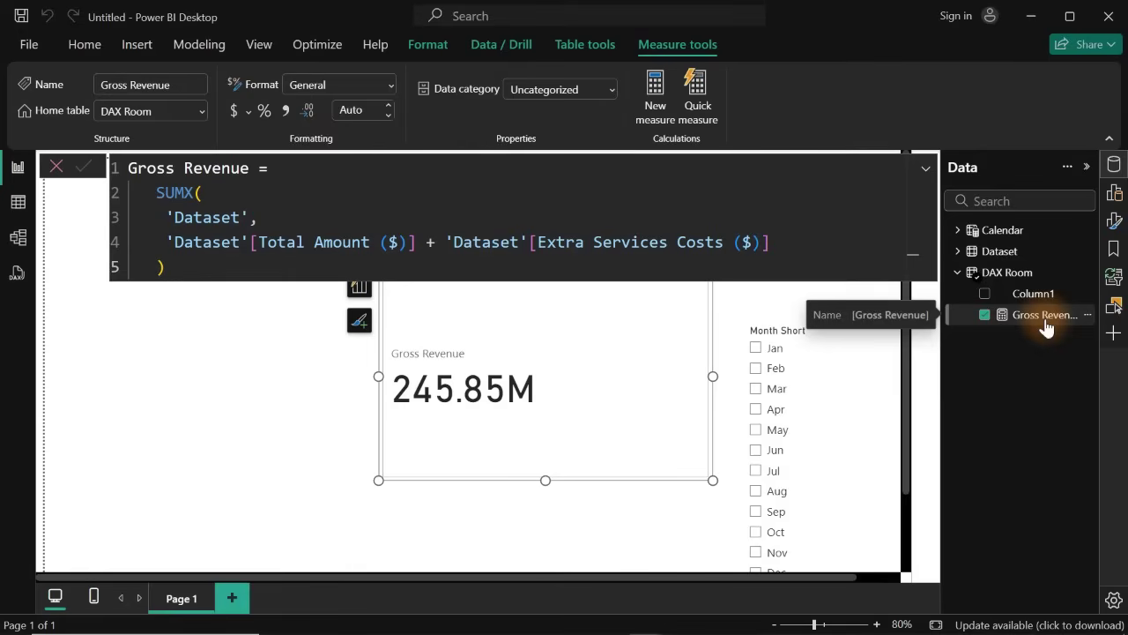
- Filter the report to Feb with the Month Short slicer and format Gross Revenue as dollar currency with 0 decimal places
left_click(778, 372)
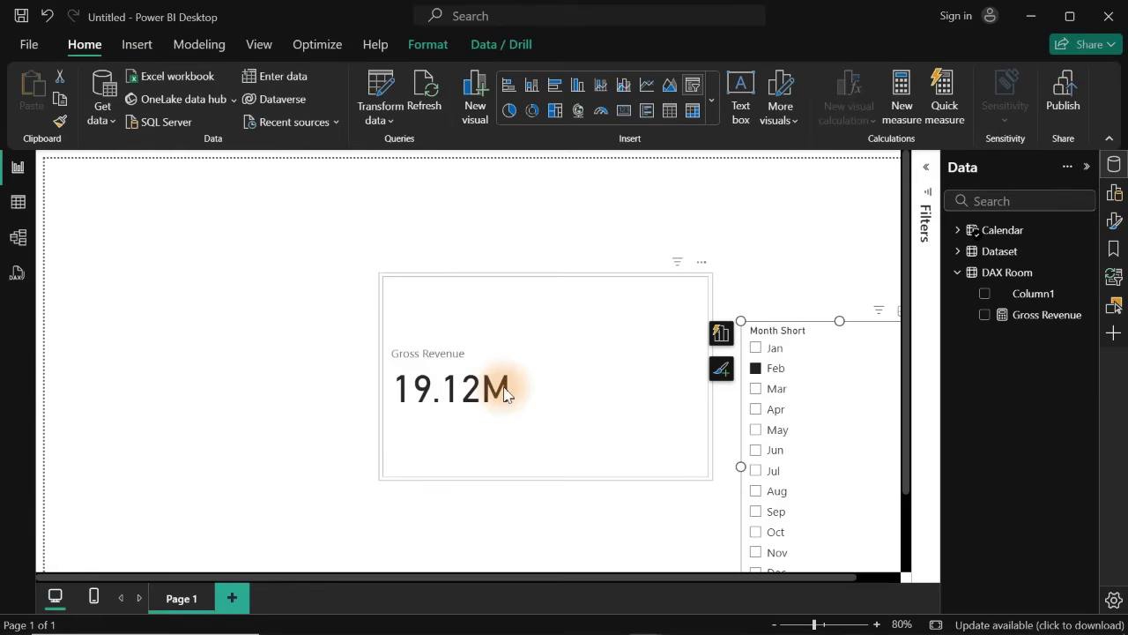
left_click(1024, 314)
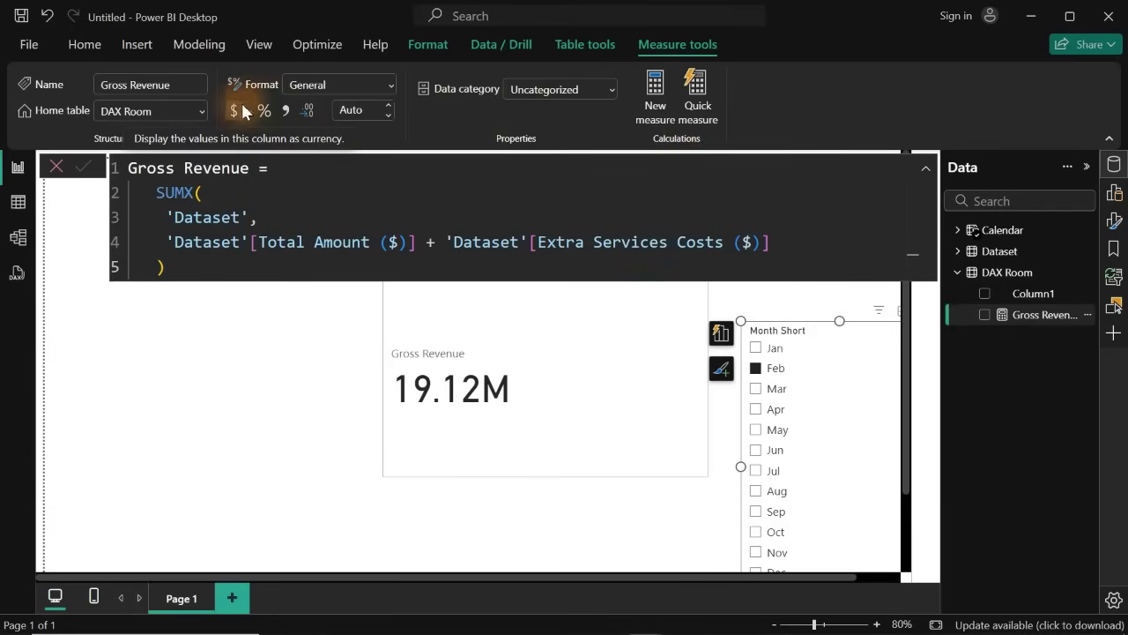
left_click(235, 112)
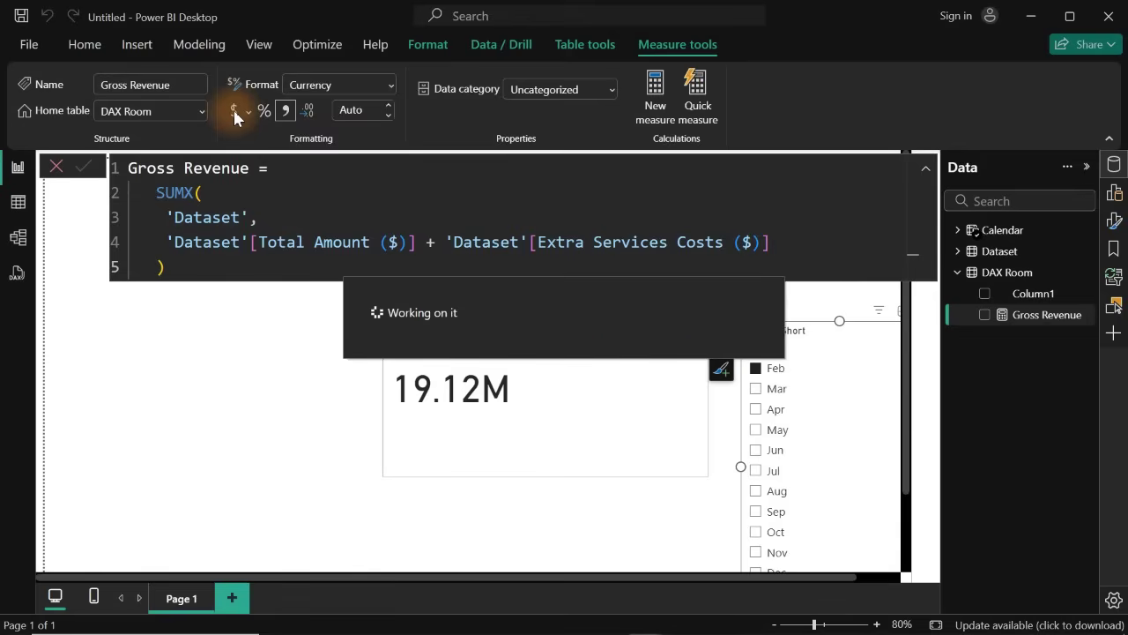
left_click(370, 107)
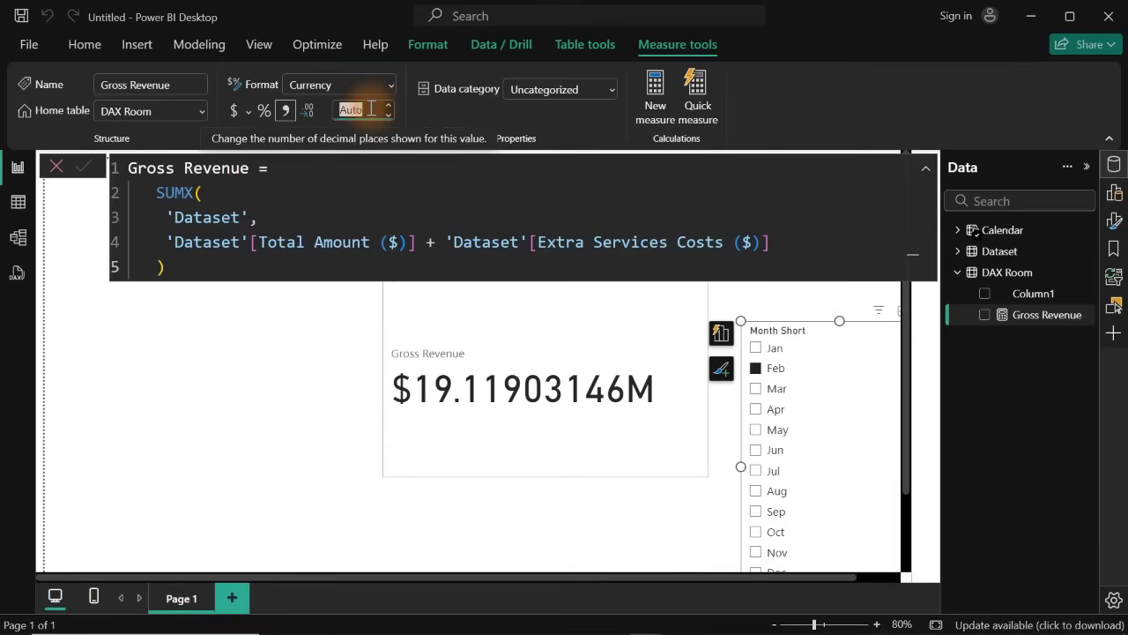
type("0")
key("Return")
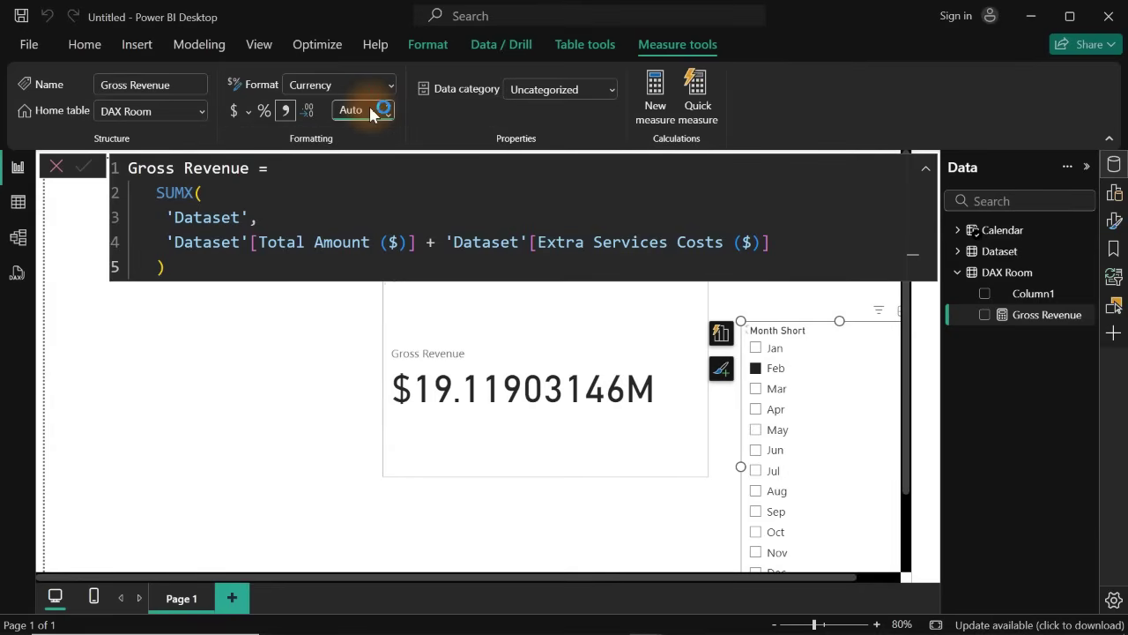
key("Return")
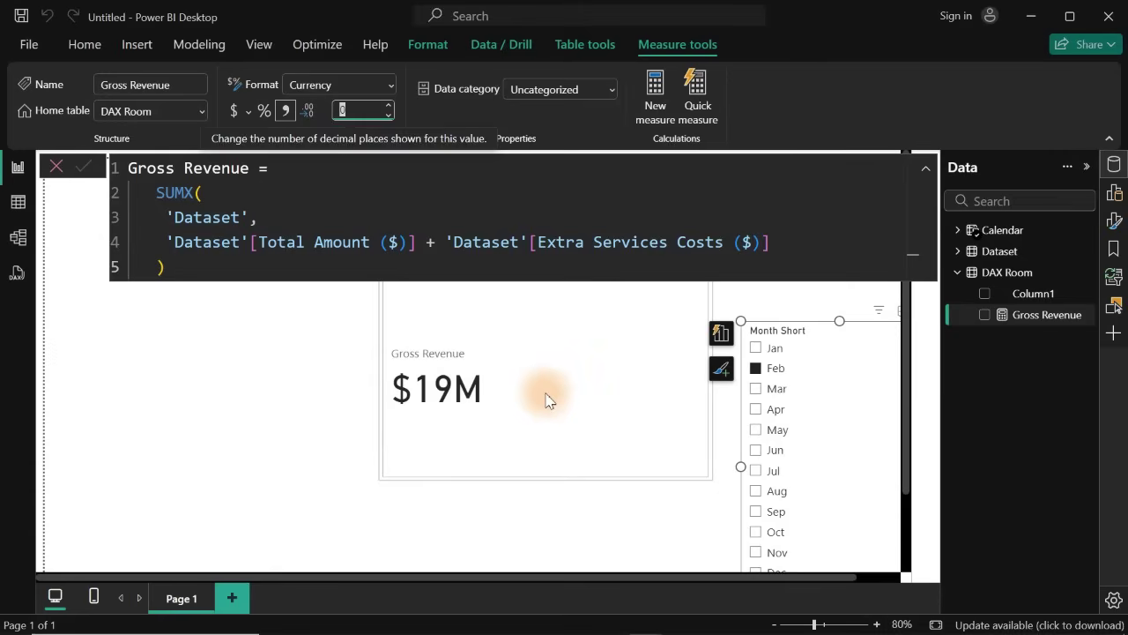
- Set the display units of the Gross Revenue card's callout value to None and close the formatting settings
left_click(600, 315)
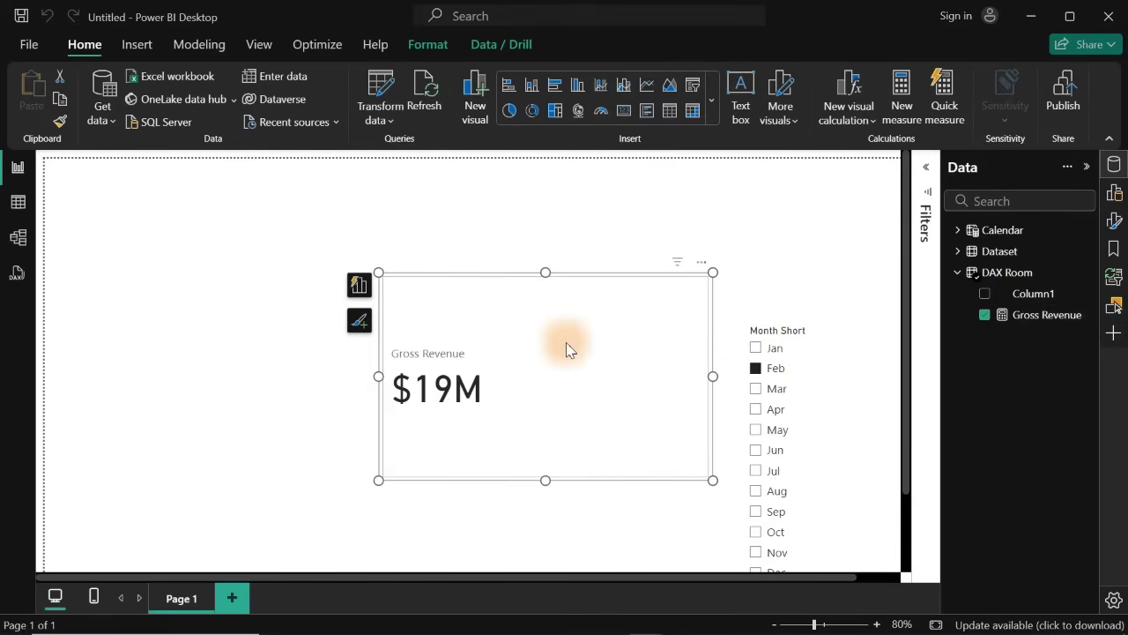
left_click(1116, 221)
left_click(825, 387)
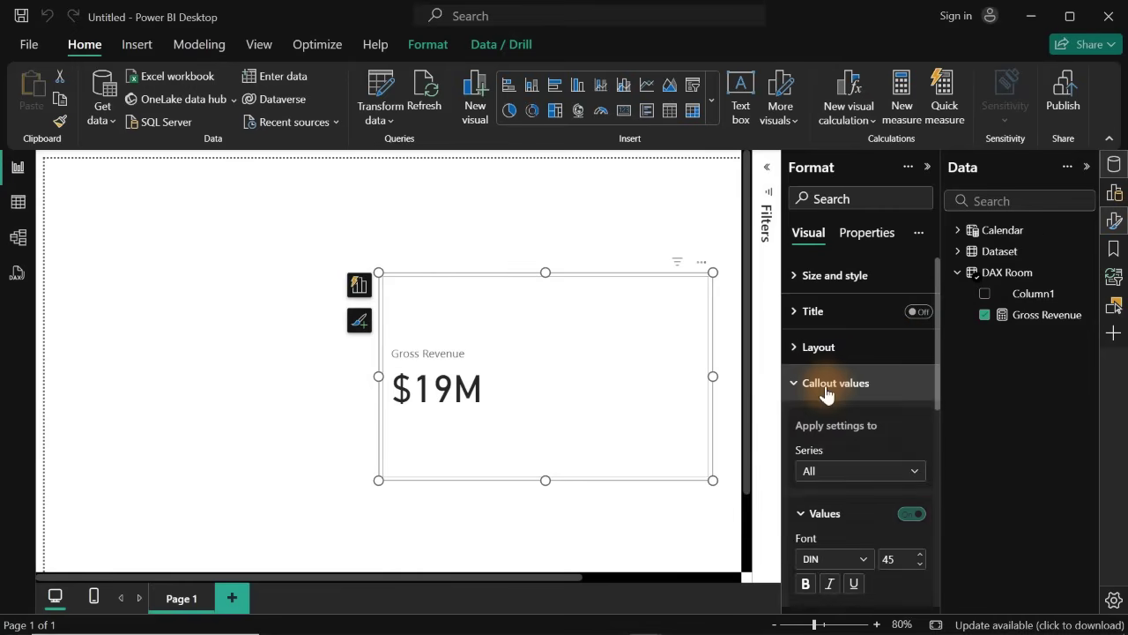
left_click(869, 472)
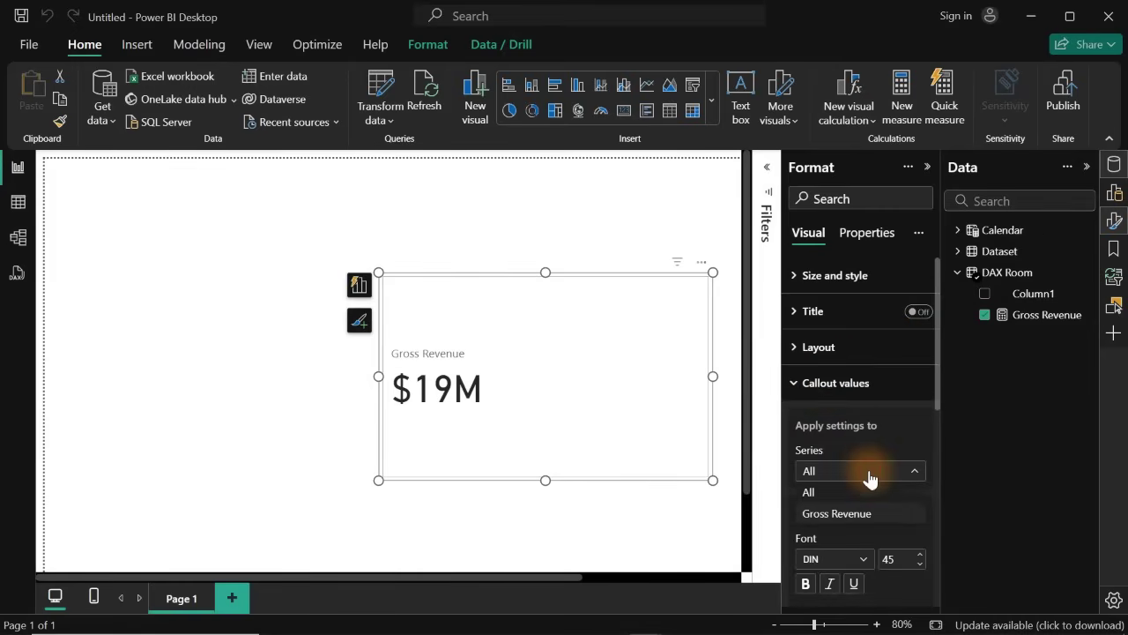
left_click(839, 520)
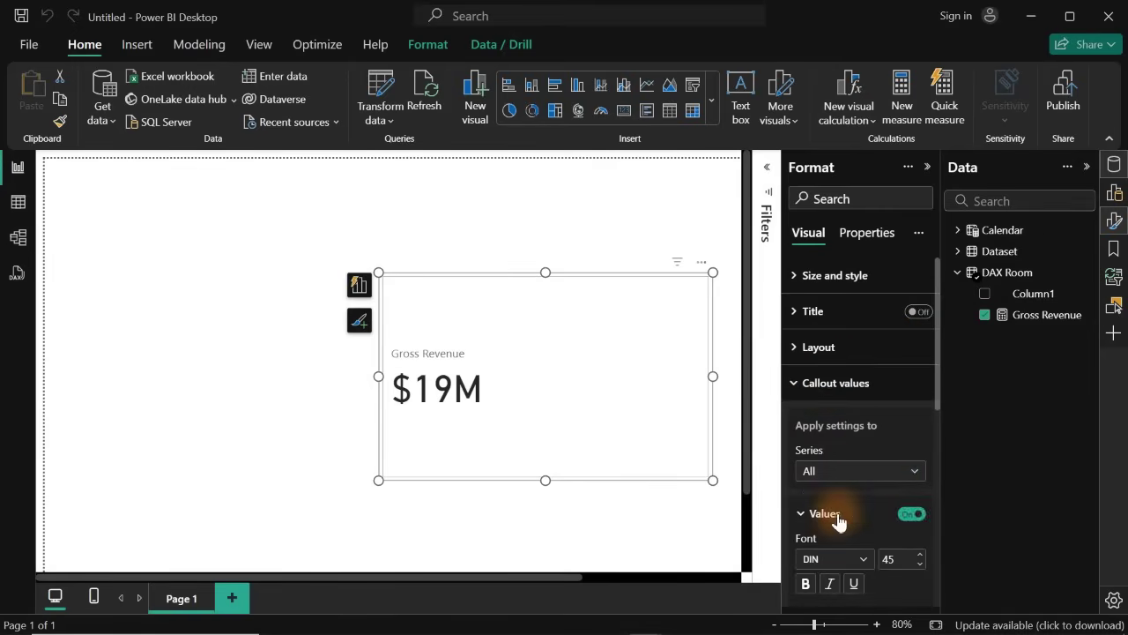
left_click_drag(937, 357, 937, 499)
left_click(872, 446)
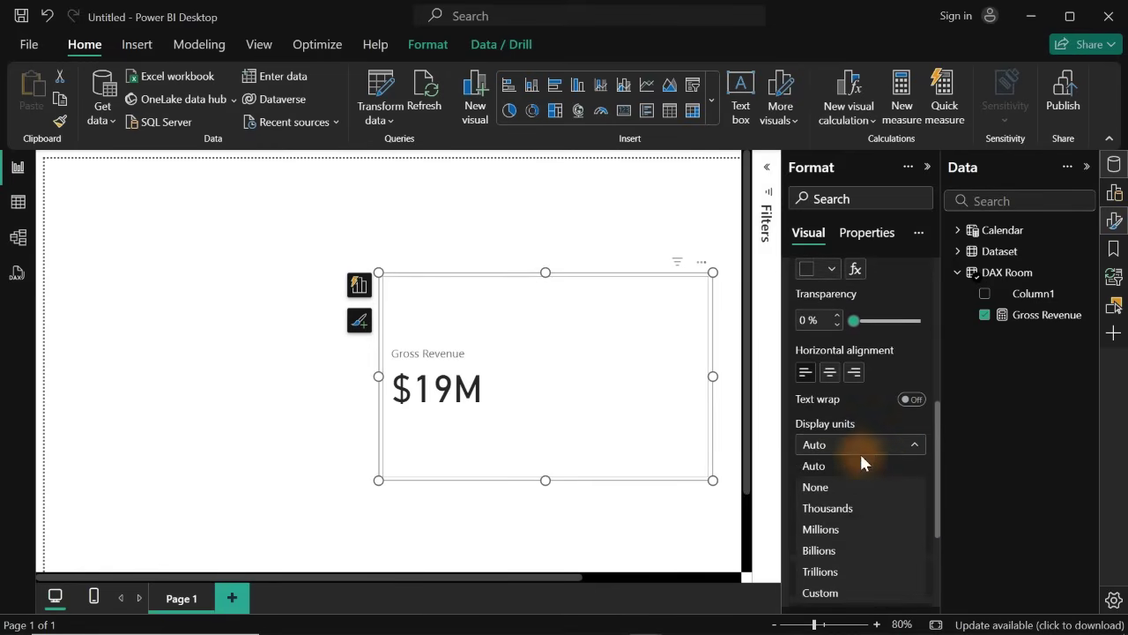
left_click(830, 487)
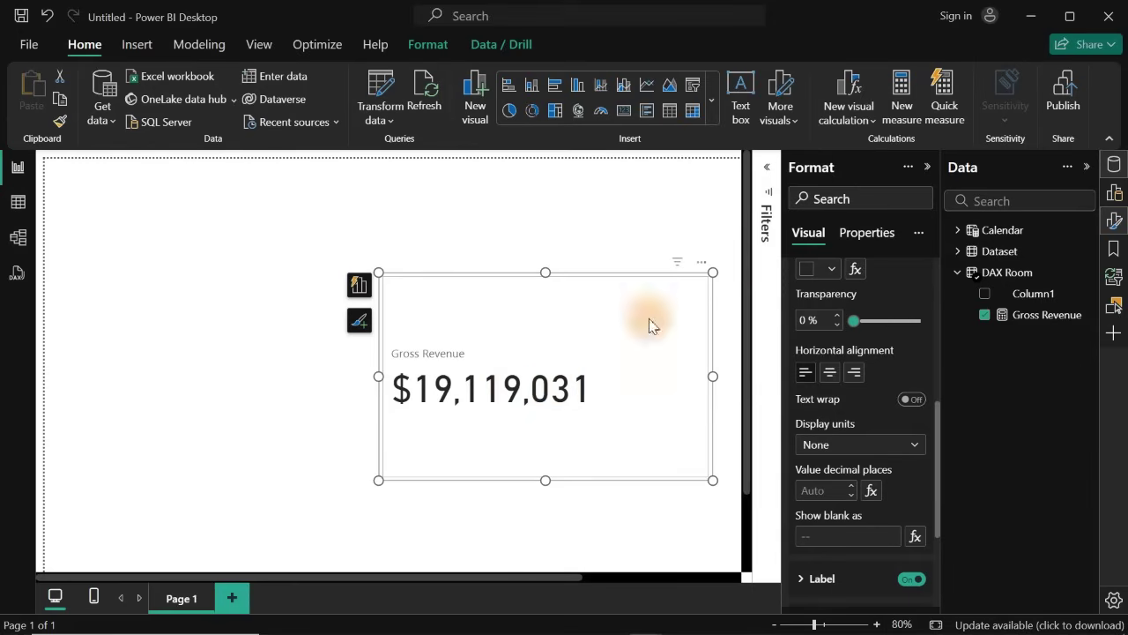
left_click(1114, 220)
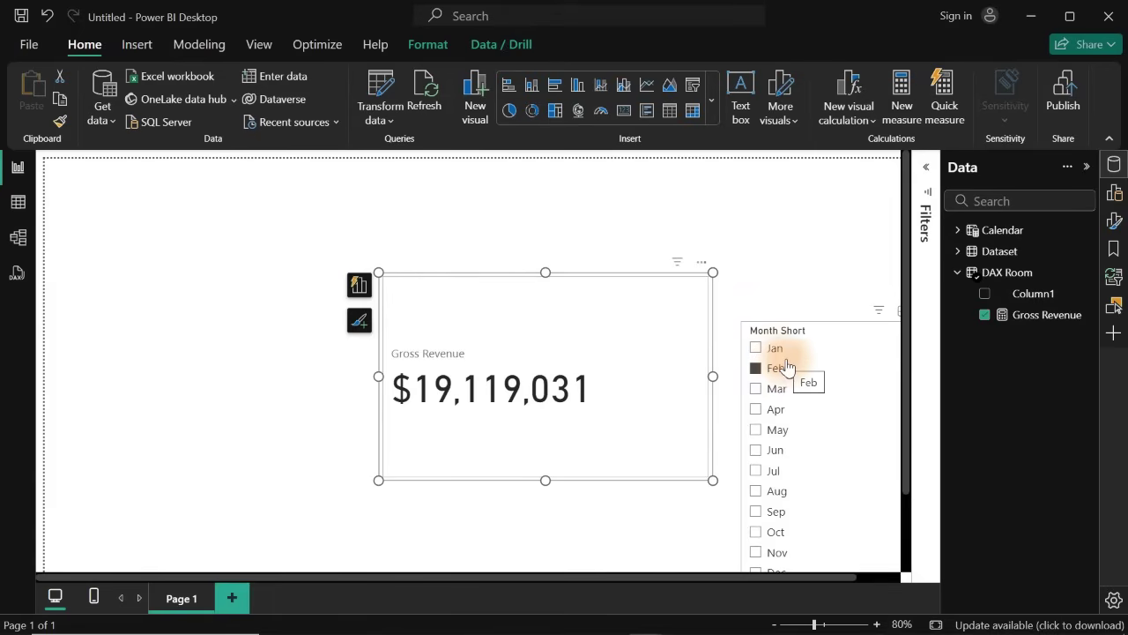
- Create a new measure in the DAX Room table and name it LM Gross Revenue in its formula
right_click(1039, 315)
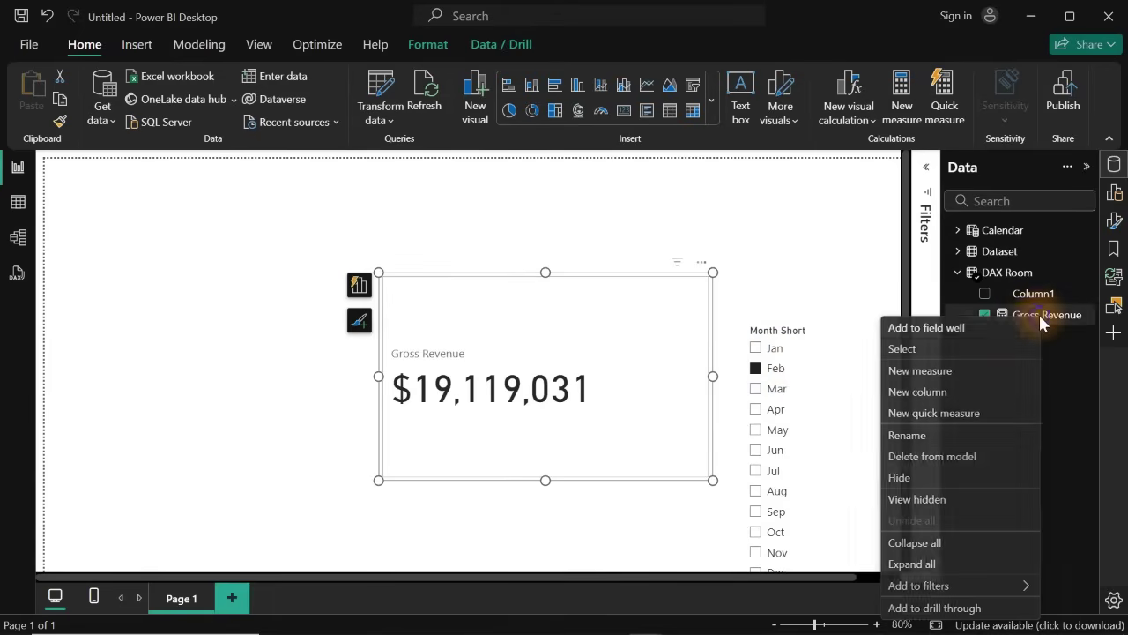
left_click(927, 371)
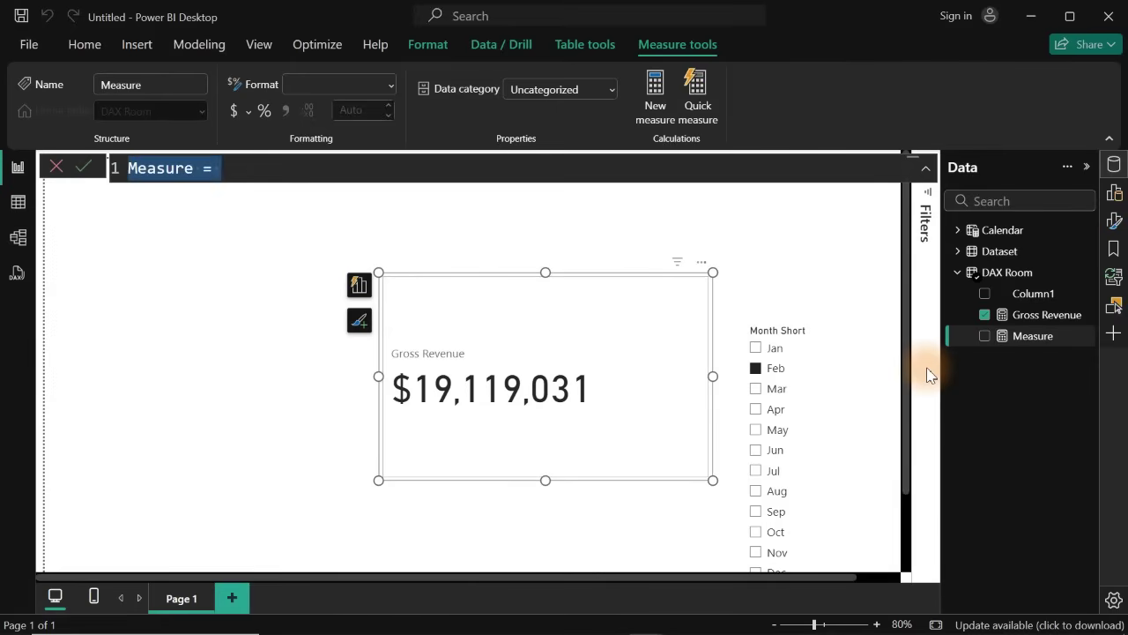
type("P")
key("BackSpace")
type("LM")
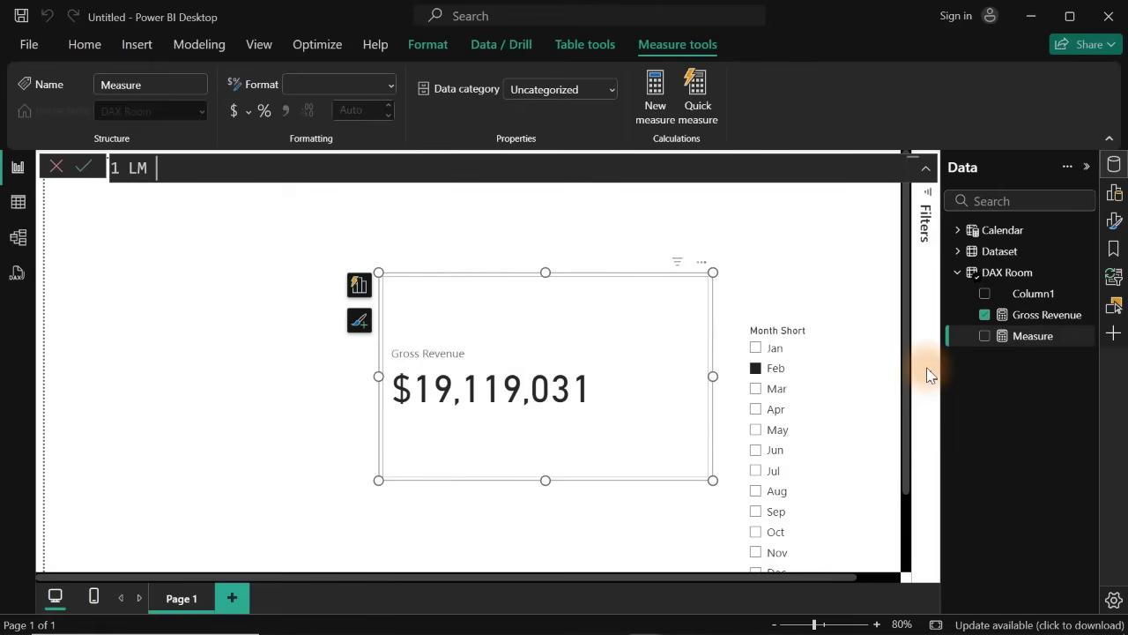
type(" Gross Revenue ")
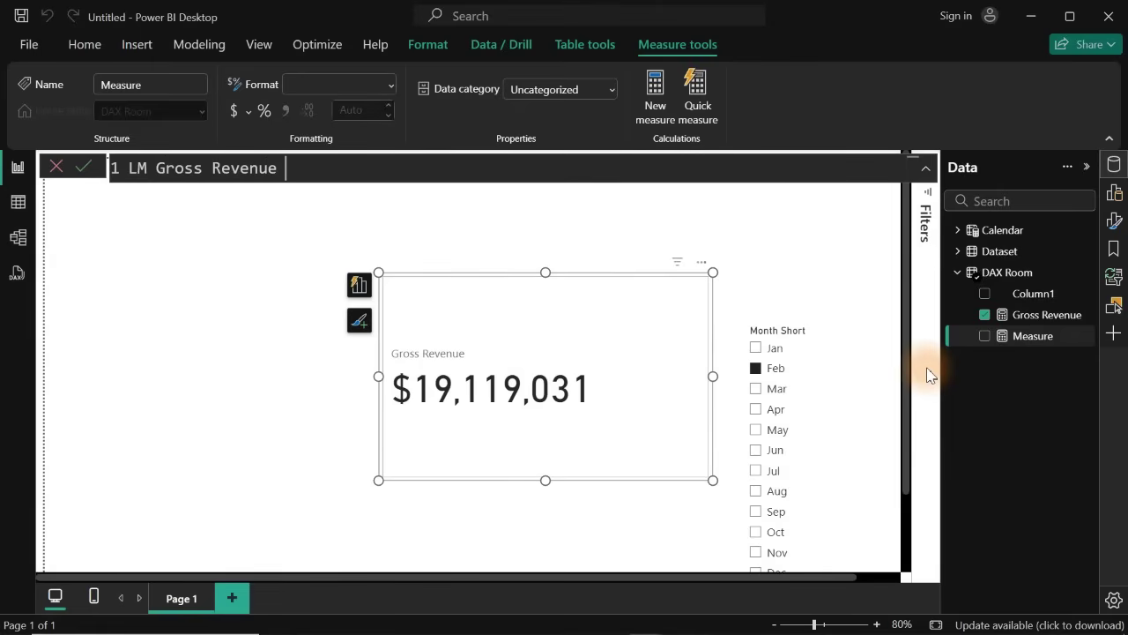
type("=")
- Begin the measure's expression on a new line with CALCULATE, using [Gross Revenue] as its first argument
key("shift+Return")
type("cal")
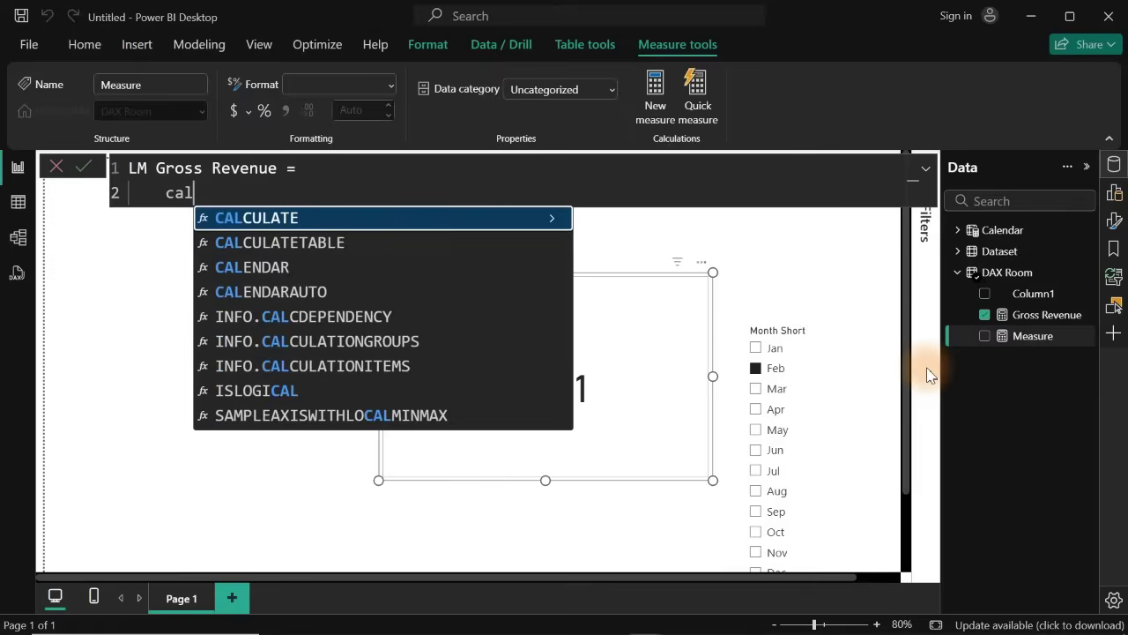
key("Tab")
key("shift+Return")
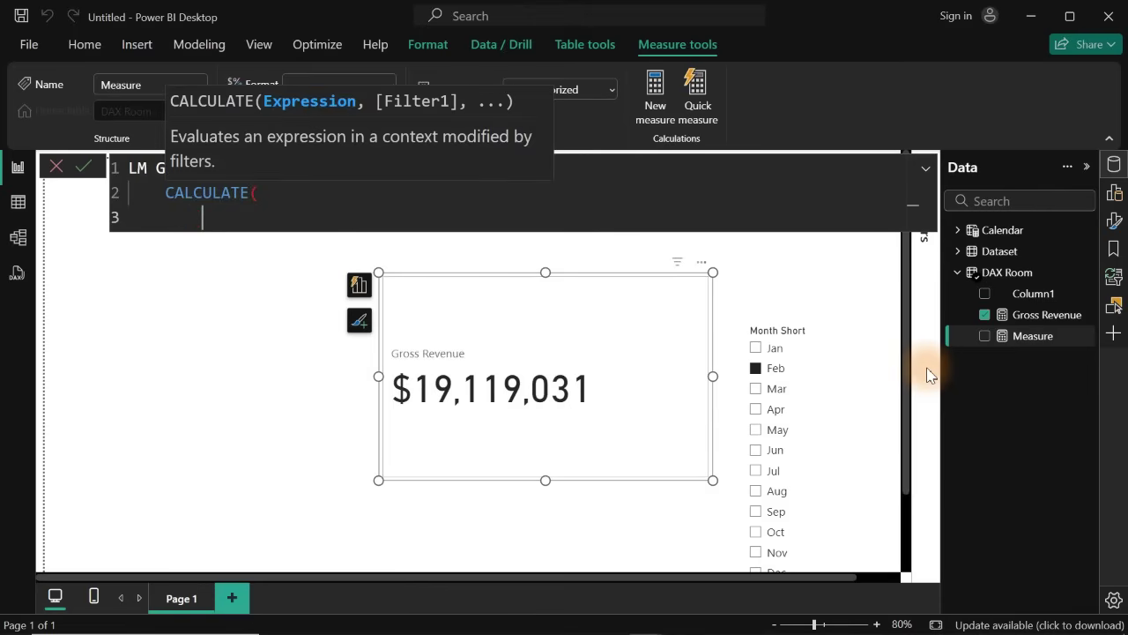
type("[")
key("Tab")
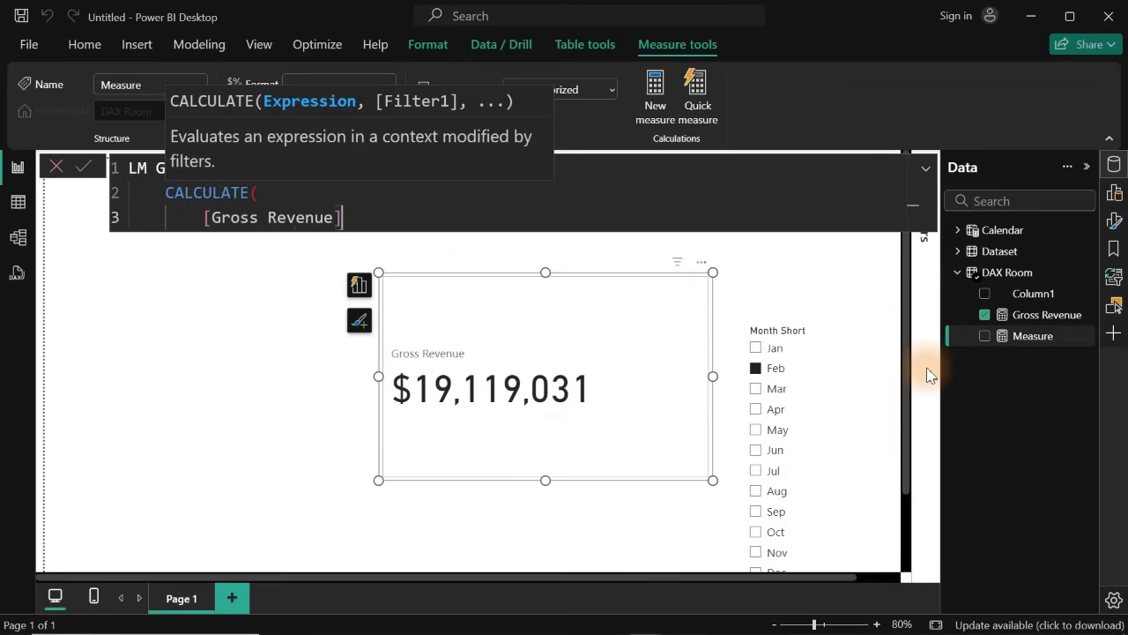
type(",")
key("shift+Return")
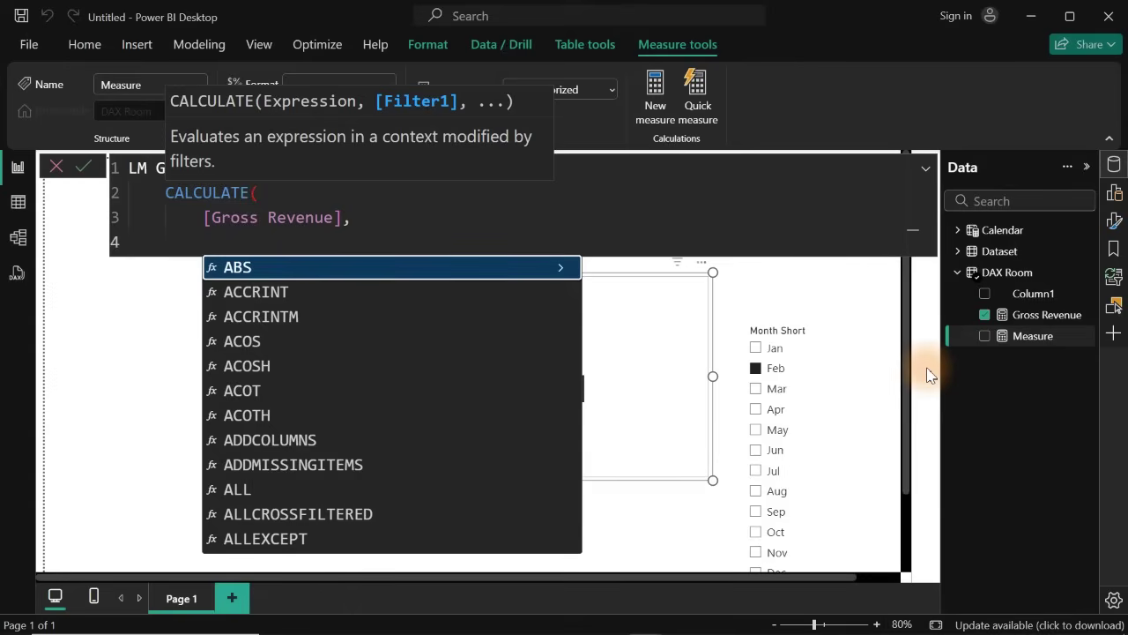
- Add DATEADD as the CALCULATE filter with 'Calendar'[Date] as its dates argument
type("datea")
key("Tab")
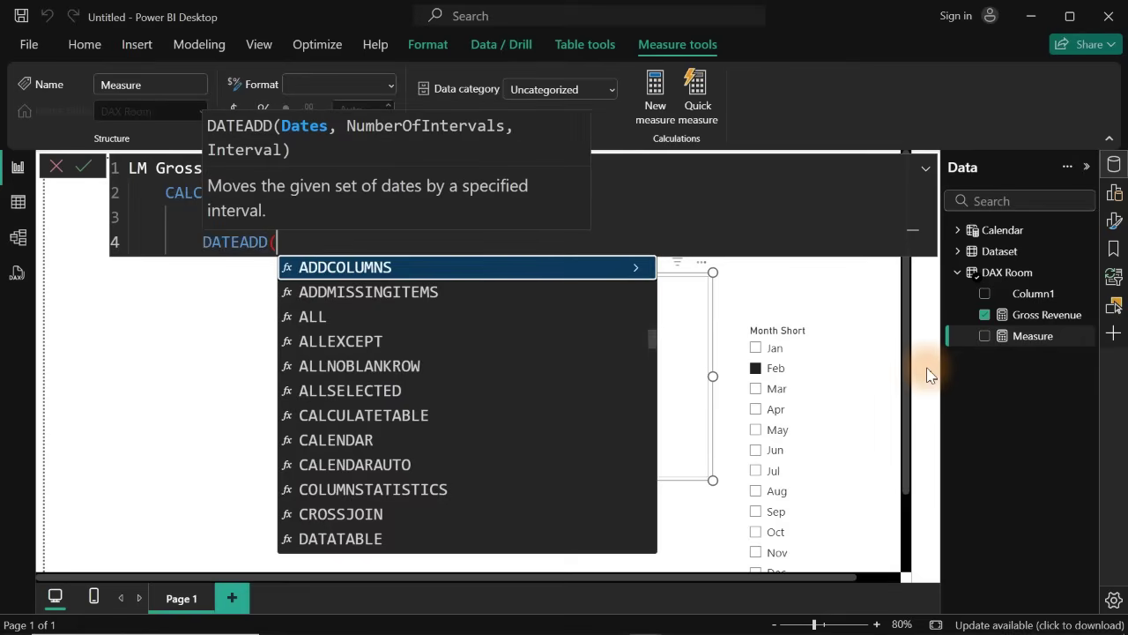
type("date")
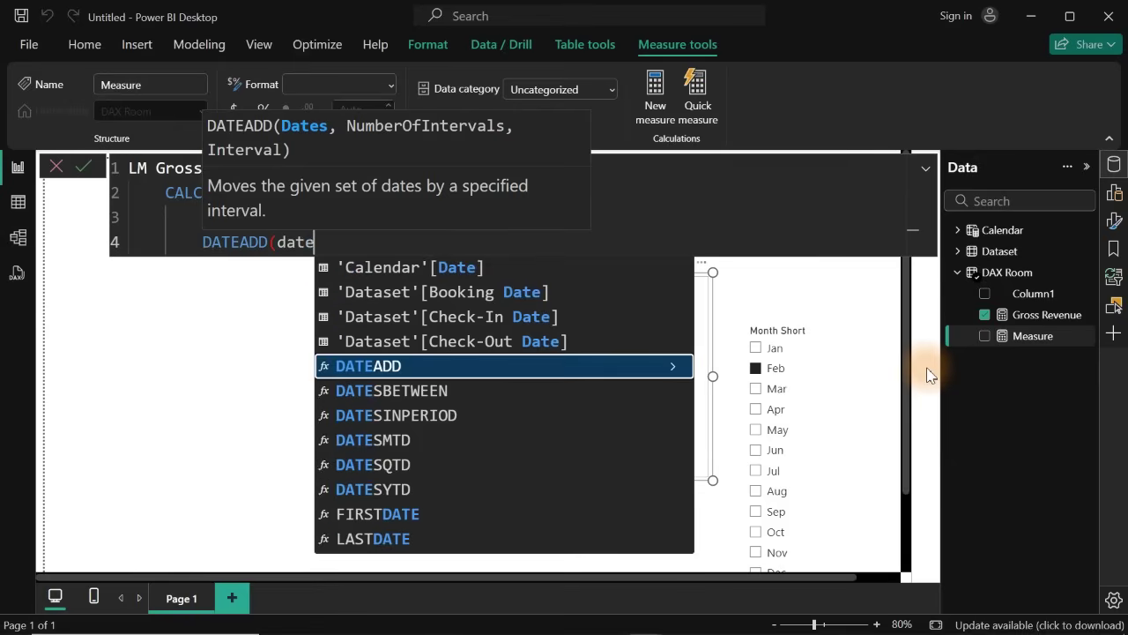
key("Up")
key("Up")
key("Up")
key("Up")
key("Tab")
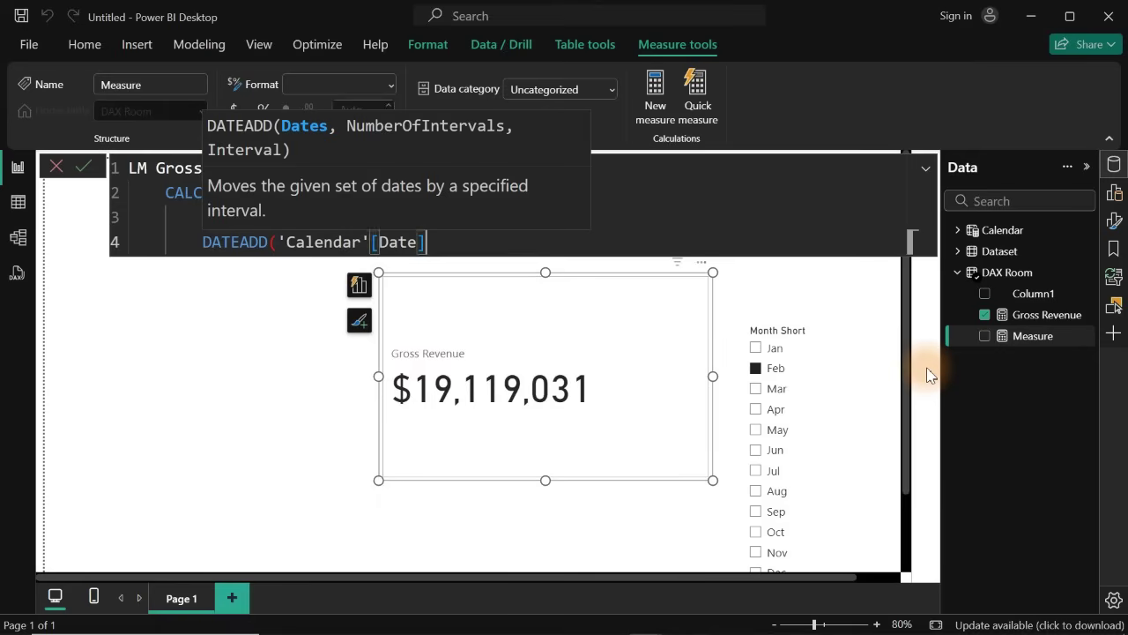
- Complete DATEADD with an interval of -1 MONTH, close CALCULATE on its own line and commit the LM Gross Revenue measure
type(",-")
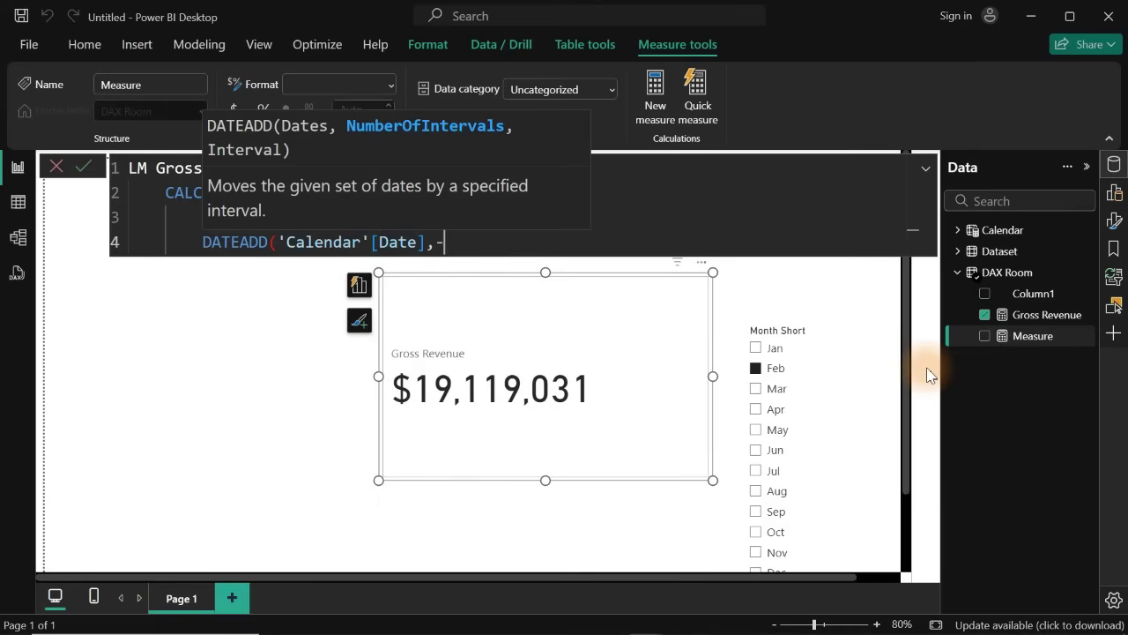
type("1,")
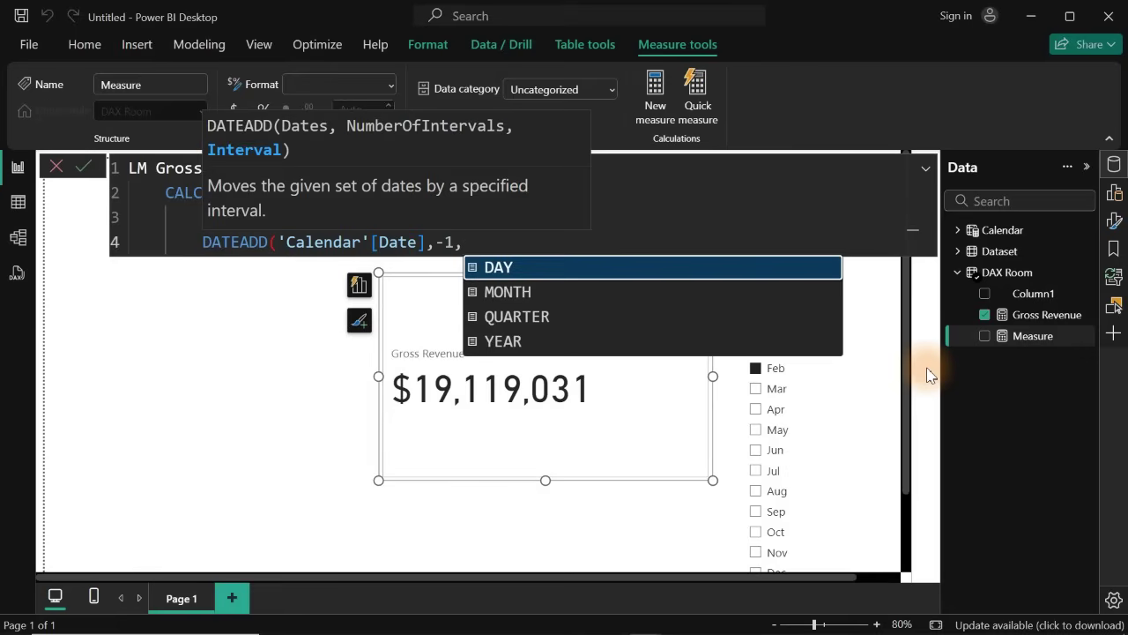
key("Down")
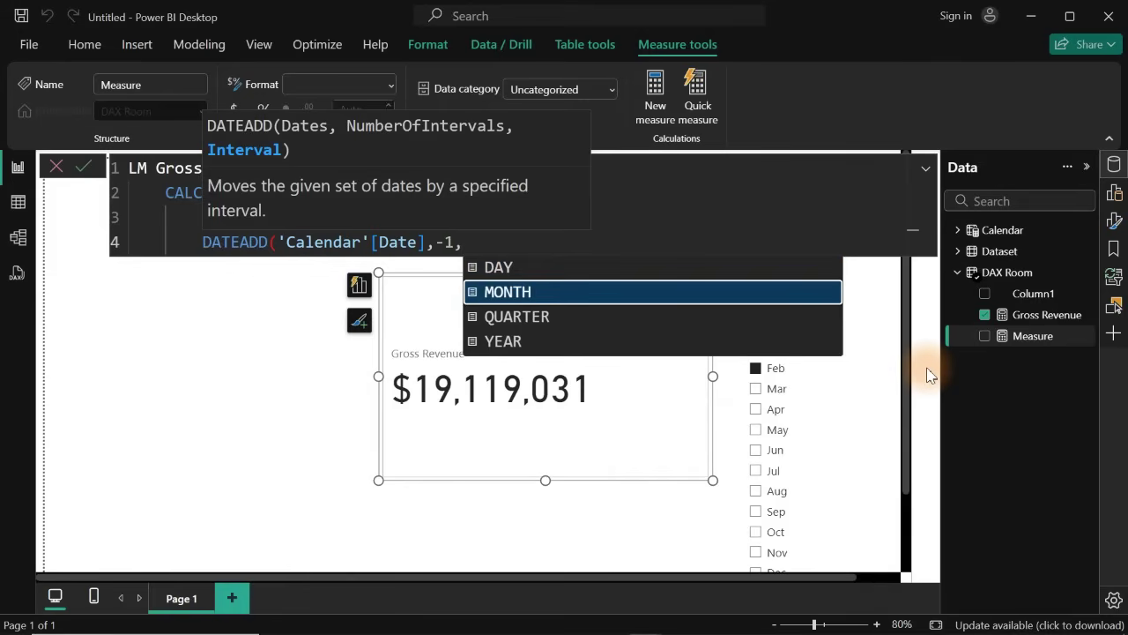
key("Tab")
type(")")
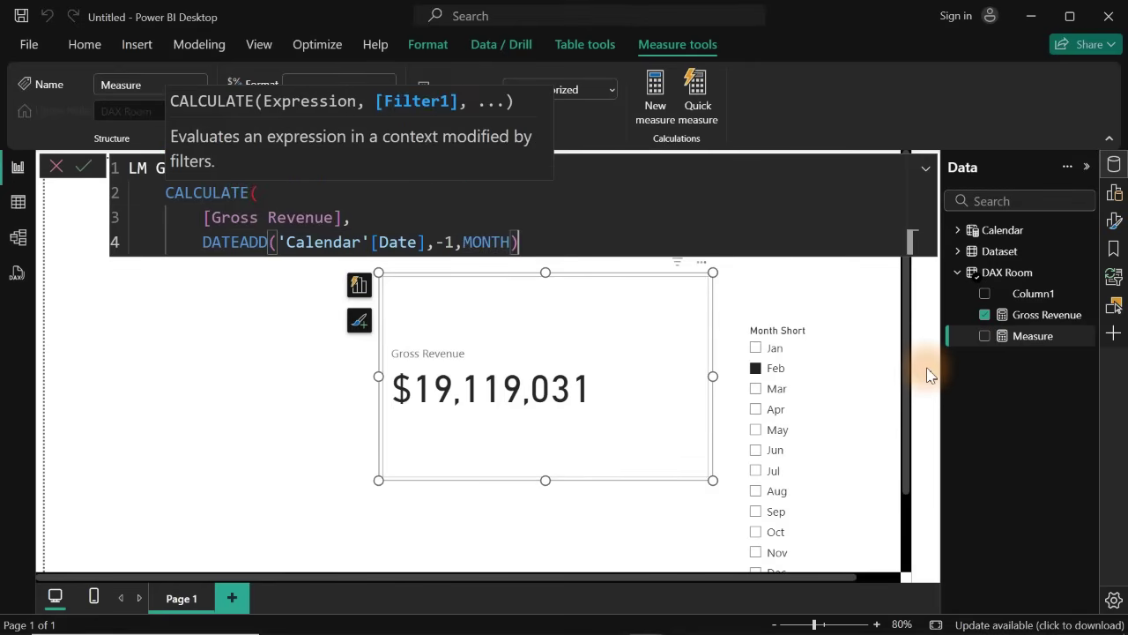
key("shift+Return")
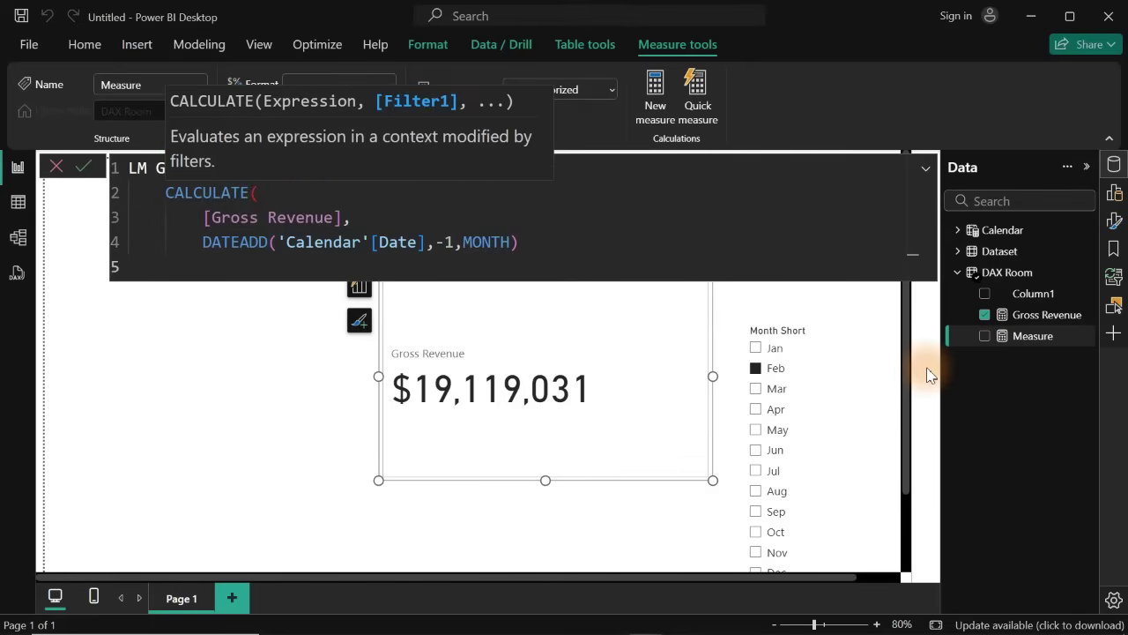
type(")")
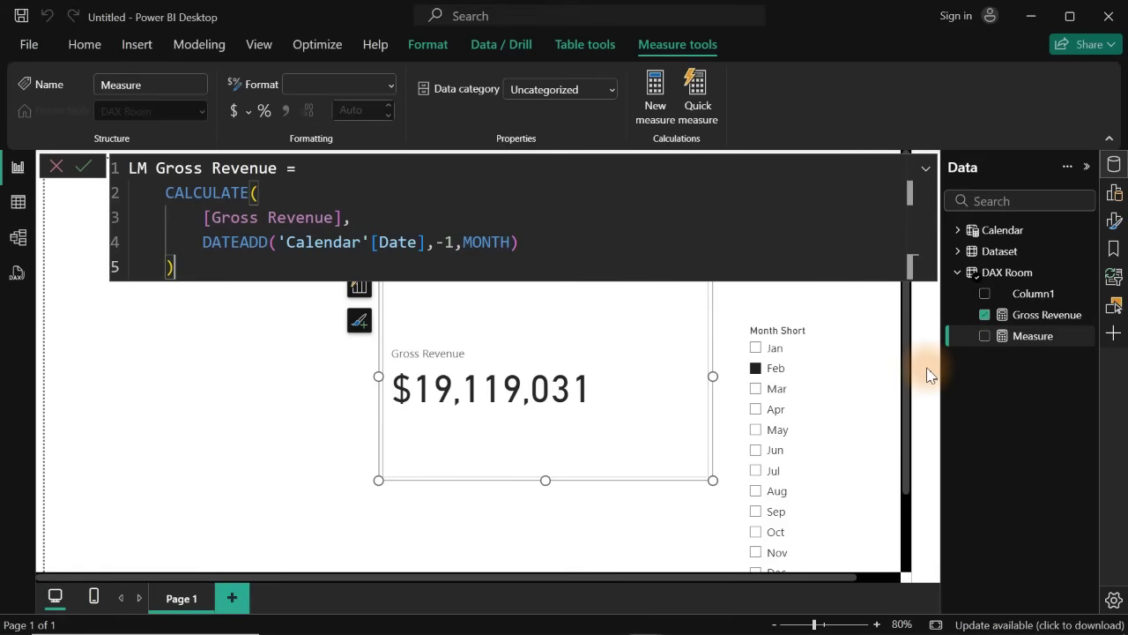
key("Return")
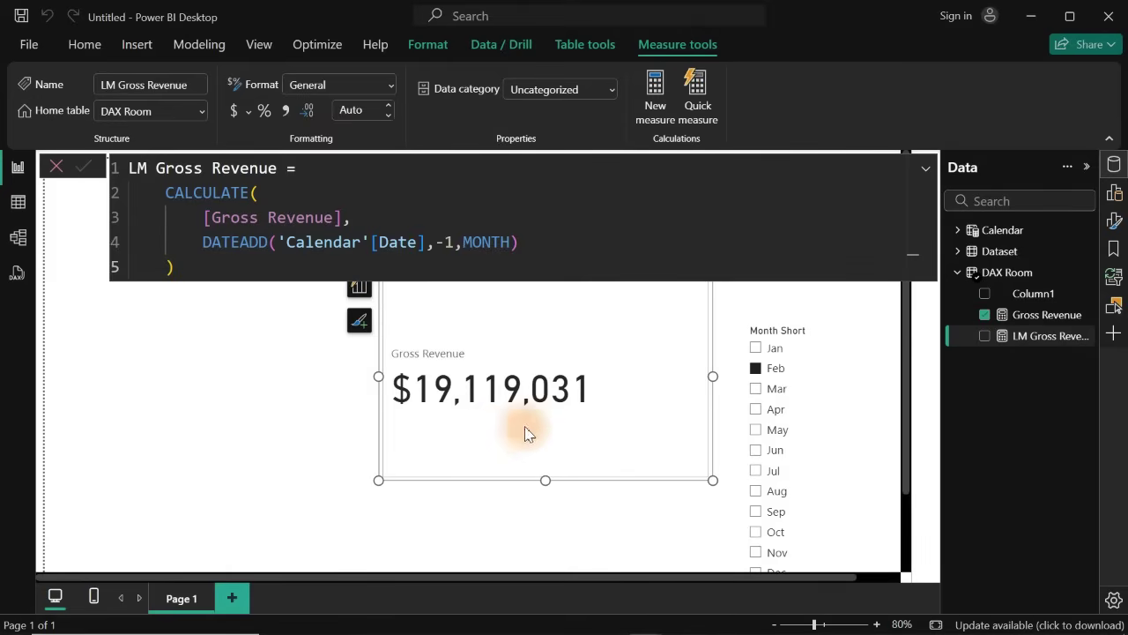
- Move the Gross Revenue card slightly down and to the left on the page, clear of the formula
left_click_drag(539, 413, 517, 449)
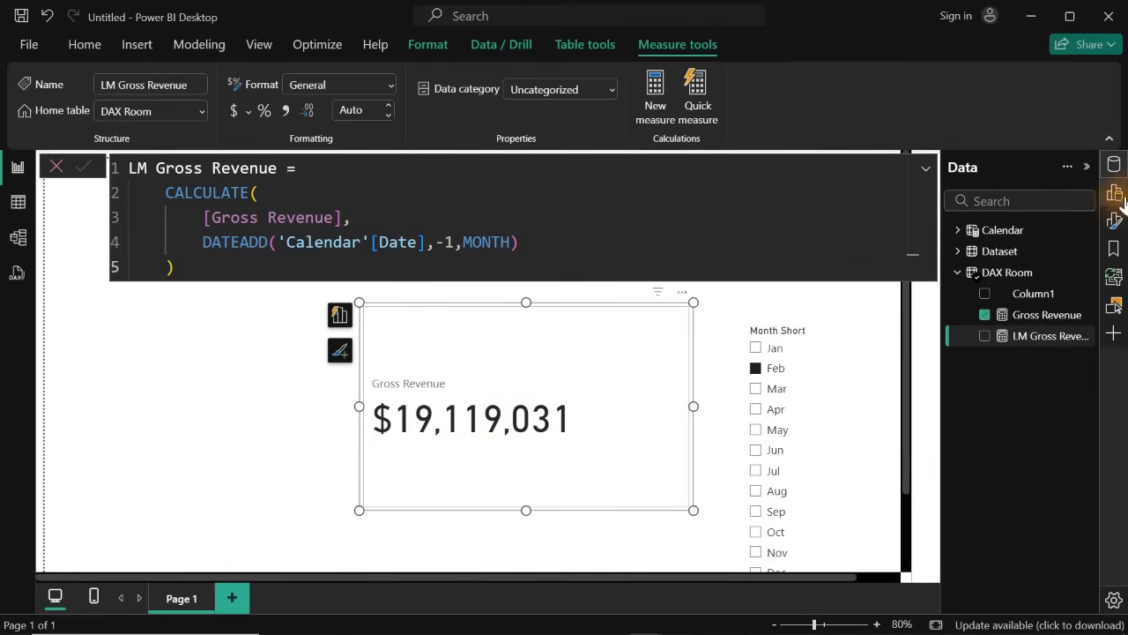
left_click(1114, 169)
left_click(1115, 191)
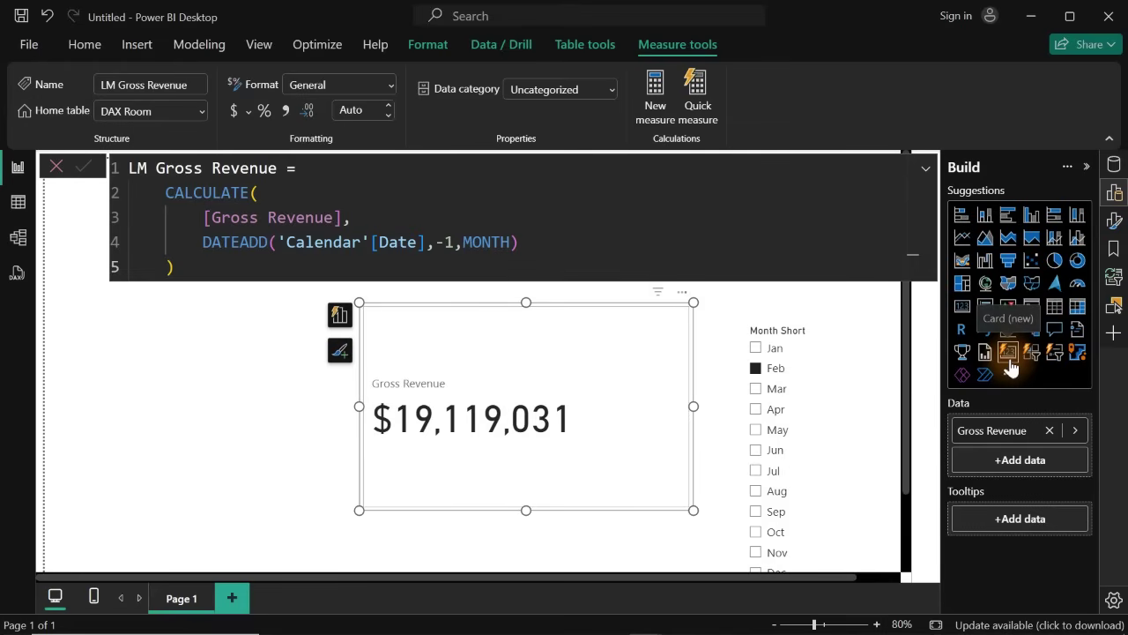
left_click(1114, 189)
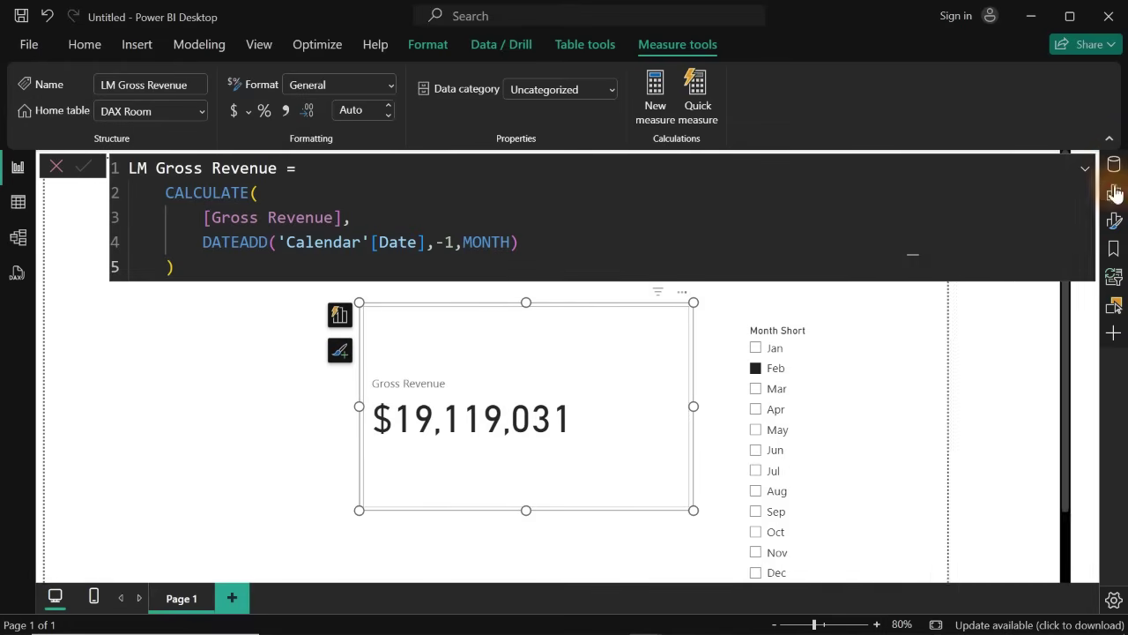
left_click(1114, 169)
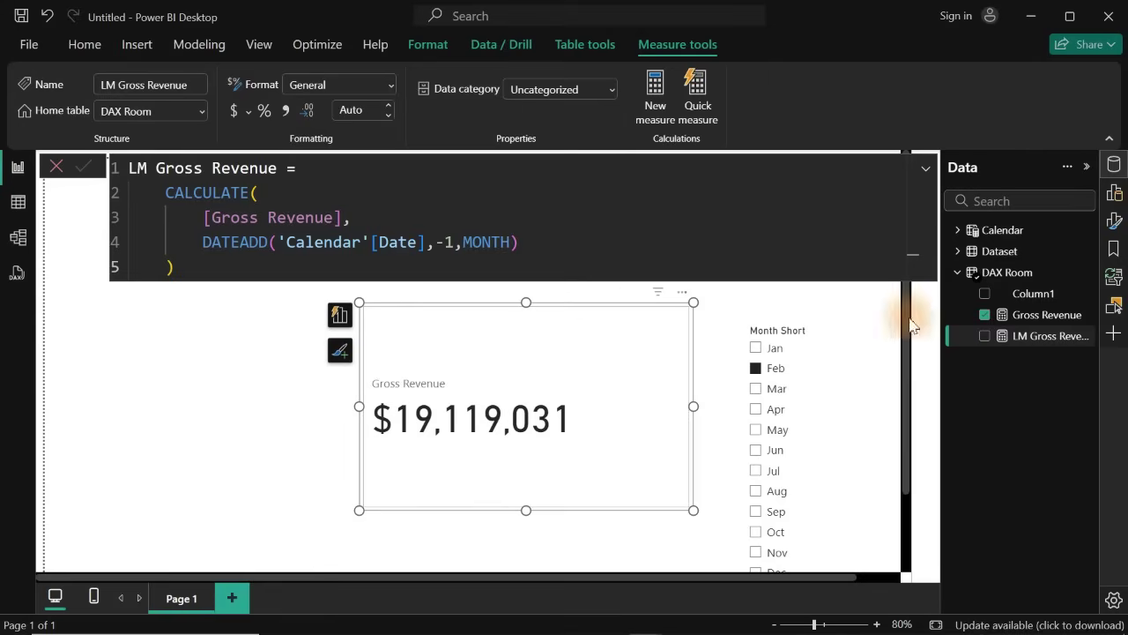
left_click(1114, 192)
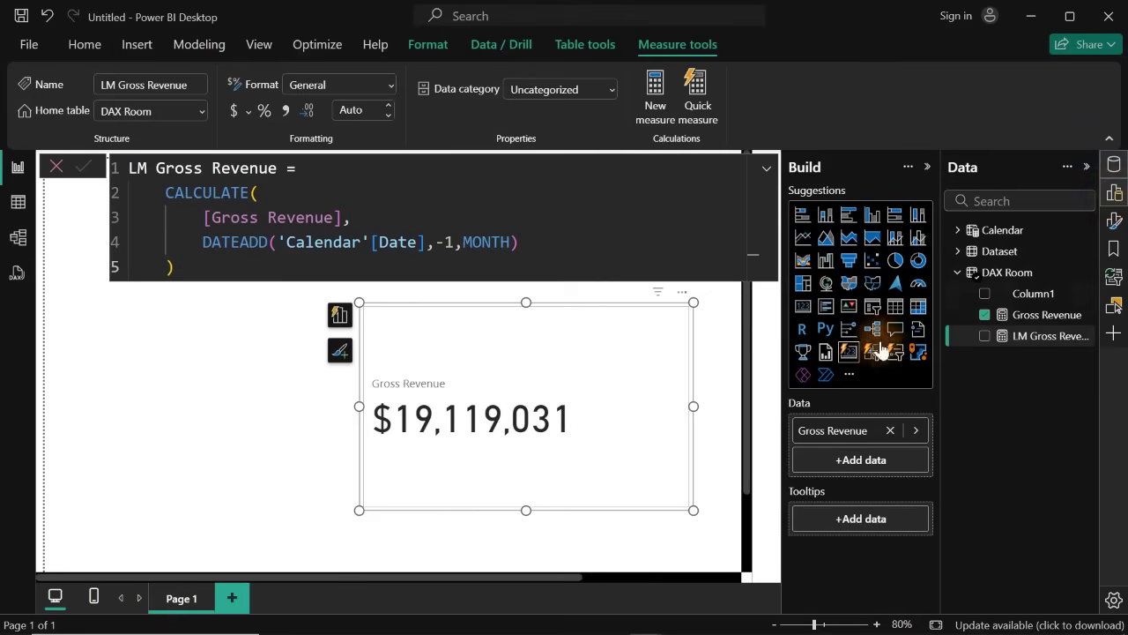
left_click(1114, 193)
- Add the LM Gross Revenue measure as a reference label for the Gross Revenue series on the card
left_click(1114, 224)
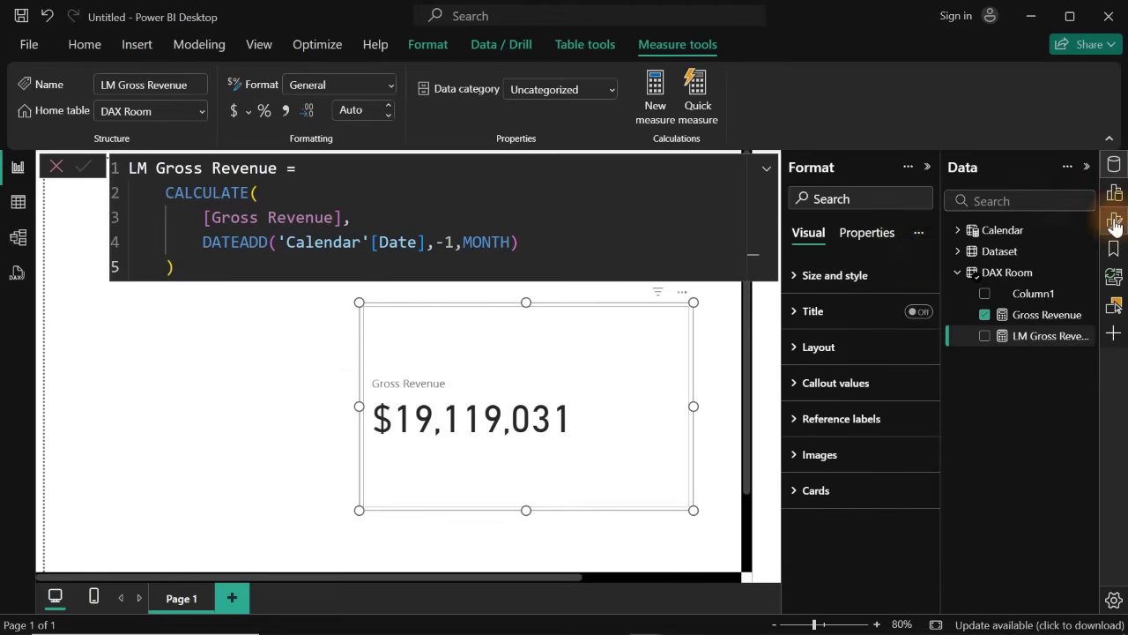
left_click(824, 428)
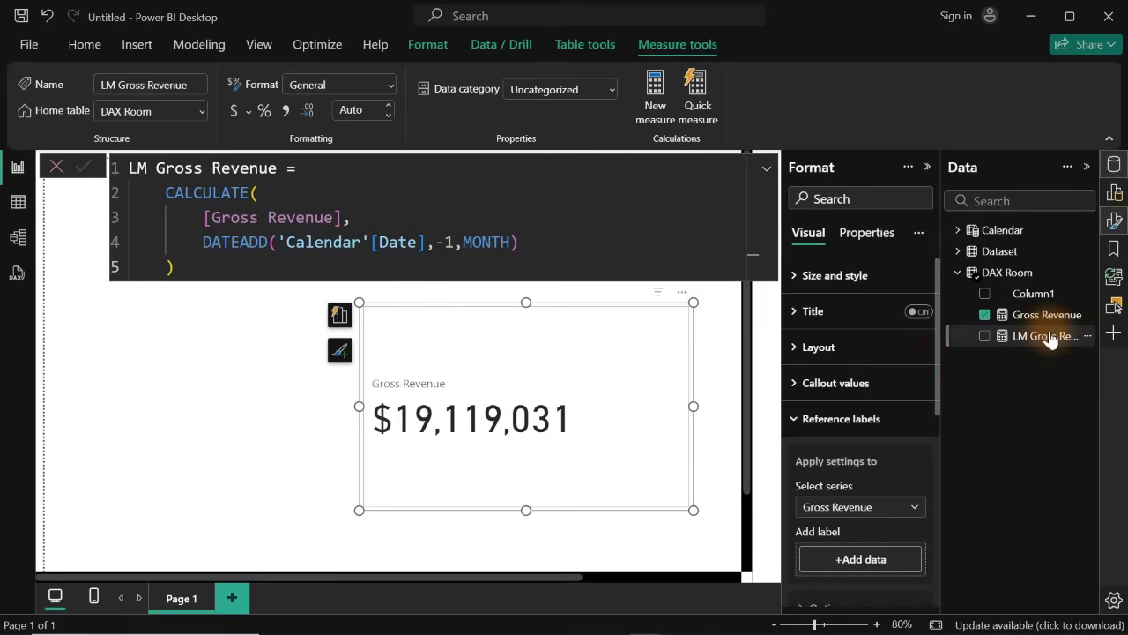
left_click_drag(1049, 336, 859, 558)
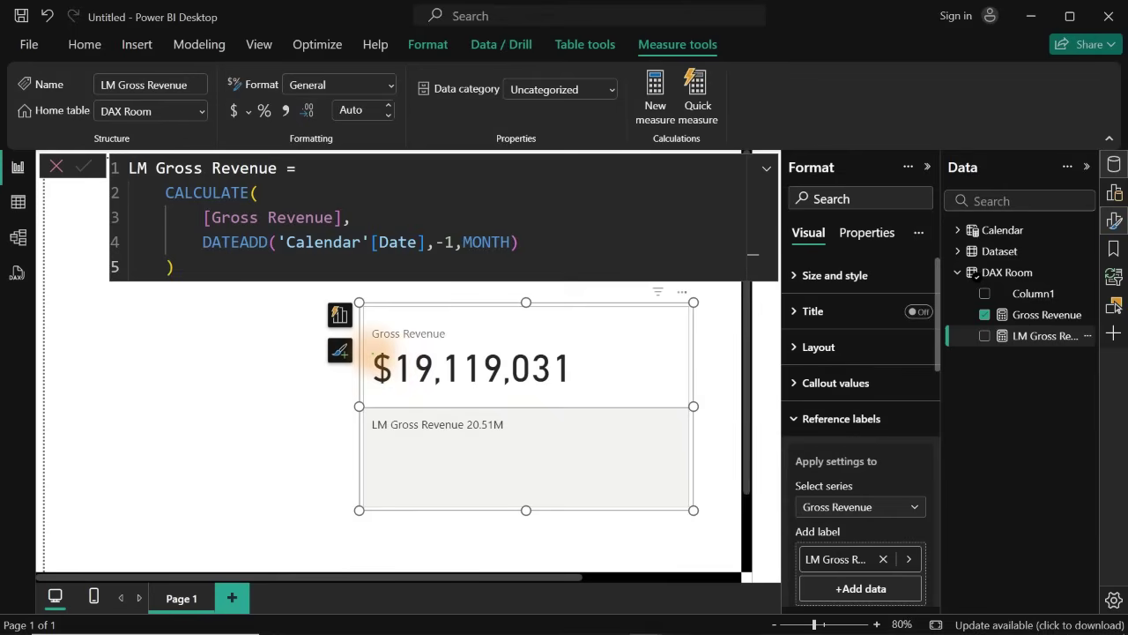
left_click_drag(367, 344, 599, 395)
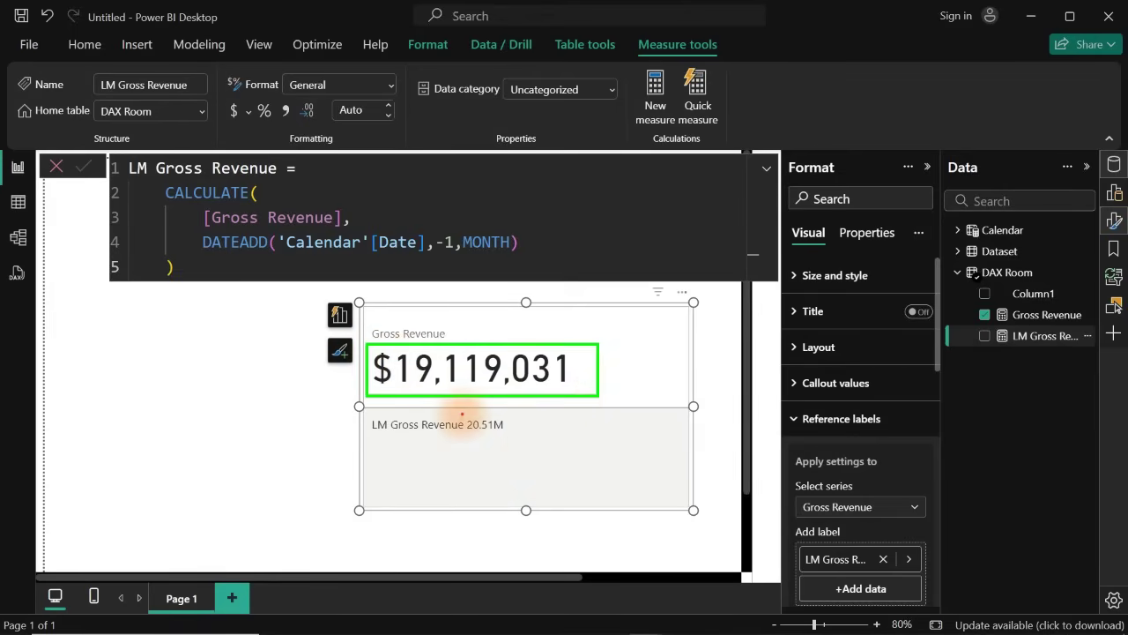
left_click_drag(461, 414, 526, 434)
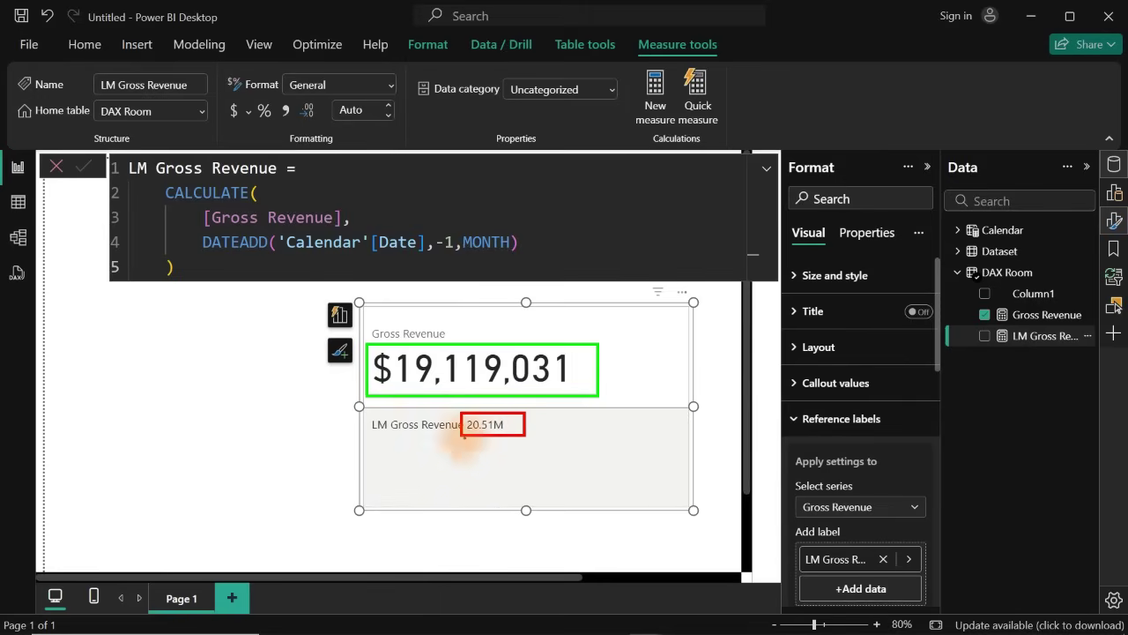
left_click_drag(386, 413, 465, 439)
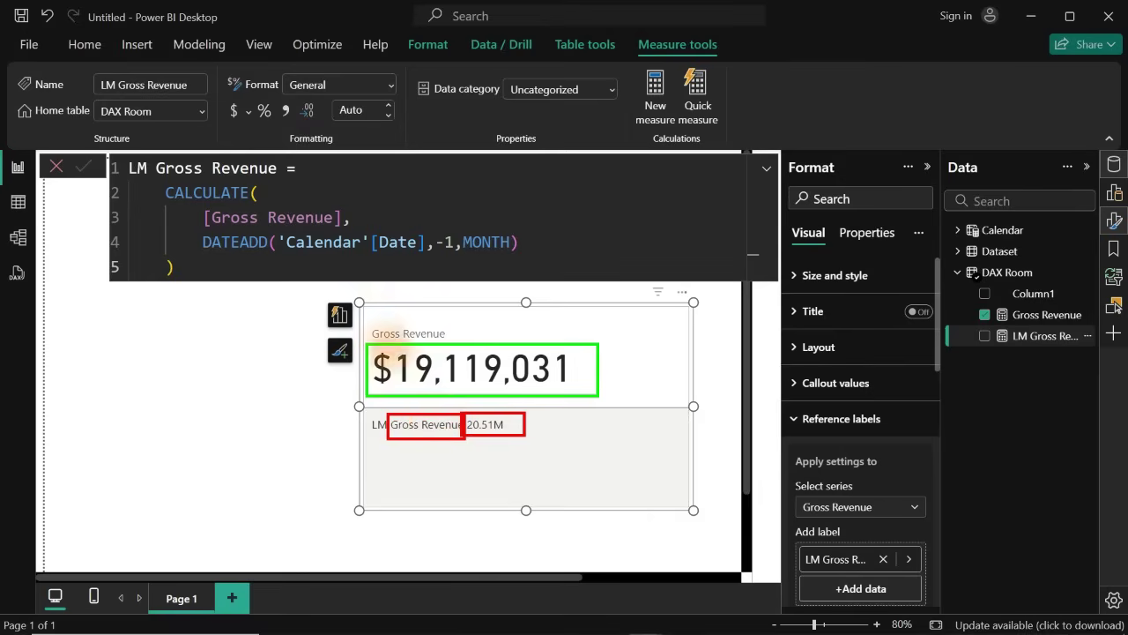
left_click_drag(361, 321, 464, 343)
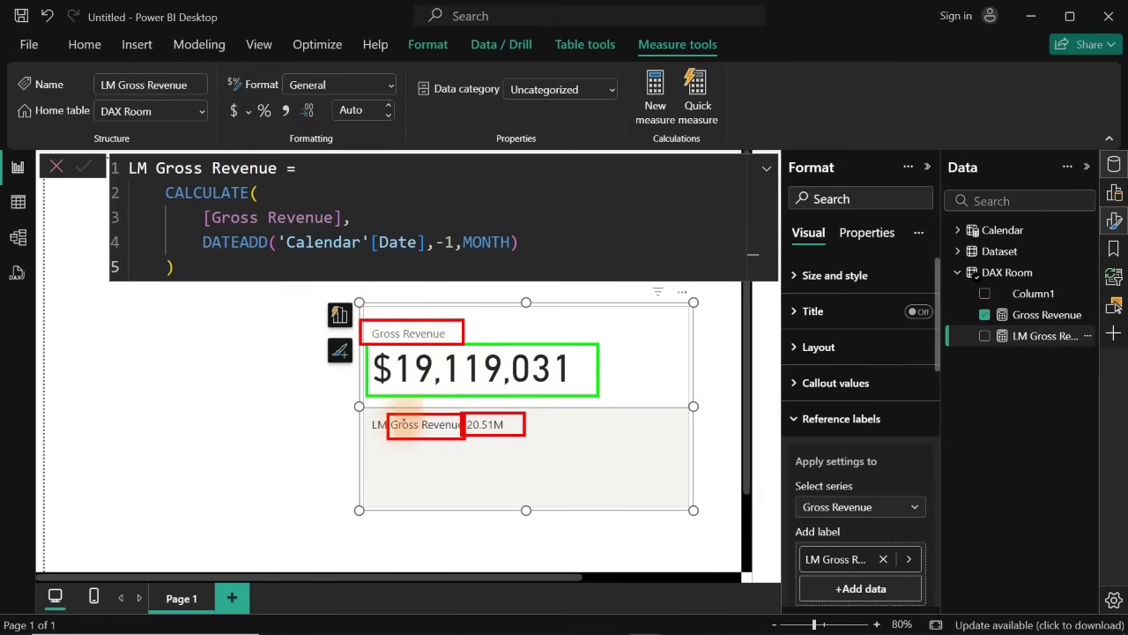
left_click_drag(376, 439, 371, 483)
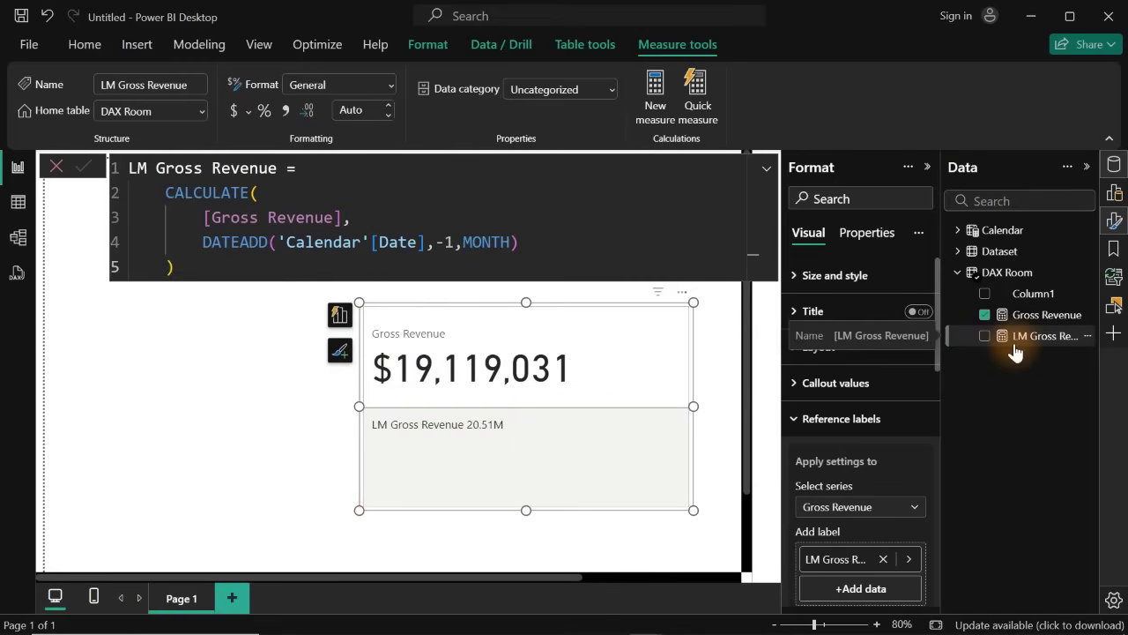
- Give the card's LM Gross Revenue reference label a custom title reading "vs LM"
left_click_drag(940, 365, 939, 449)
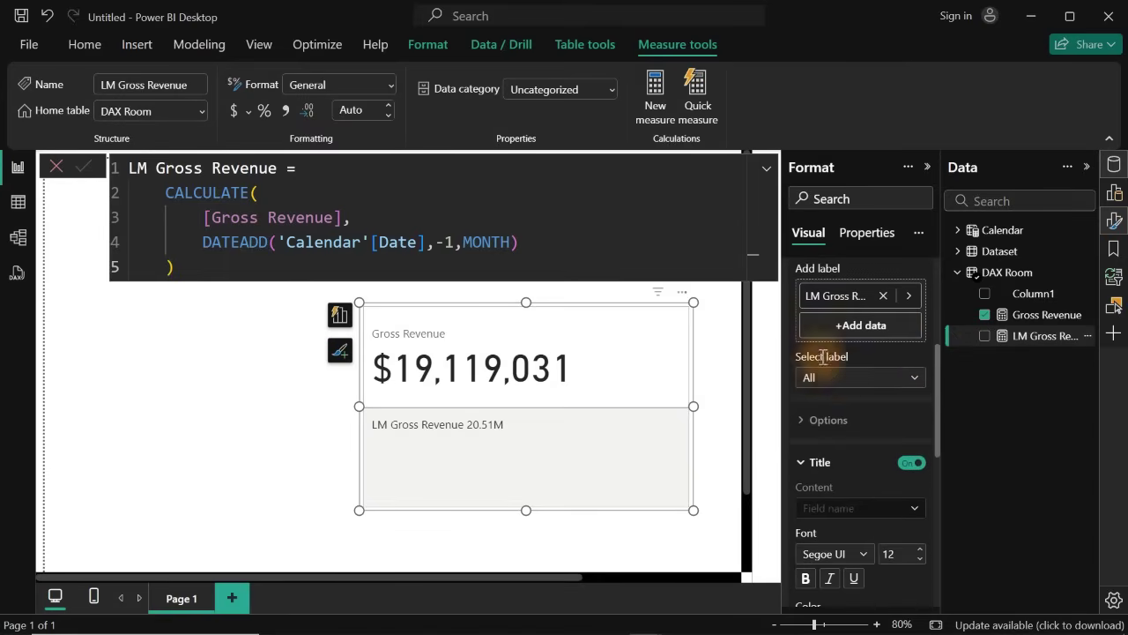
left_click(855, 379)
left_click(836, 420)
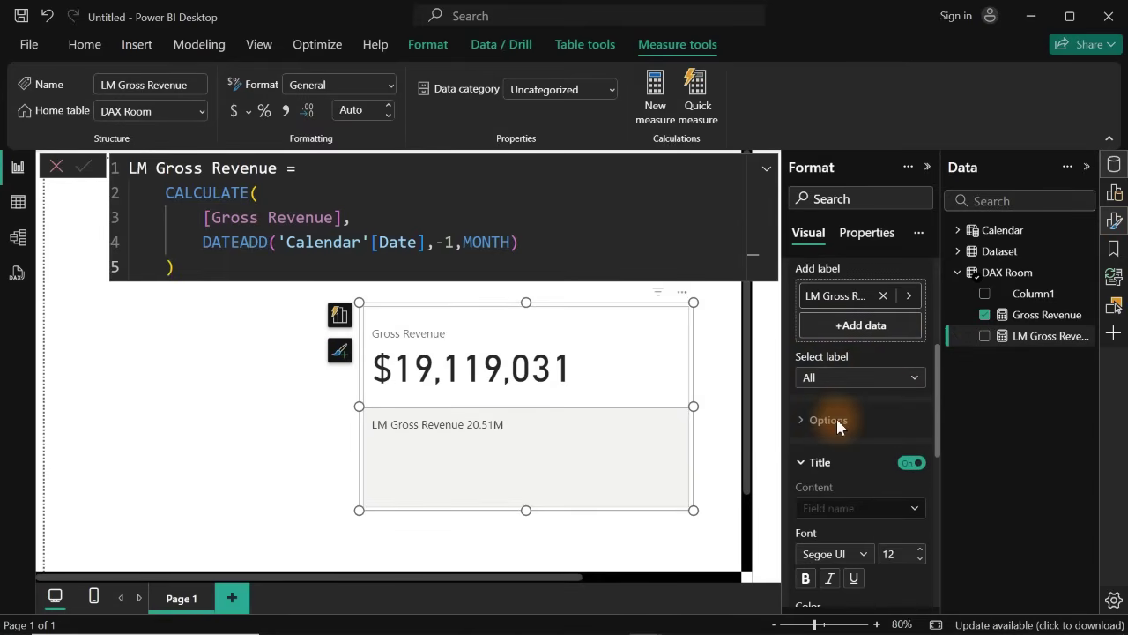
left_click_drag(937, 368, 938, 415)
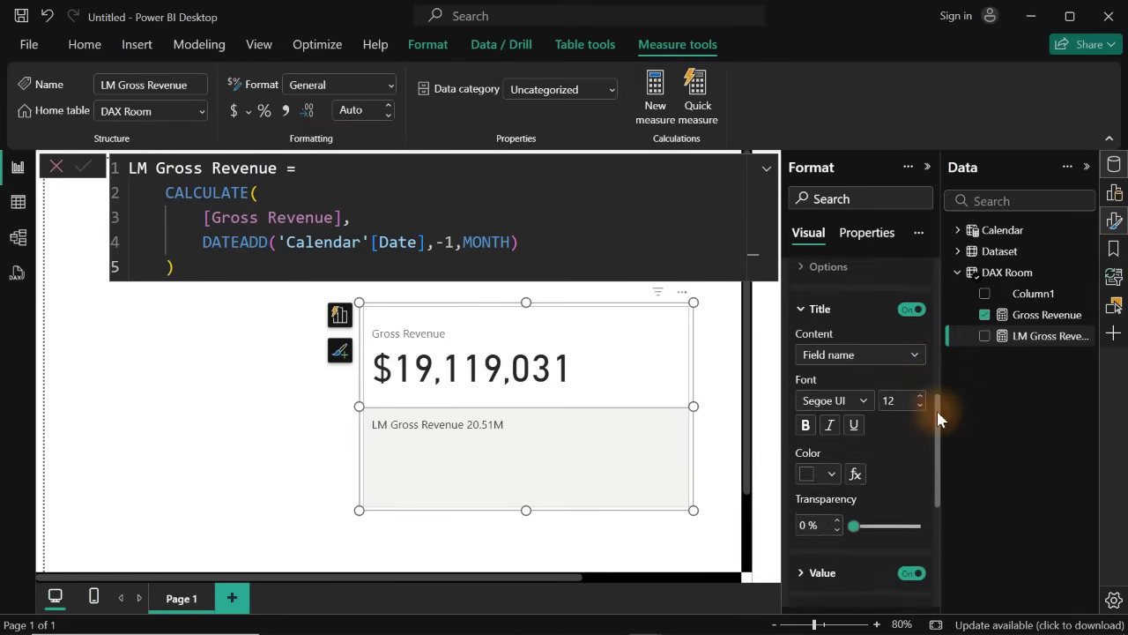
left_click(889, 360)
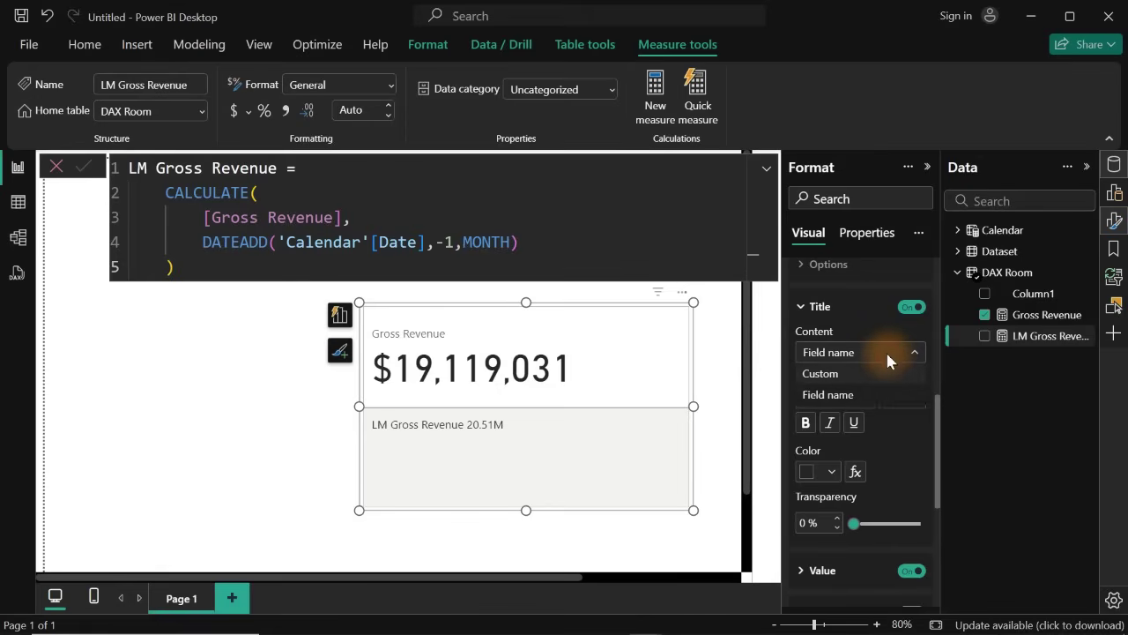
left_click(824, 375)
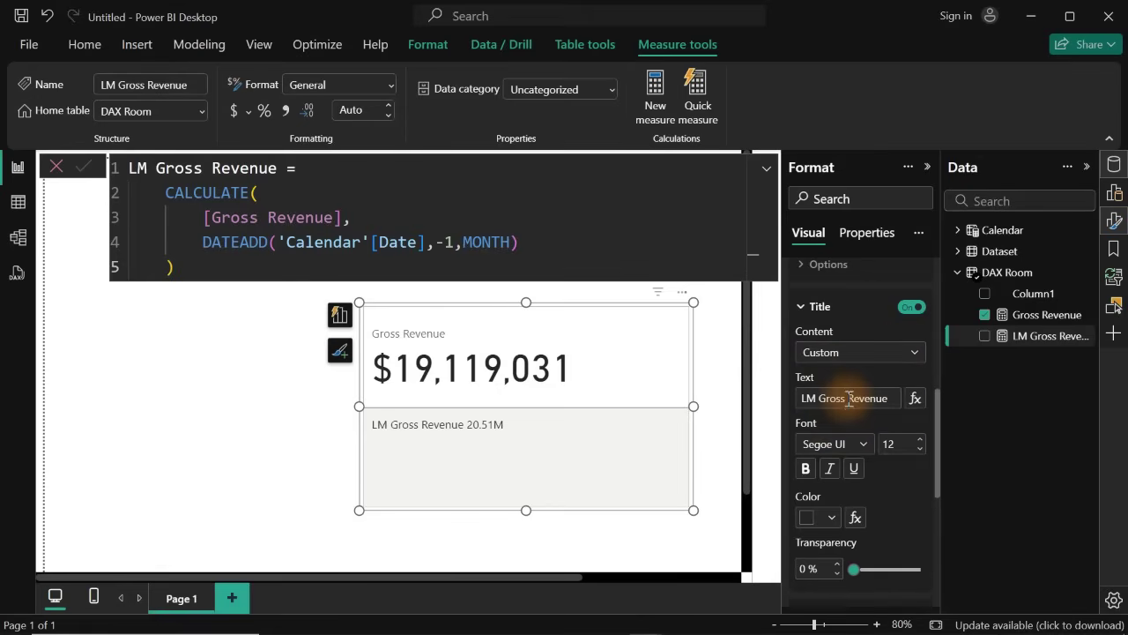
left_click(848, 399)
key("ctrl+a")
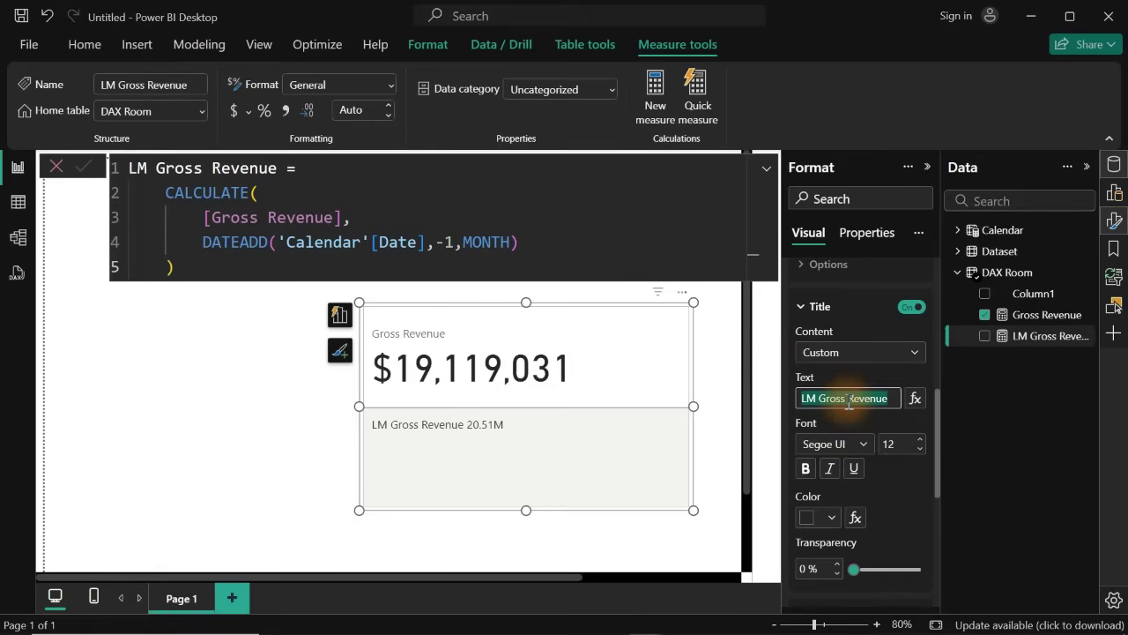
type("vs LM")
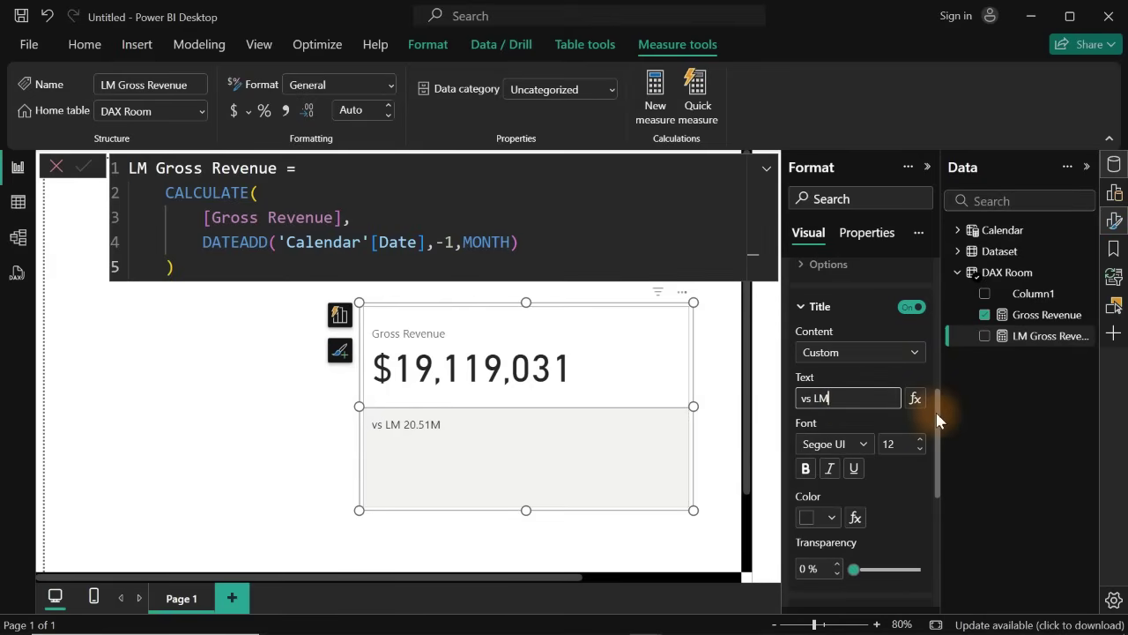
- Set the display units of the LM Gross Revenue reference label value to None and deselect the card
left_click_drag(936, 414, 948, 504)
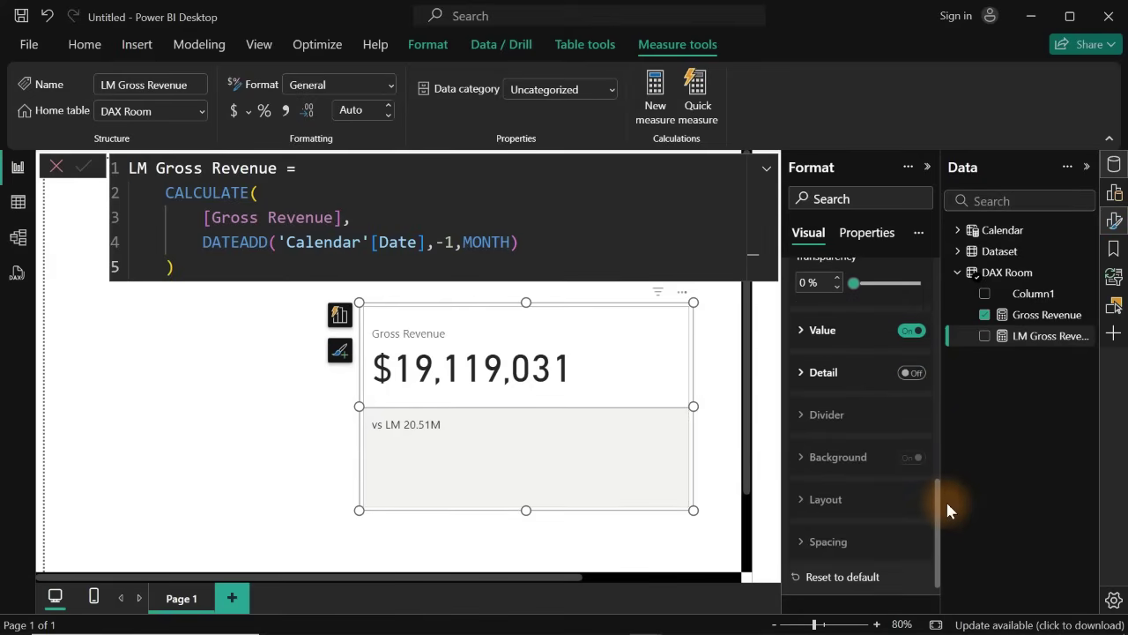
left_click(812, 333)
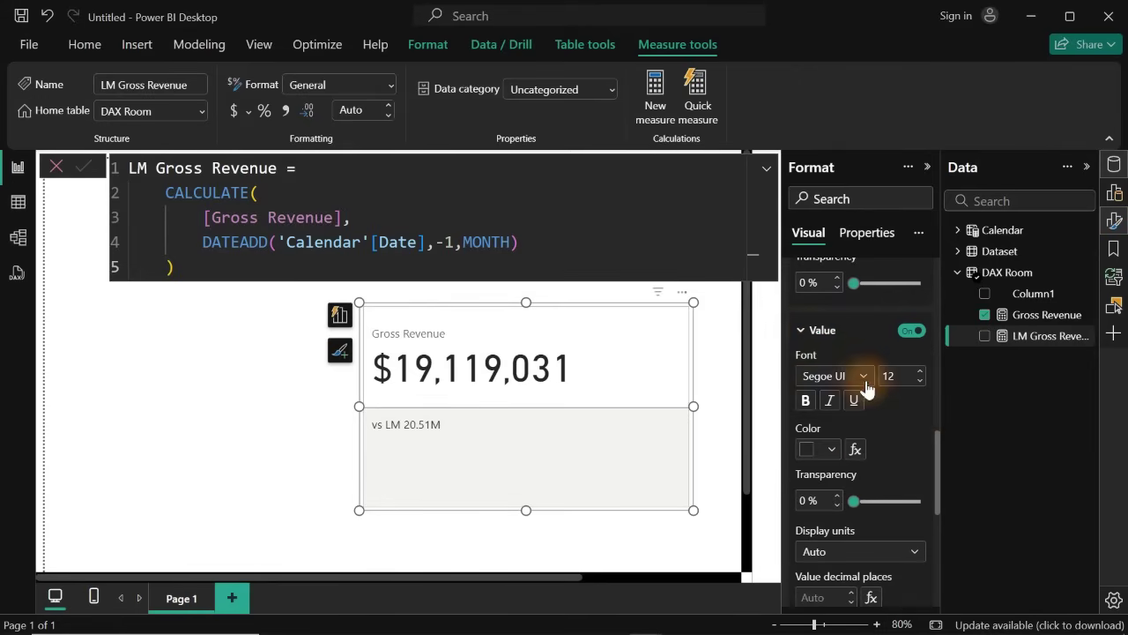
left_click(855, 554)
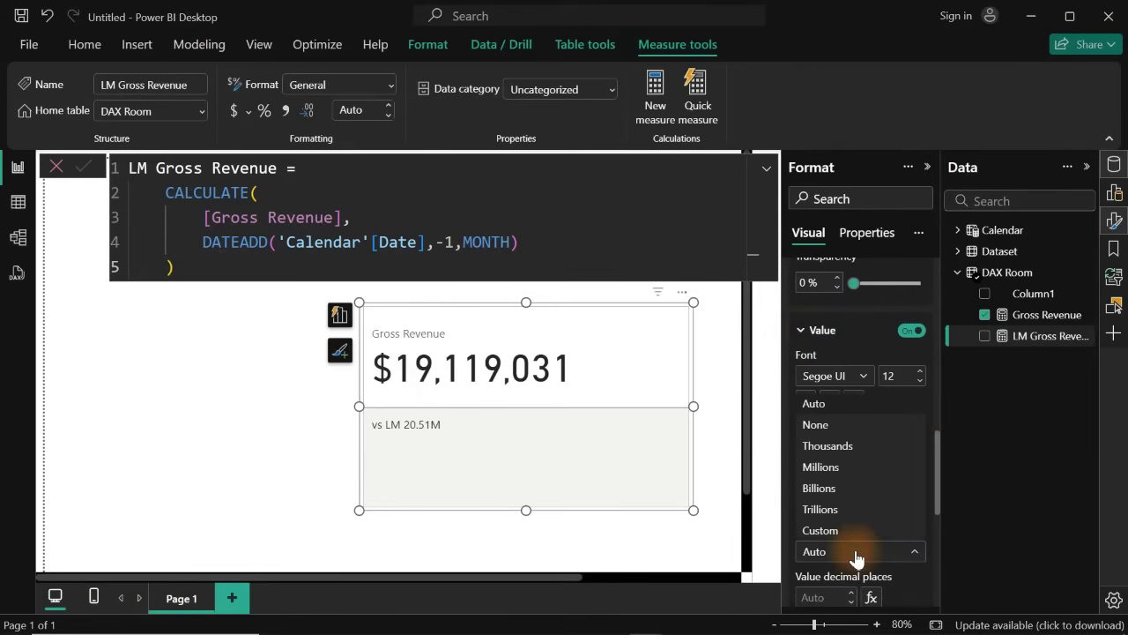
left_click(833, 428)
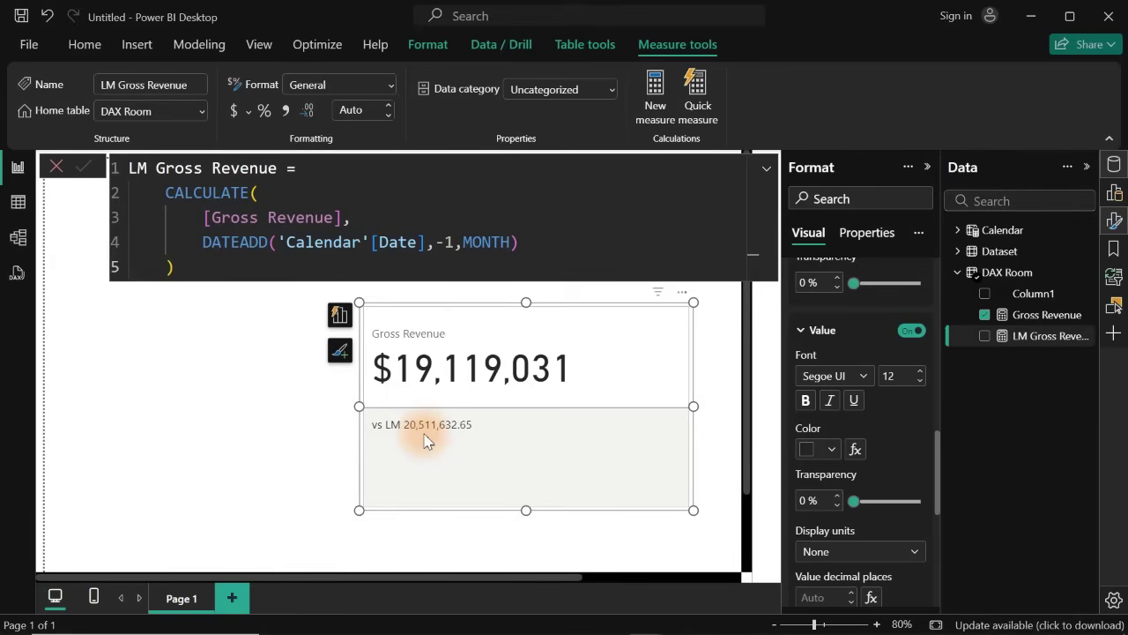
left_click(269, 381)
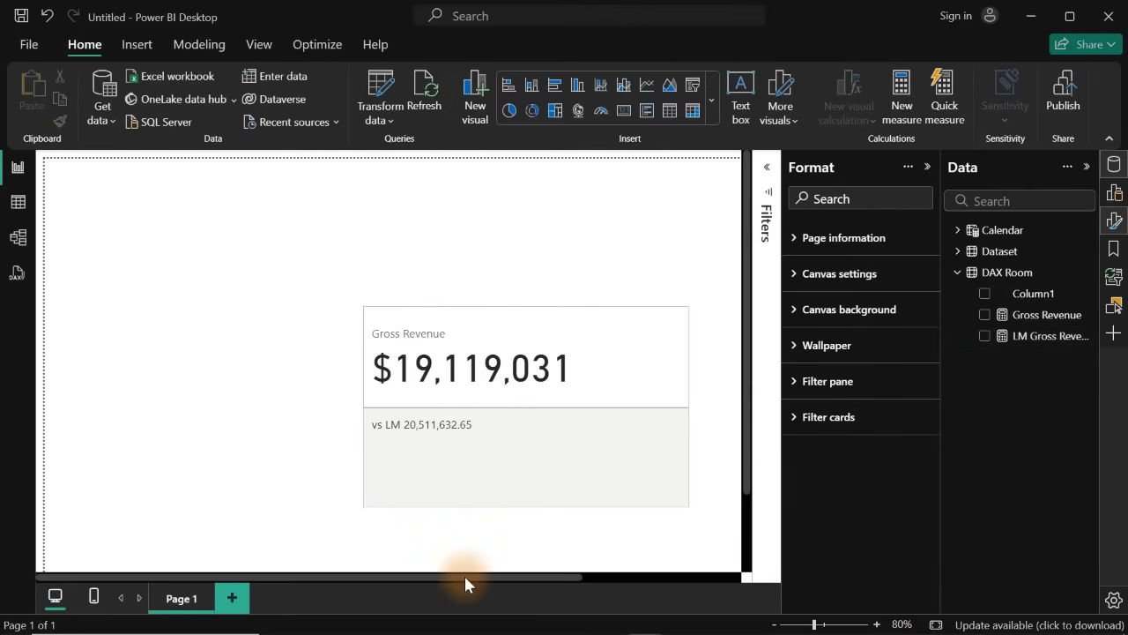
left_click_drag(463, 573, 579, 585)
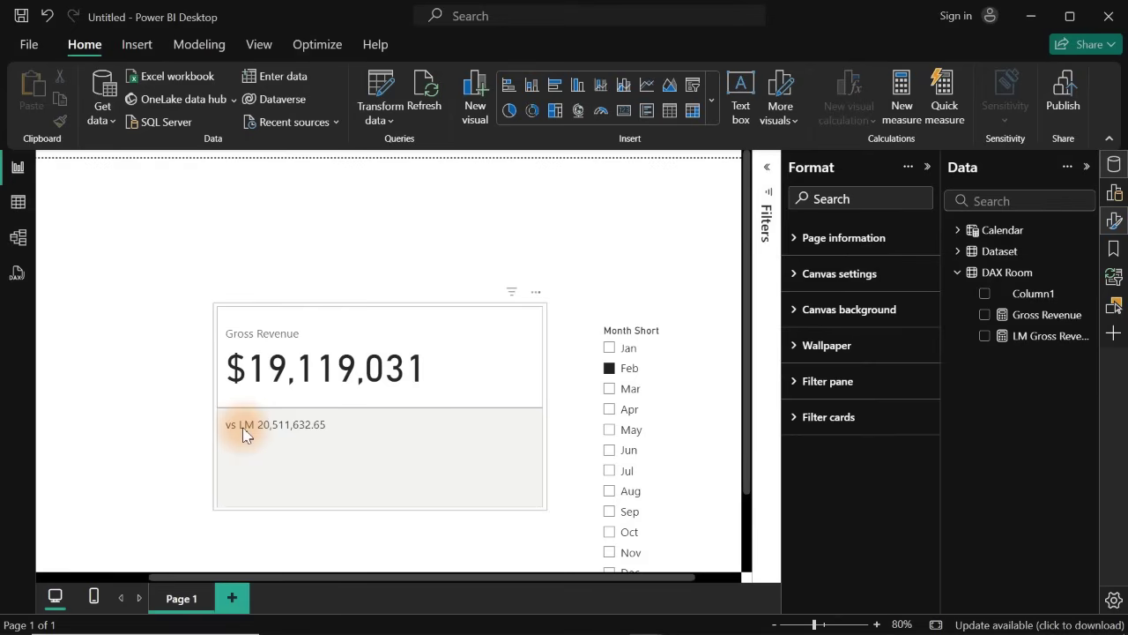
- Create a new measure in the DAX Room table named Title GR and open a second line for its formula
right_click(1047, 343)
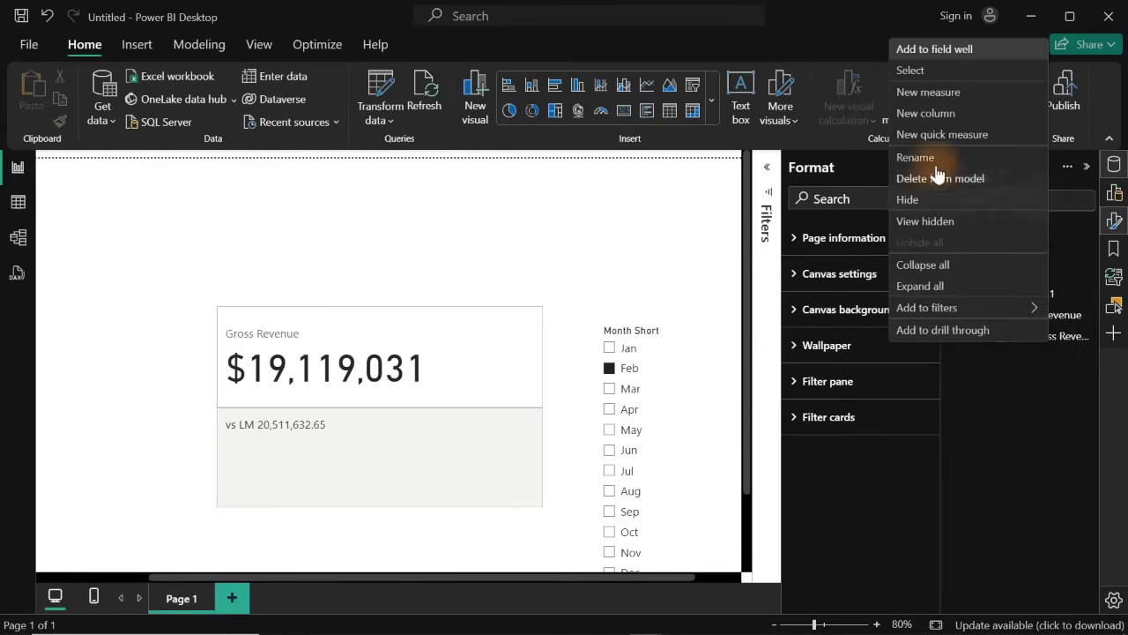
left_click(939, 93)
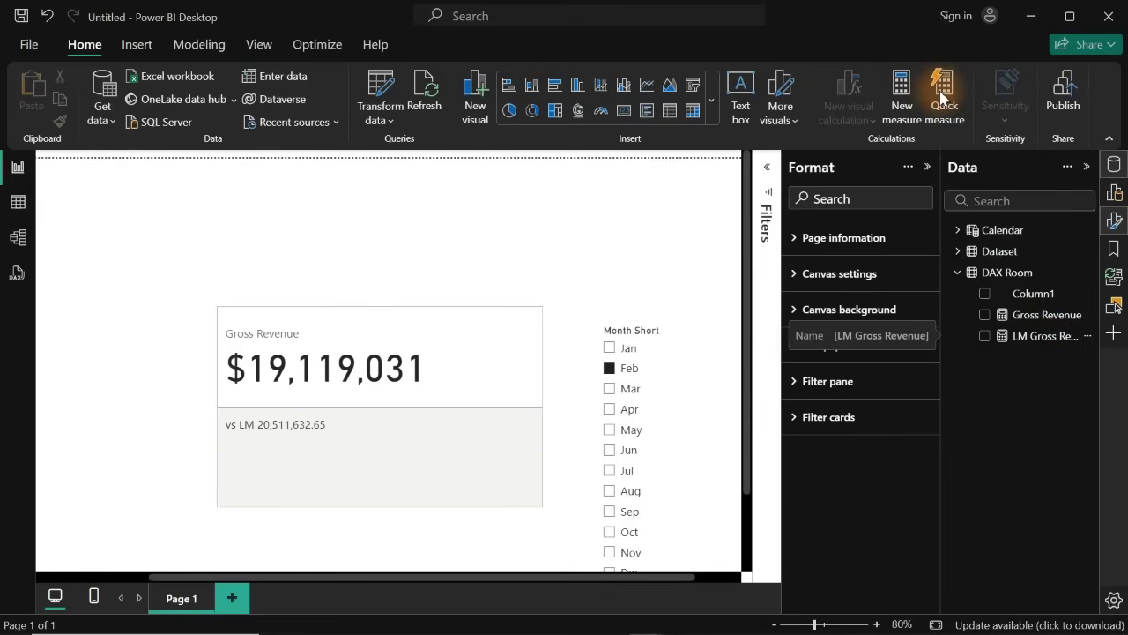
left_click(941, 95)
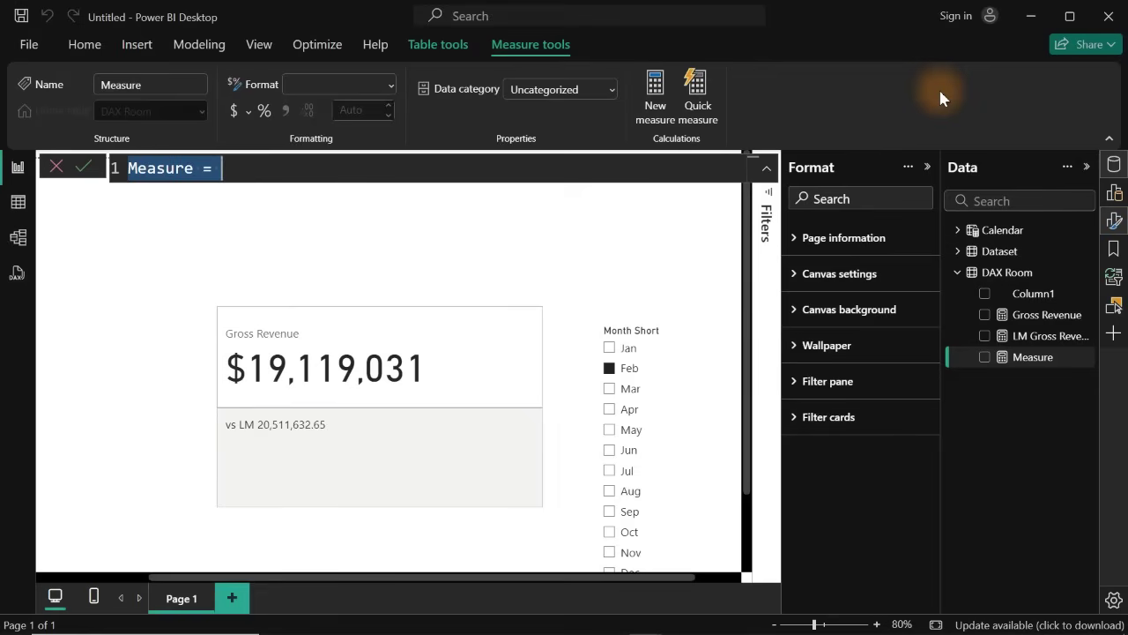
type("Ti")
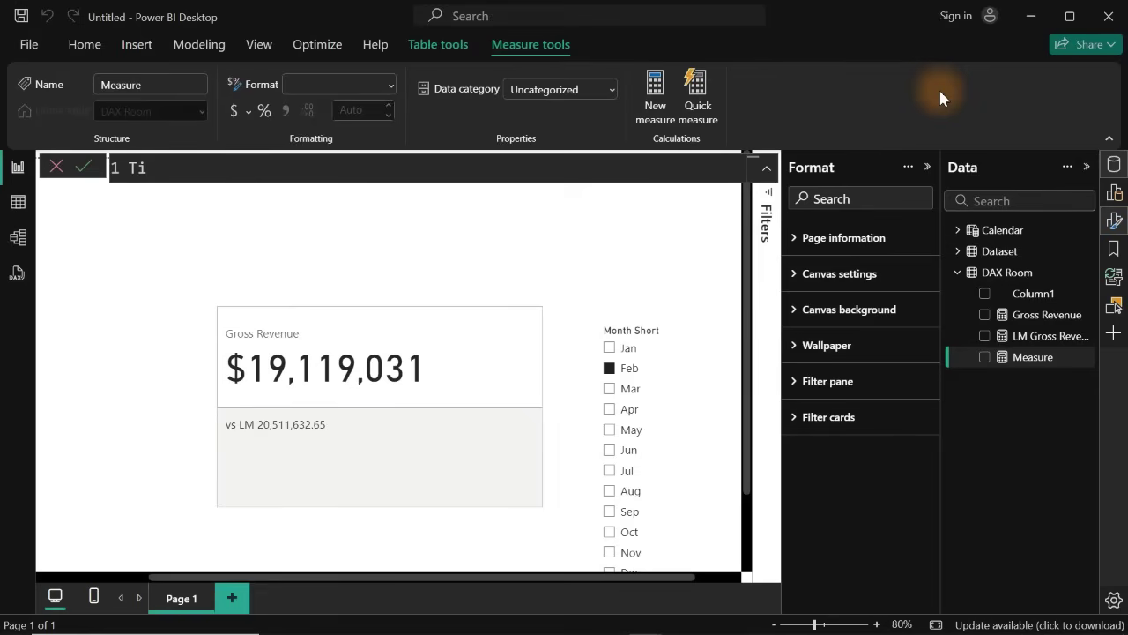
type("tle Grosse")
key("BackSpace")
type("Re")
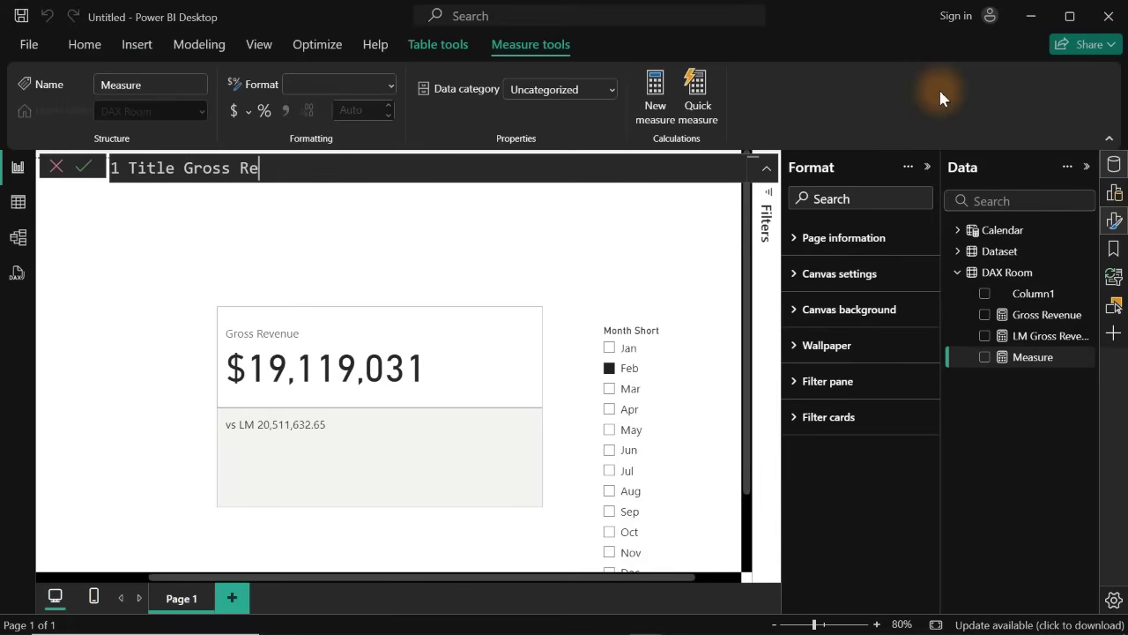
key("BackSpace")
key("BackSpace")
key("BackSpace")
key("BackSpace")
key("BackSpace")
key("BackSpace")
key("BackSpace")
type("R =")
key("shift+Return")
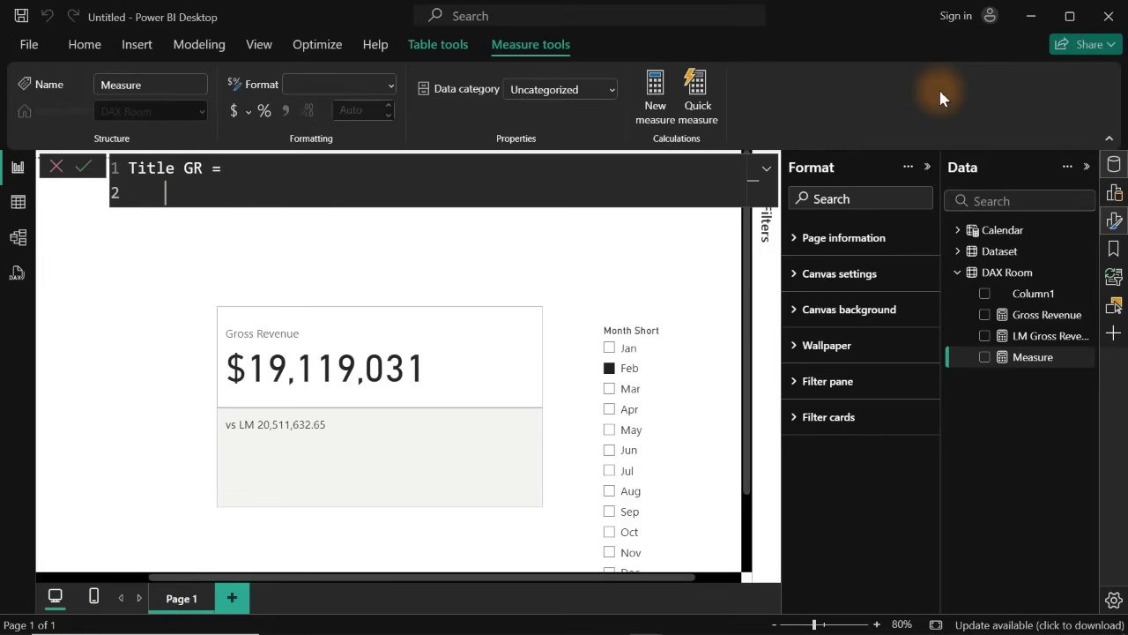
- Declare a variable named _SelectedMonth on the second line of the Title GR measure
key("Tab")
type("var")
key("Tab")
key("shift+Return")
key("Tab")
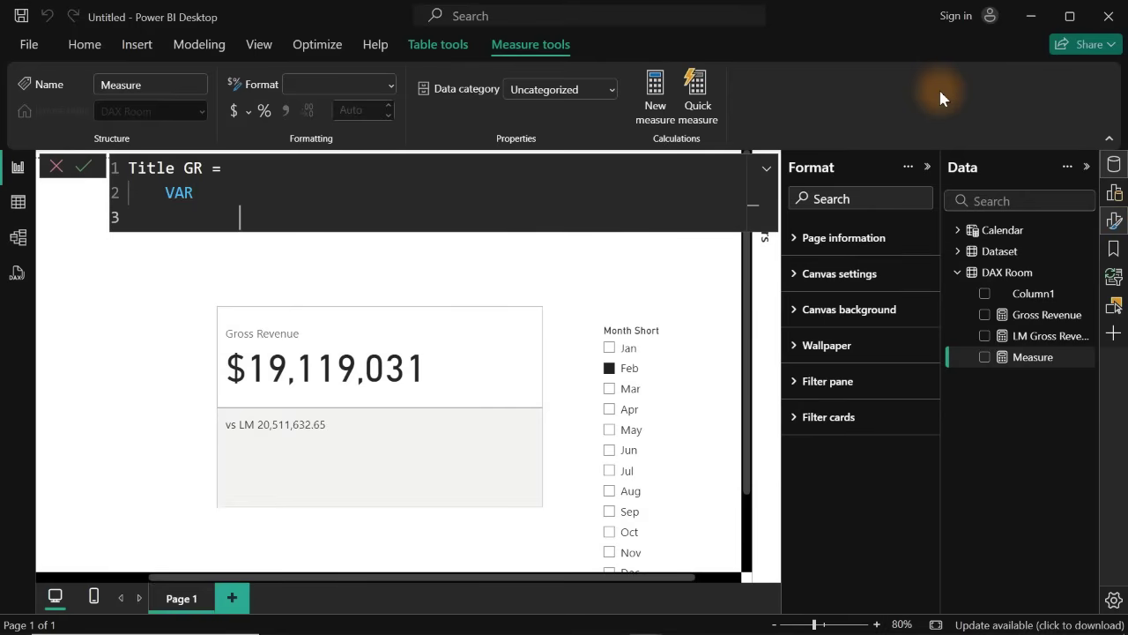
key("BackSpace")
key("BackSpace")
key("BackSpace")
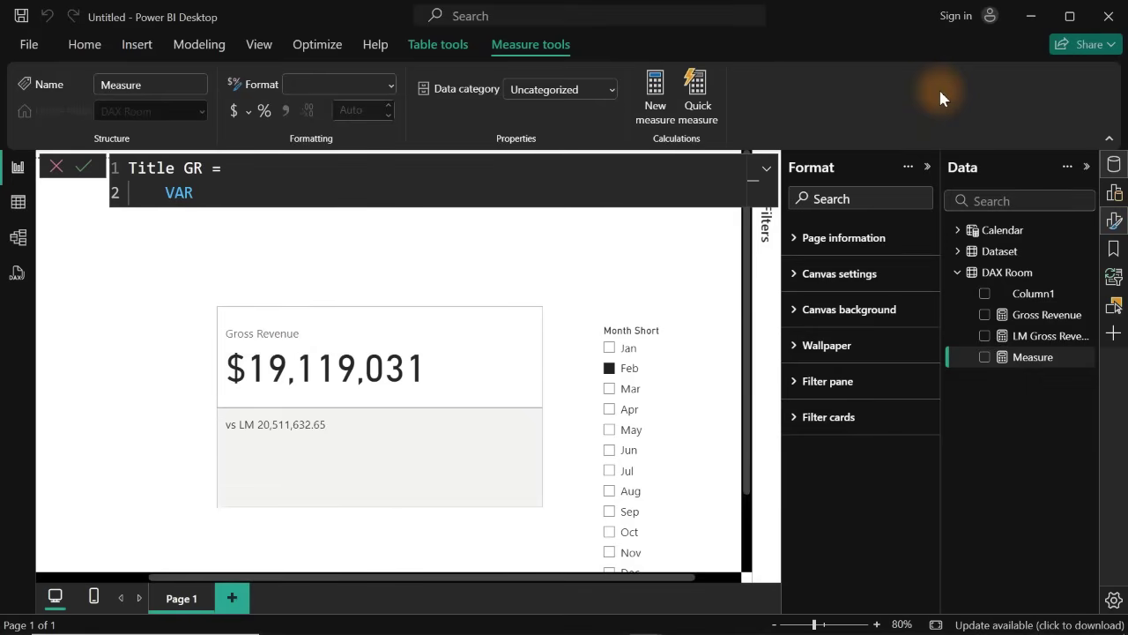
type("_s")
key("BackSpace")
type("s")
key("BackSpace")
type("Secte")
key("BackSpace")
type("e")
key("BackSpace")
key("BackSpace")
key("BackSpace")
key("BackSpace")
type("electedMonth = s")
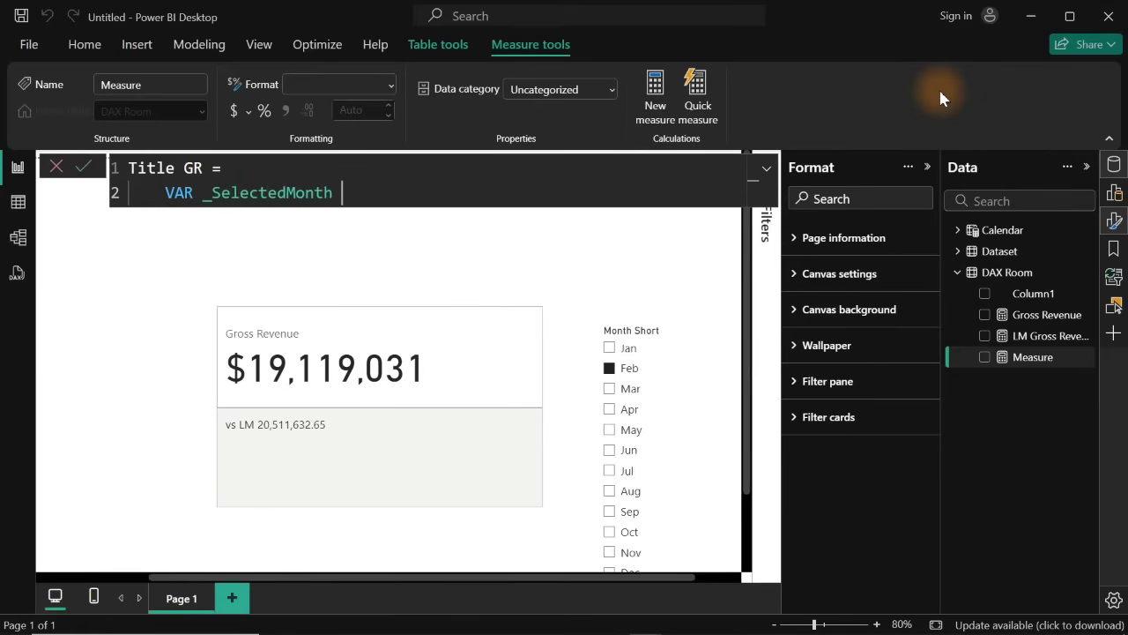
- Assign SELECTEDVALUE('Calendar'[Month Short]) to the _SelectedMonth variable
type("ele")
key("BackSpace")
type("lectt")
key("BackSpace")
type("edv")
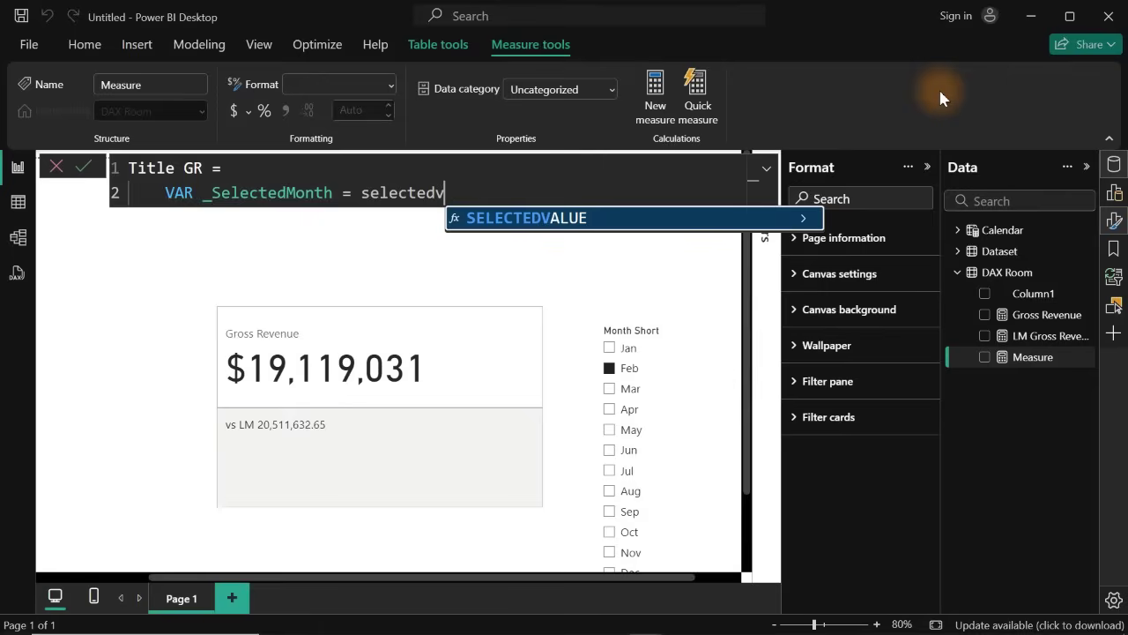
key("Tab")
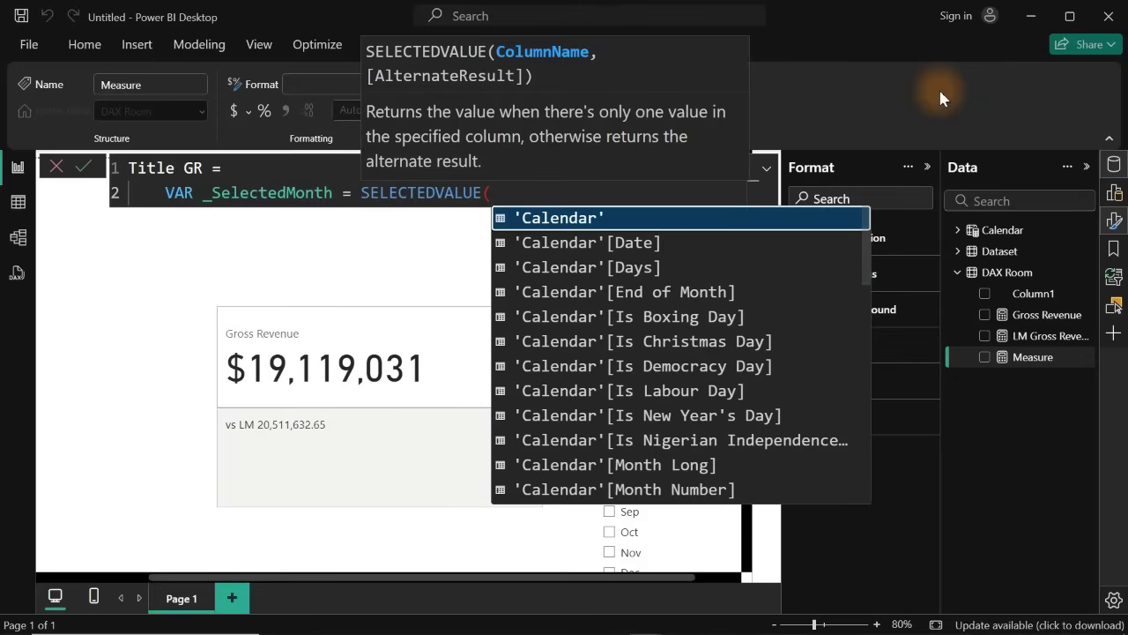
type("mon")
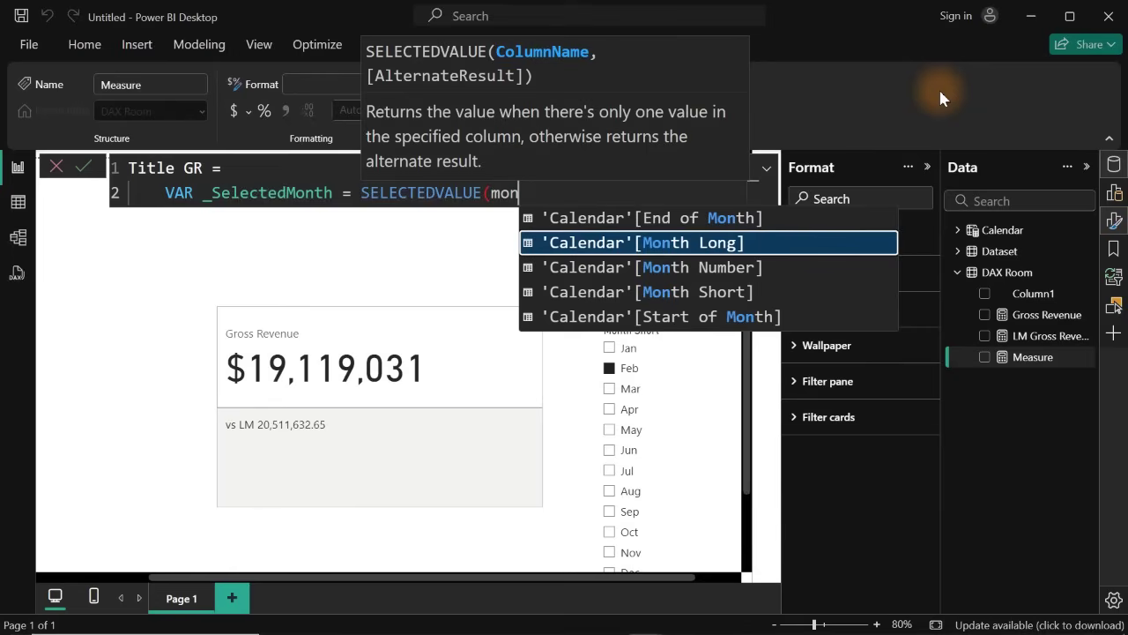
key("Down")
key("Down")
key("Down")
key("Up")
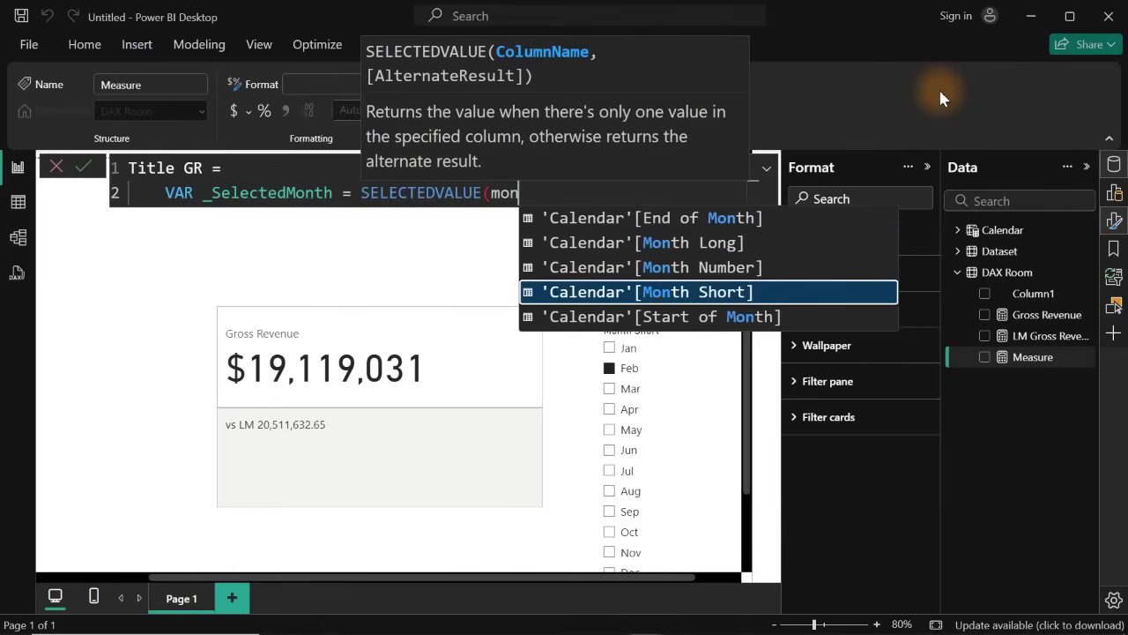
key("Tab")
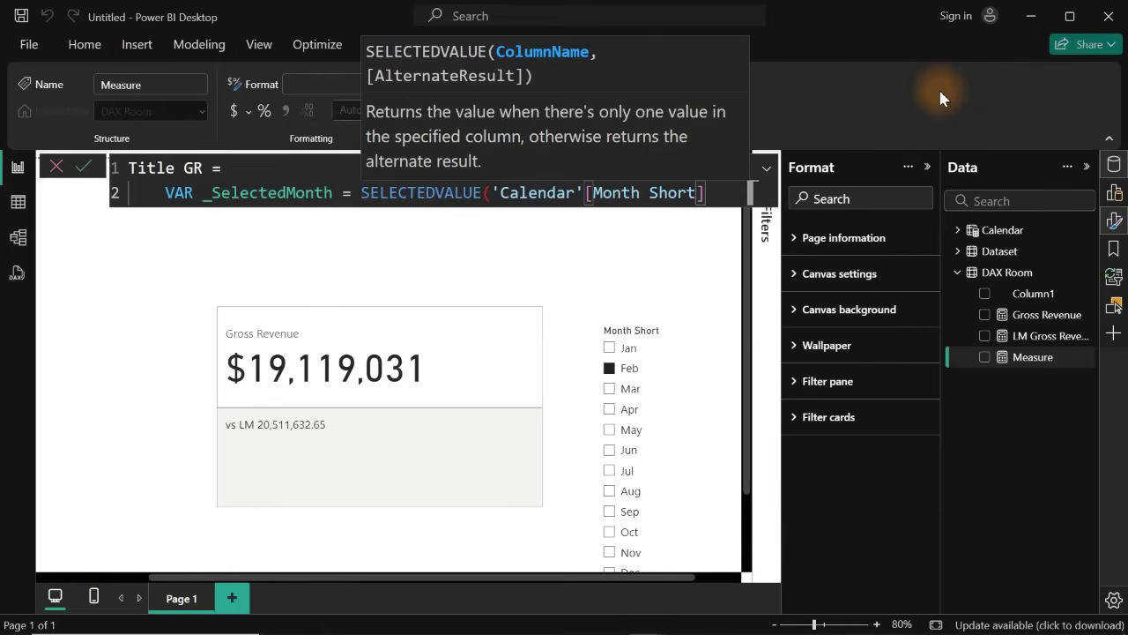
type(")")
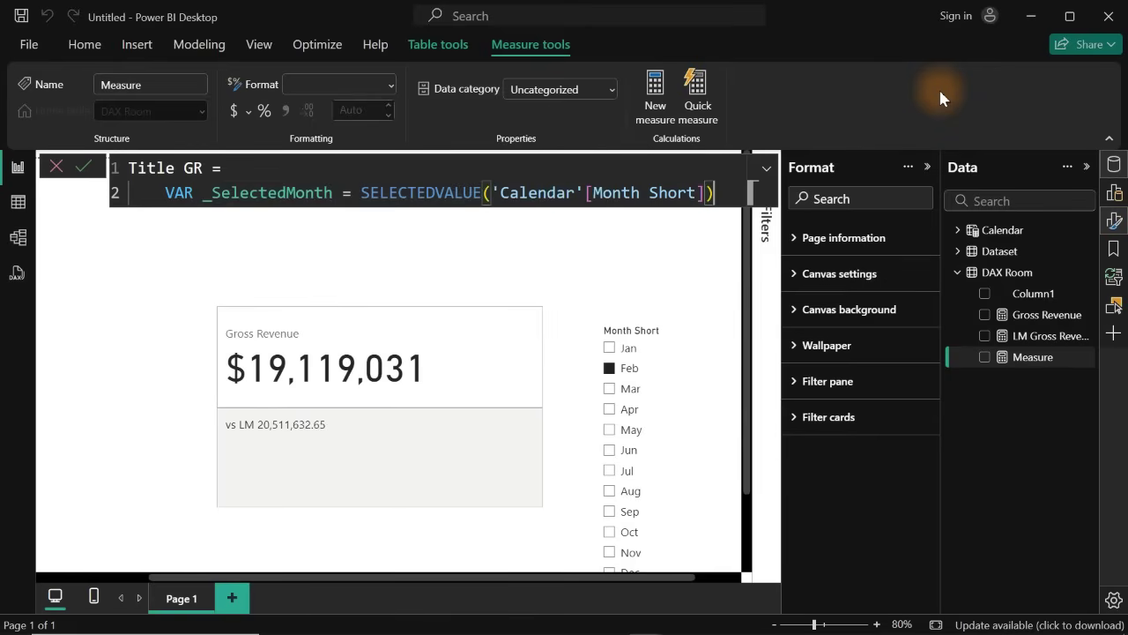
- Add RETURN below the _SelectedMonth variable in the Title GR measure and start an indented fourth line
key("shift+Return")
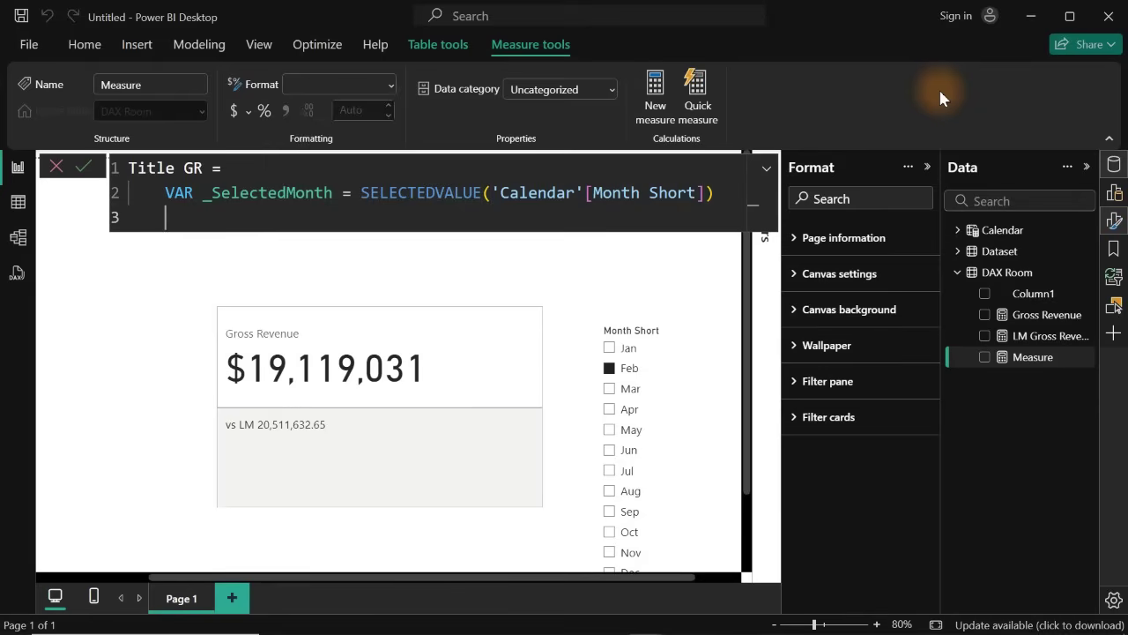
type("ret")
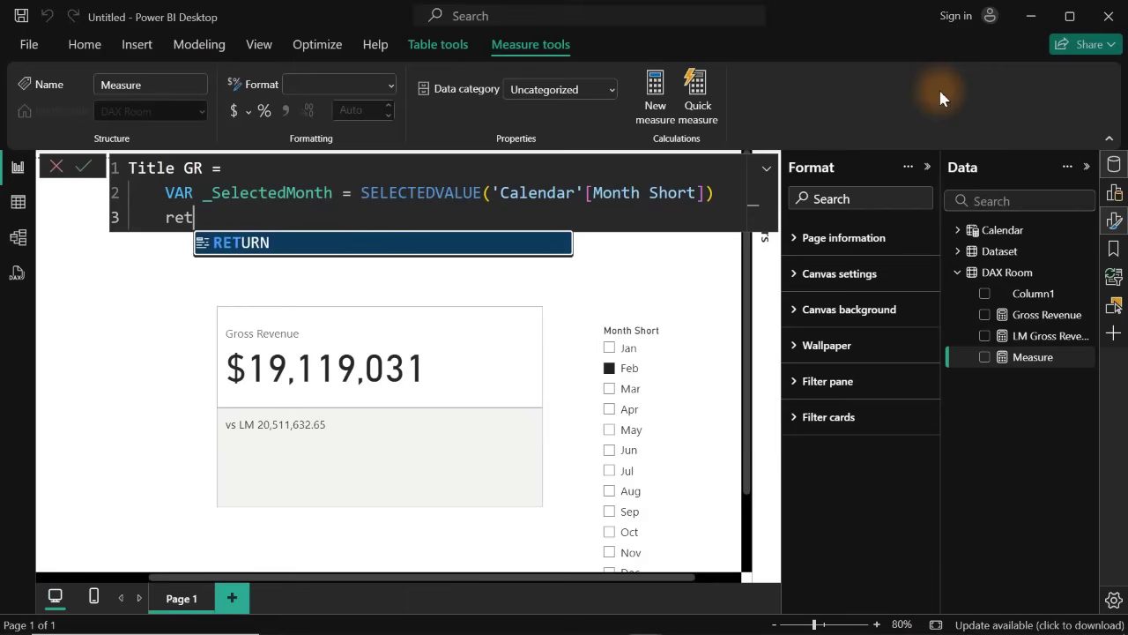
key("Tab")
key("shift+Return")
key("Tab")
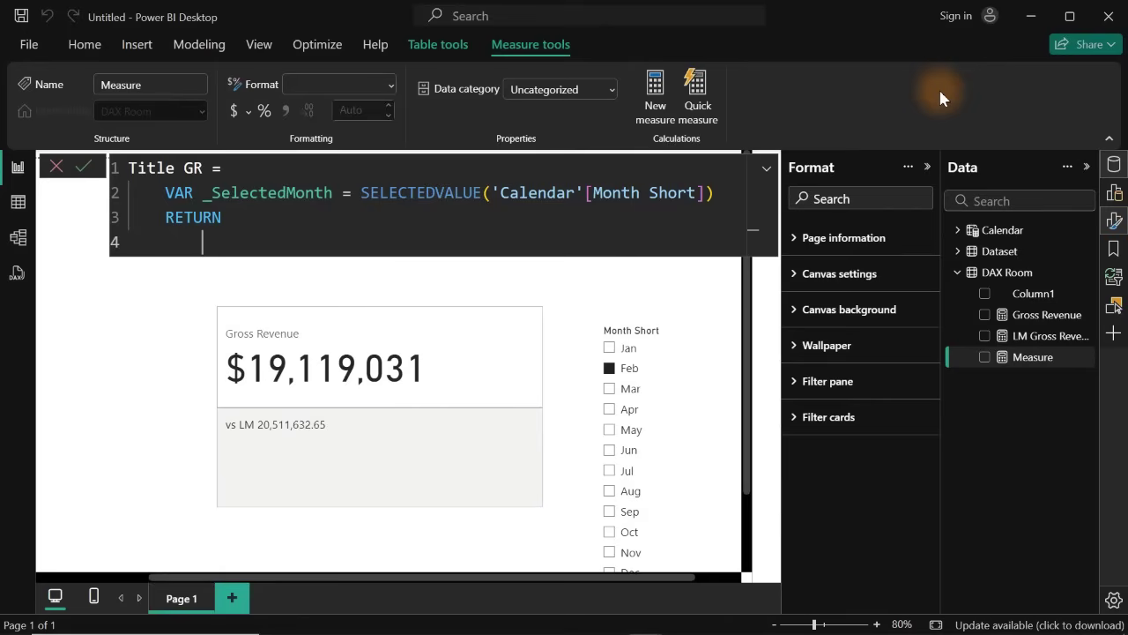
- Begin an IF function testing _SelectedMonth <>BLANK() and start a new line for its true result
type("if")
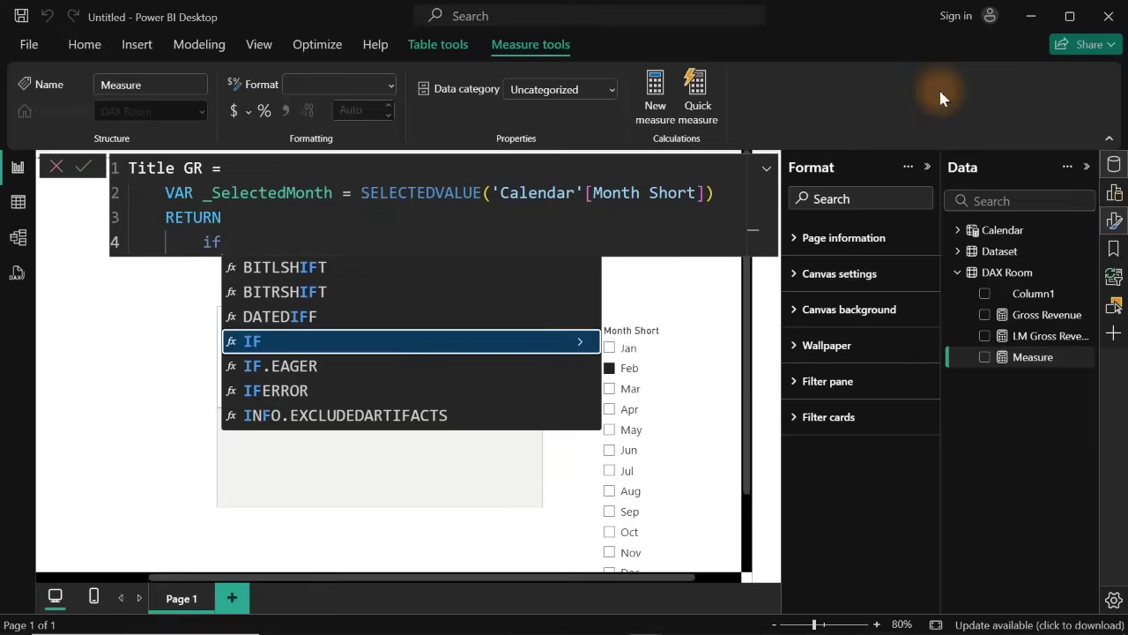
key("Tab")
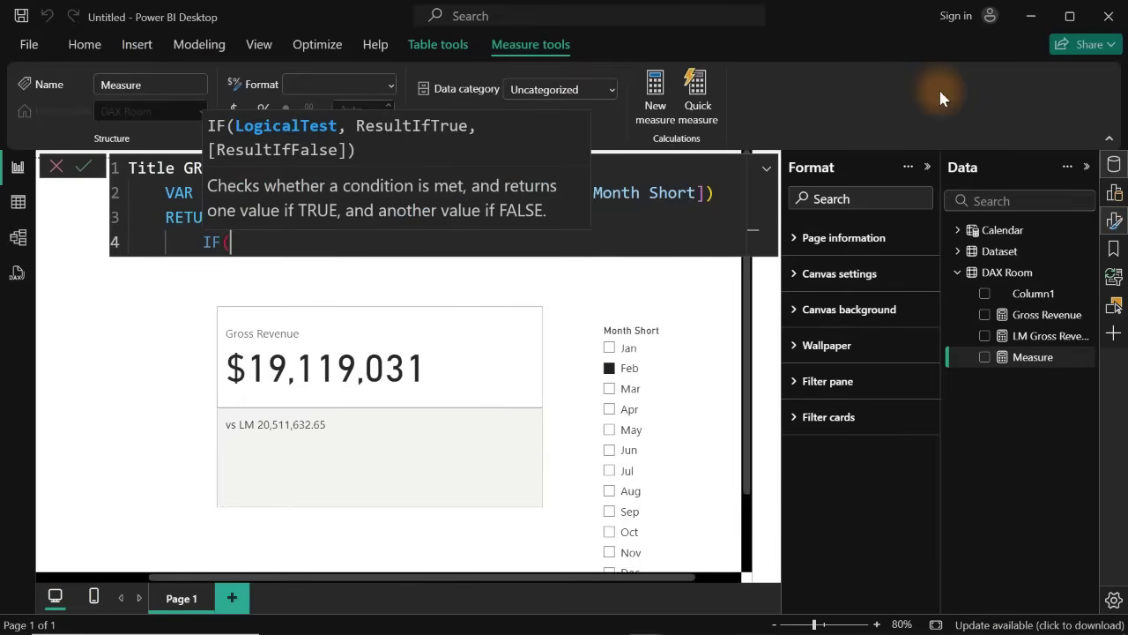
type("_")
key("Tab")
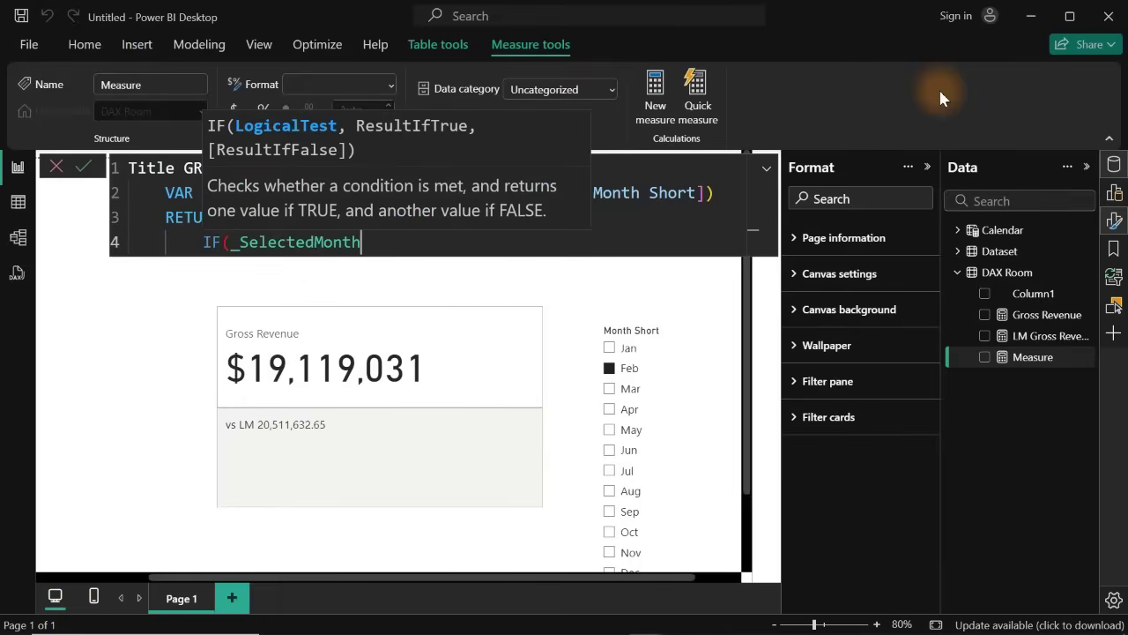
type("<>BL")
key("Tab")
type("),")
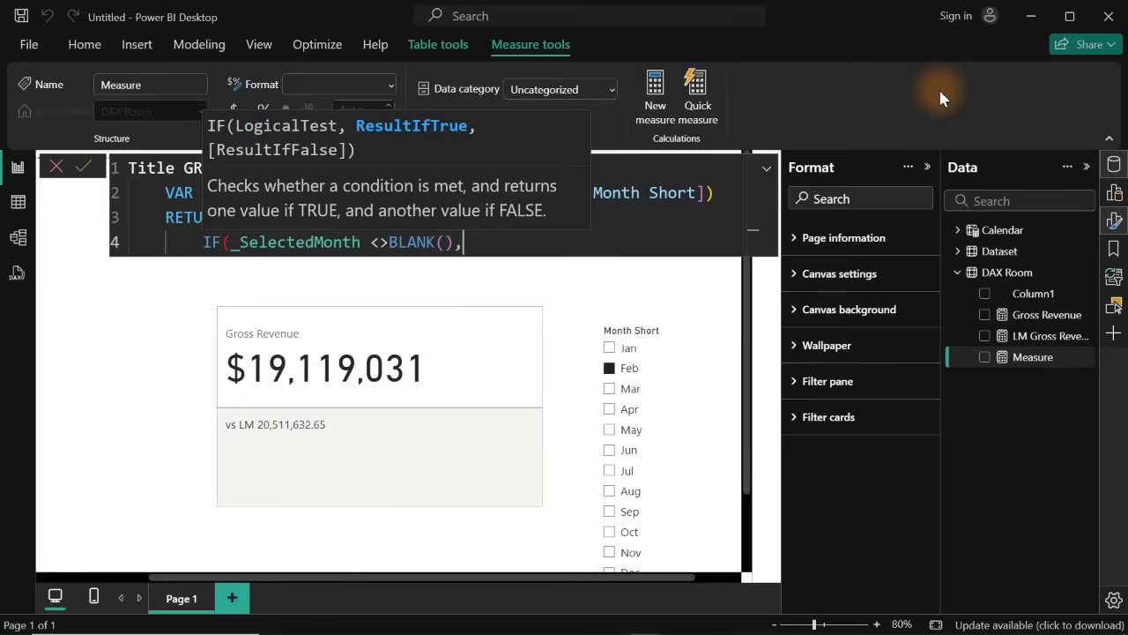
key("shift+Return")
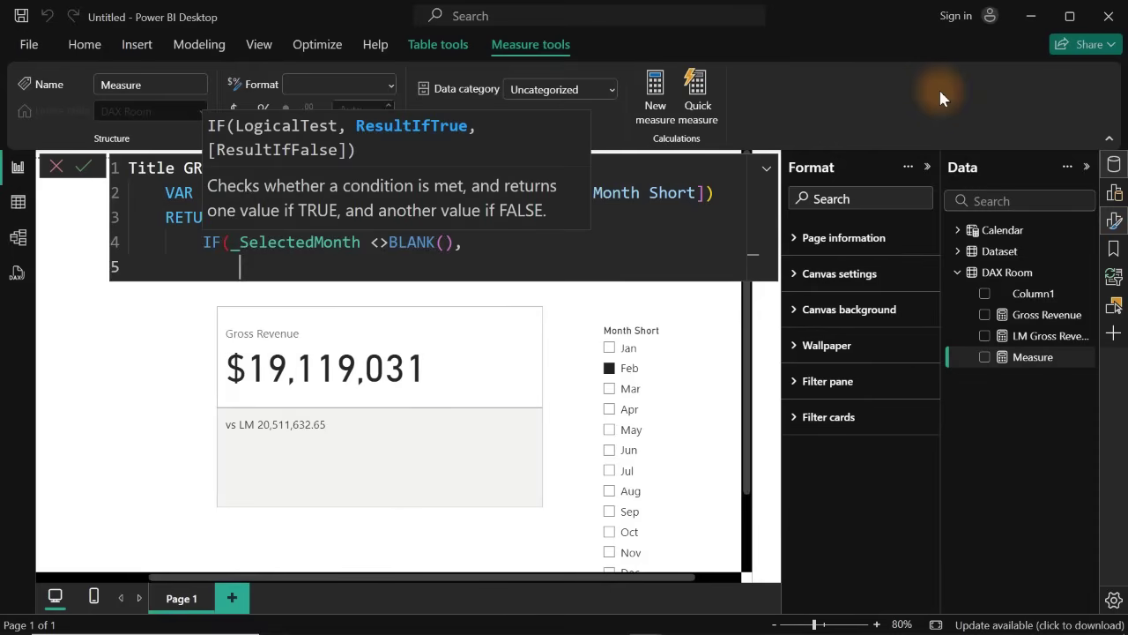
type("\"Gross Revenue")
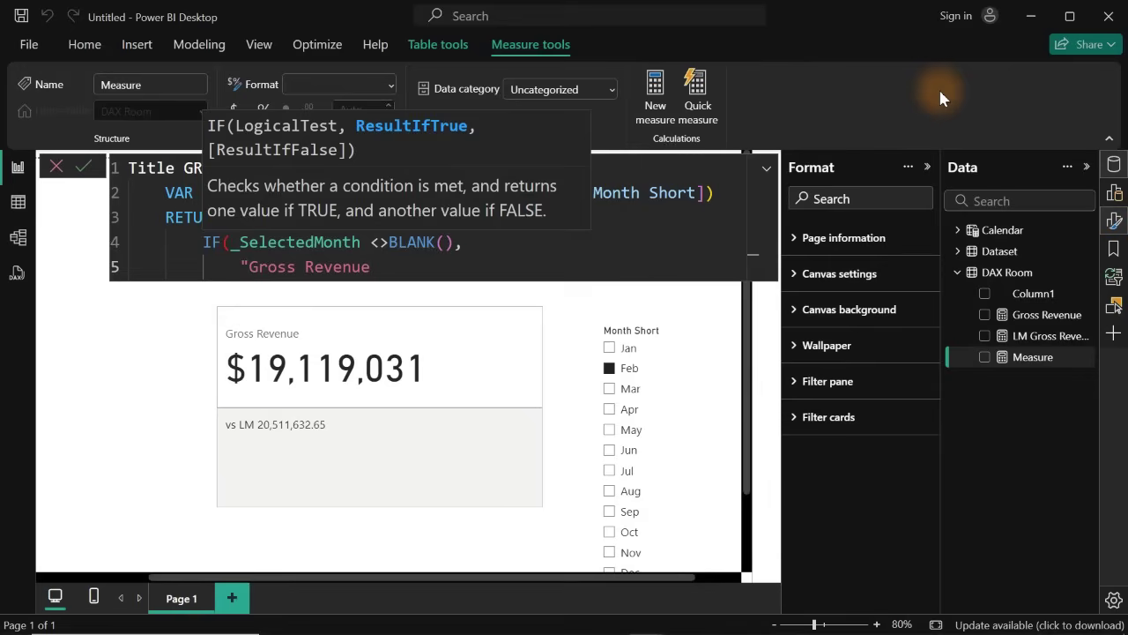
type("\"")
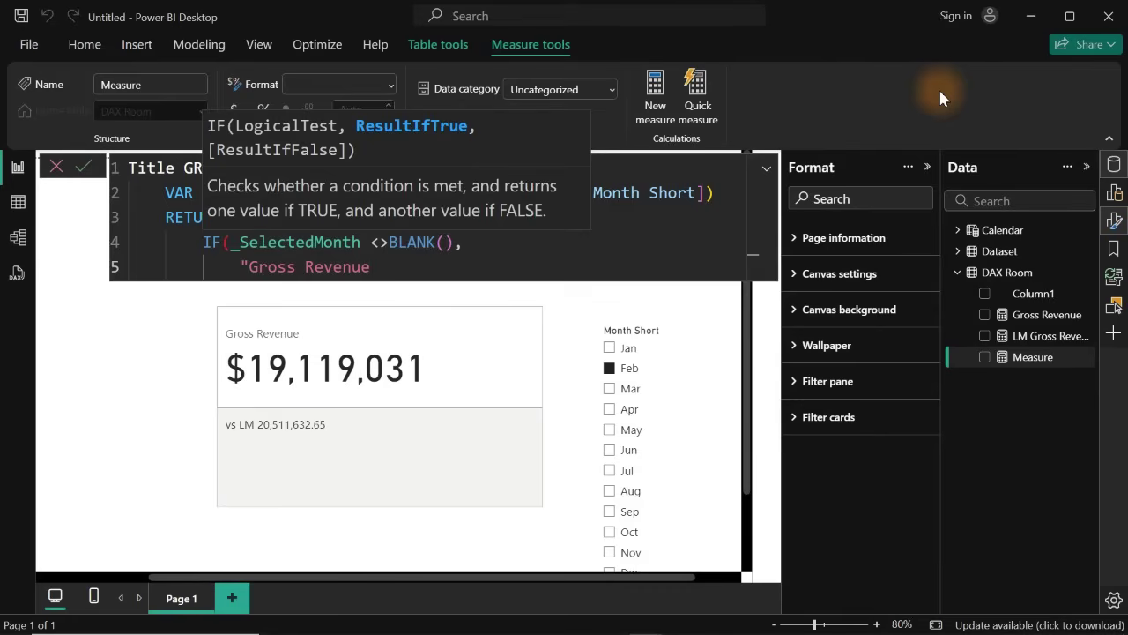
key("BackSpace")
key("BackSpace")
key("BackSpace")
key("BackSpace")
key("BackSpace")
key("BackSpace")
key("BackSpace")
key("BackSpace")
key("BackSpace")
key("BackSpace")
key("BackSpace")
key("BackSpace")
key("BackSpace")
key("BackSpace")
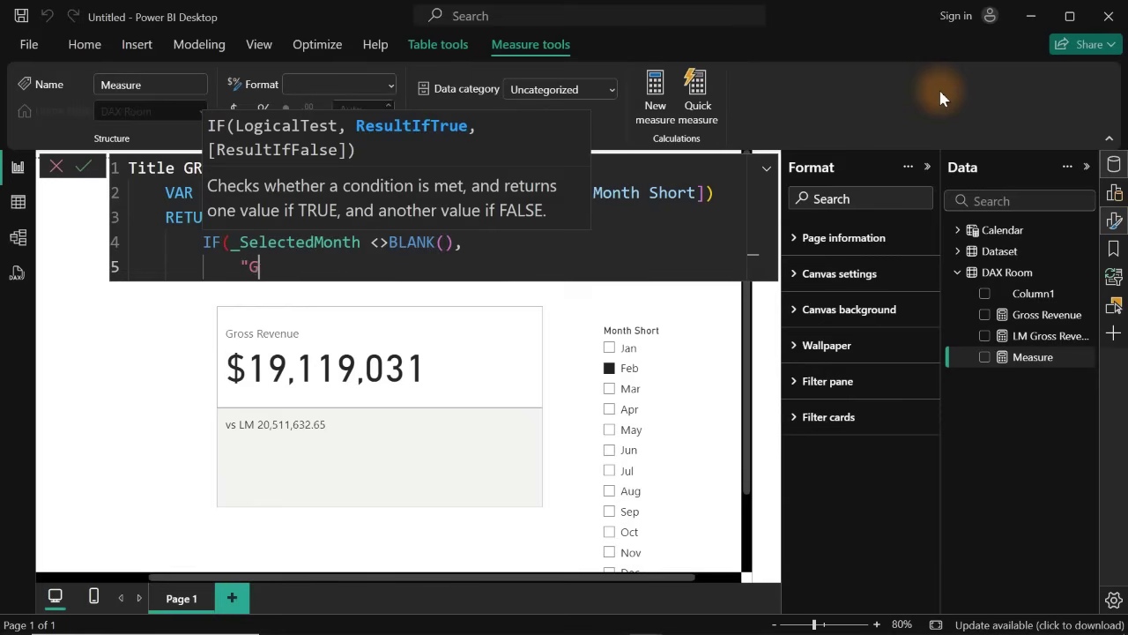
key("BackSpace")
- Enter _SelectedMonth &"Gross Revnue" as the true result of the IF function, followed by a comma
key("Tab")
type("_")
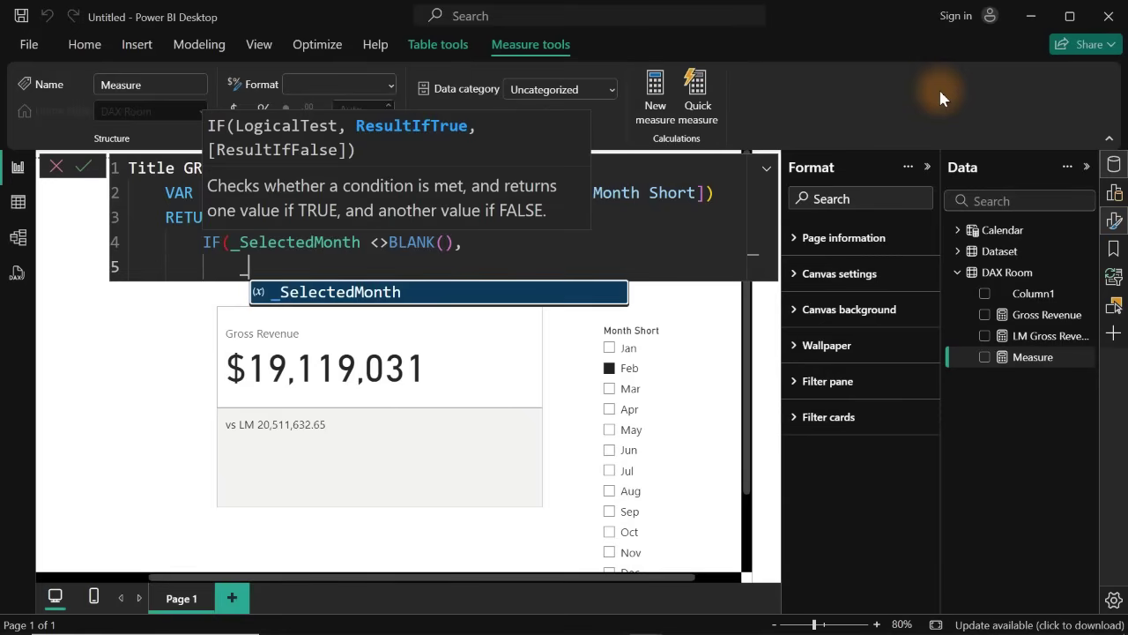
key("Tab")
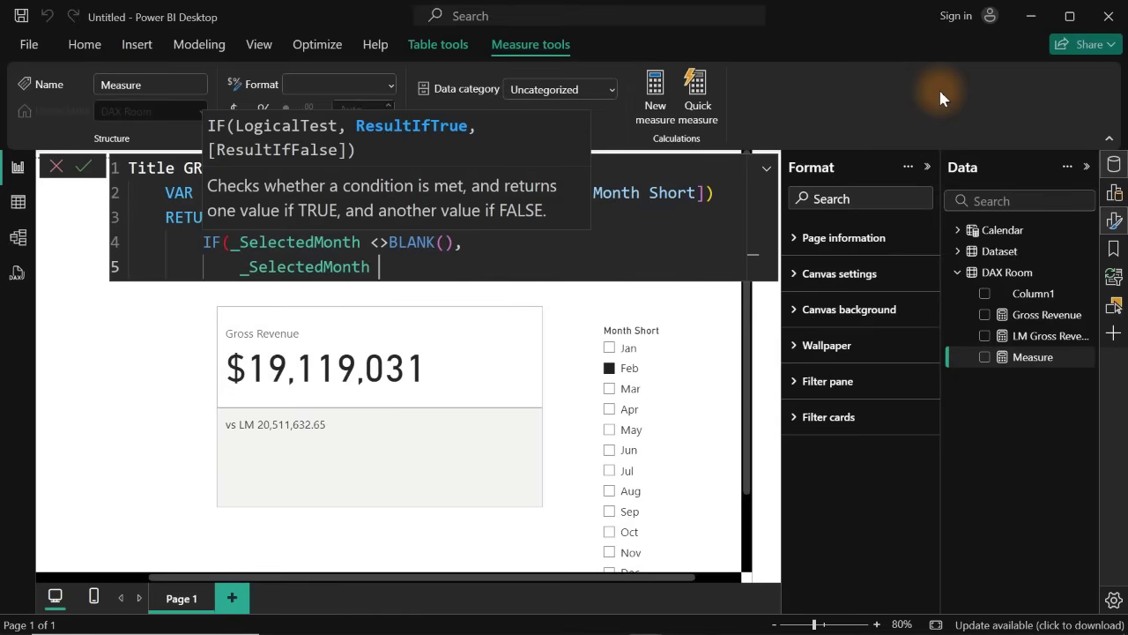
type("&\"Gross Revnue")
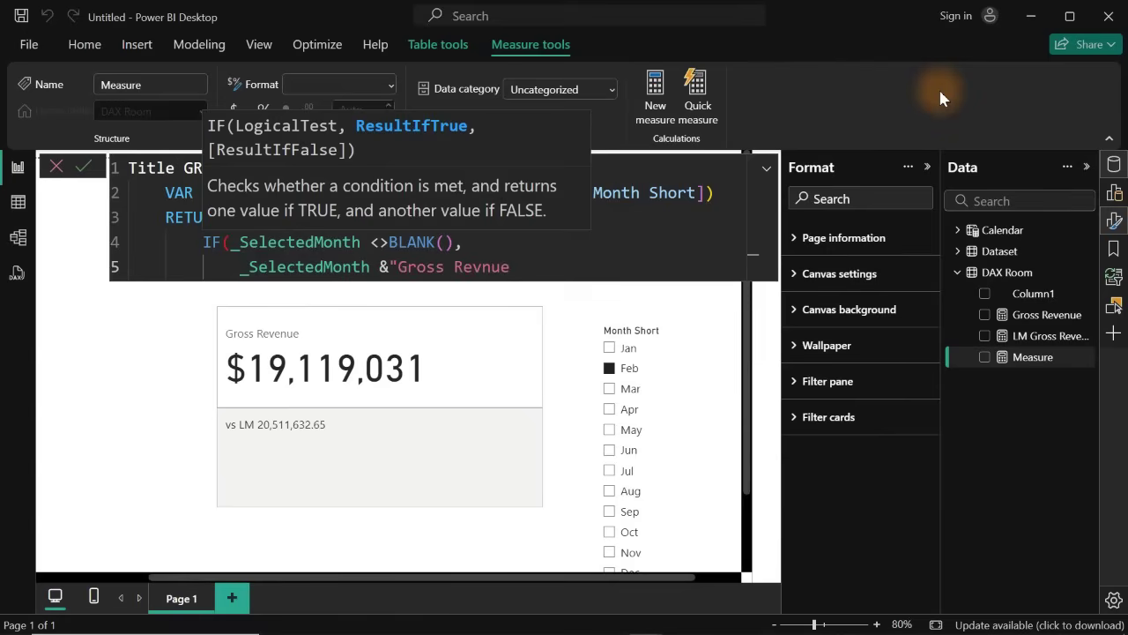
type("\" ,")
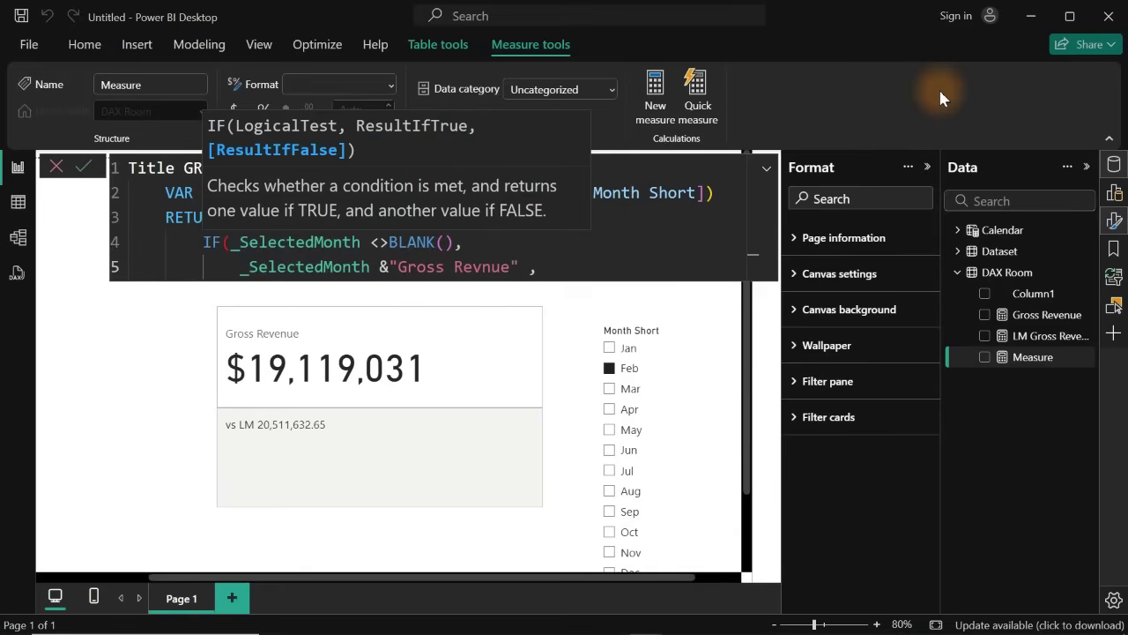
- Enter "Multiple Month Selected" as the IF's false result on its own line, close the function and commit the Title GR measure
type("\"Multiple ")
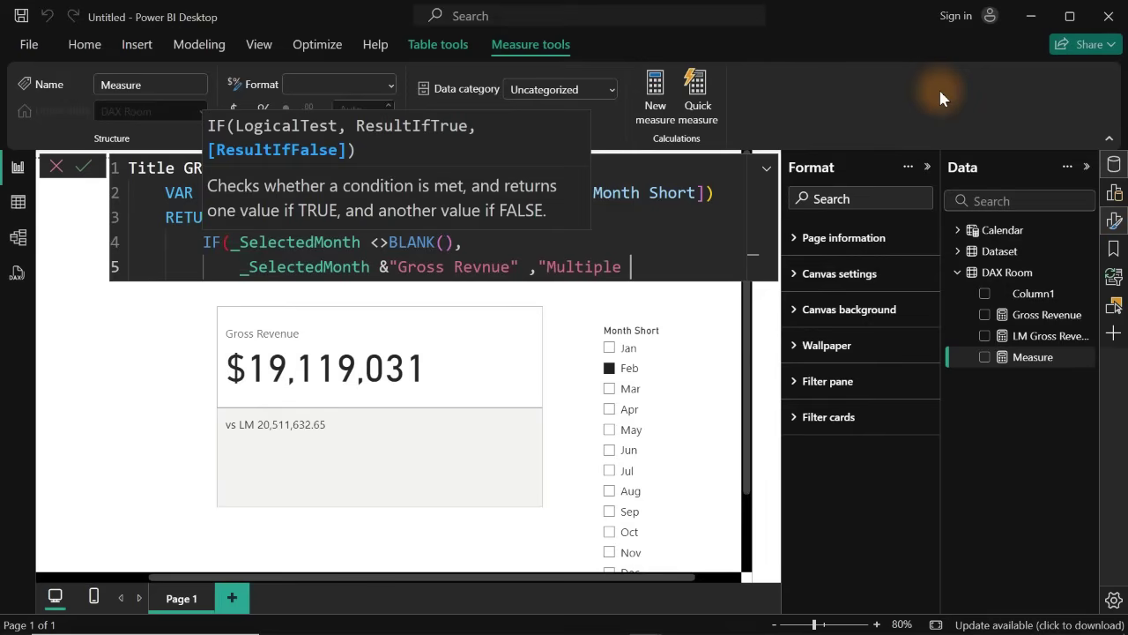
type("Month Selected")
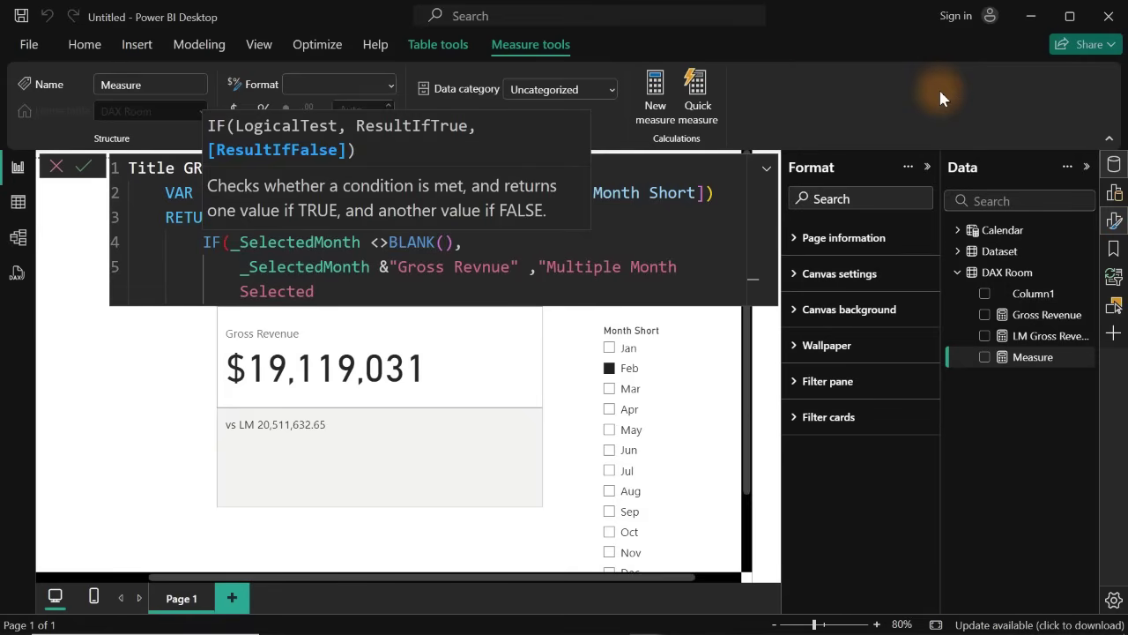
type("\"")
left_click(540, 268)
key("shift+Return")
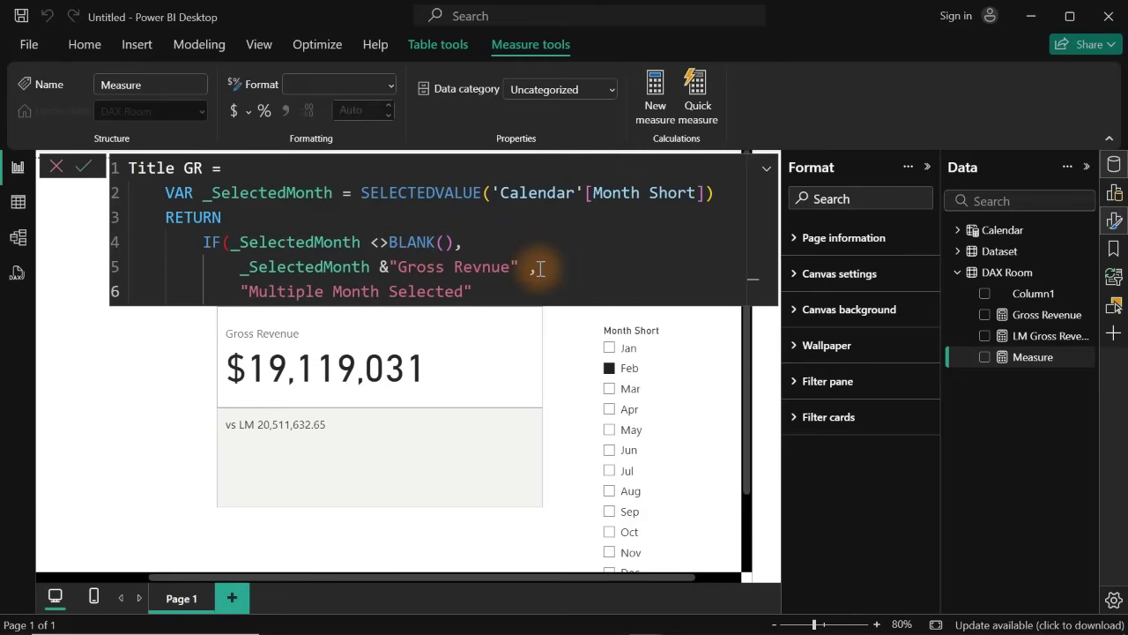
left_click(483, 290)
key("shift+Return")
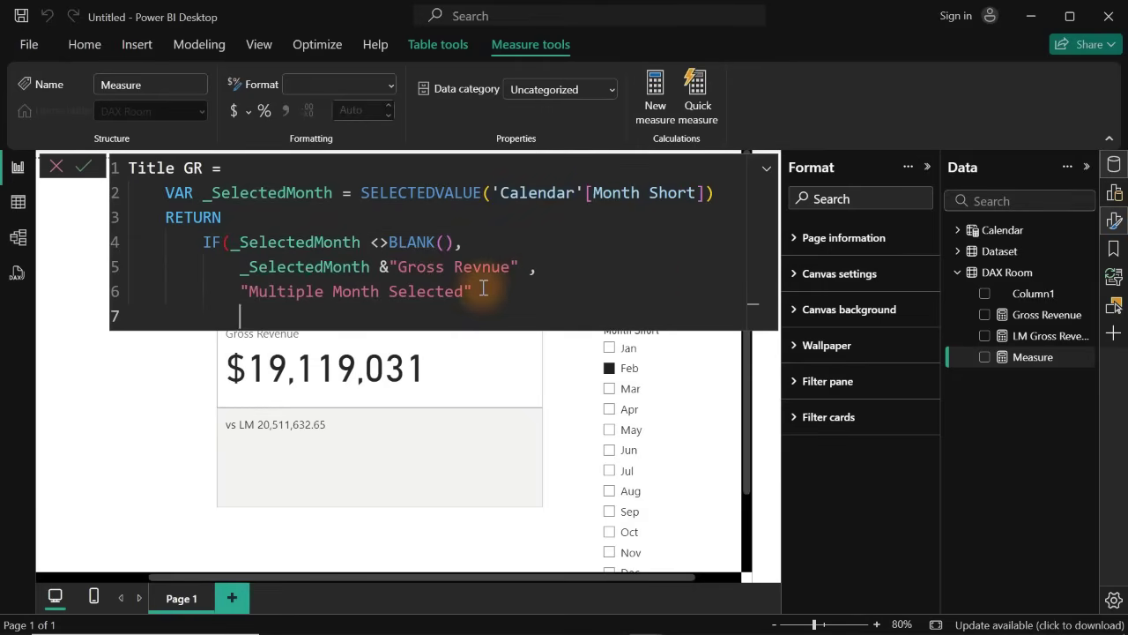
type(")")
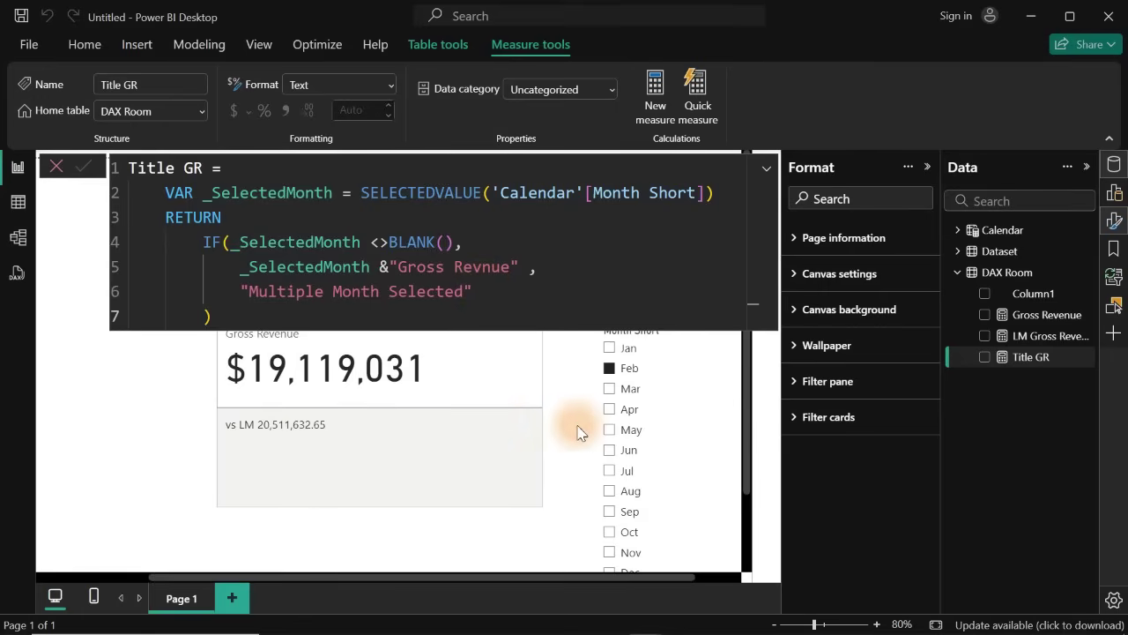
- Expand the label settings of the Gross Revenue card's callout value and enter the trial label text jhjhkj
left_click(494, 368)
left_click(475, 351)
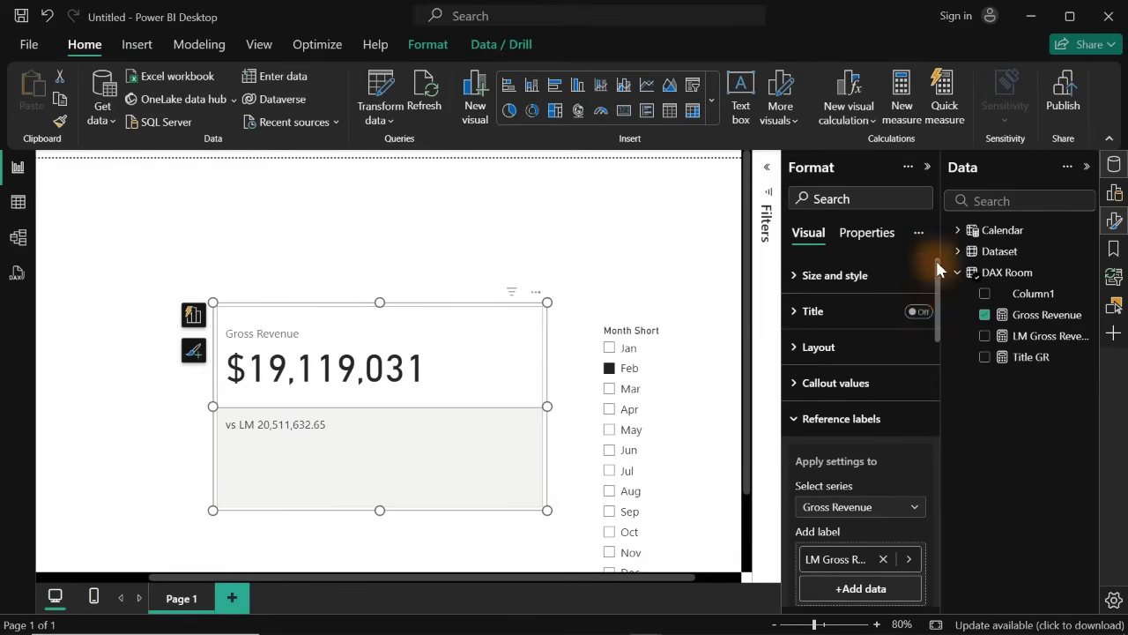
left_click(828, 419)
left_click(822, 383)
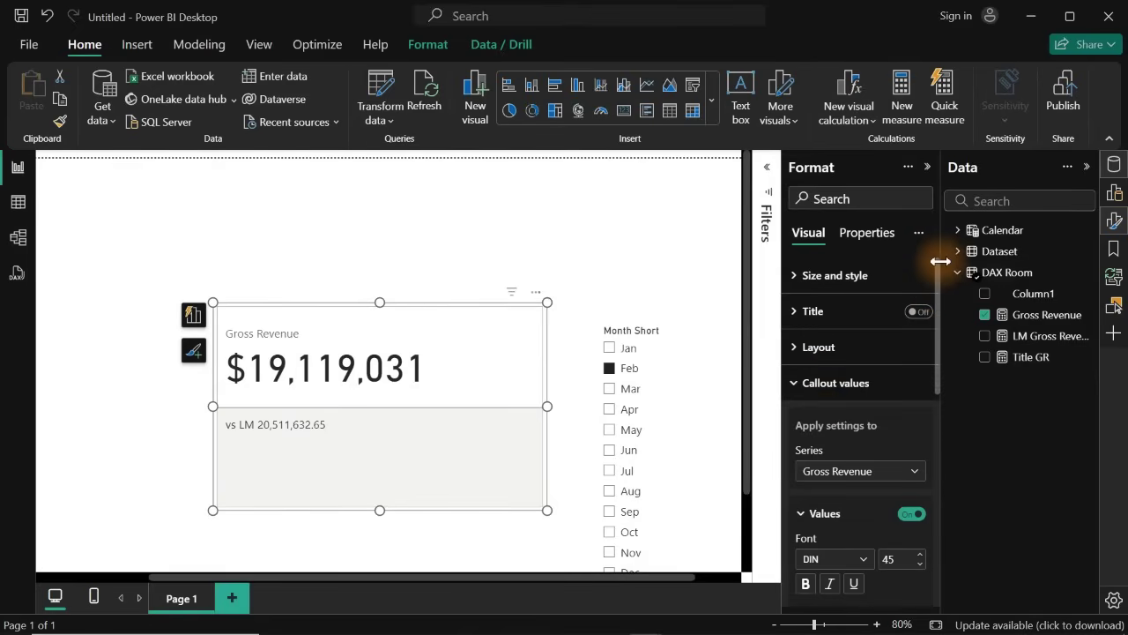
left_click_drag(939, 276, 944, 474)
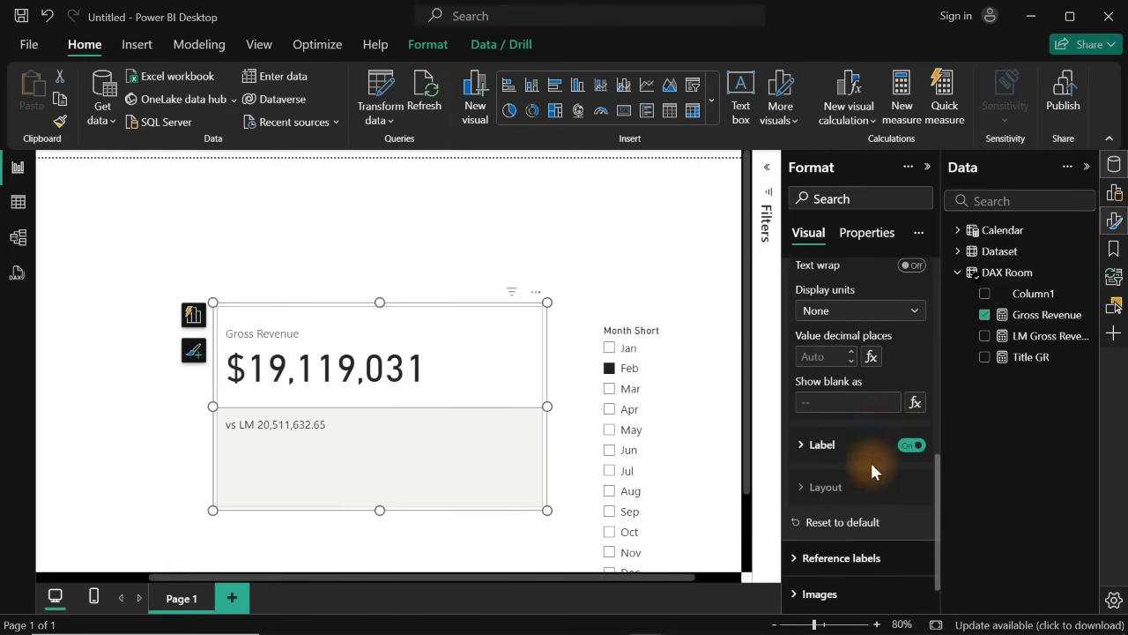
left_click(819, 446)
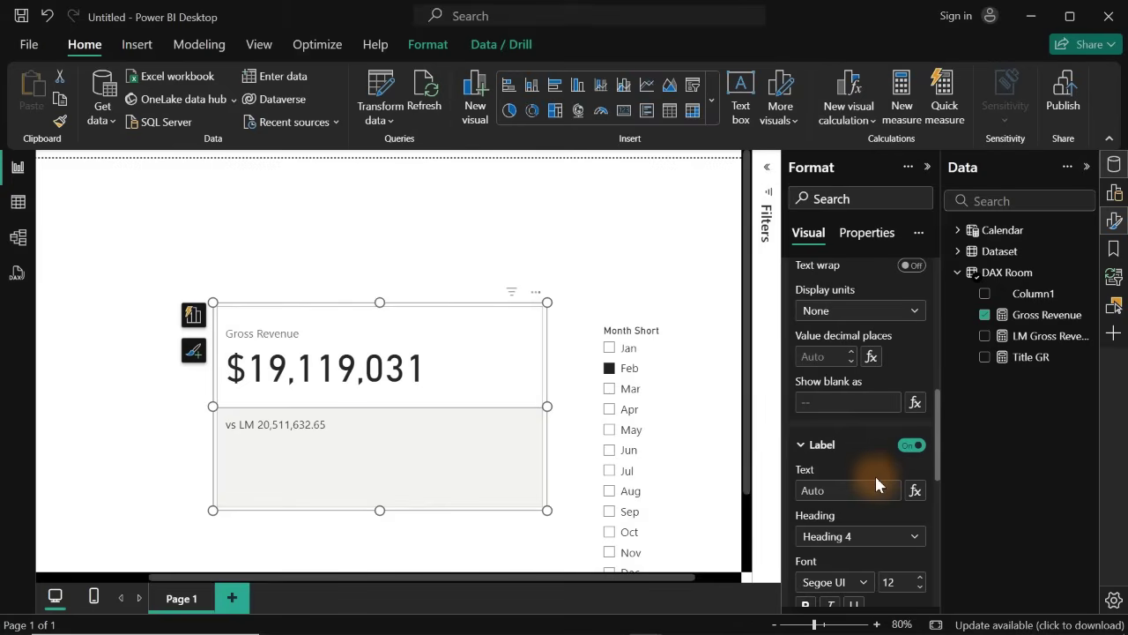
left_click(888, 492)
type("jhjhkj")
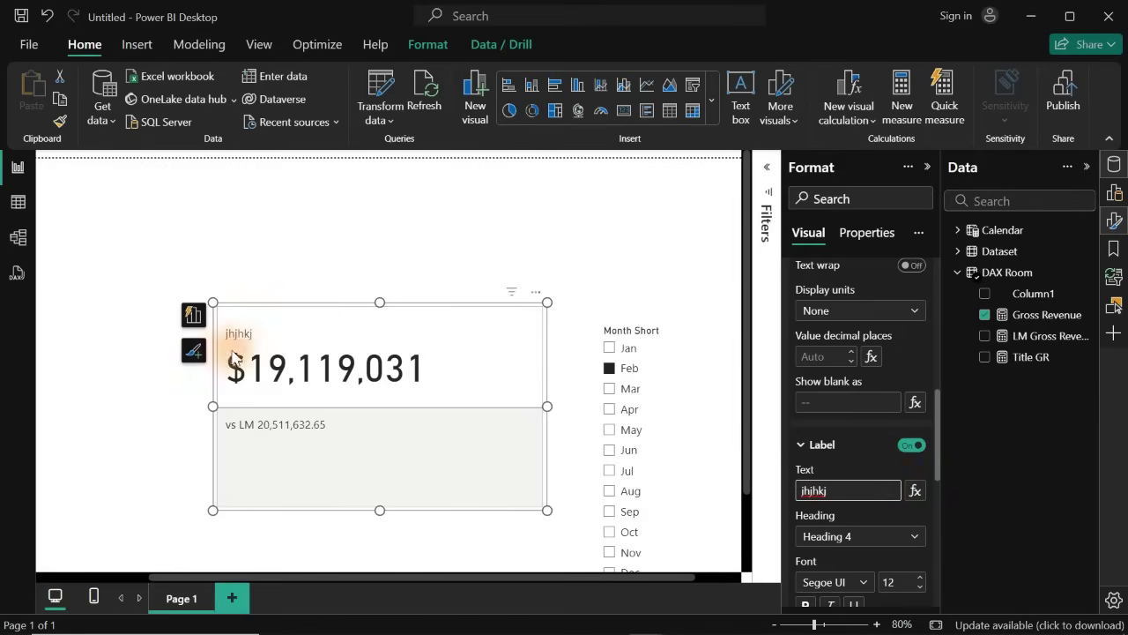
- Base the callout label text on the Title GR measure from DAX Room, using the Field value format style
left_click(915, 492)
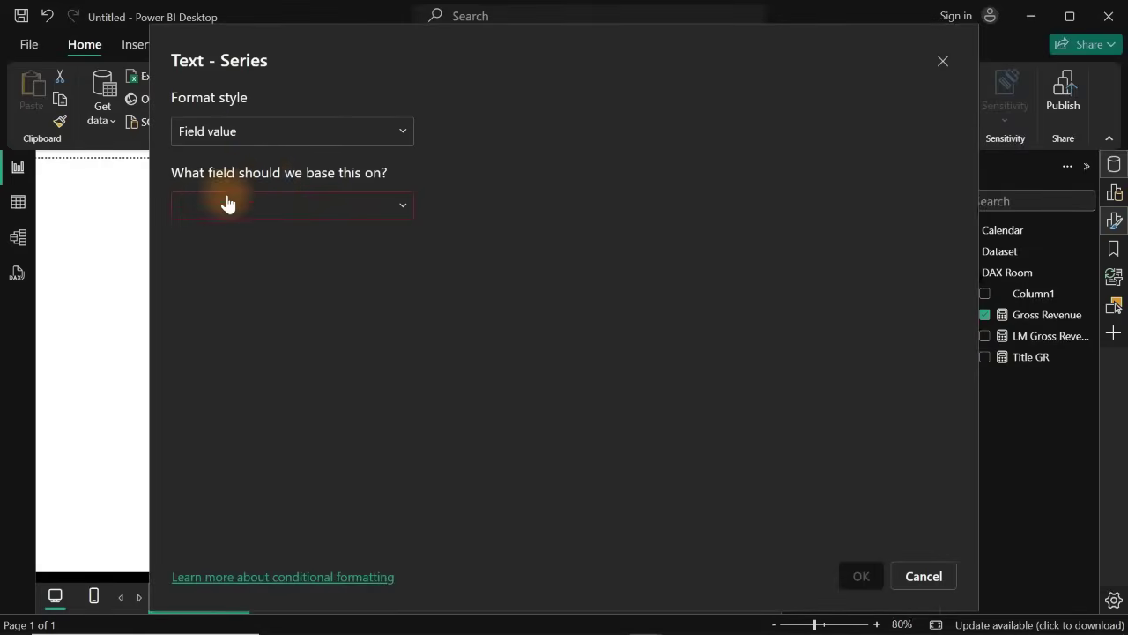
left_click(231, 212)
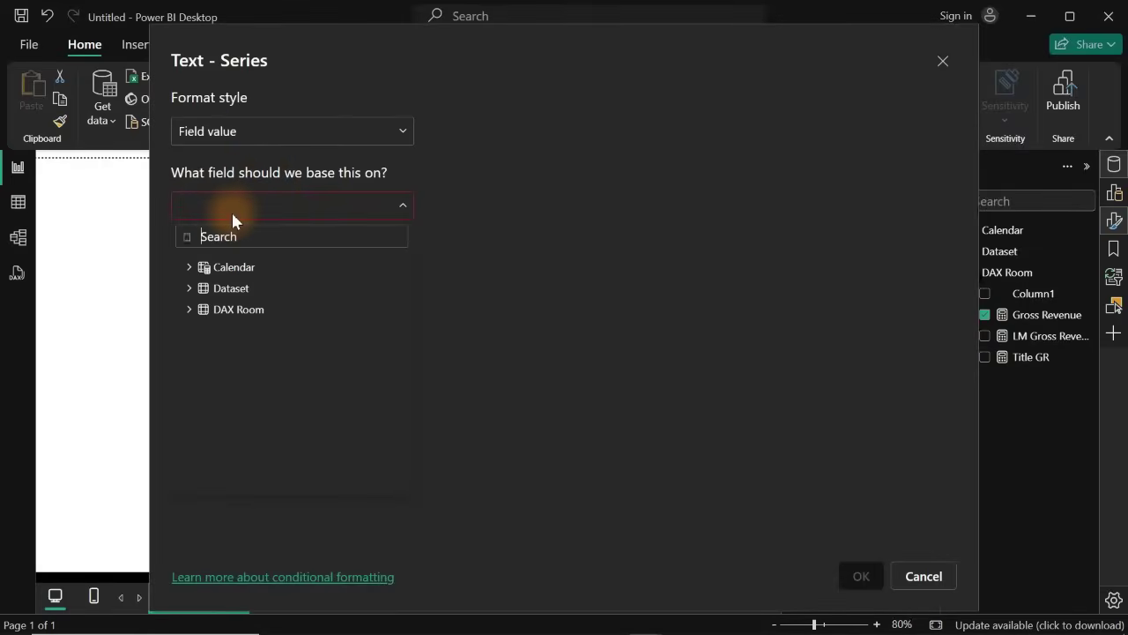
left_click(186, 310)
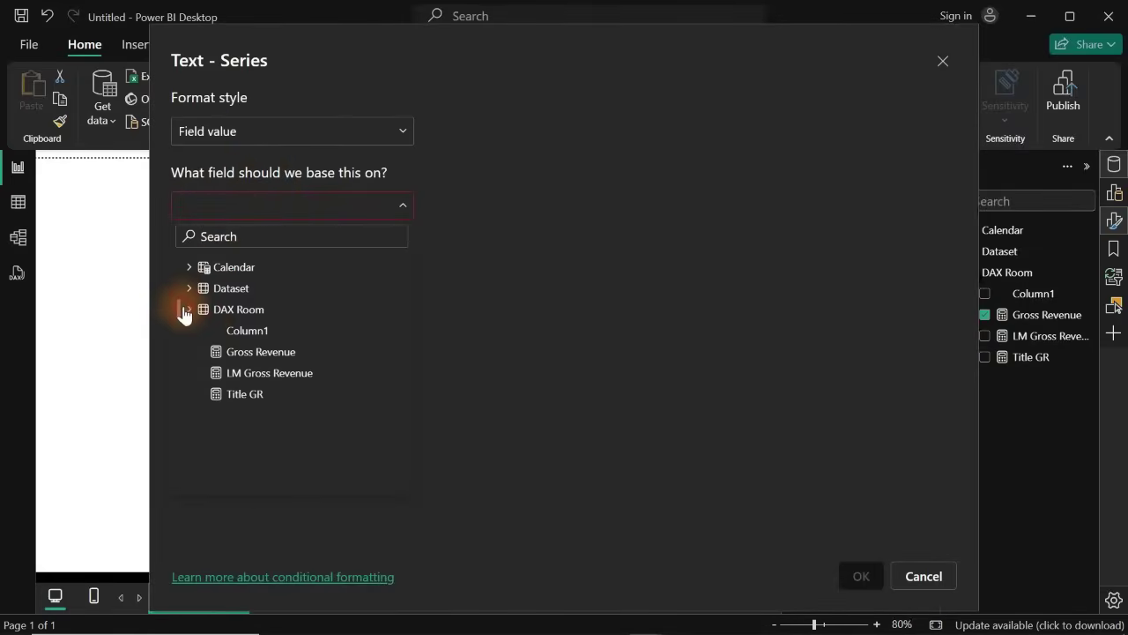
left_click(246, 395)
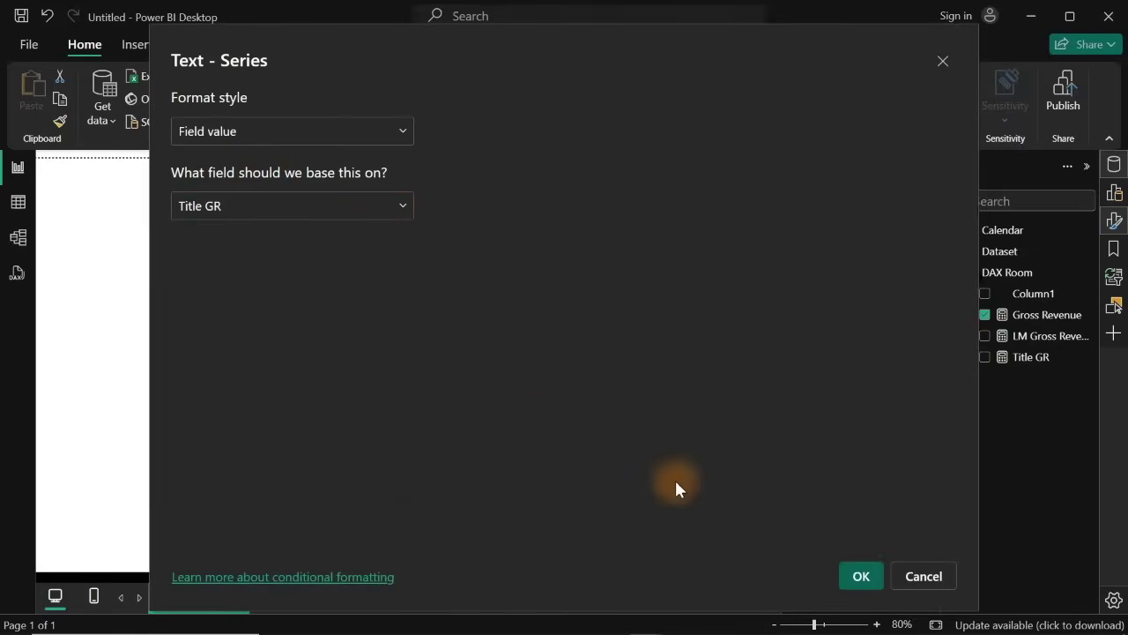
left_click(861, 575)
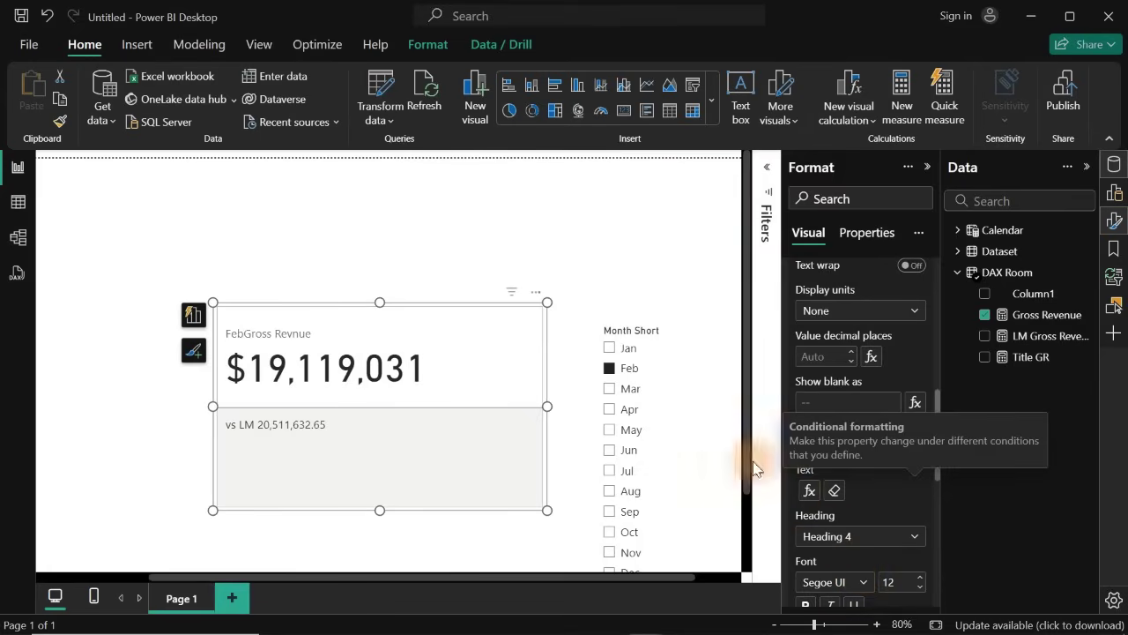
- Insert a space before Gross Revnue inside the quoted text of the Title GR measure and commit it
left_click(1027, 359)
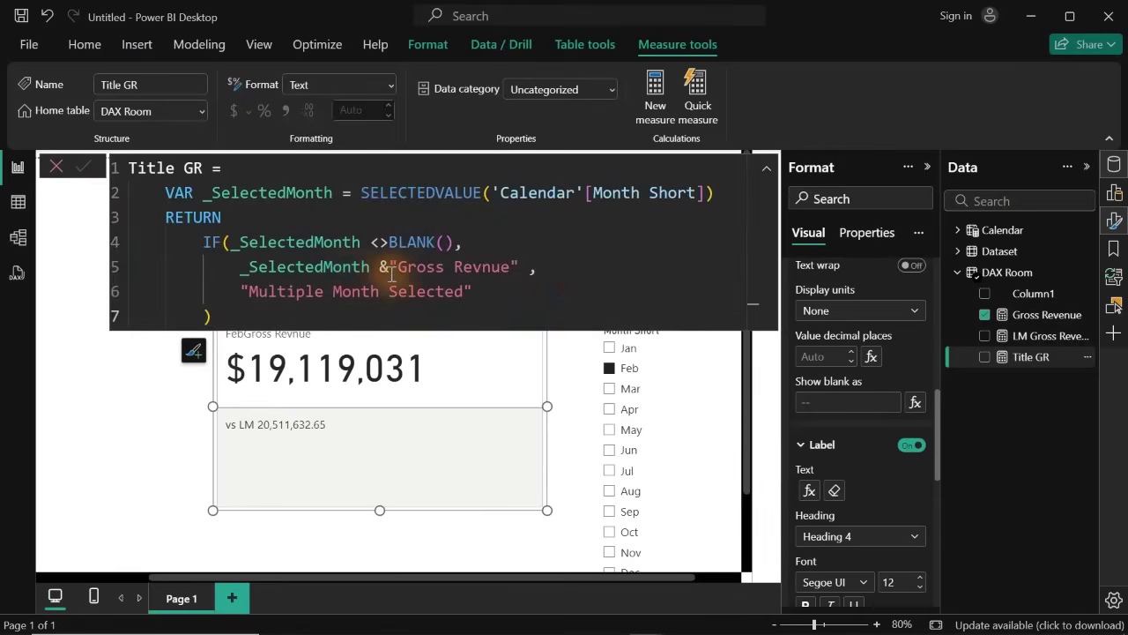
left_click(401, 270)
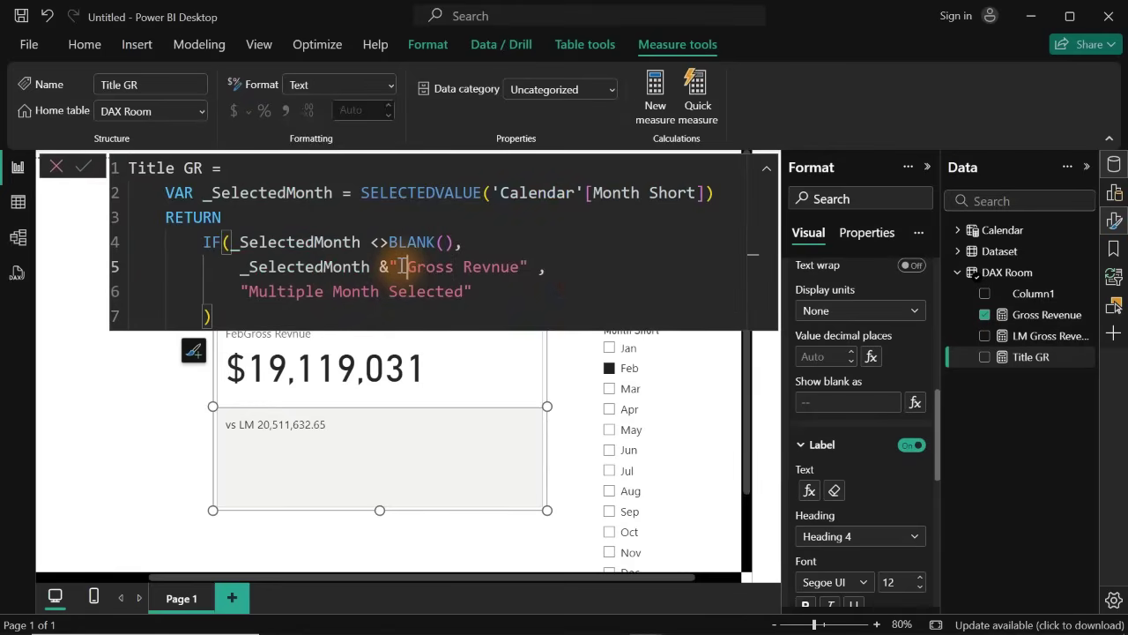
key("Return")
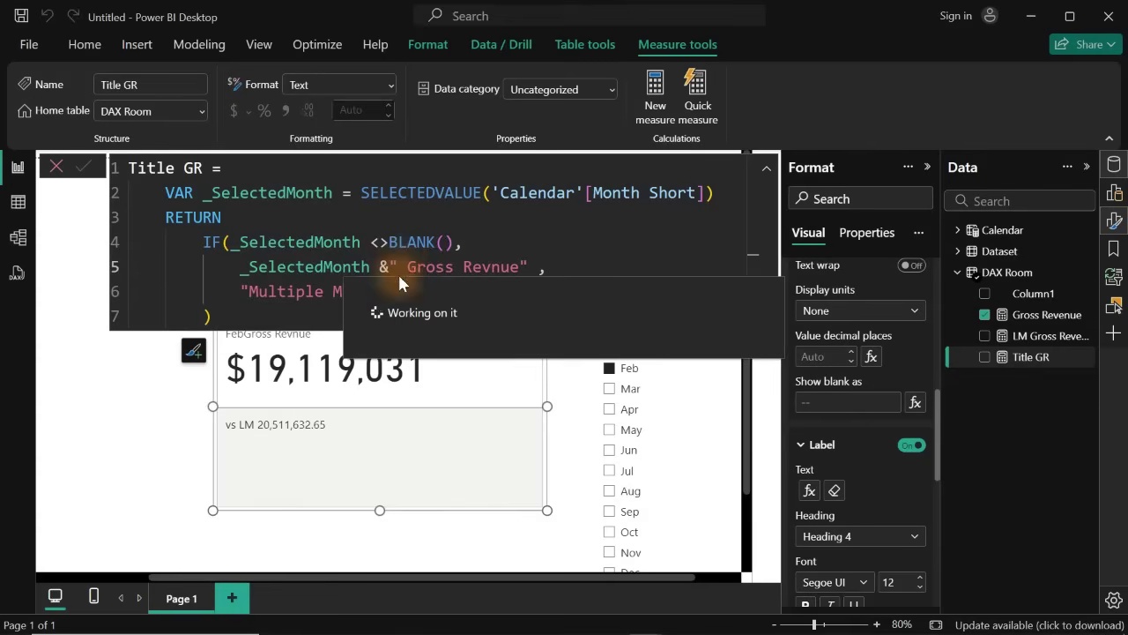
left_click(573, 411)
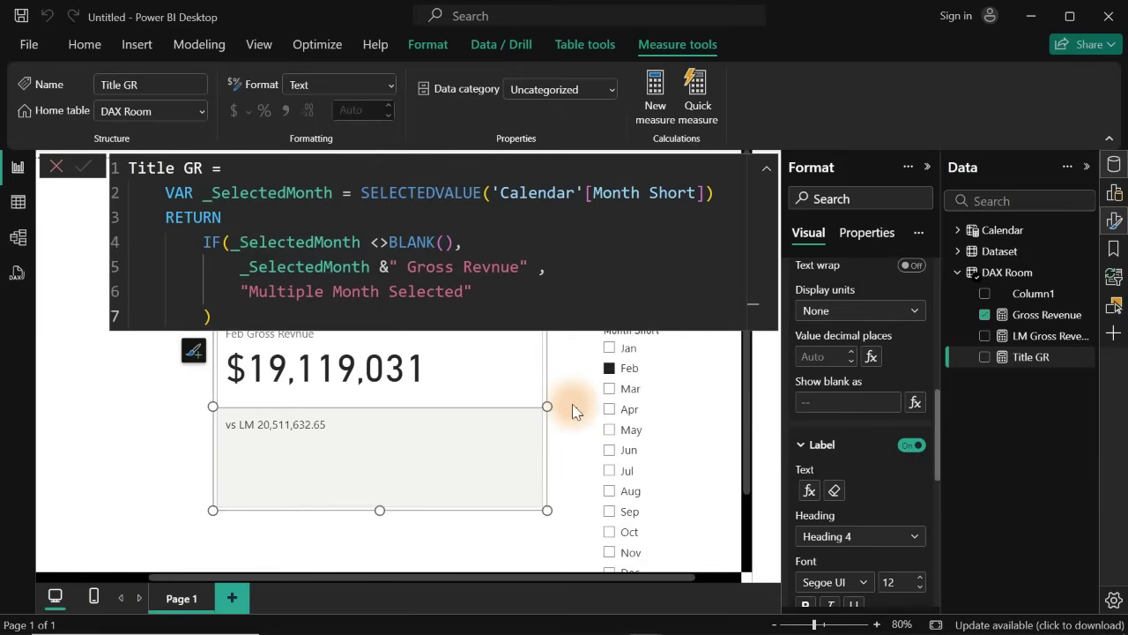
- Select Mar in the Month Short slicer to test the card's dynamic title
left_click(627, 392)
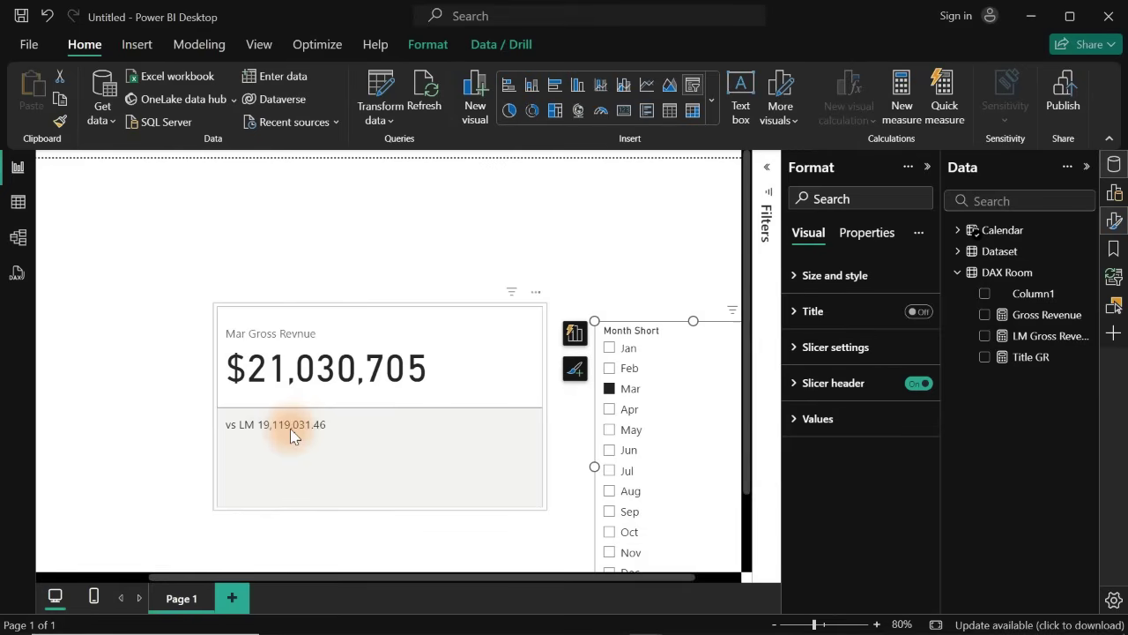
- Add a new measure to the DAX Room table
right_click(1054, 324)
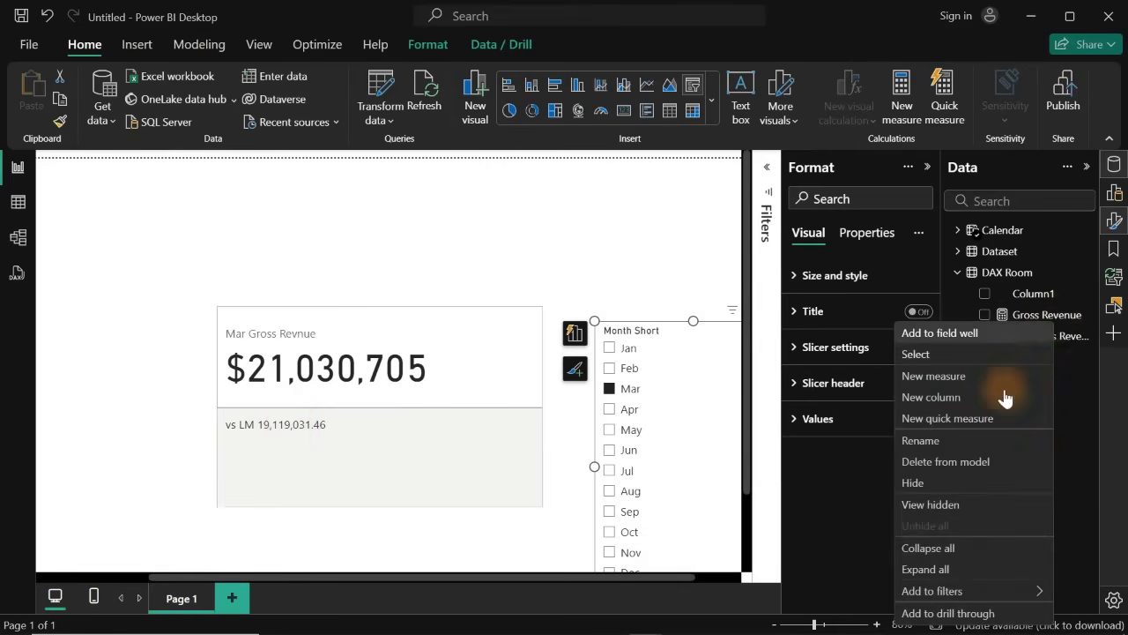
left_click(932, 375)
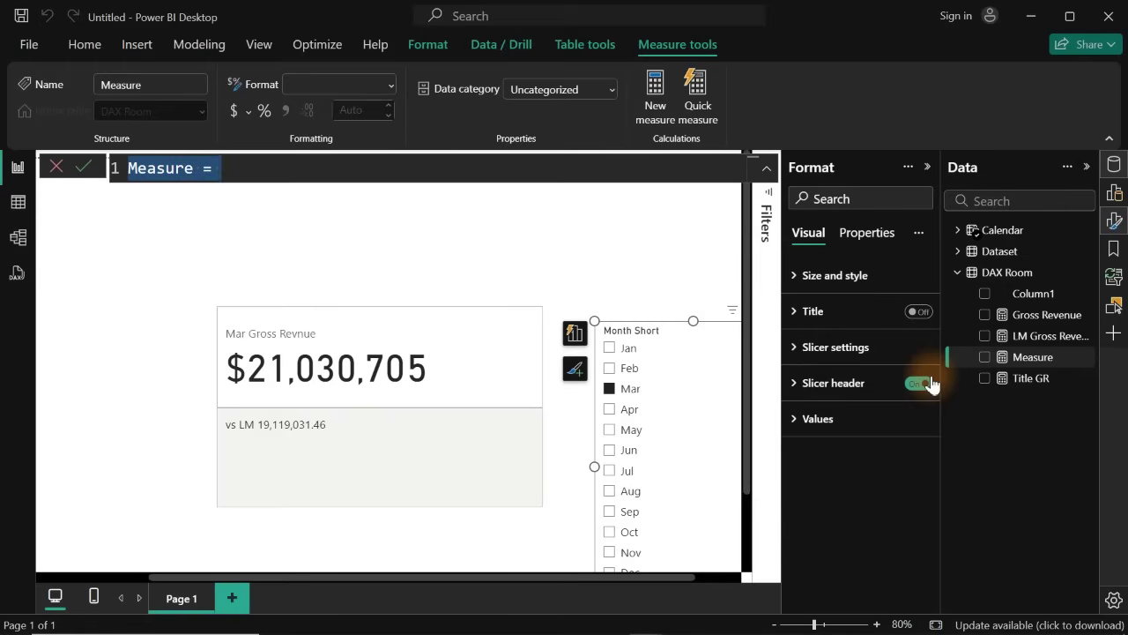
- Switch to the vertex42 Unicode symbols page in the browser and examine the curved up arrow under Supplemental Arrows - B
mouse_move(727, 626)
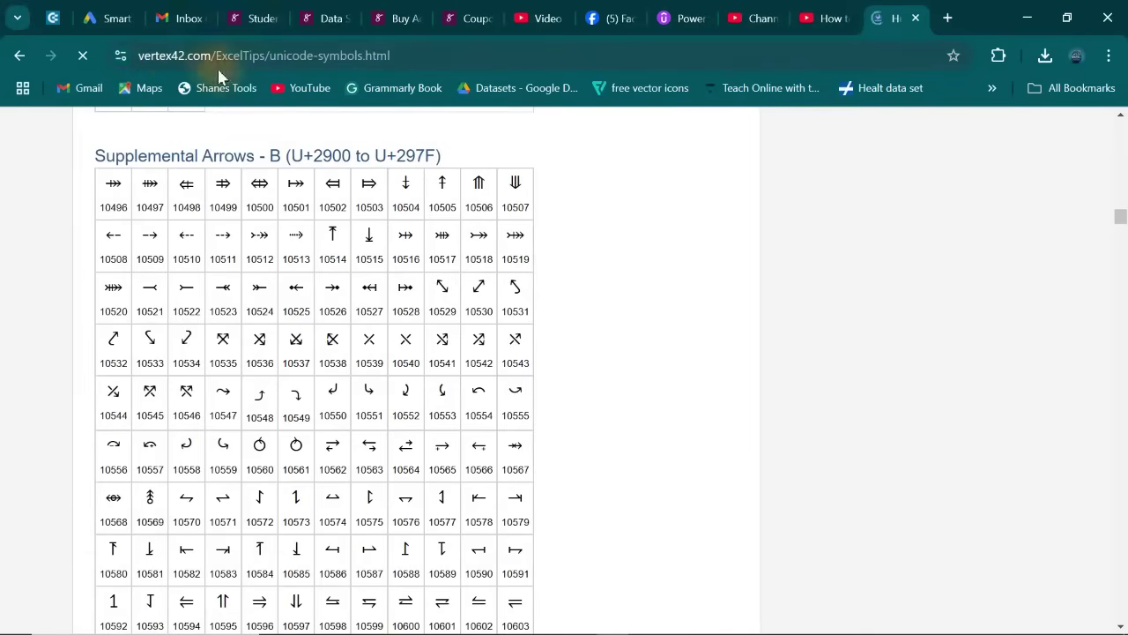
scroll(127, 203, "down", 1)
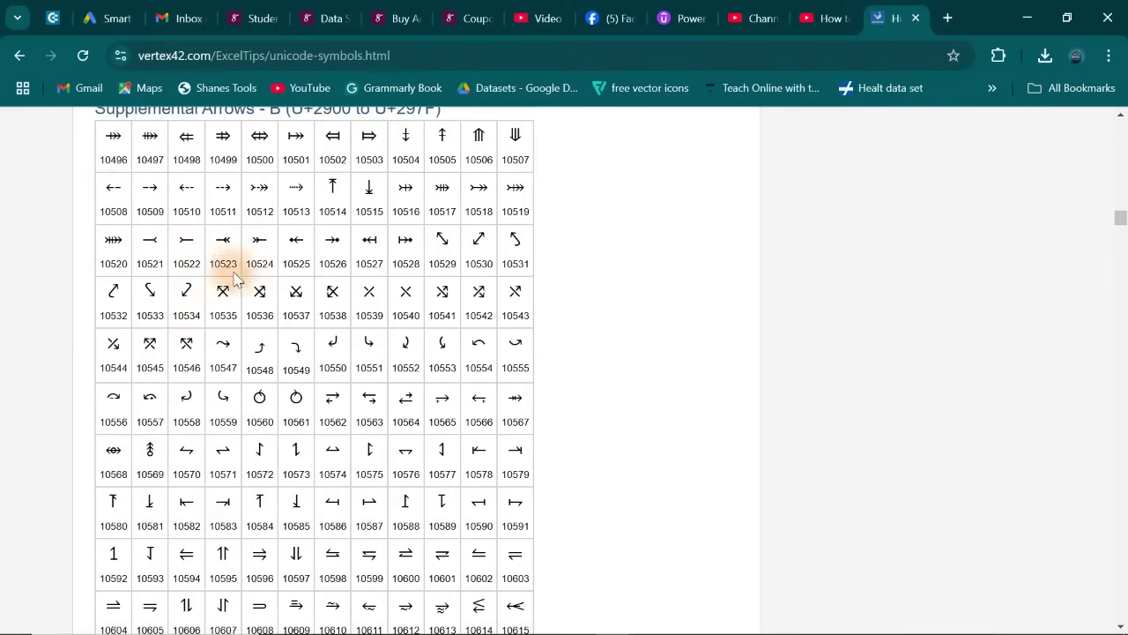
left_click_drag(390, 344, 257, 350)
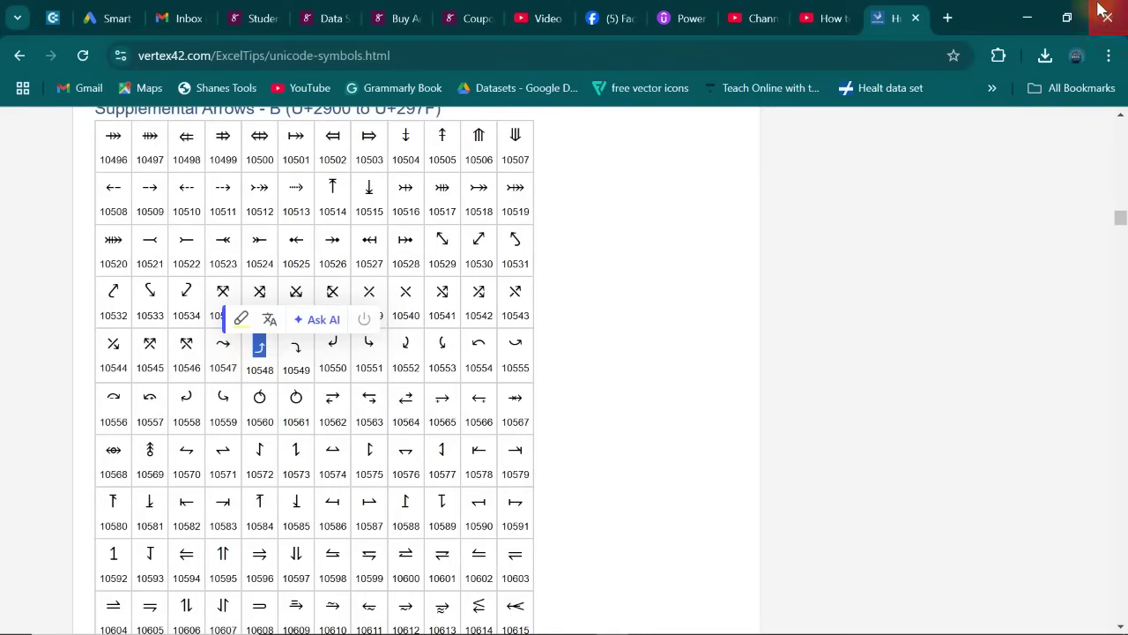
left_click(1028, 17)
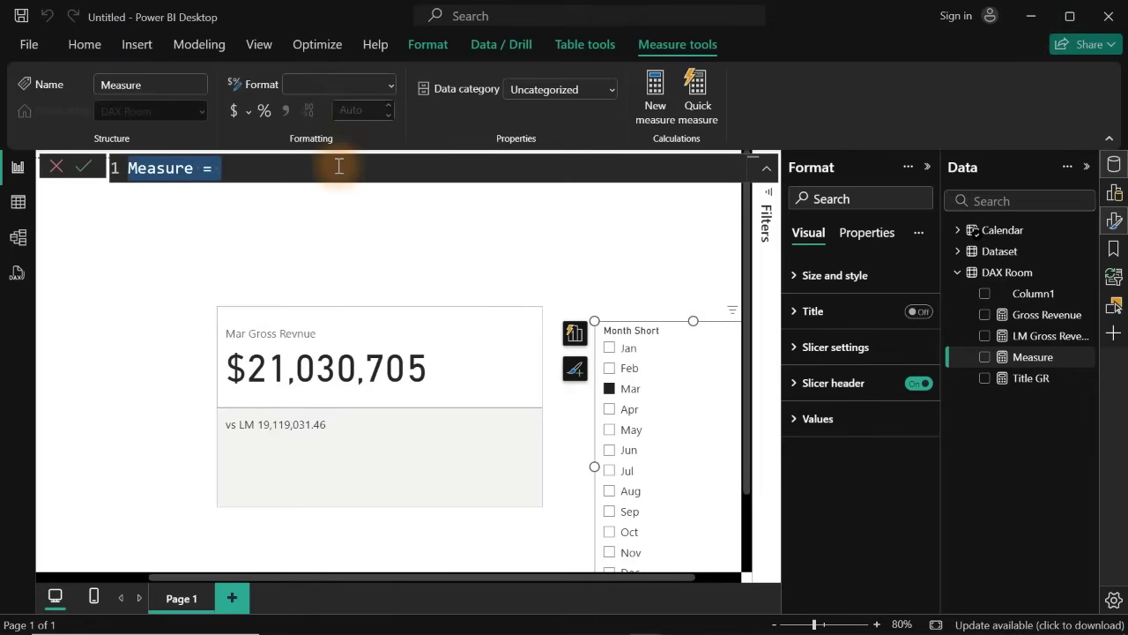
- Name the new measure MoM Change Gross Revenue and start an indented second line for its formula
type("M")
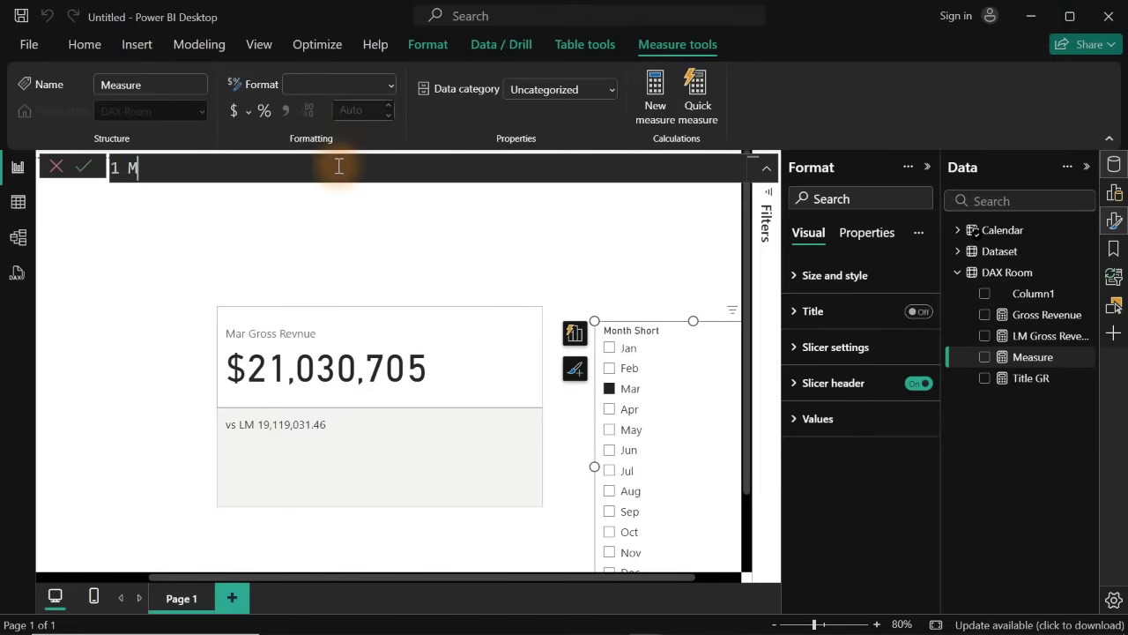
type("oM Change")
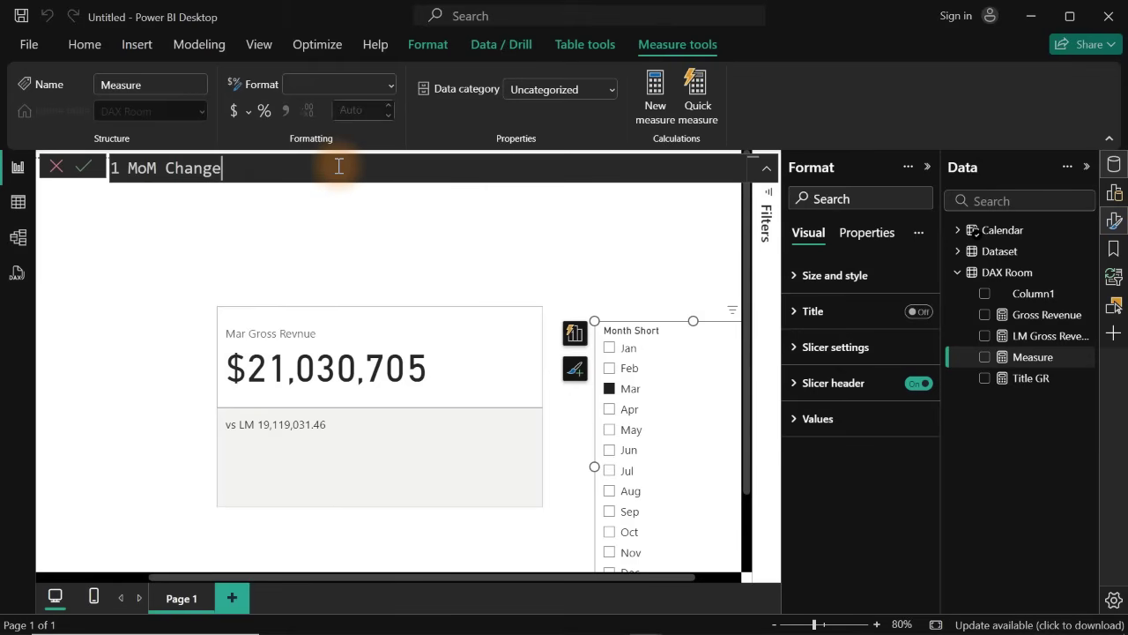
type(" Gross Re")
key("BackSpace")
type("enue")
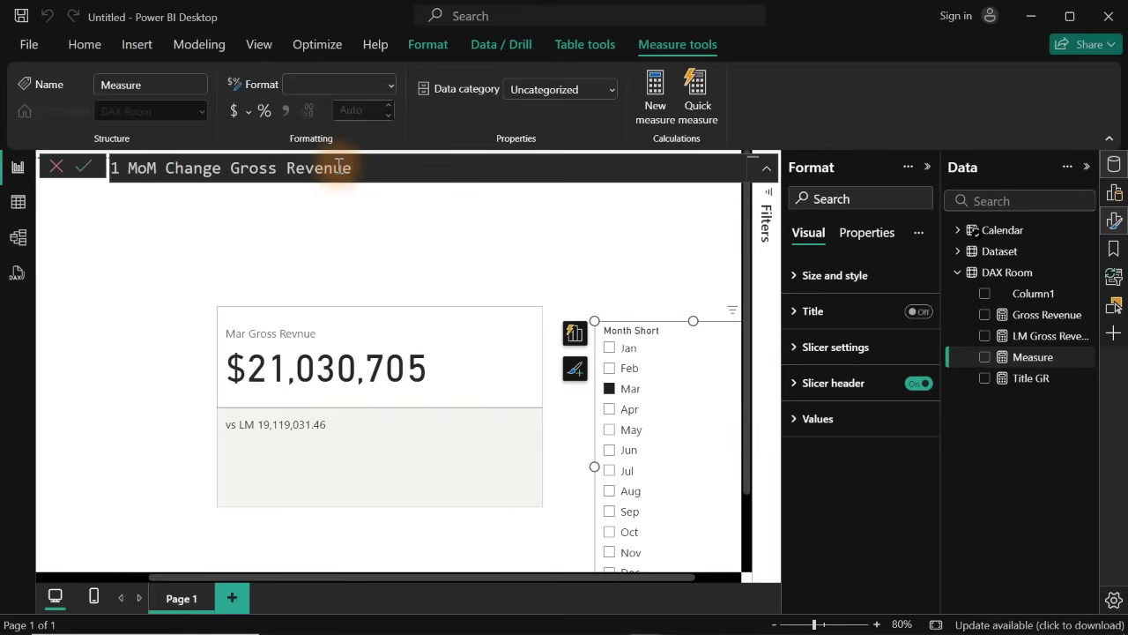
type(" =")
key("shift+Return")
key("Tab")
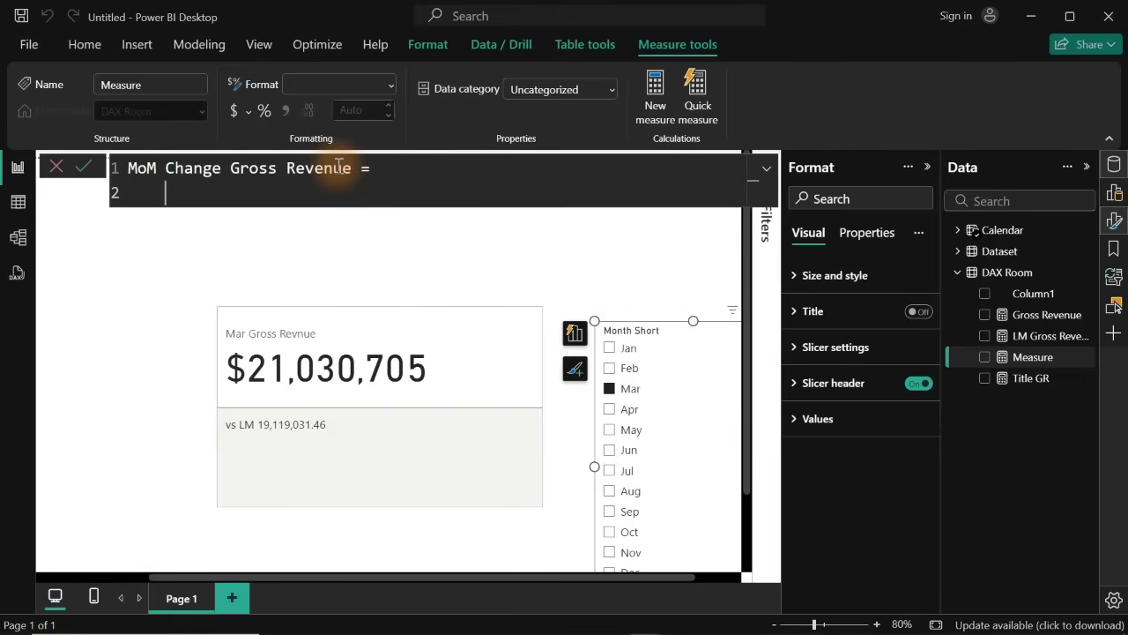
- Declare a variable _ArrowUp in the measure and begin its value with the UNICHAR function
type("var")
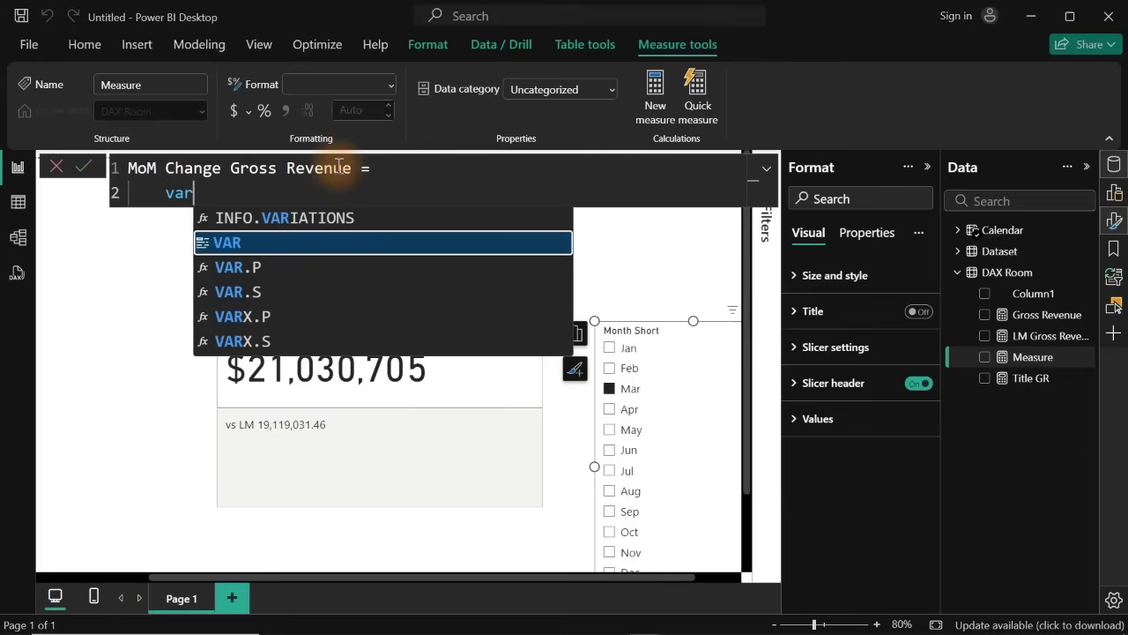
key("Tab")
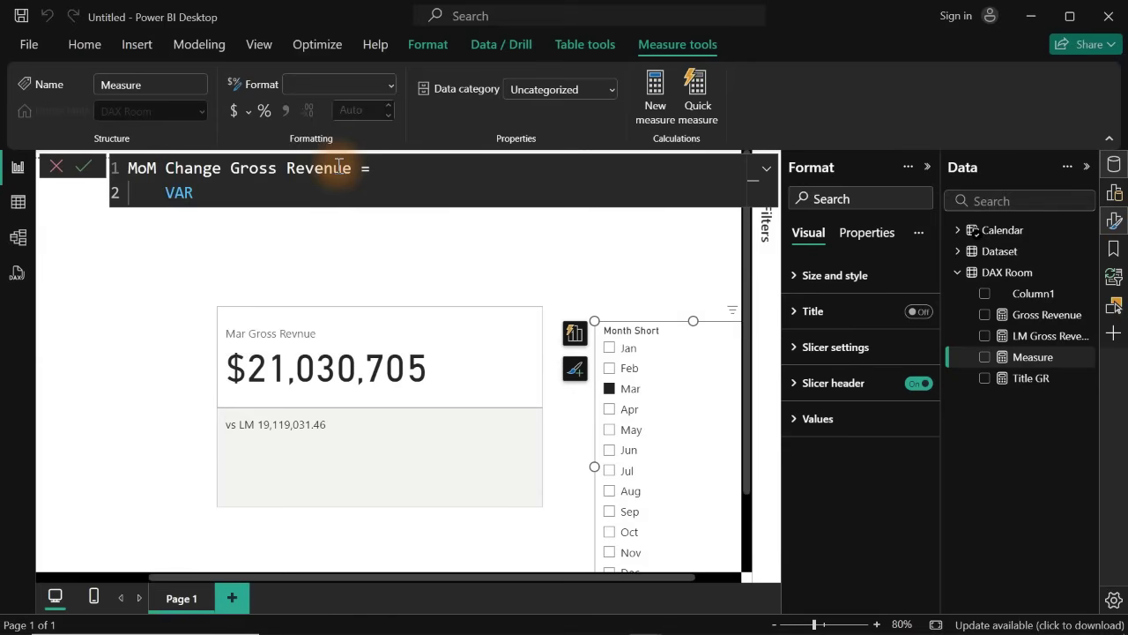
type("_ArrowUp =uni")
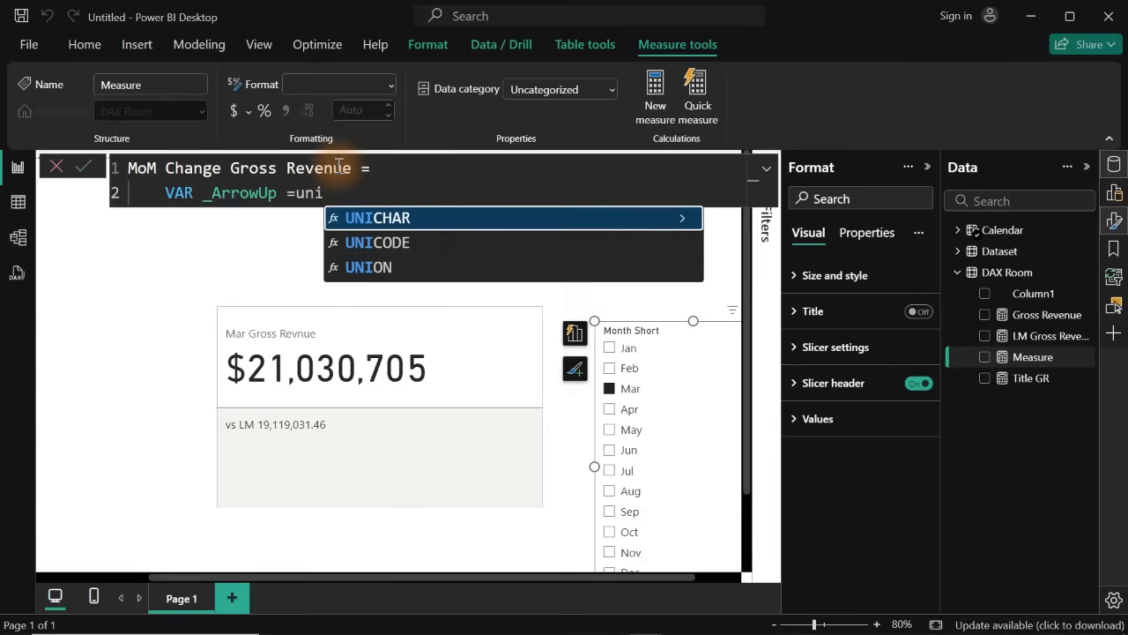
key("Tab")
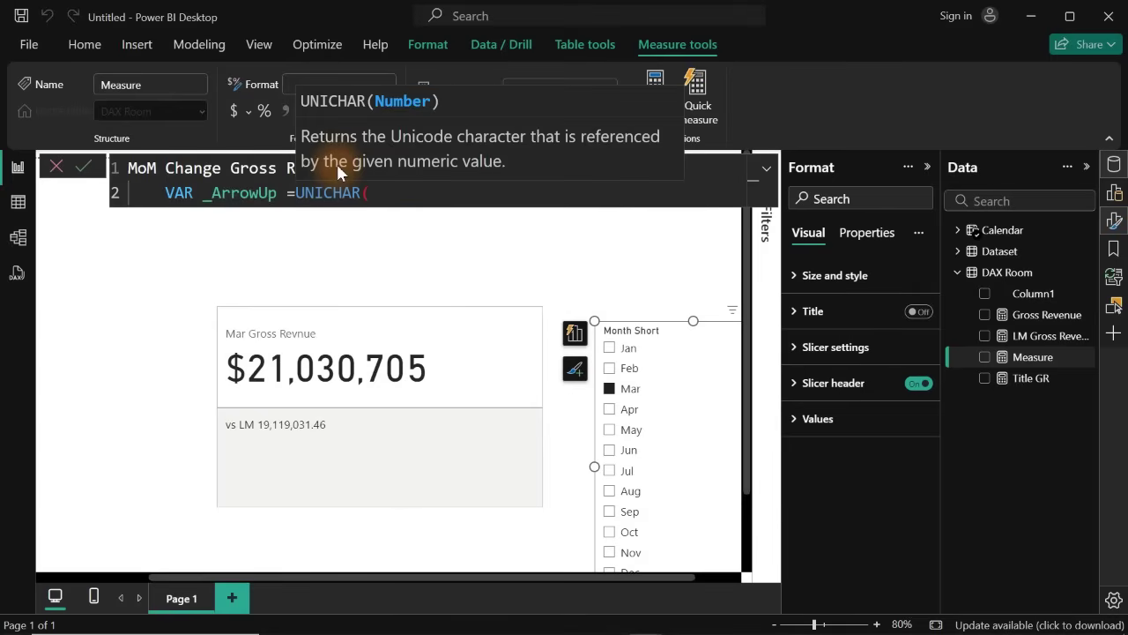
- Switch to the Unicode symbols page in the browser to get the up arrow's code, 10548
mouse_move(622, 628)
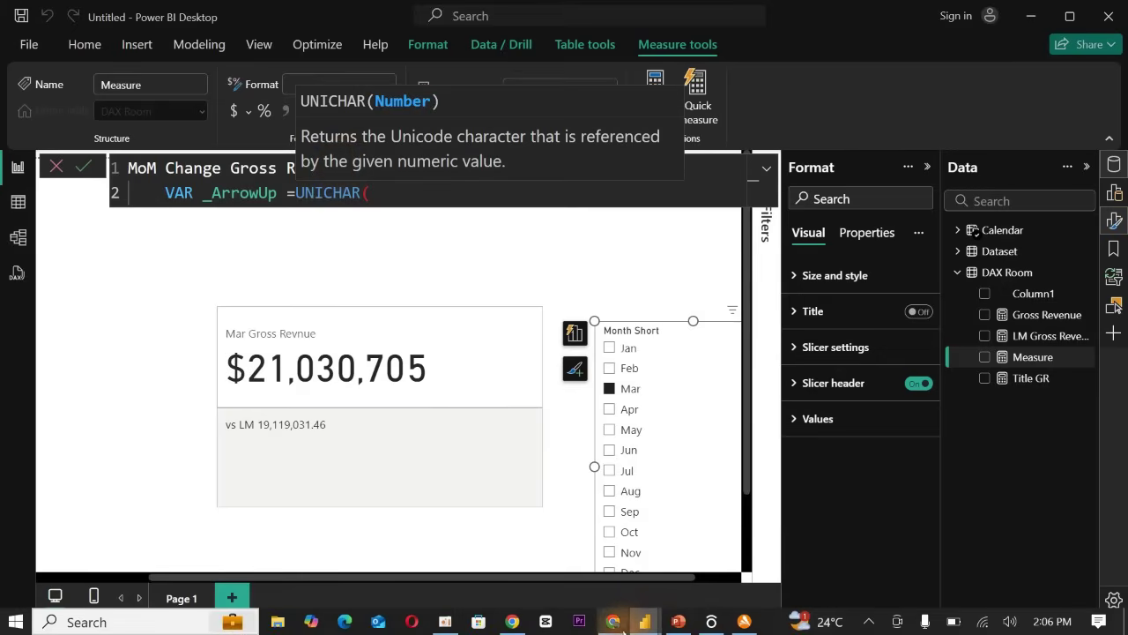
left_click(634, 510)
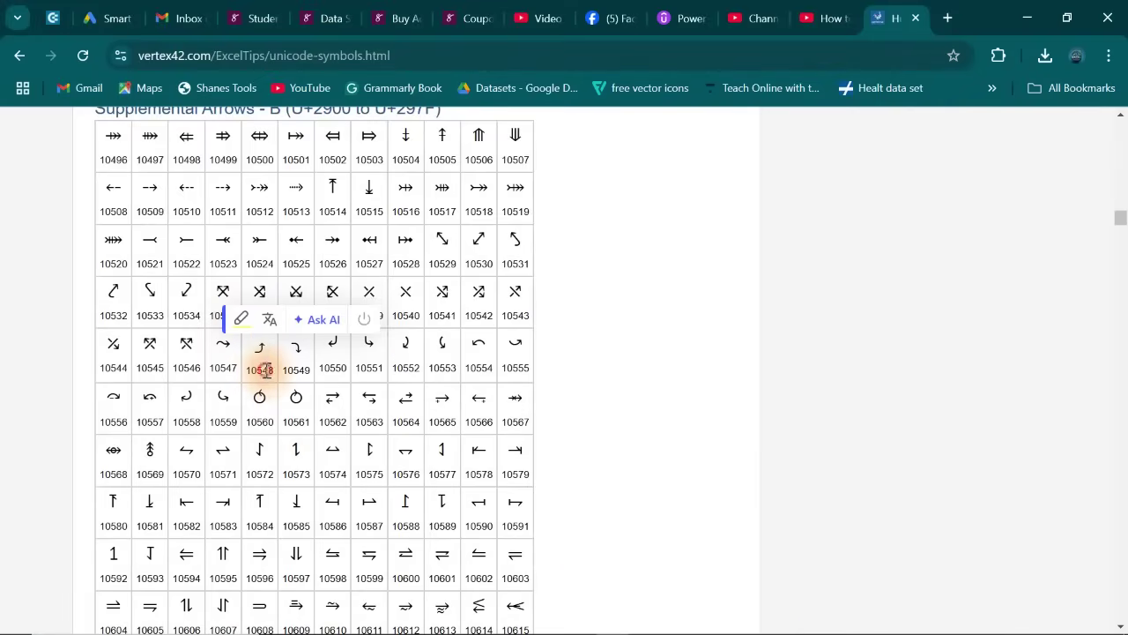
- Copy code 10548 from the supplemental arrows table and, in Power BI Desktop, complete the _ArrowUp variable as UNICHAR(10548)
double_click(261, 370)
key("ctrl+c")
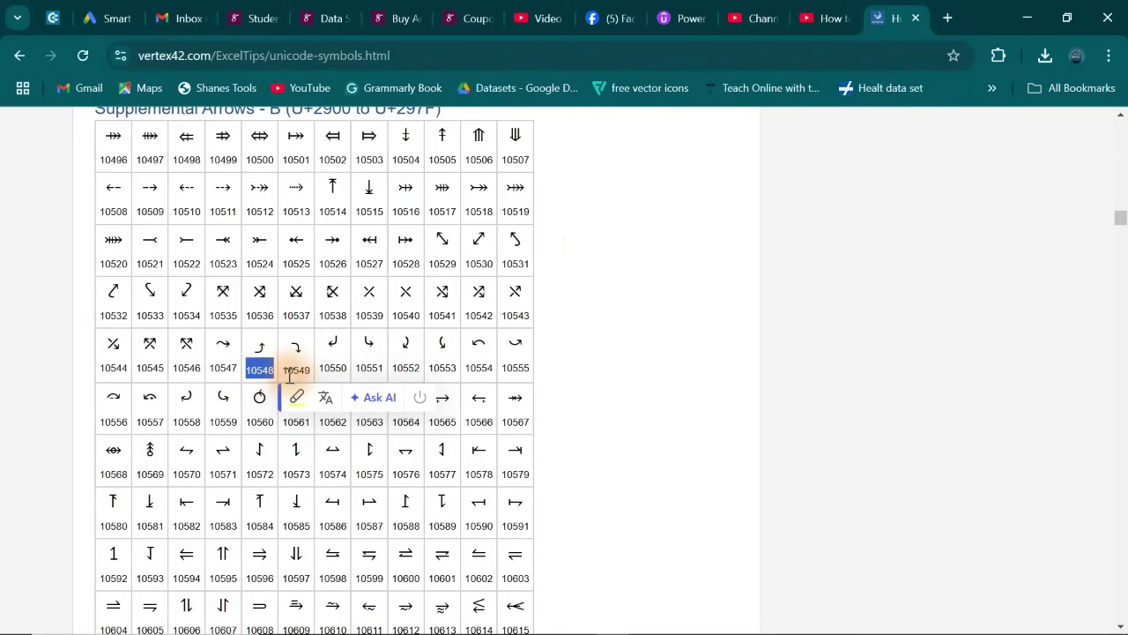
left_click(1031, 20)
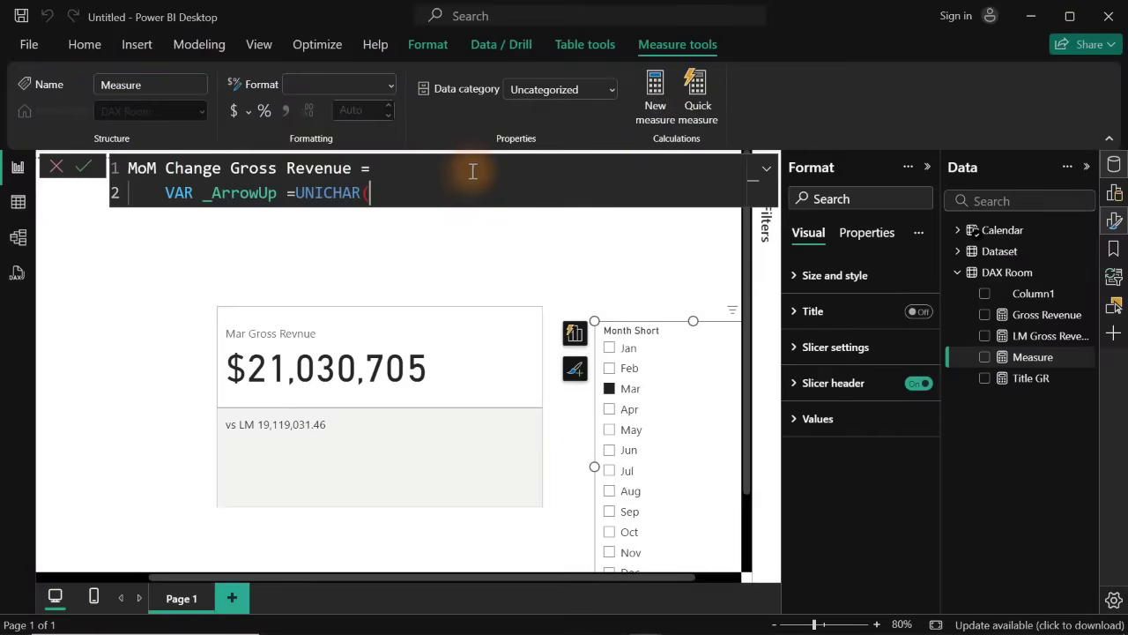
key("ctrl+v")
type(")")
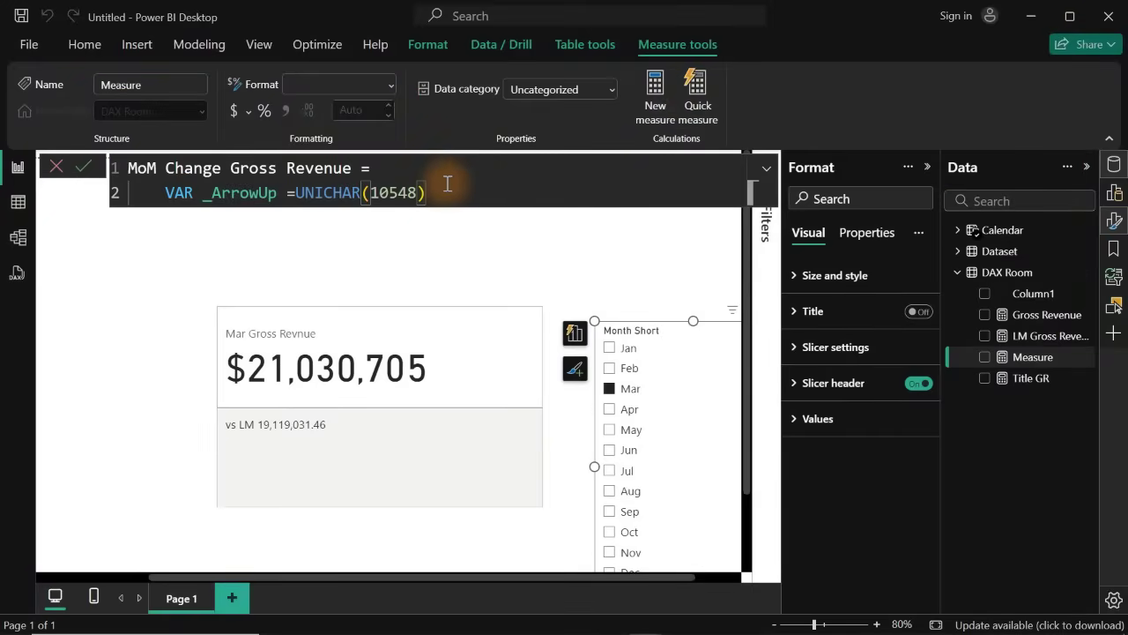
- Declare a second variable named _ArrowDown on a new line below _ArrowUp in the measure formula
key("shift+Return")
type("var")
key("Tab")
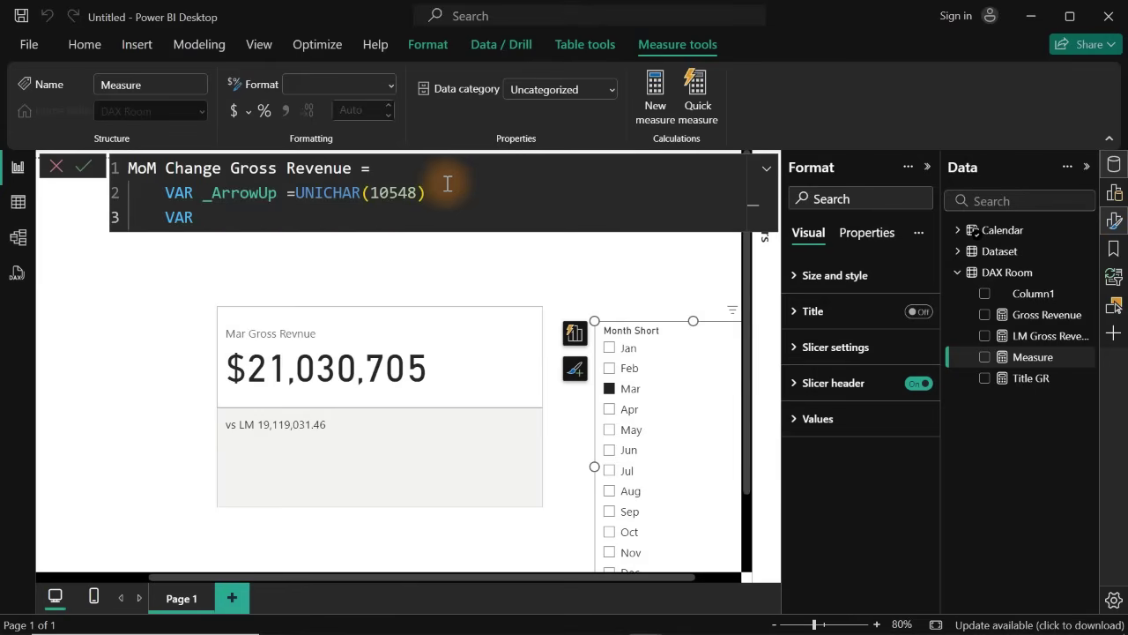
type("_Arro")
key("BackSpace")
type("rowDonw")
key("BackSpace")
key("BackSpace")
type("wn =")
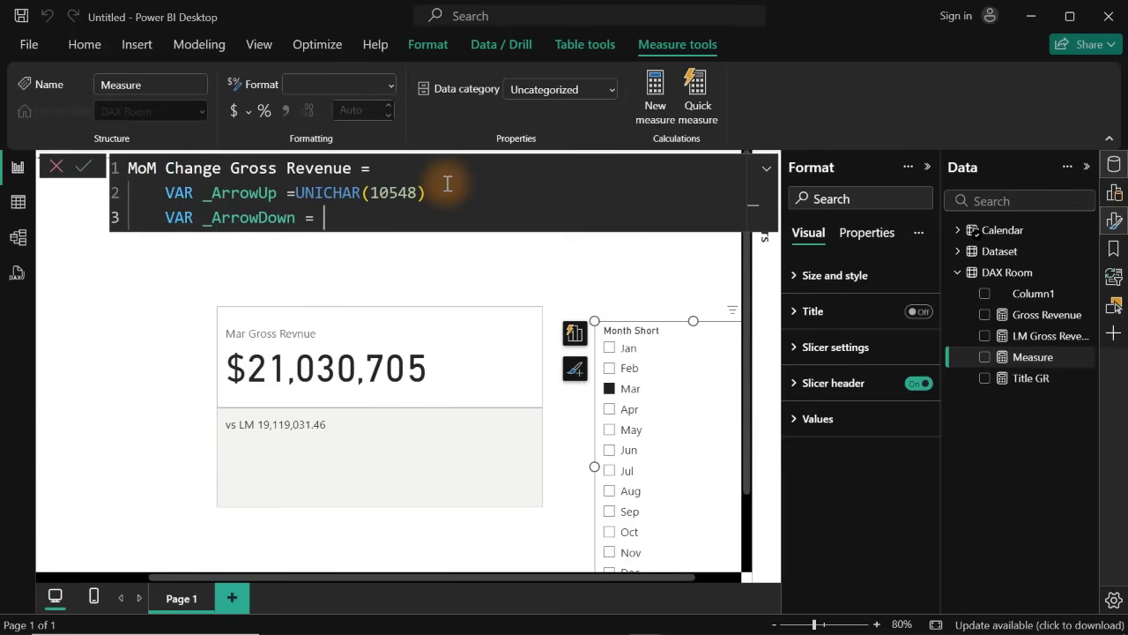
- Add a space before UNICHAR in the _ArrowUp line and define _ArrowDown as UNICHAR(10549)
left_click(298, 192)
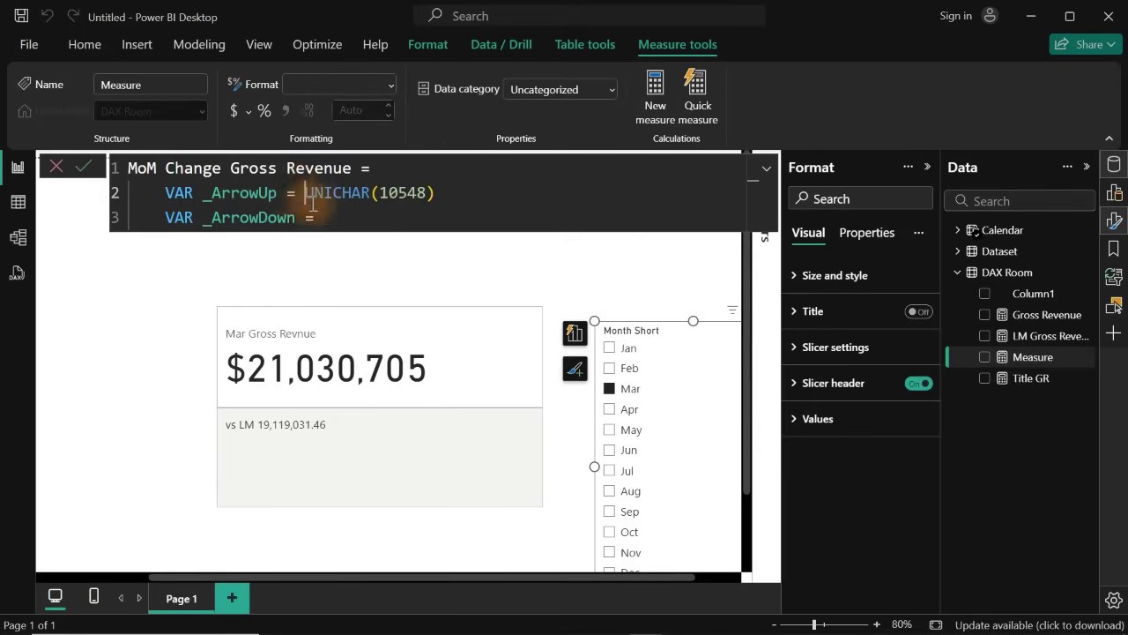
left_click(327, 219)
type("uni")
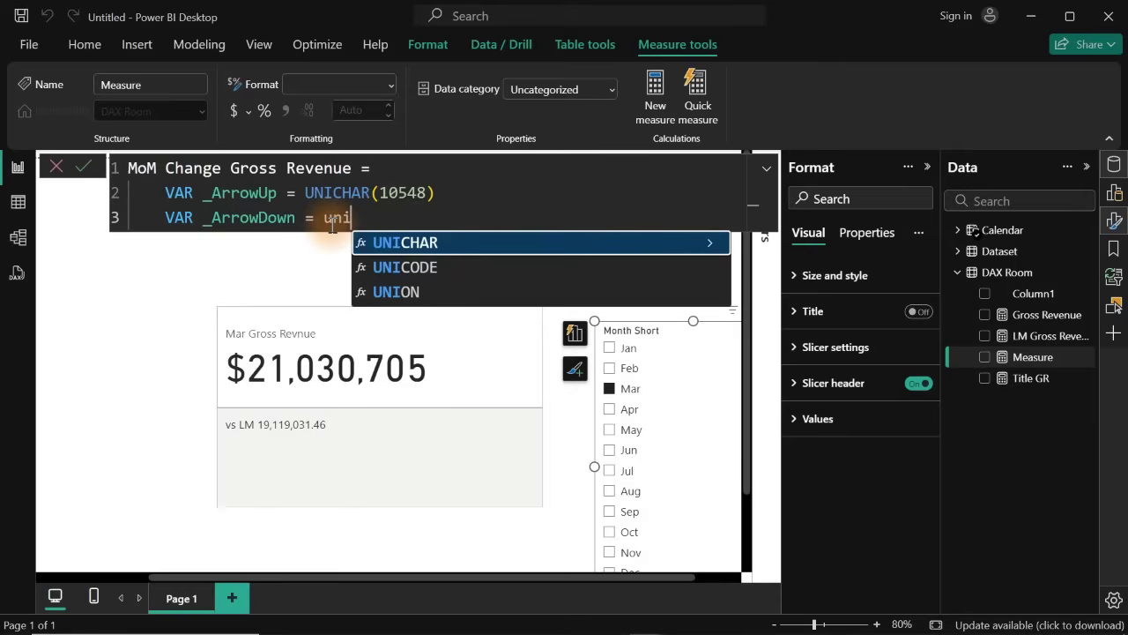
key("Tab")
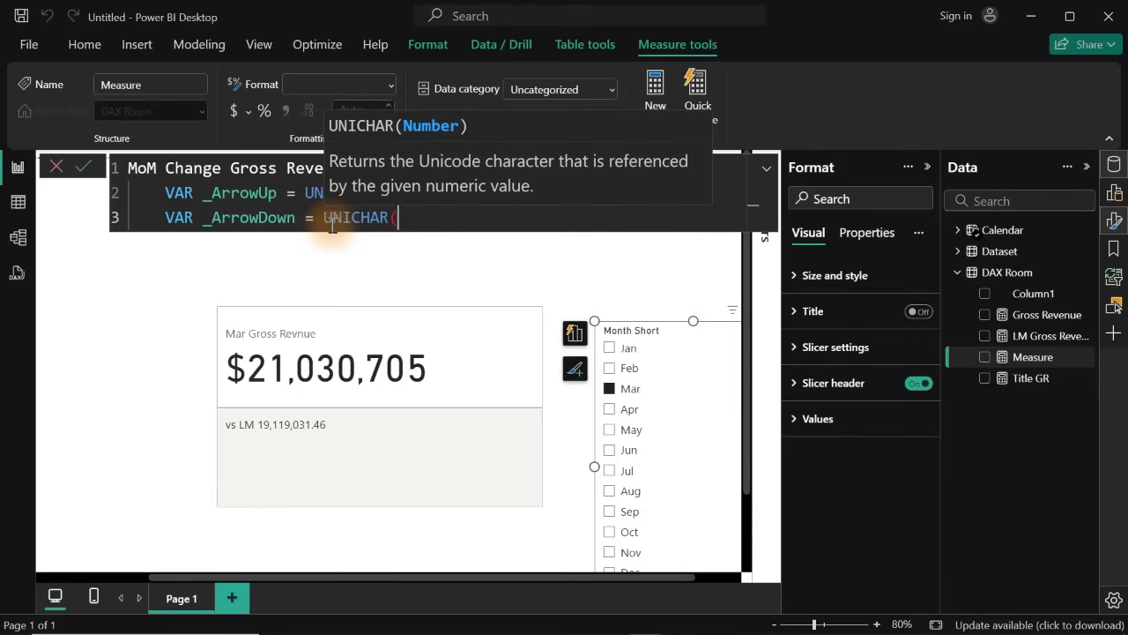
type("10549)")
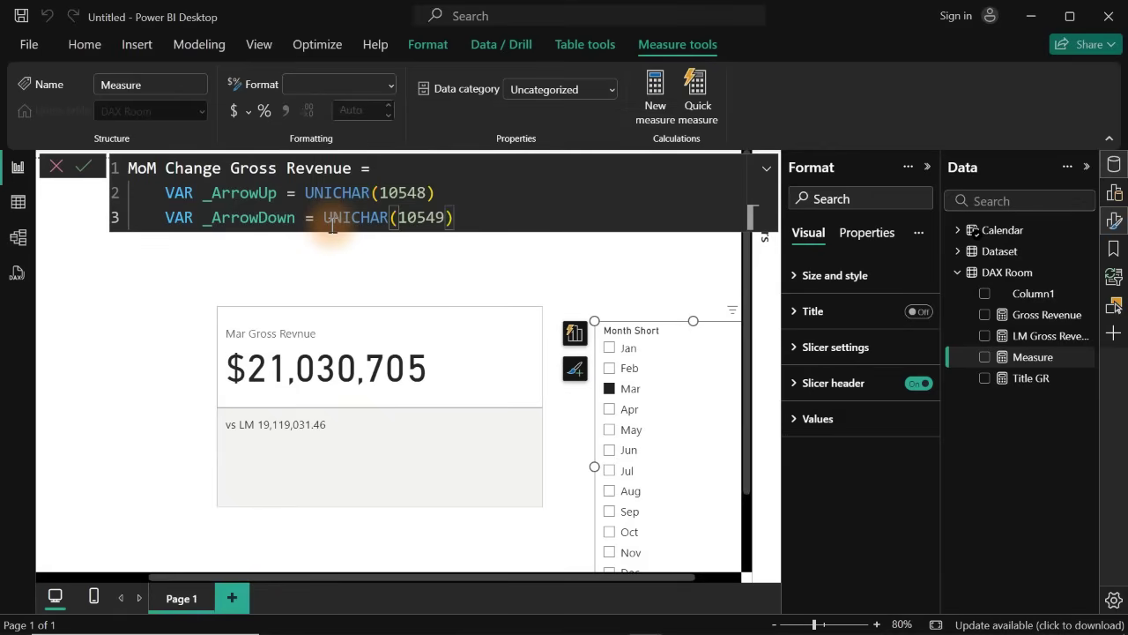
- Leave a blank line, make the measure return _ArrowDown, and commit the formula
key("shift+Return")
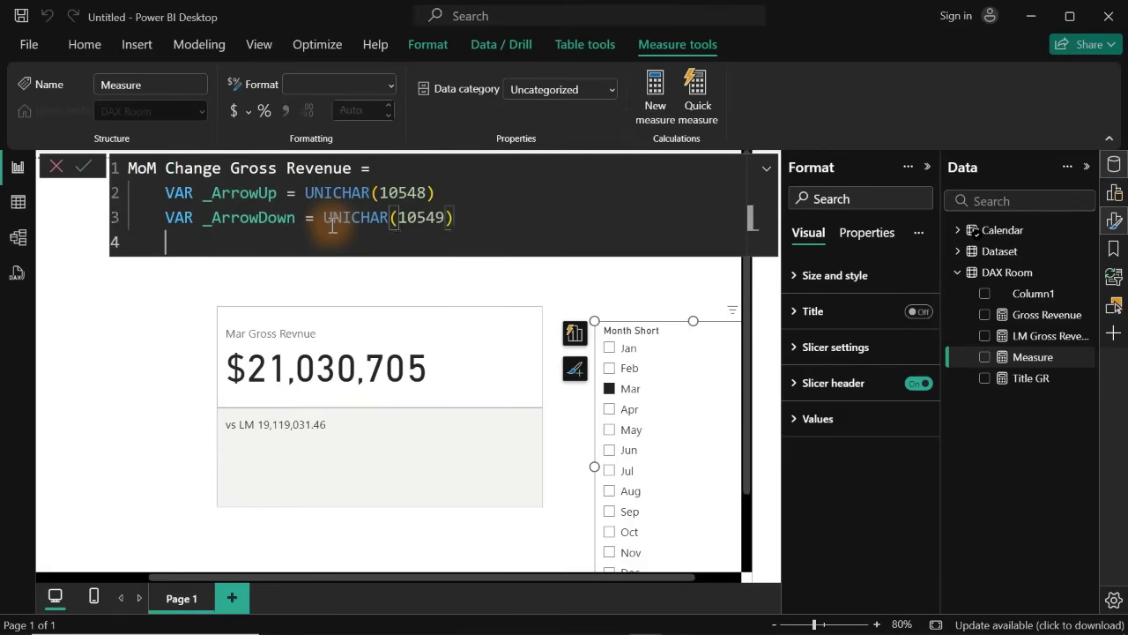
key("shift+Return")
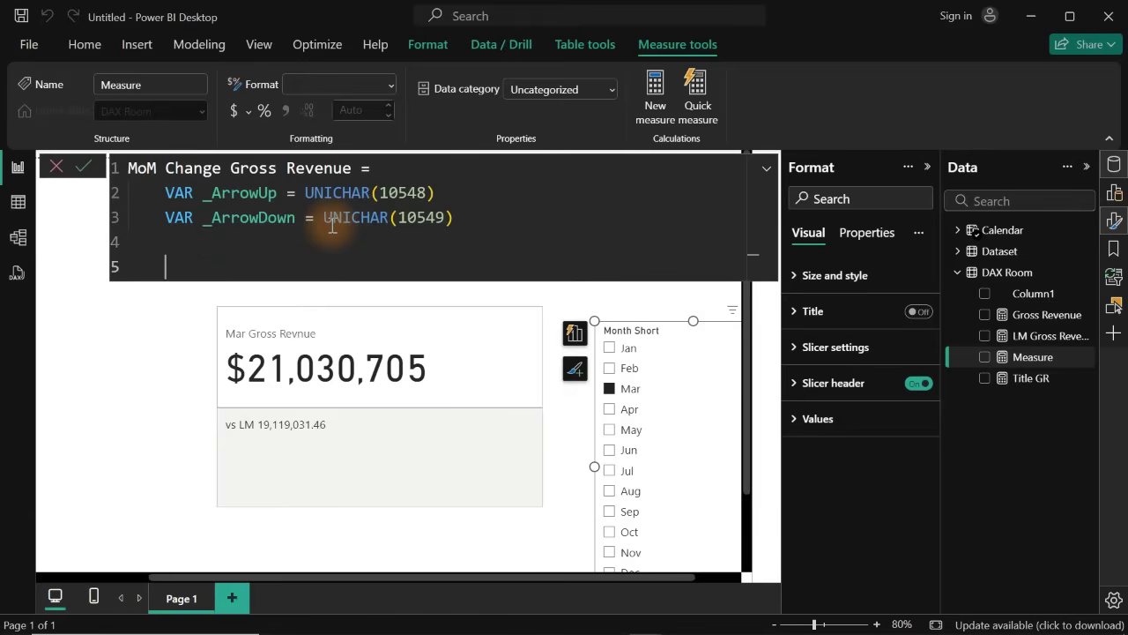
type("RETURN")
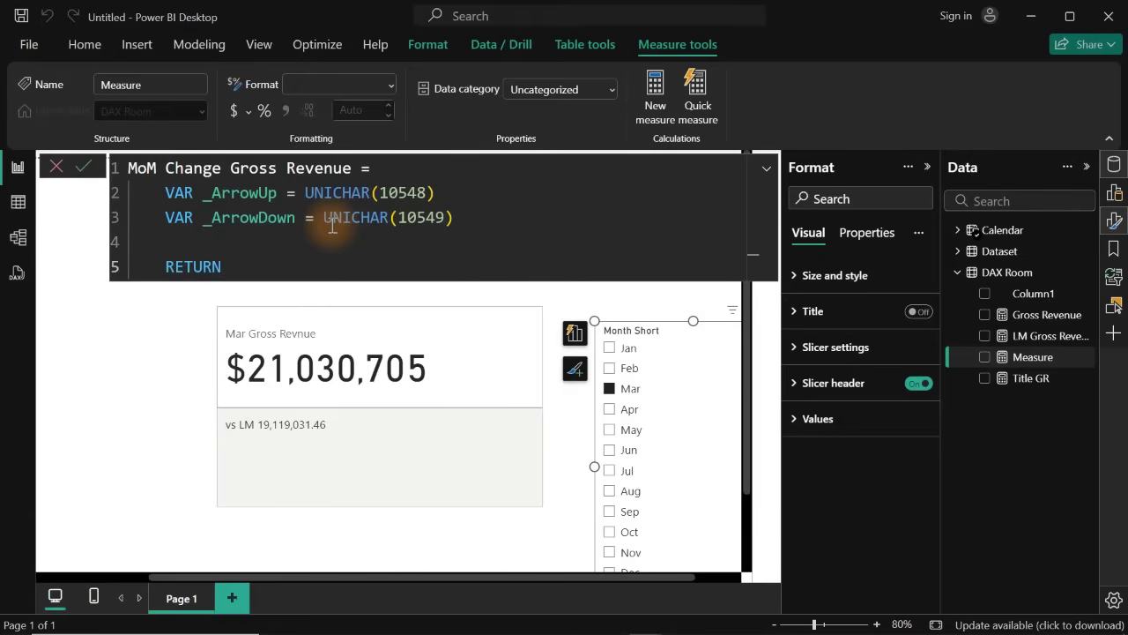
type(" _ArrowDown")
key("Return")
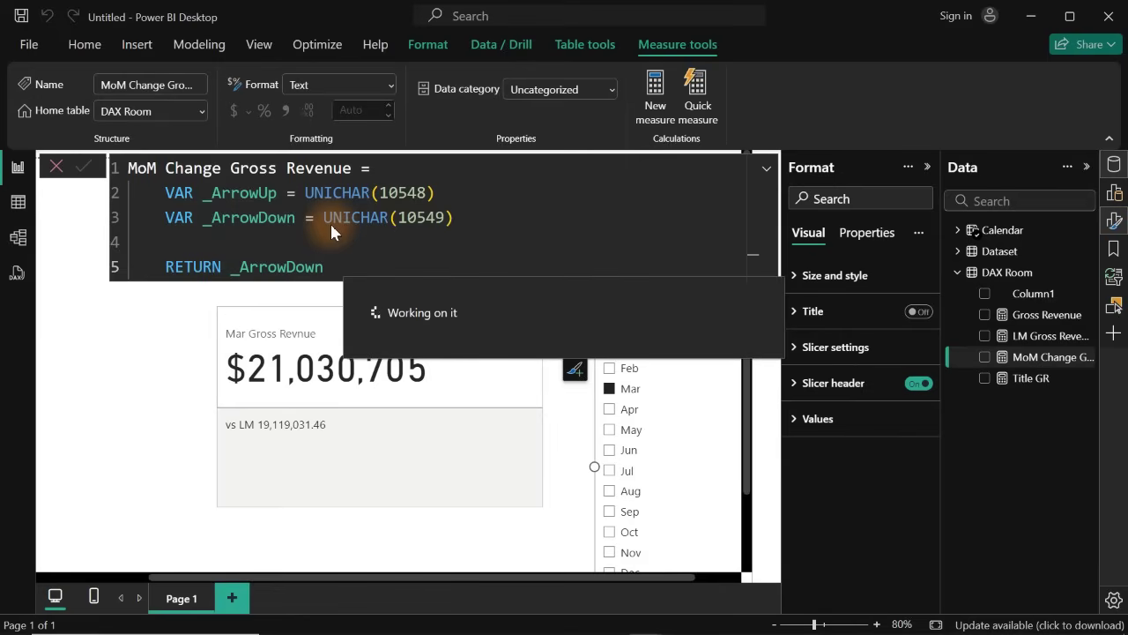
- Add the MoM Change Gross Revenue measure to the report canvas as a separate visual and place it beside the "vs LM" area
left_click(112, 358)
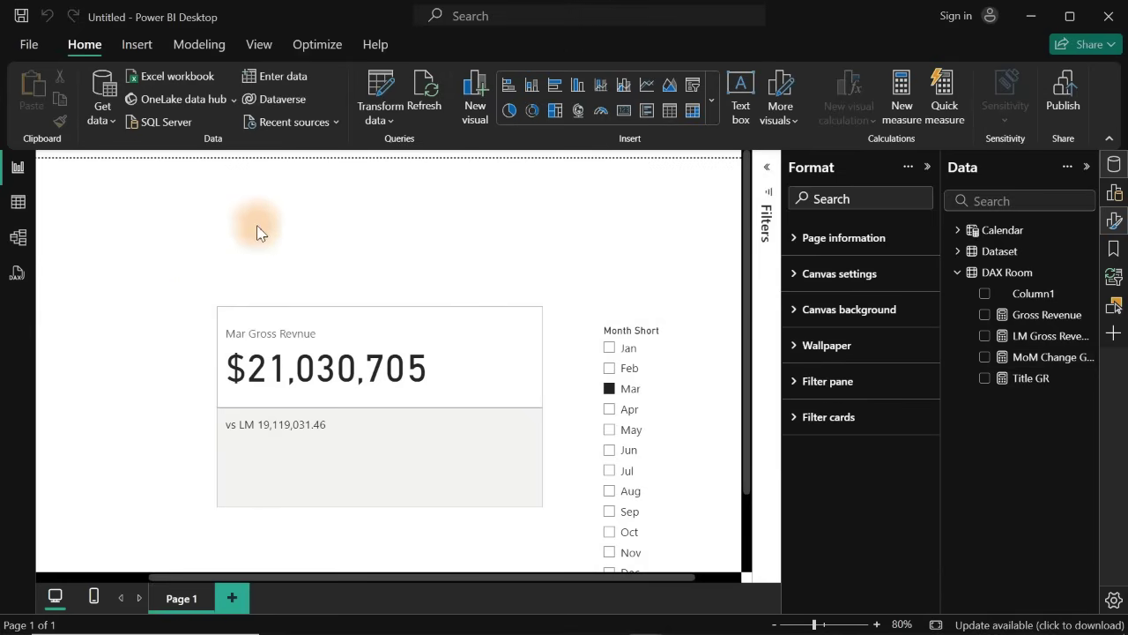
left_click(985, 357)
left_click_drag(171, 262, 173, 480)
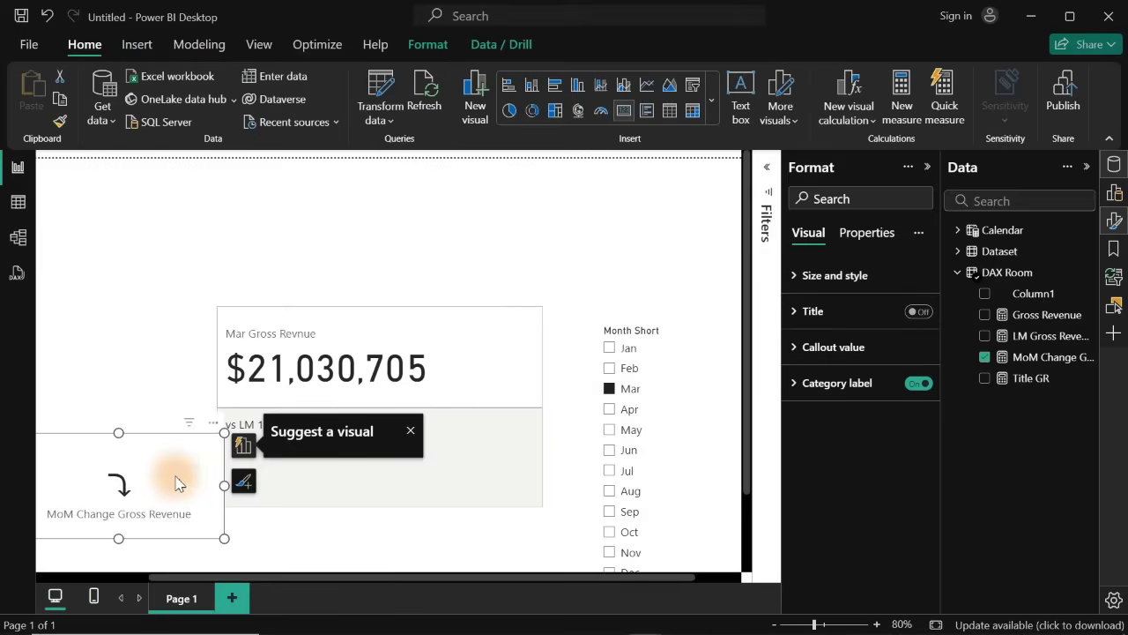
- Reopen the MoM Change Gross Revenue formula and delete its RETURN _ArrowDown line
left_click(1029, 362)
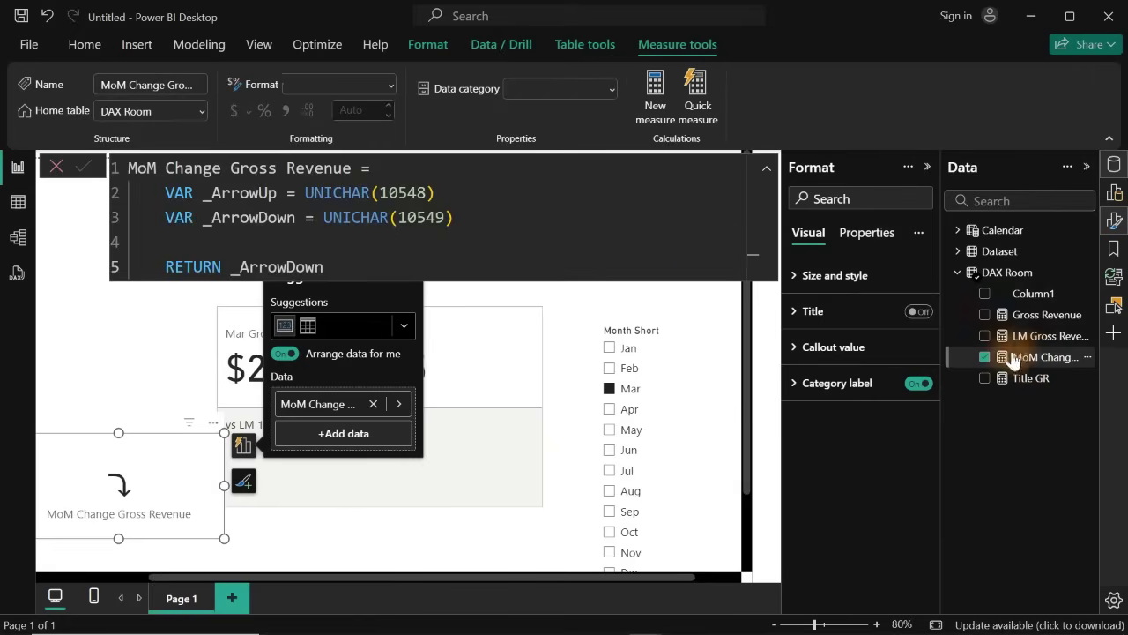
left_click(467, 207)
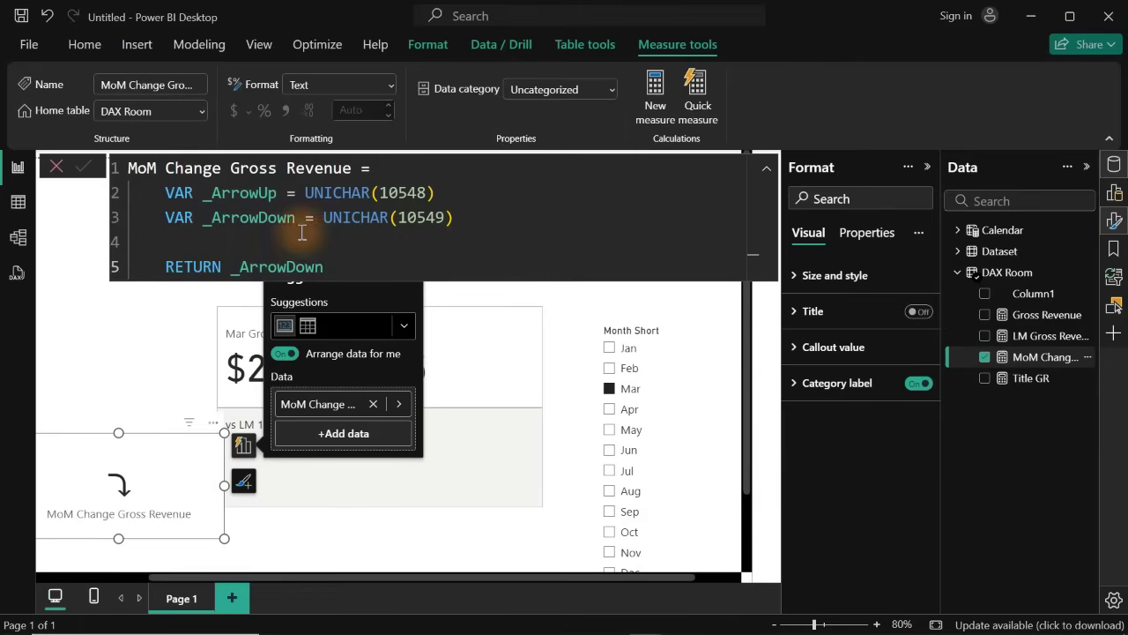
left_click_drag(326, 266, 150, 267)
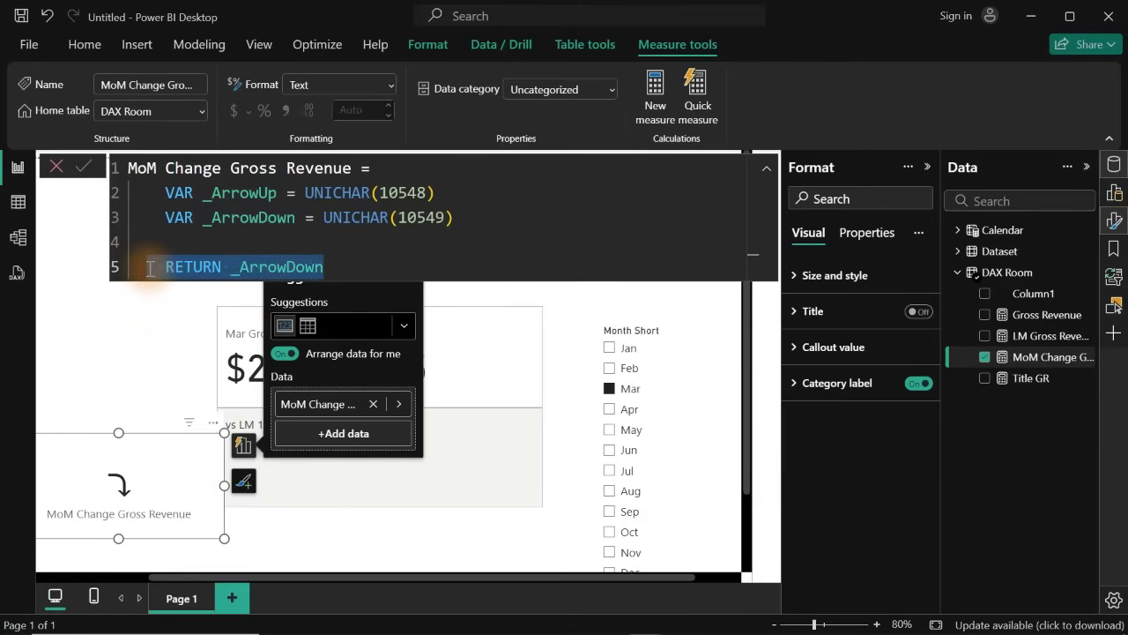
key("BackSpace")
key("BackSpace")
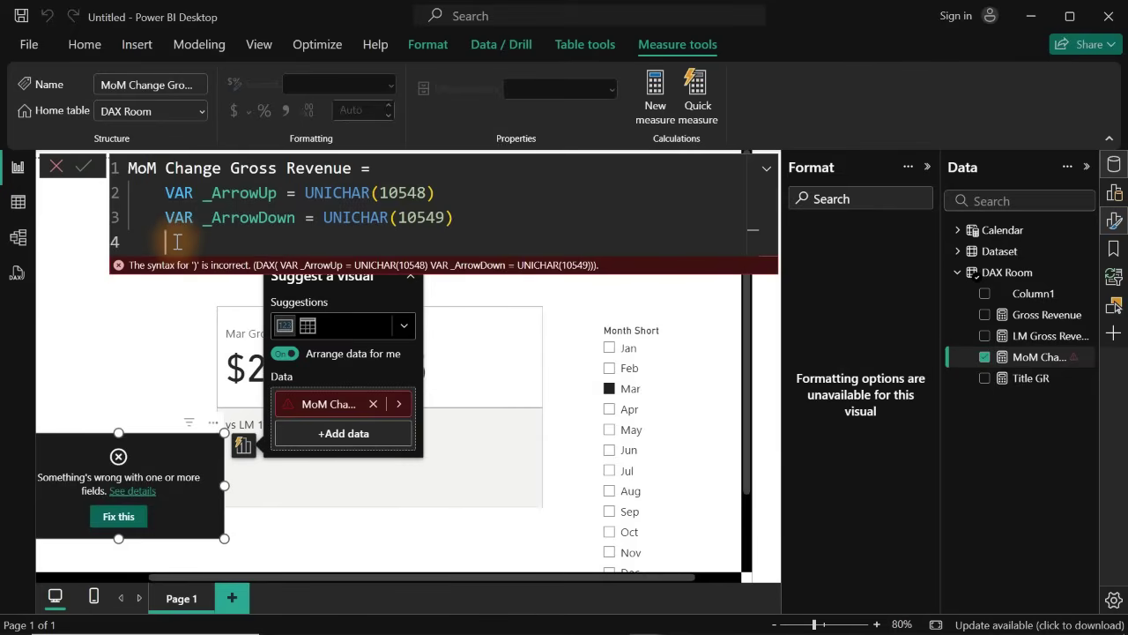
- Declare a _MoMChange variable below _ArrowDown and begin its definition with the DIVIDE function on an indented line
type("VAR _MoMC")
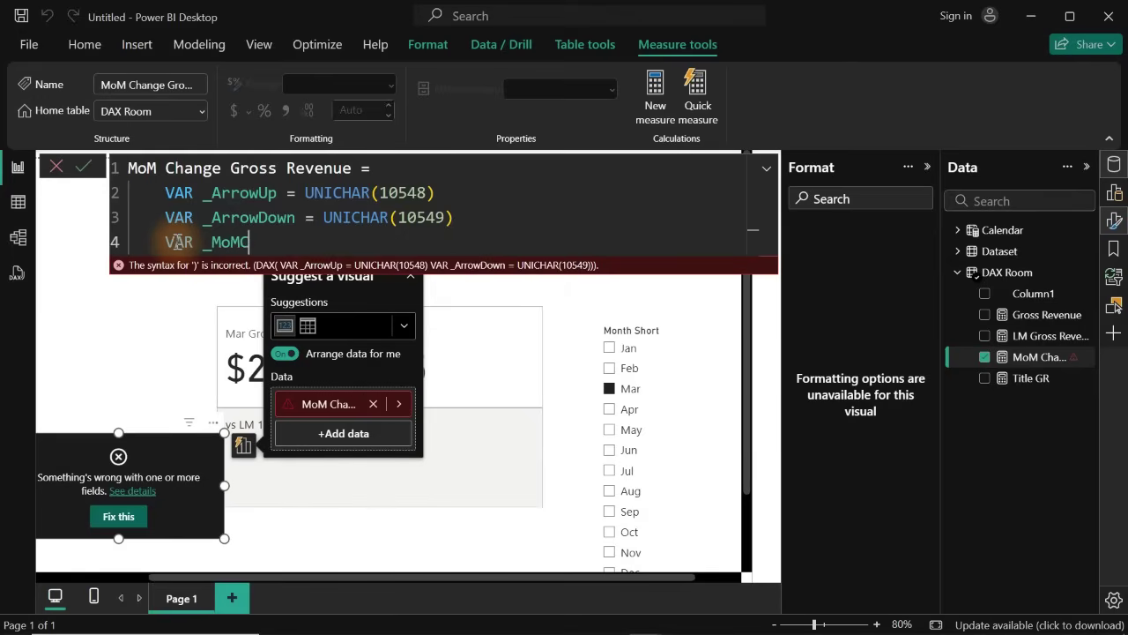
type("hange =")
key("shift+Return")
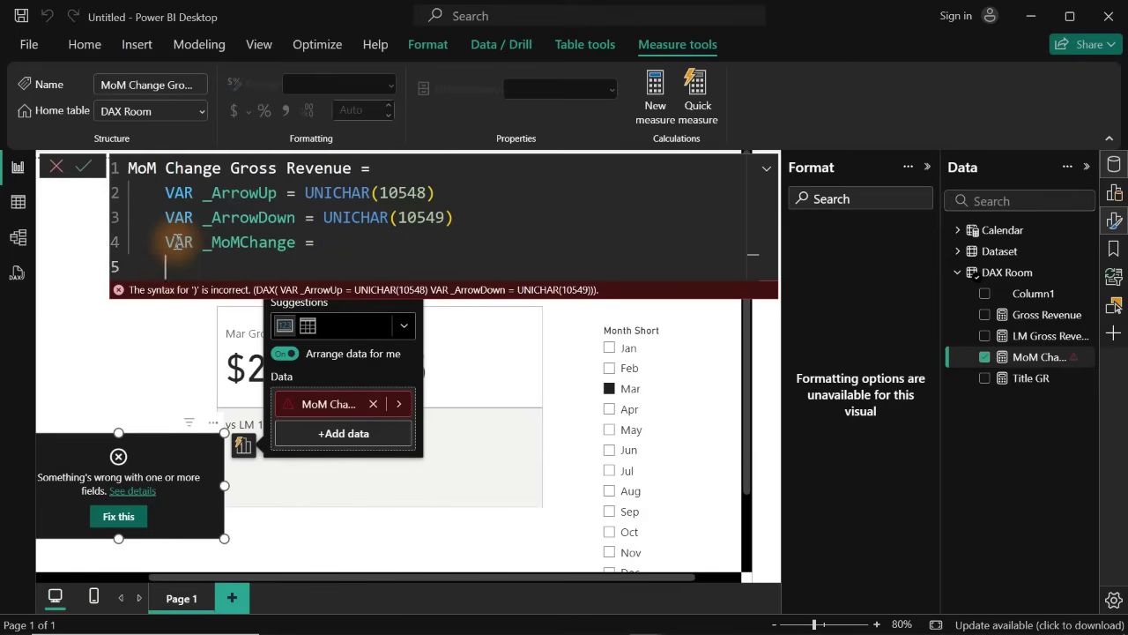
key("Tab")
type("div")
key("Tab")
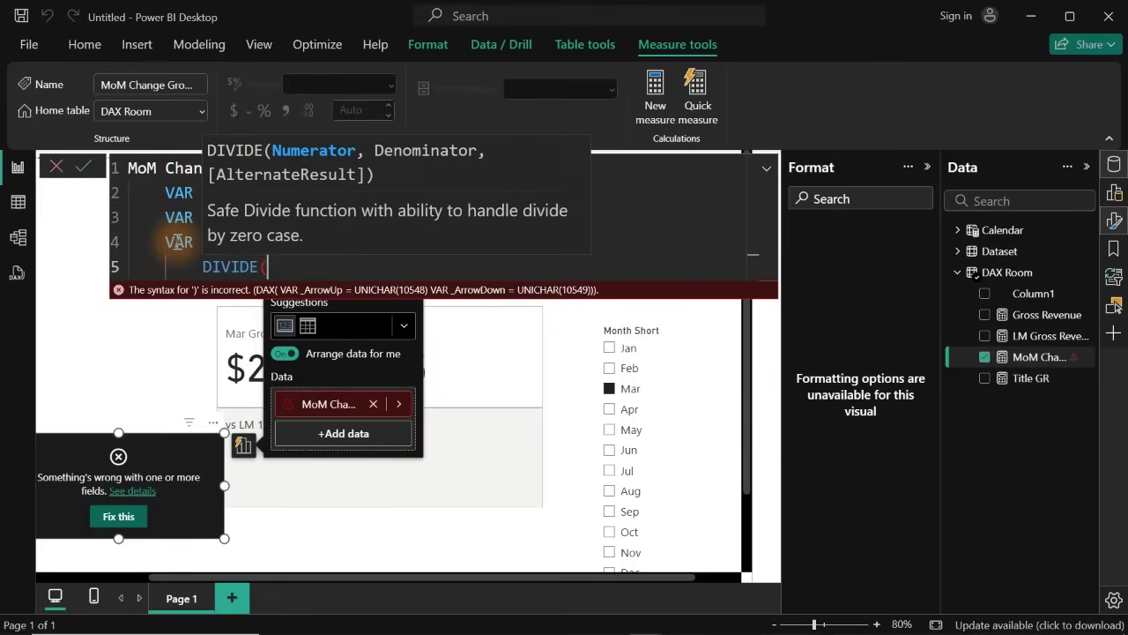
- Enter [Gross Revenue] - [LM Gross Revenue] as the DIVIDE numerator on its own line
key("shift+Return")
key("Tab")
type("[")
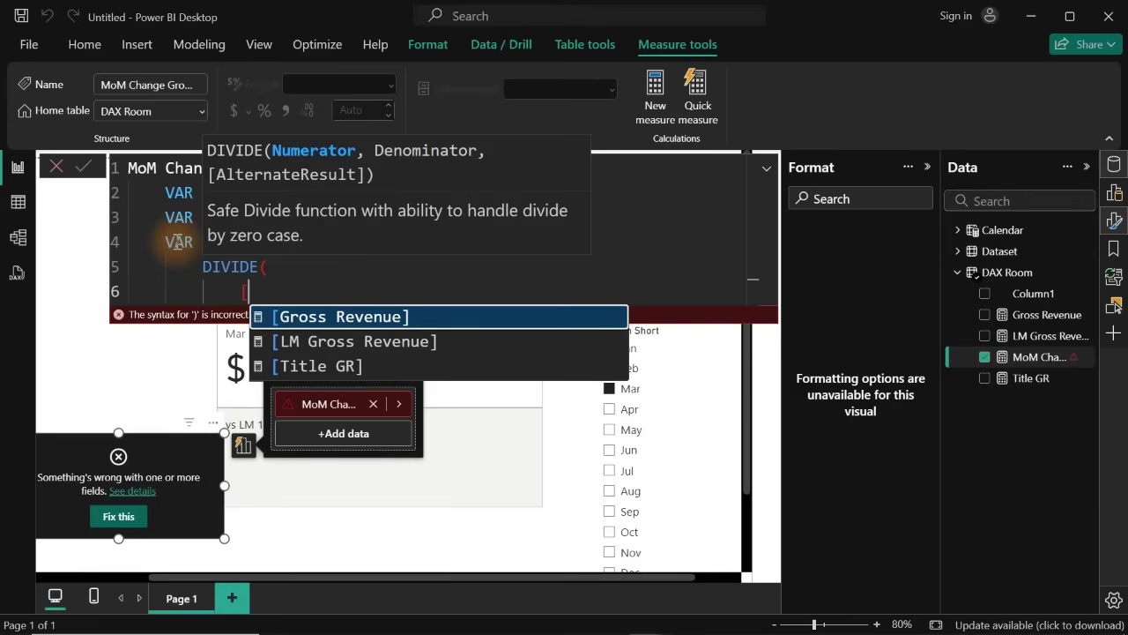
key("Tab")
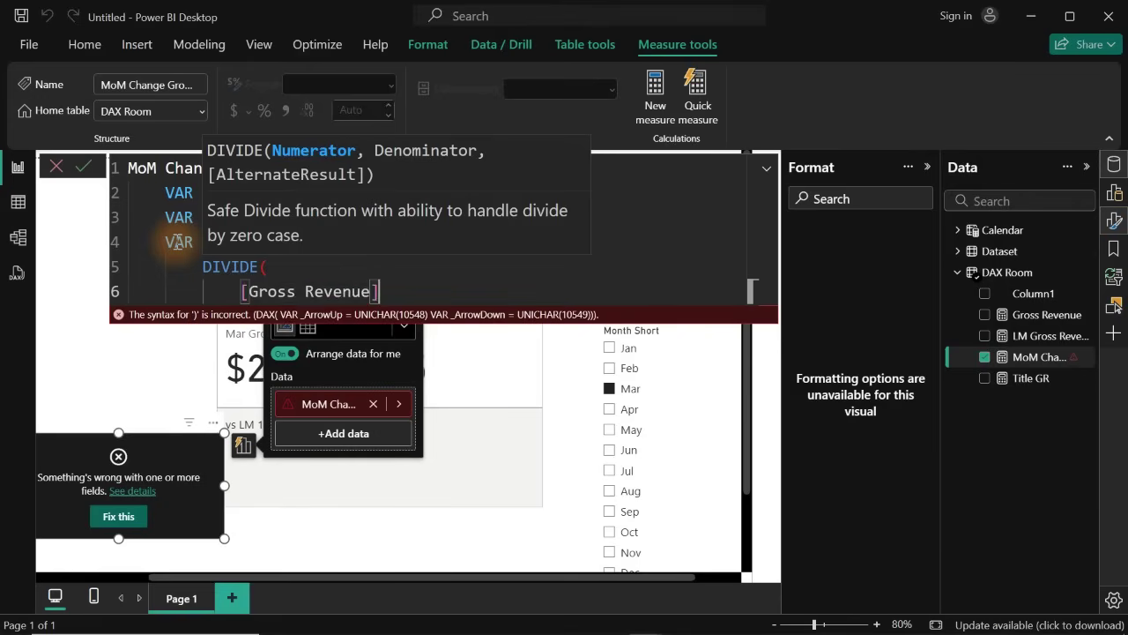
type("- [")
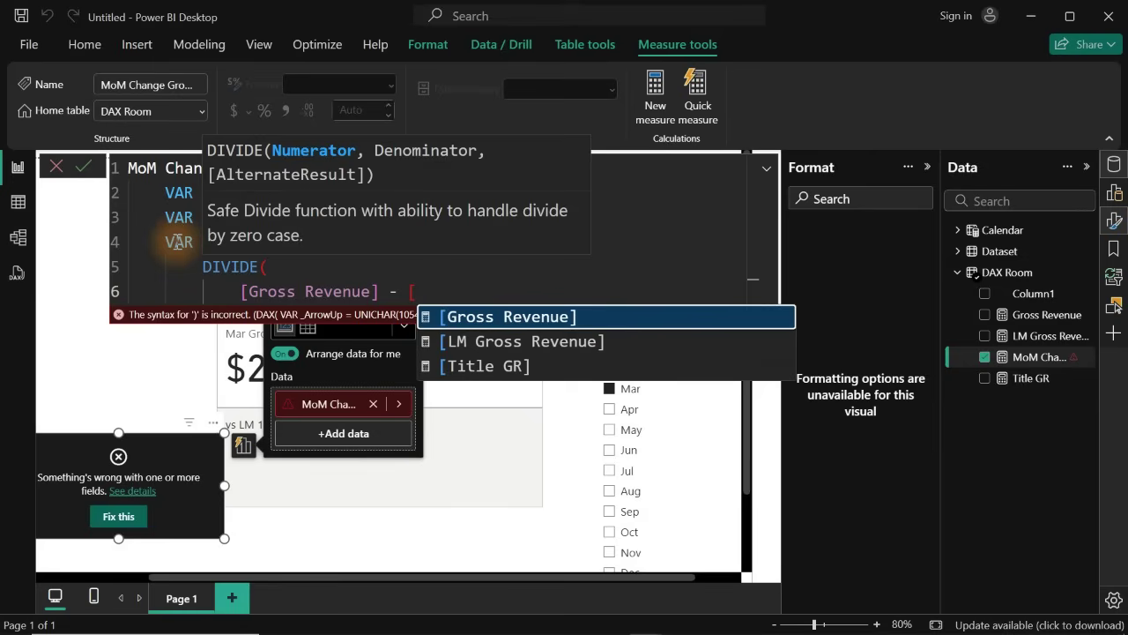
key("Down")
key("Tab")
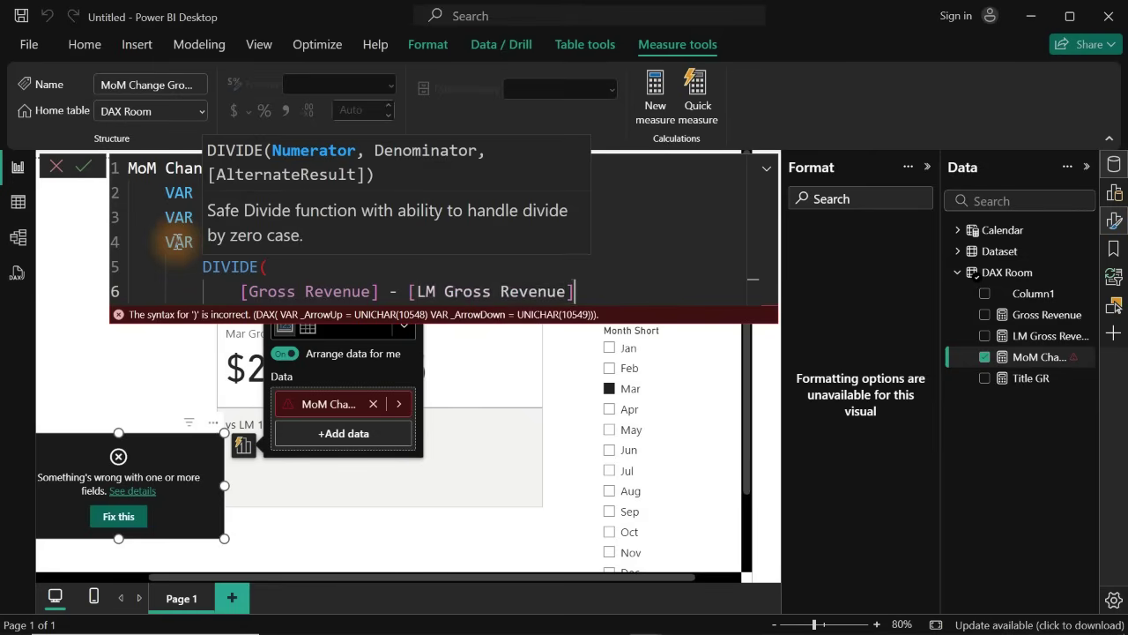
- Enter [LM Gross Revenue] as the DIVIDE denominator on its own line and close the function
type(",")
key("shift+Return")
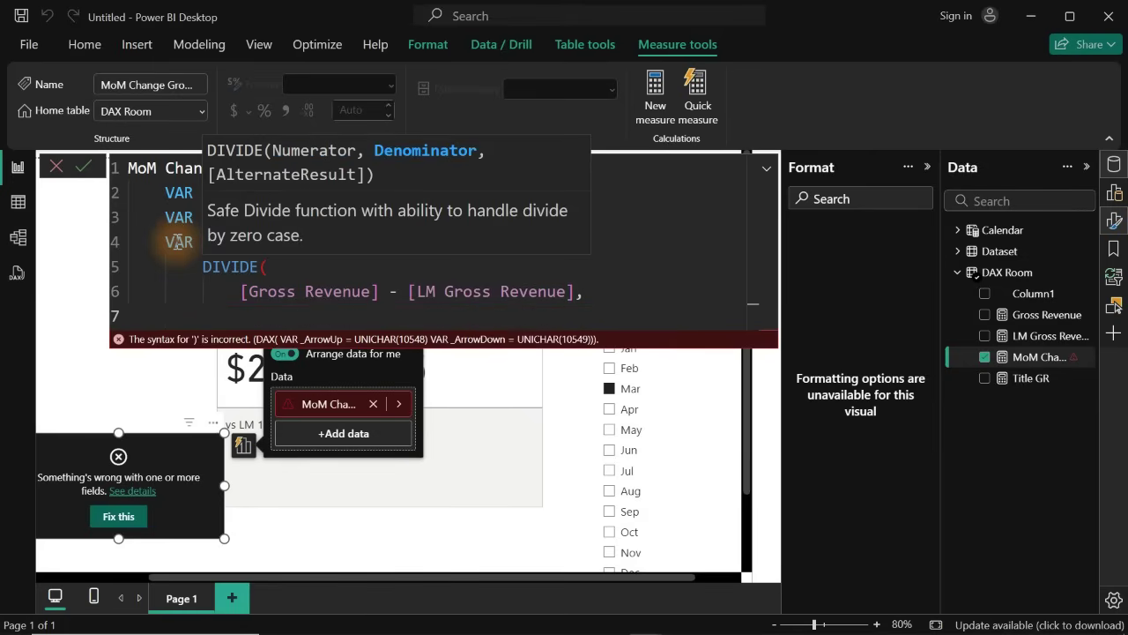
type("[")
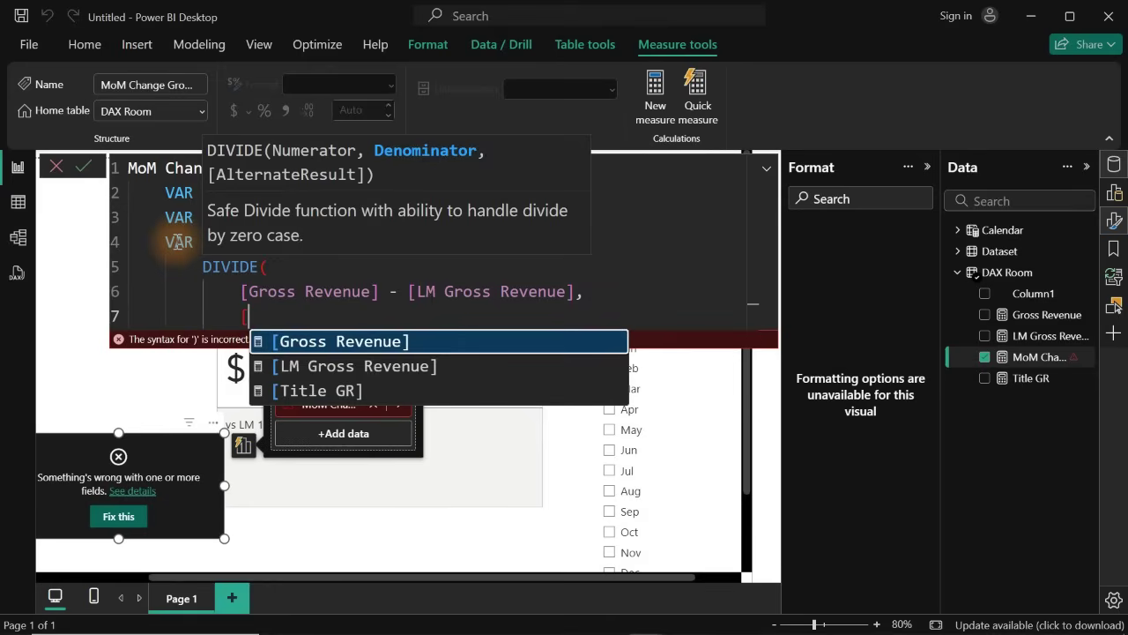
key("Down")
key("Tab")
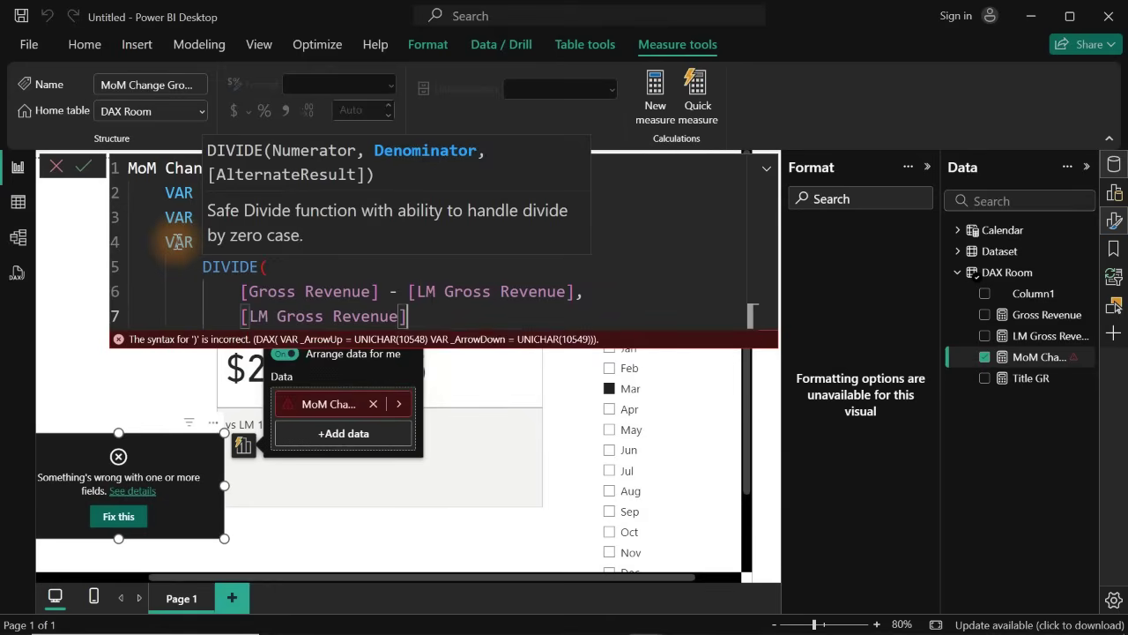
key("shift+Return")
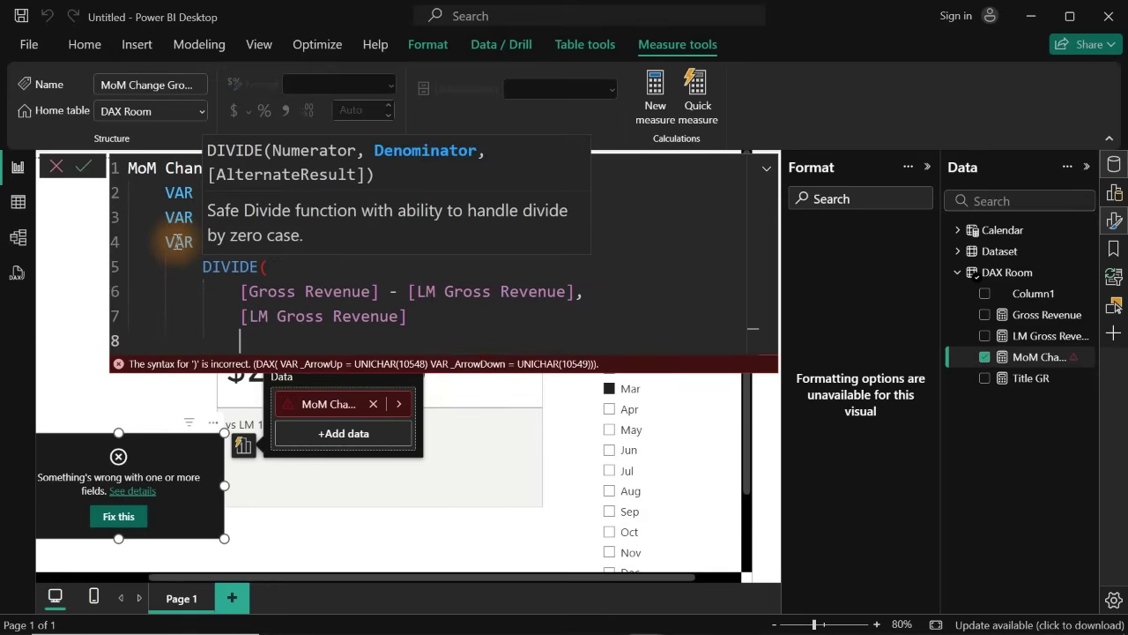
type(")")
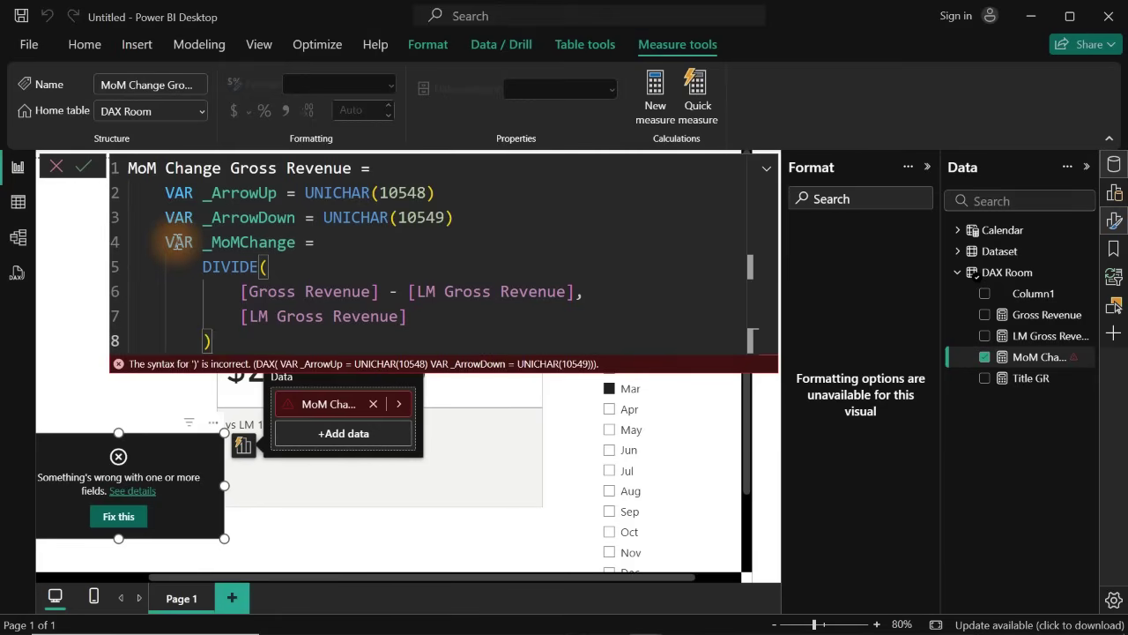
- Complete the measure with a RETURN line that outputs _MoMChange on the line below it, and commit the formula
key("shift+Return")
key("BackSpace")
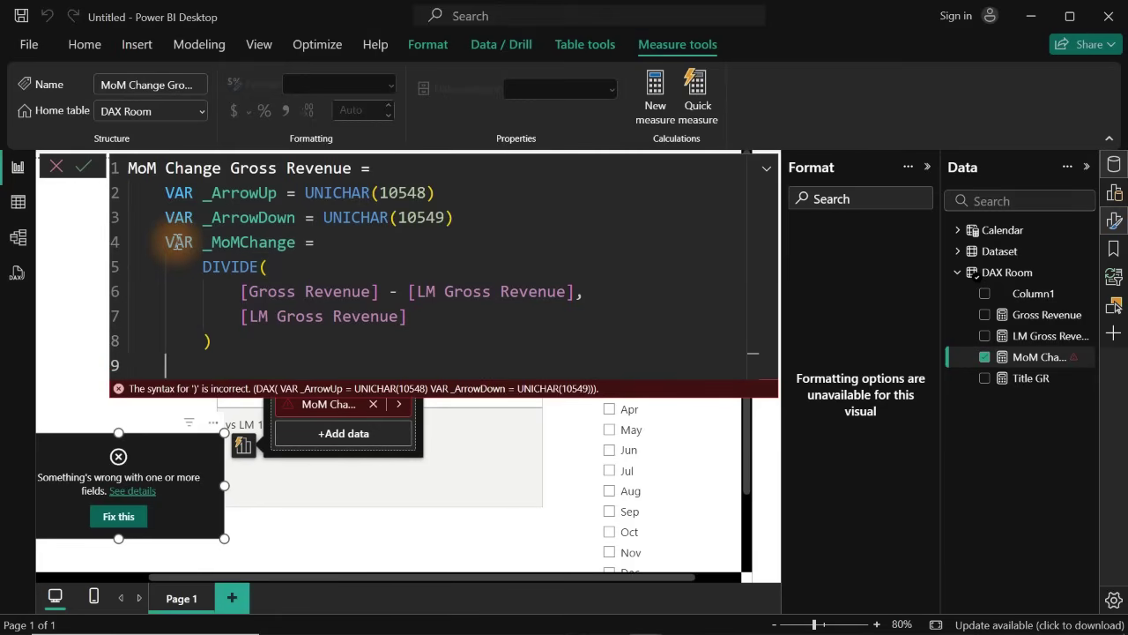
type("re")
key("Tab")
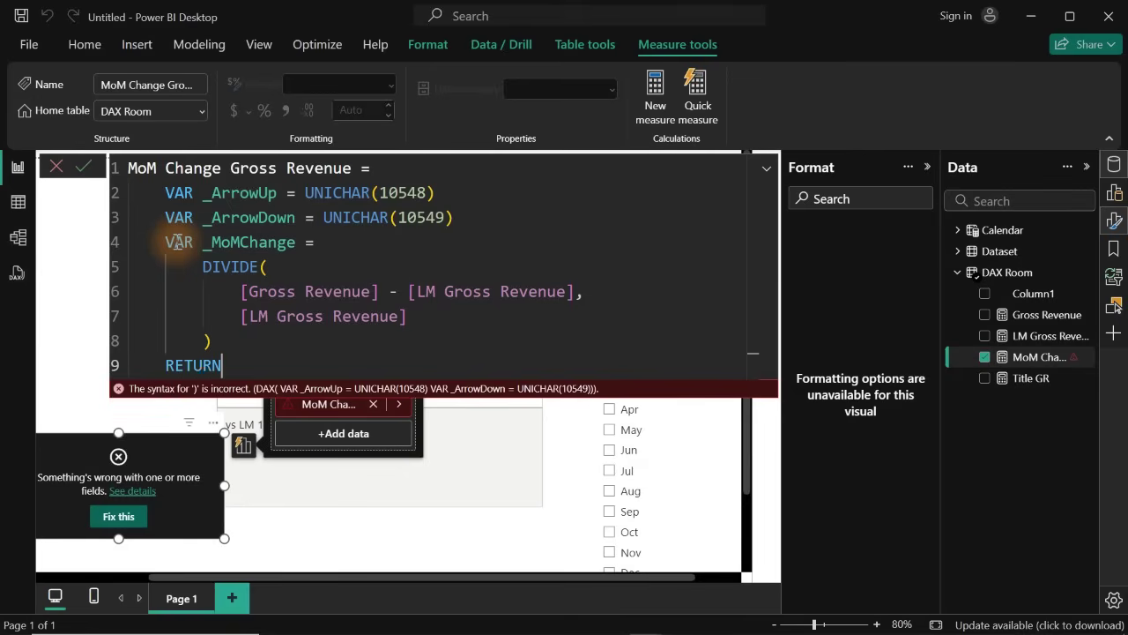
key("shift+Return")
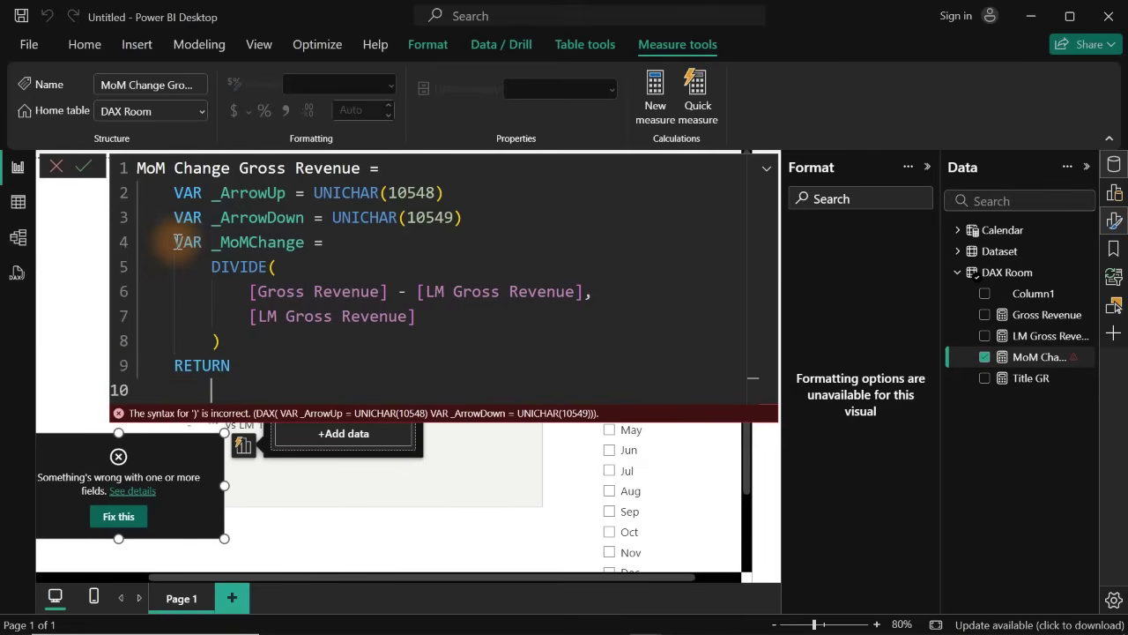
type("_")
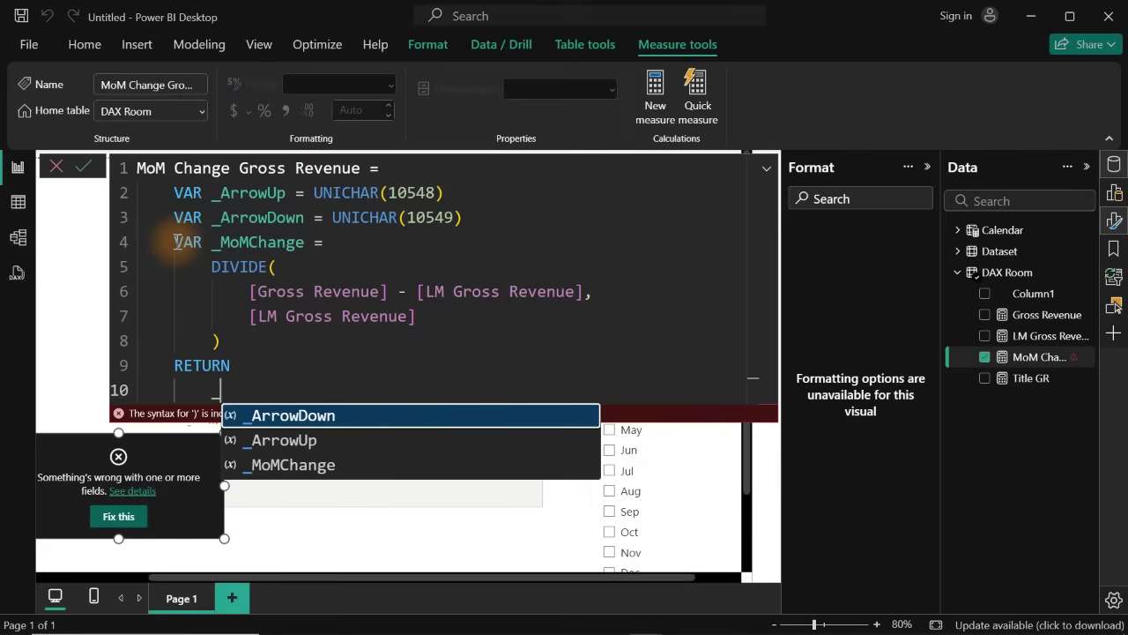
key("Down")
key("Down")
key("Tab")
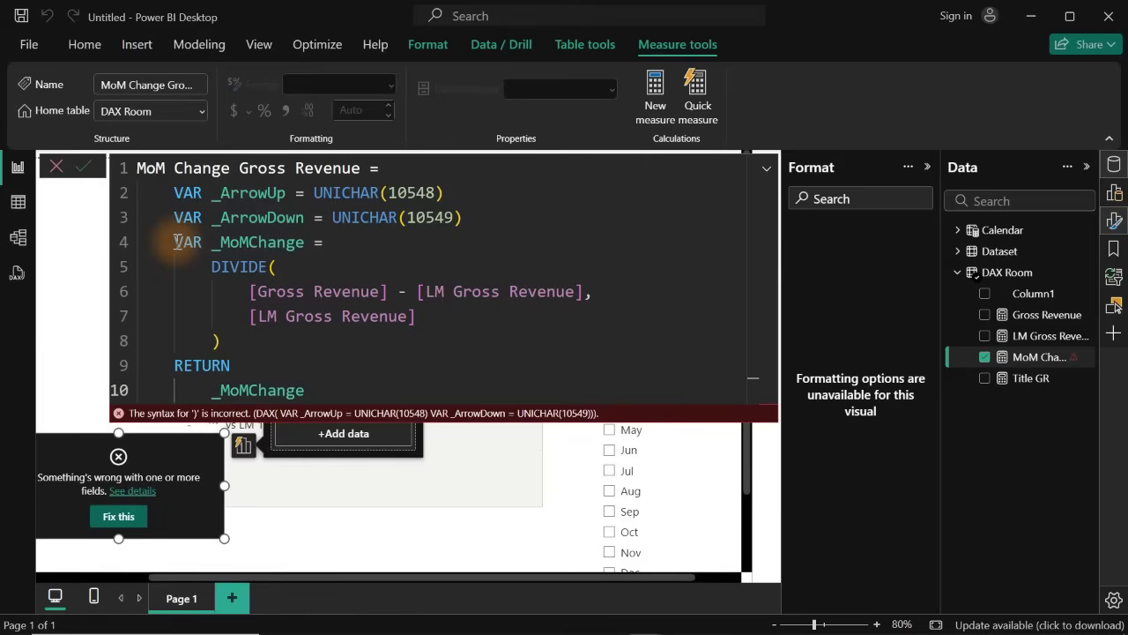
key("Return")
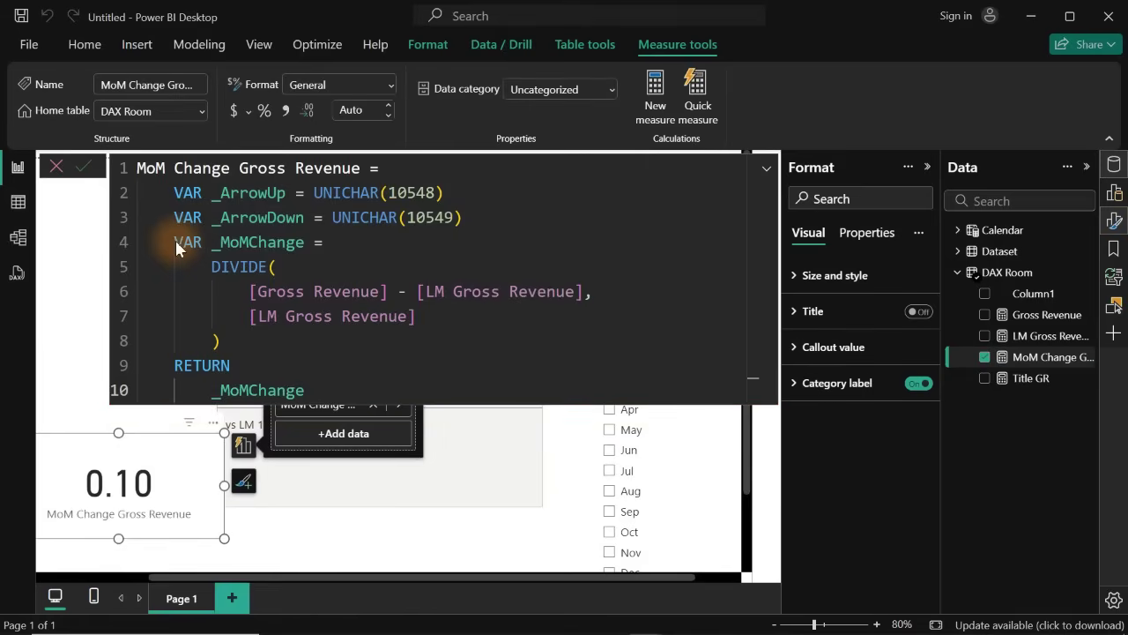
- Format the MoM Change Gross Revenue measure as a percentage and filter the Month Short slicer to Jul, followed by Jun
left_click(125, 499)
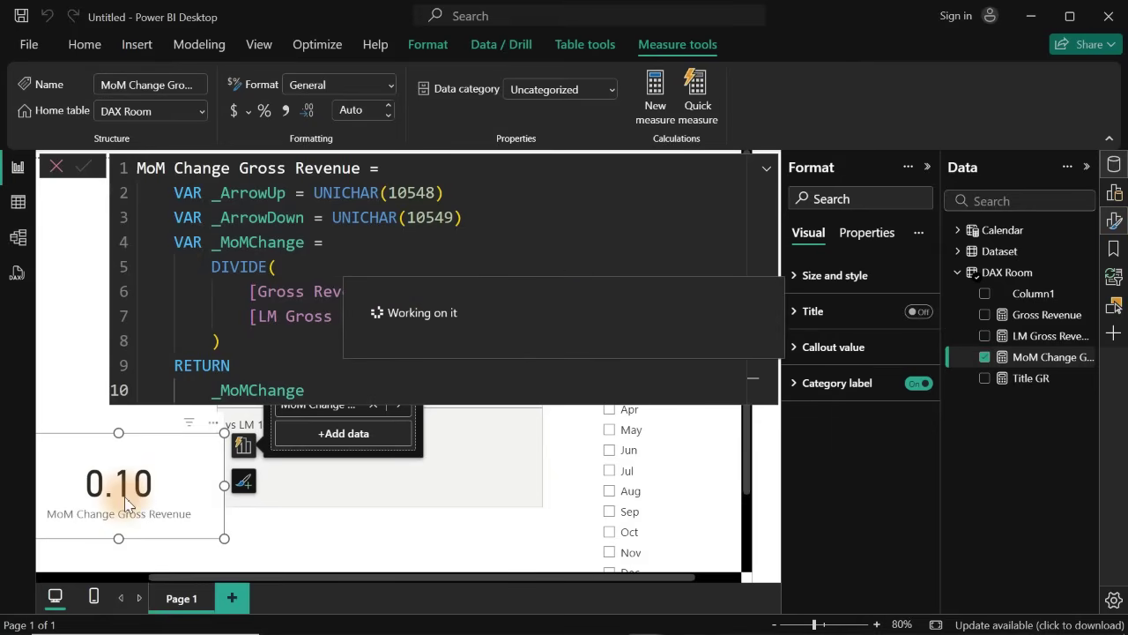
left_click(262, 115)
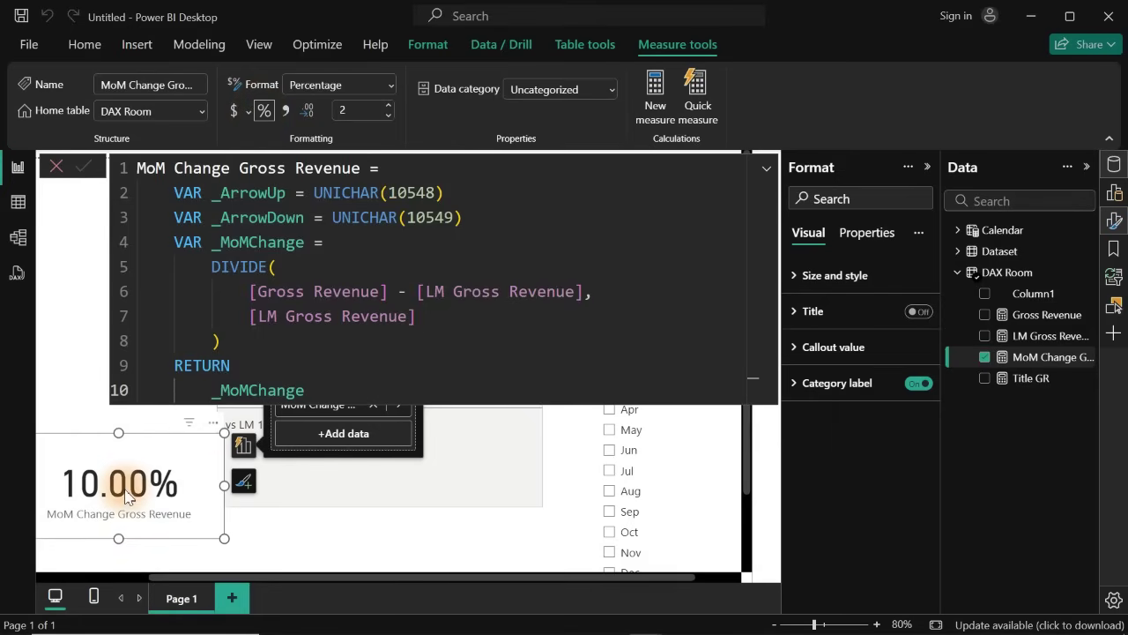
left_click(620, 476)
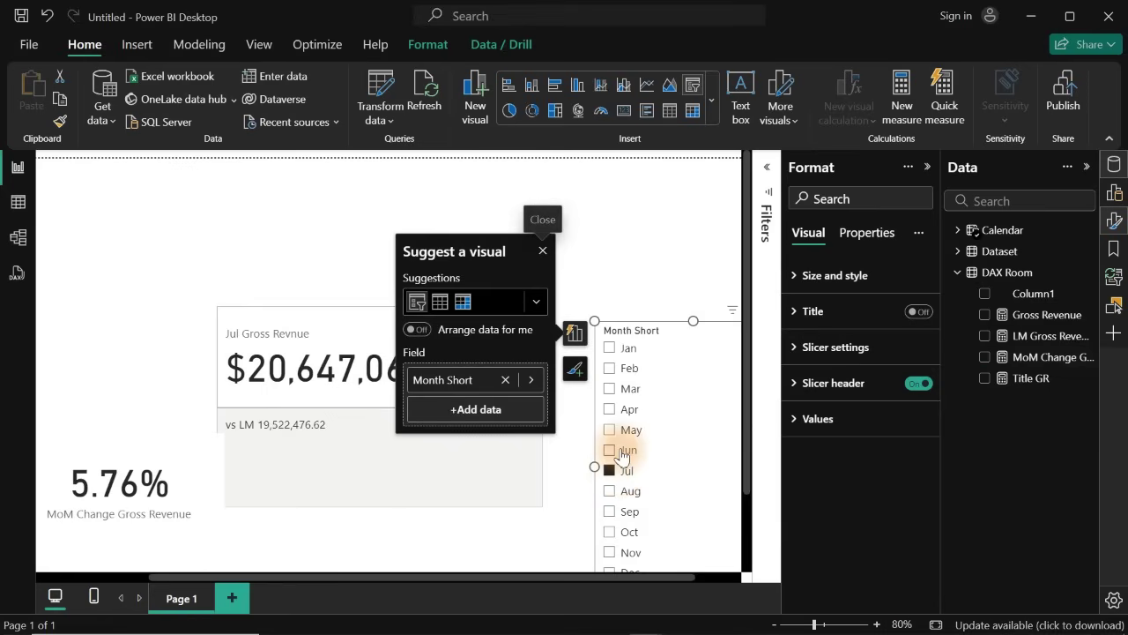
left_click(620, 451)
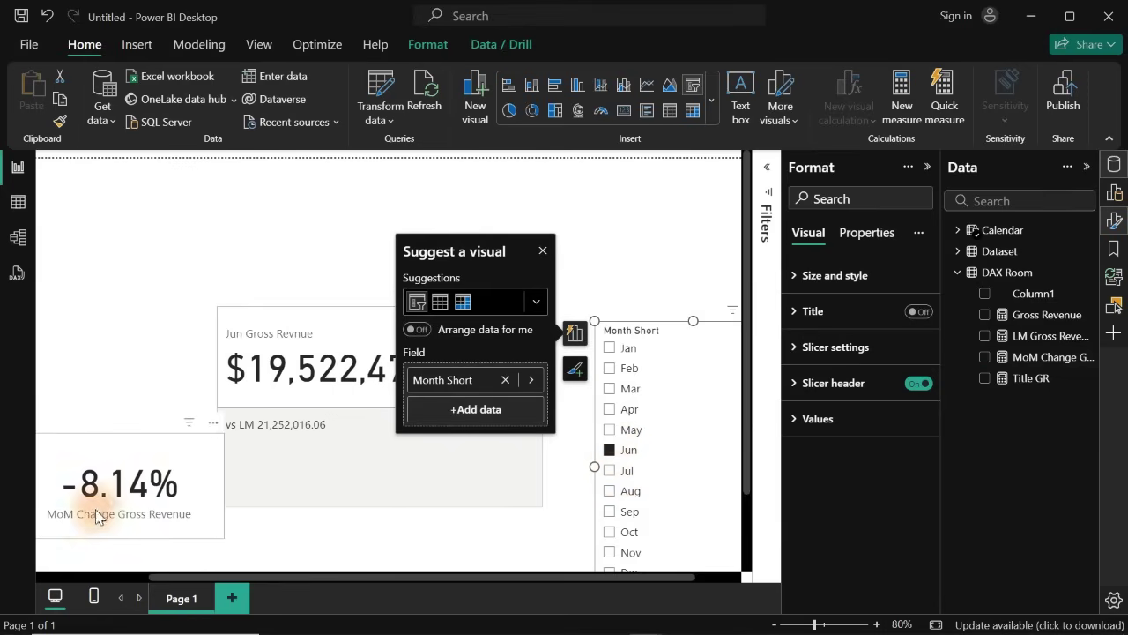
- Reopen the MoM Change Gross Revenue formula and delete its RETURN and _MoMChange lines after the DIVIDE function
left_click(1012, 363)
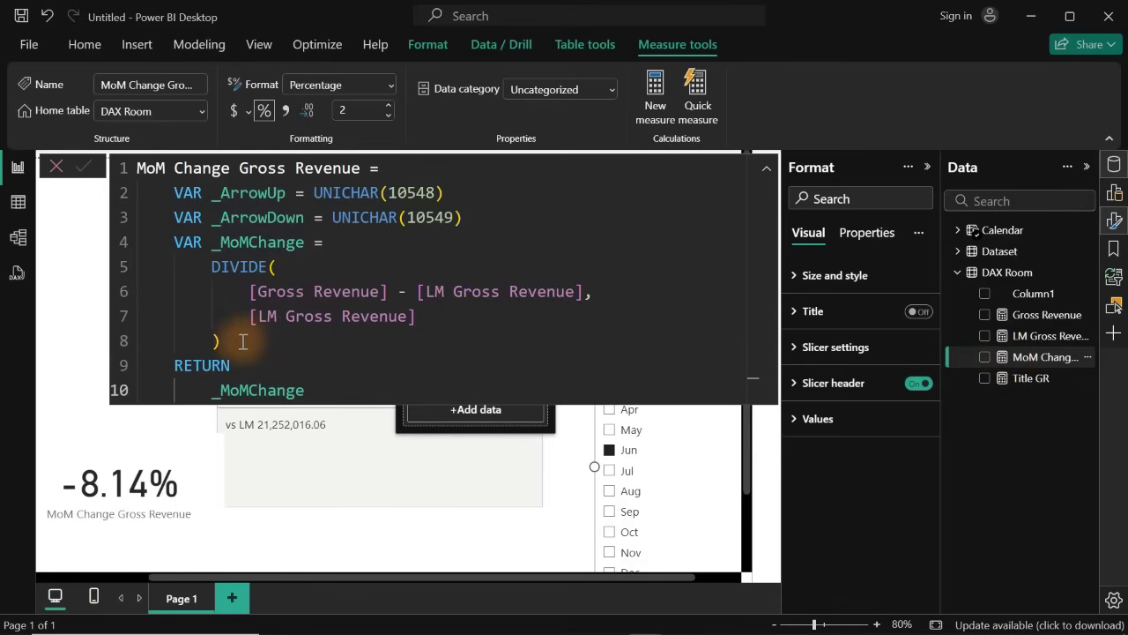
left_click_drag(148, 365, 348, 398)
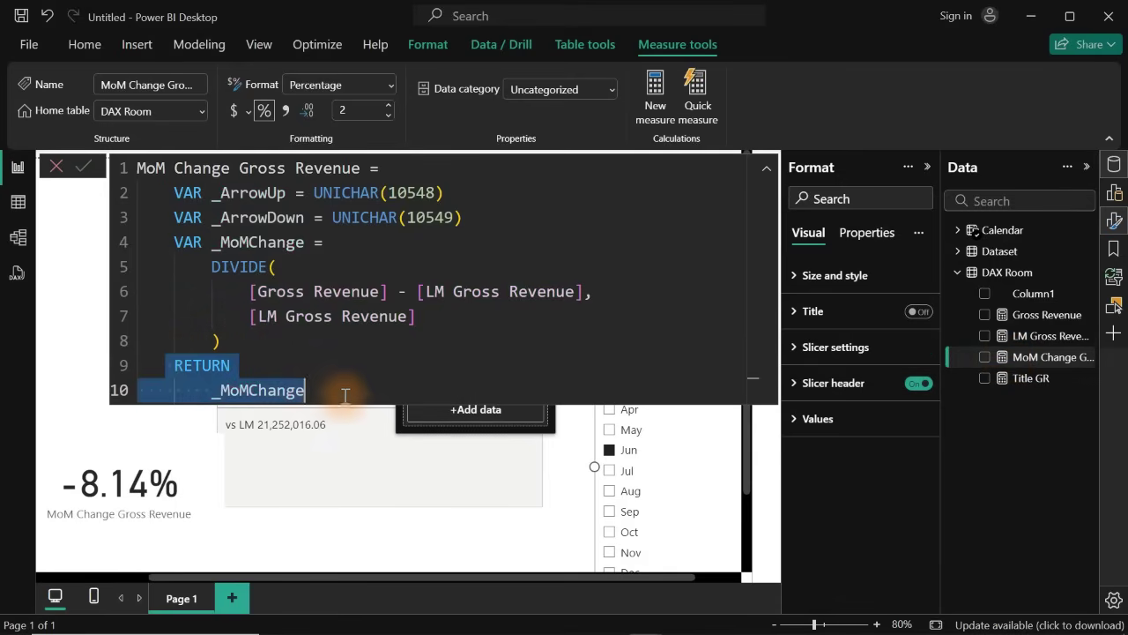
key("BackSpace")
- Declare a _Format variable below _MoMChange as FORMAT(_MoMChange,"0.0%")
type("var")
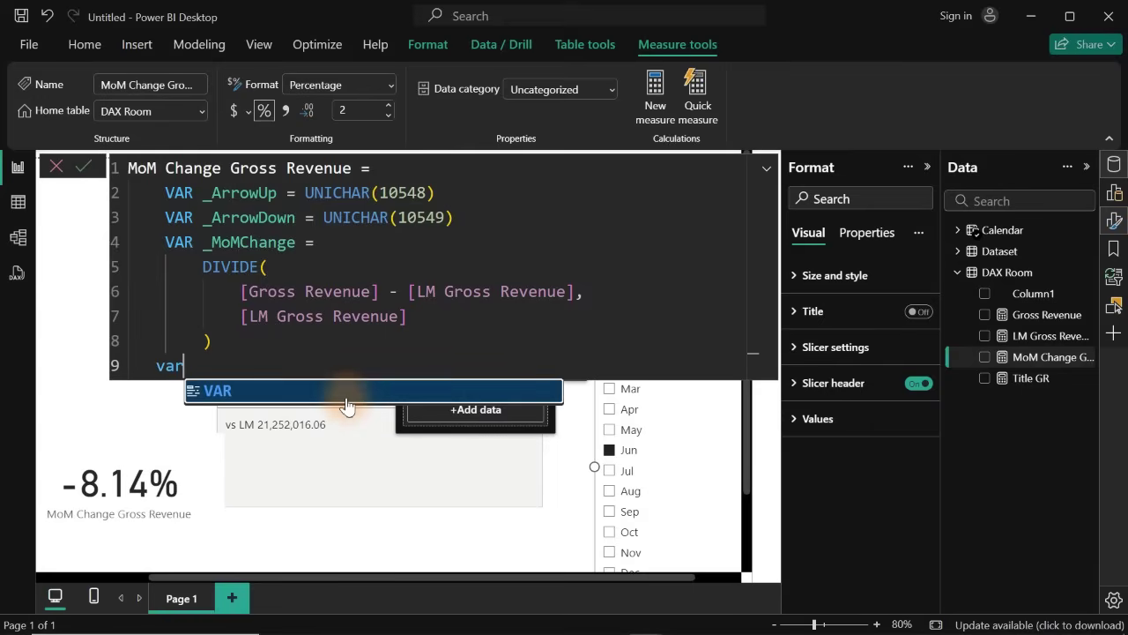
key("Tab")
type("_")
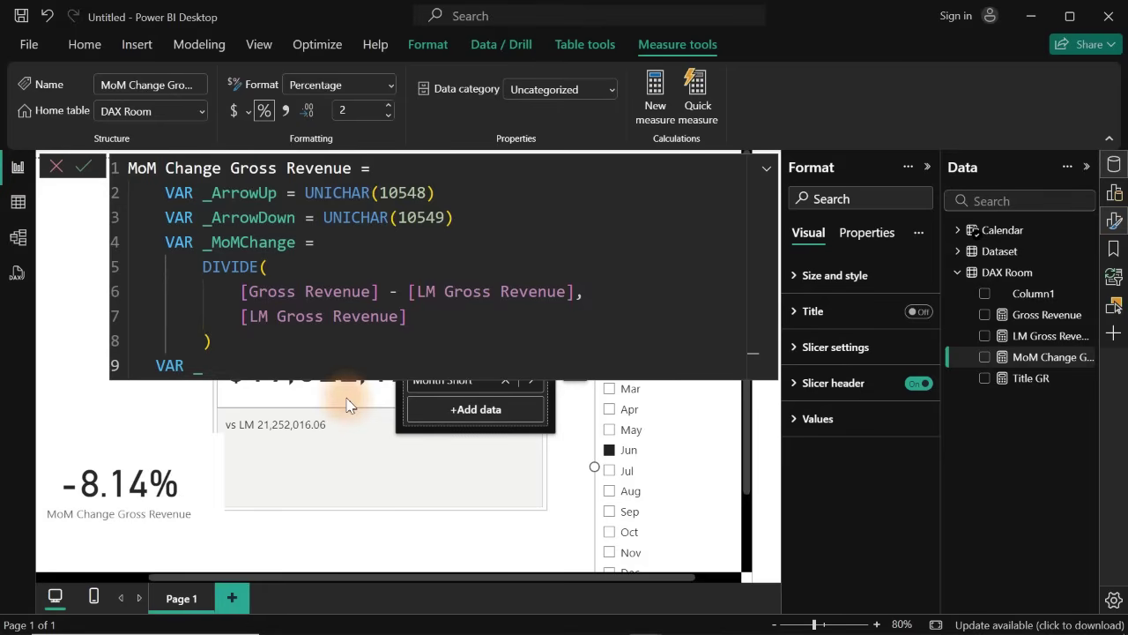
type("Format = FORMAT(")
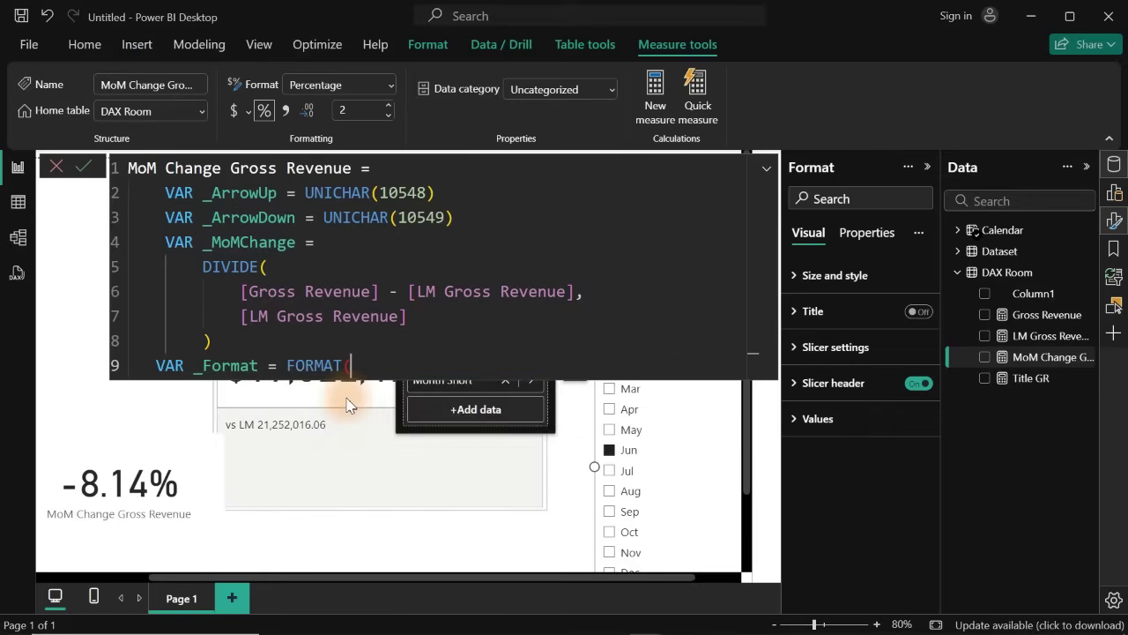
type("_")
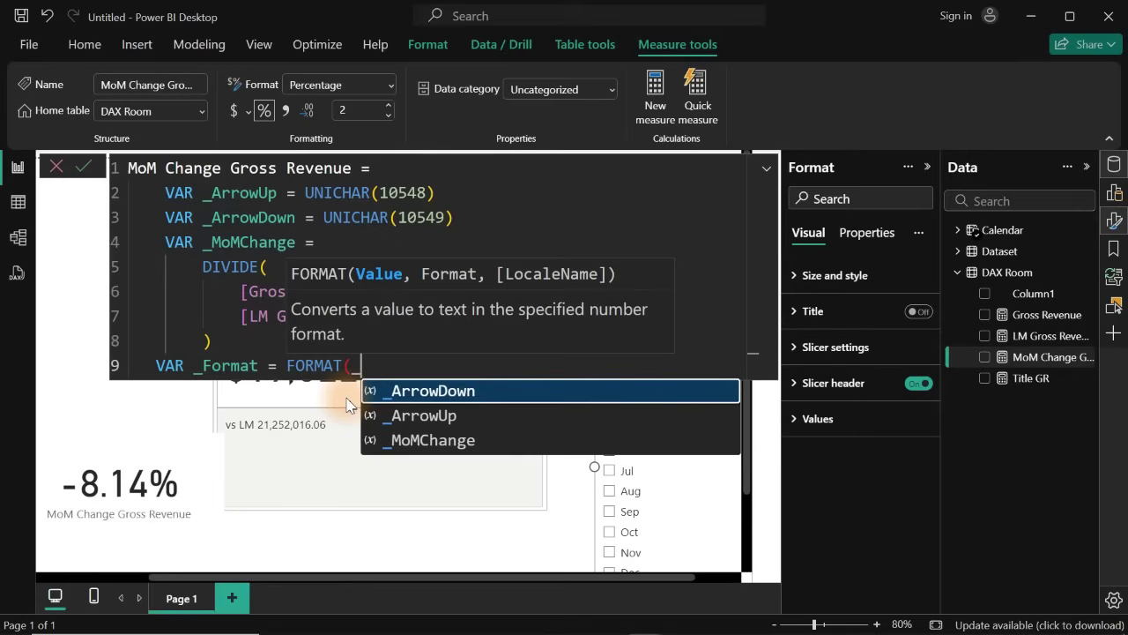
key("Down")
key("Down")
key("Tab")
type(",")
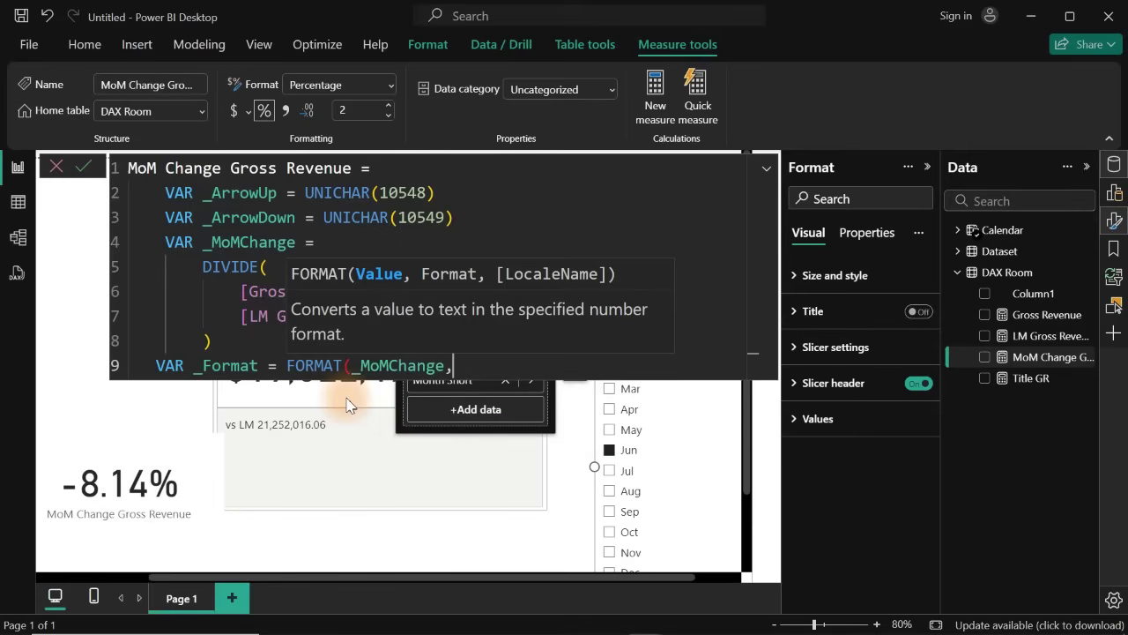
type("\"0.0")
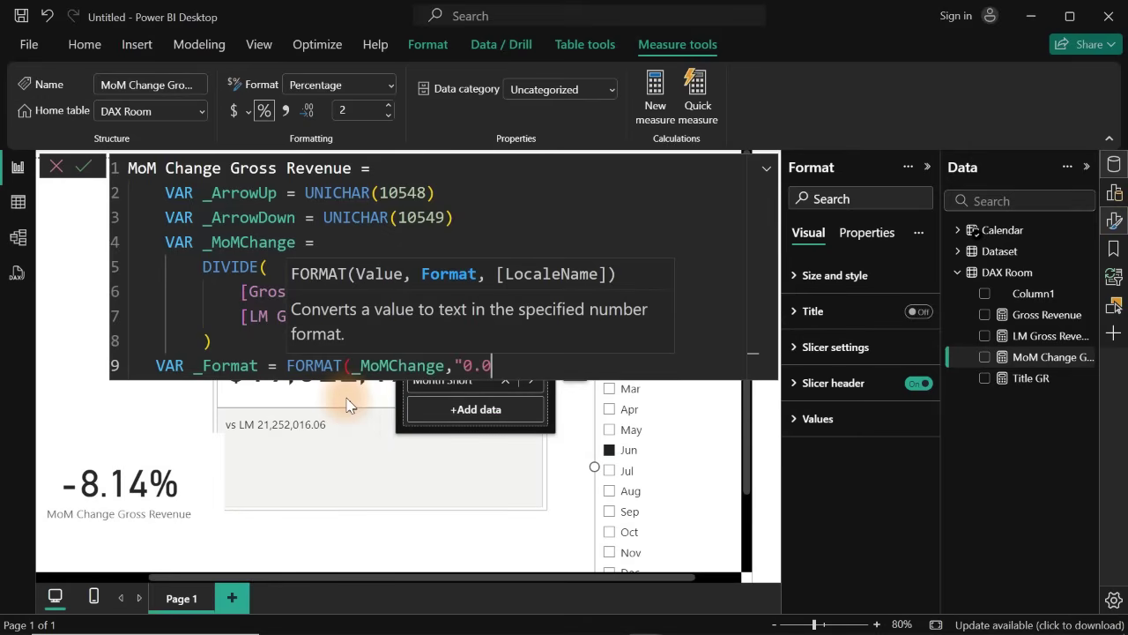
type("%\")")
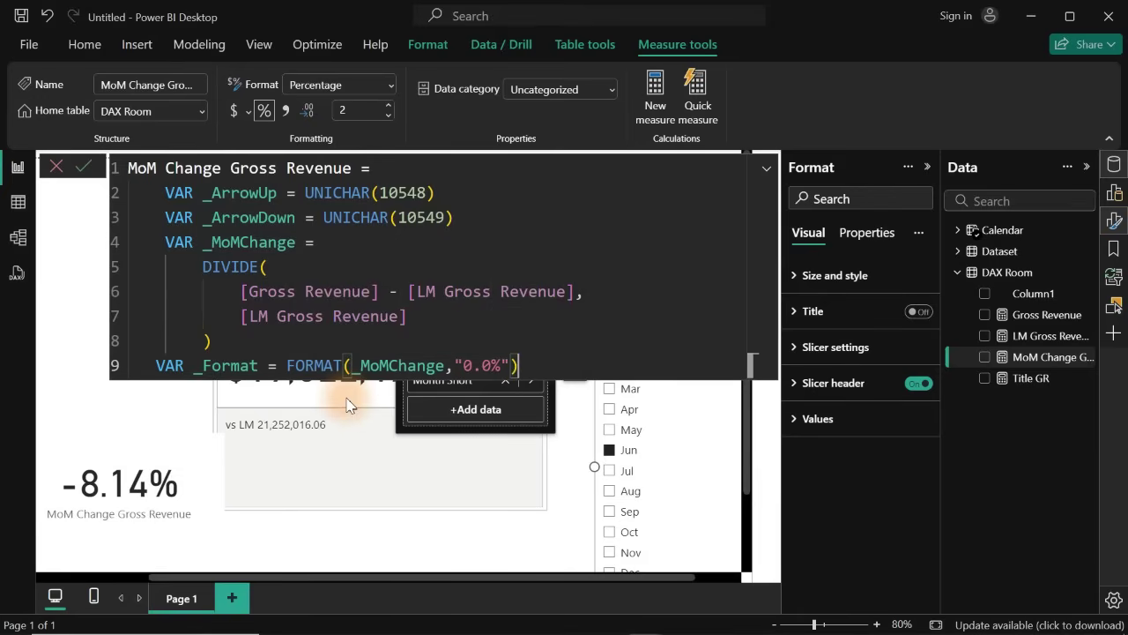
- Add a RETURN line below the _Format variable and begin an IF function on the line under it
key("shift+Return")
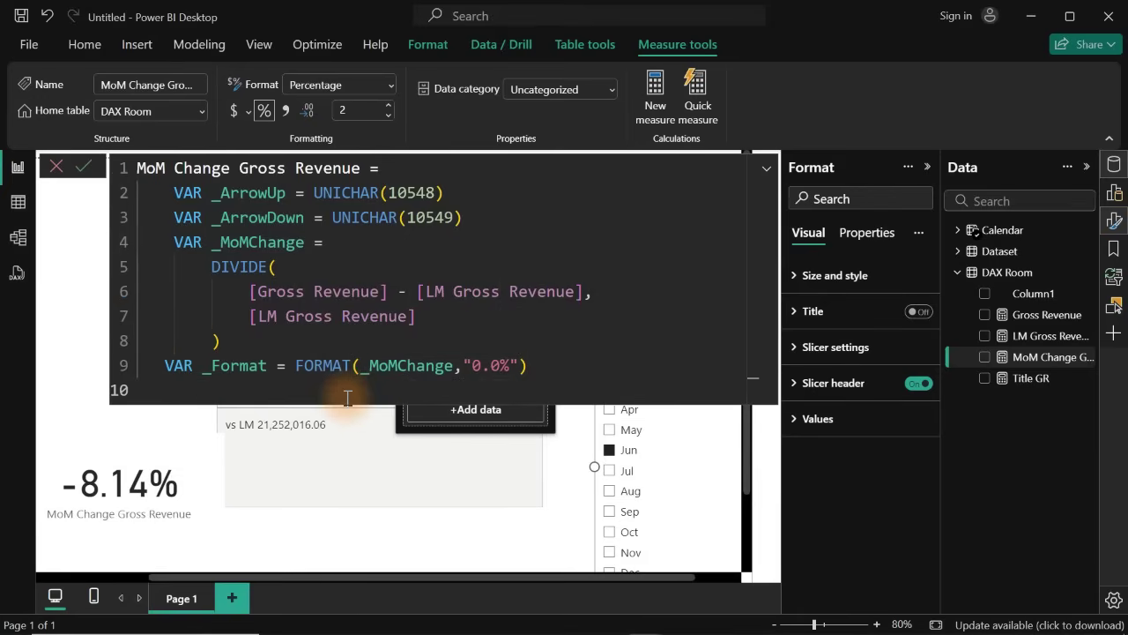
type("re")
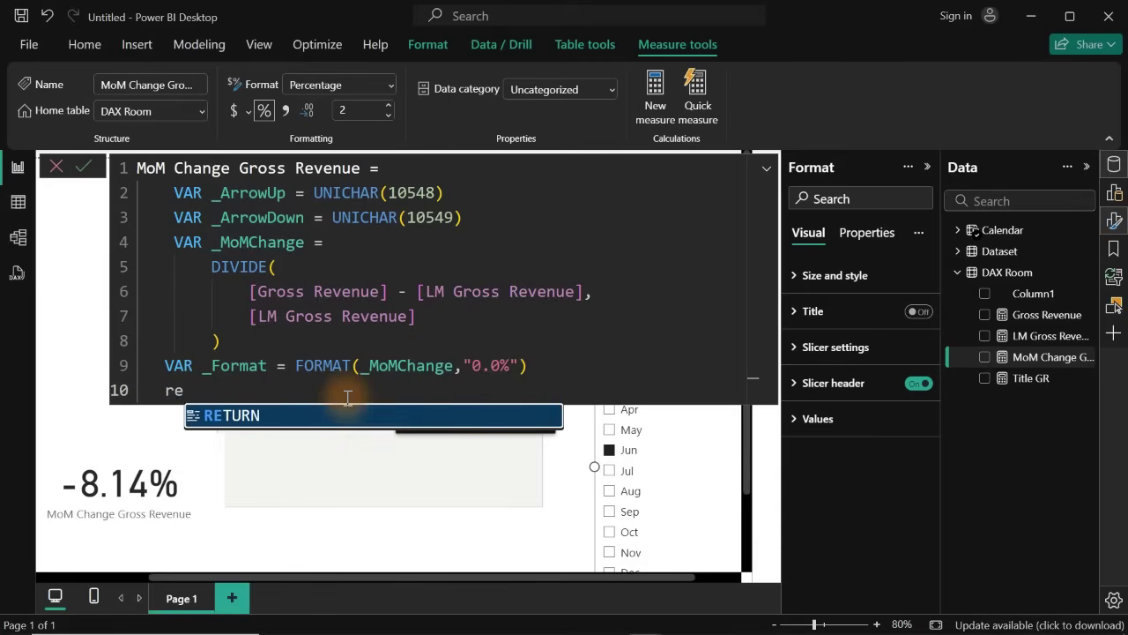
key("Tab")
key("shift+Return")
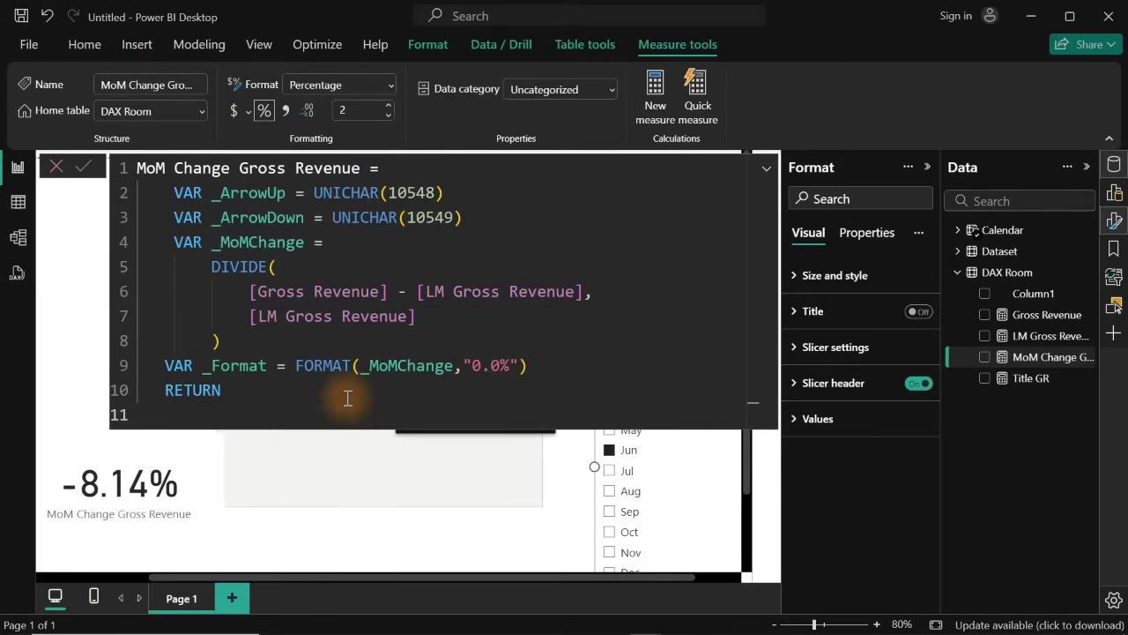
type("if")
key("Tab")
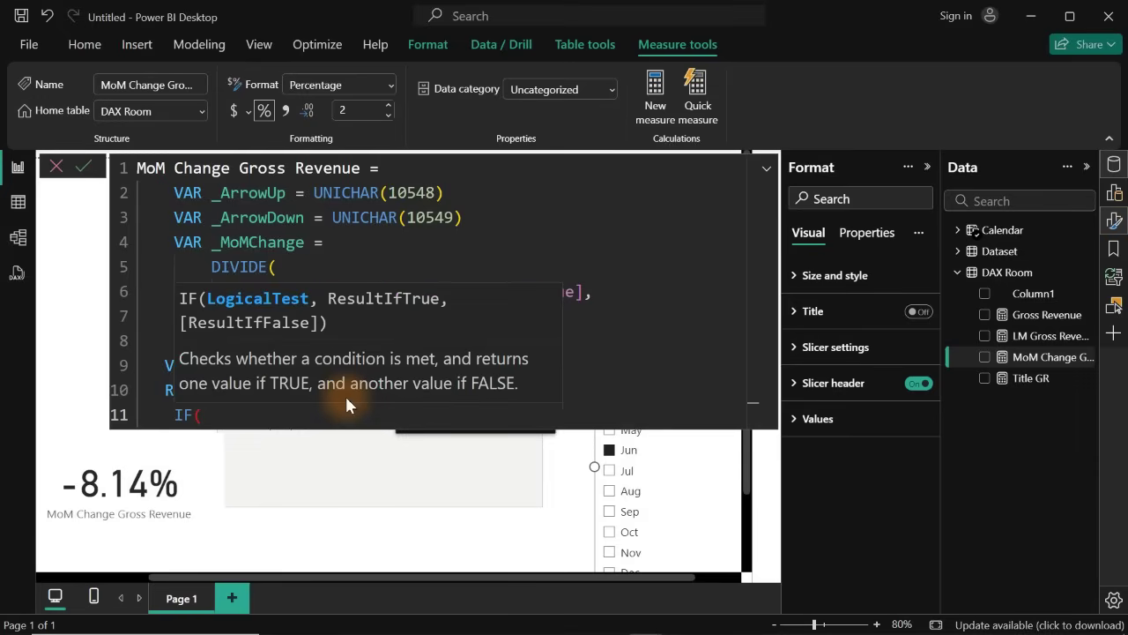
- Enter _MoMChange>0 as the IF function's logical test on its own indented line
key("shift+Return")
key("Tab")
type("_")
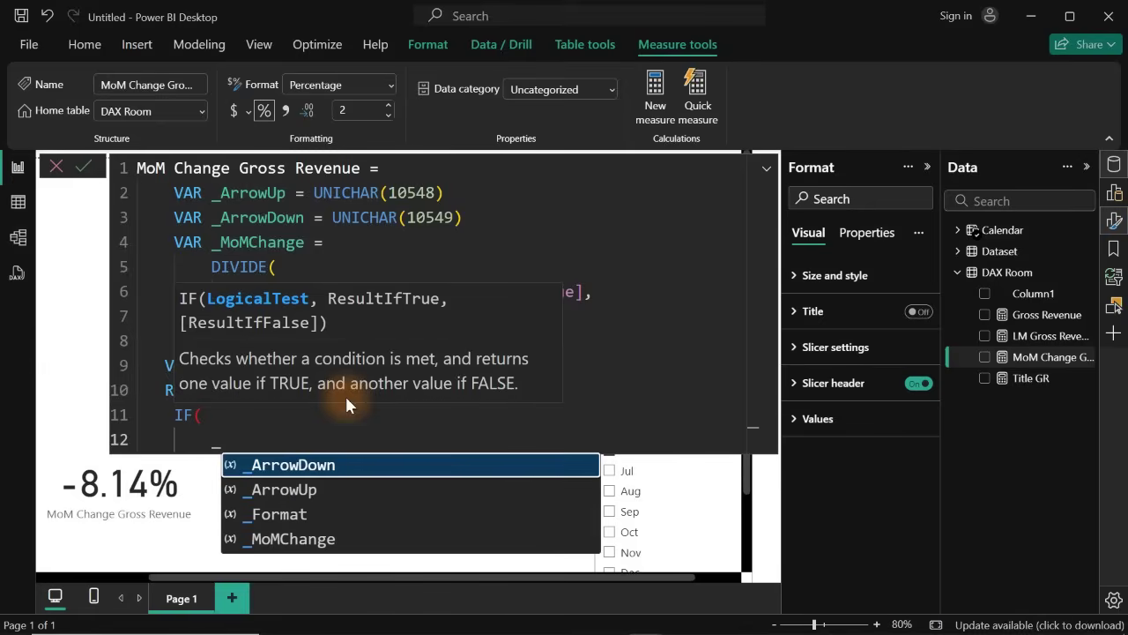
key("Down")
key("Down")
key("Down")
key("Tab")
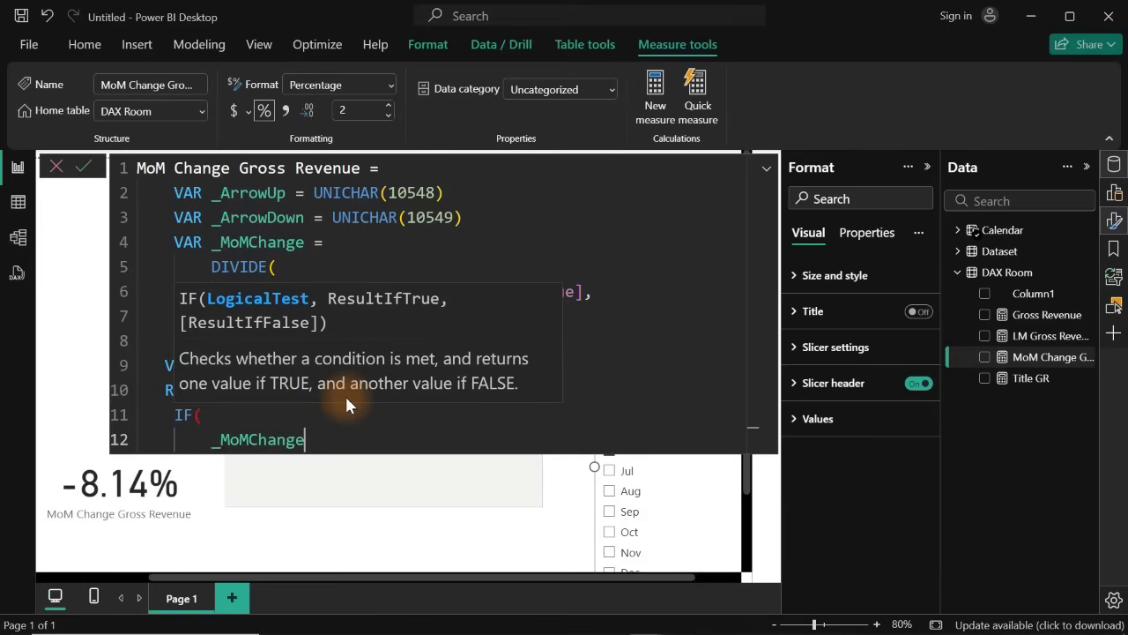
type(">0,")
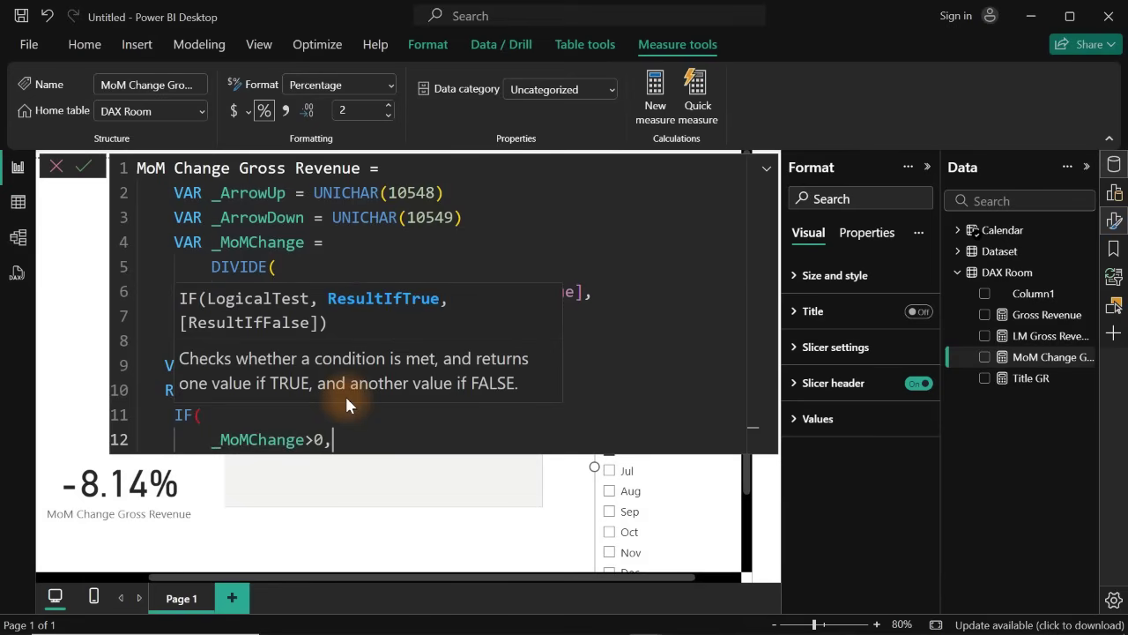
- Enter _ArrowUp&"+"&_Format as the IF function's result when the test is true
type("_")
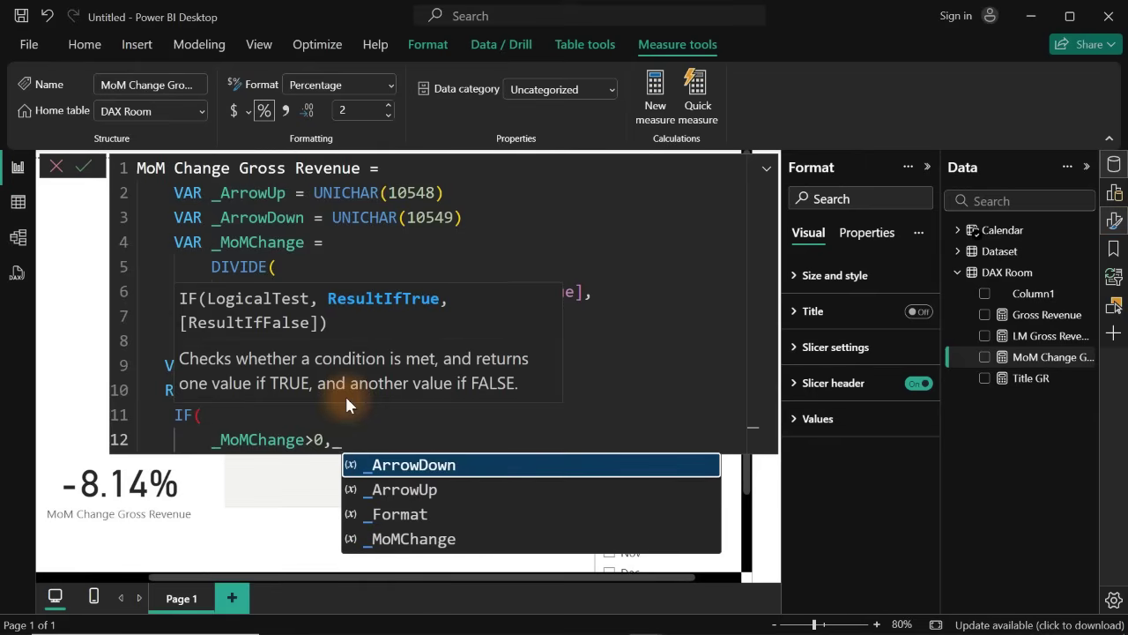
key("Down")
key("Tab")
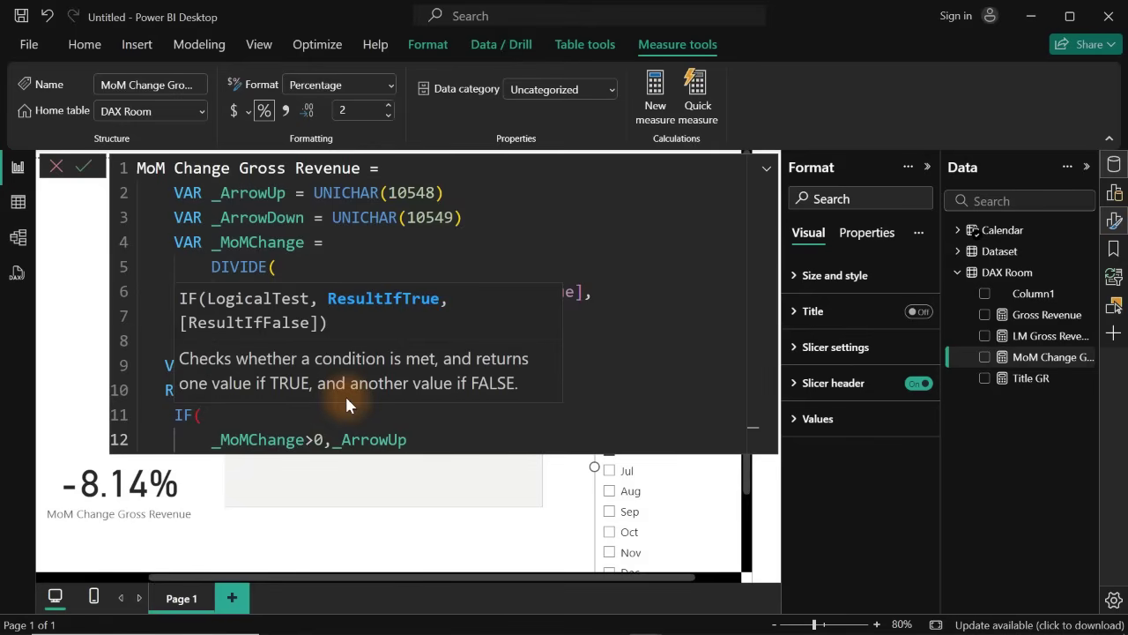
type("&\"+\"&_")
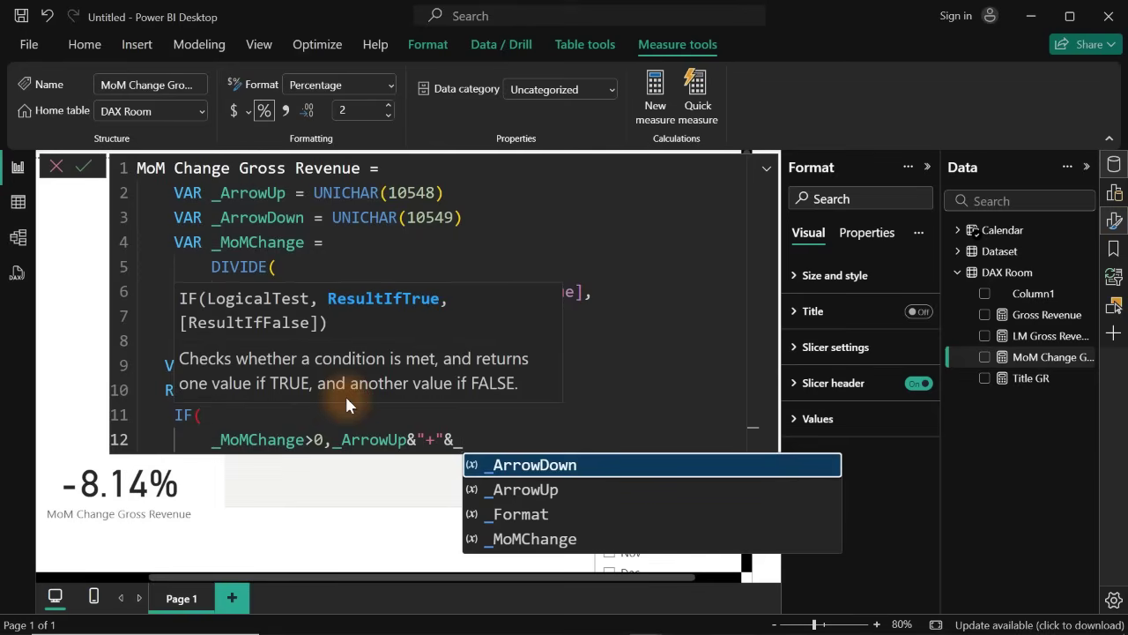
key("Down")
key("Down")
key("Tab")
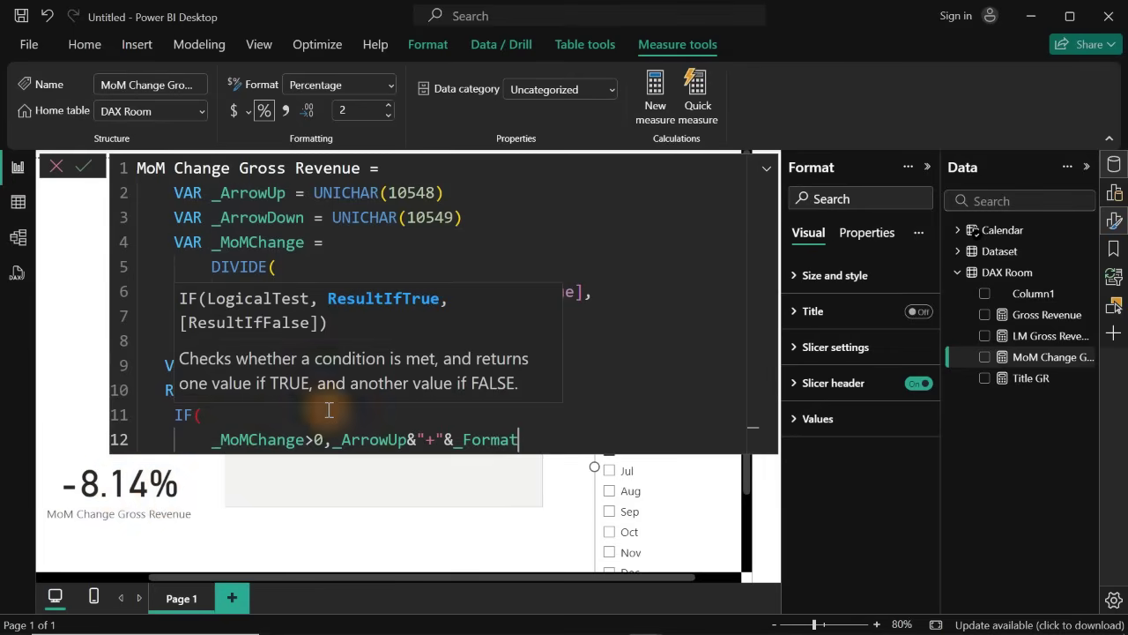
left_click(619, 380)
left_click_drag(546, 352, 164, 369)
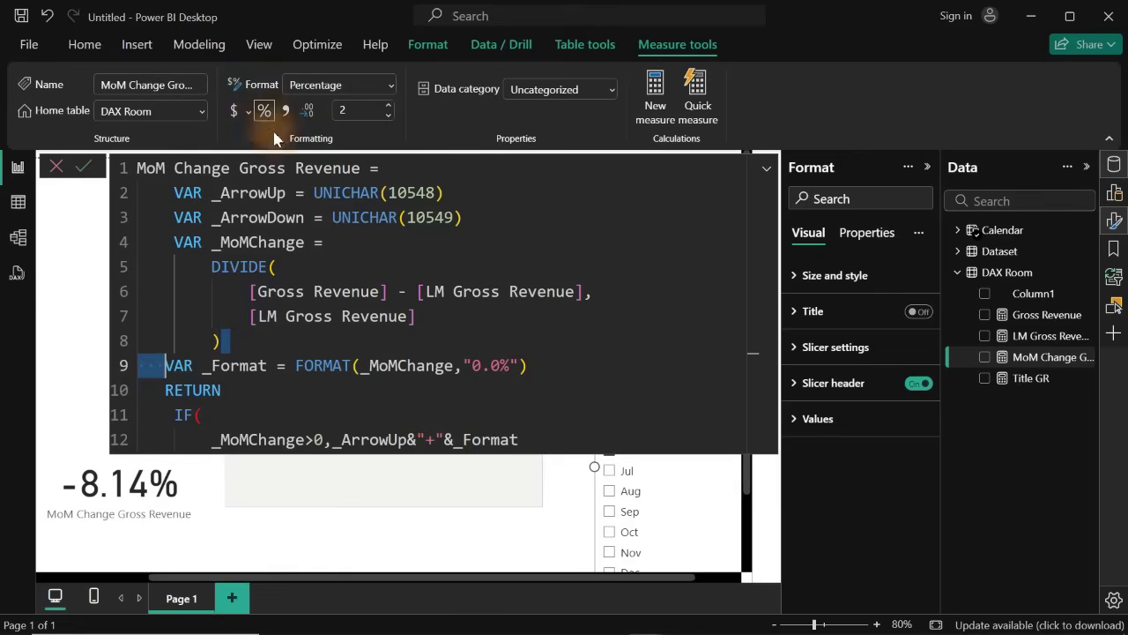
- Add a comma after _Format on the IF line and begin the false result with _ArrowDown
left_click(522, 439)
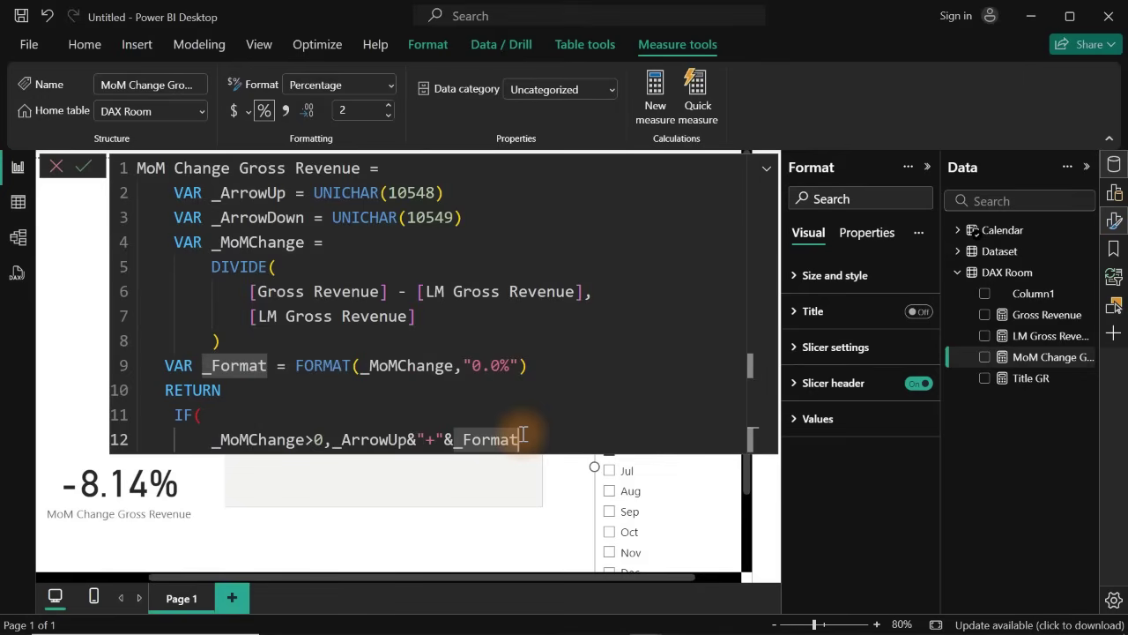
type(",")
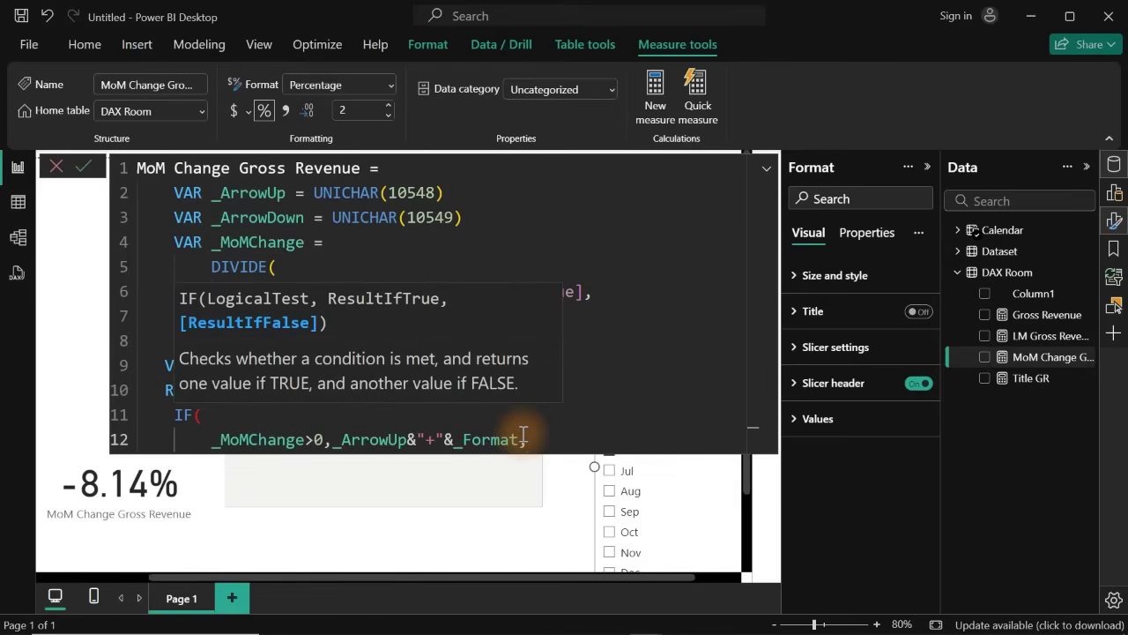
type("_")
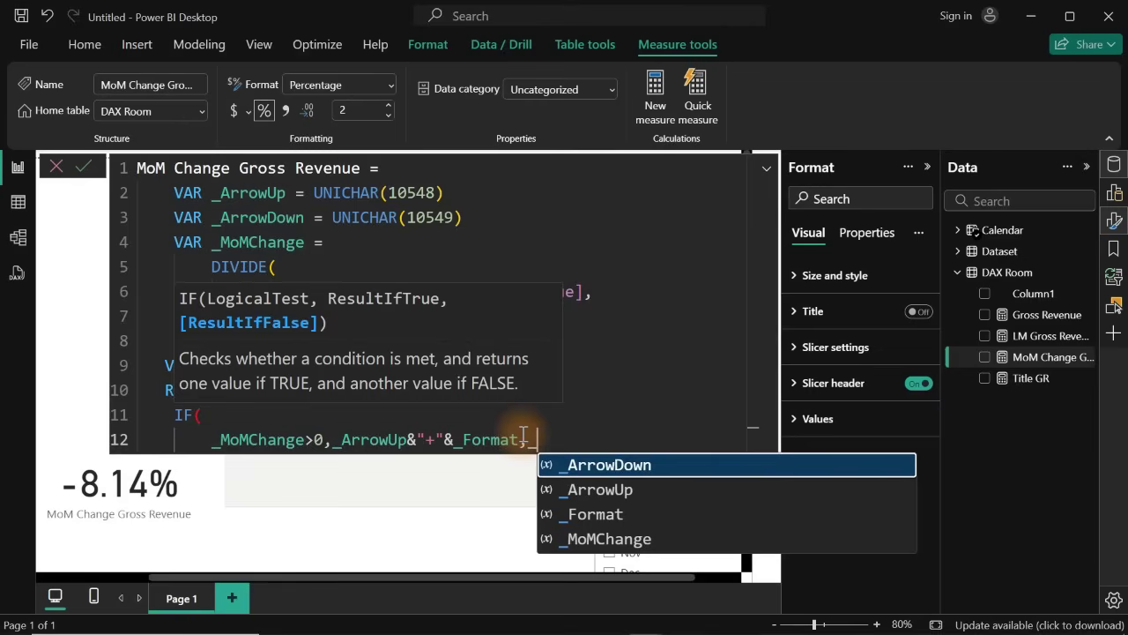
key("Tab")
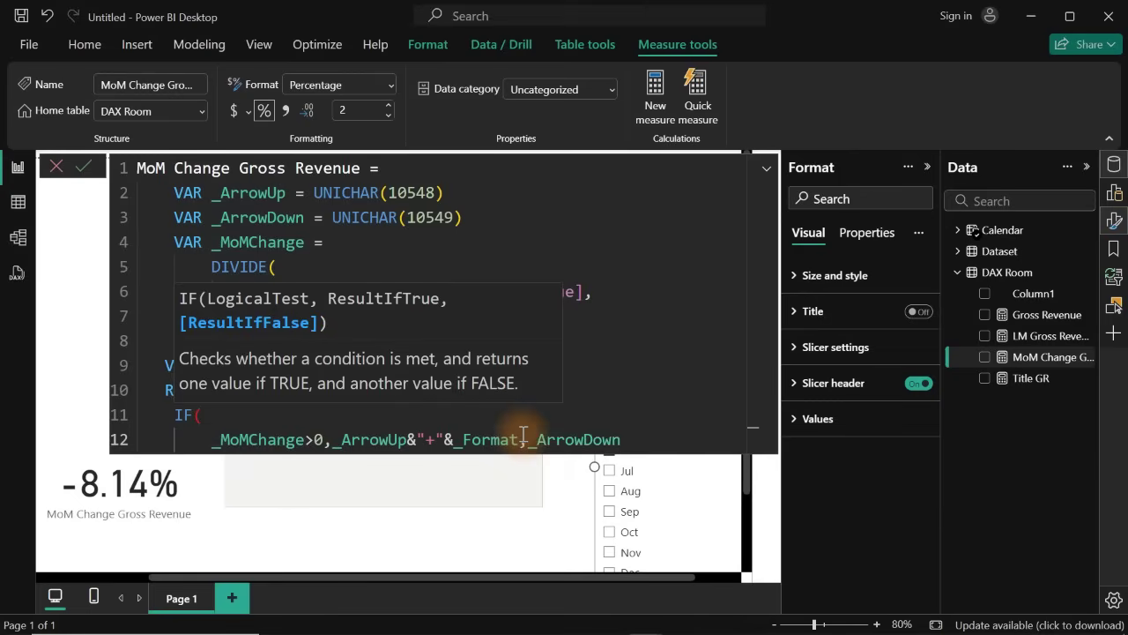
type("_")
key("BackSpace")
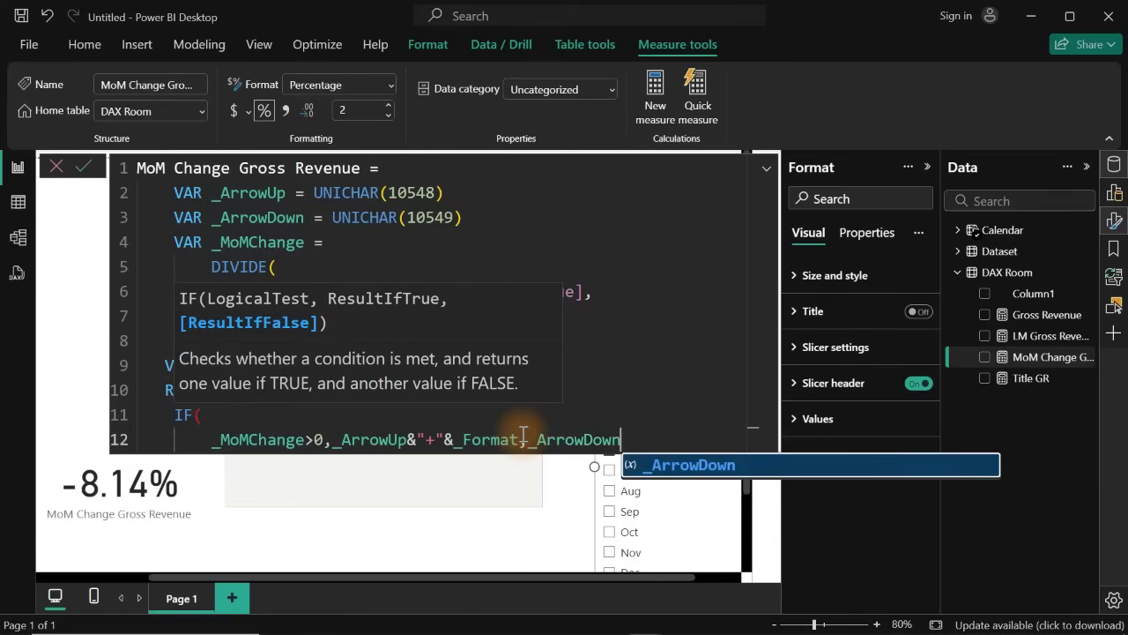
- Complete the IF function's false result by appending & _Format after _ArrowDown
type("&")
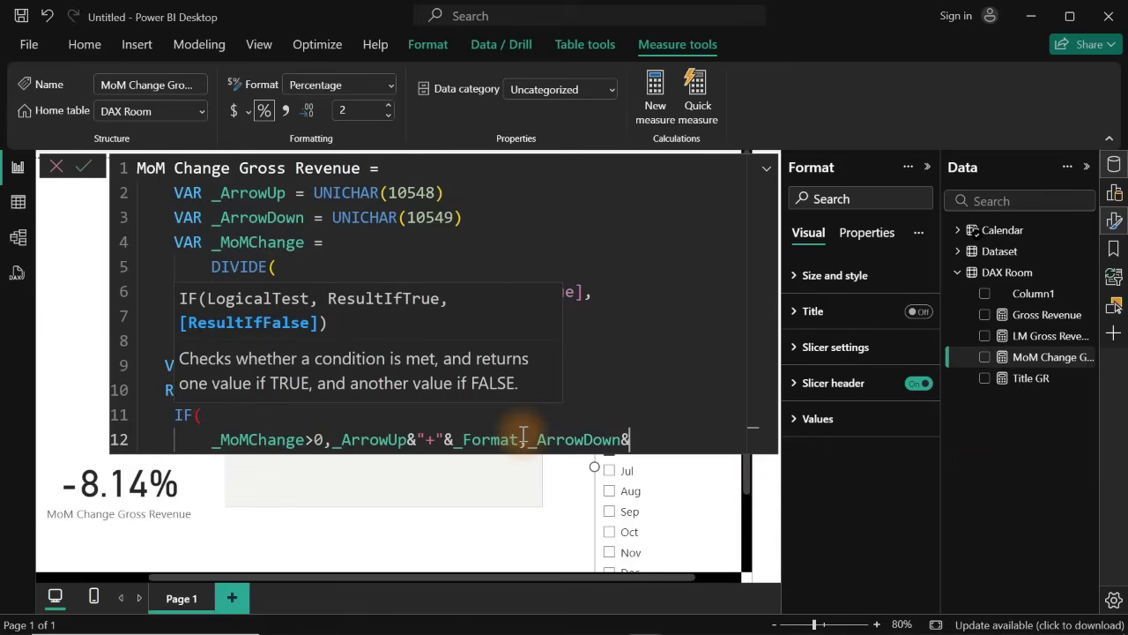
key("BackSpace")
type("& _")
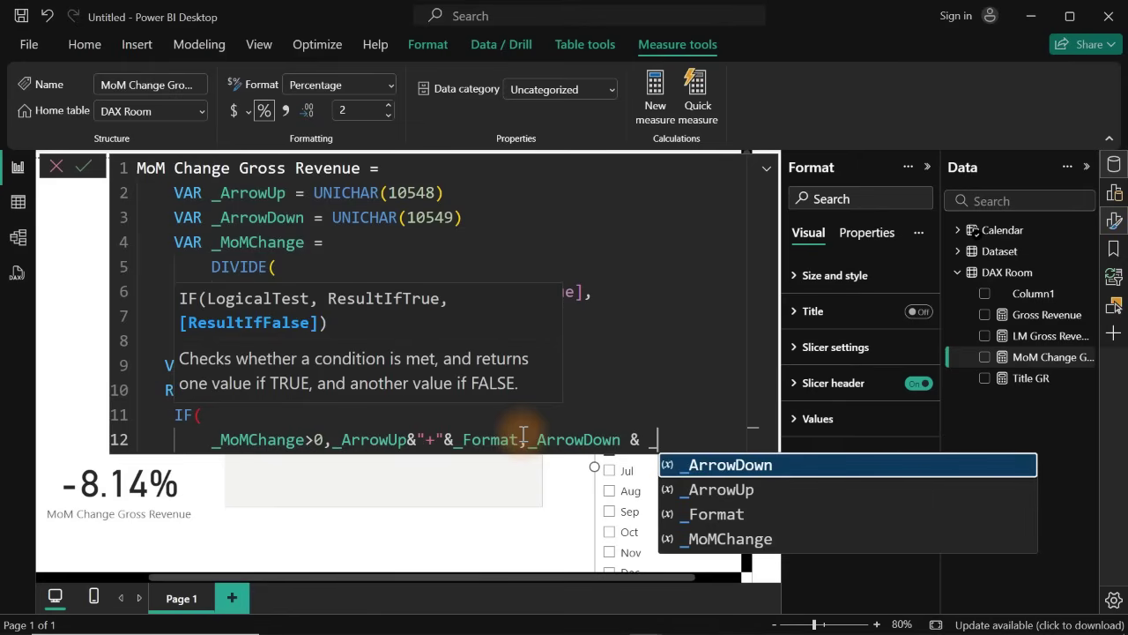
key("Down")
key("Down")
key("Down")
key("Up")
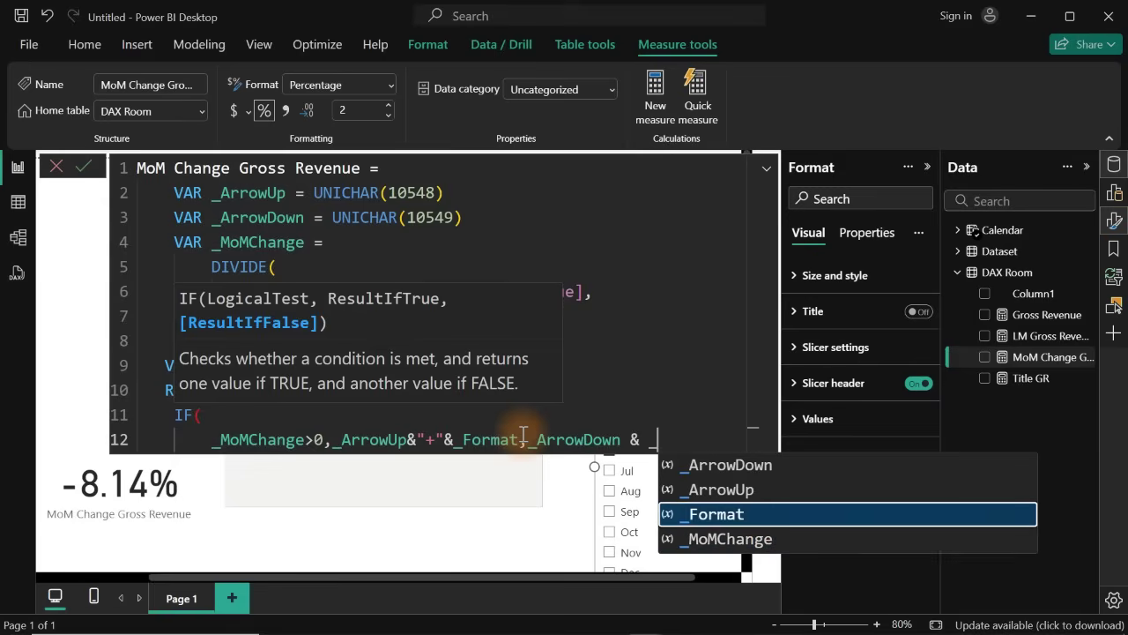
key("Tab")
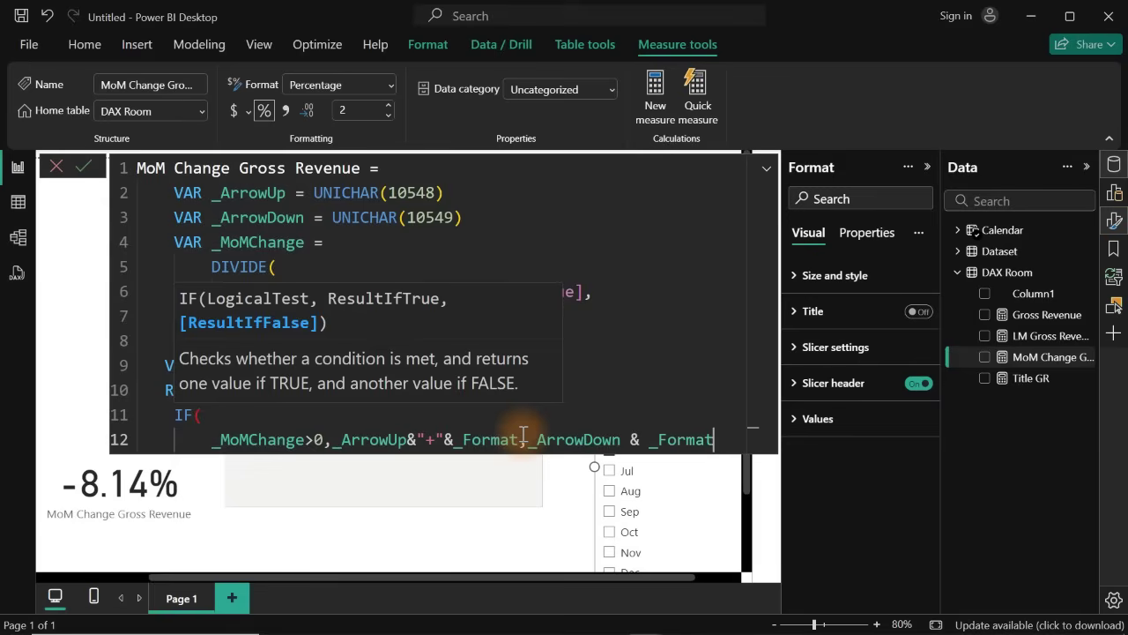
- Insert a space before each ampersand around "+" in the IF function's true result
left_click(445, 438)
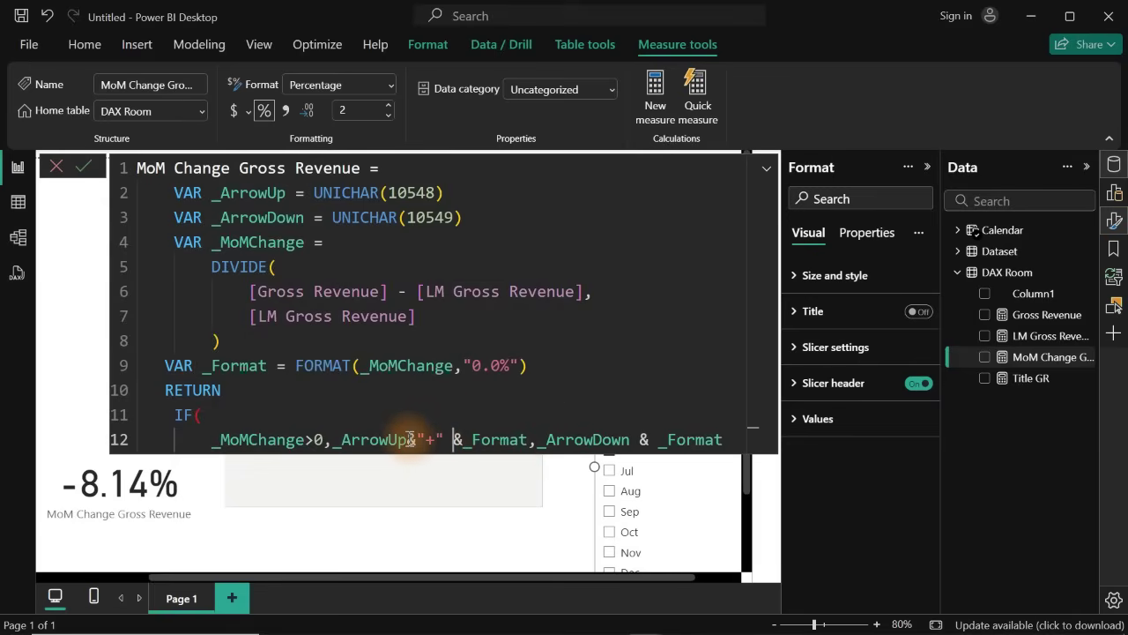
left_click(412, 439)
type("&")
left_click(410, 438)
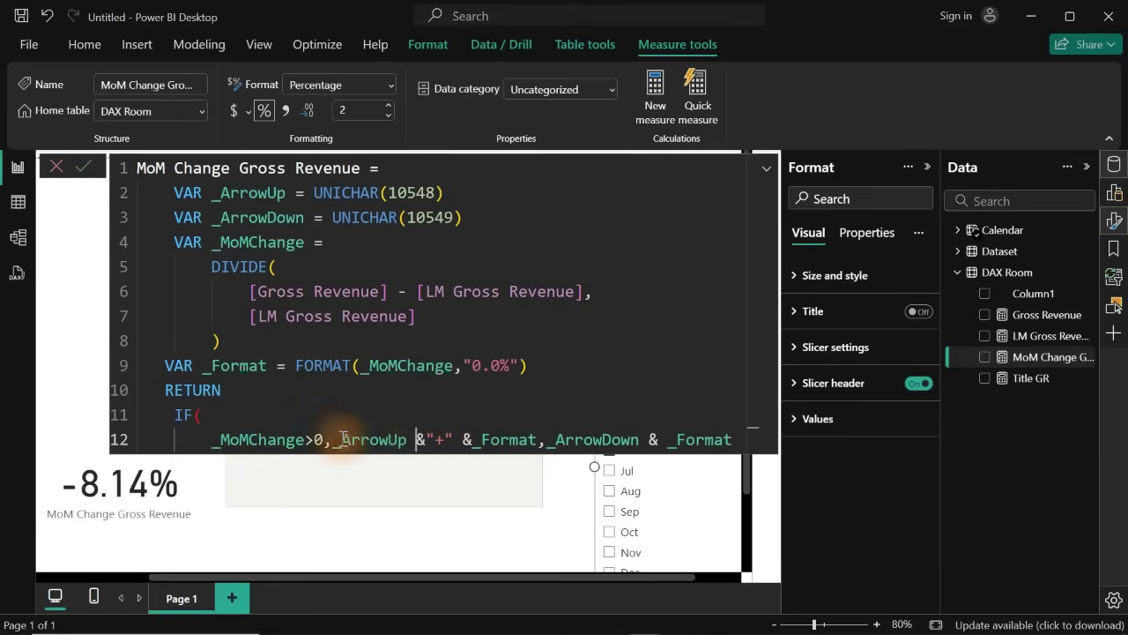
key("Up")
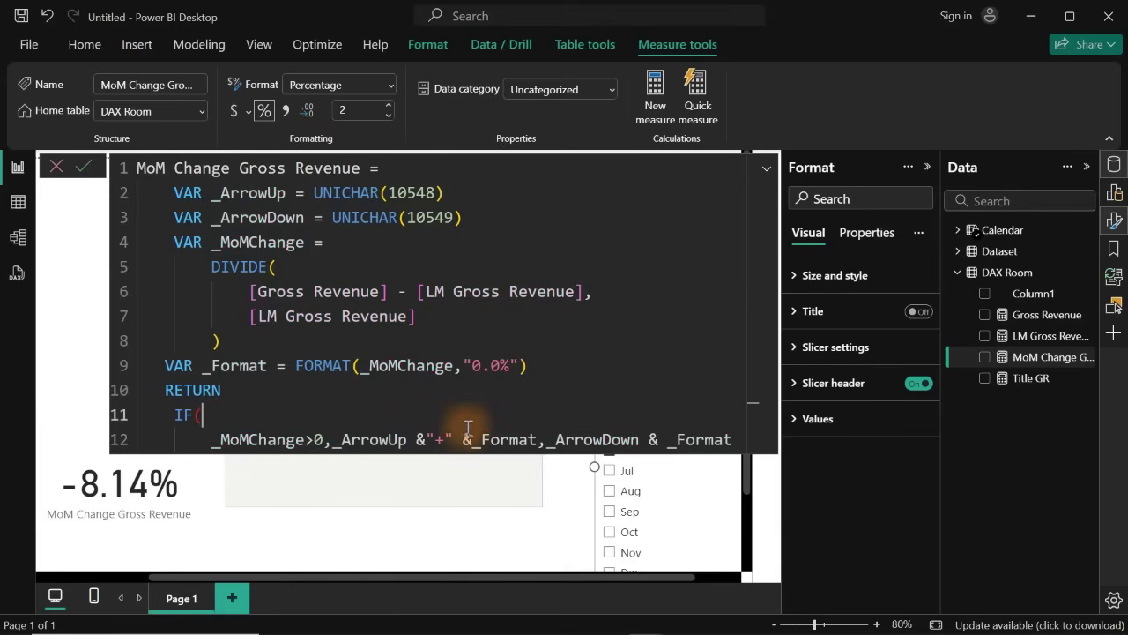
- Put _ArrowDown & _Format on its own line, close the IF function on the line below, and commit the measure
left_click(545, 439)
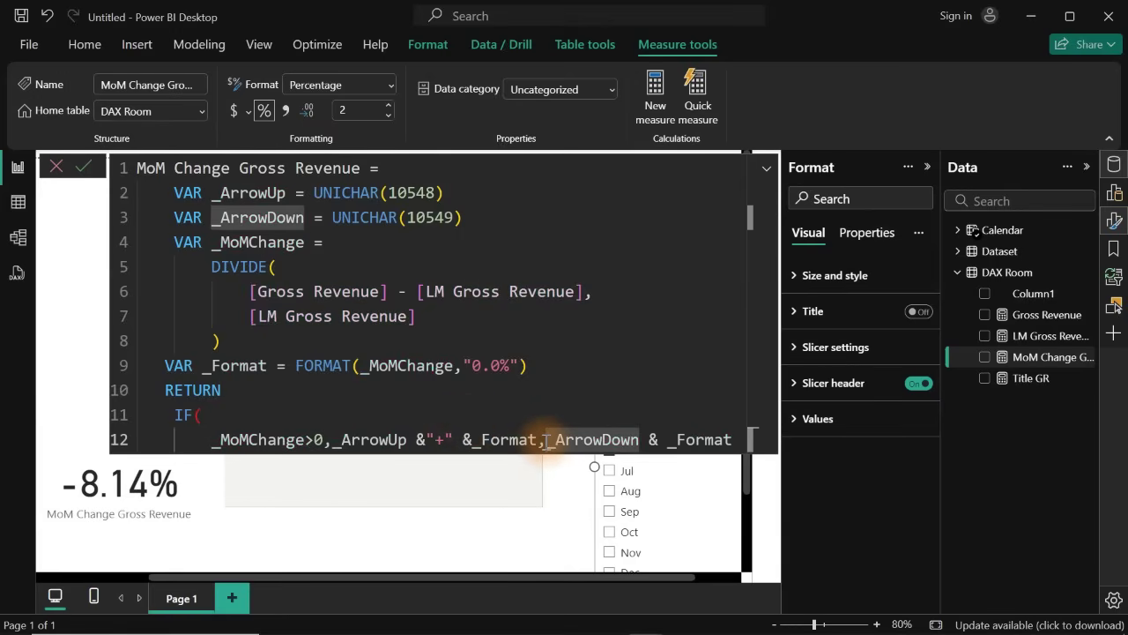
key("shift+Return")
left_click(429, 462)
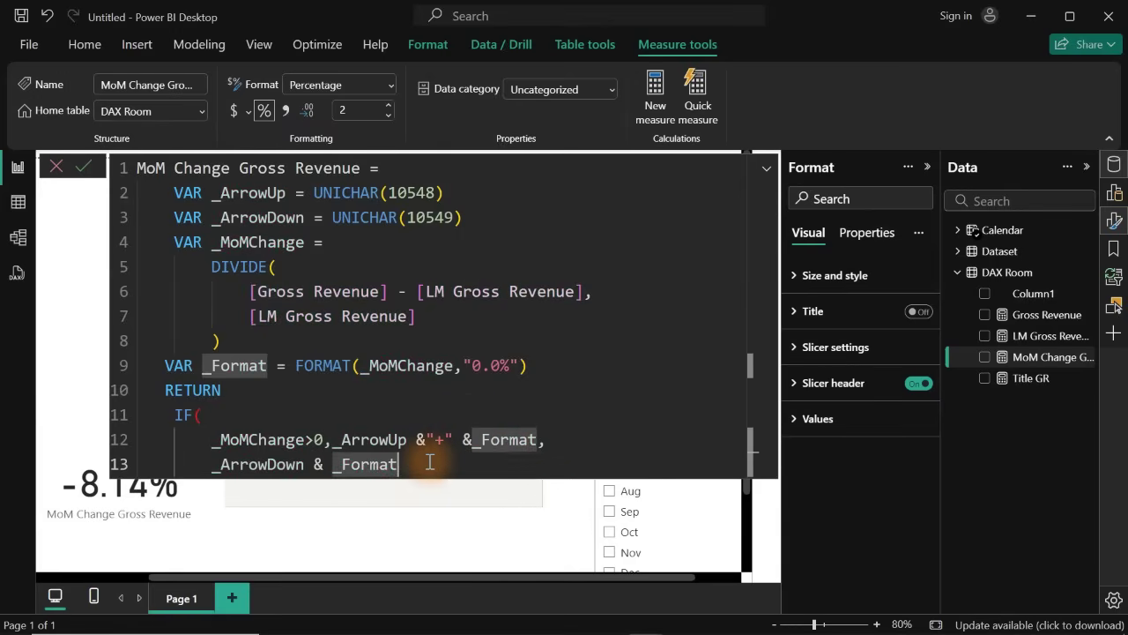
key("shift+Return")
type(")")
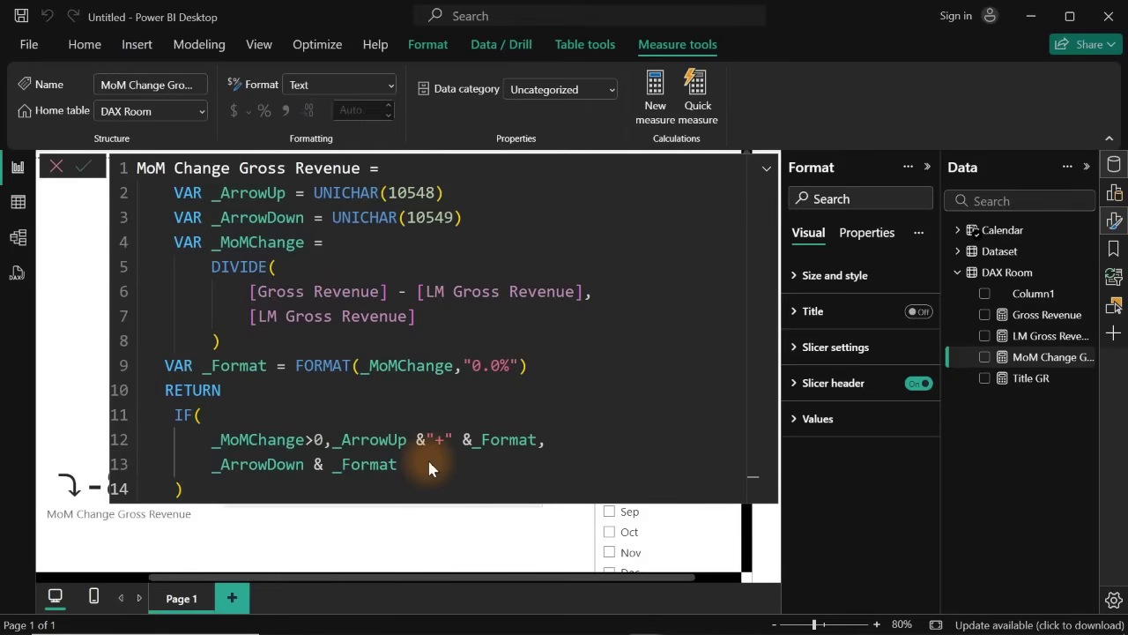
- Check the MoM Change Gross Revenue card for Aug and Jul using the Month Short slicer
left_click(1007, 275)
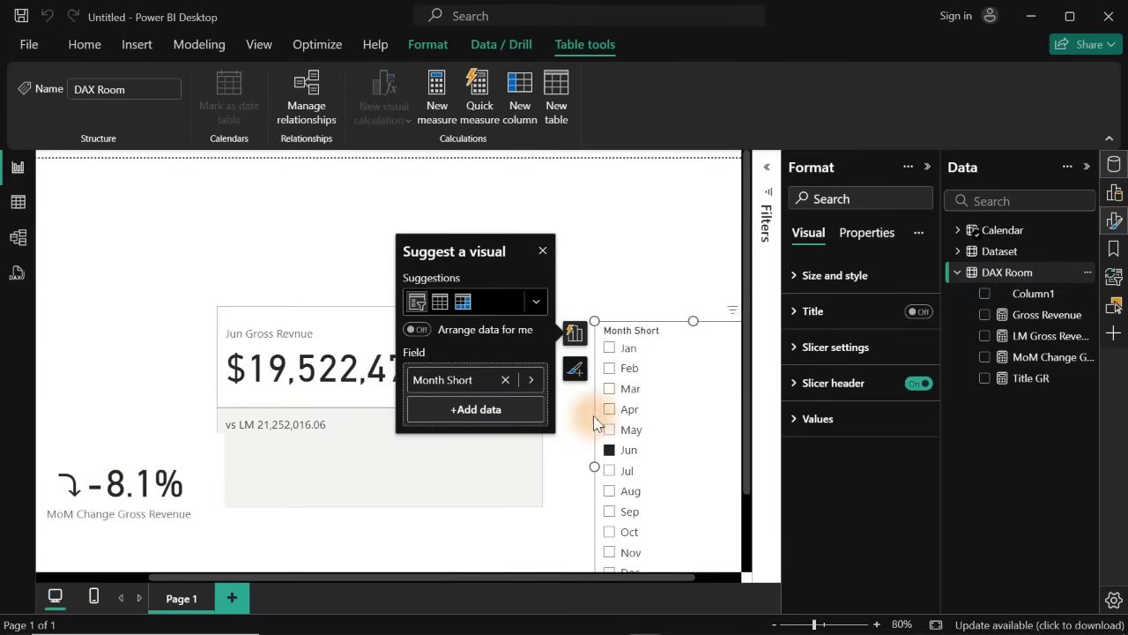
left_click(619, 490)
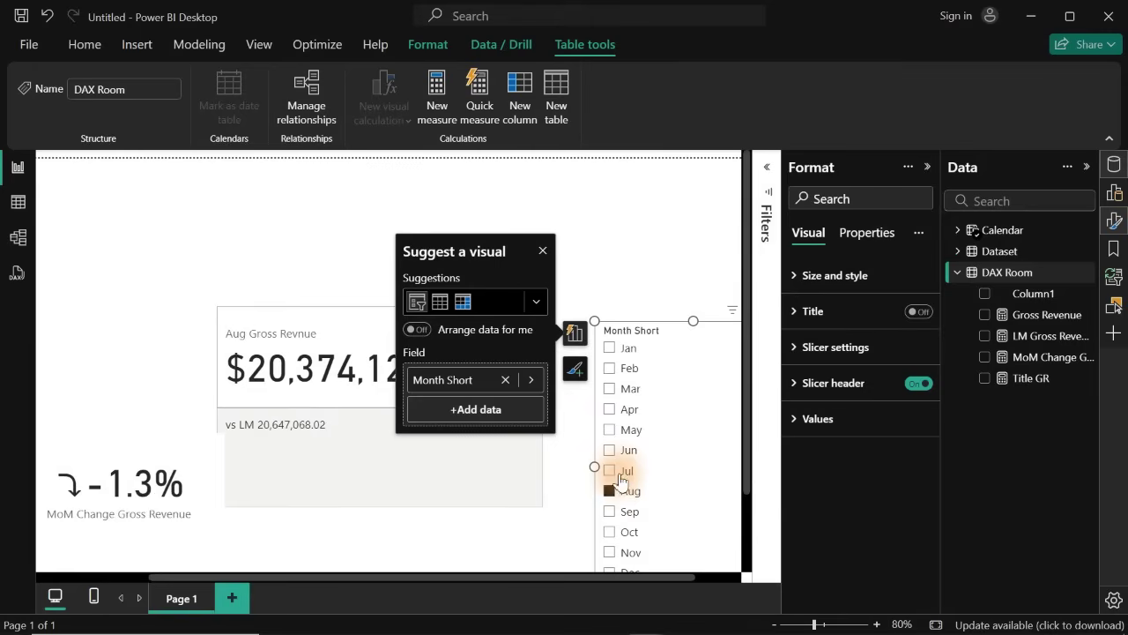
left_click(622, 471)
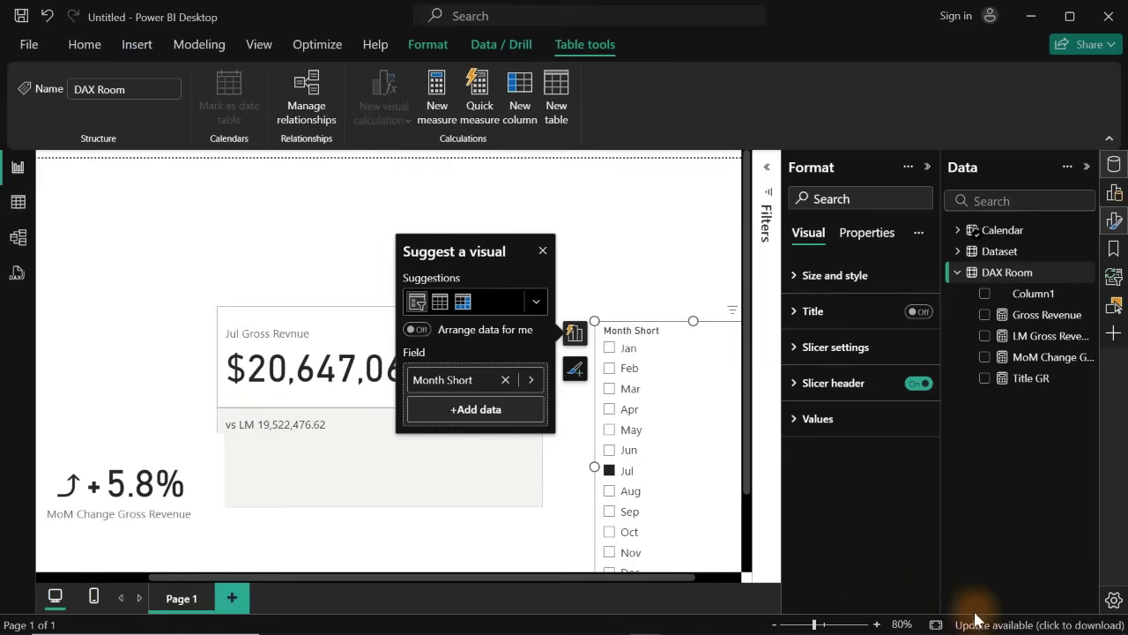
- Move the Gross Revenue card to the page's upper-left area, at about 126 horizontal and 81 vertical
left_click(936, 623)
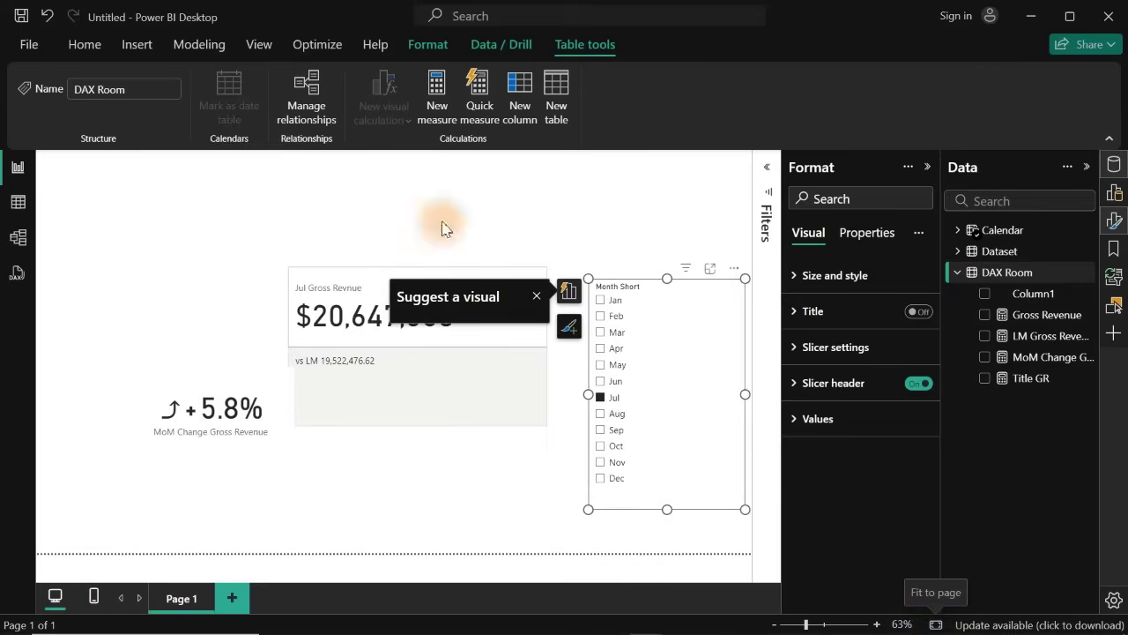
left_click_drag(358, 280, 217, 202)
left_click_drag(308, 220, 294, 239)
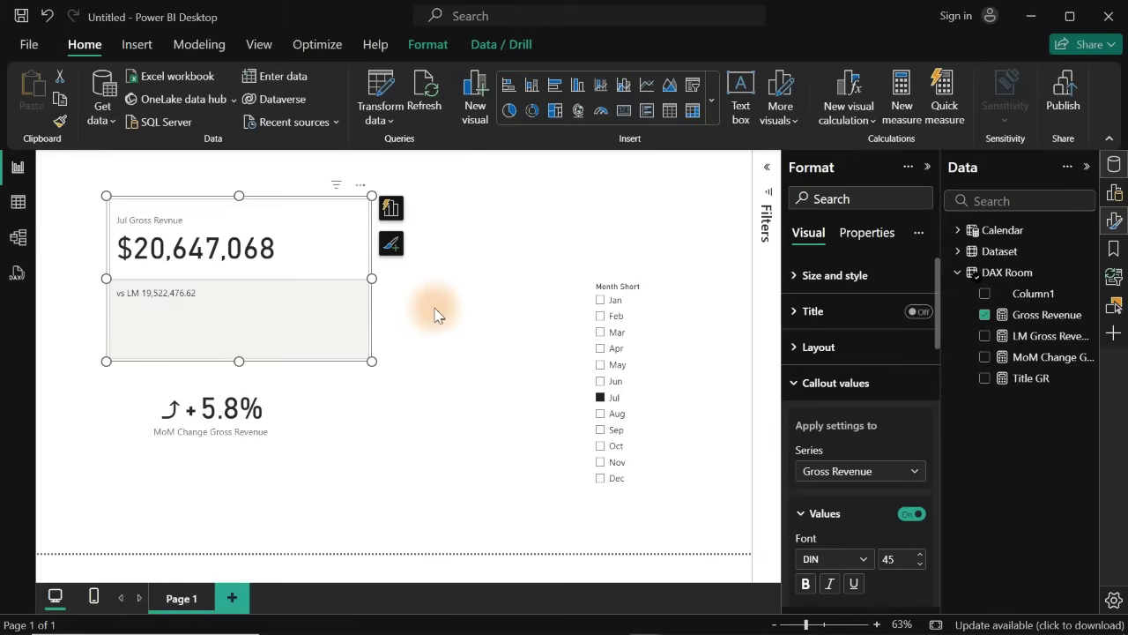
- Set the Gross Revenue card's height to 151 and width to 274
left_click(886, 278)
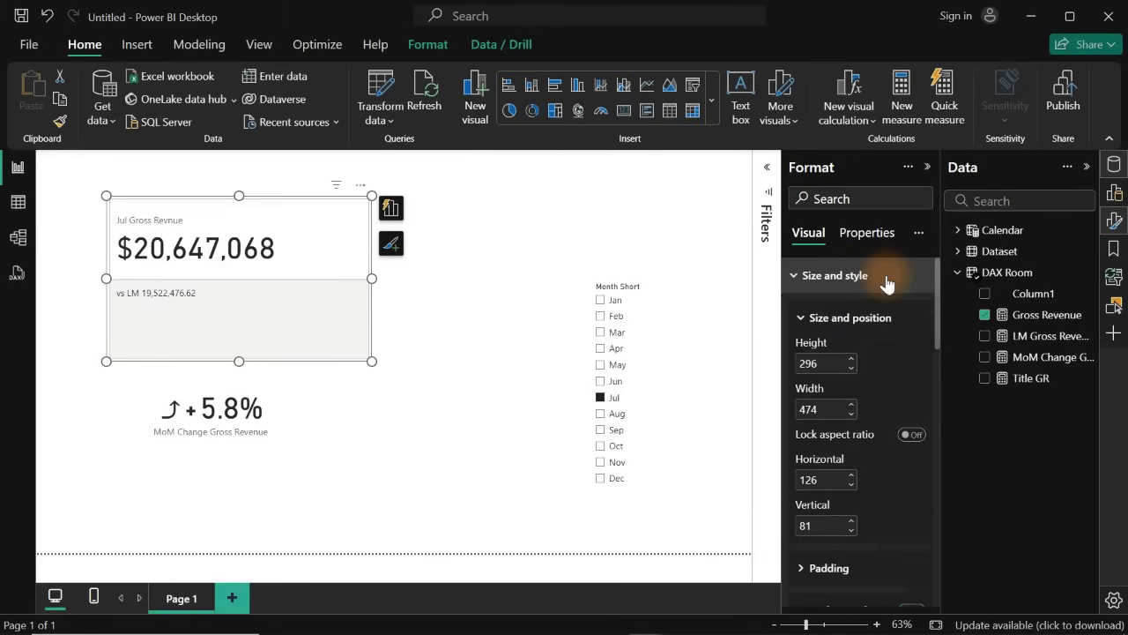
double_click(831, 363)
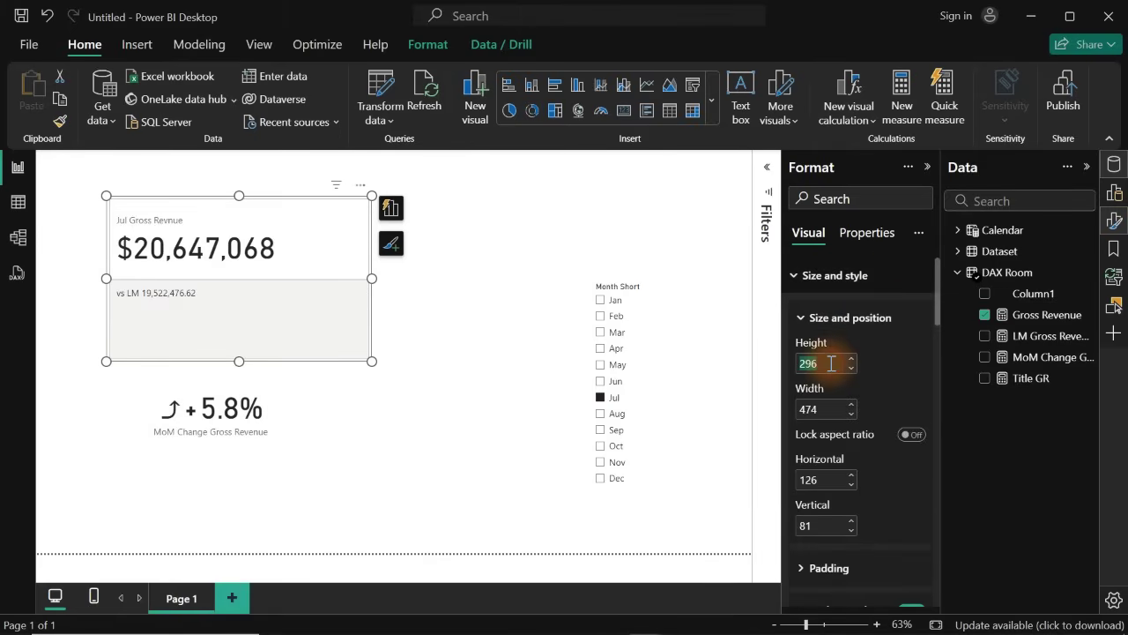
type("151")
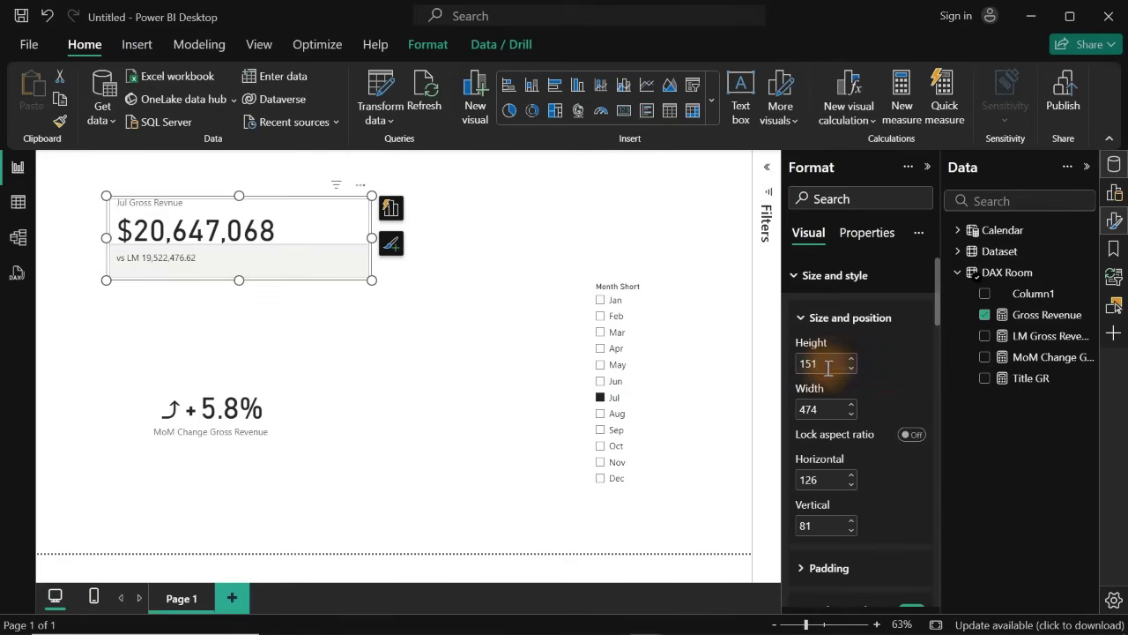
double_click(819, 409)
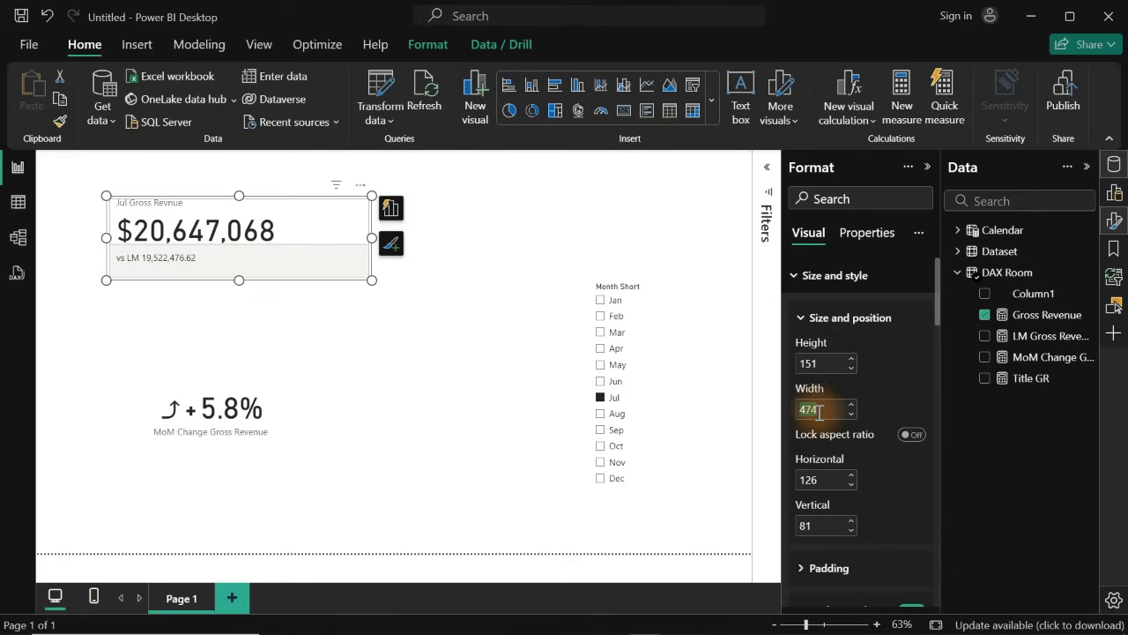
type("27")
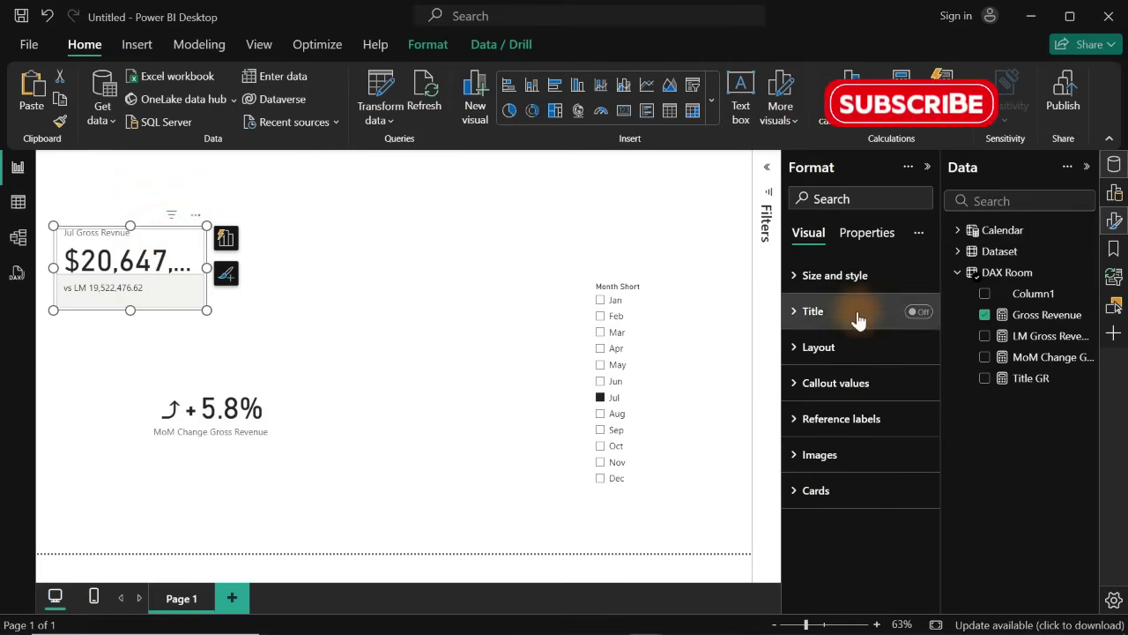
left_click(849, 281)
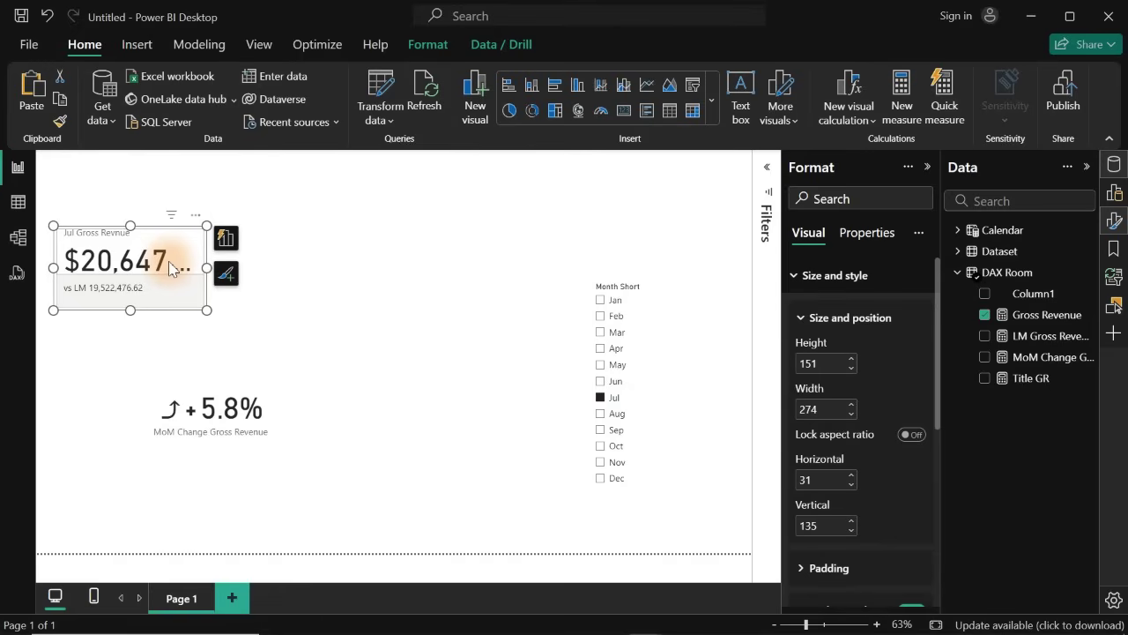
left_click(805, 277)
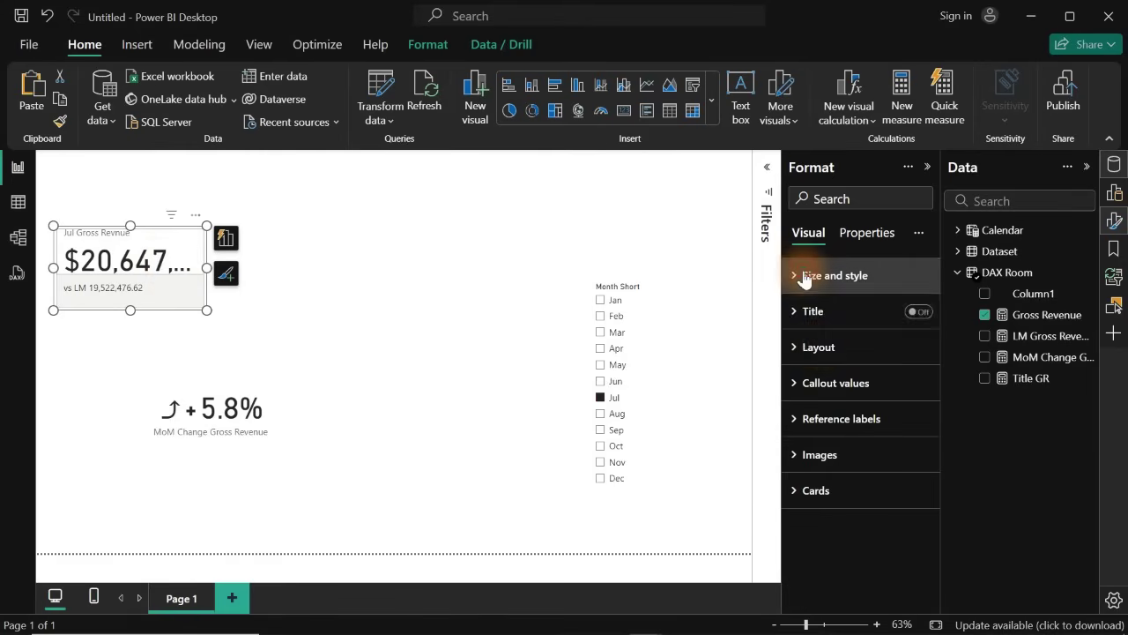
- Set the font size of the Gross Revenue card's callout value to 25
left_click(821, 383)
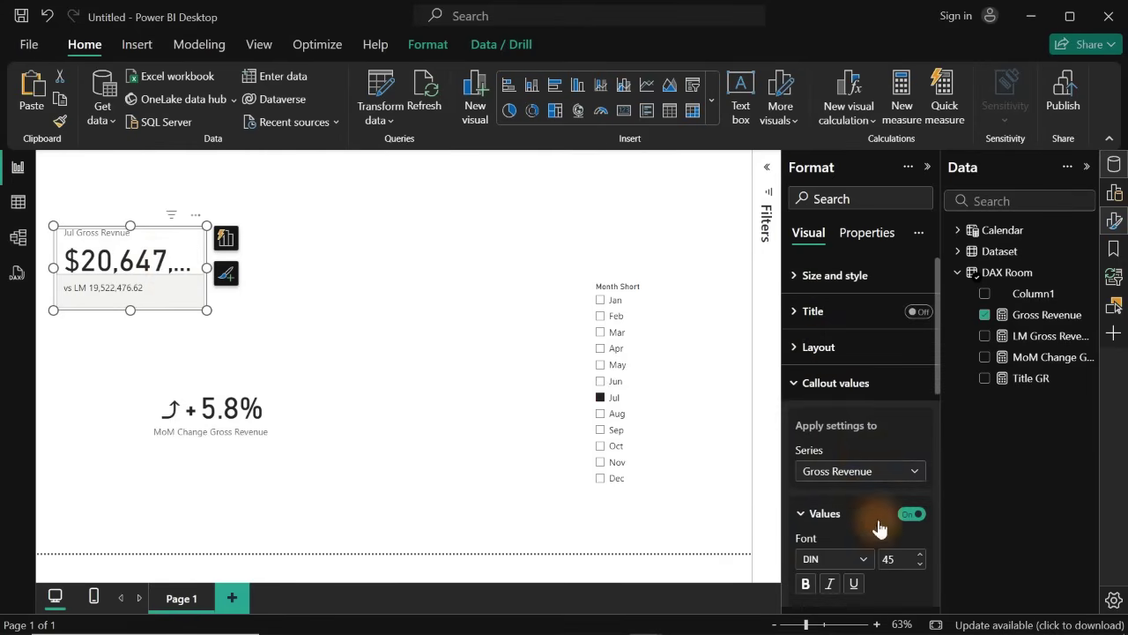
scroll(936, 381, "down", 1)
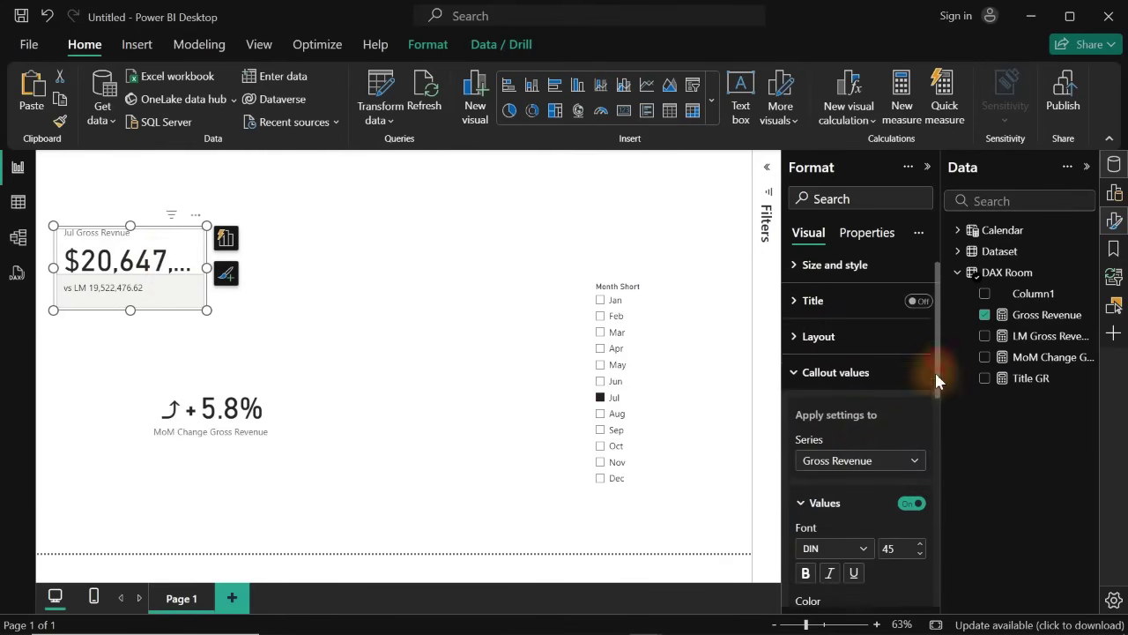
scroll(936, 381, "down", 3)
left_click(906, 363)
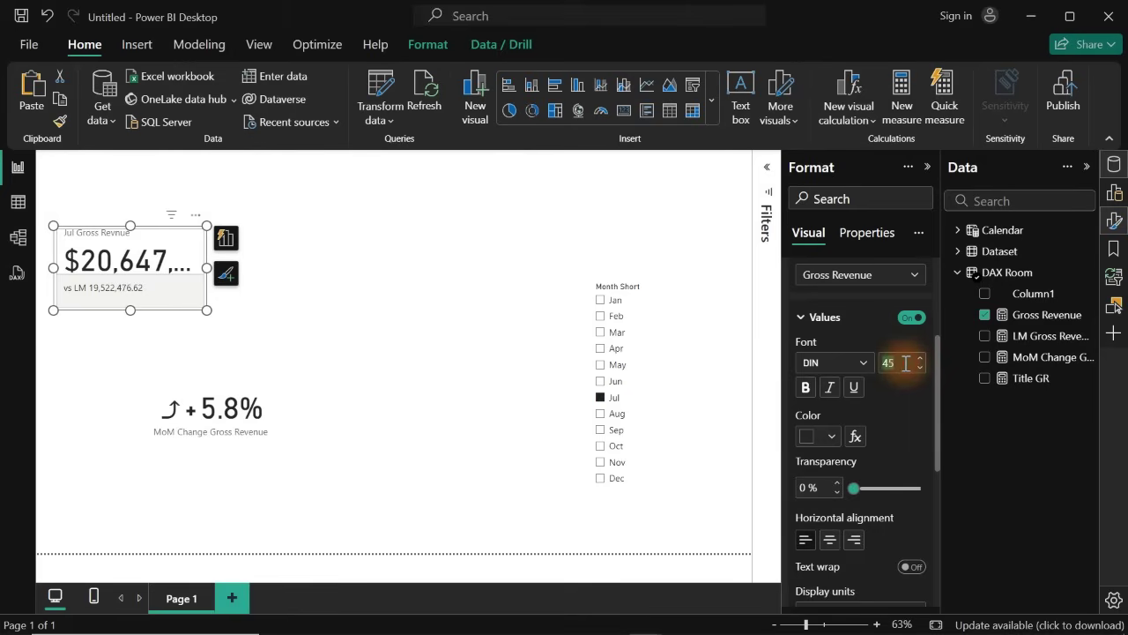
type("2")
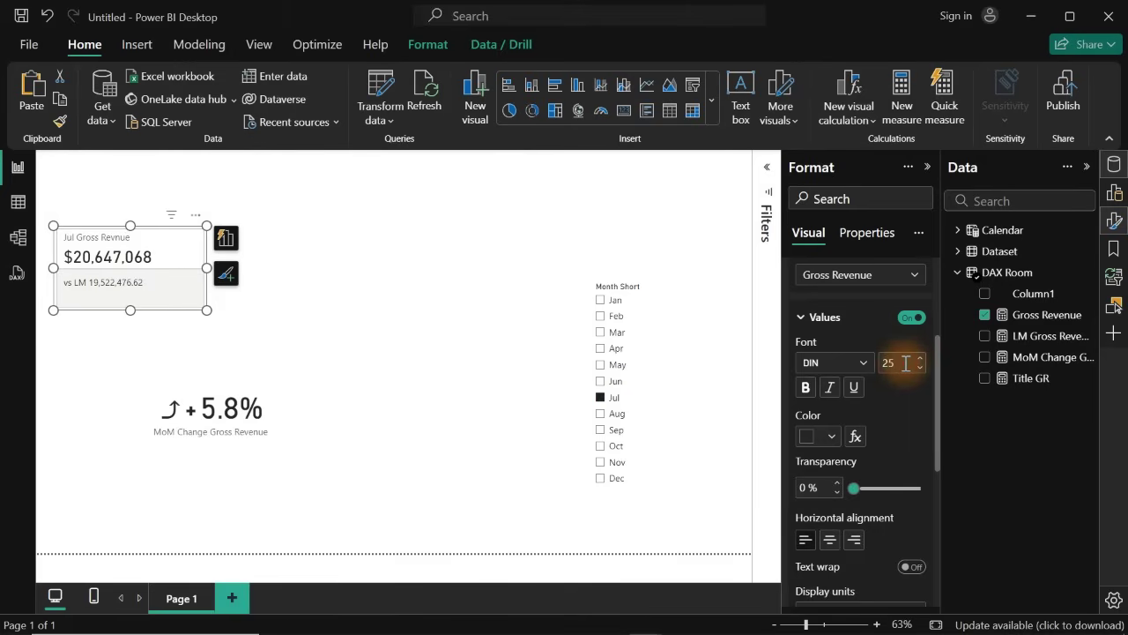
- Change the Gross Revenue callout value's font color to the custom dark gray #514F4F
left_click(827, 436)
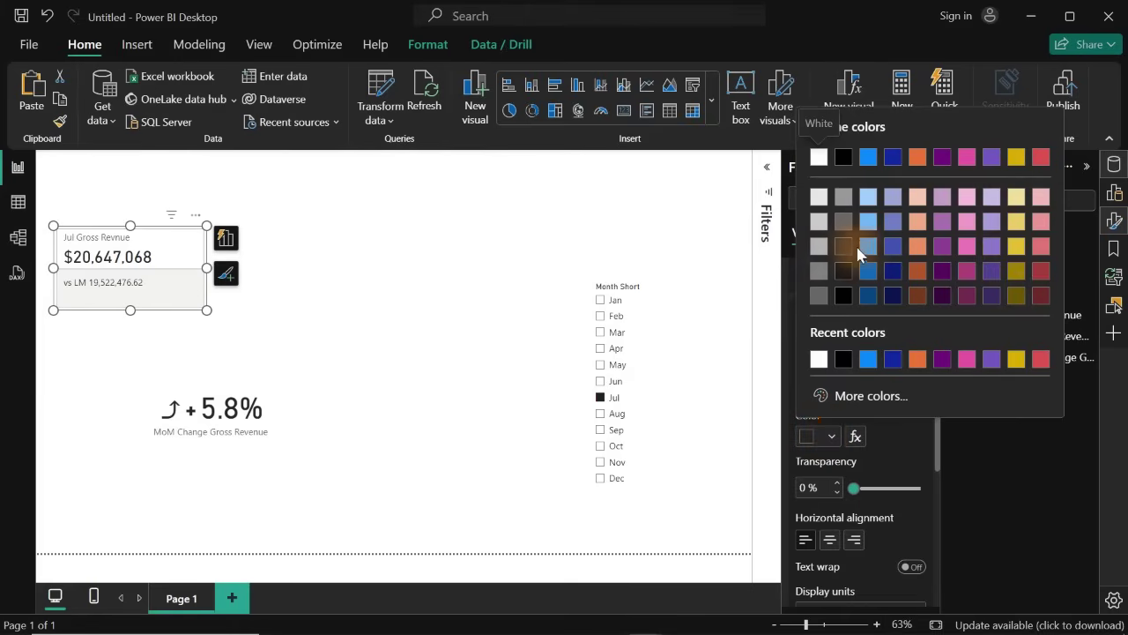
left_click(845, 222)
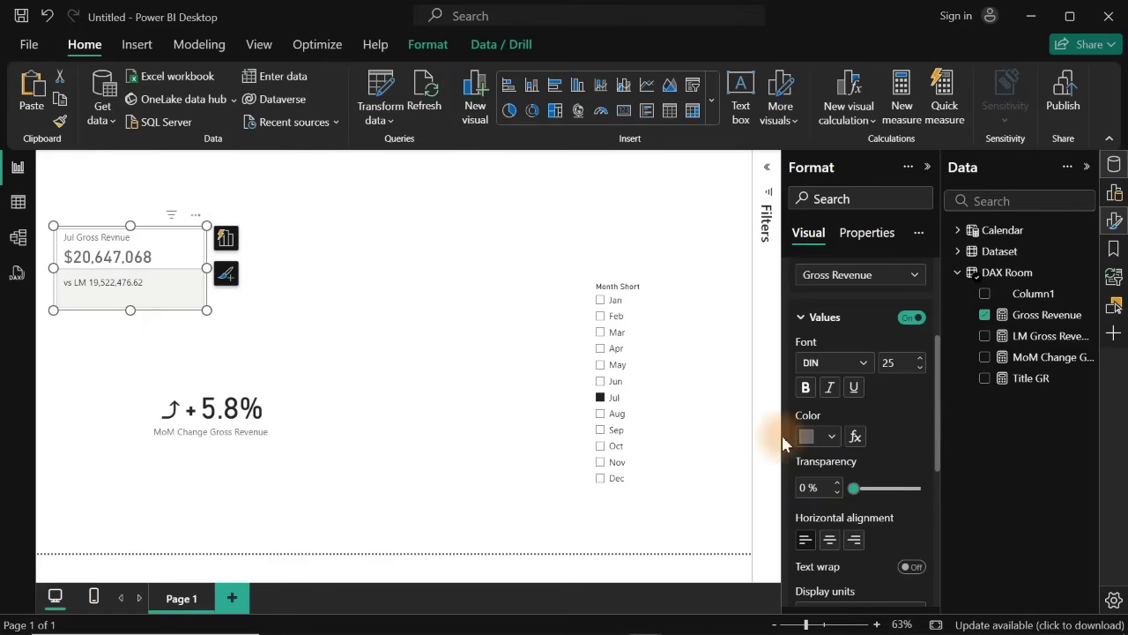
left_click(830, 436)
left_click(812, 396)
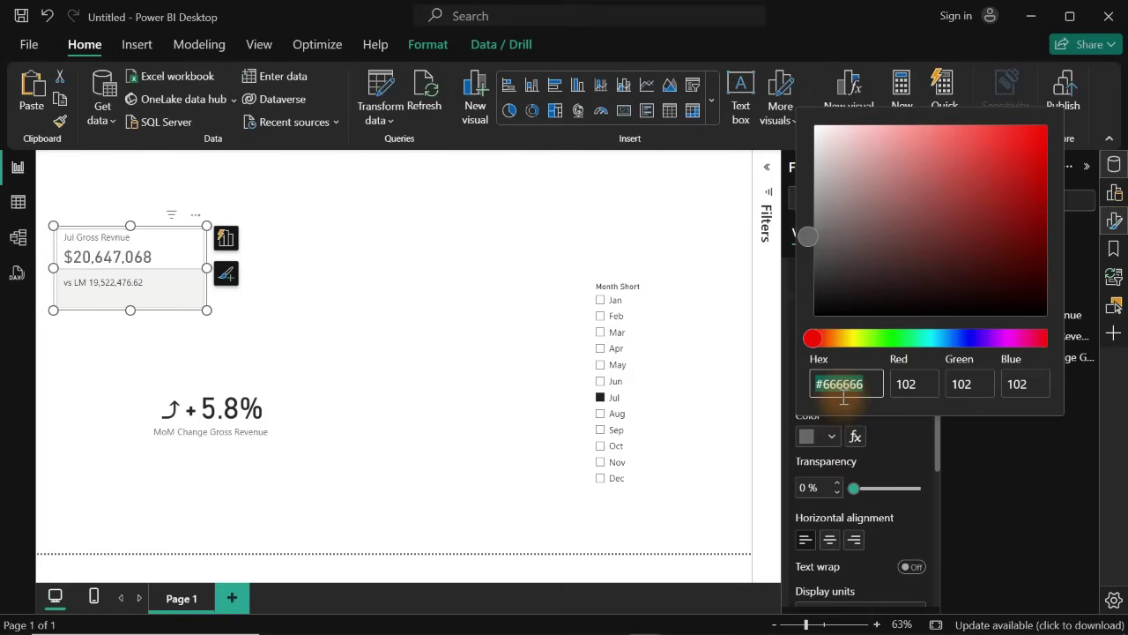
left_click(813, 254)
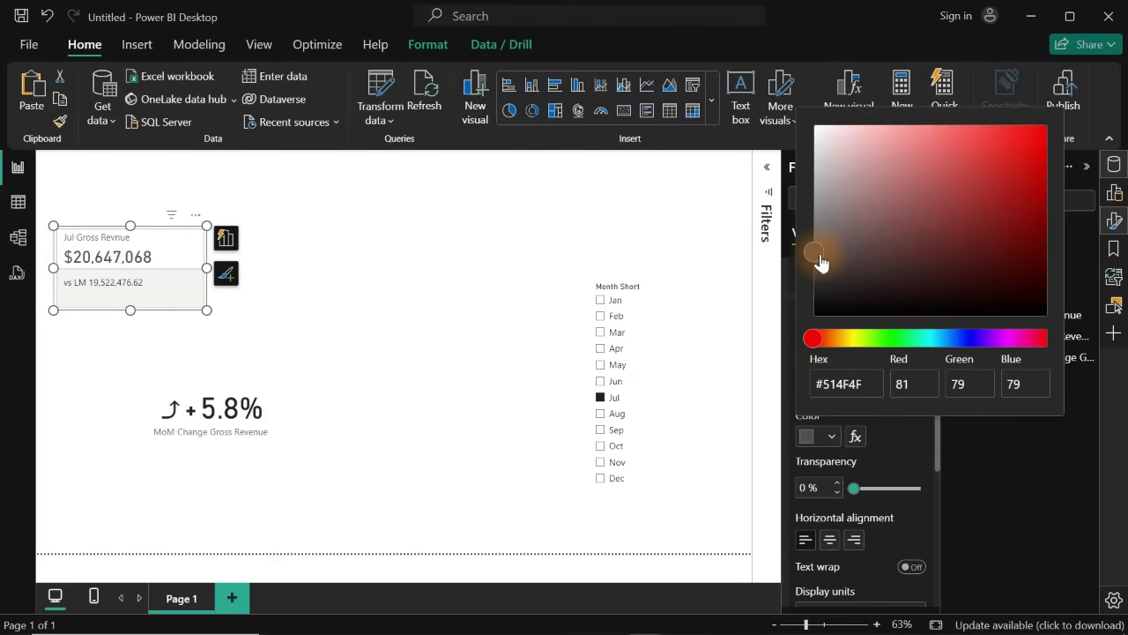
- Darken the Gross Revenue callout value's font color to the custom gray #4E4D4D
left_click_drag(820, 260, 817, 263)
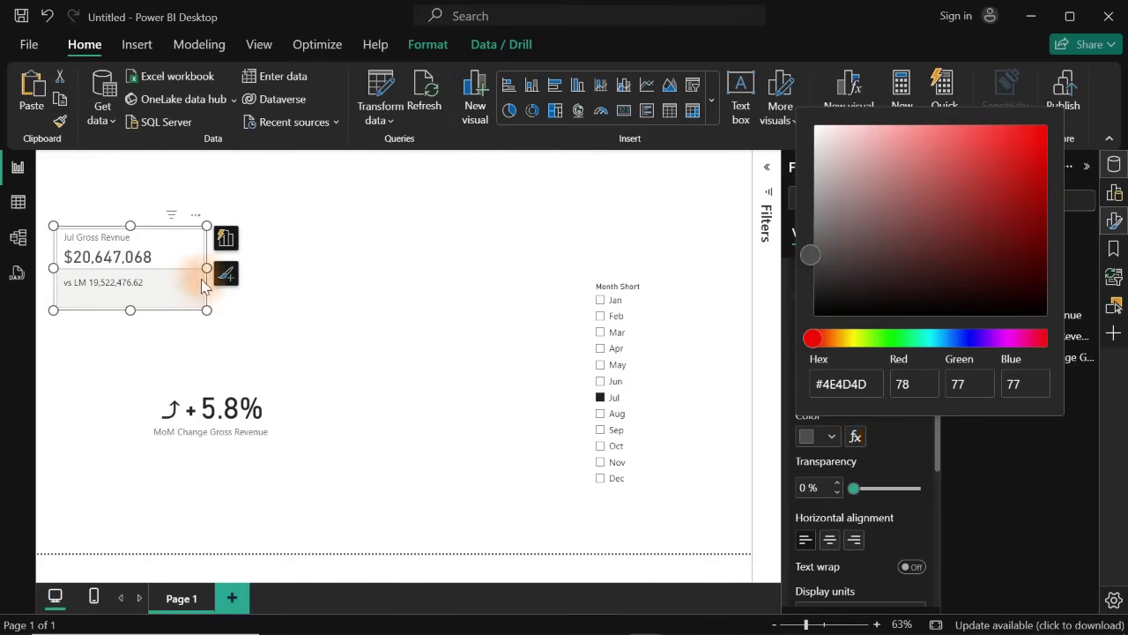
left_click(896, 453)
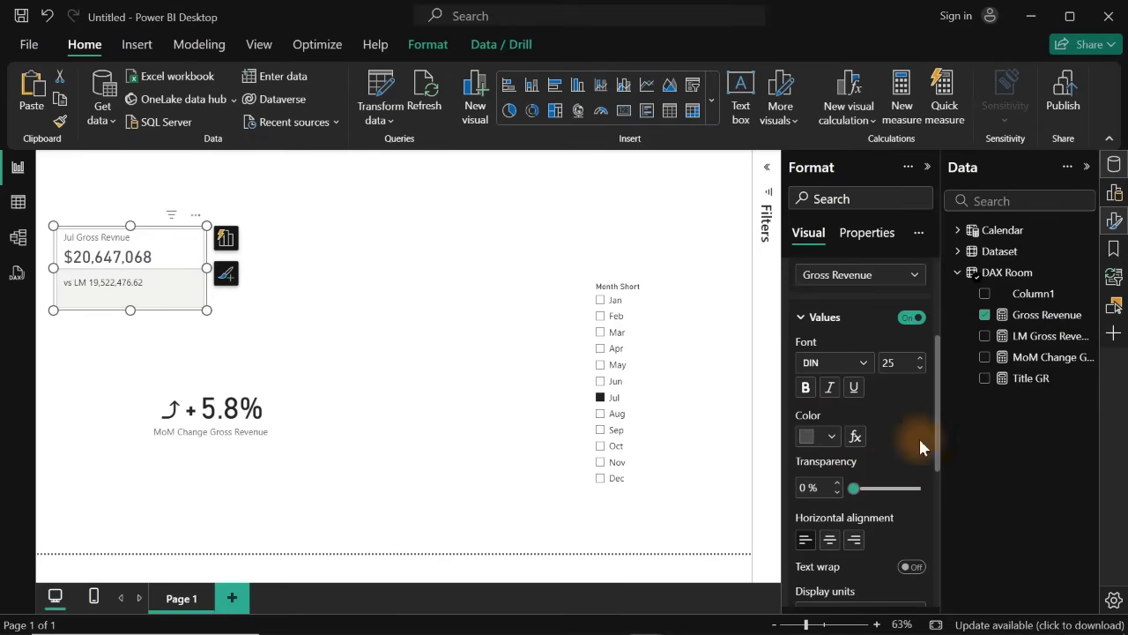
- Set the Gross Revenue callout label's font to Segoe UI Semibold at size 14
left_click_drag(939, 406, 888, 501)
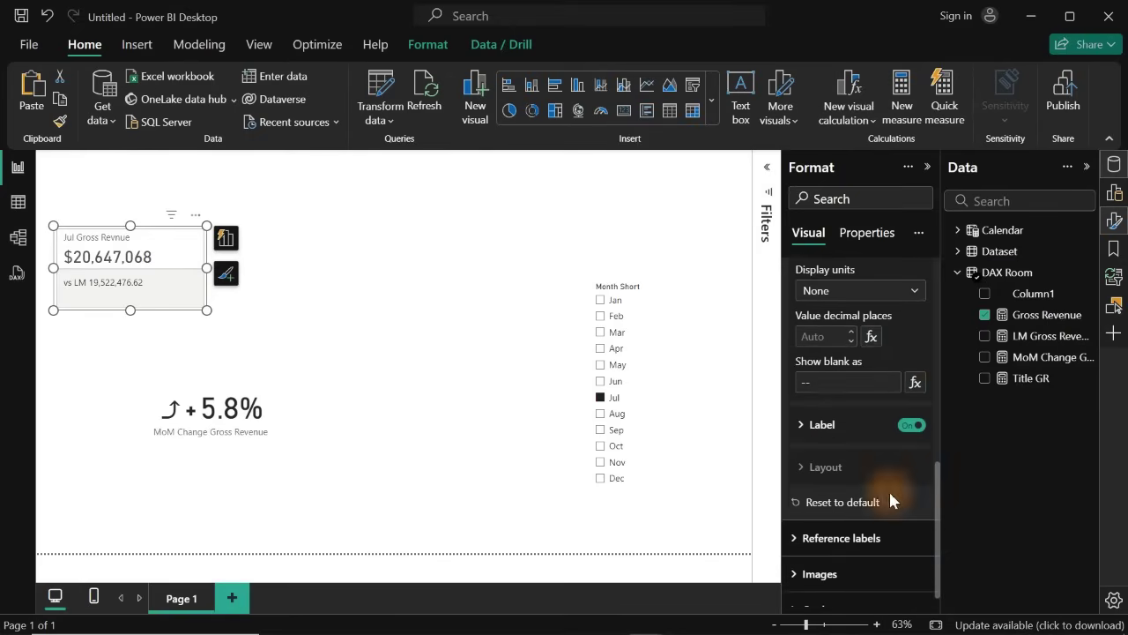
left_click(812, 428)
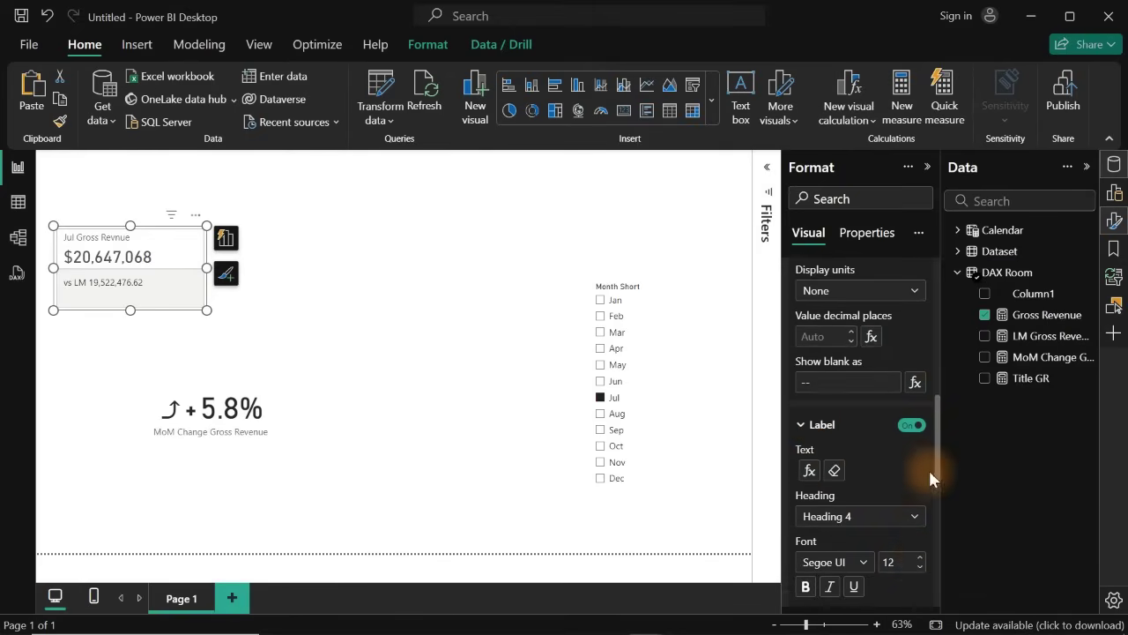
left_click_drag(940, 463, 942, 505)
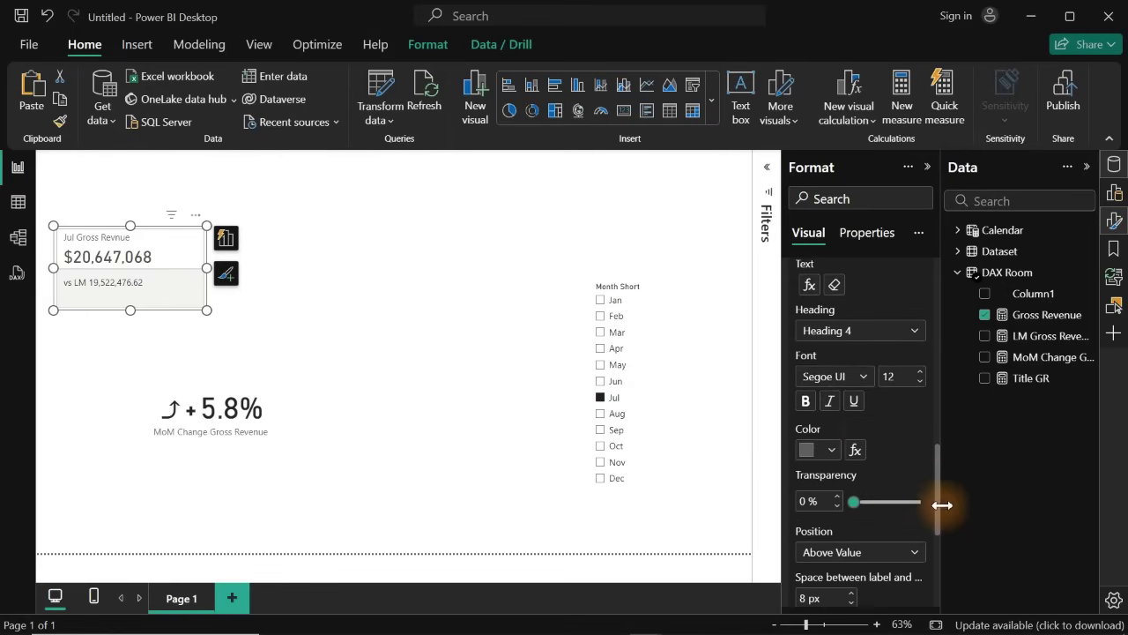
left_click(834, 379)
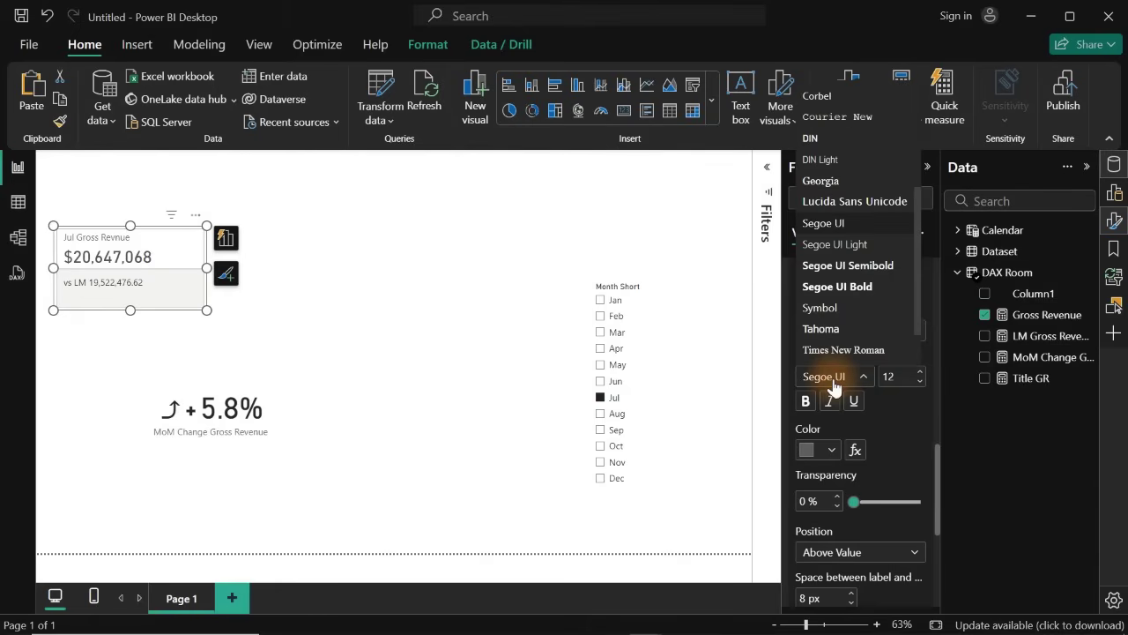
left_click(870, 265)
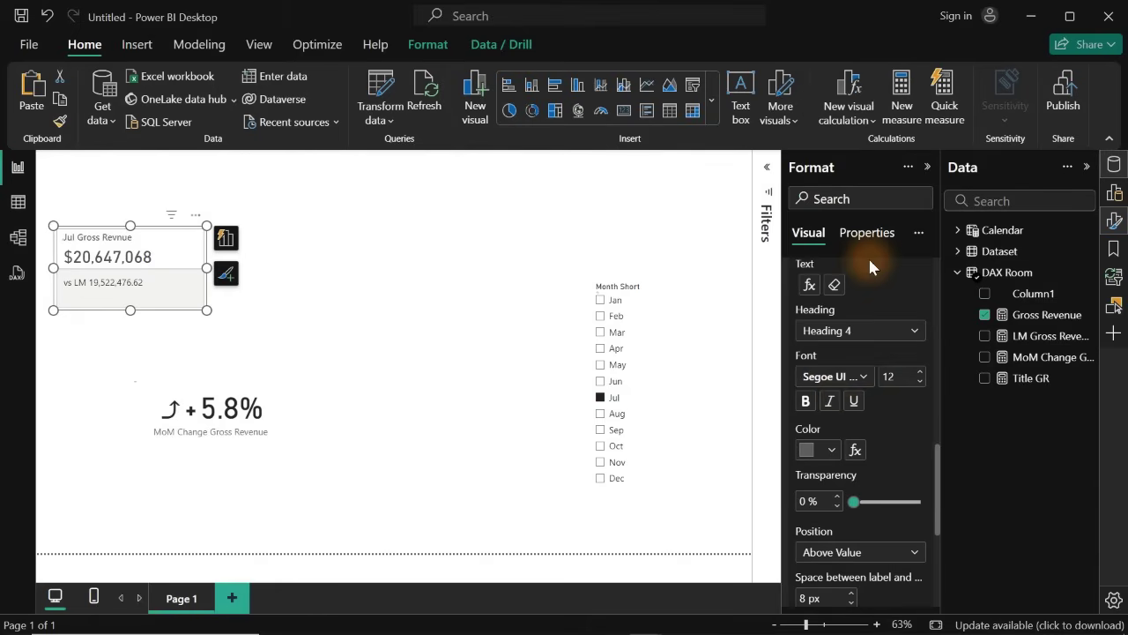
left_click(920, 371)
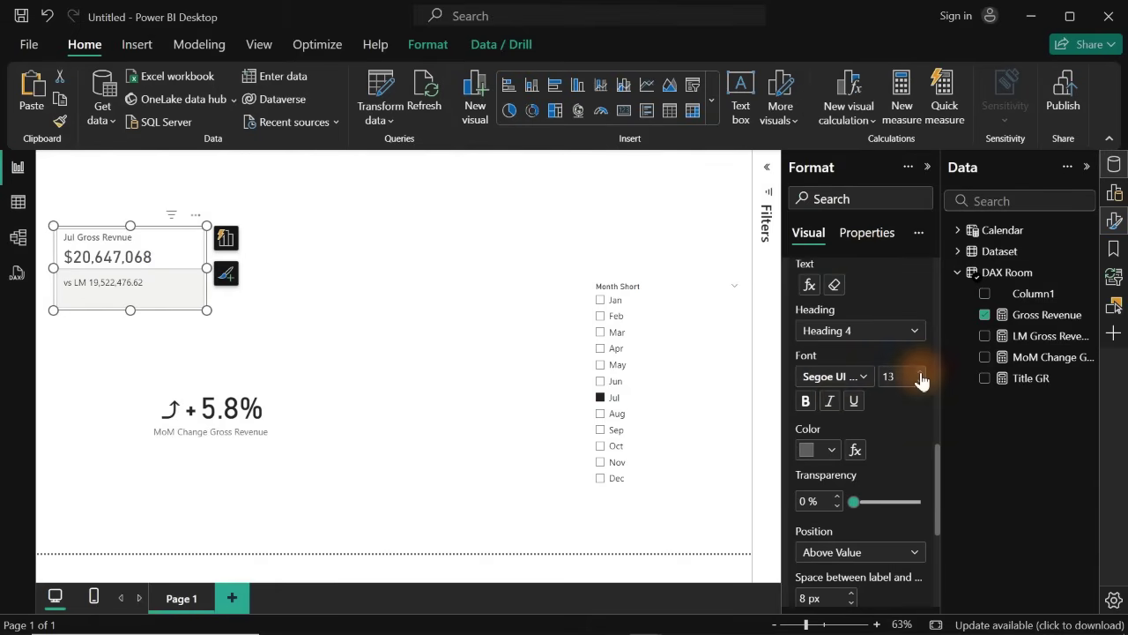
left_click(920, 372)
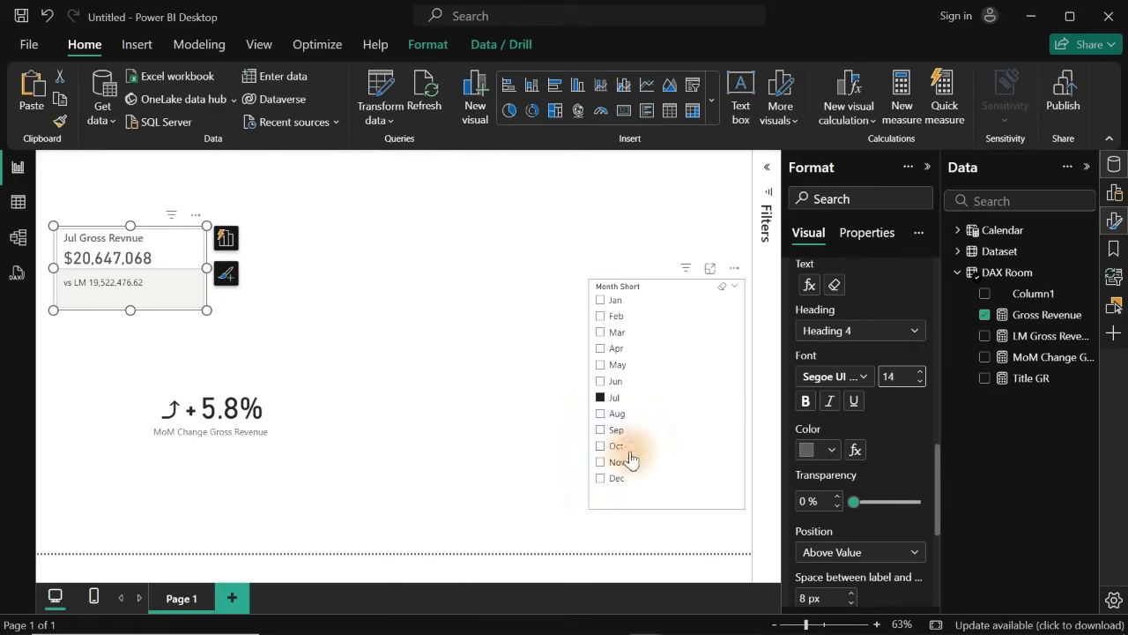
- Clear the Jul selection in the Month Short slicer
left_click(602, 397)
left_click(603, 399)
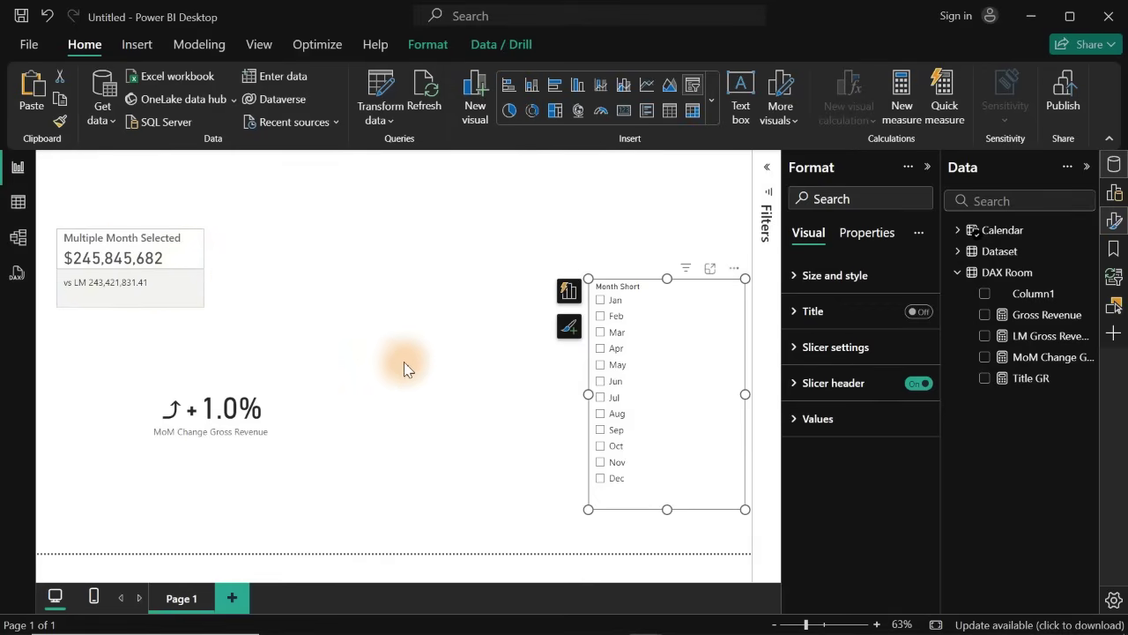
- Change the Gross Revenue callout label's font color to the medium gray shade from the theme's black column
left_click(194, 267)
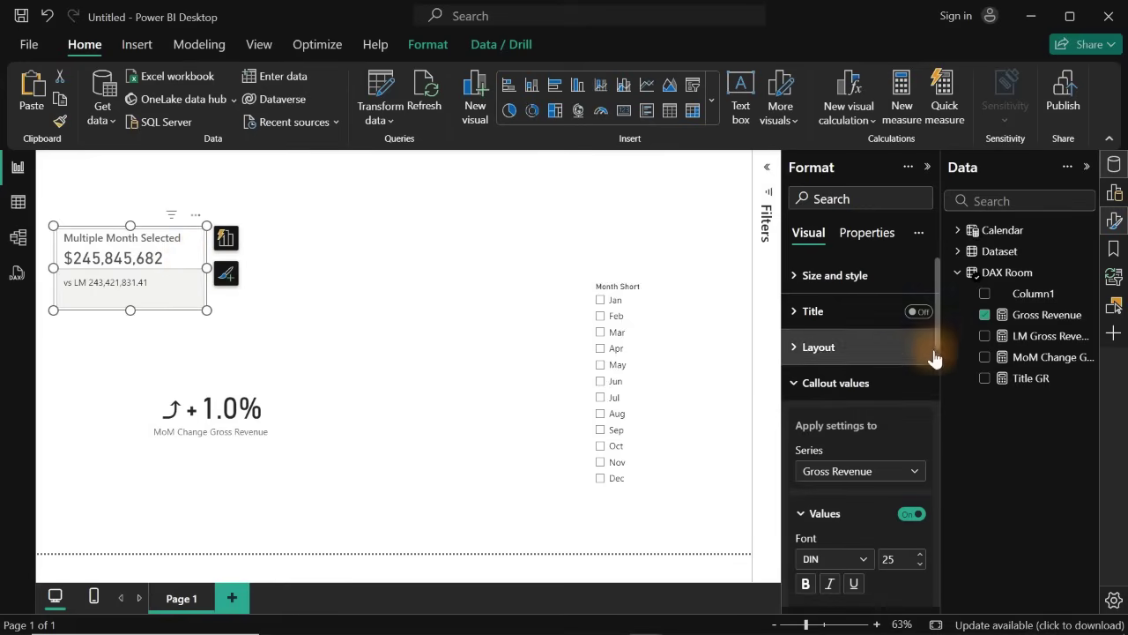
left_click_drag(941, 333, 944, 502)
left_click(831, 484)
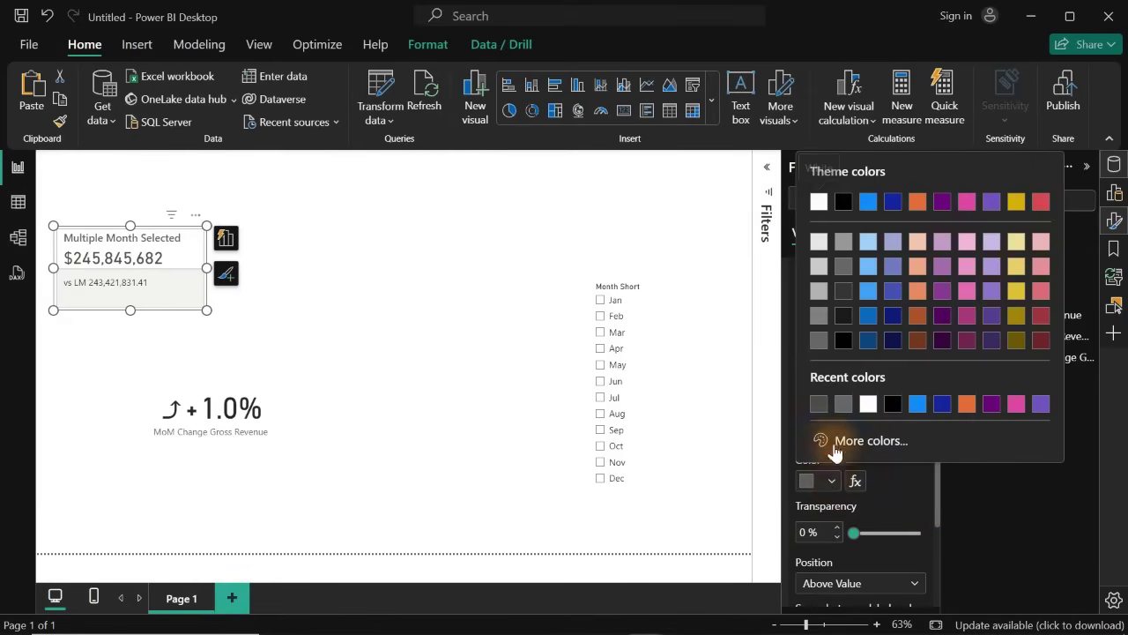
left_click(819, 405)
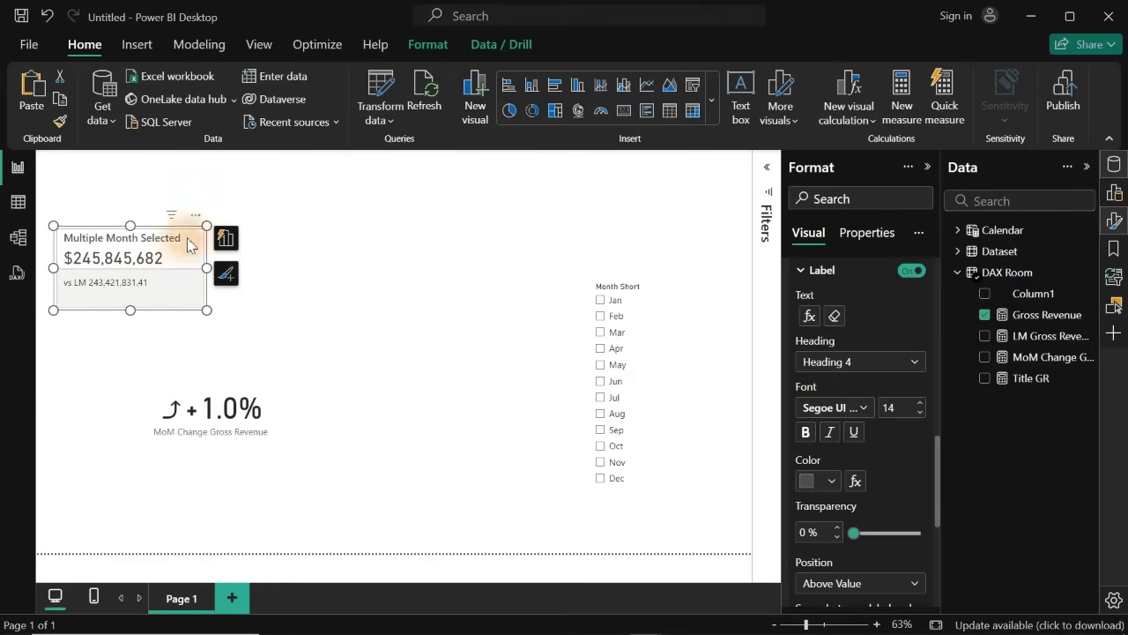
left_click(826, 479)
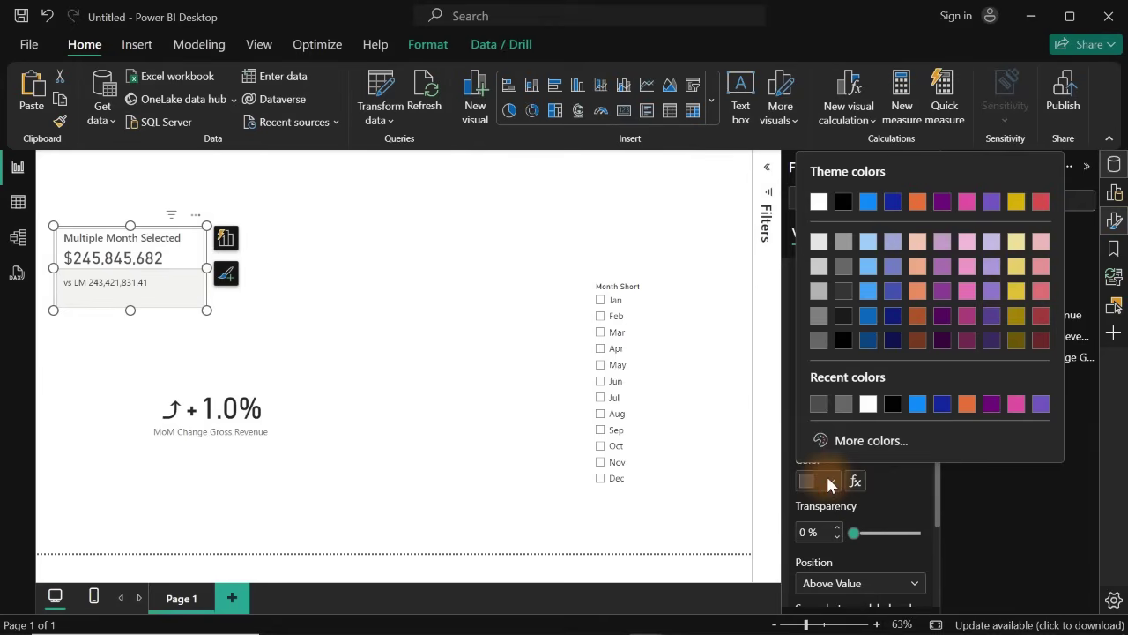
left_click(844, 273)
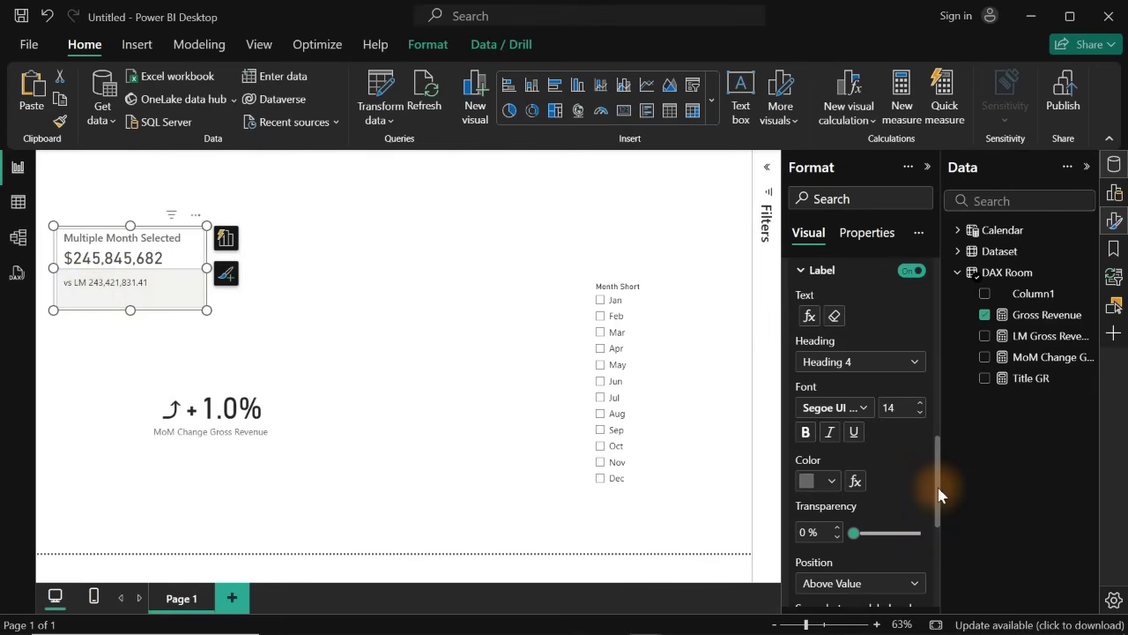
- Set the font size of the "vs LM" title in the Gross Revenue card's reference label to 15
left_click_drag(940, 496, 944, 255)
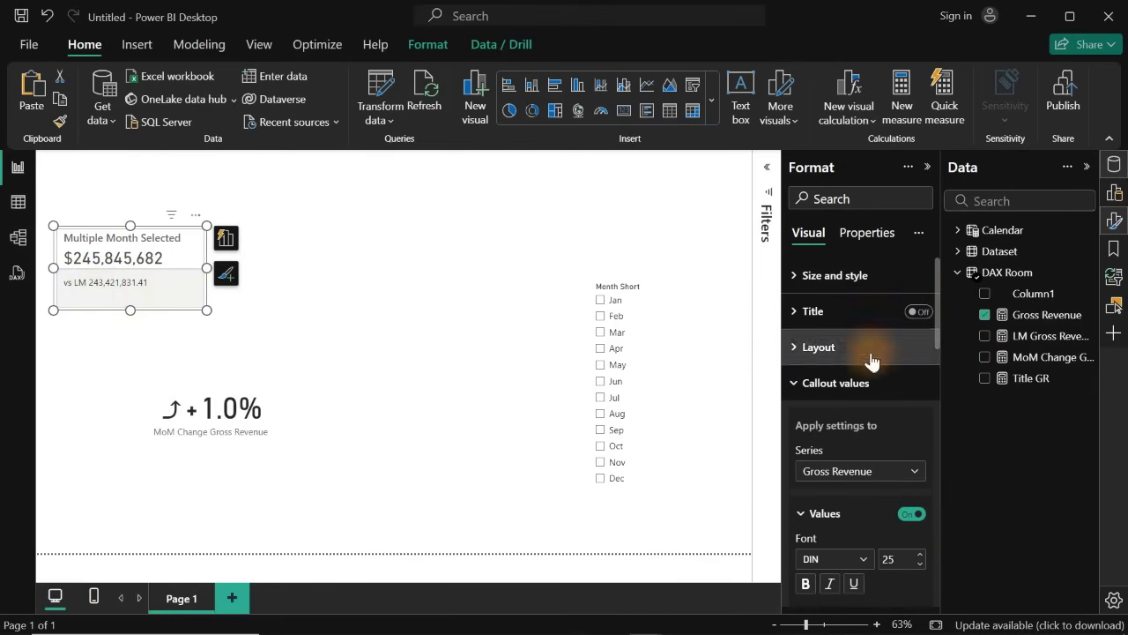
left_click(848, 388)
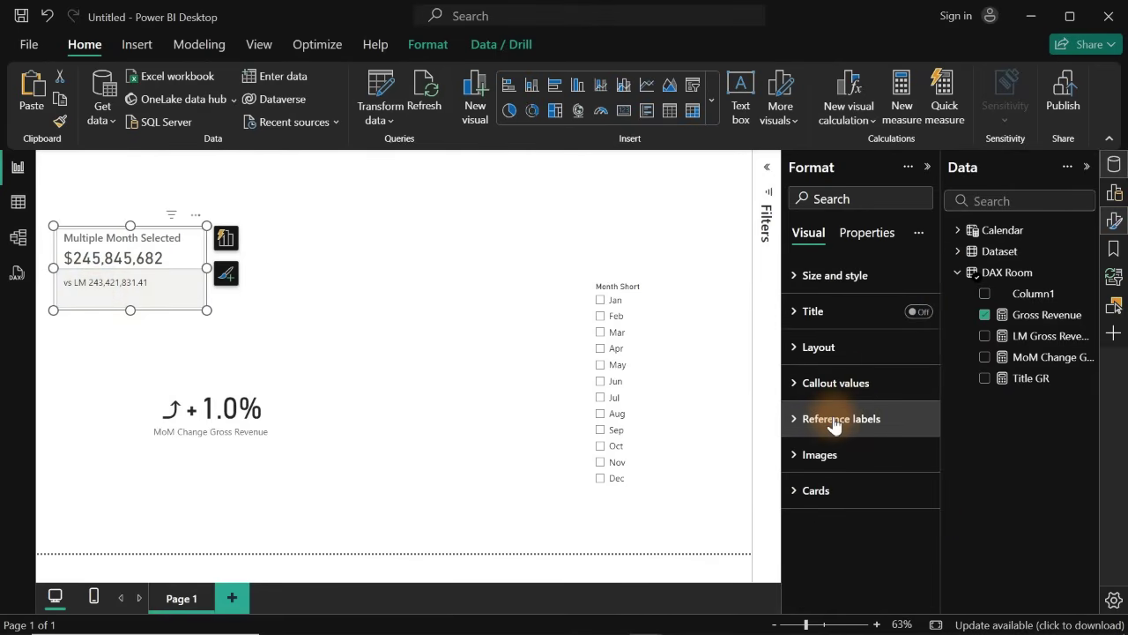
left_click(834, 422)
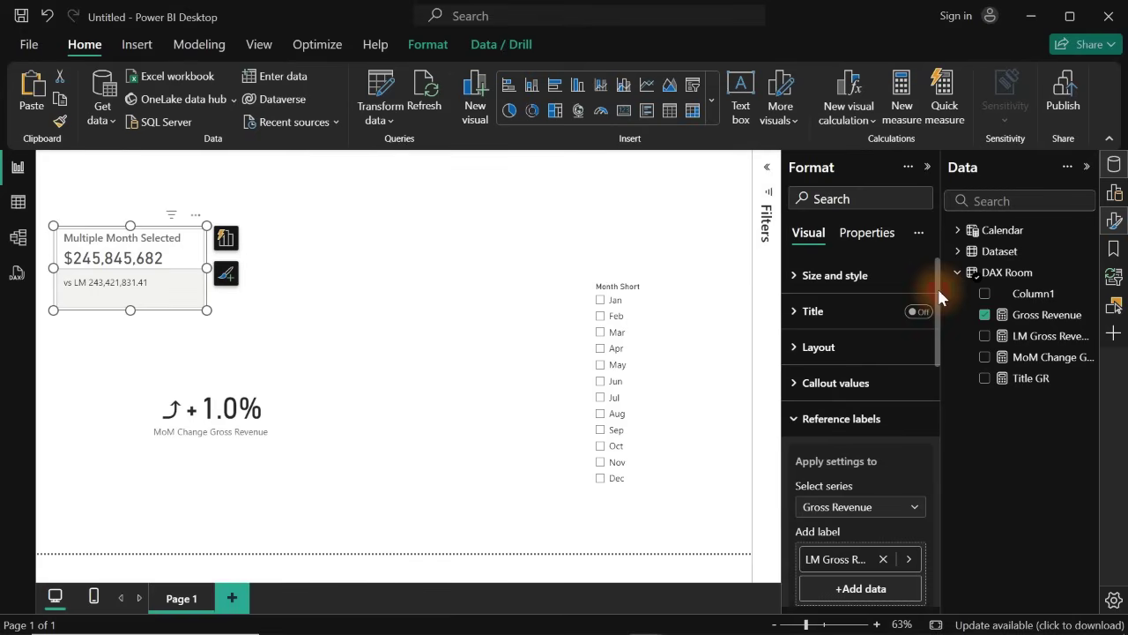
left_click_drag(939, 297, 936, 458)
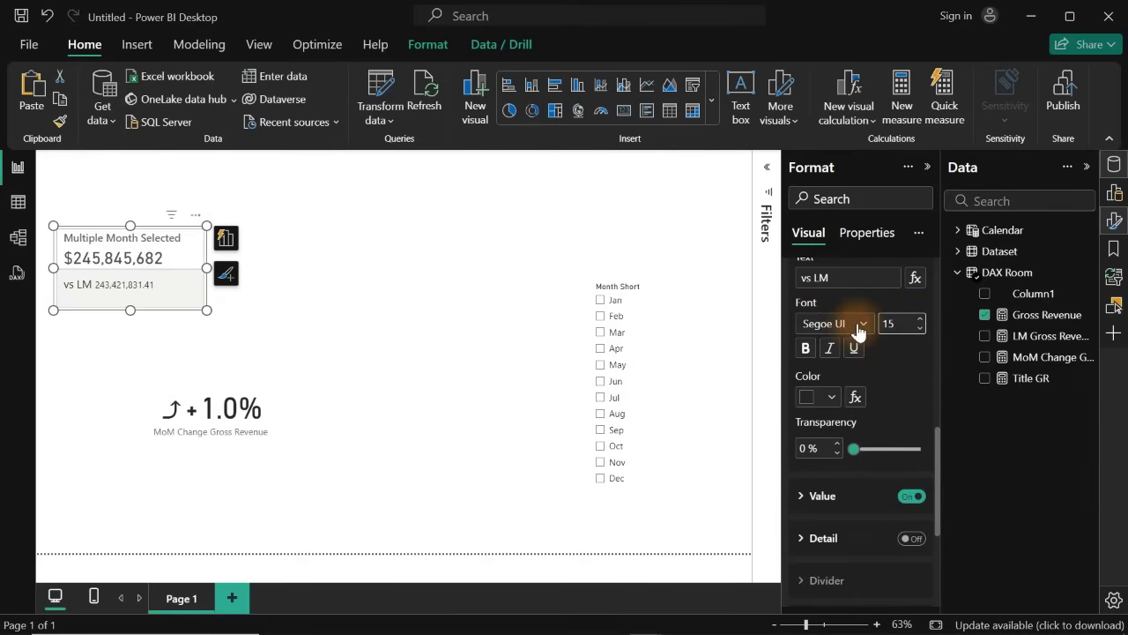
- Format the LM Gross Revenue measure as dollar currency with no decimal places
left_click(1045, 337)
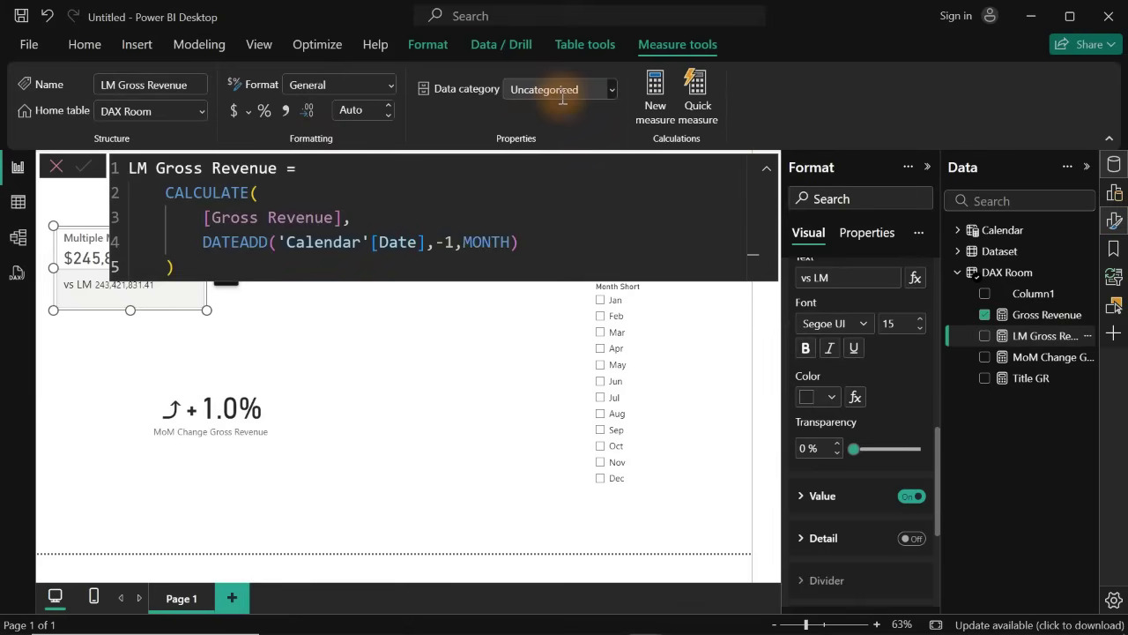
left_click(237, 110)
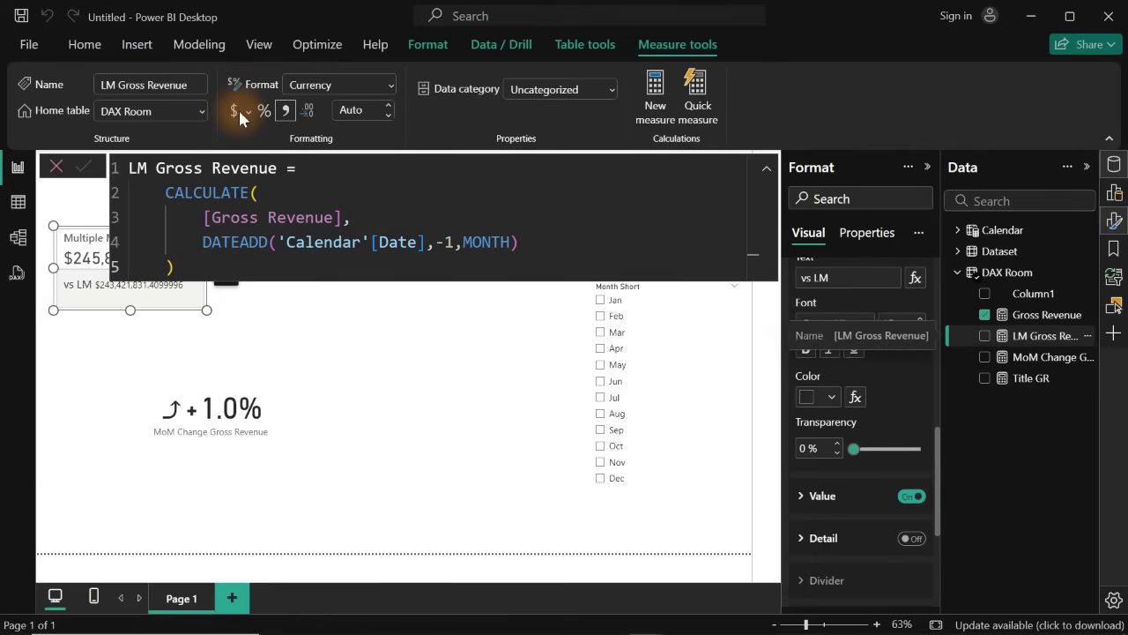
left_click(141, 295)
left_click(161, 286)
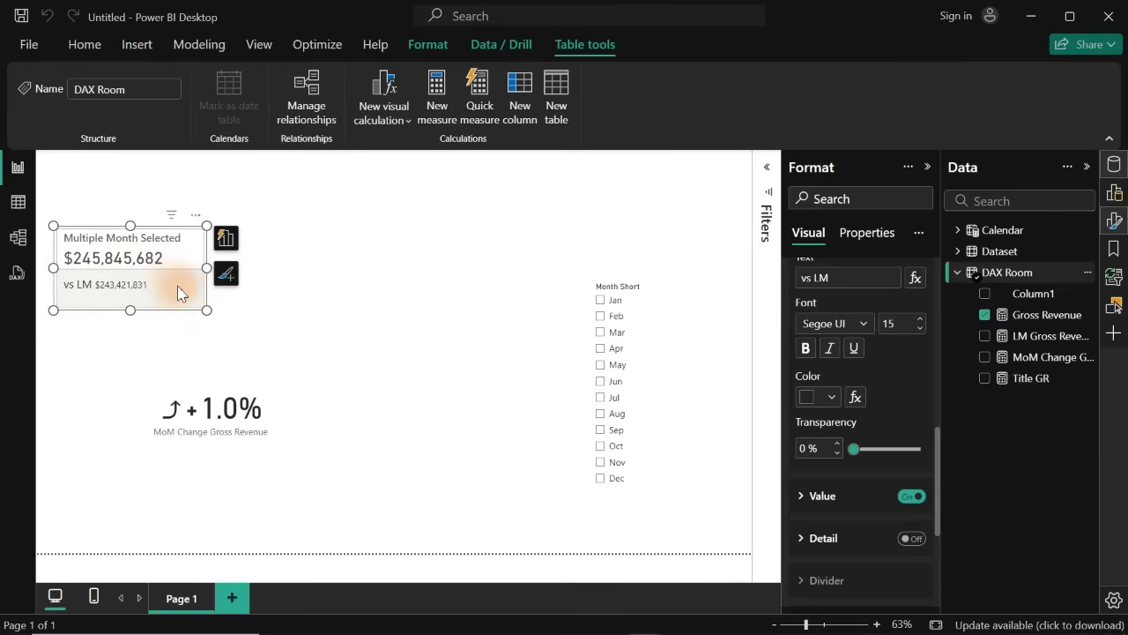
left_click(805, 347)
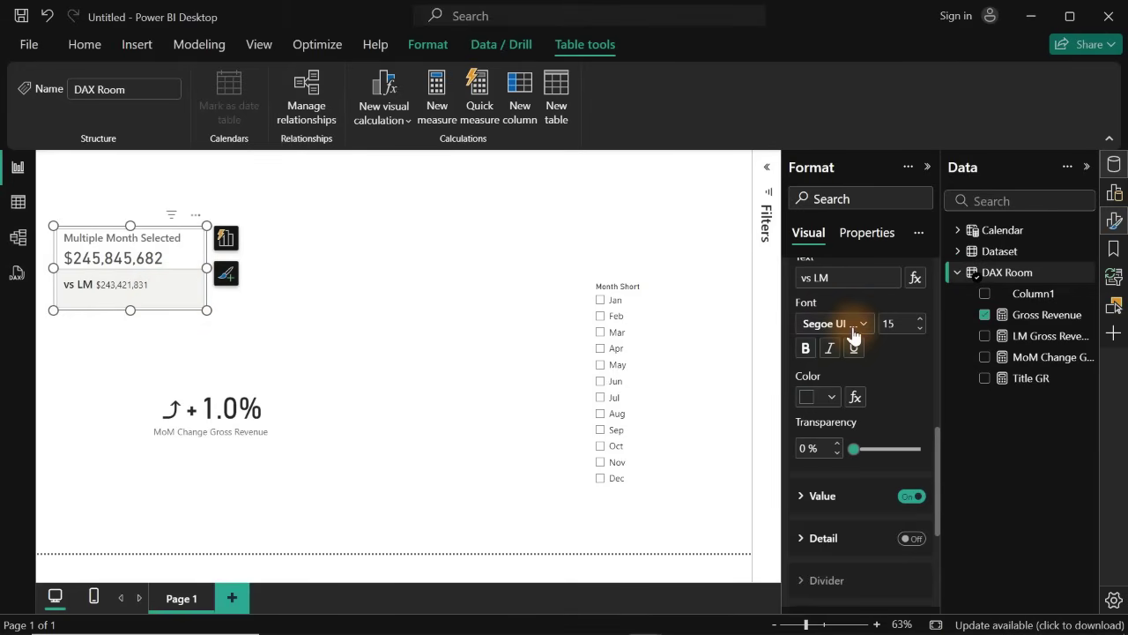
left_click(853, 332)
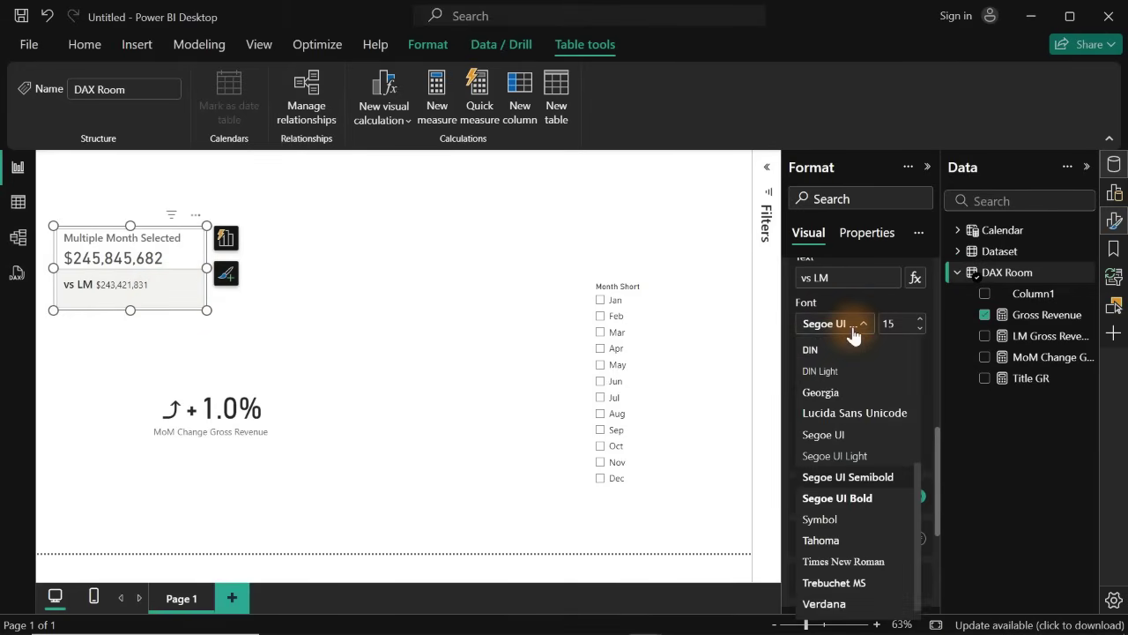
left_click(840, 434)
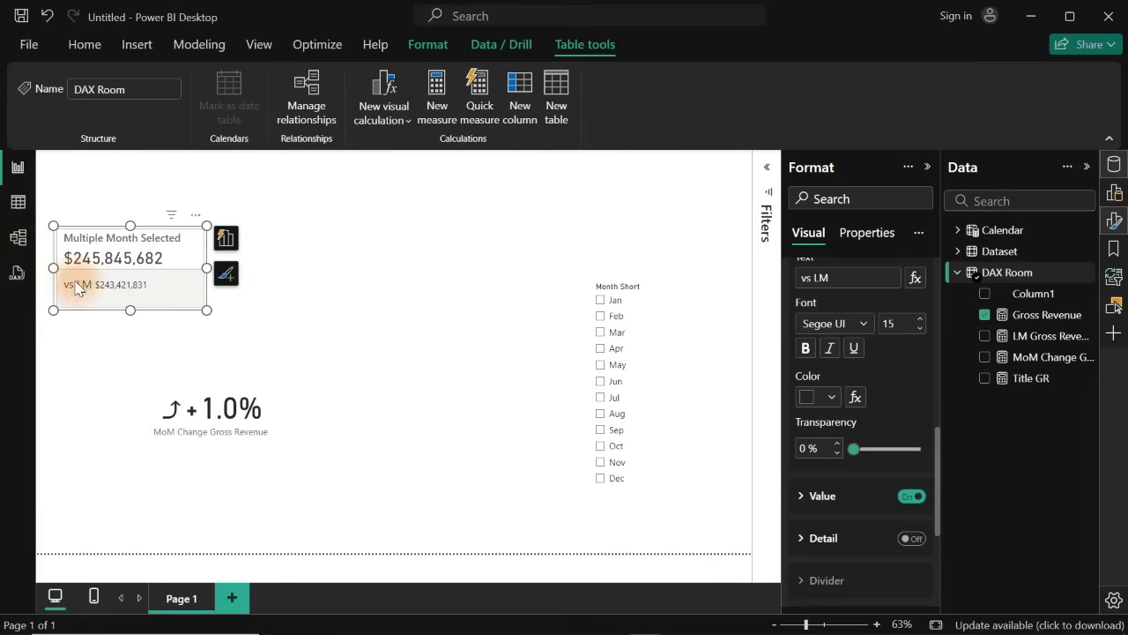
- Set the font size of the LM Gross Revenue reference label's value to 14
left_click(811, 495)
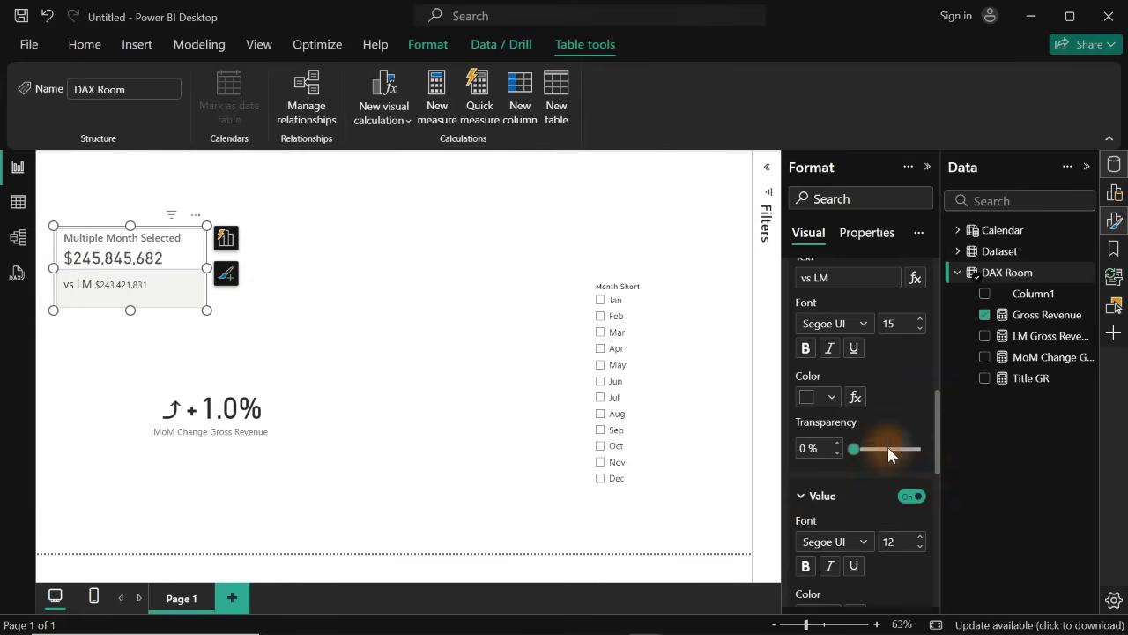
left_click_drag(938, 420, 937, 472)
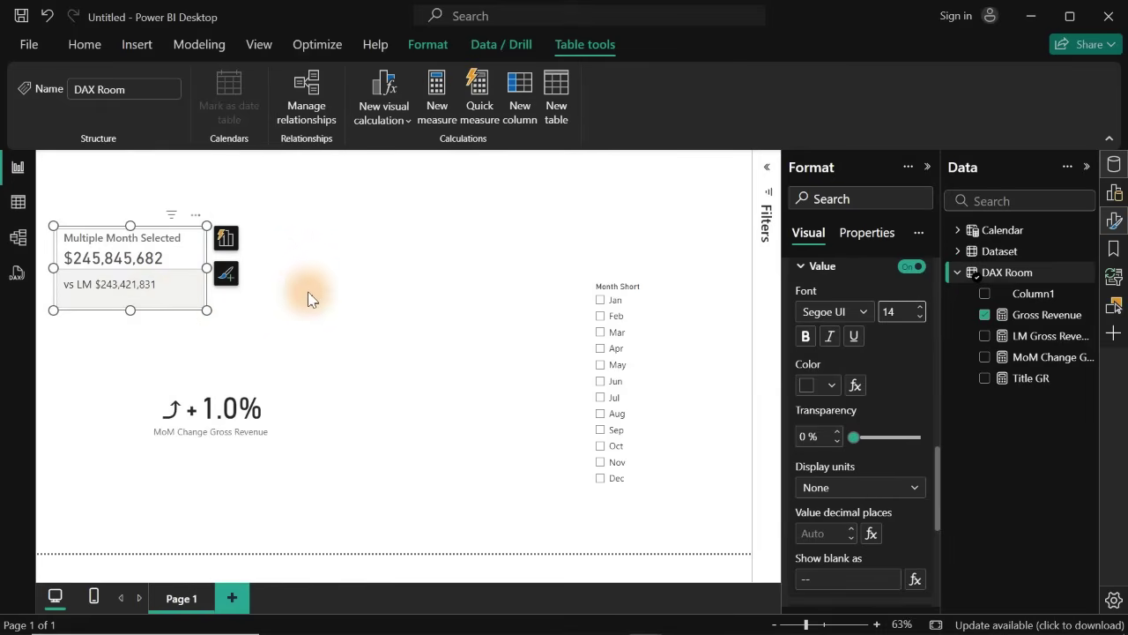
- Turn off the category label on the MoM Change Gross Revenue card and filter the page to Apr
left_click(227, 441)
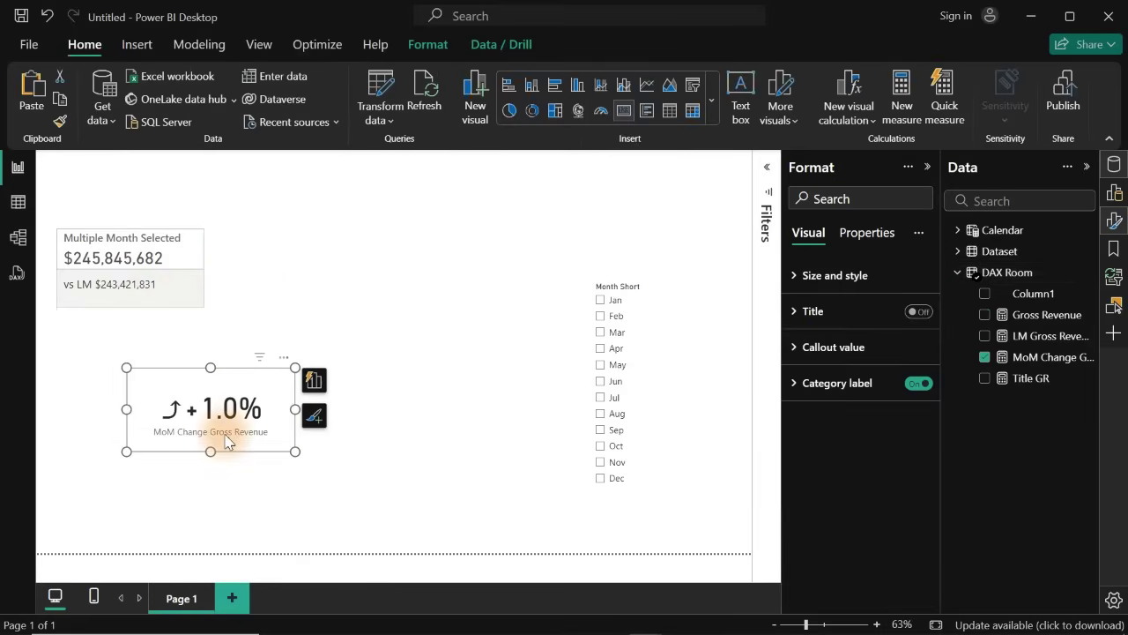
left_click(917, 388)
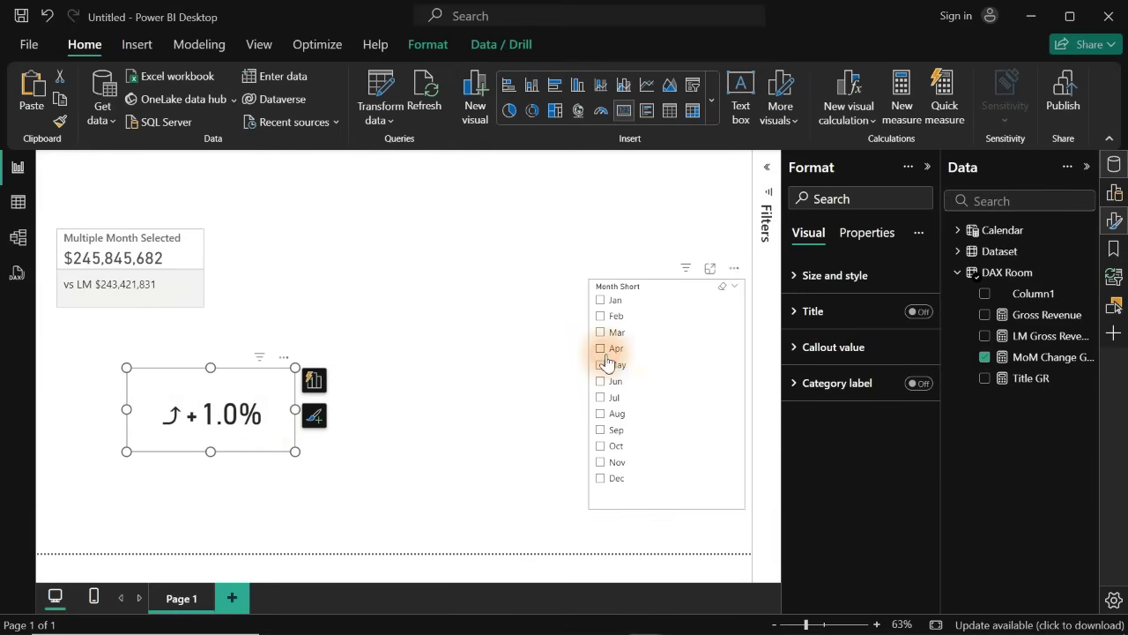
left_click(641, 345)
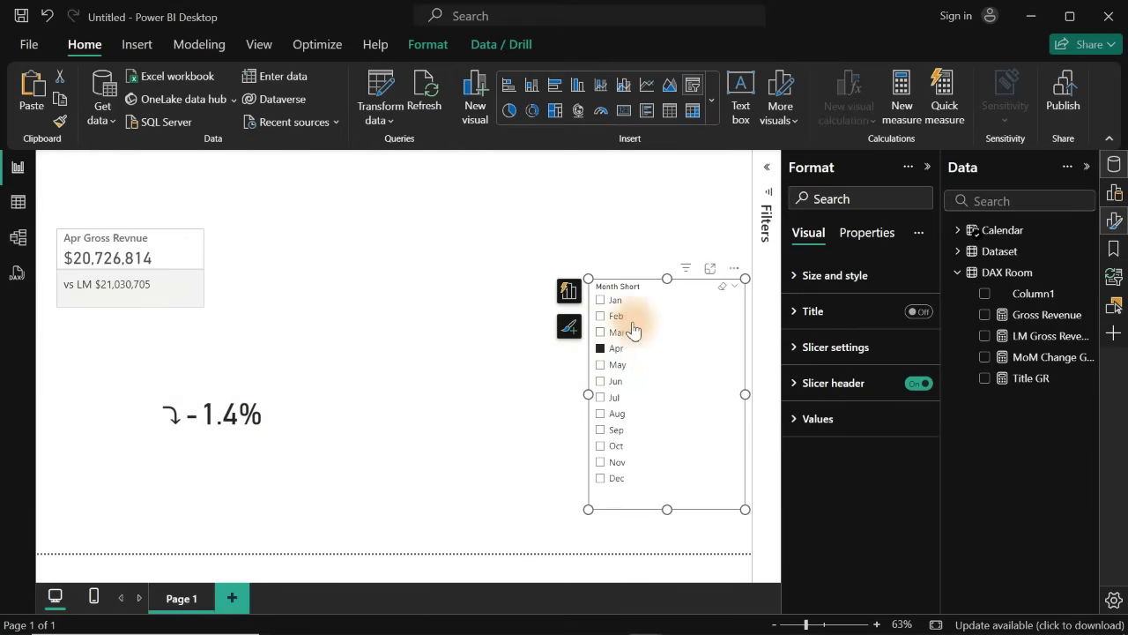
- Move the MoM Change Gross Revenue card toward the middle of the page and set its callout value's font size to 15
left_click(247, 405)
left_click_drag(244, 396, 410, 397)
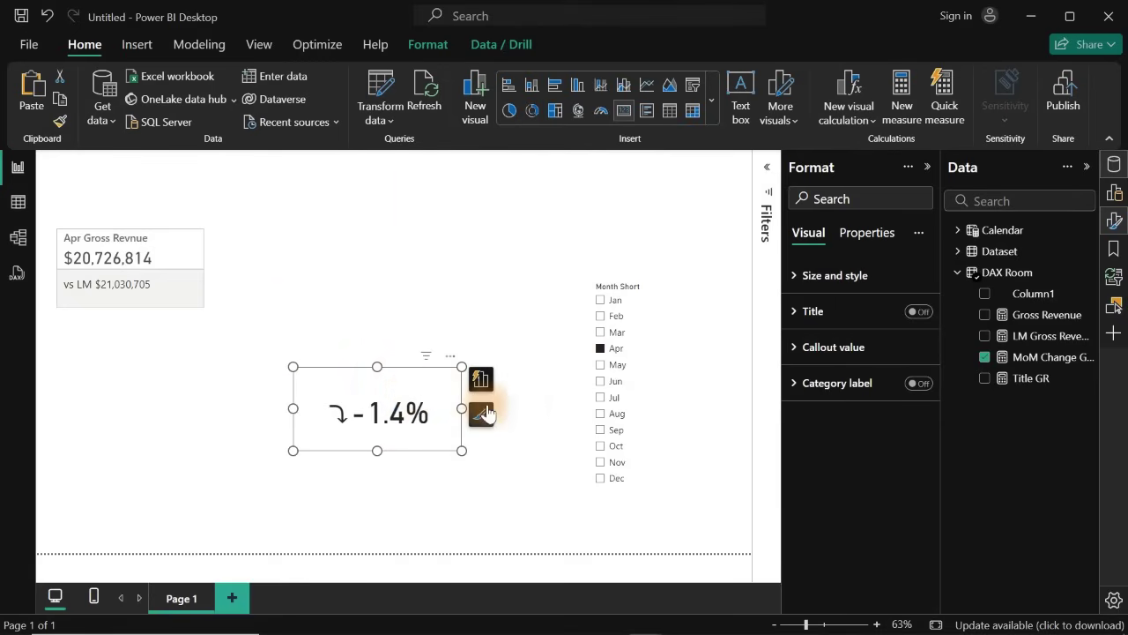
left_click(853, 349)
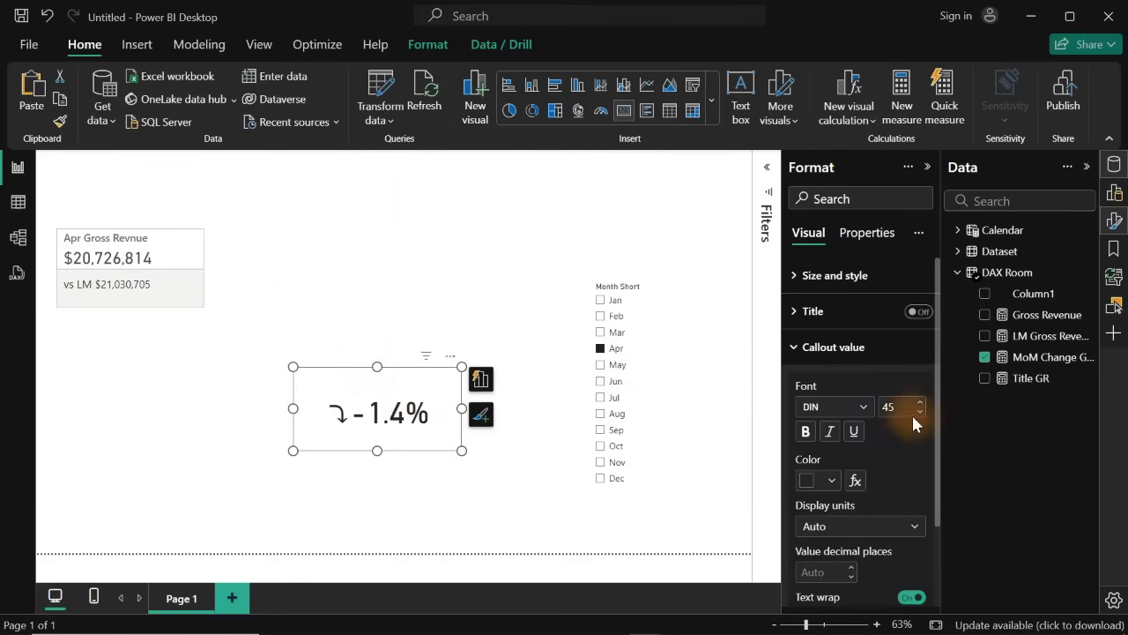
left_click(902, 409)
type("15")
key("Return")
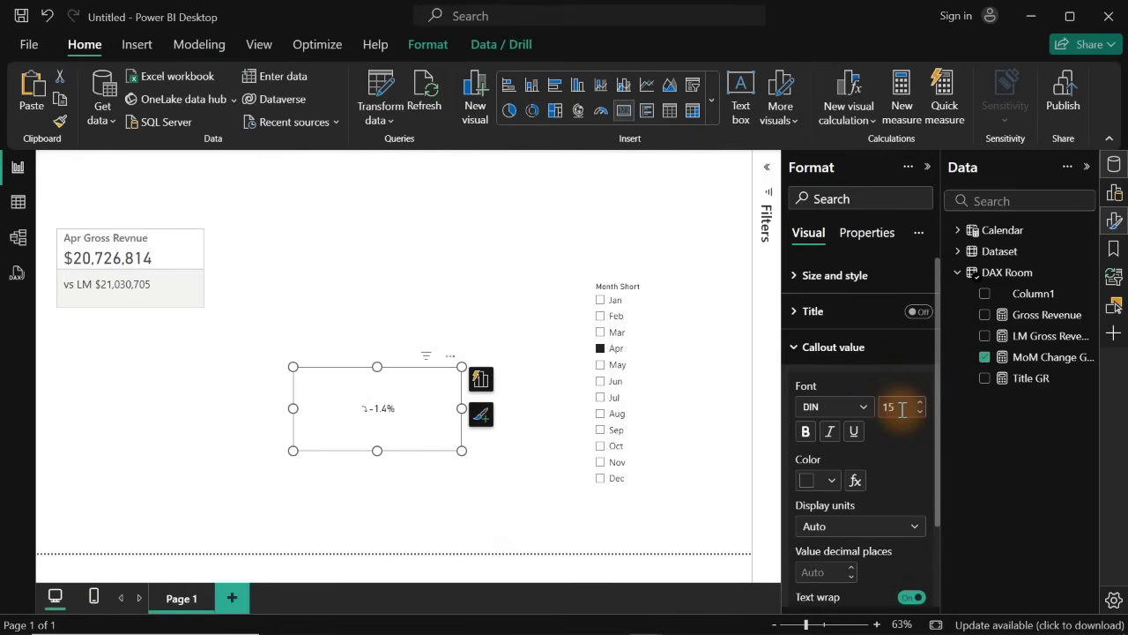
- Set the MoM Change Gross Revenue card's callout value font to Segoe UI Bold
left_click(855, 416)
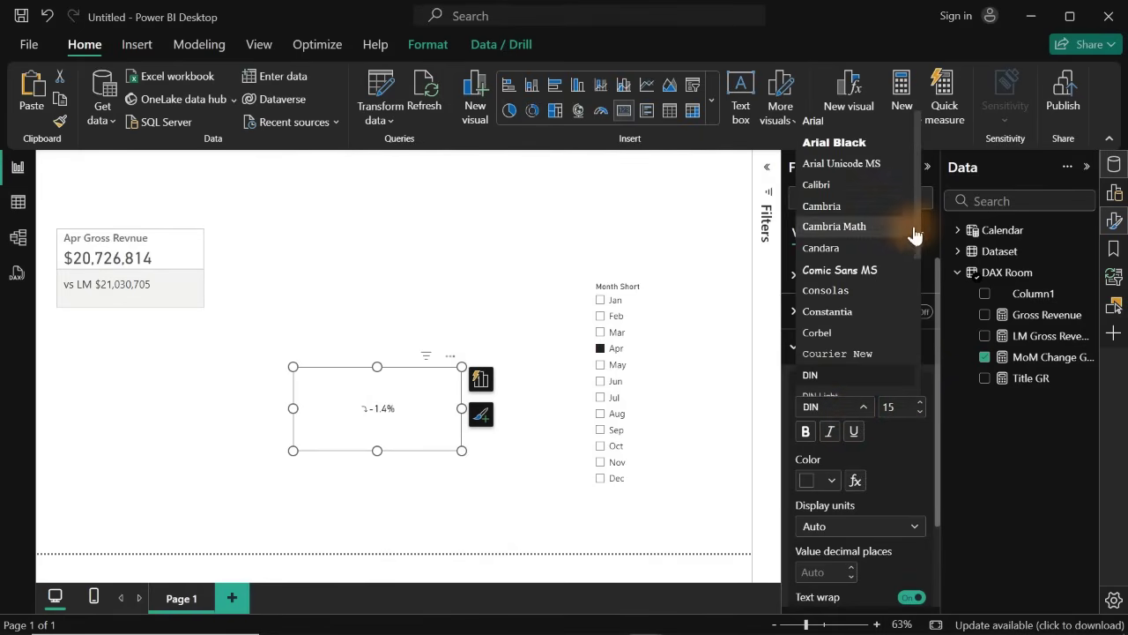
left_click_drag(918, 221, 914, 348)
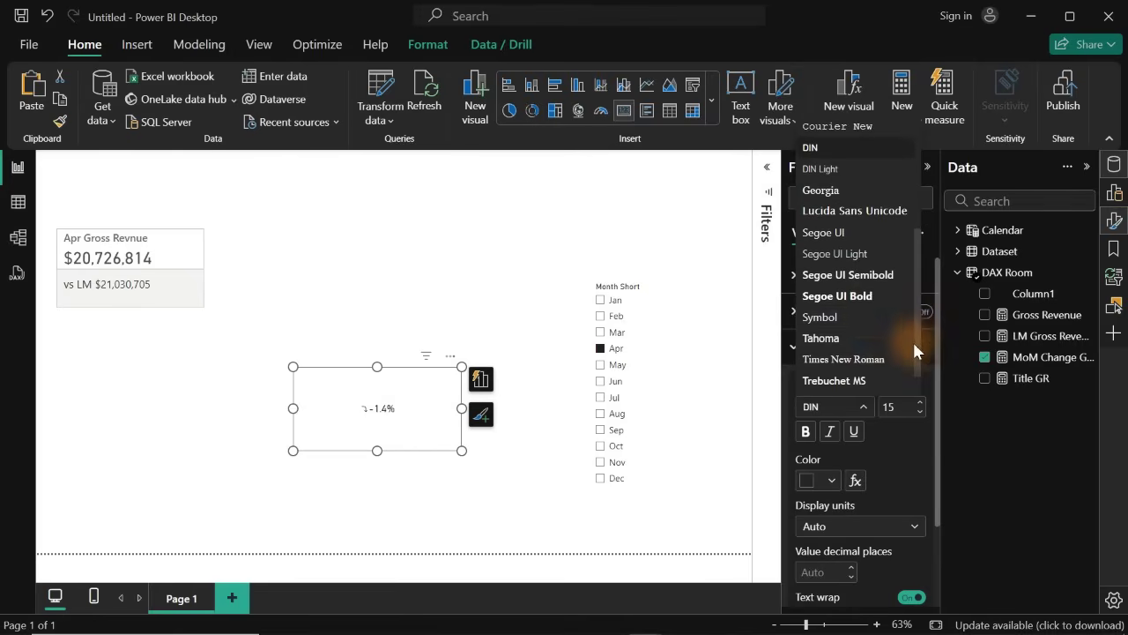
left_click(846, 294)
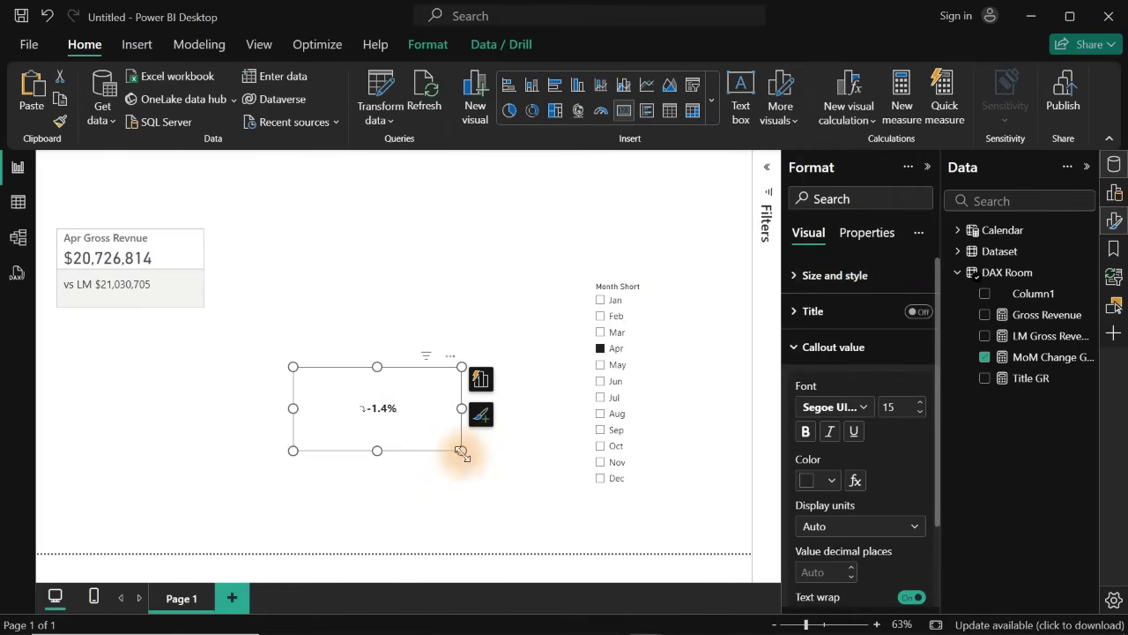
- Shrink the MoM Change card to about 94 by 34, place it beside the vs LM value, and turn off its background
left_click_drag(462, 450, 196, 295)
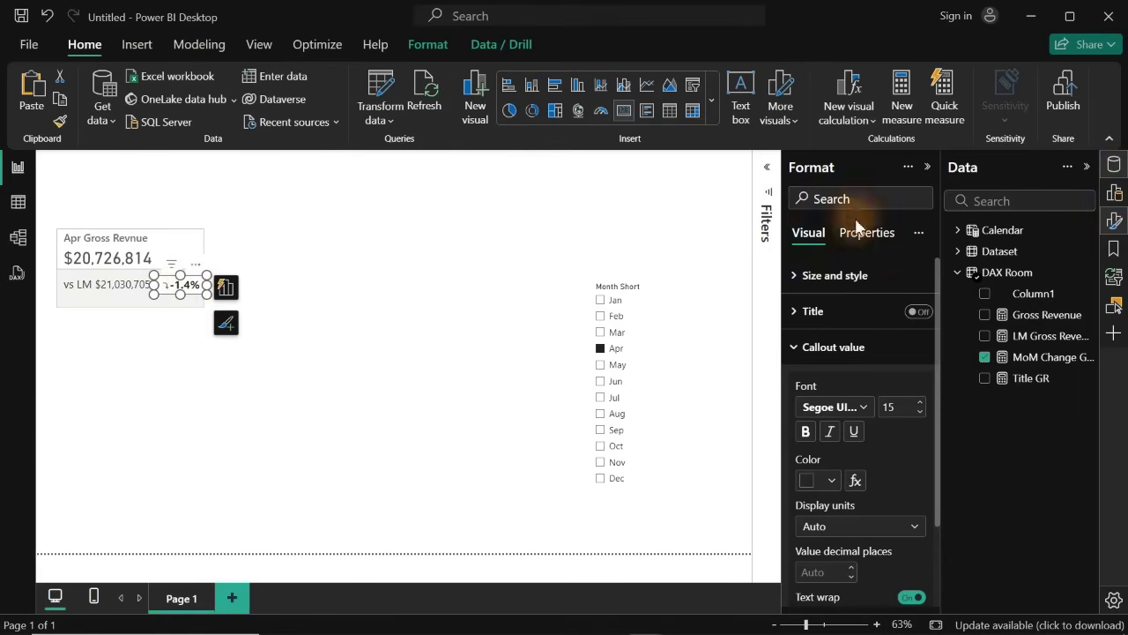
left_click(837, 277)
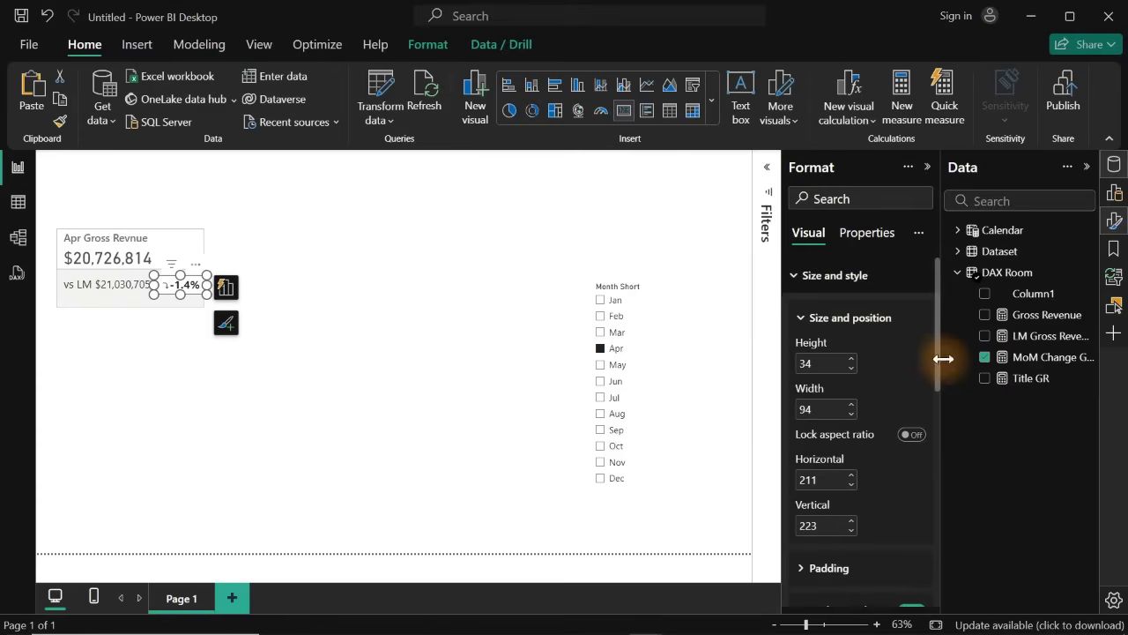
left_click_drag(941, 368, 943, 429)
left_click(911, 428)
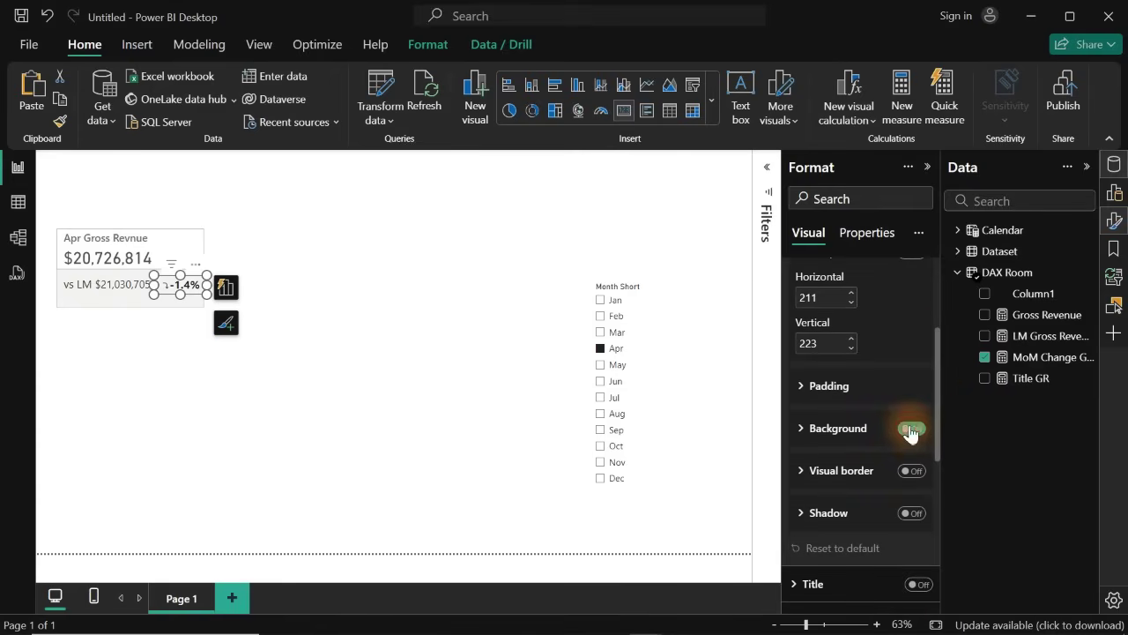
left_click(308, 342)
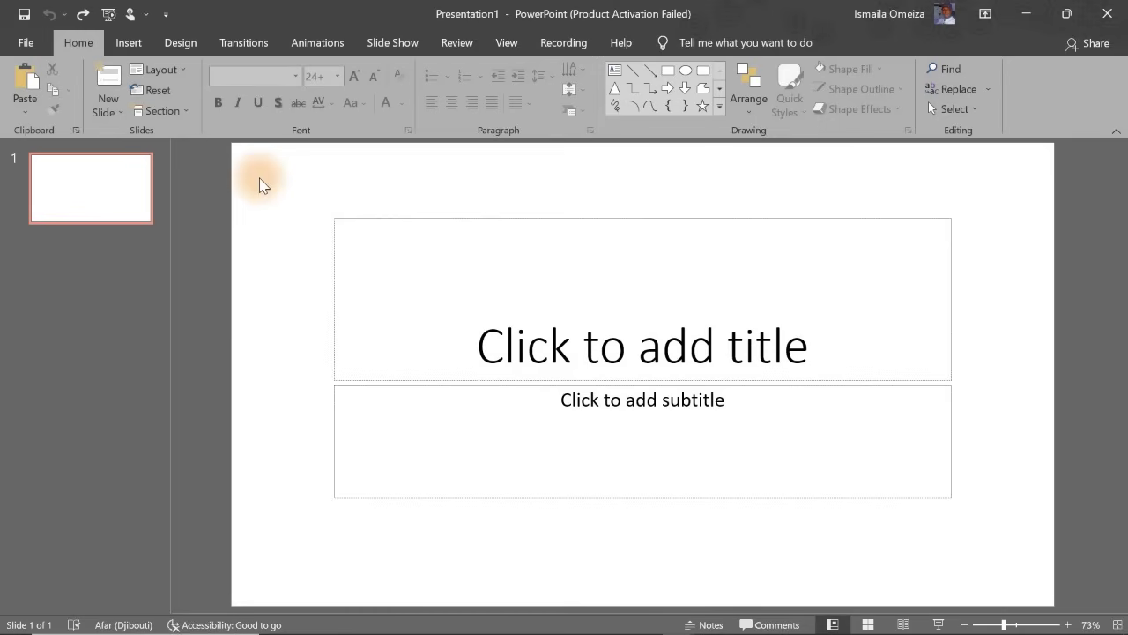
- In PowerPoint, delete the title and subtitle placeholders and draw a rectangle about 5.98" wide and 4.83" high on the slide
left_click_drag(259, 185, 969, 524)
key("Delete")
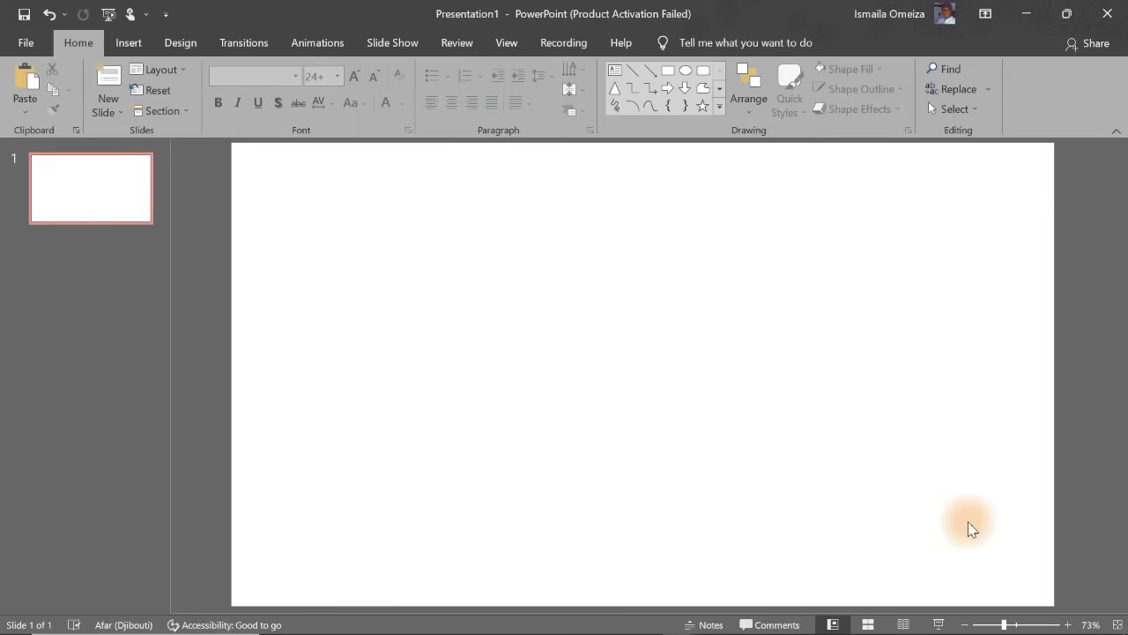
left_click(668, 77)
left_click_drag(415, 213, 785, 510)
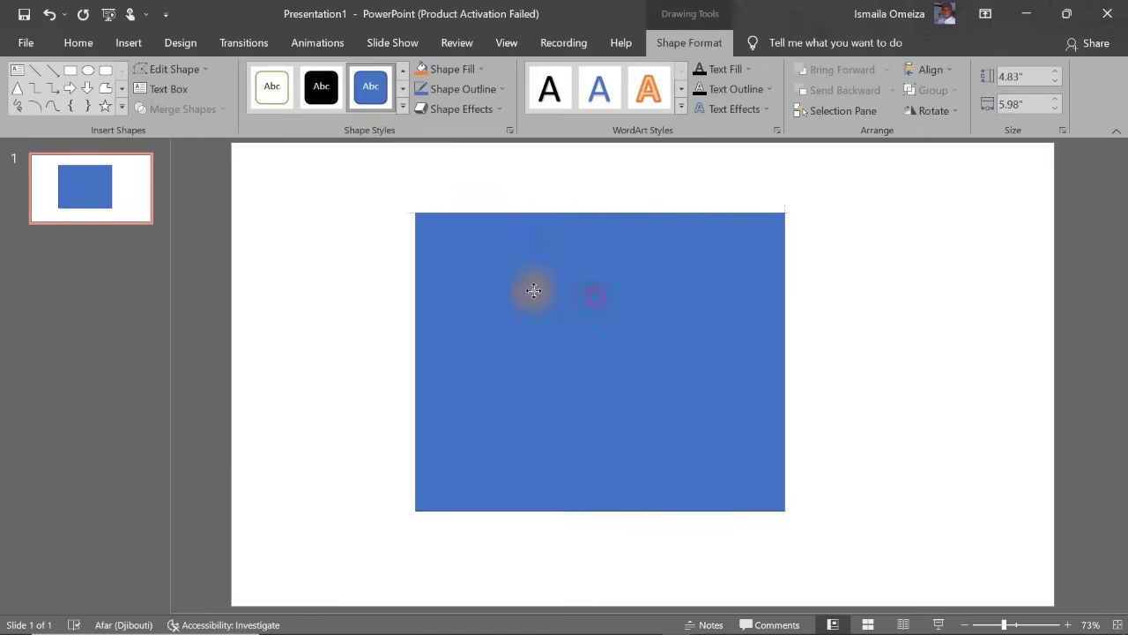
left_click_drag(533, 290, 482, 282)
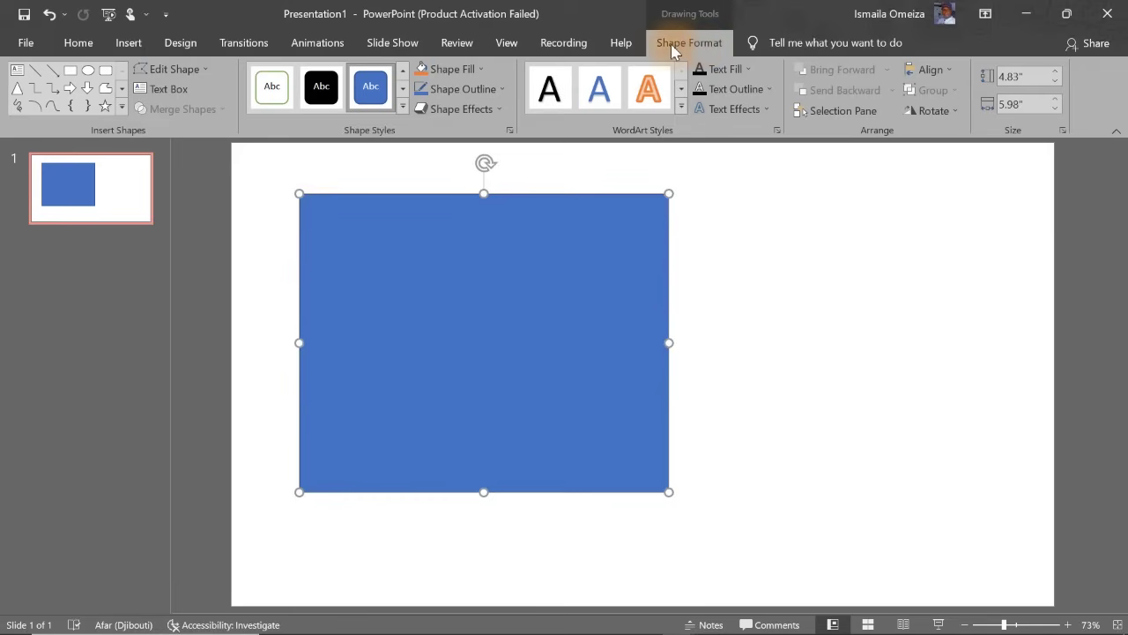
- Set the rectangle's height to 0.7" and stretch it along the slide's upper edge to the full 13.33" width
left_click(1011, 78)
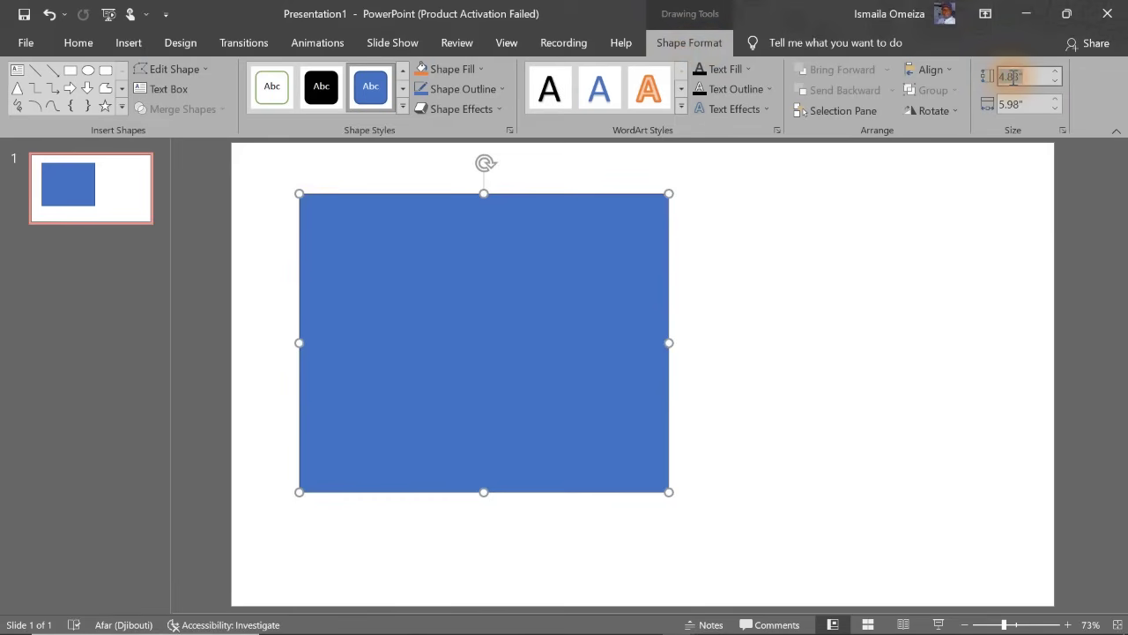
type("0.7")
key("Return")
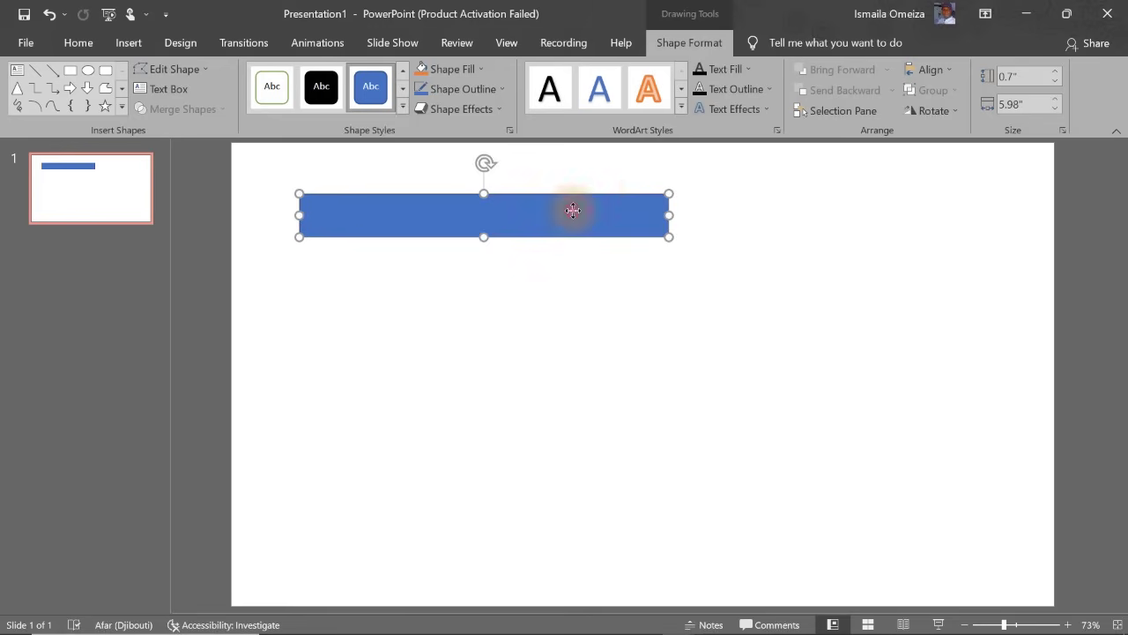
left_click_drag(573, 210, 505, 162)
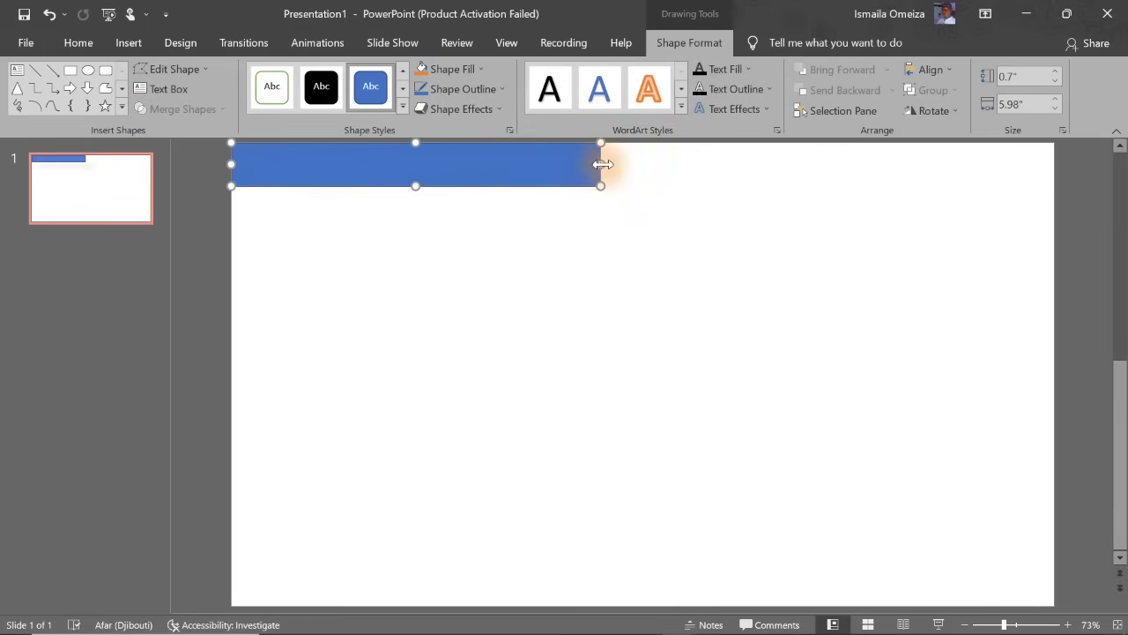
left_click_drag(603, 164, 1050, 166)
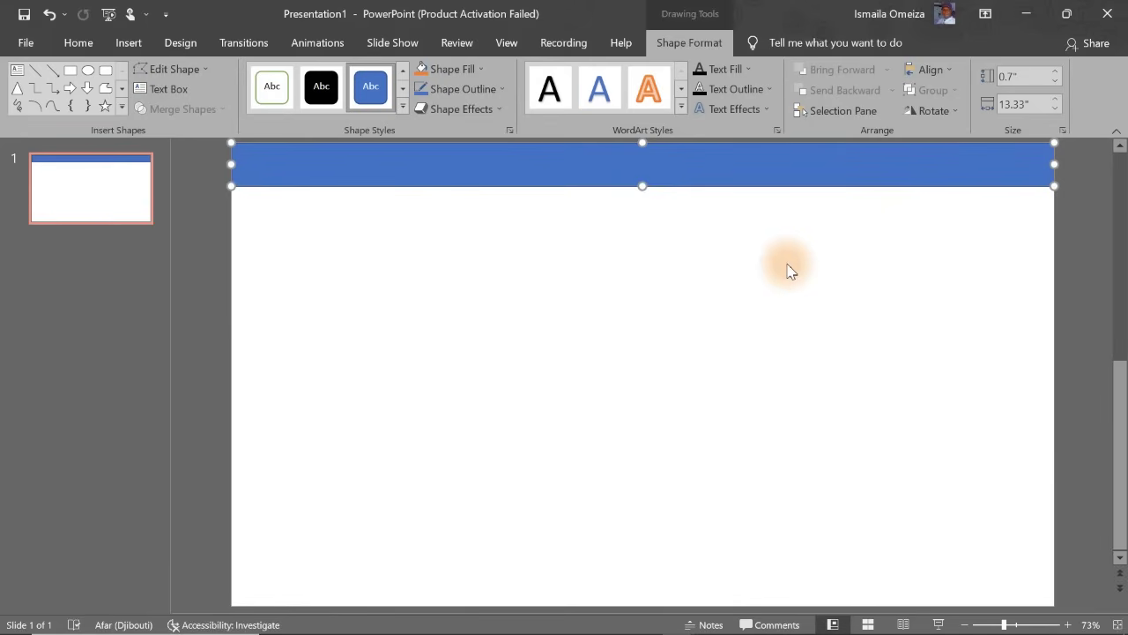
left_click(549, 287)
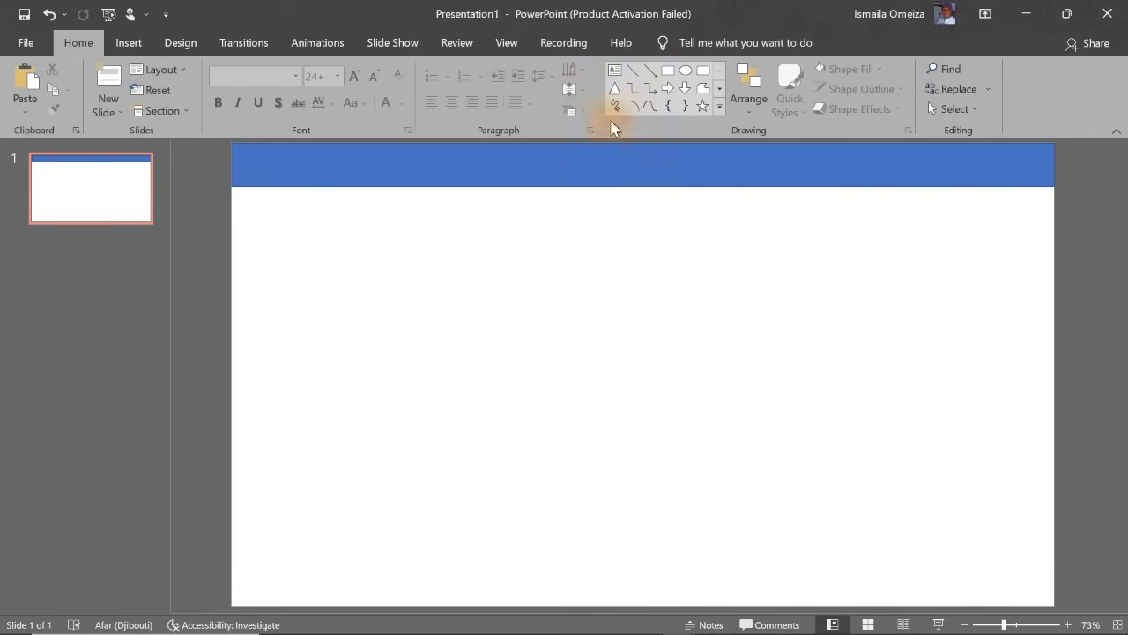
- Draw a rounded rectangle below the banner and set its size to 1.3" high and 2.84" wide
left_click(703, 70)
mouse_move(582, 362)
left_mouse_down()
mouse_move(622, 397)
mouse_move(509, 376)
left_mouse_up()
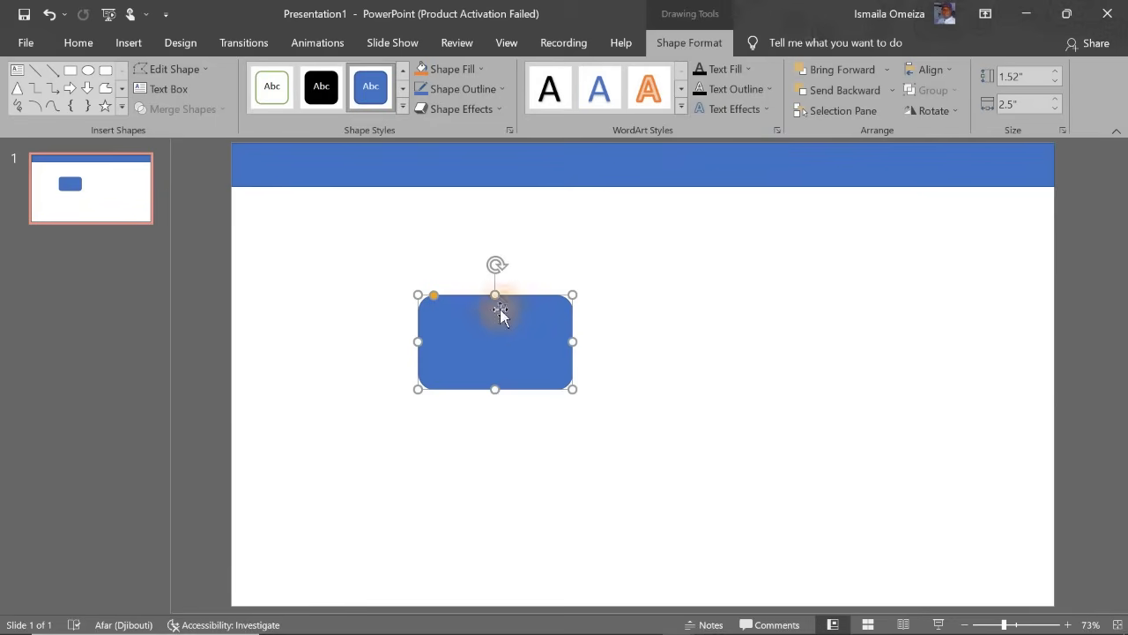
left_click(1026, 77)
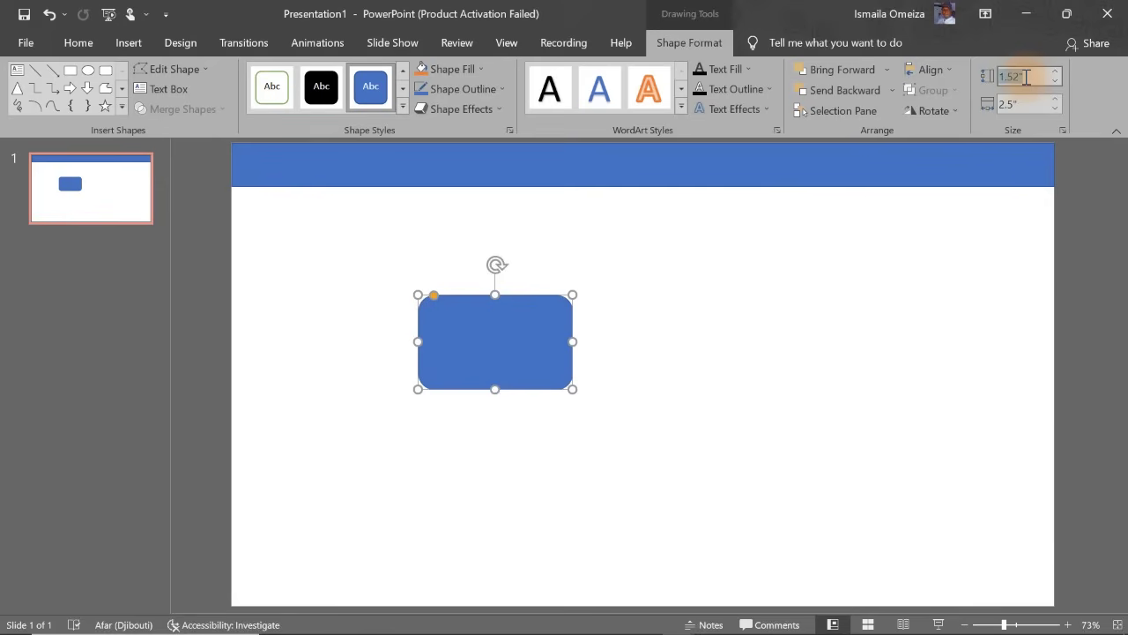
type("1")
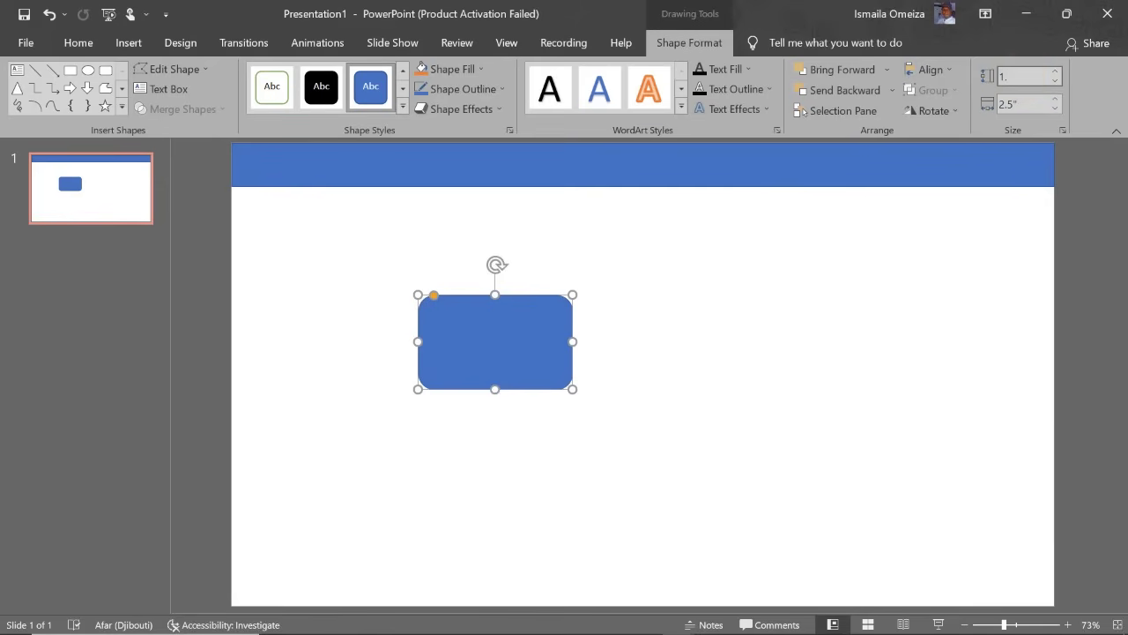
type(".3")
key("Tab")
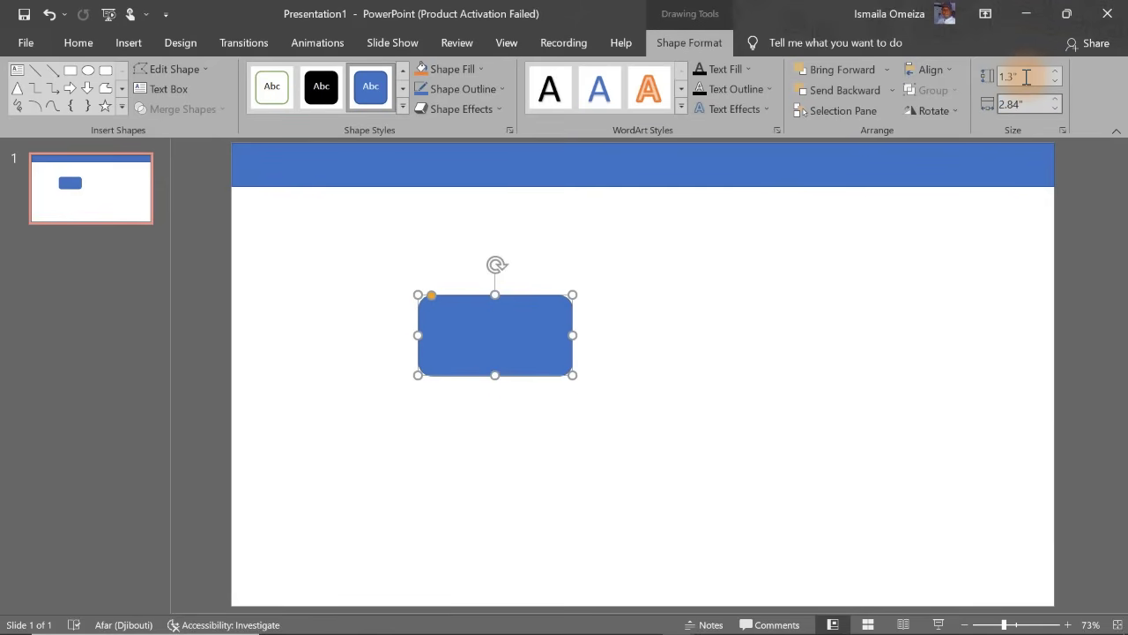
key("Return")
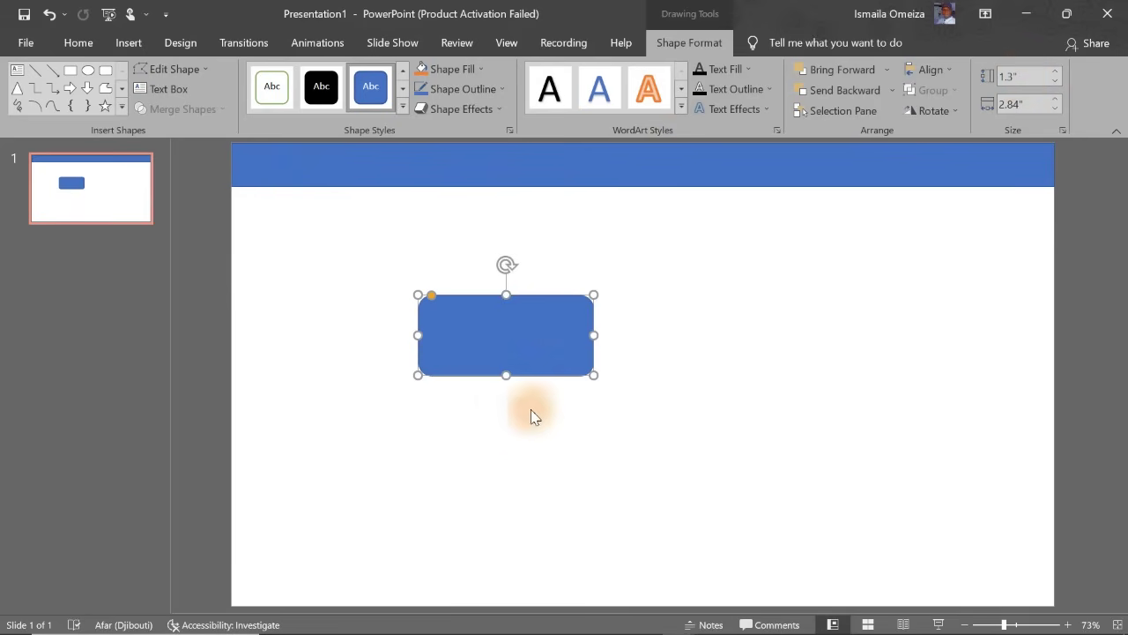
- Reduce the rounded rectangle's corner radius and move it to the slide's upper-left area just below the banner
left_click(430, 298)
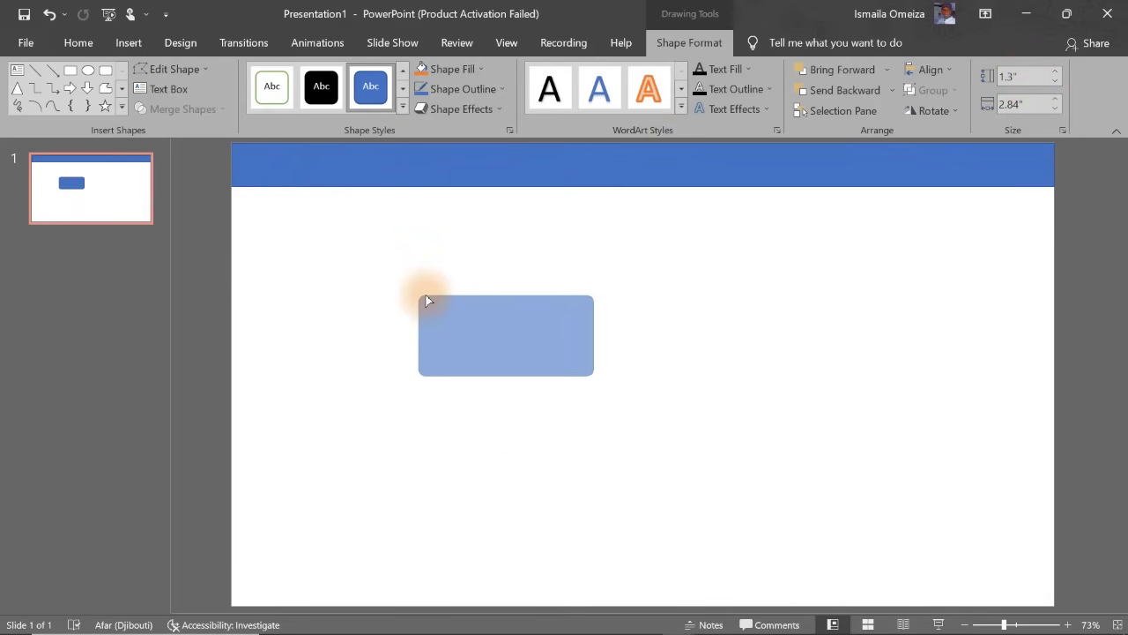
left_click_drag(485, 330, 337, 273)
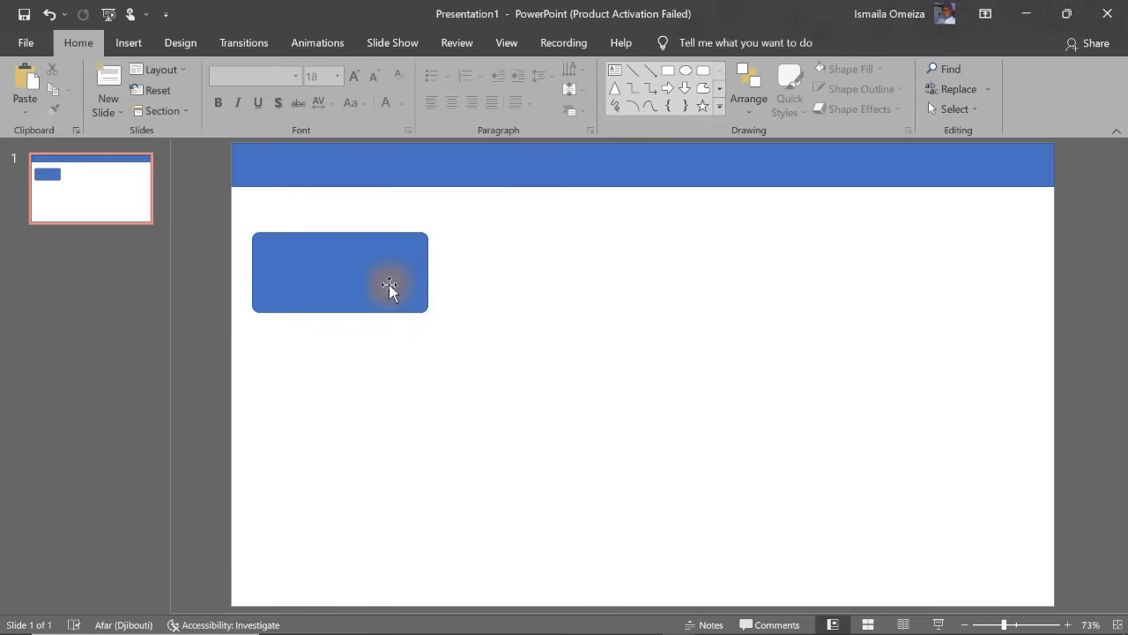
- Change the rounded rectangle's solid fill color to white
left_click(389, 289)
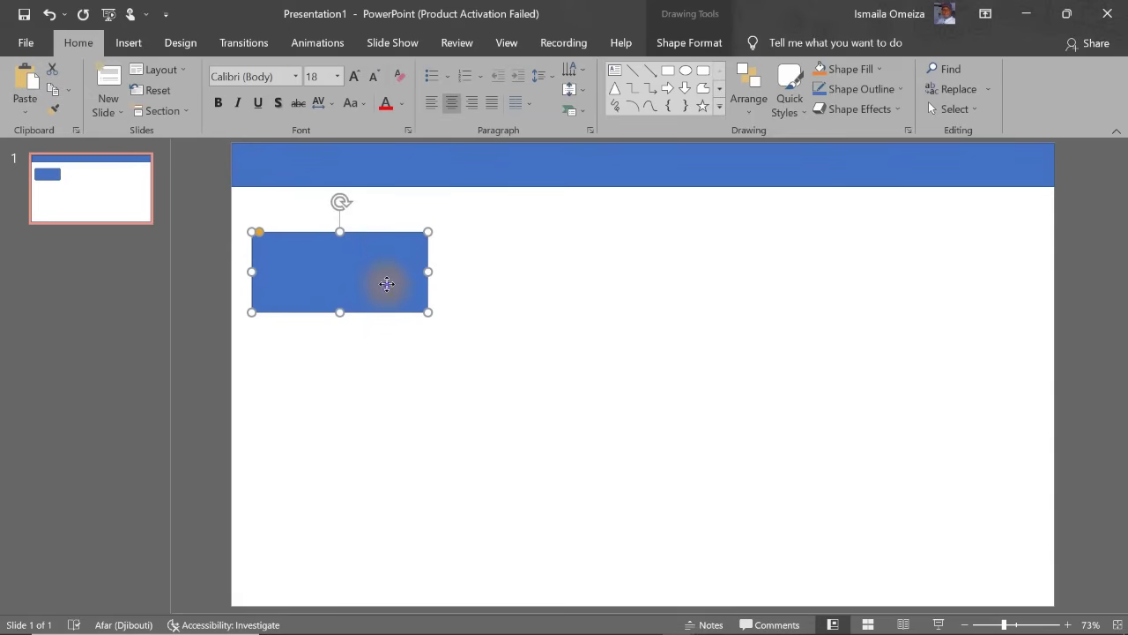
right_click(388, 287)
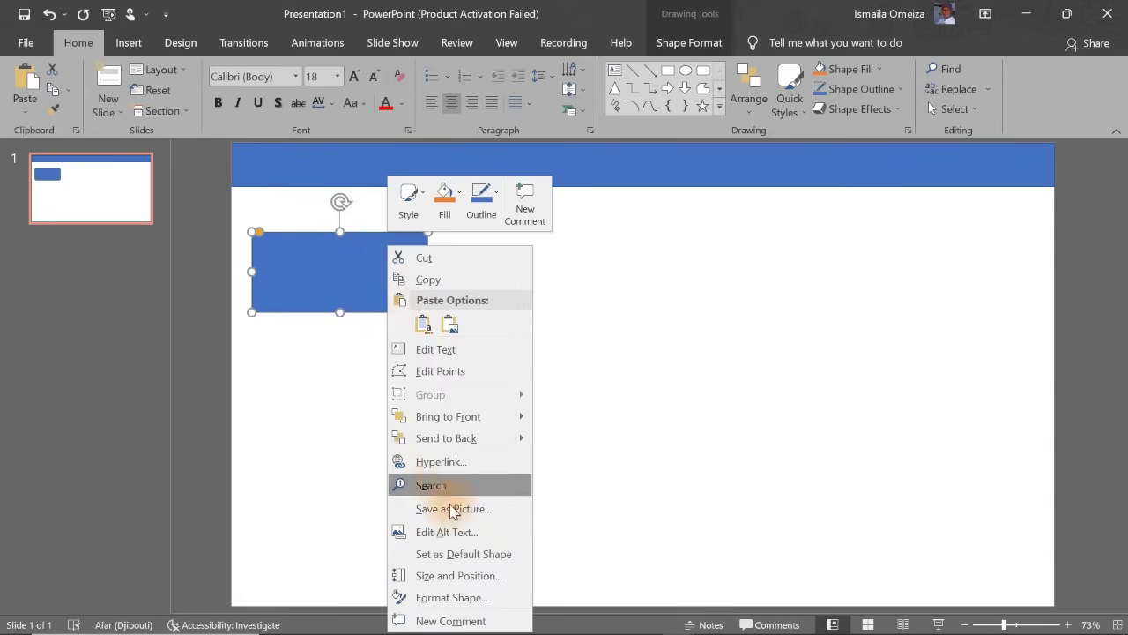
left_click(468, 599)
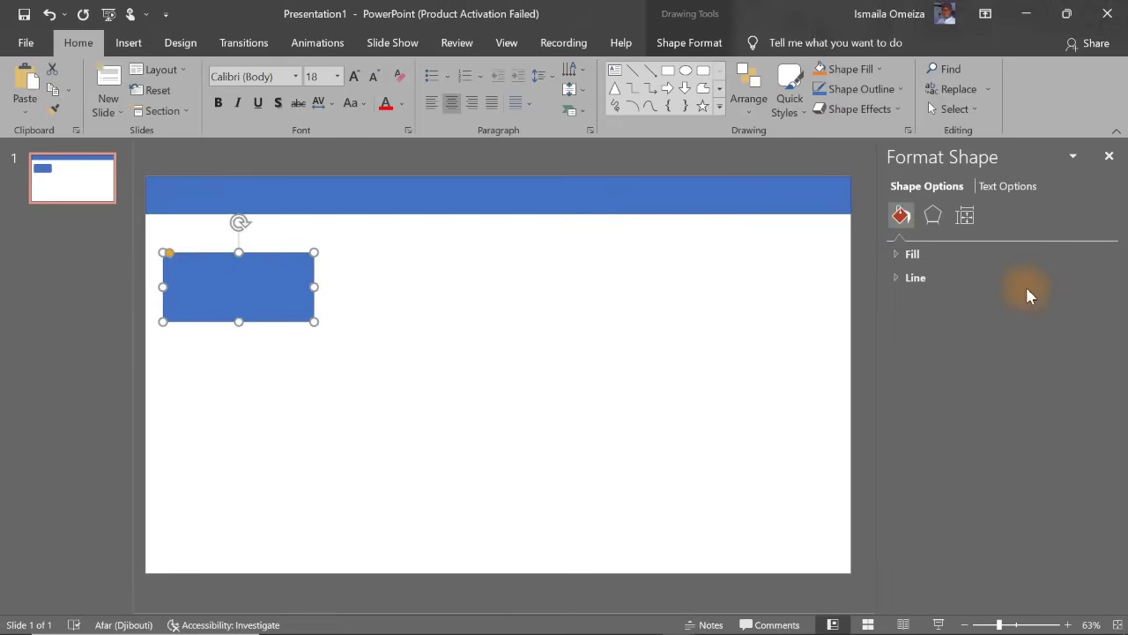
left_click(896, 256)
left_click(1089, 420)
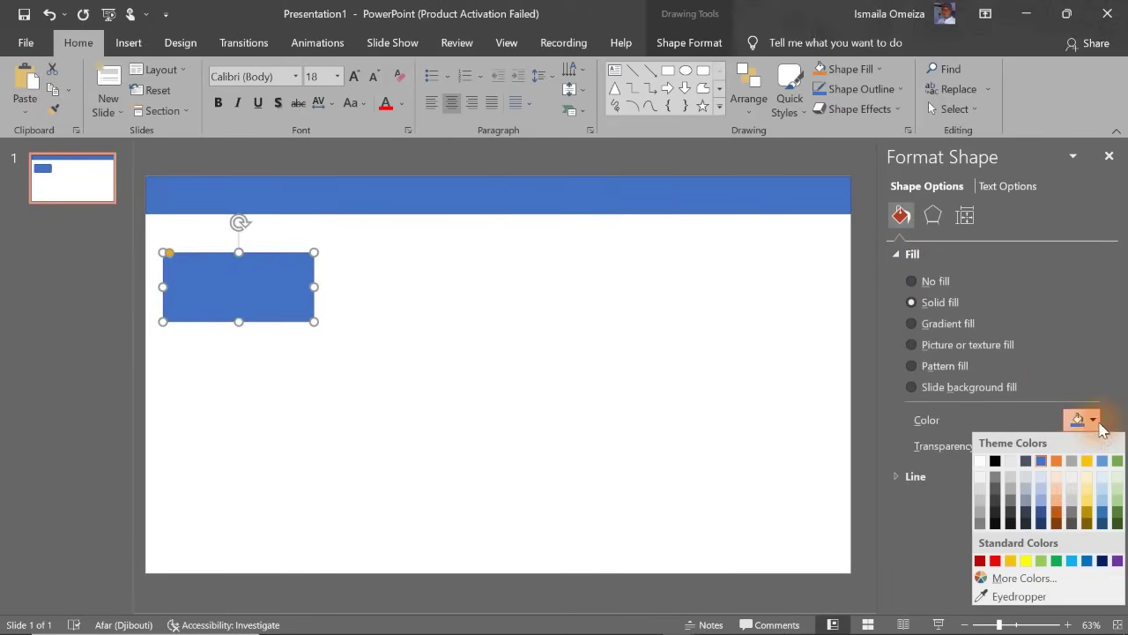
left_click(984, 462)
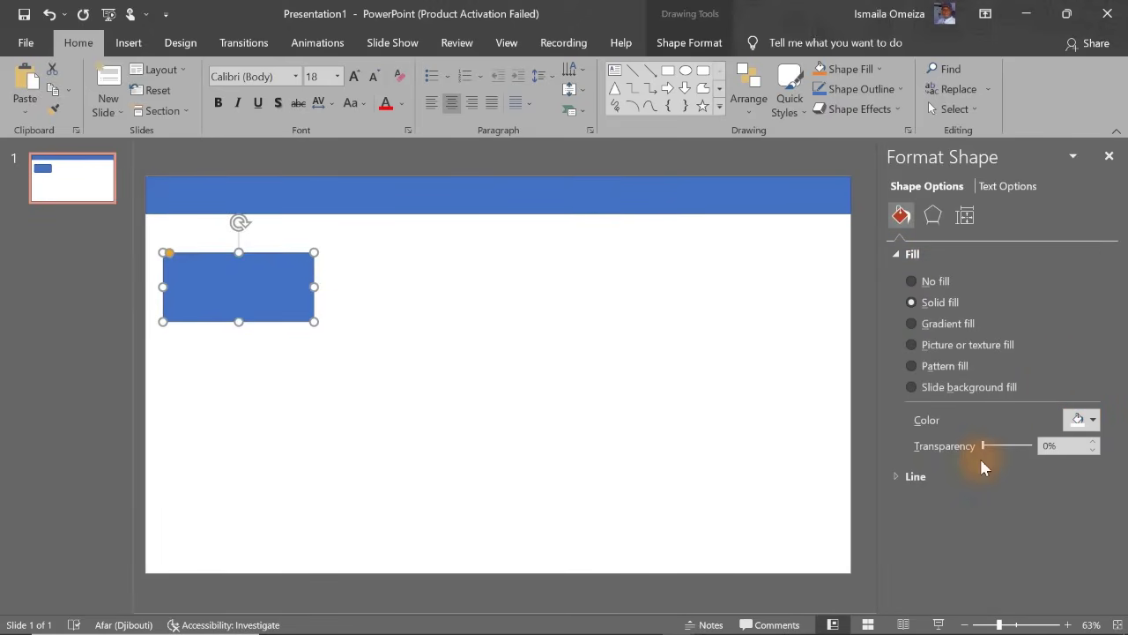
left_click(721, 431)
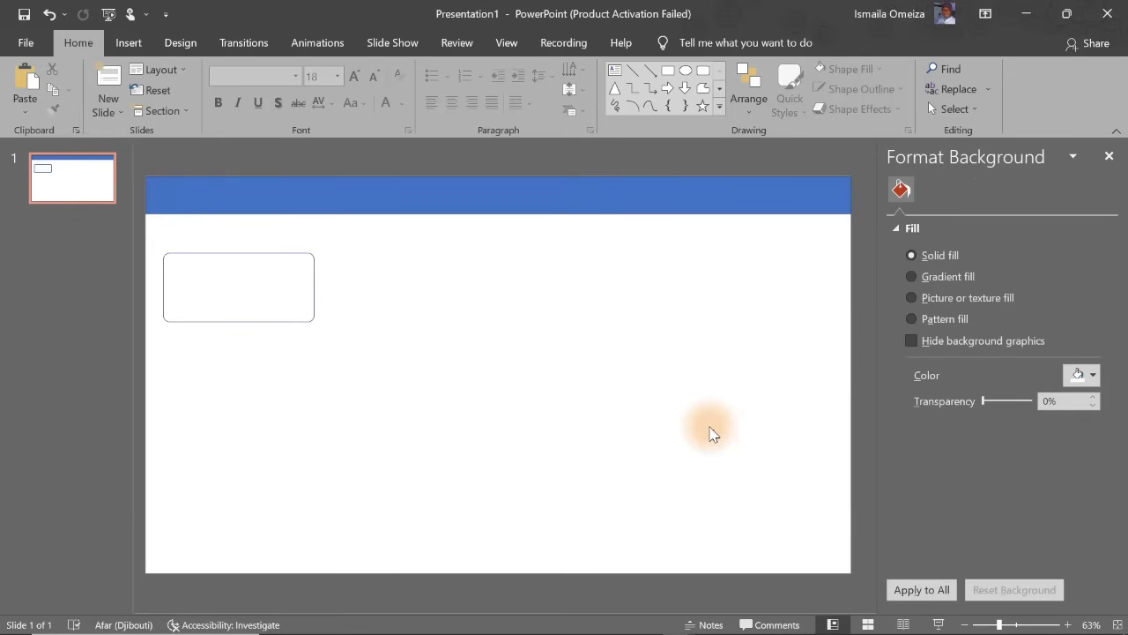
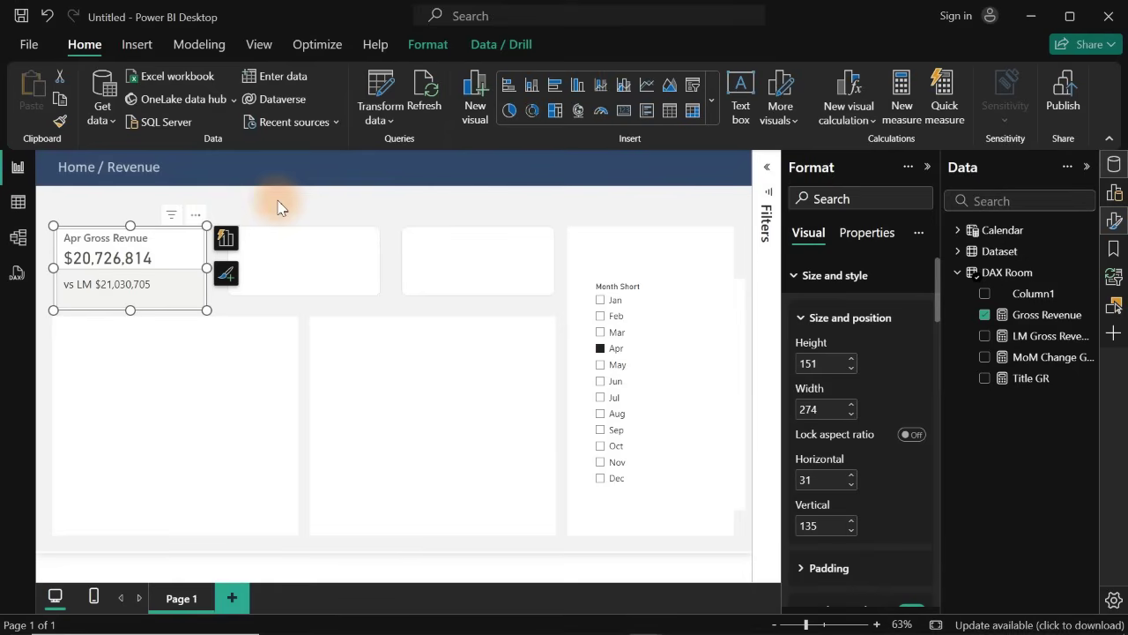
- In Power BI, turn off the background of the Gross Revenue card
left_click(277, 205)
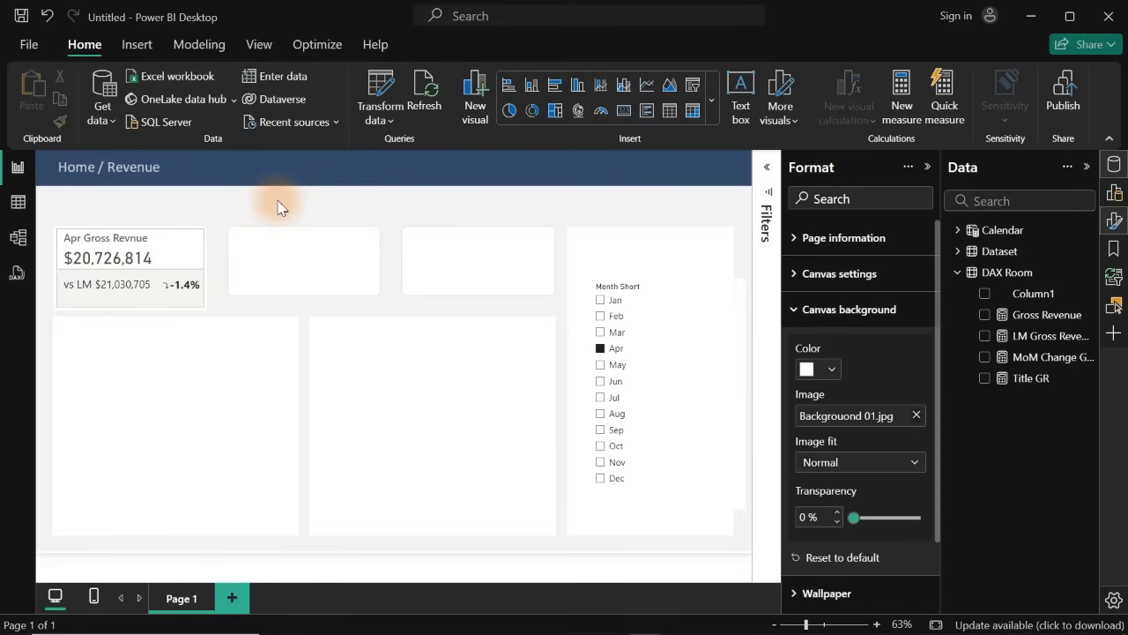
left_click(179, 256)
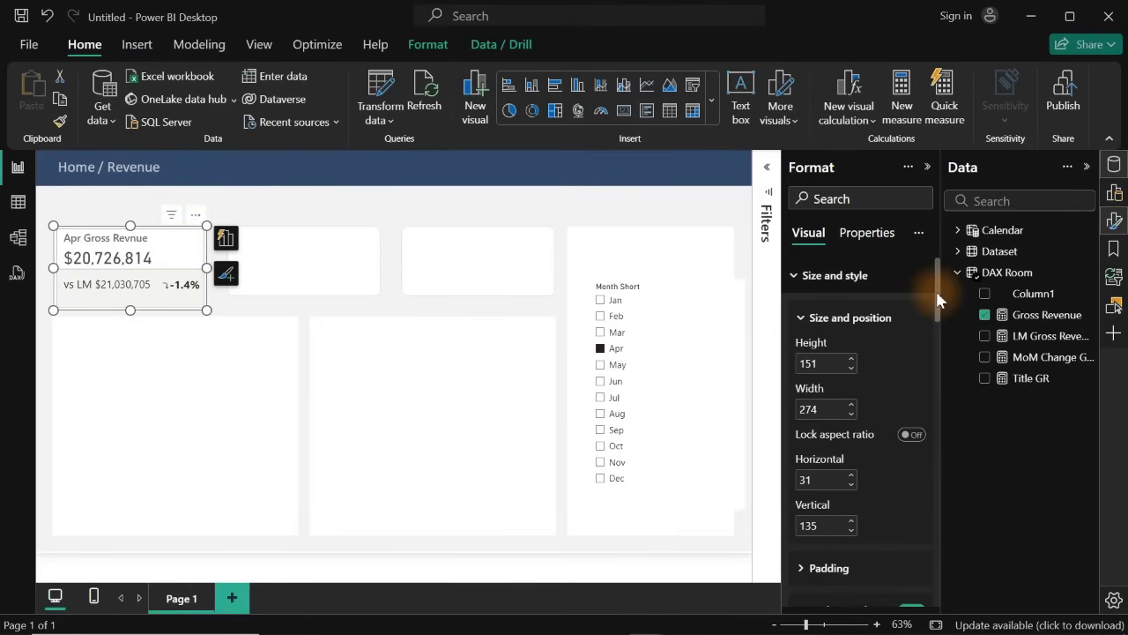
left_click_drag(937, 299, 940, 360)
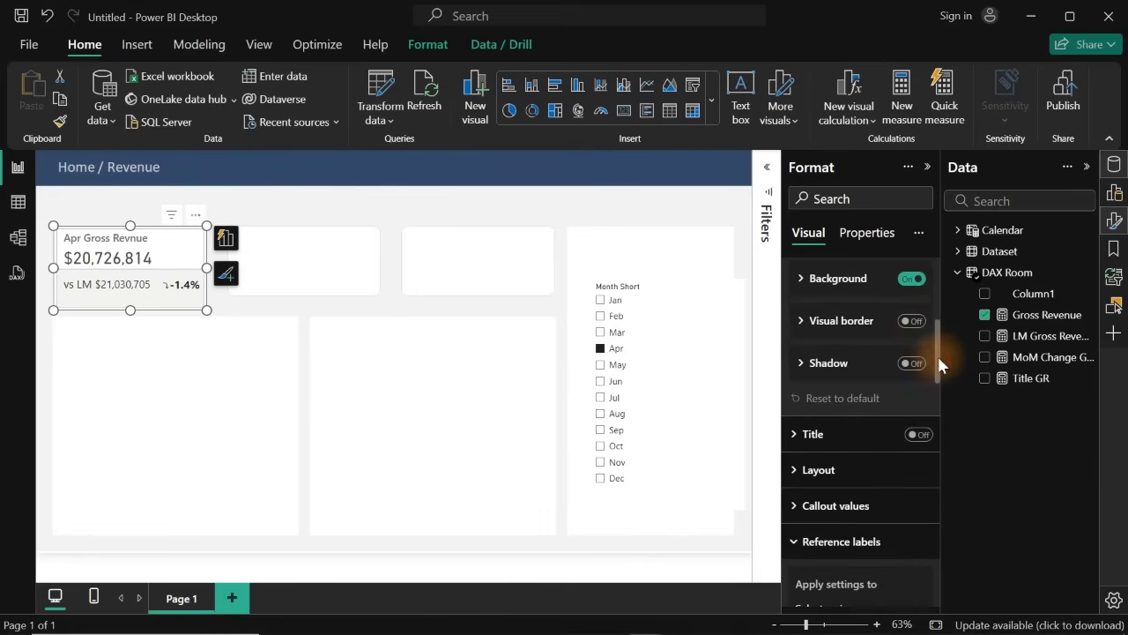
left_click(910, 280)
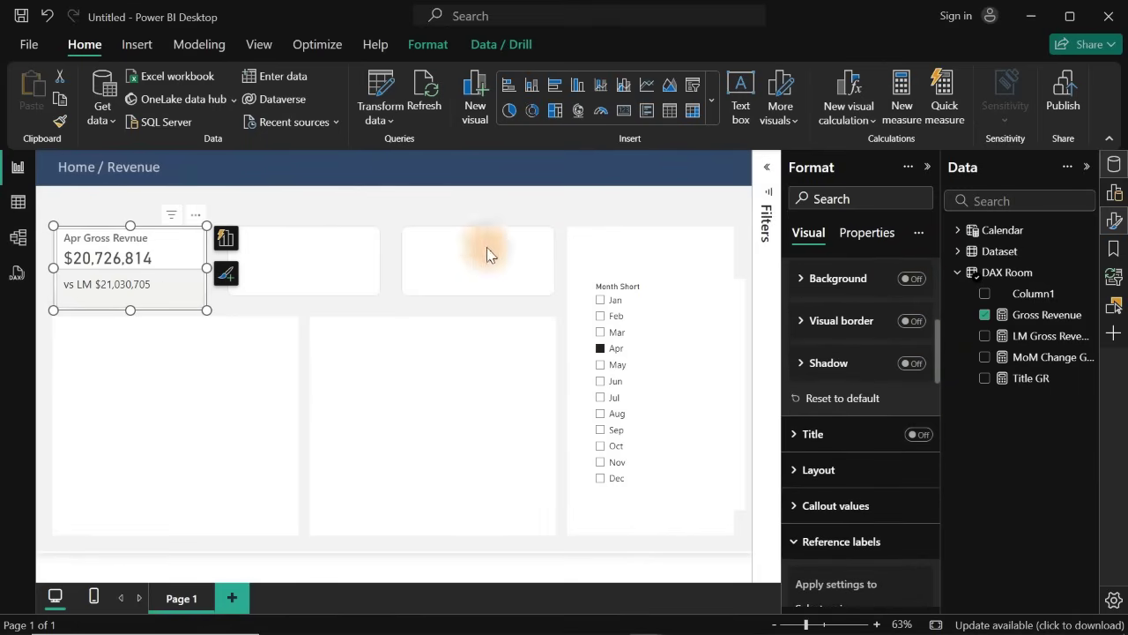
left_click(402, 201)
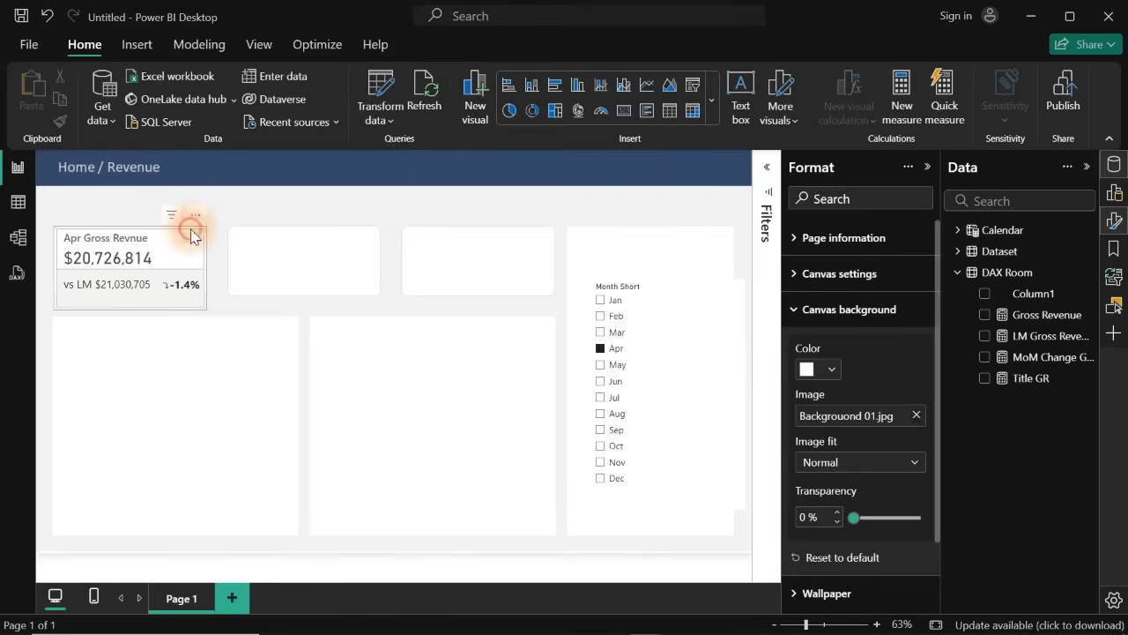
left_click(192, 236)
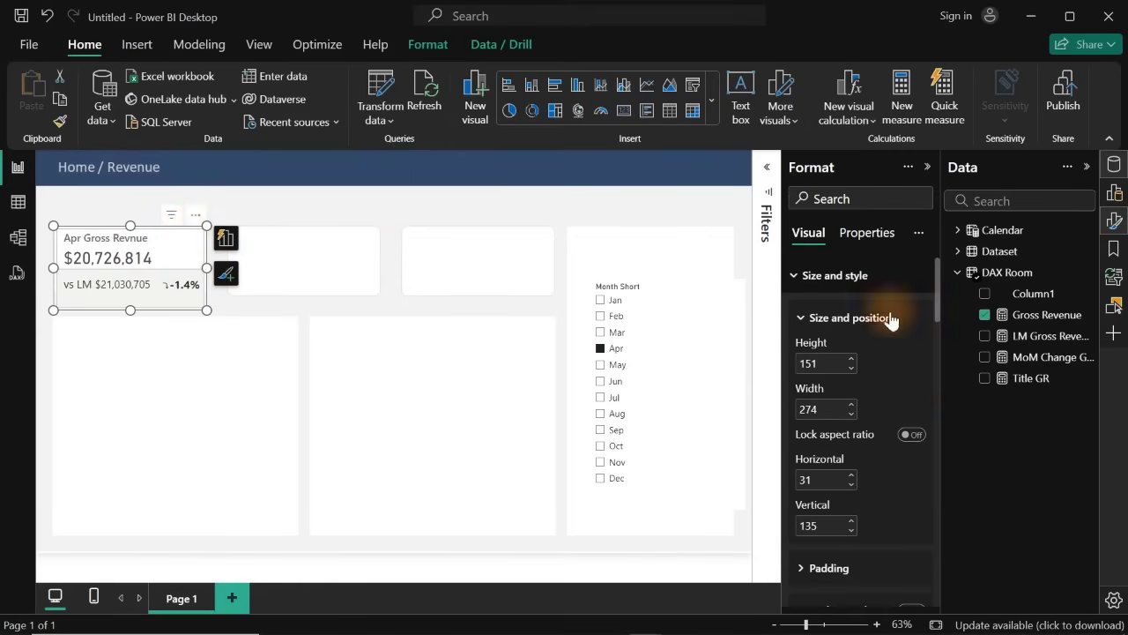
- Turn off the border and background in the Gross Revenue visual's Cards formatting
left_click(829, 277)
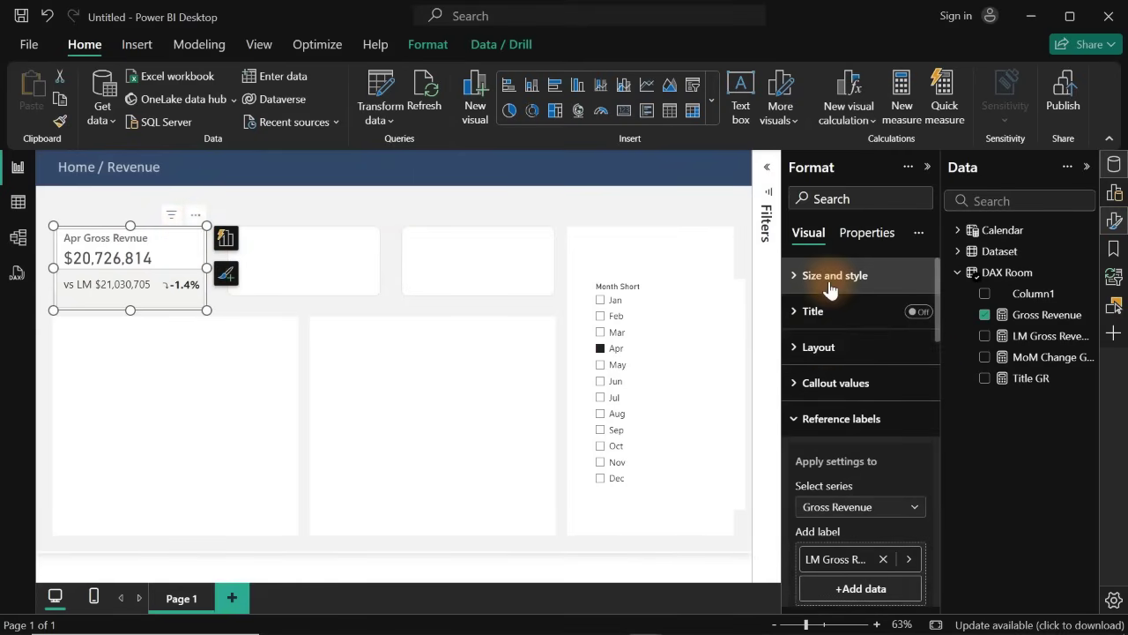
left_click(838, 427)
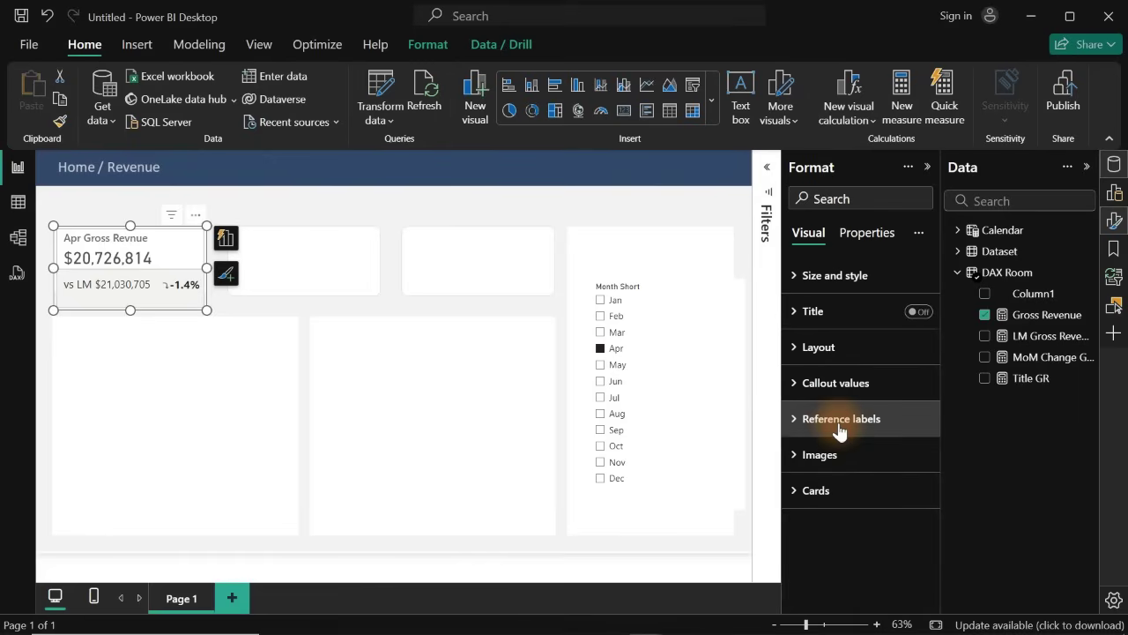
left_click(821, 507)
left_click_drag(940, 378, 941, 535)
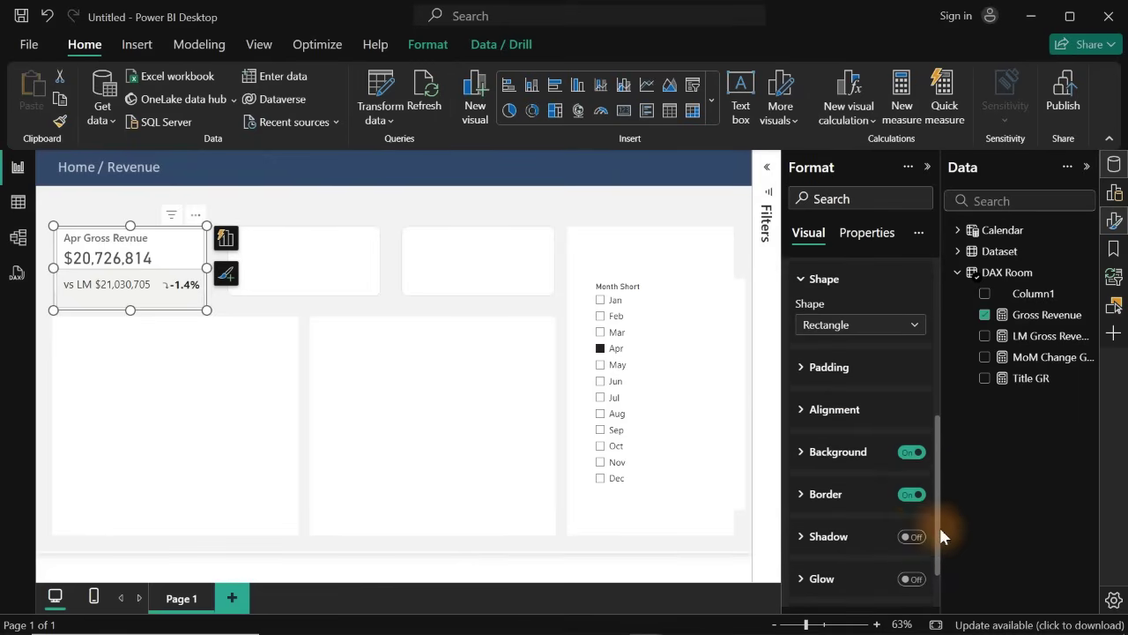
left_click(912, 495)
left_click(911, 453)
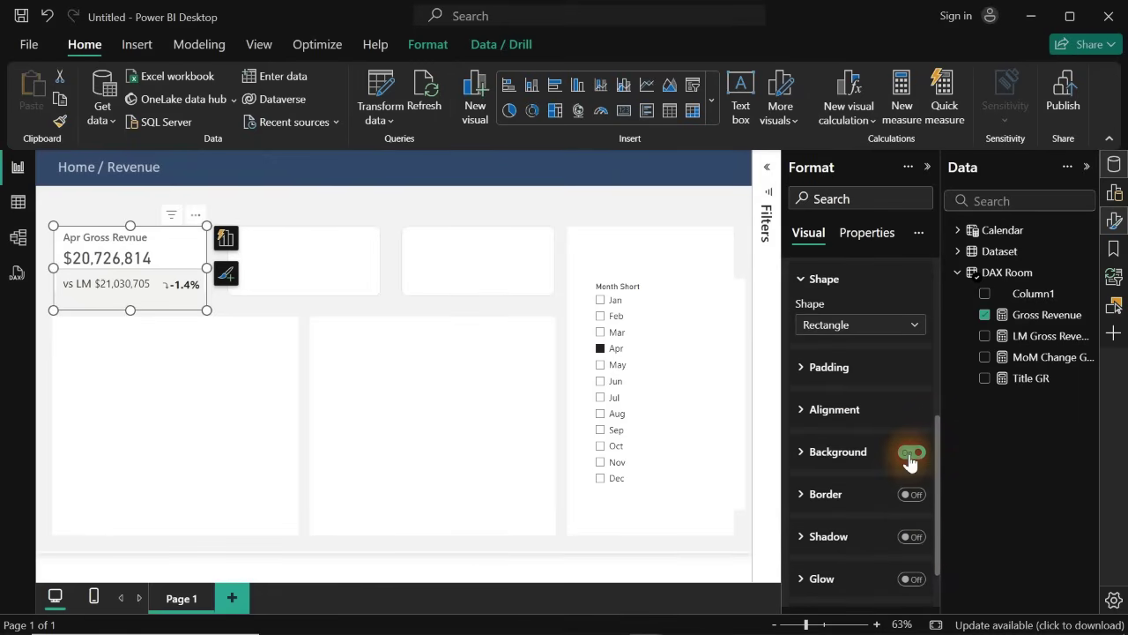
left_click(381, 212)
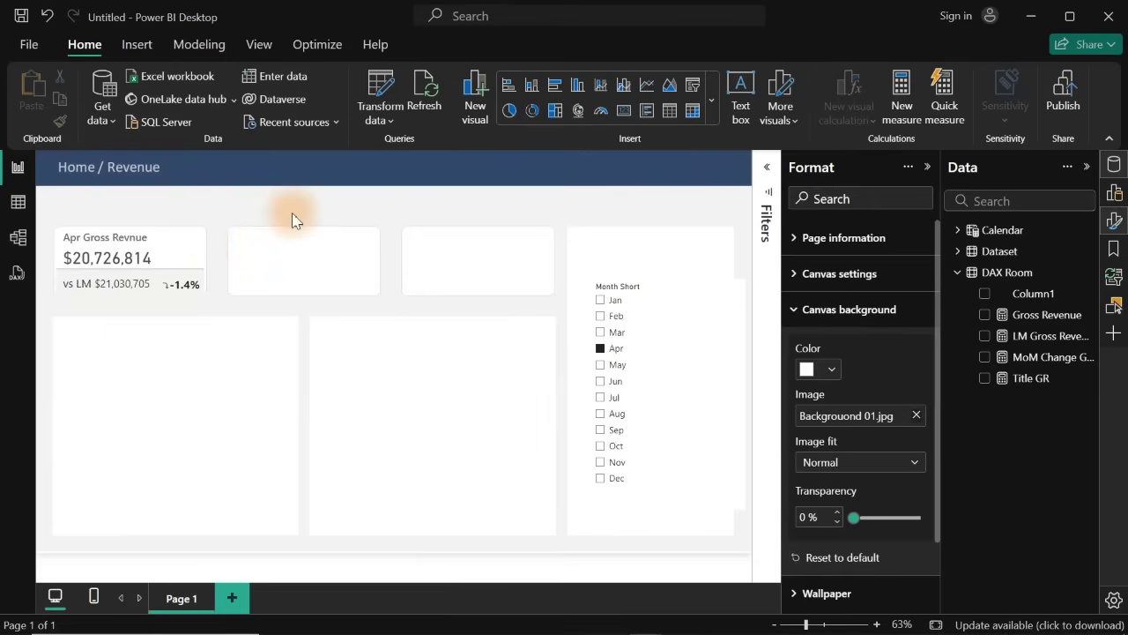
- Apply the Gross Revenue card's reference label settings to all series and turn off the reference label background
left_click(178, 253)
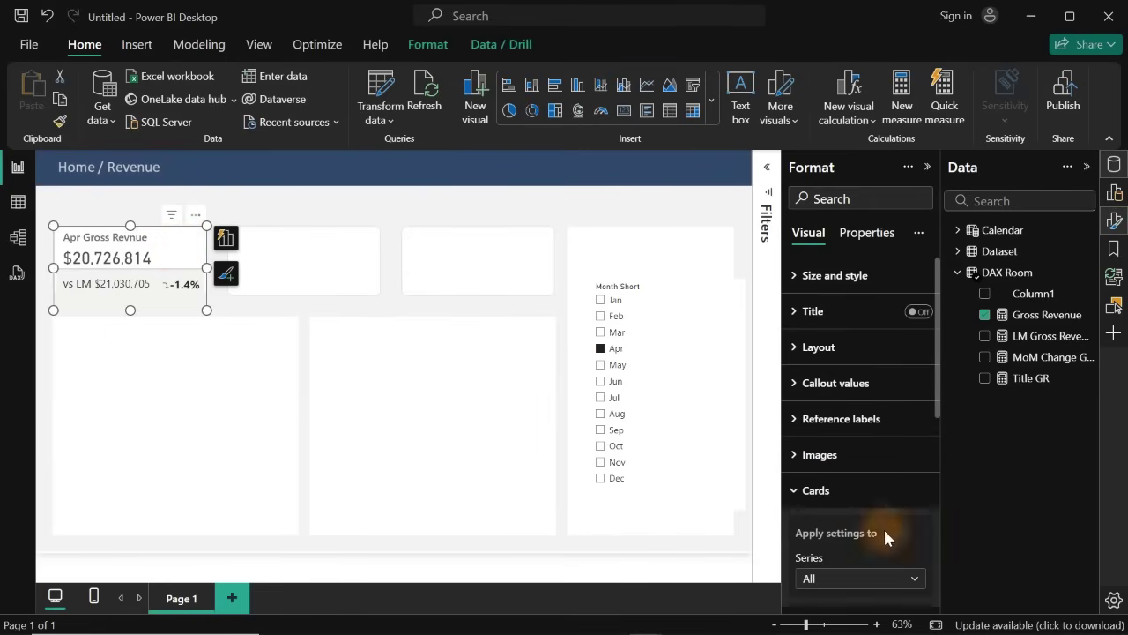
scroll(940, 394, "down", 1)
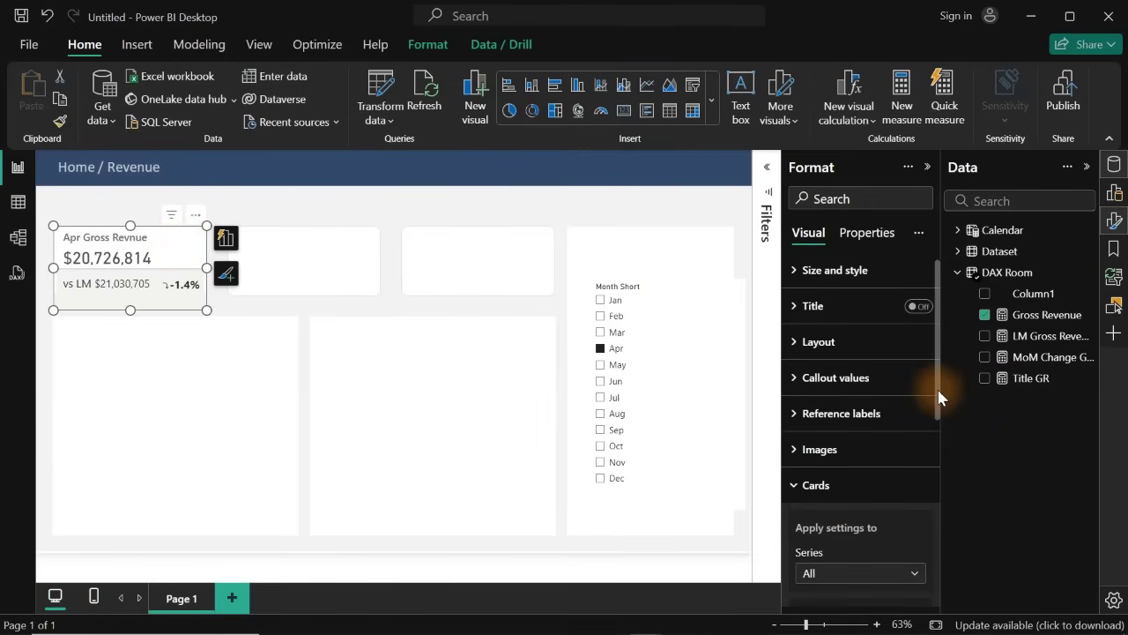
left_click(864, 415)
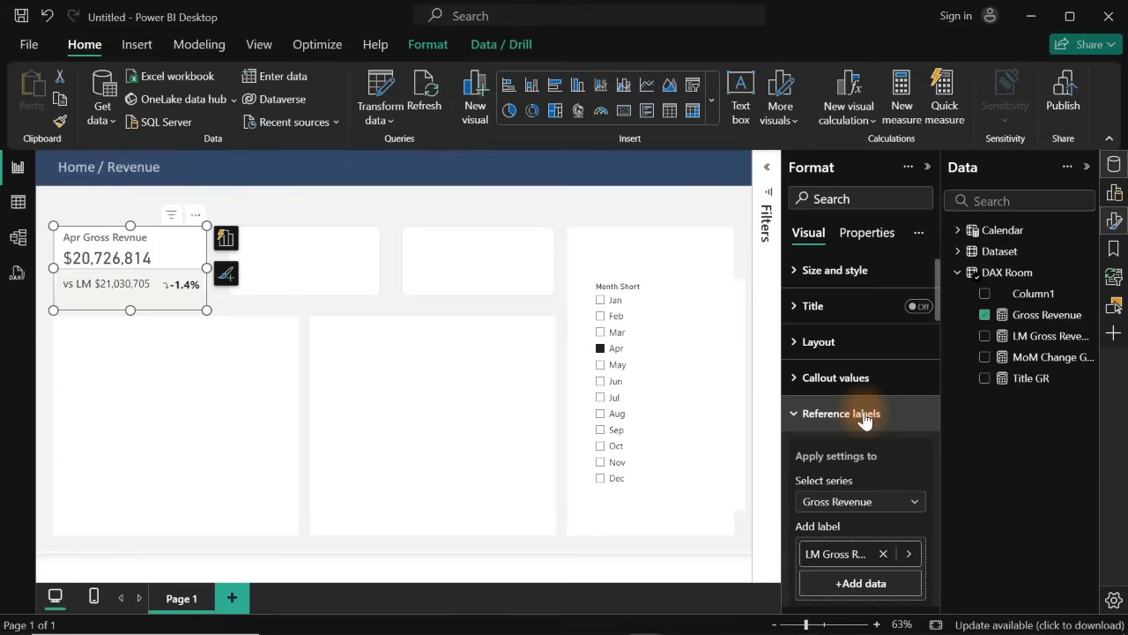
left_click(894, 501)
left_click(811, 523)
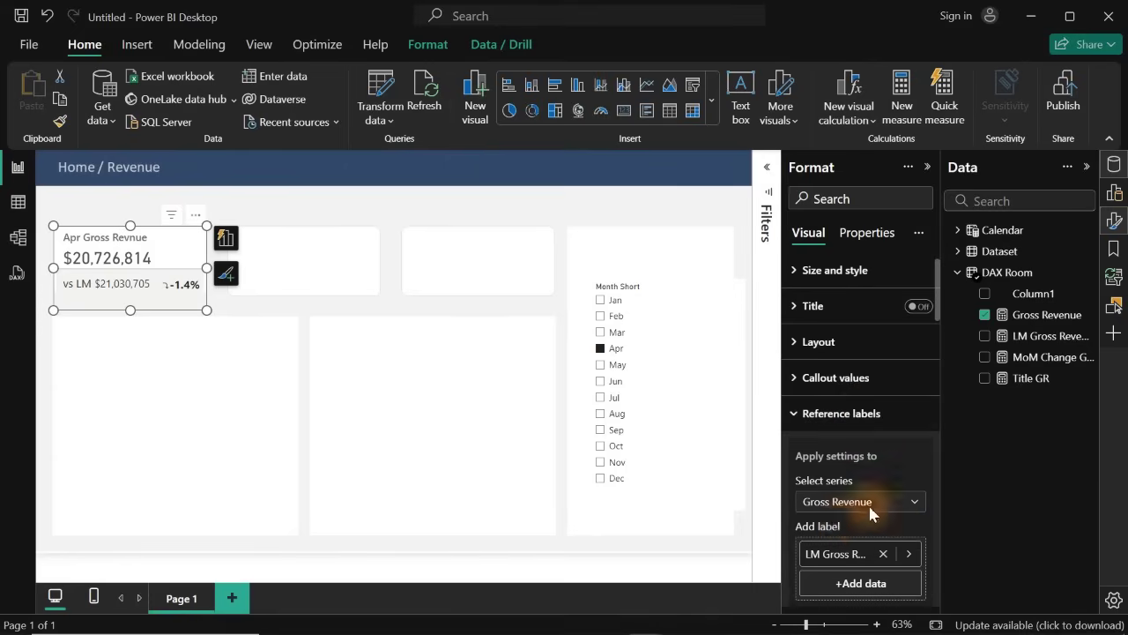
left_click_drag(938, 325, 949, 438)
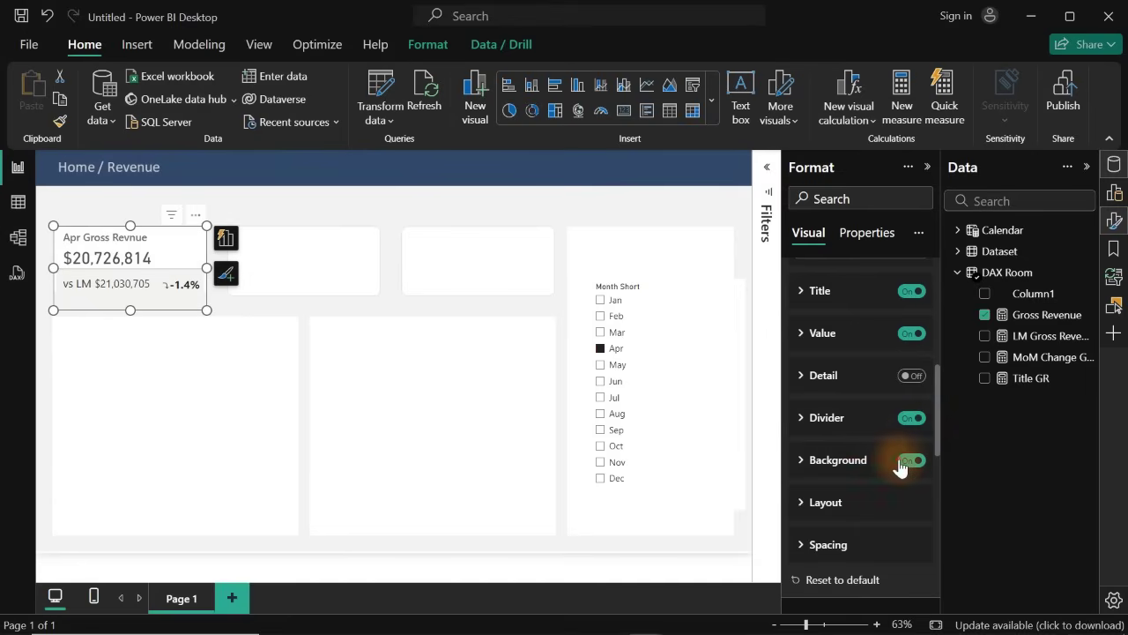
left_click(901, 461)
- Lighten the divider above the Gross Revenue card's reference label by raising its transparency, keeping the divider on
left_click(910, 419)
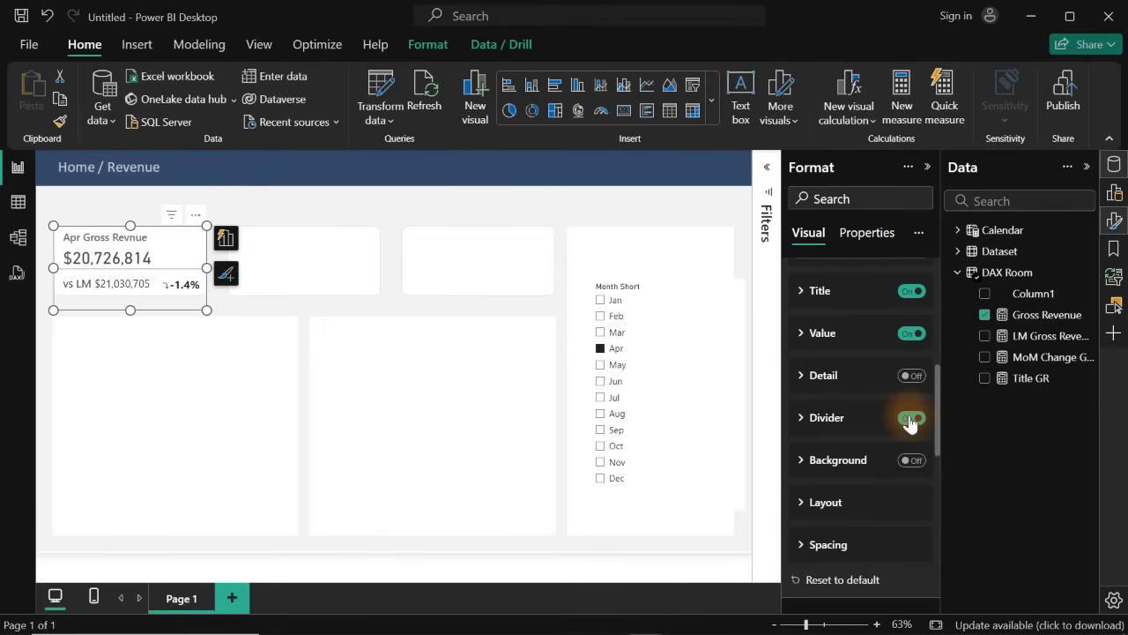
left_click(815, 421)
left_click(828, 464)
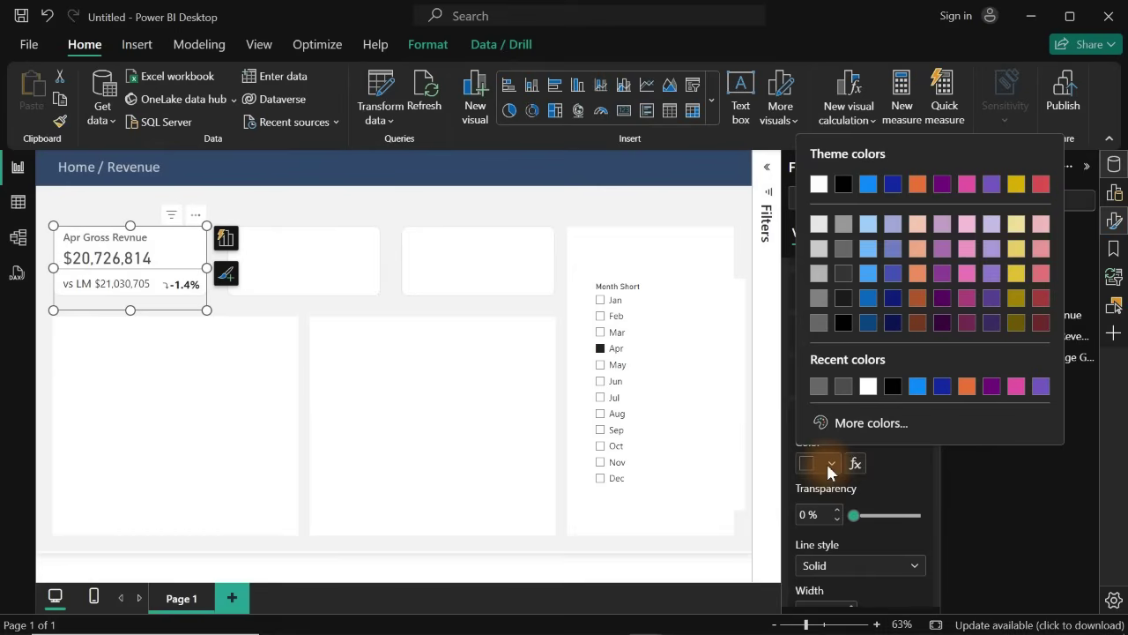
left_click(903, 485)
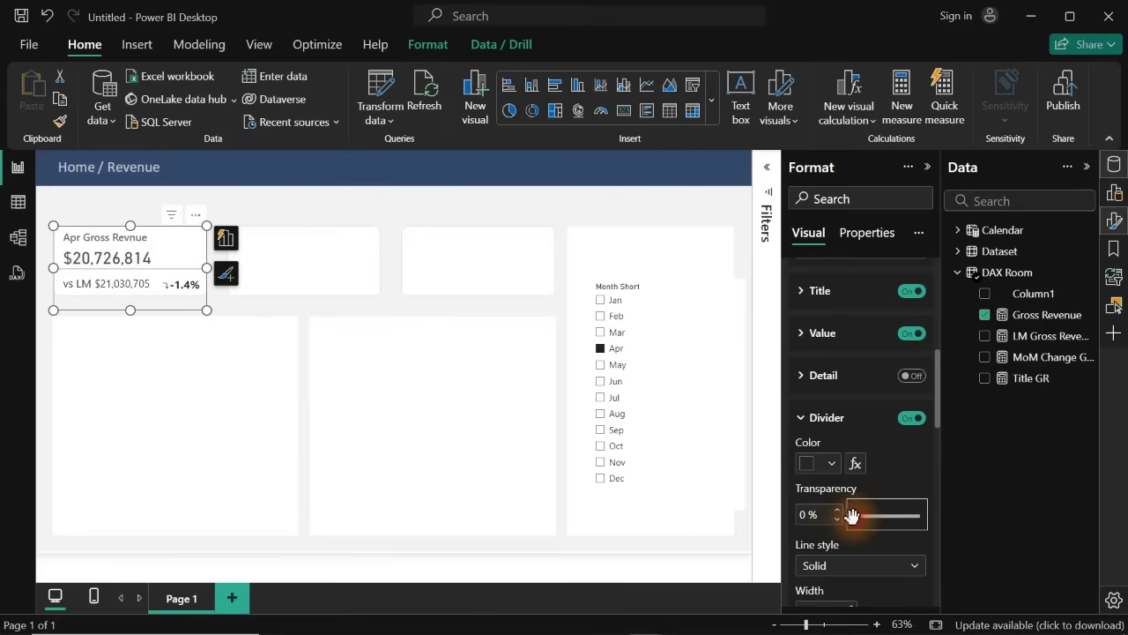
left_click_drag(851, 516, 882, 519)
left_click_drag(881, 519, 886, 519)
left_click(310, 216)
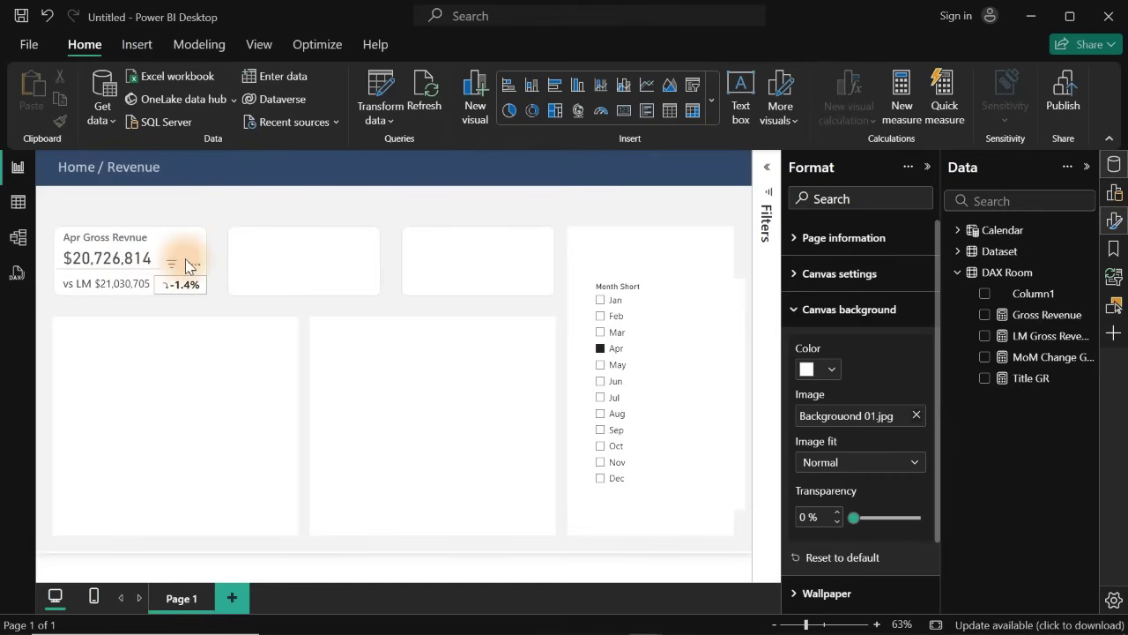
- Nudge the Gross Revenue card and the MoM Change card slightly upward to fit the white background box
left_click(150, 313)
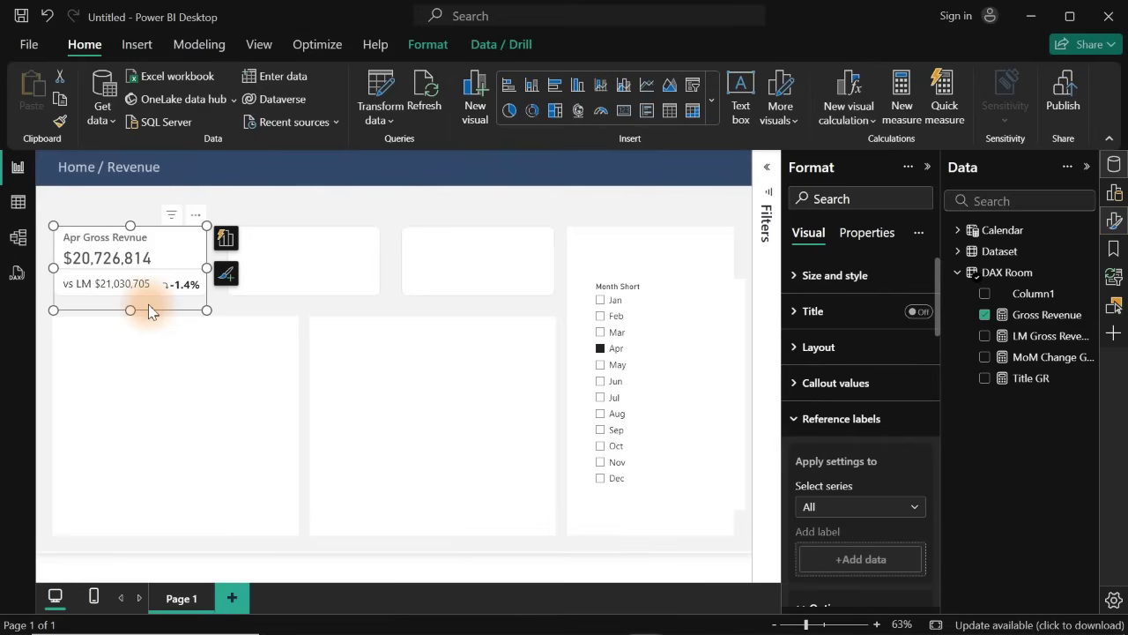
left_click_drag(150, 311, 144, 298)
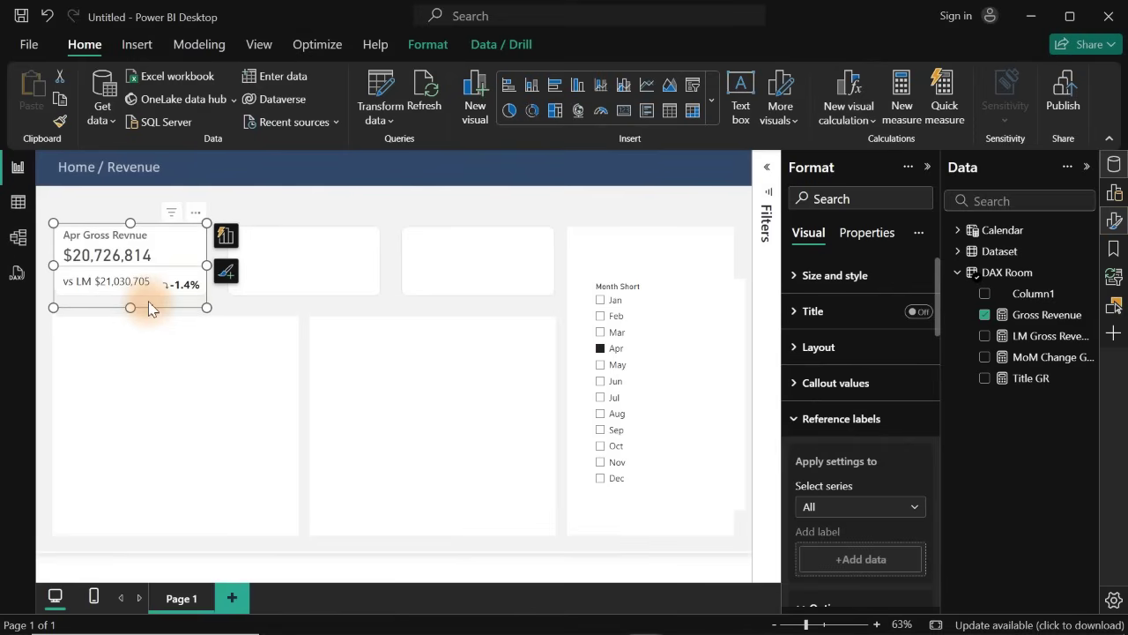
left_click(357, 188)
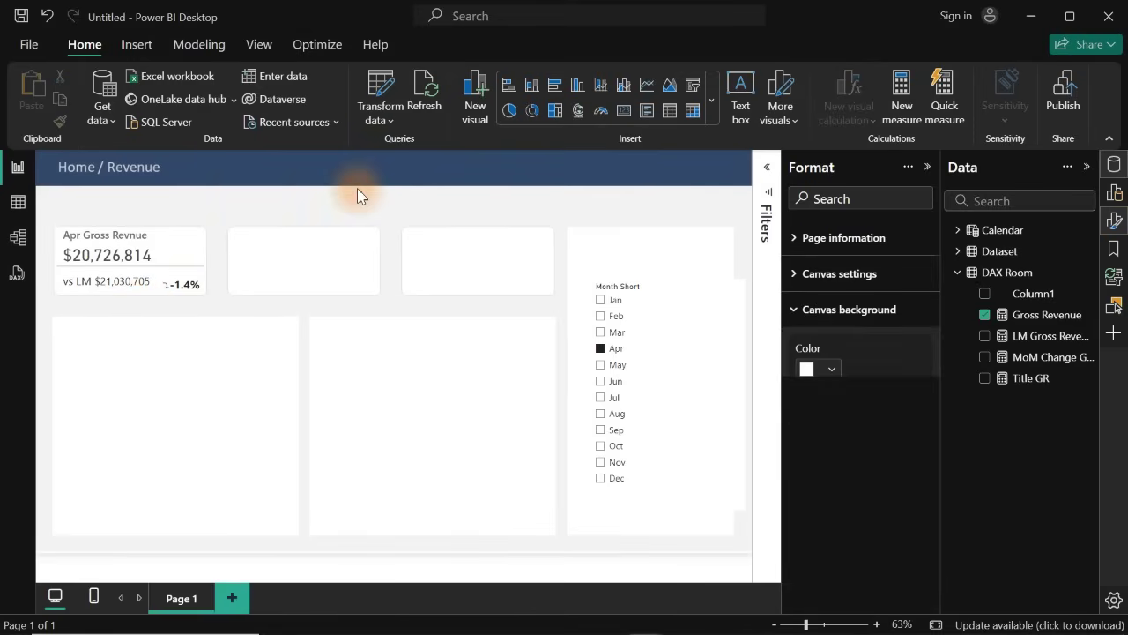
left_click(181, 289)
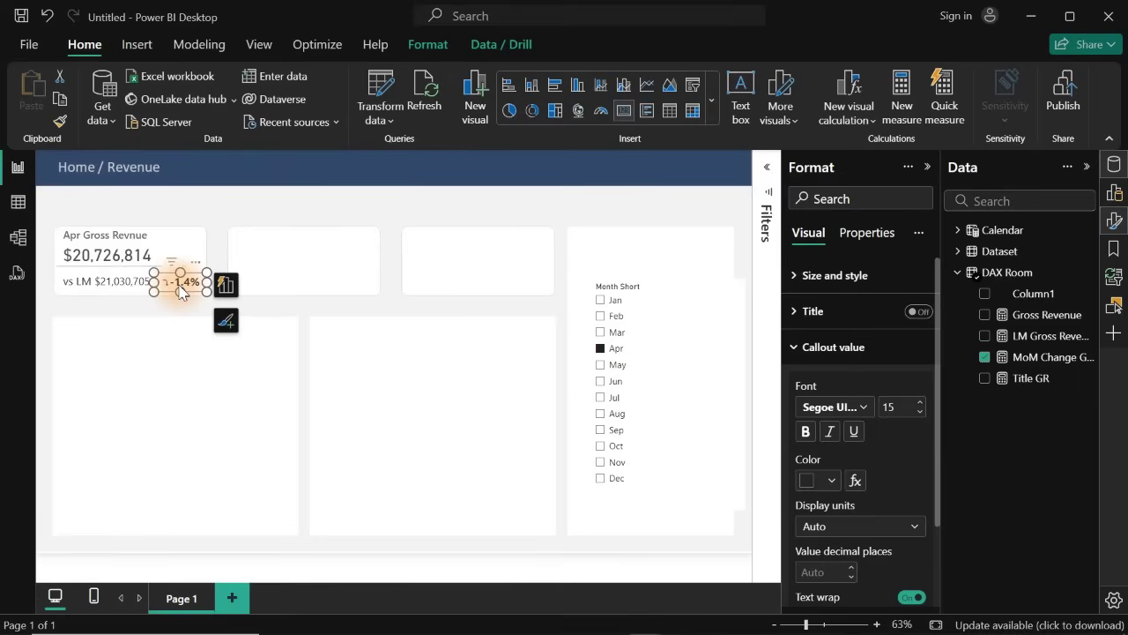
left_click(345, 203)
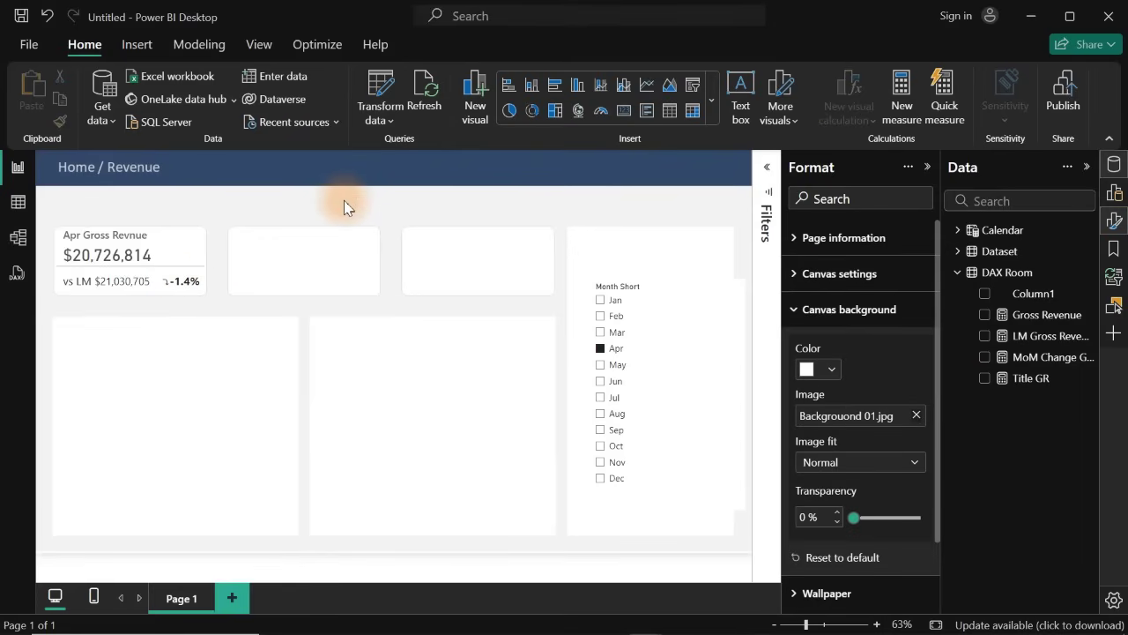
right_click(1030, 322)
left_click(919, 375)
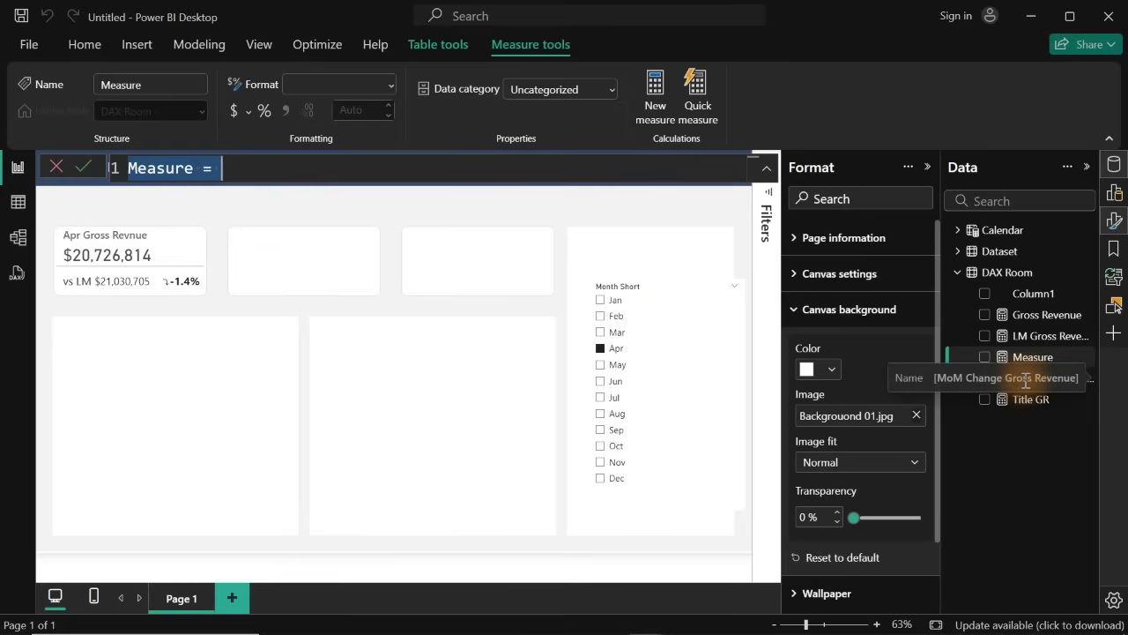
left_click(56, 167)
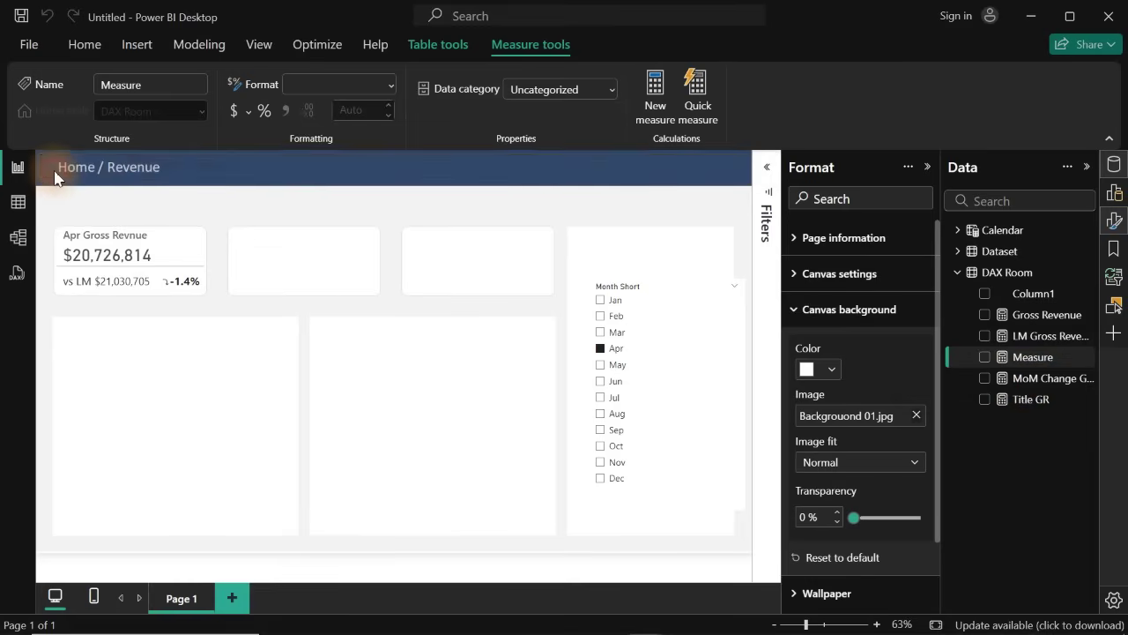
left_click(448, 209)
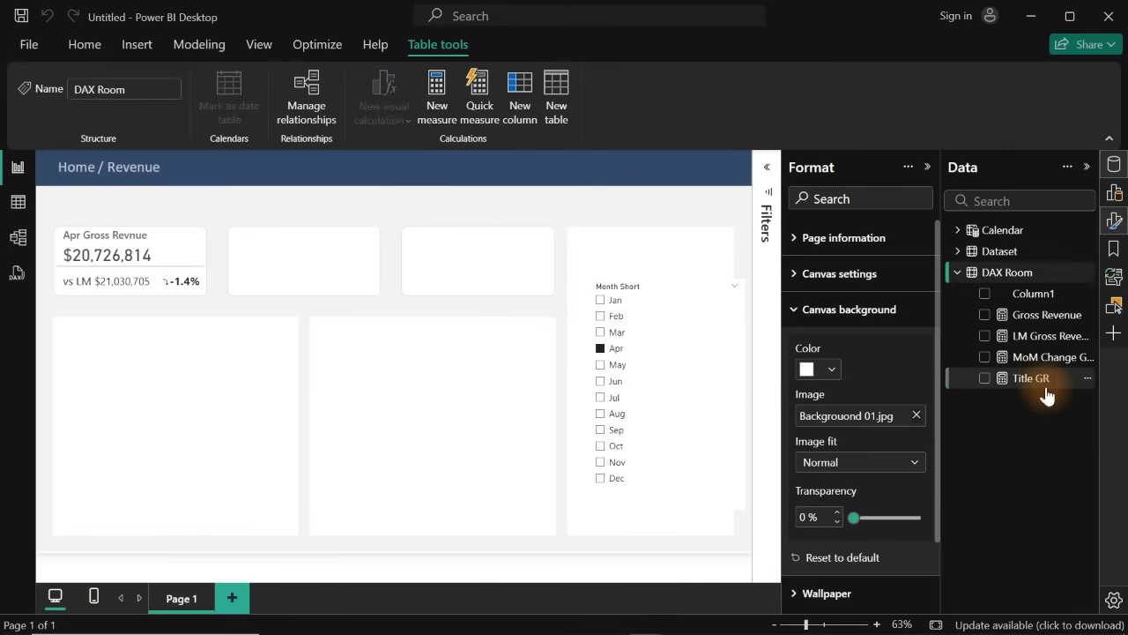
- Copy the _MoMChange variable definition from the MoM Change Gross Revenue measure into a new measure in the DAX Room table
left_click(1028, 361)
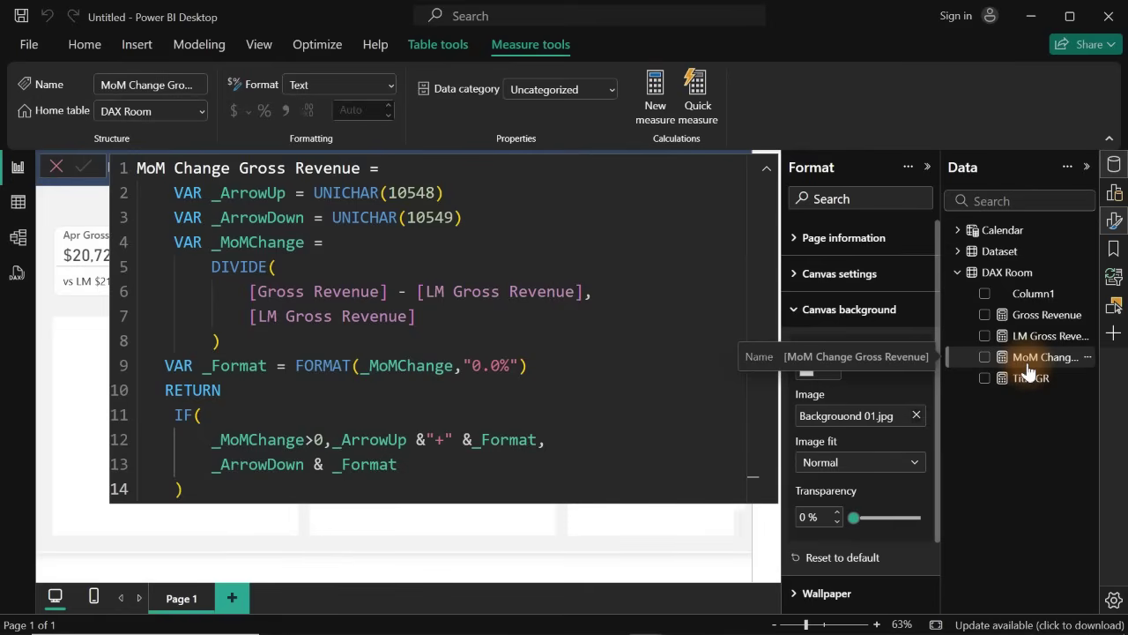
left_click(174, 241)
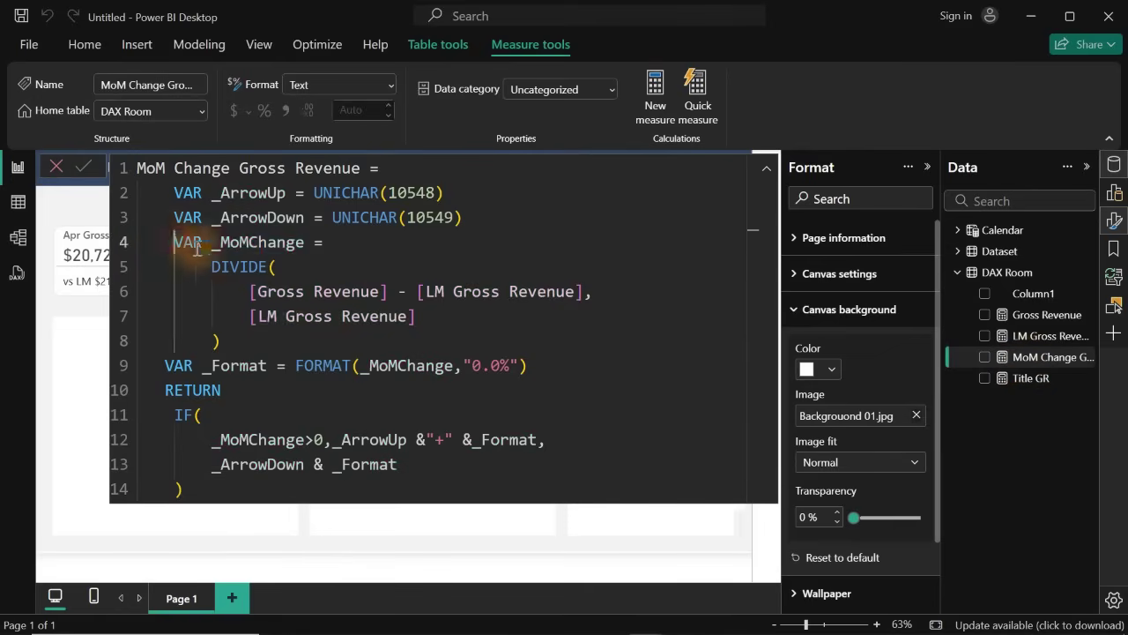
left_click_drag(174, 243, 286, 351)
key("ctrl+c")
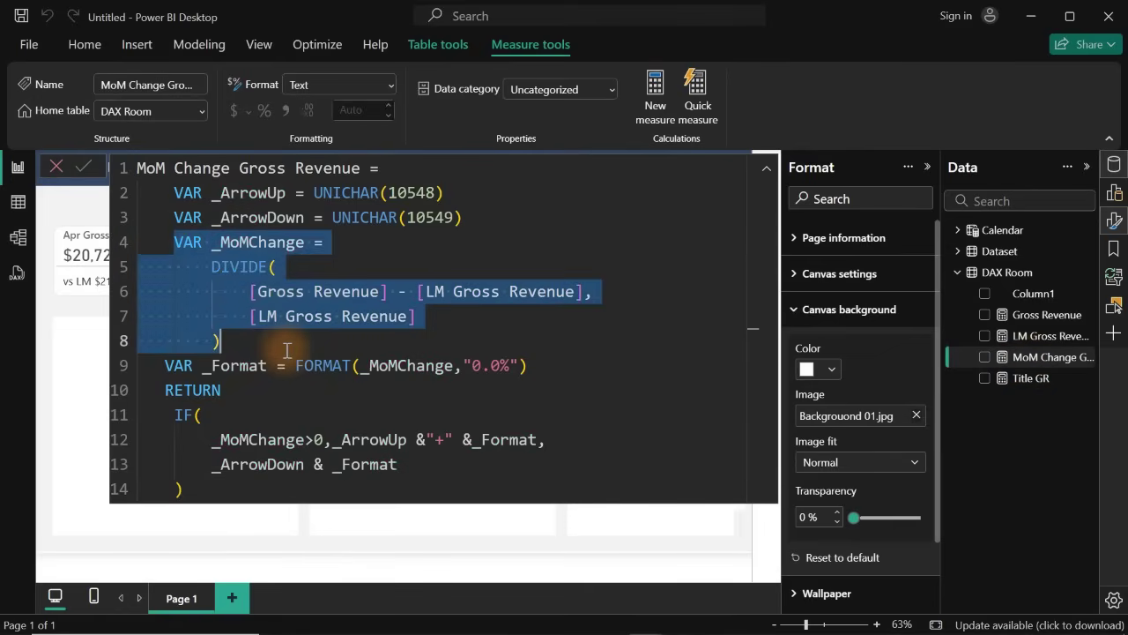
left_click(1024, 351)
right_click(1024, 351)
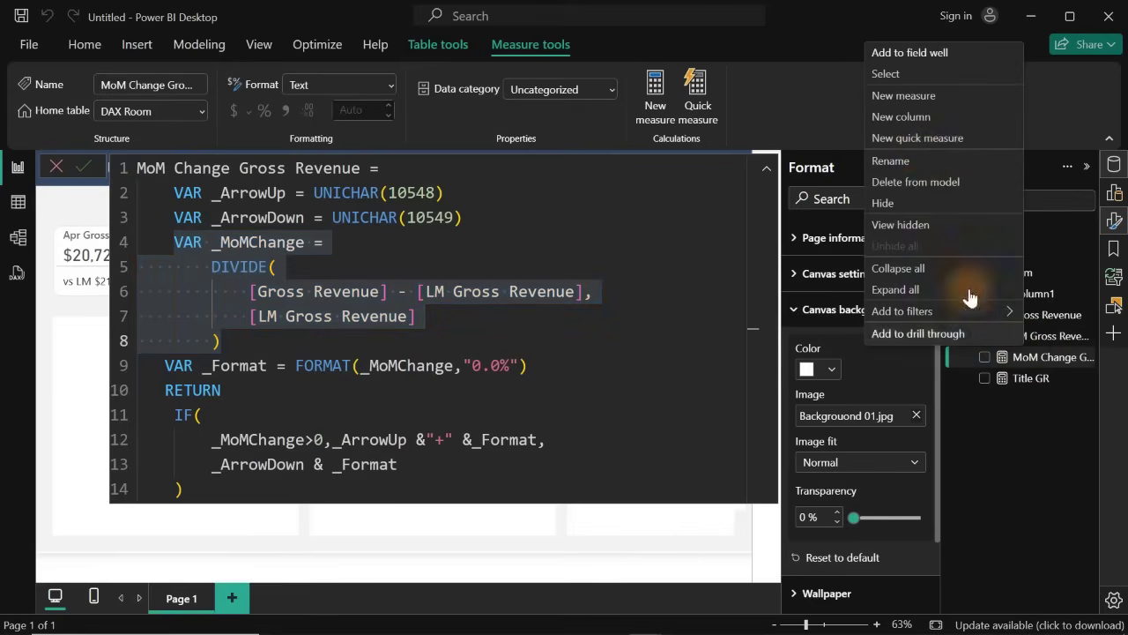
left_click(913, 97)
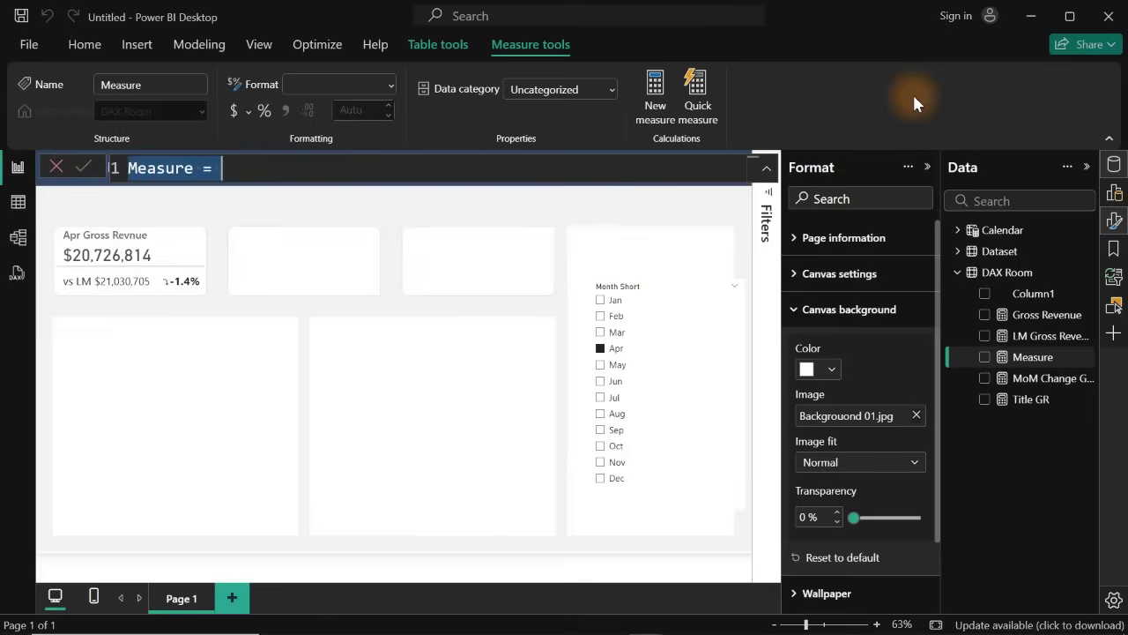
key("ctrl+v")
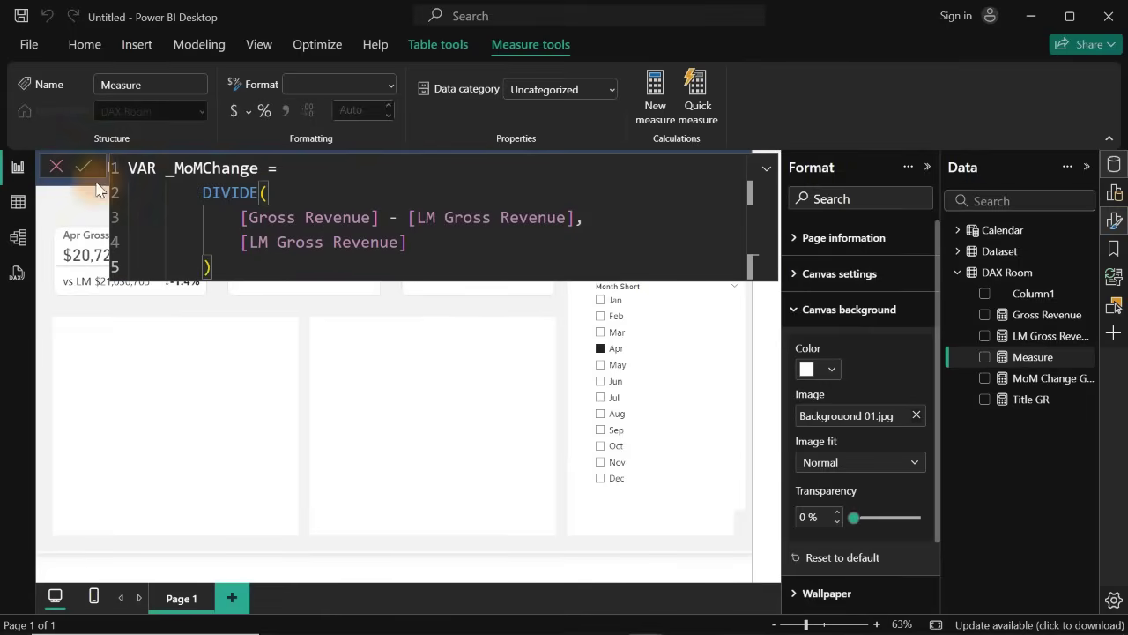
- Name the new measure by adding the line "CF Gross Rev =" above the _MoMChange variable
left_click(130, 167)
key("shift+Return")
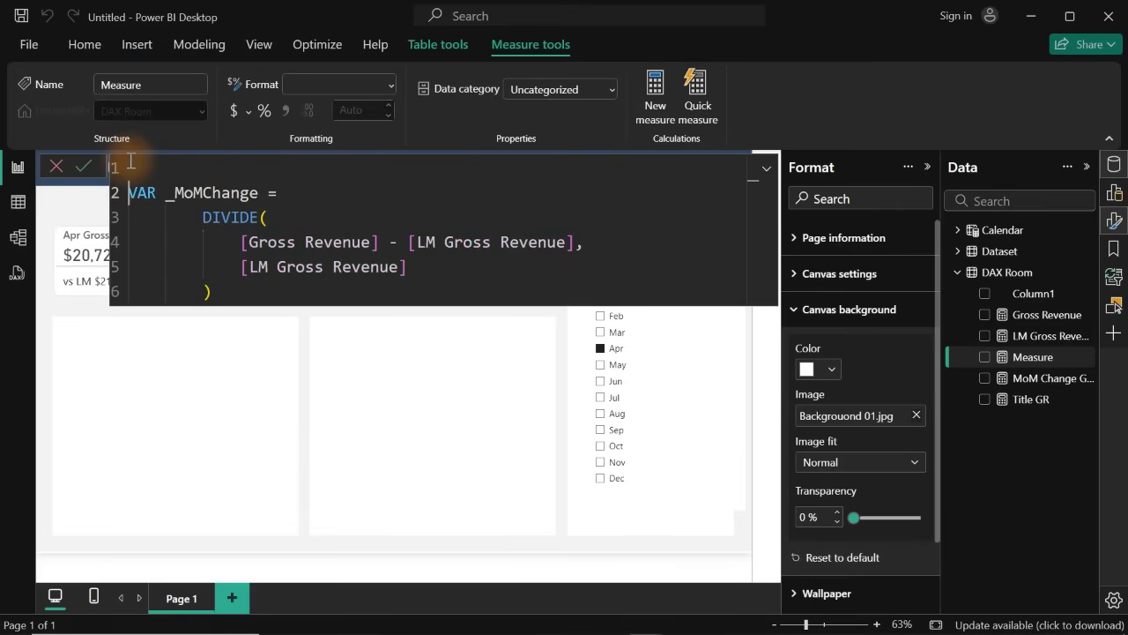
key("Up")
type("CF Gross Rev")
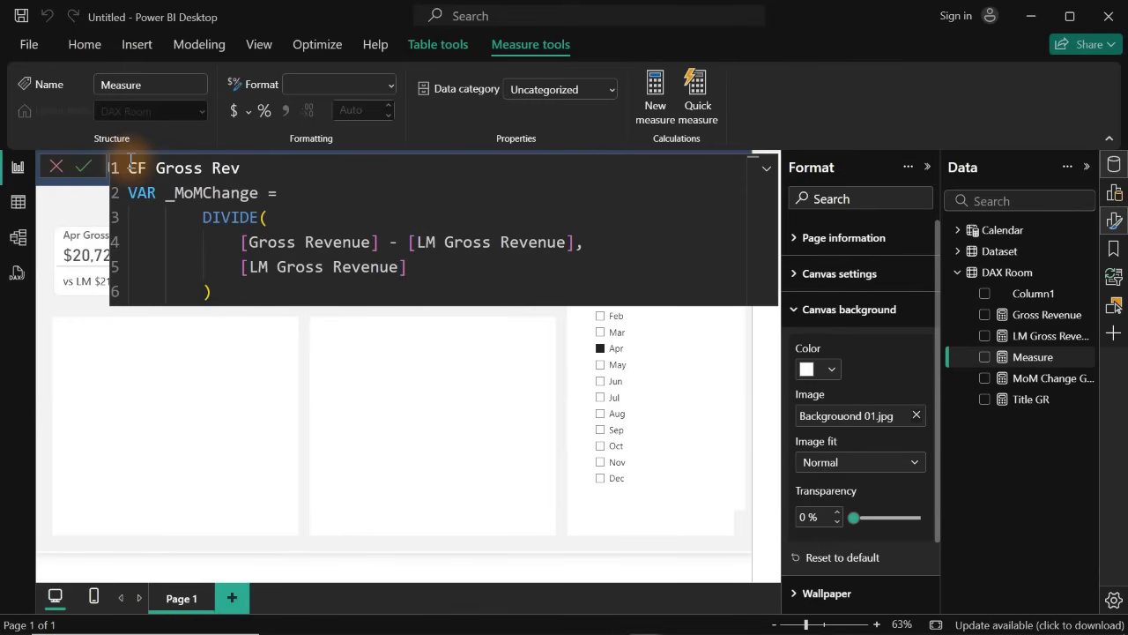
type(" =")
- Indent the _MoMChange variable block one level and add a RETURN line below it, followed by a new line
left_click(238, 299)
key("shift+Return")
key("BackSpace")
key("BackSpace")
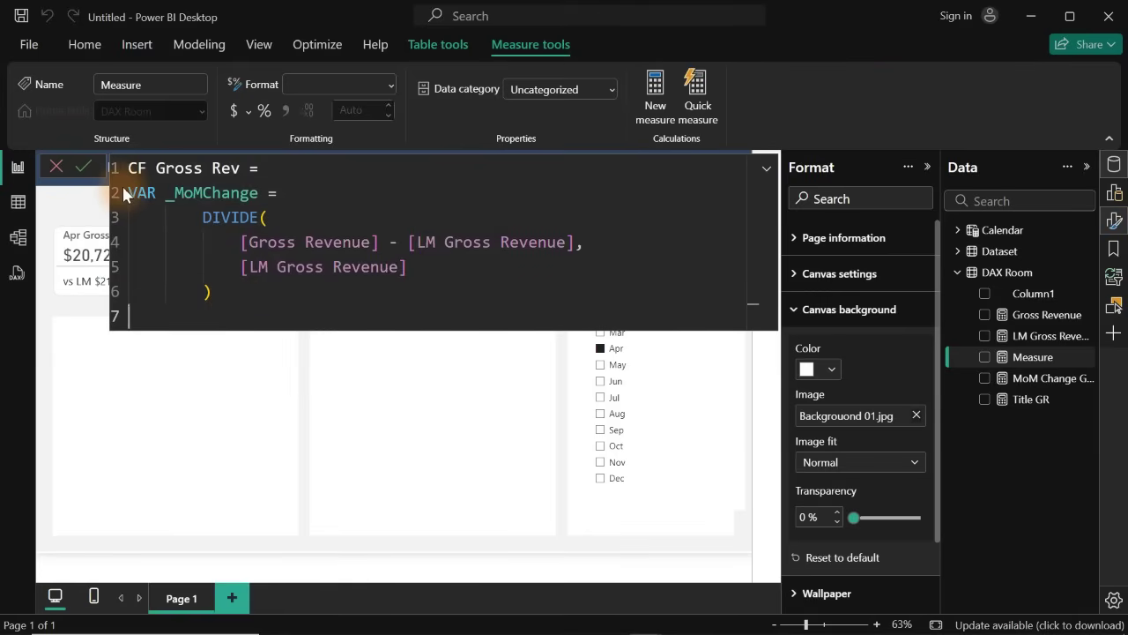
left_click_drag(127, 187, 240, 315)
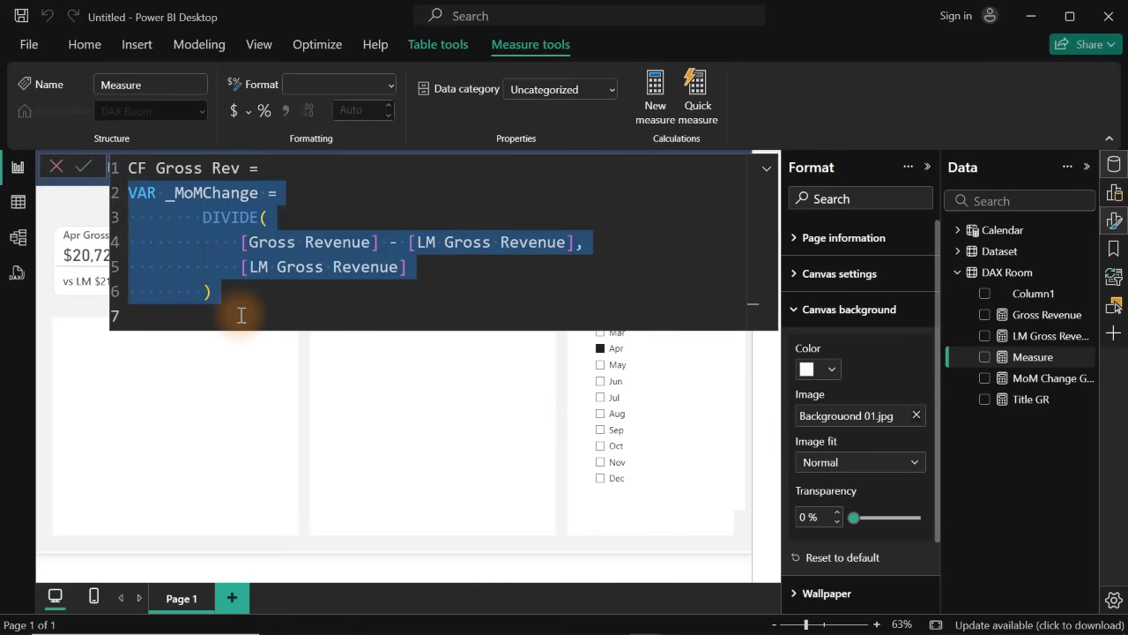
key("Tab")
left_click(261, 306)
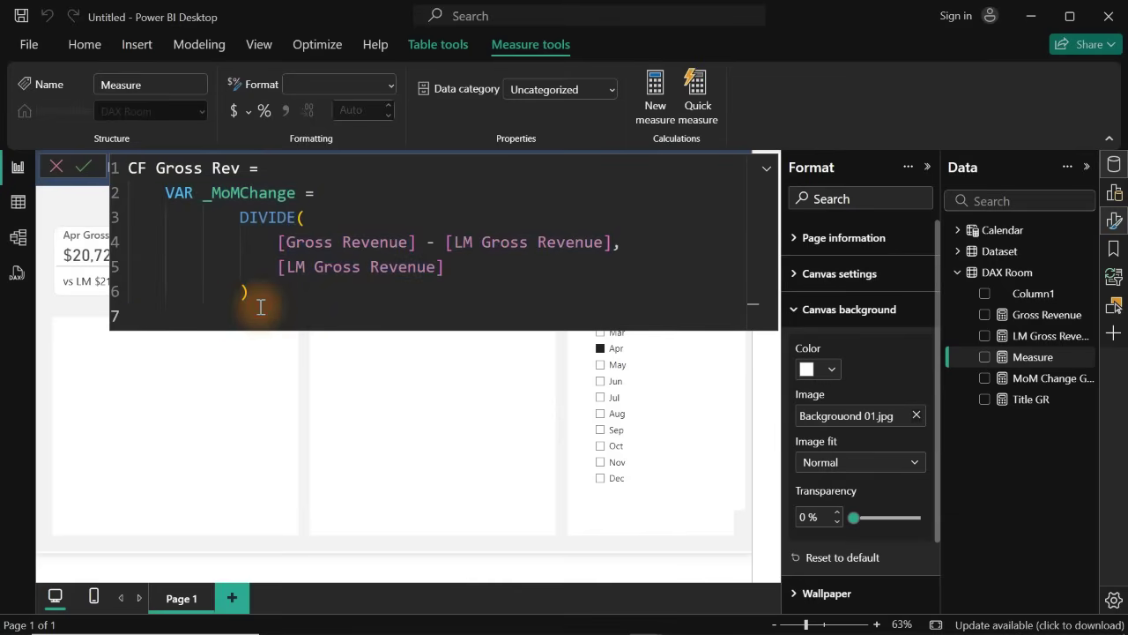
key("Tab")
type("ret")
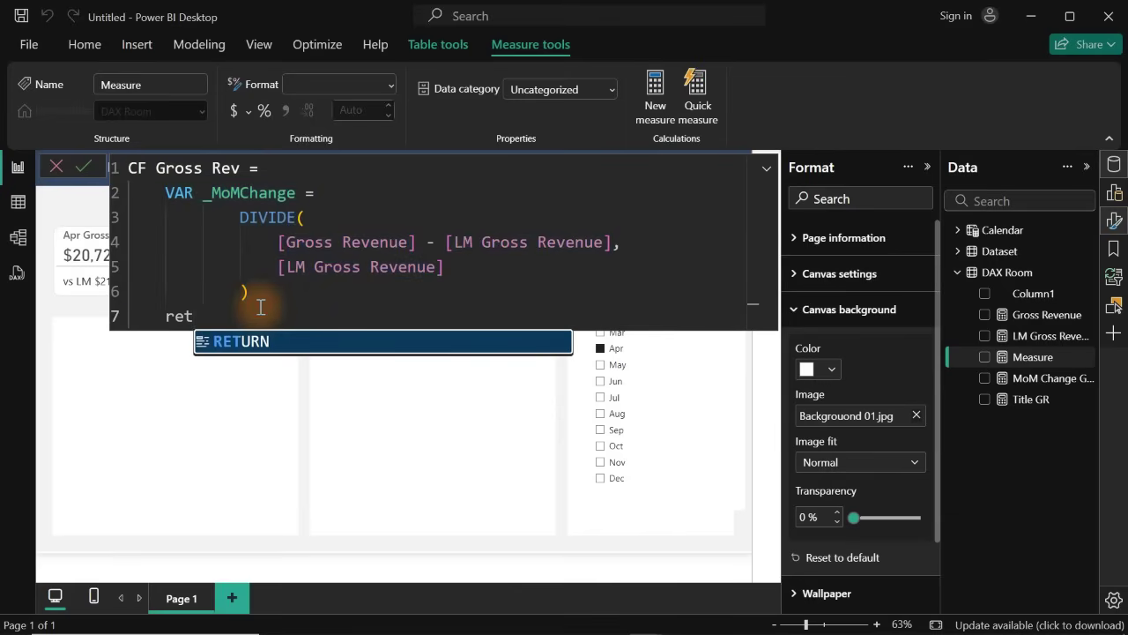
key("Tab")
key("shift+Return")
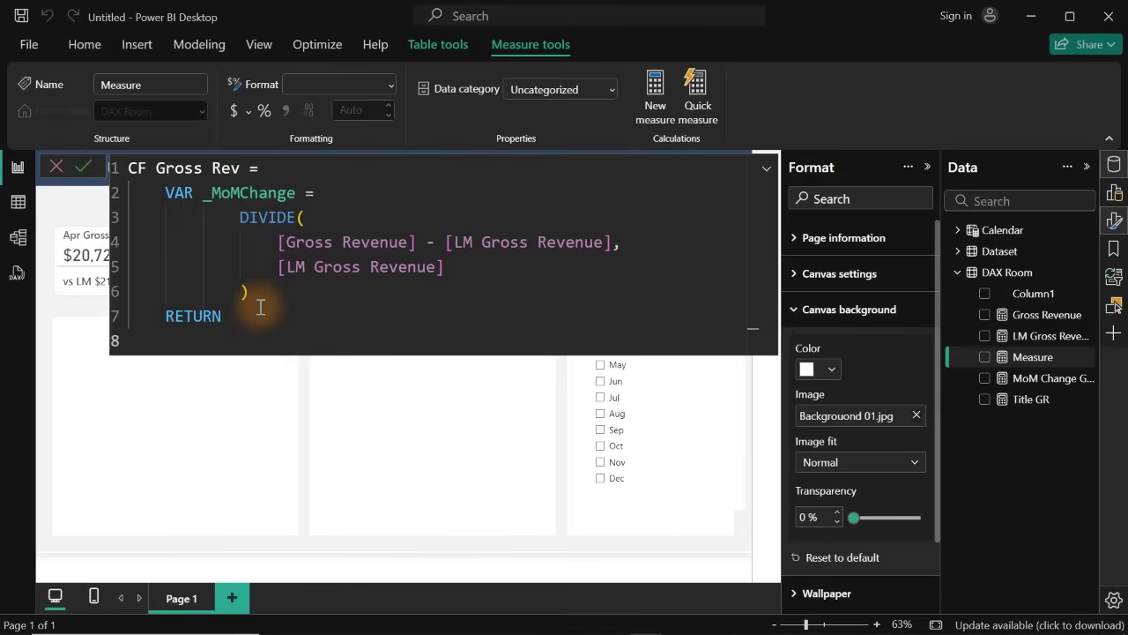
- Start an IF function under RETURN in the CF Gross Rev measure with the logical test _MoMChange>0
type("if")
key("Tab")
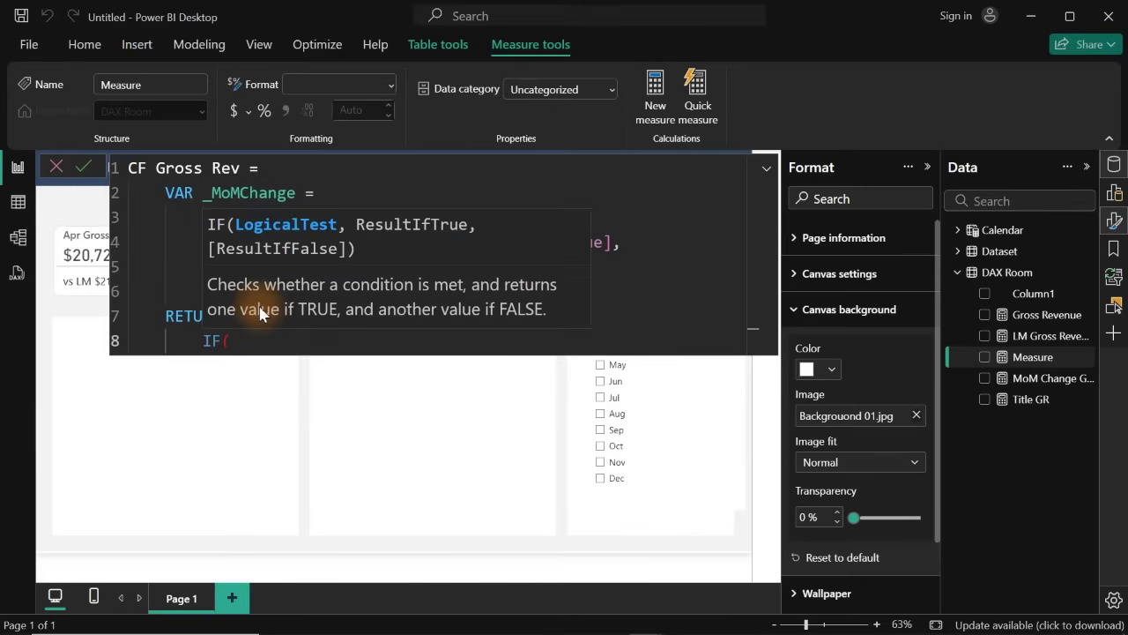
key("shift+Return")
type("_")
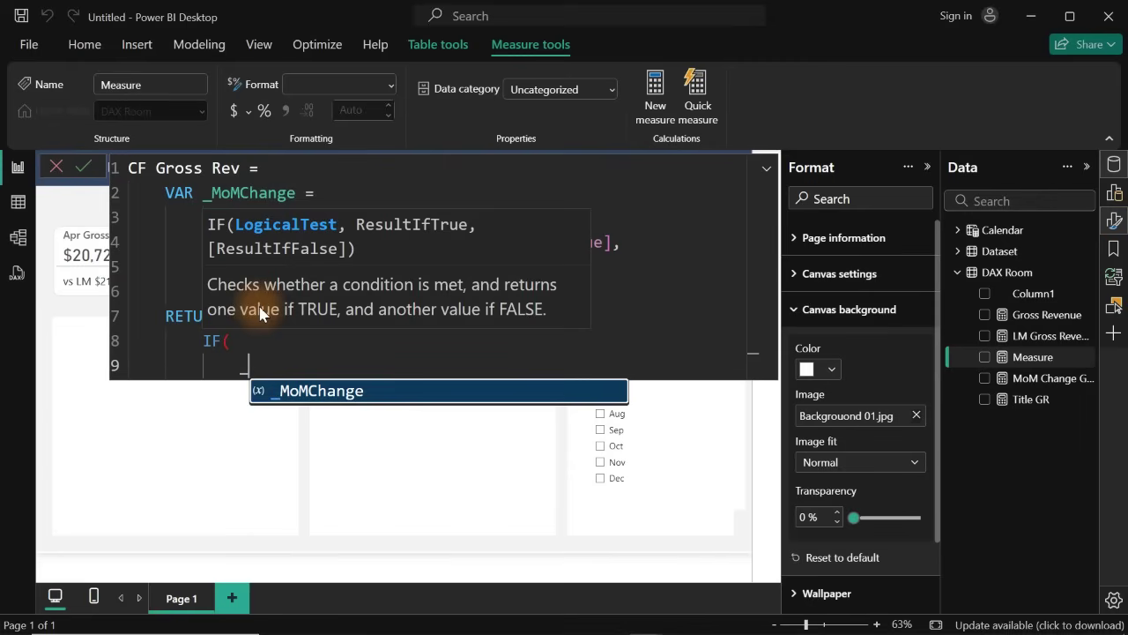
key("Tab")
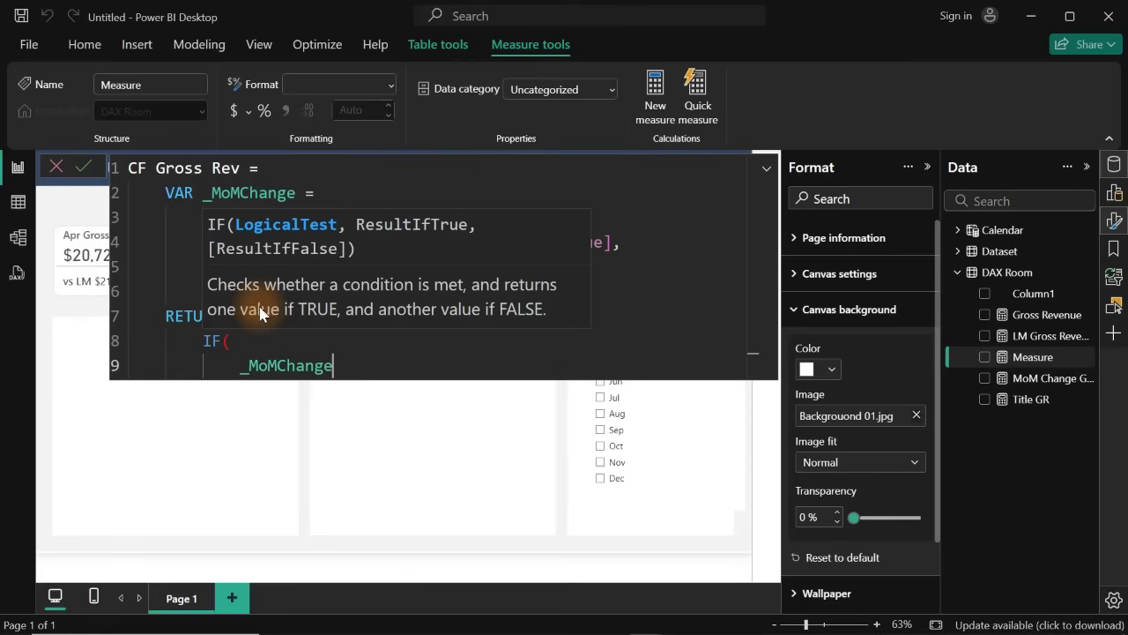
type(">,")
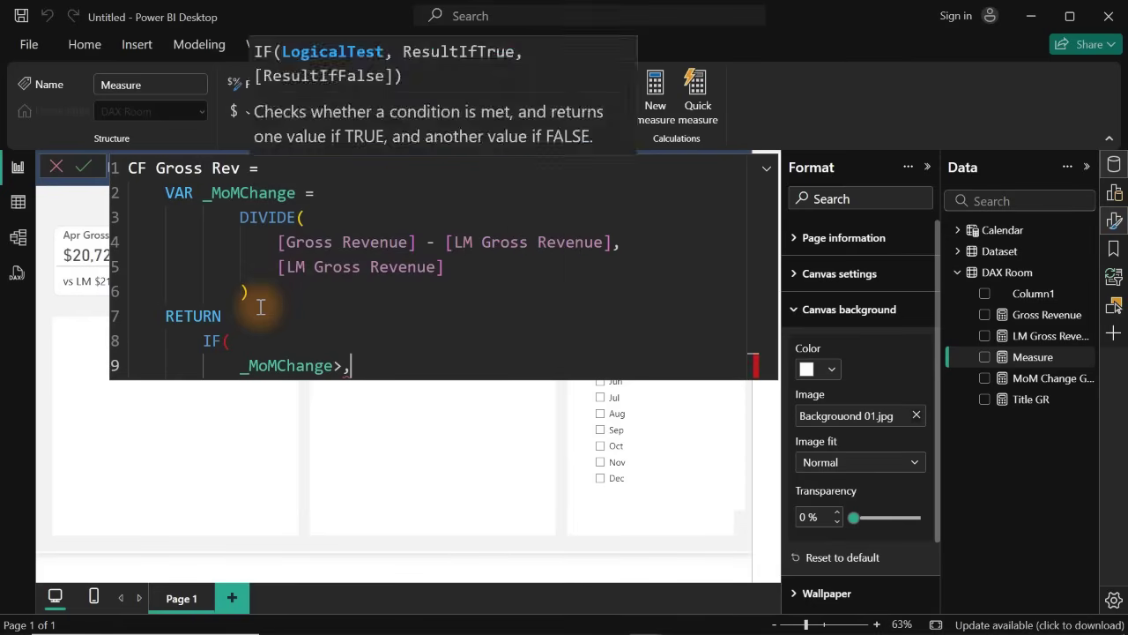
key("BackSpace")
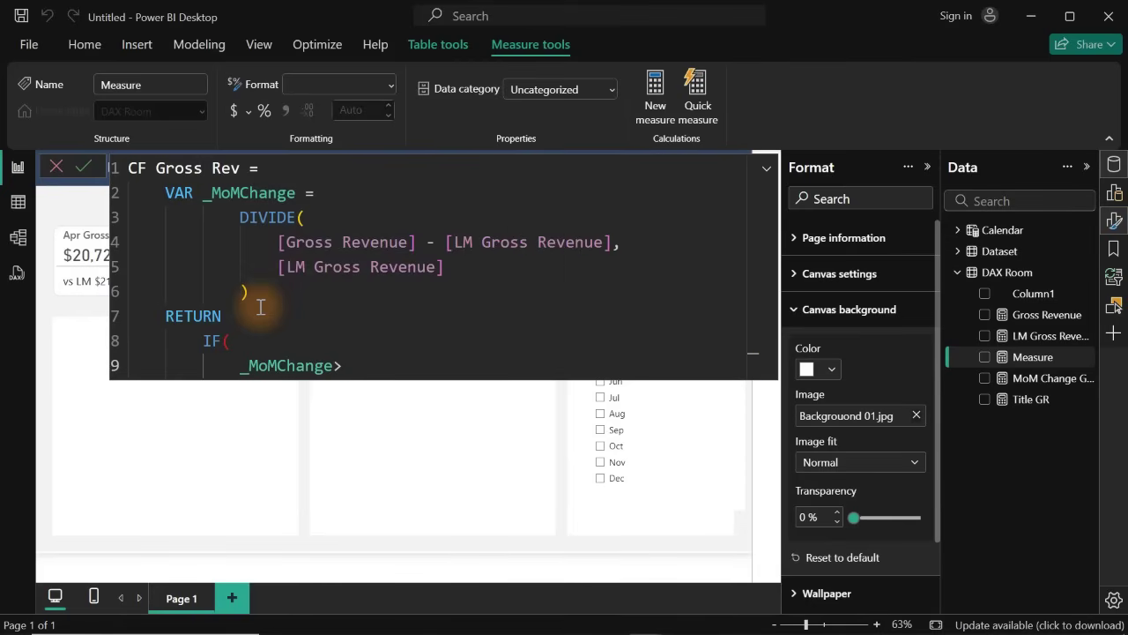
type("0")
key("shift+Return")
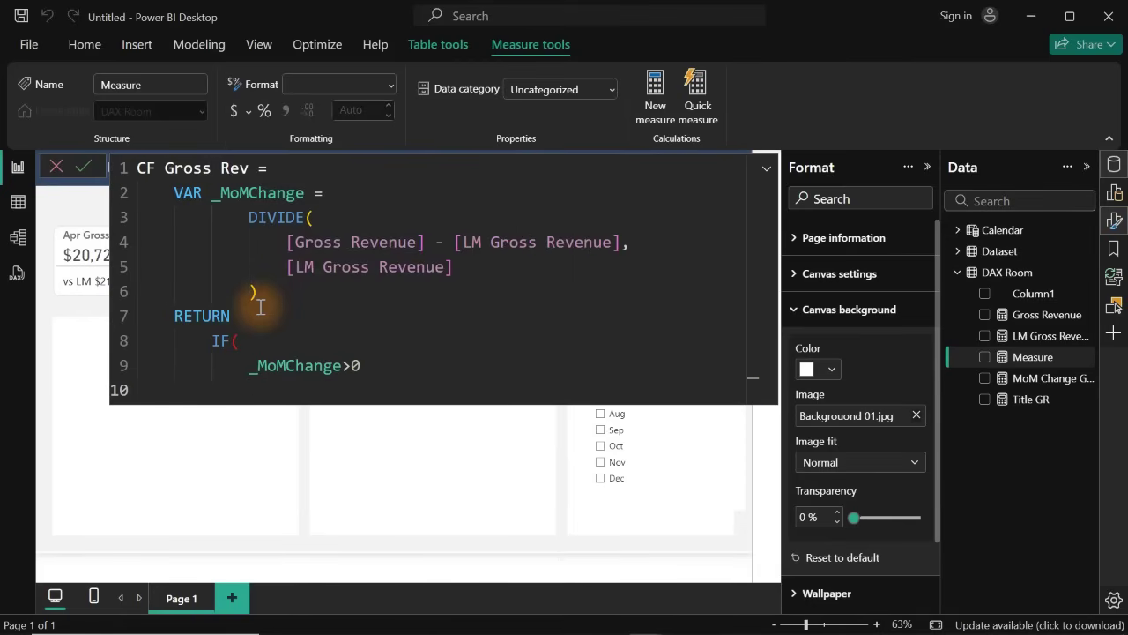
- Complete the IF function with 1 when true and 0 when false, and commit the CF Gross Rev measure
type(",1")
key("shift+Return")
type(",")
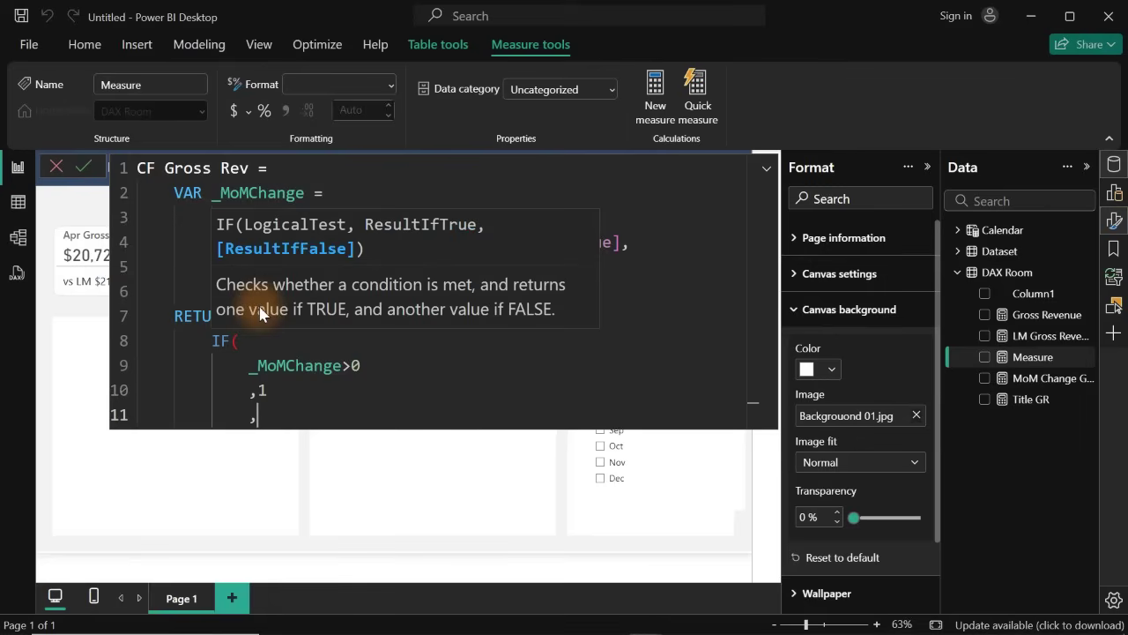
type("0")
key("shift+Return")
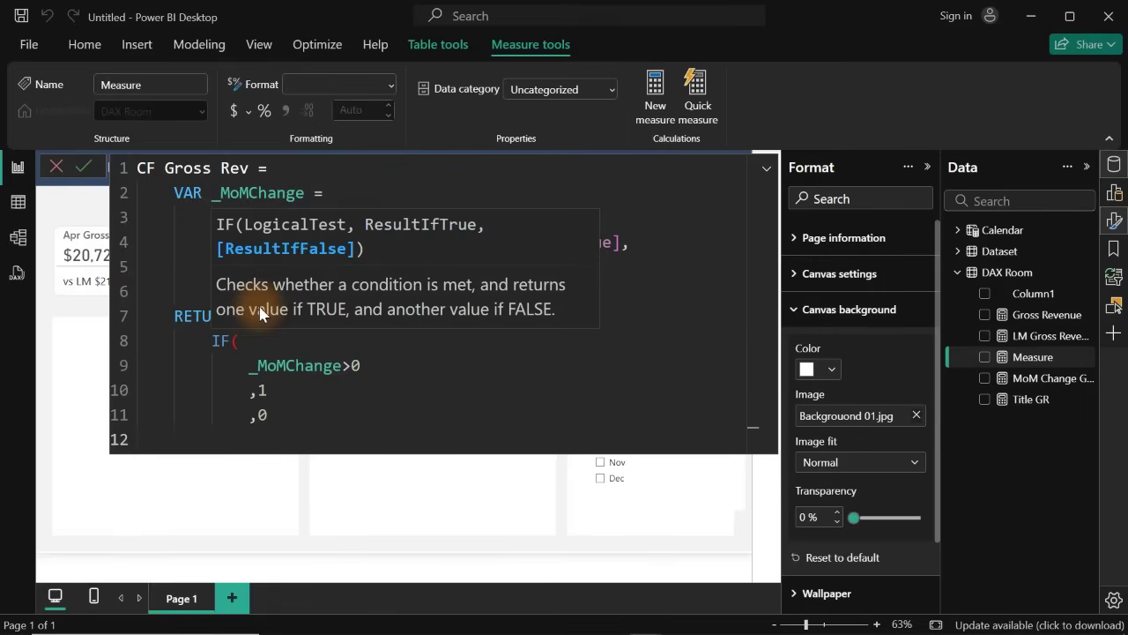
type(")")
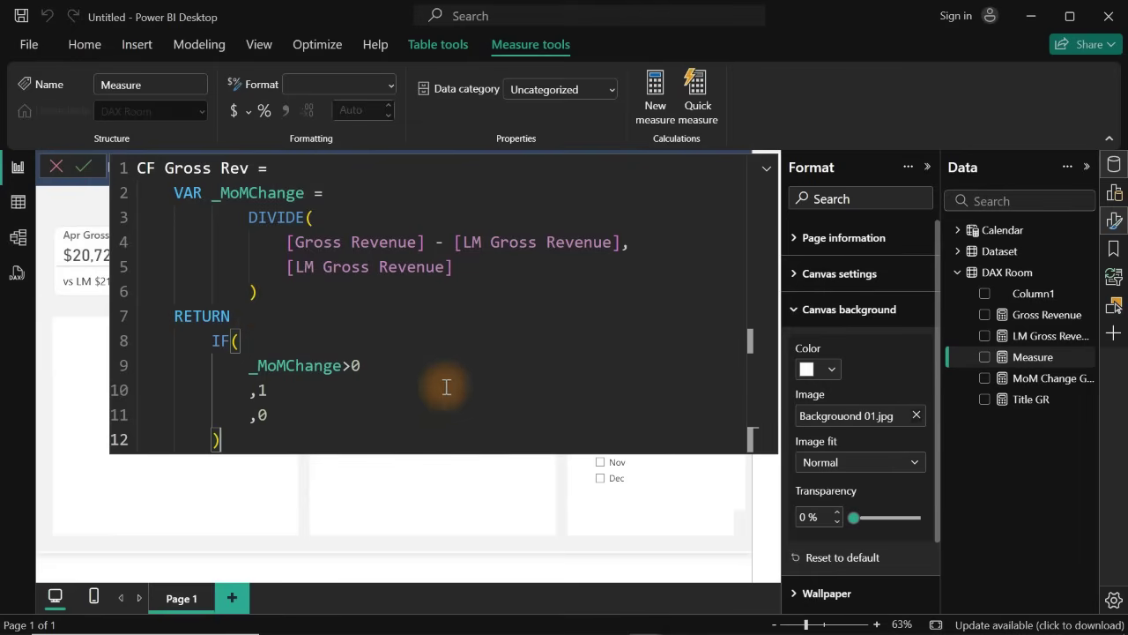
key("Return")
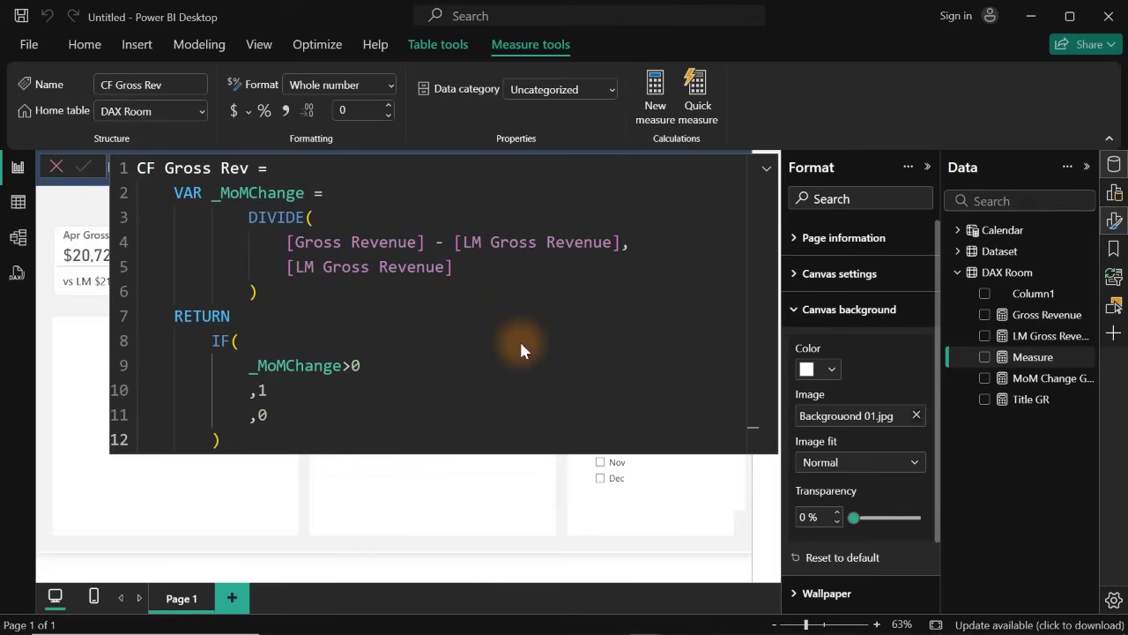
left_click(1006, 272)
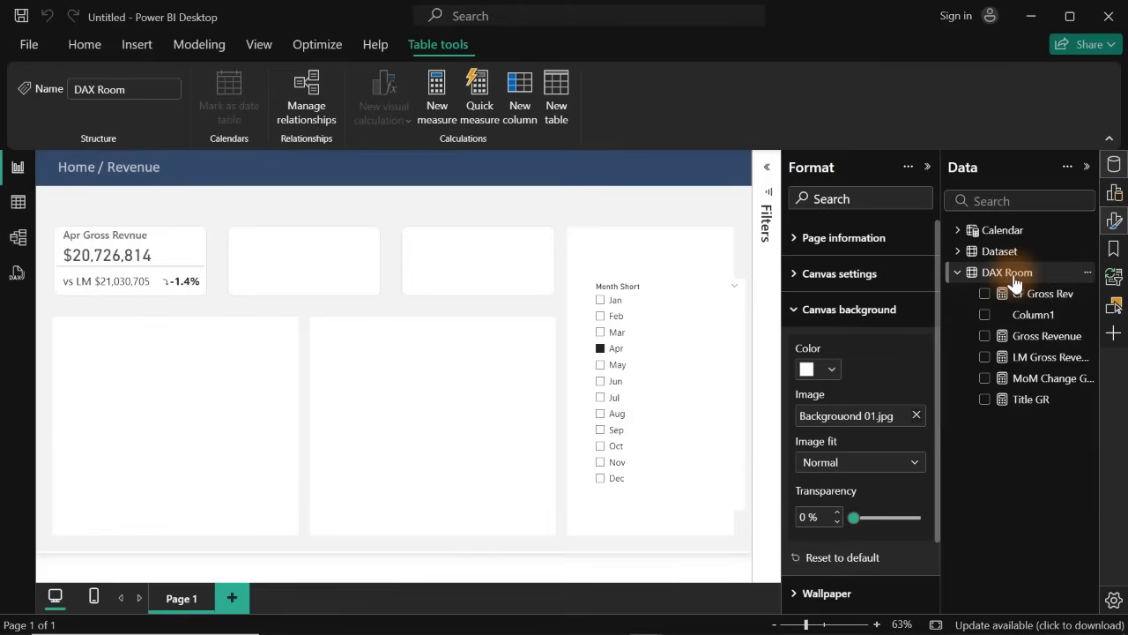
- Base the rules-driven callout value color of the MoM Change card on the CF Gross Rev measure
left_click(181, 289)
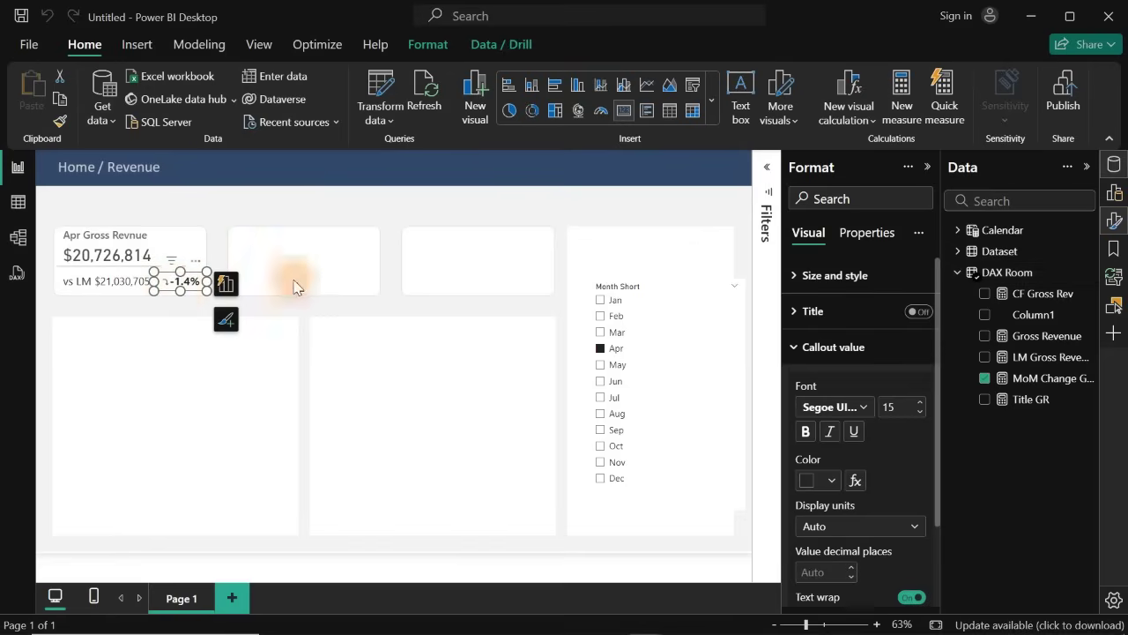
left_click(855, 481)
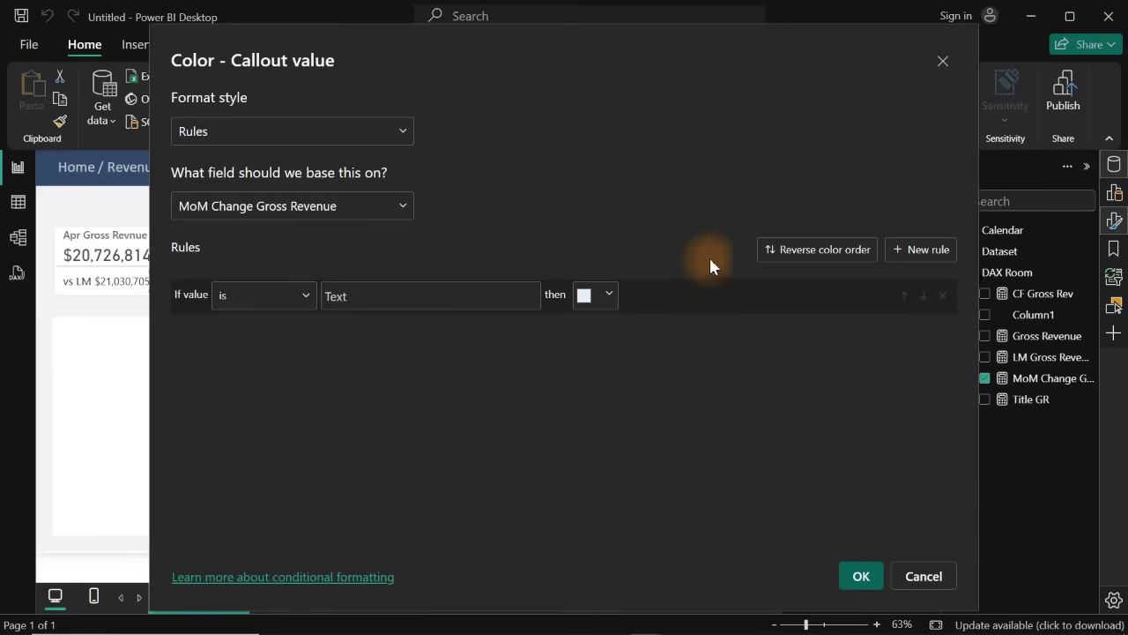
left_click(335, 208)
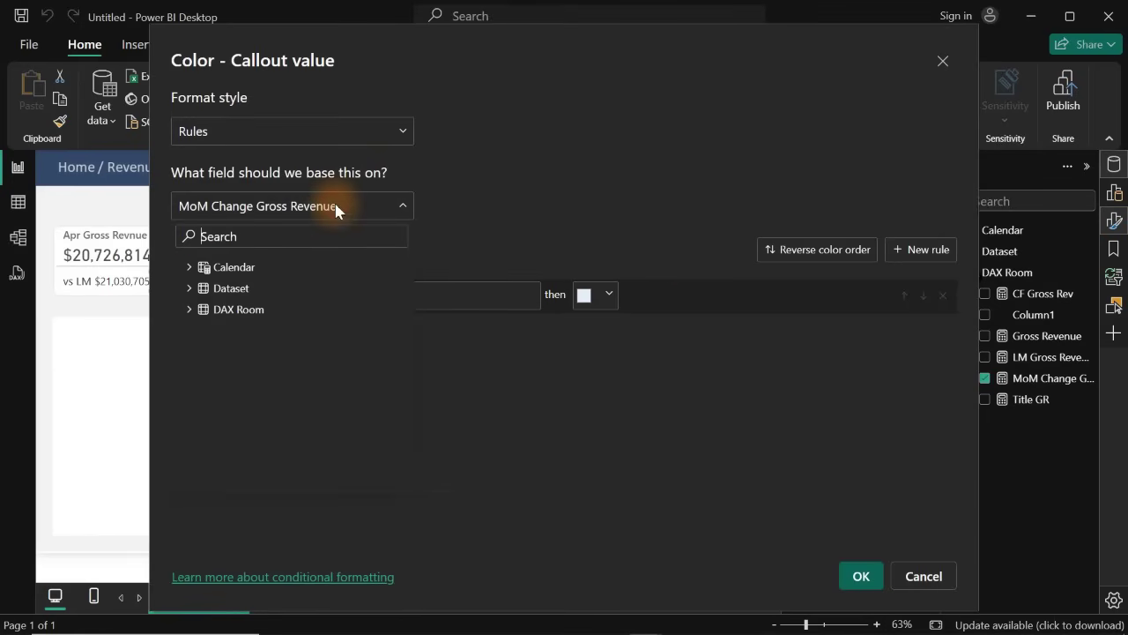
left_click(186, 309)
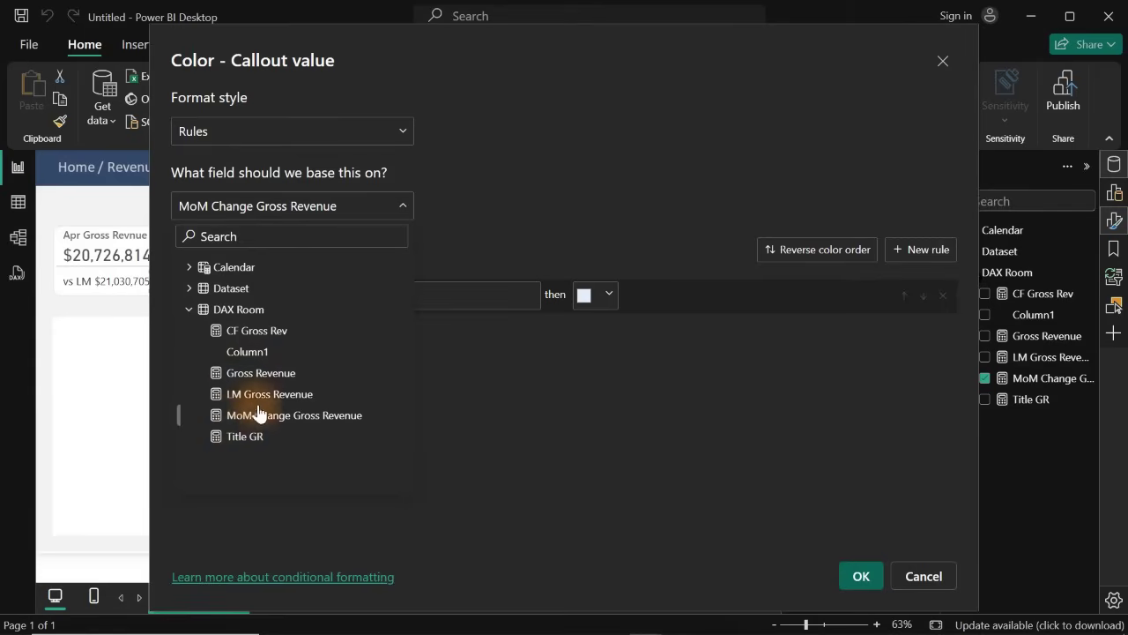
left_click(248, 331)
- Add a second color rule and set the two conditions to equal 1 and equal 0
left_click(920, 249)
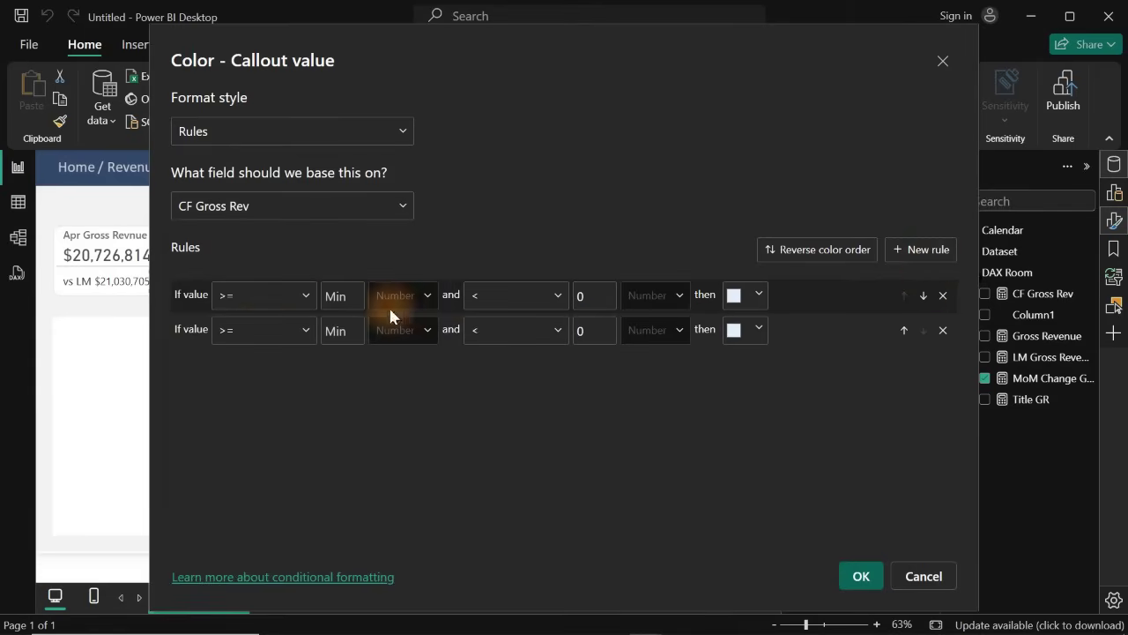
left_click(265, 302)
left_click(270, 382)
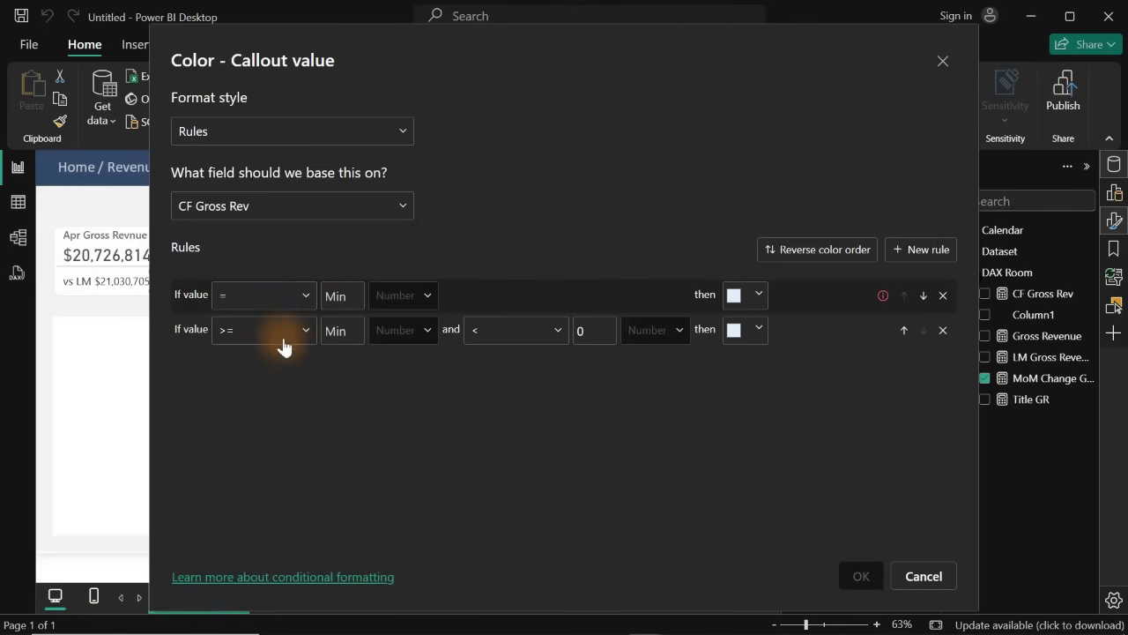
left_click(283, 328)
left_click(274, 416)
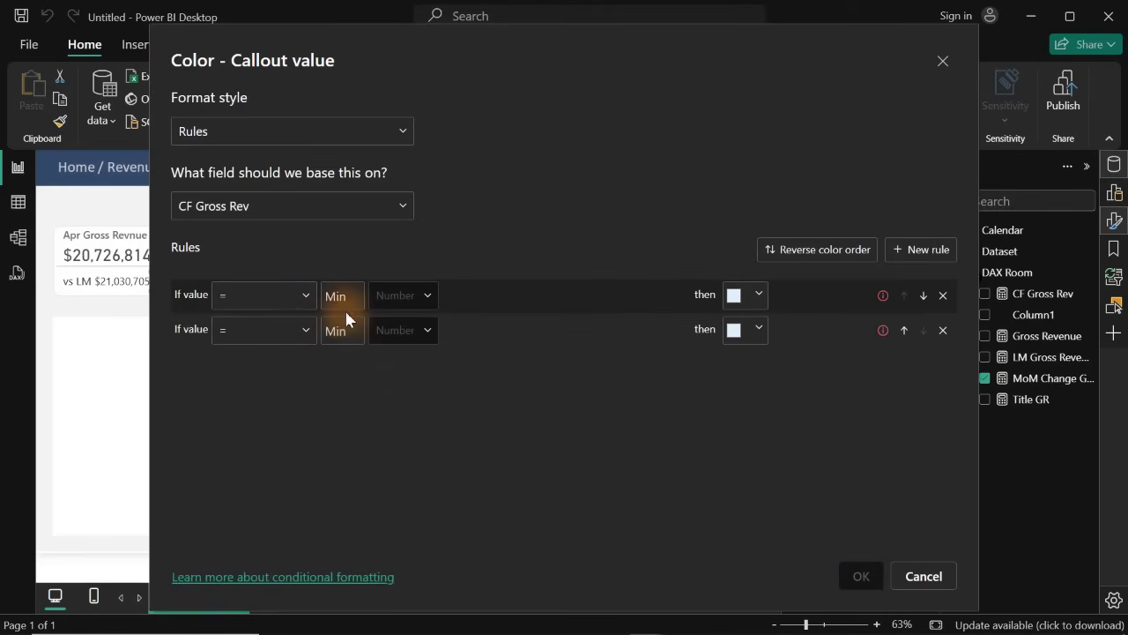
type("1")
left_click(344, 334)
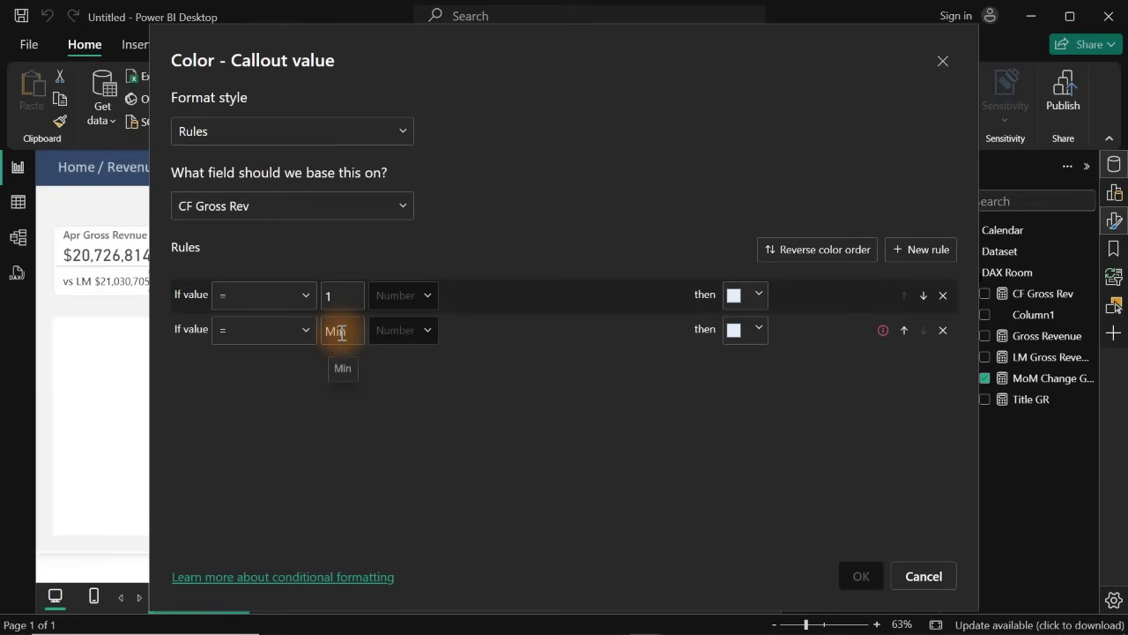
type("0")
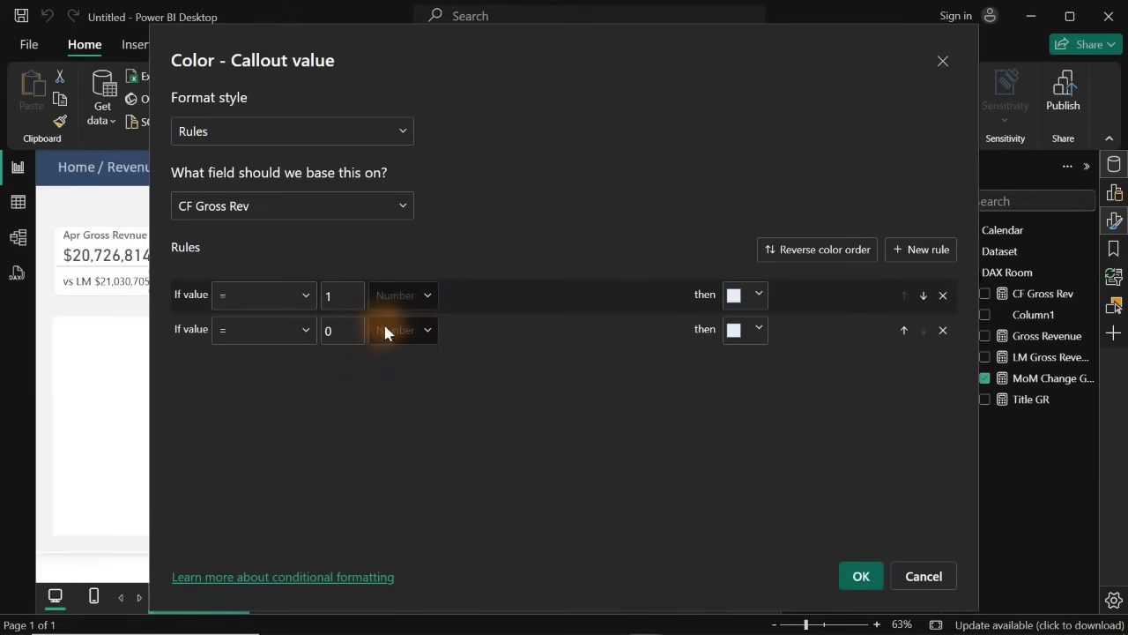
- Give the rule for value 1 a custom green color, #03B945
left_click(755, 297)
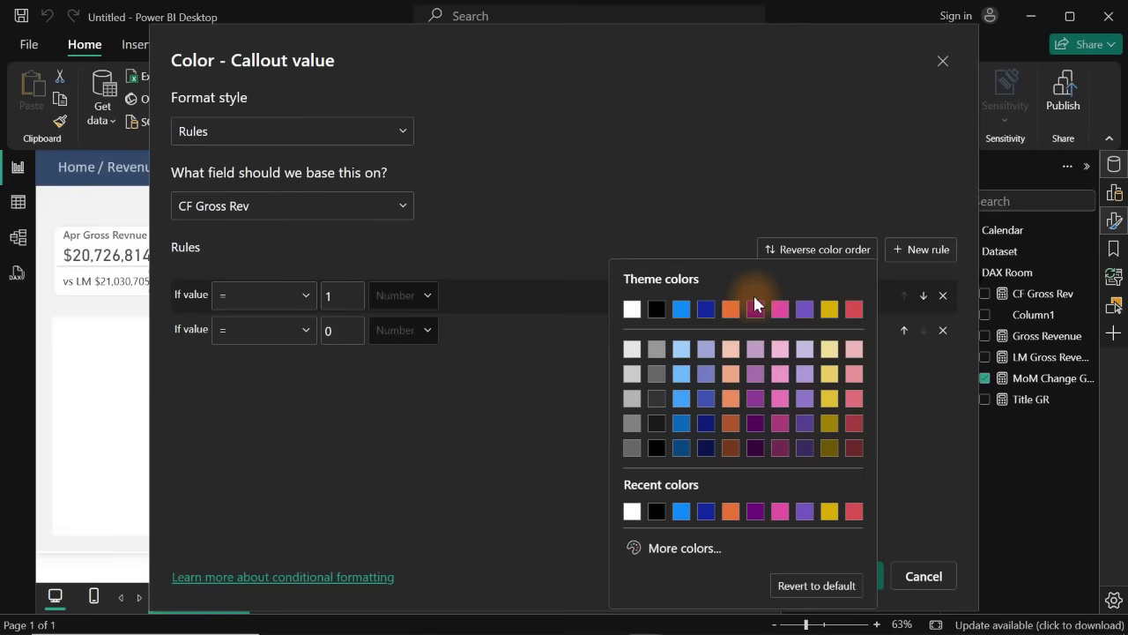
left_click(706, 546)
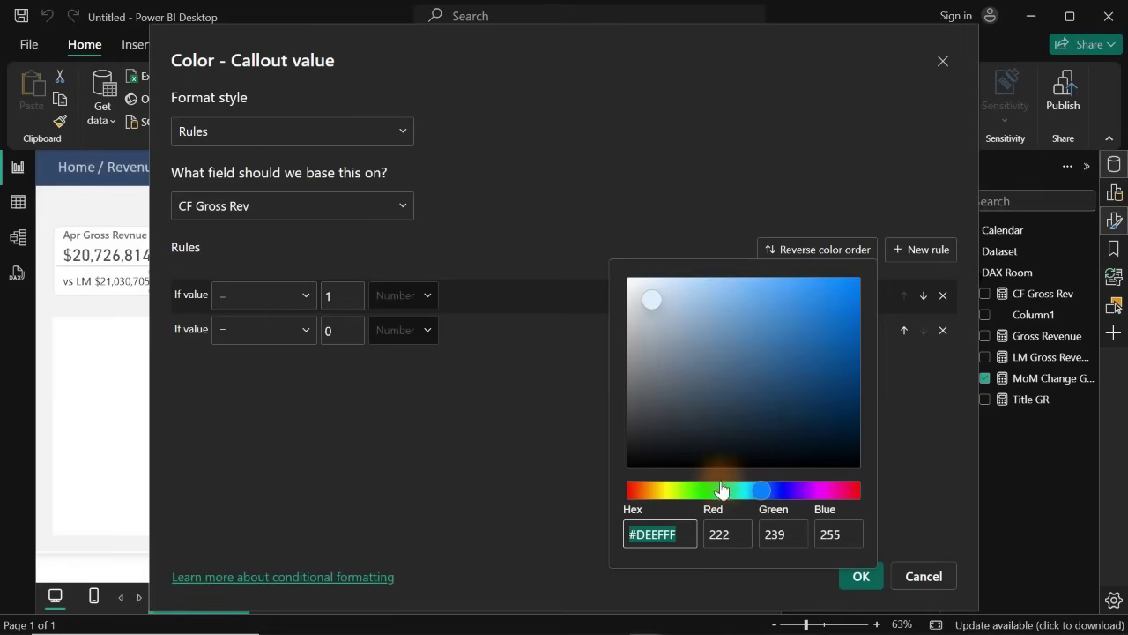
left_click_drag(723, 491, 719, 496)
left_click(856, 375)
left_click_drag(861, 379, 856, 335)
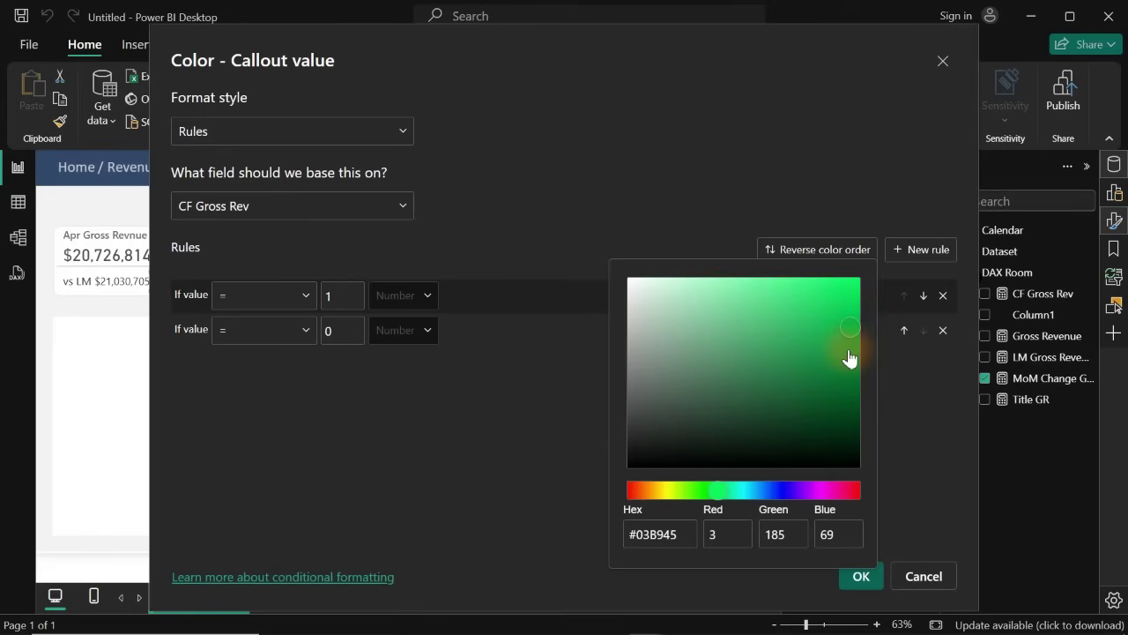
left_click(492, 385)
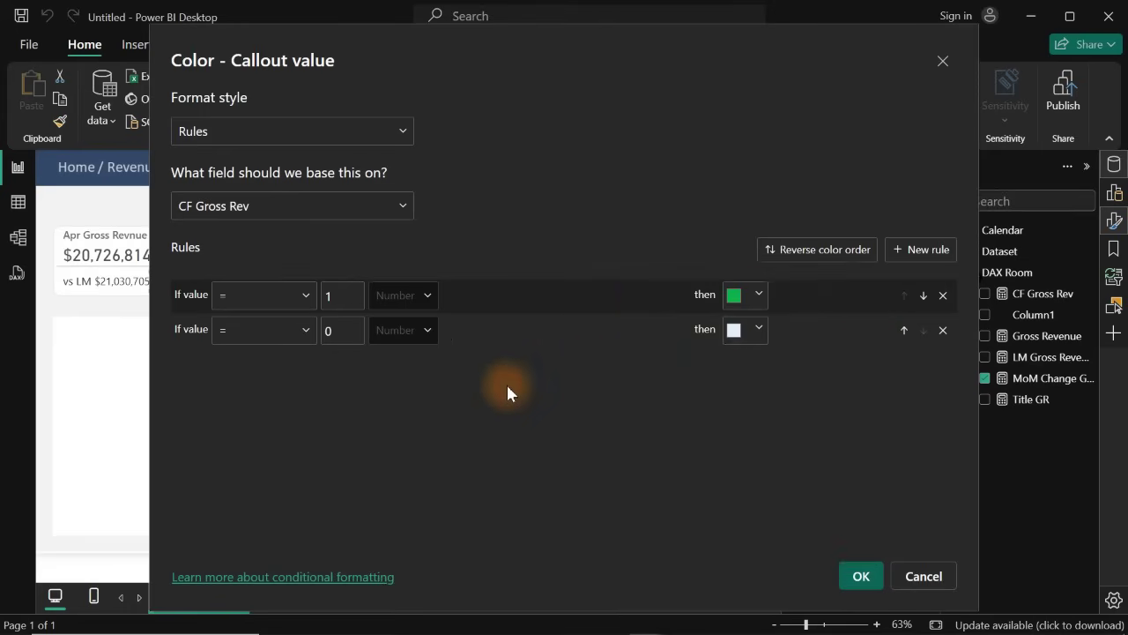
- Color the rule for value 0 with the red theme color and open its custom color settings
left_click(737, 331)
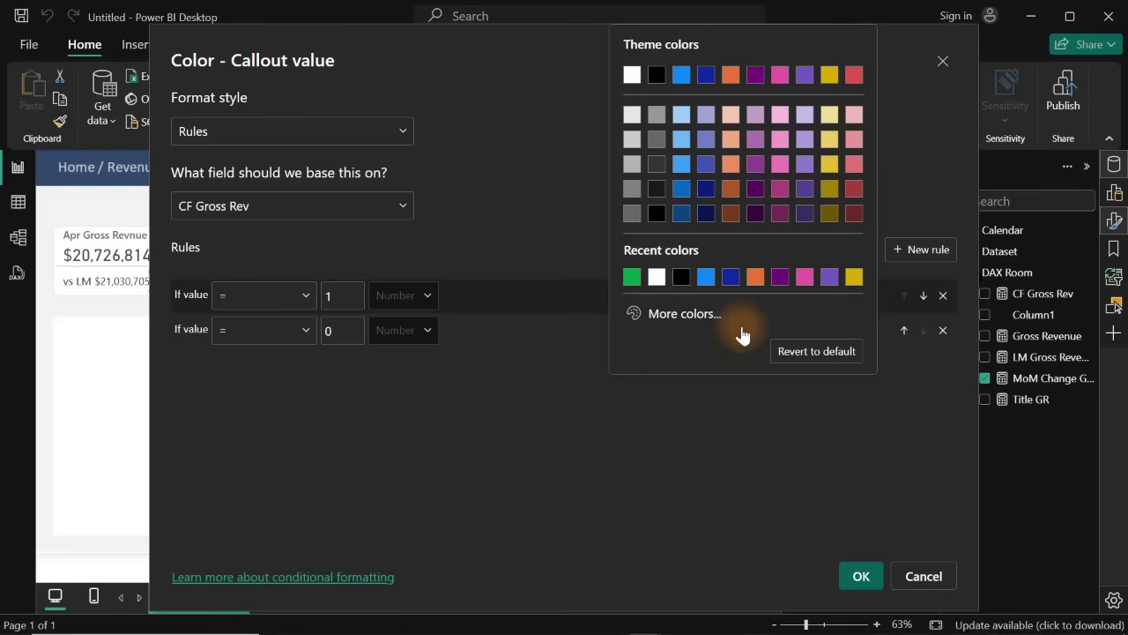
left_click(852, 75)
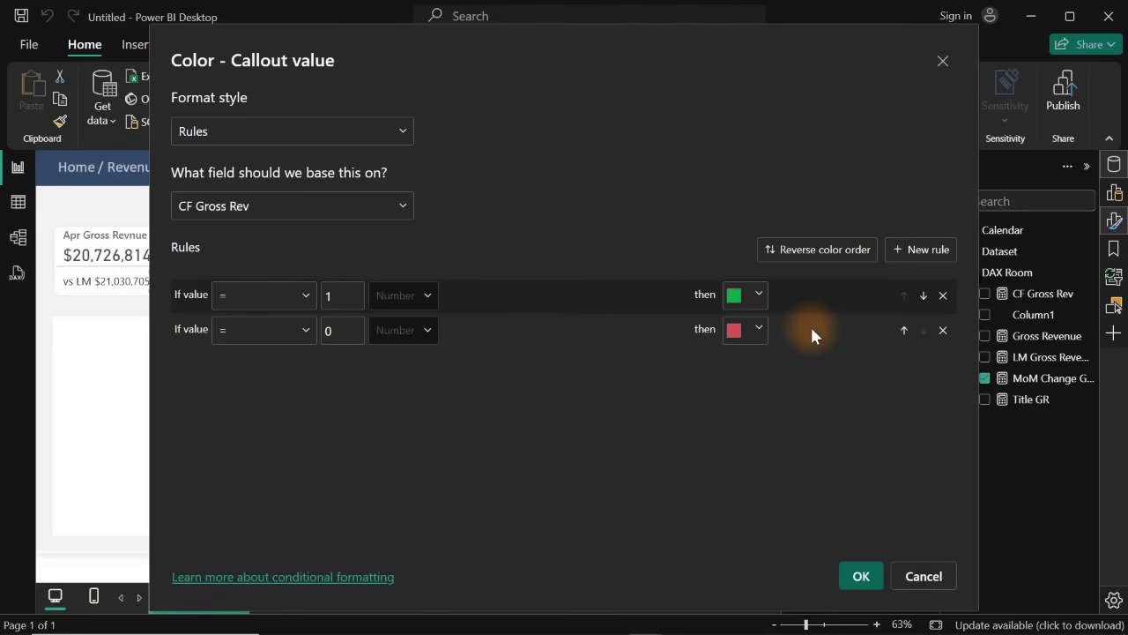
left_click(757, 329)
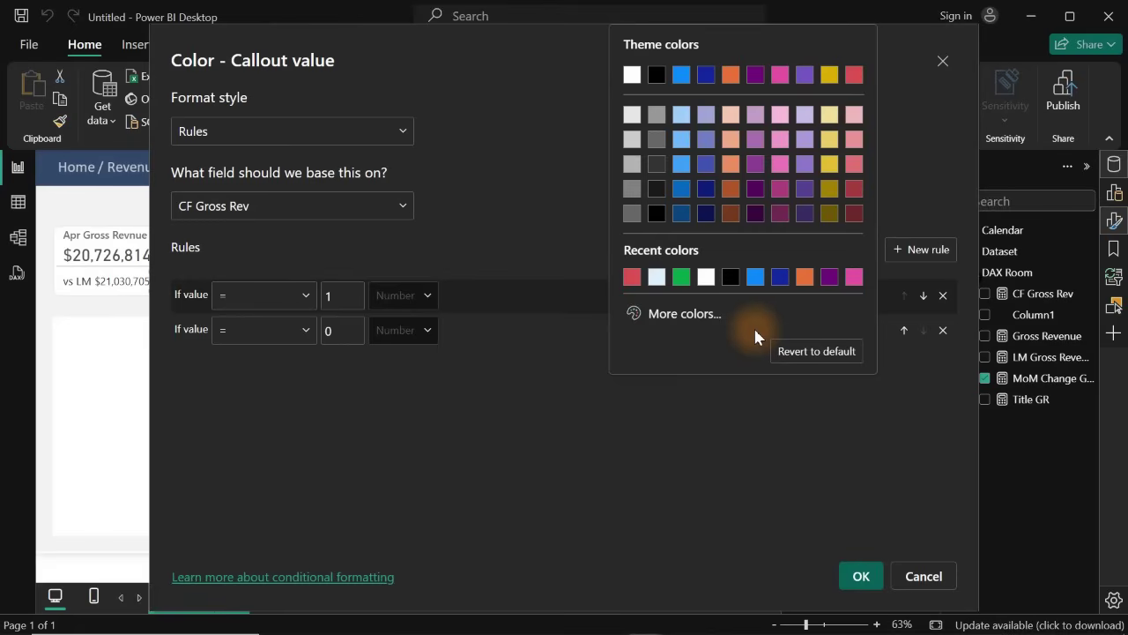
left_click(657, 313)
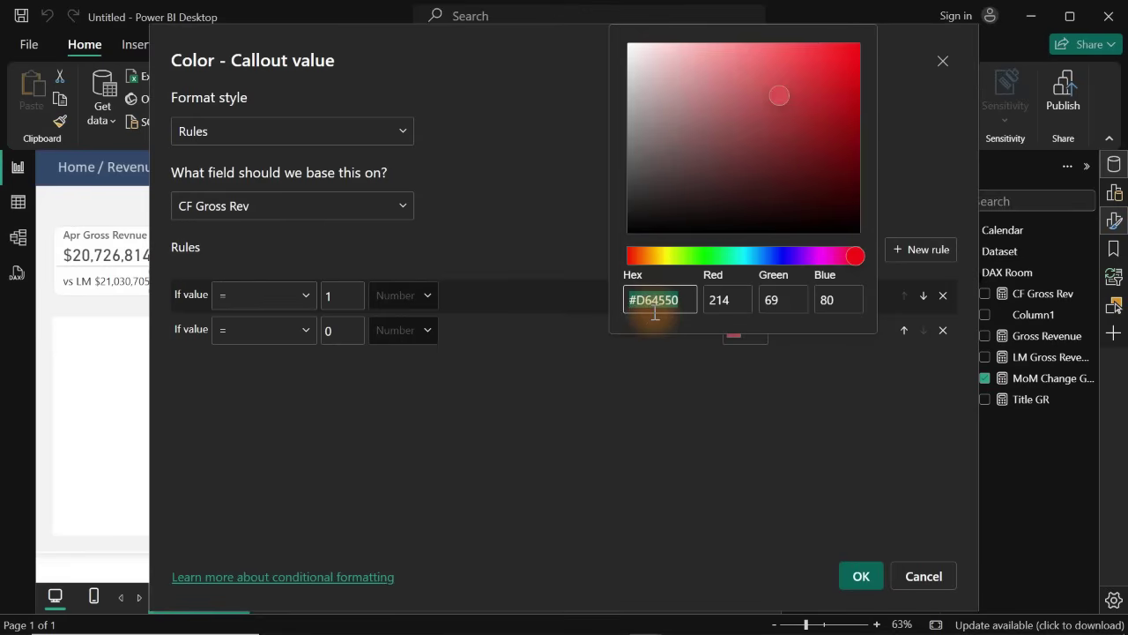
left_click(790, 419)
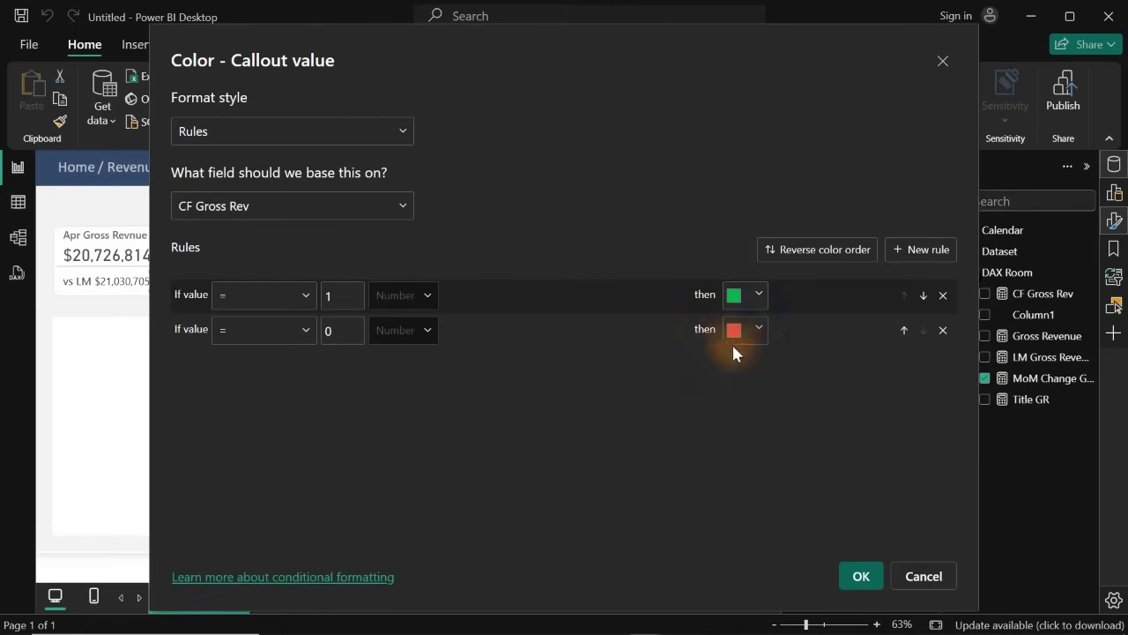
- Give the rule for value 0 a custom darker red, #C41C29, and apply the conditional formatting to the card
left_click(758, 331)
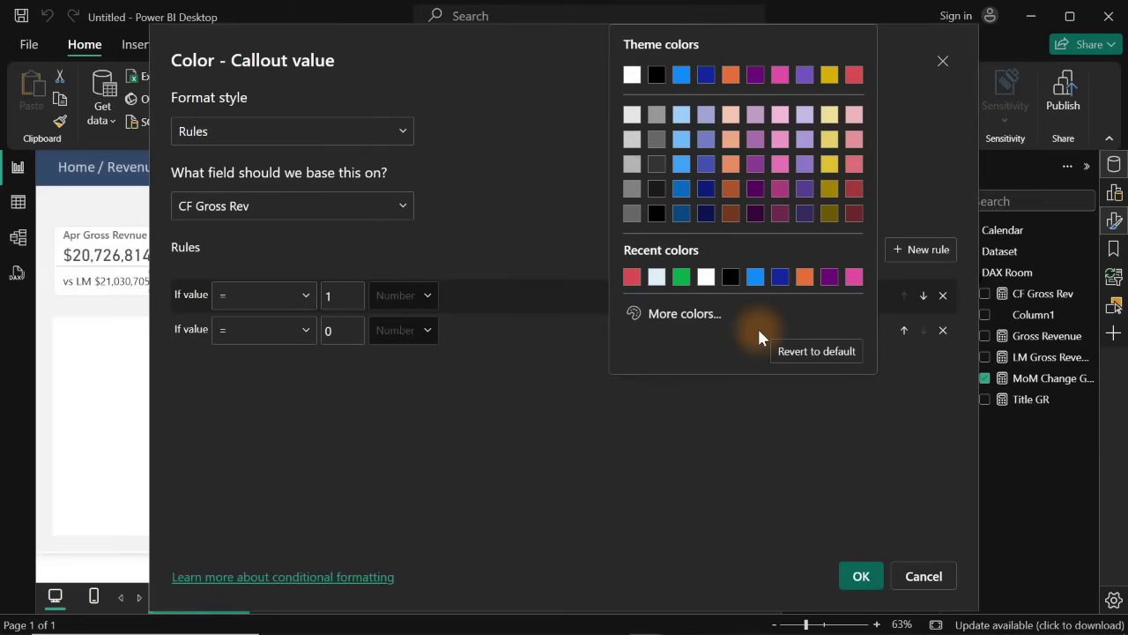
left_click(701, 321)
left_click(820, 85)
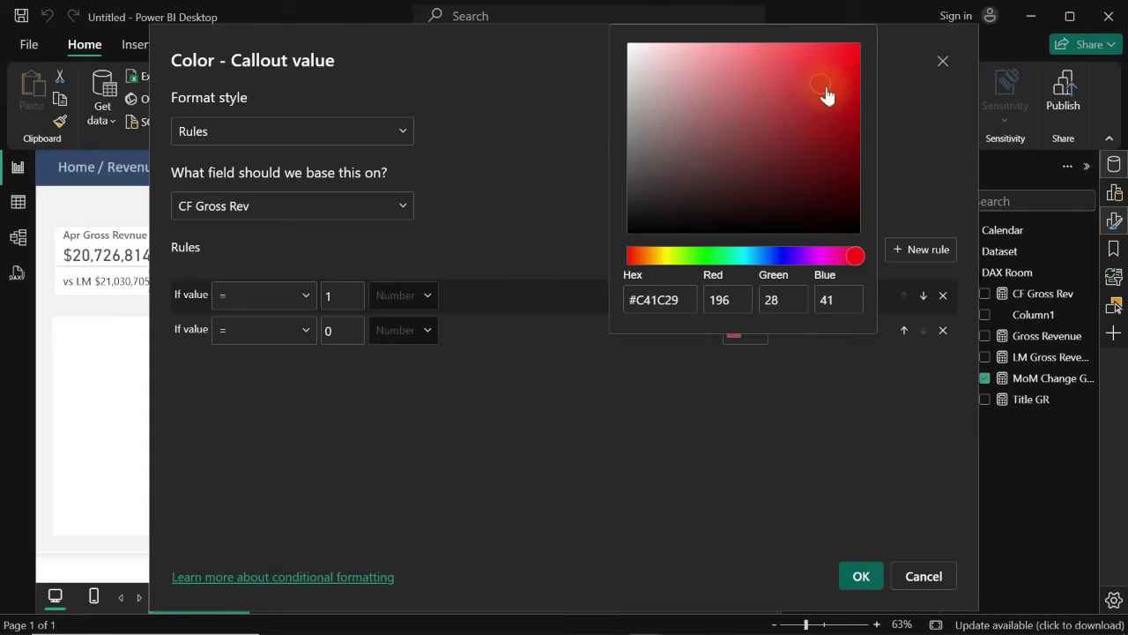
left_click(873, 393)
left_click(861, 577)
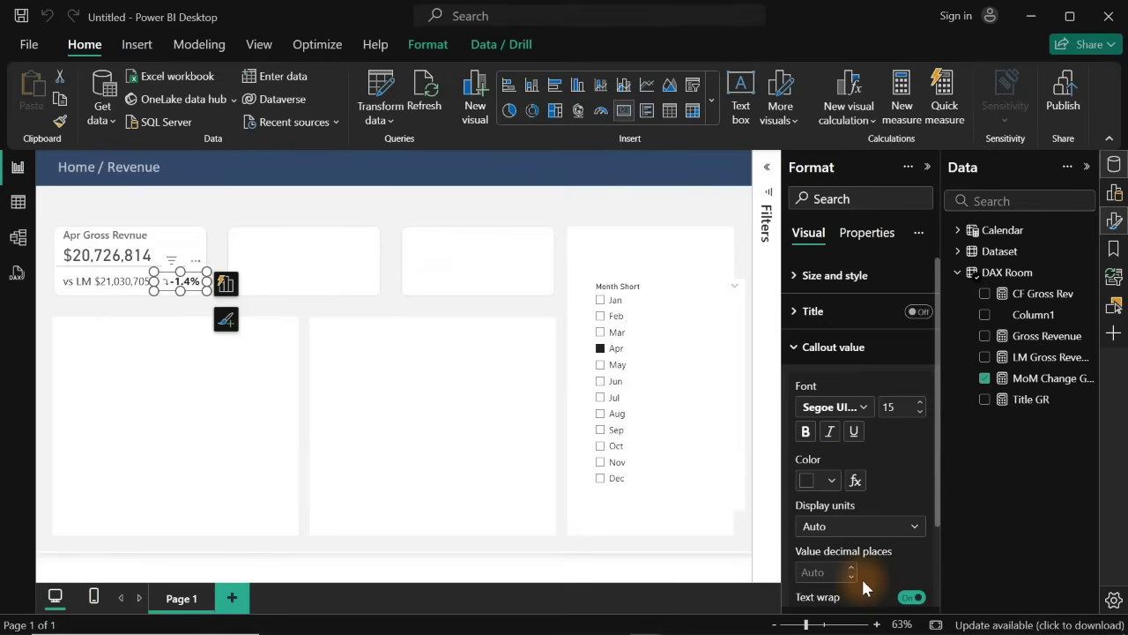
left_click(407, 196)
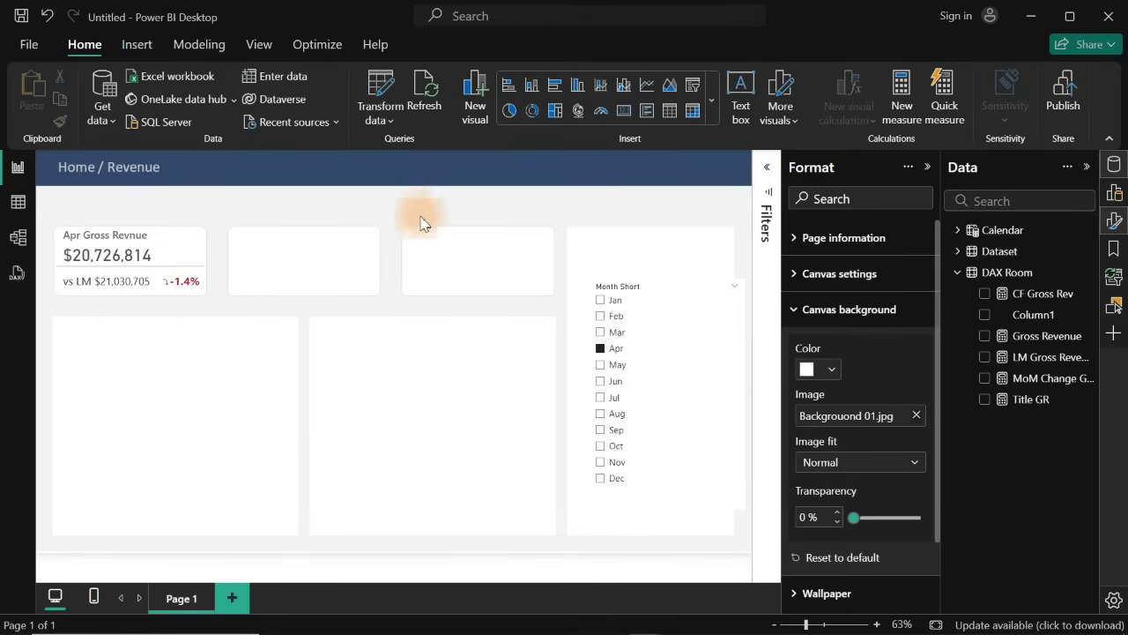
- Filter the report by Jul, Aug and Oct in turn to check the MoM Change card's color
left_click(616, 394)
left_click(617, 416)
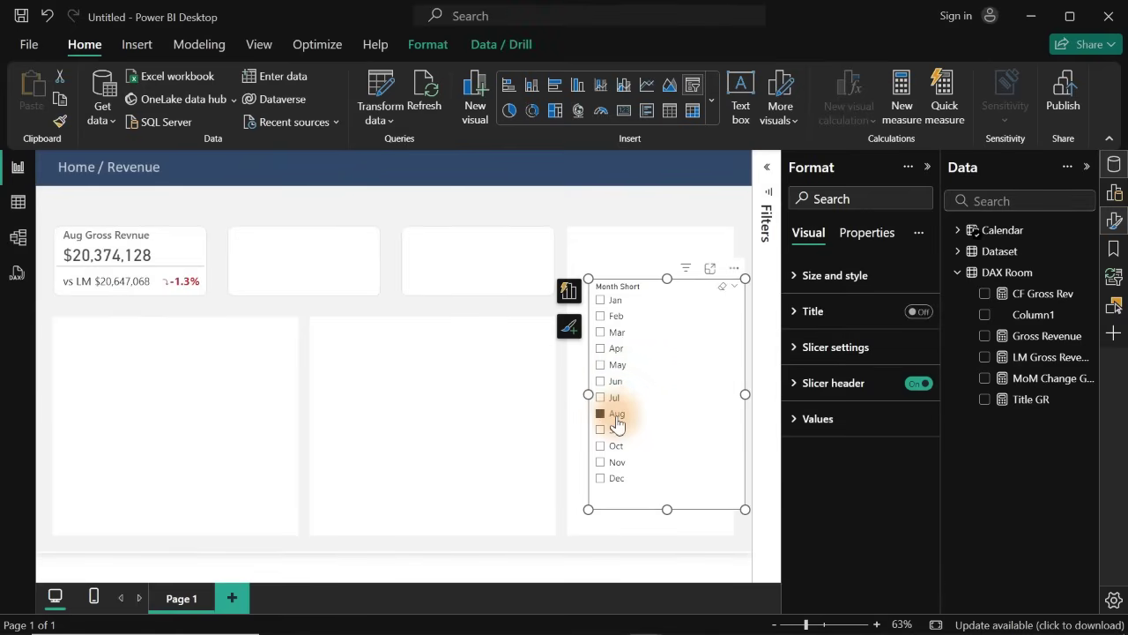
left_click(617, 447)
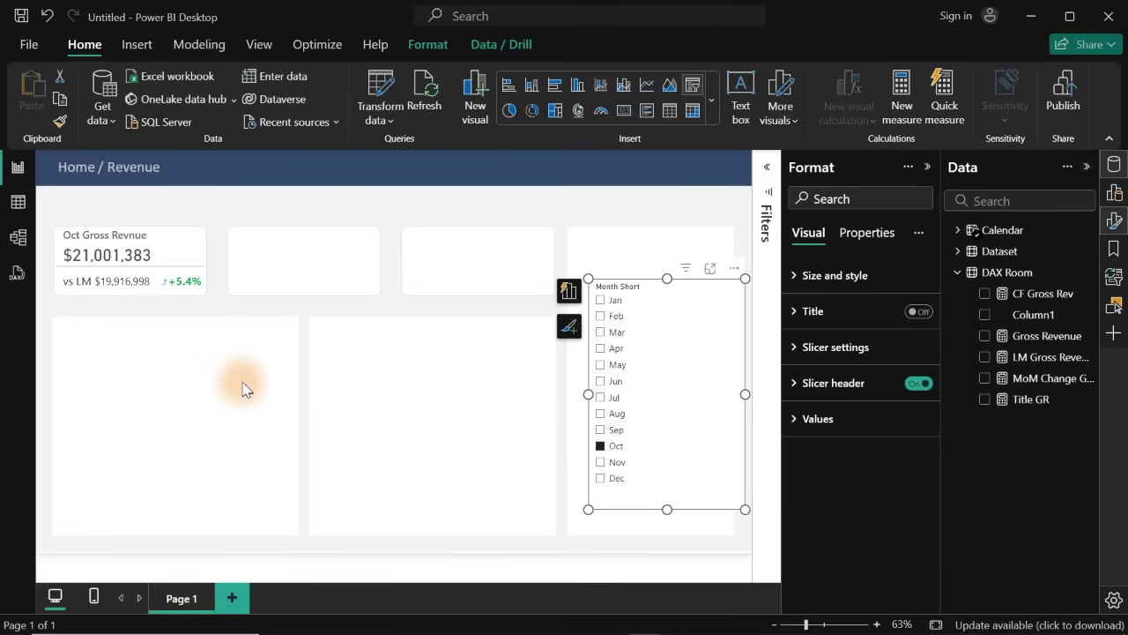
- Insert a right arrow button on the Home / Revenue report page
left_click(349, 326)
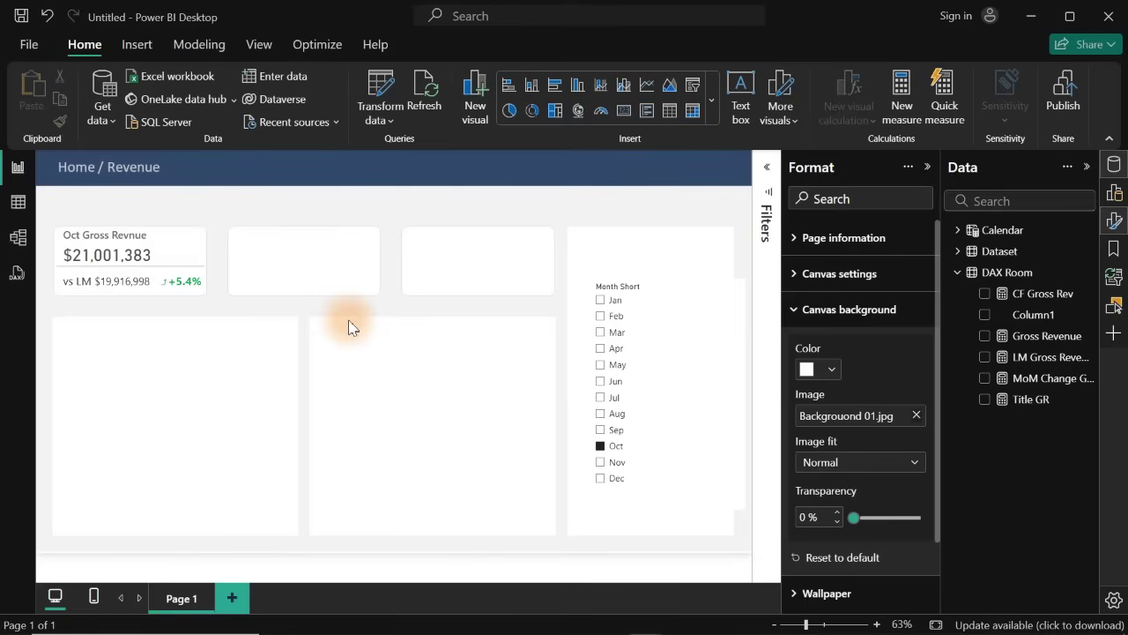
left_click(190, 291)
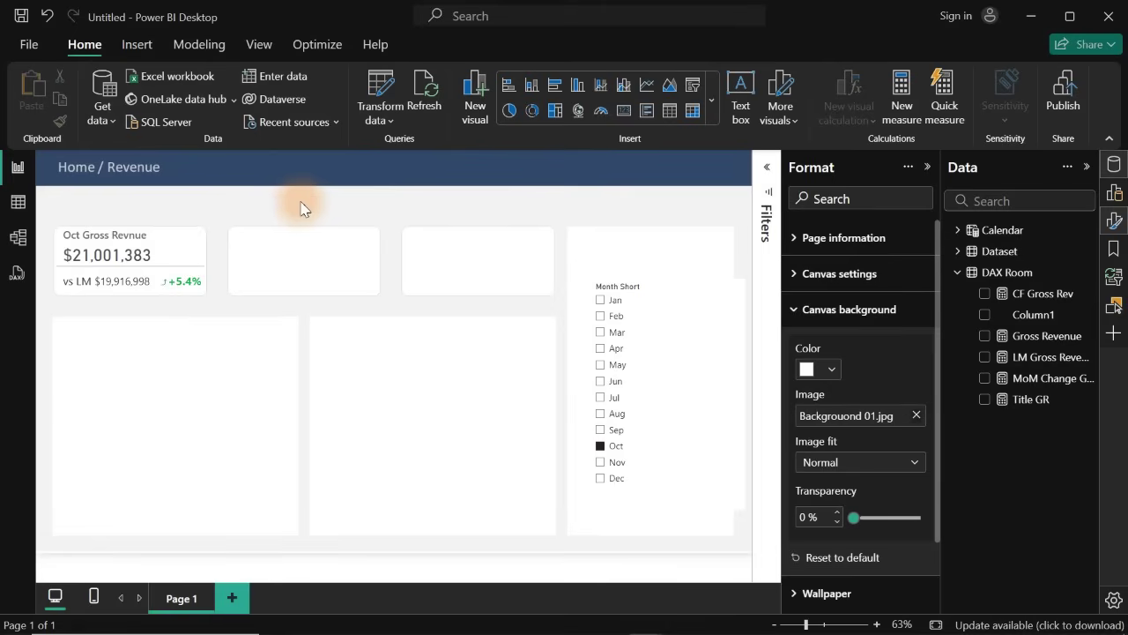
left_click(141, 45)
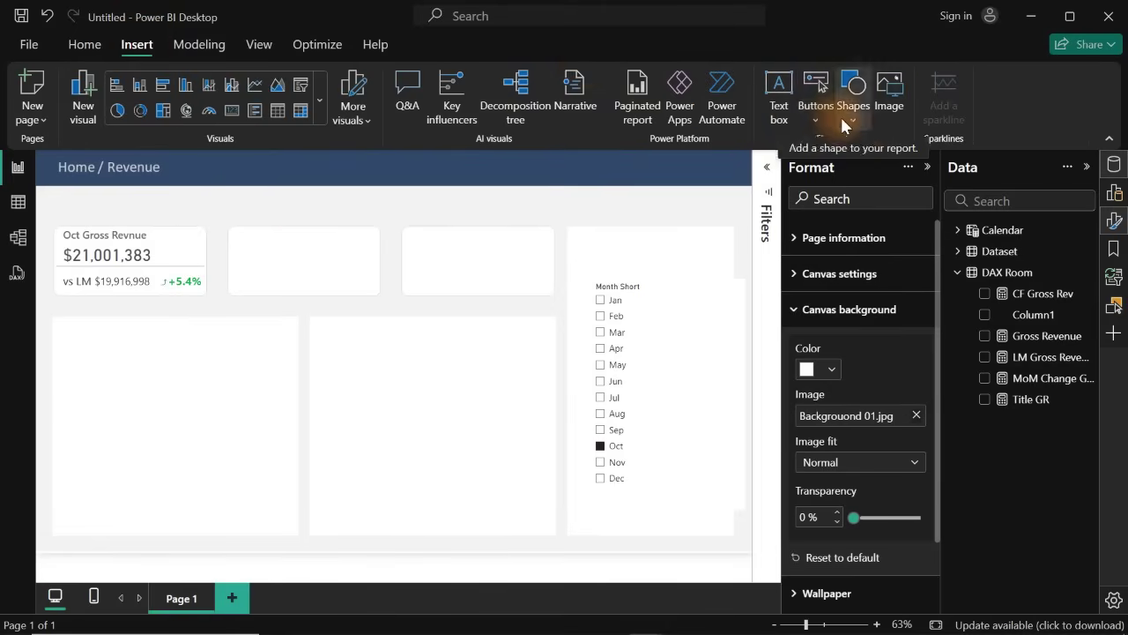
left_click(817, 122)
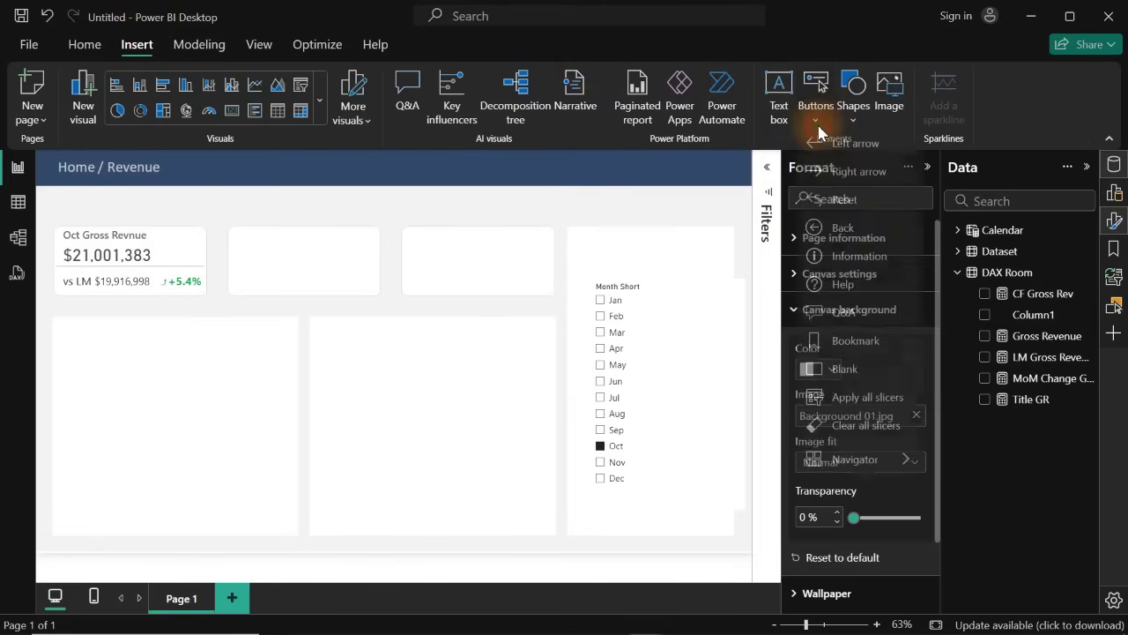
left_click(847, 176)
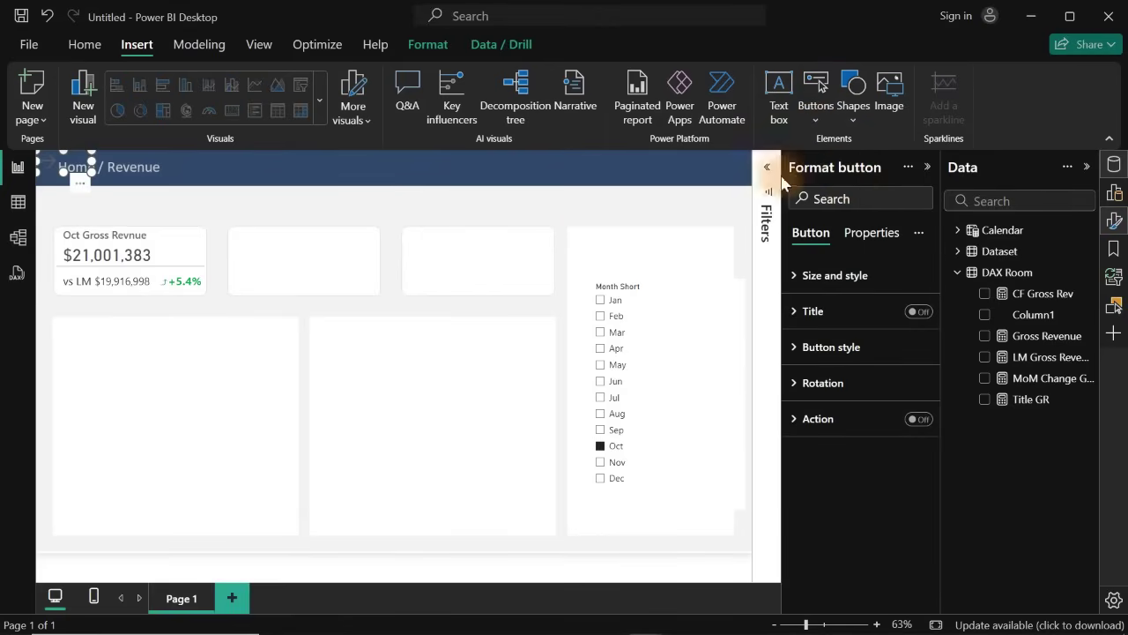
- Shrink the right arrow button and place it inside the Gross Revenue card, beside the revenue value
left_click_drag(70, 159, 196, 267)
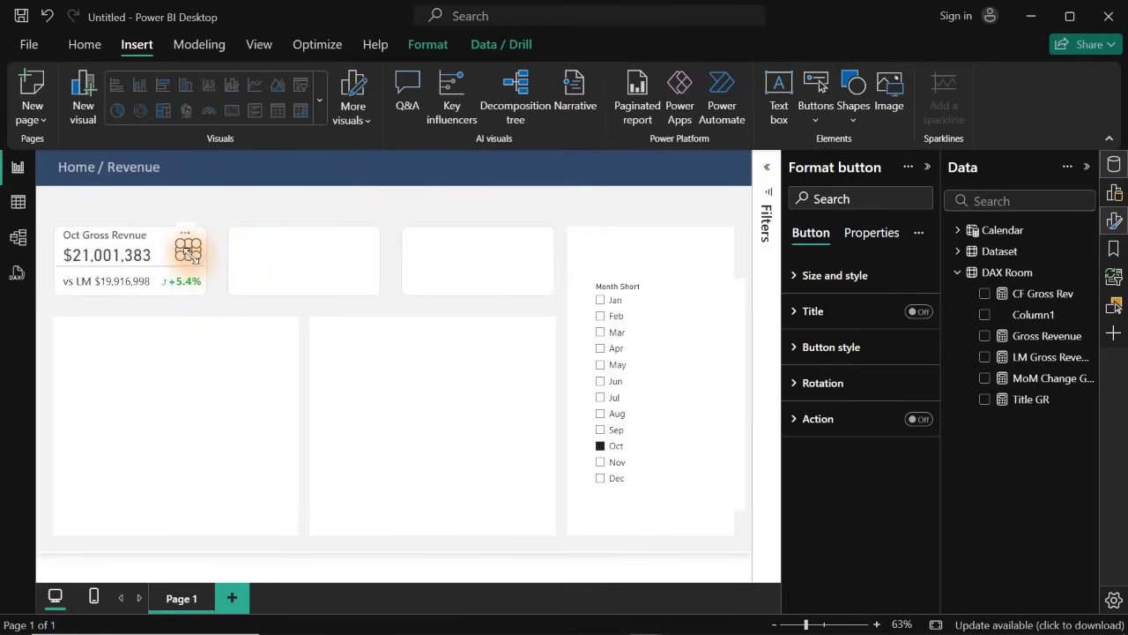
left_click_drag(183, 237, 186, 244)
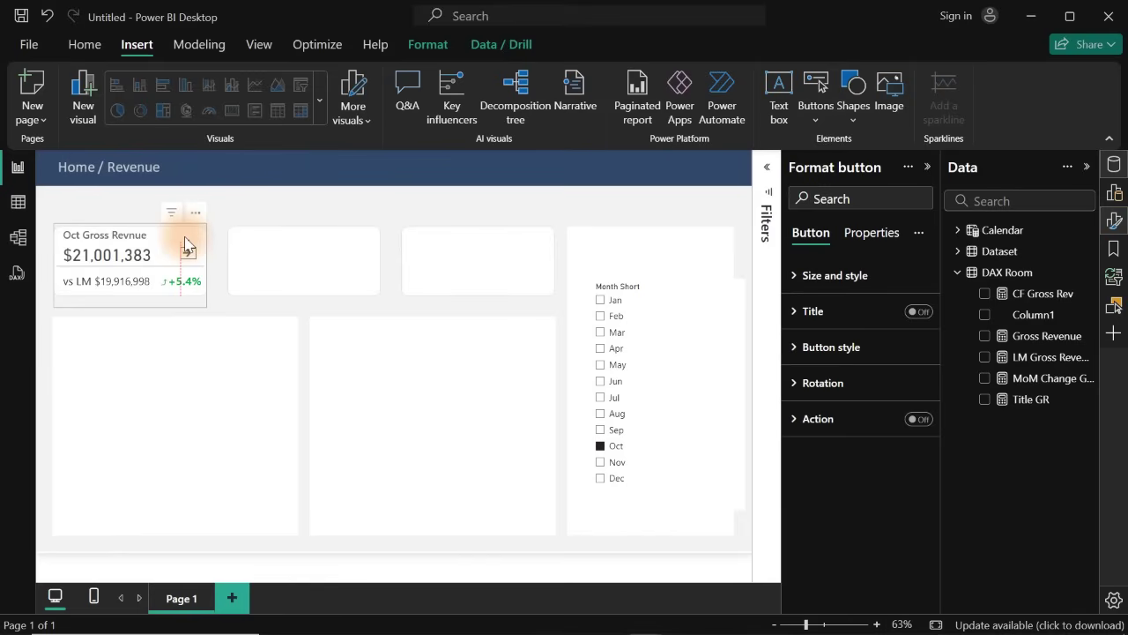
left_click_drag(185, 243, 188, 247)
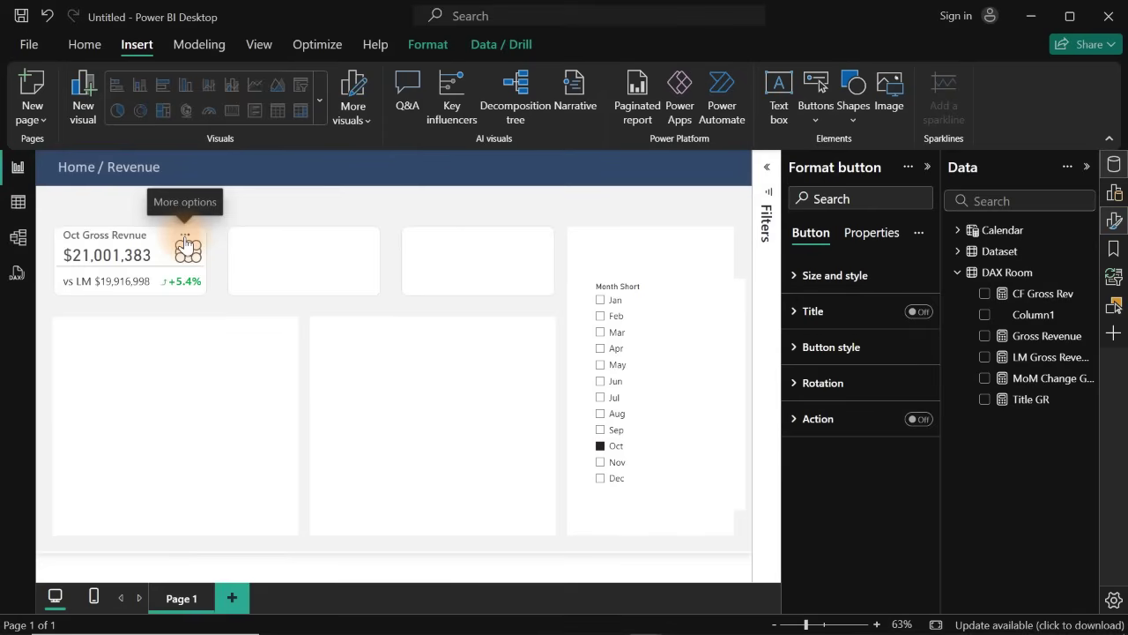
left_click(269, 201)
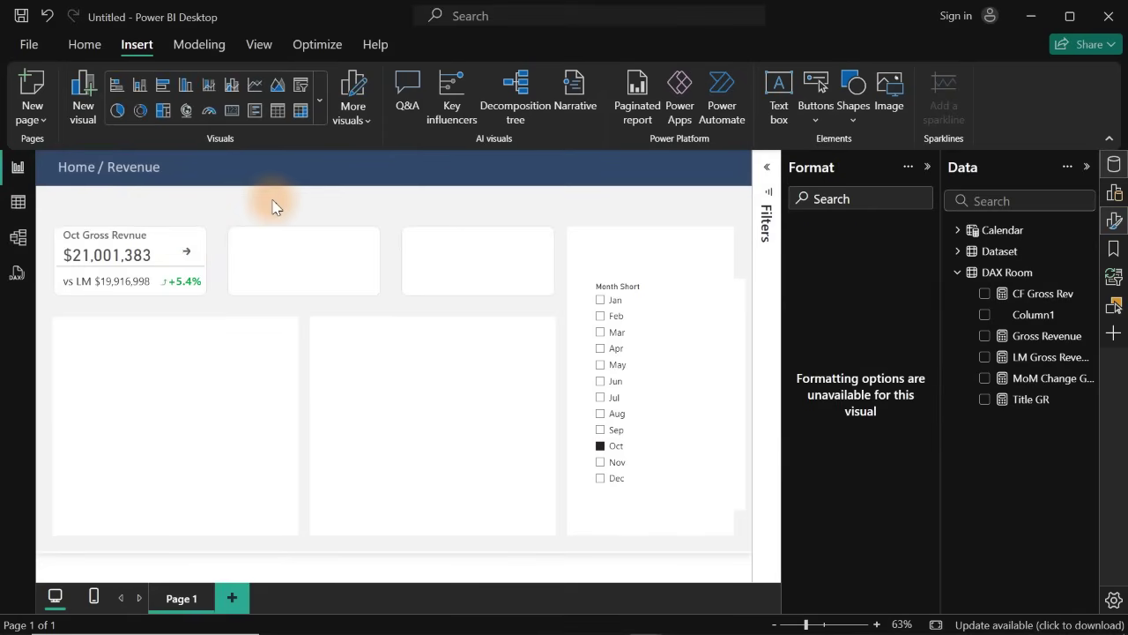
- Nudge the arrow button slightly right within the Gross Revenue card
left_click(189, 250)
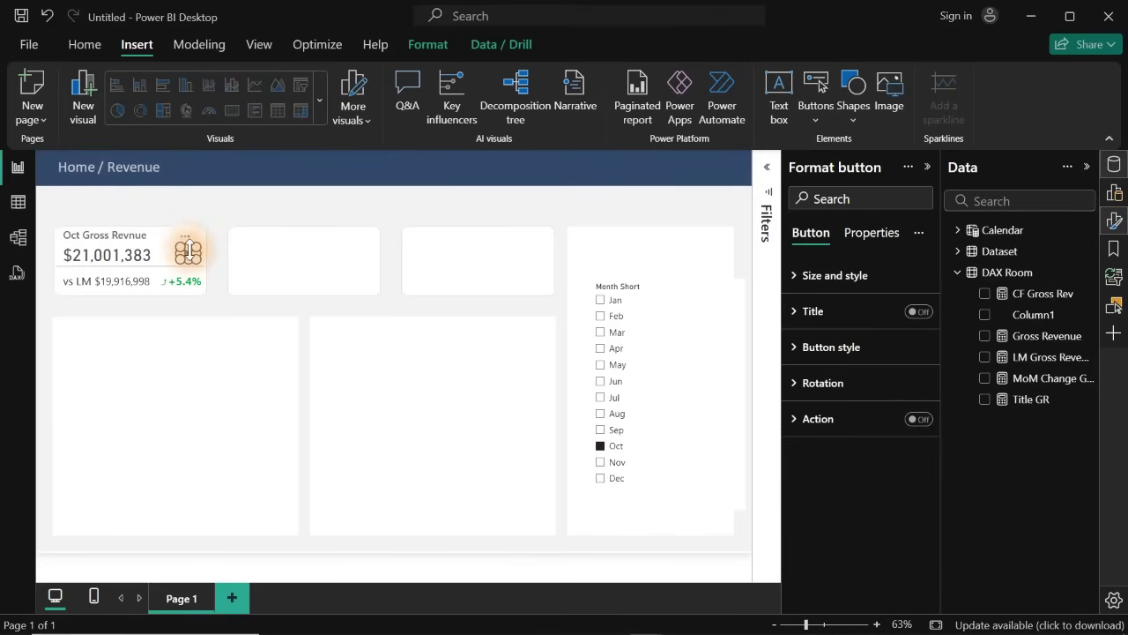
key("Right")
key("Right")
key("Right")
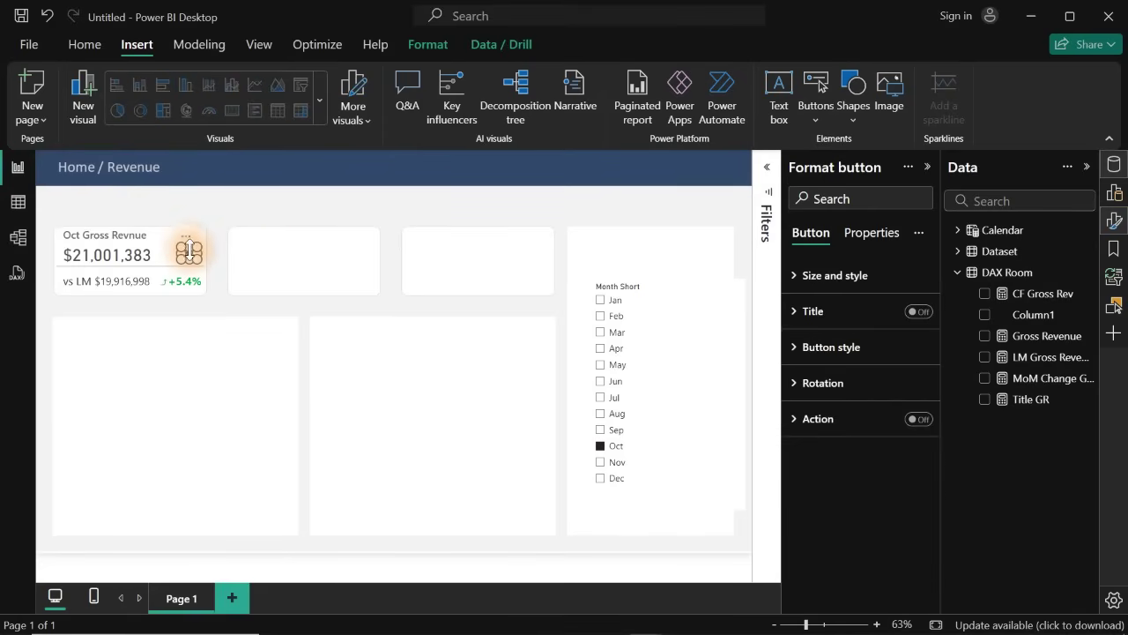
left_click(275, 208)
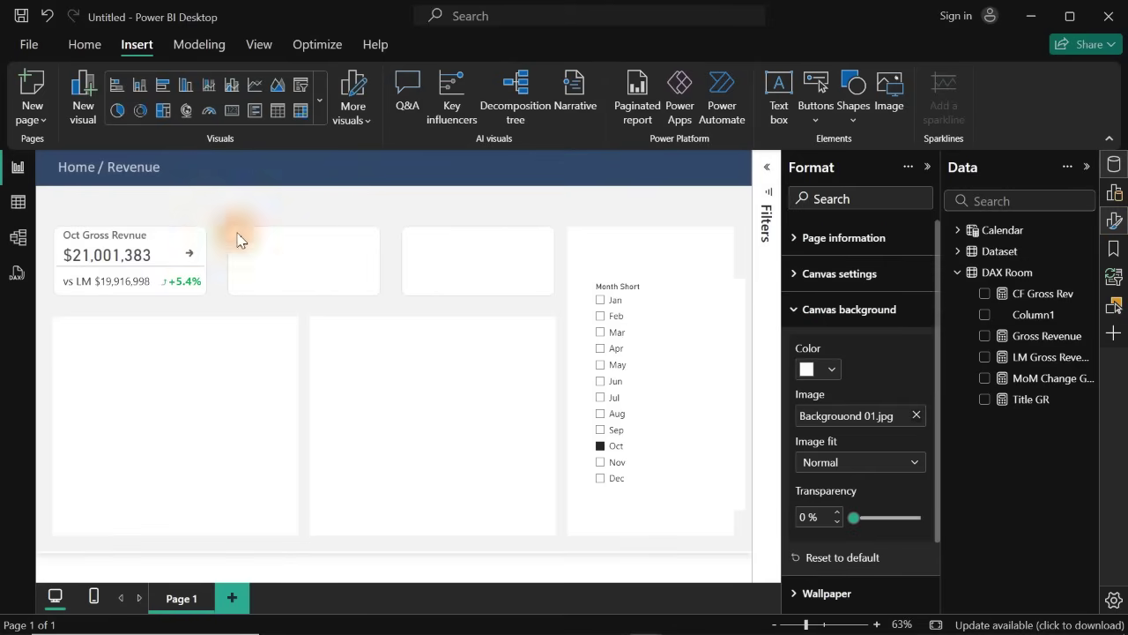
- Set the line color of the arrow button's icon to a dark gray from the white theme shades
left_click(190, 254)
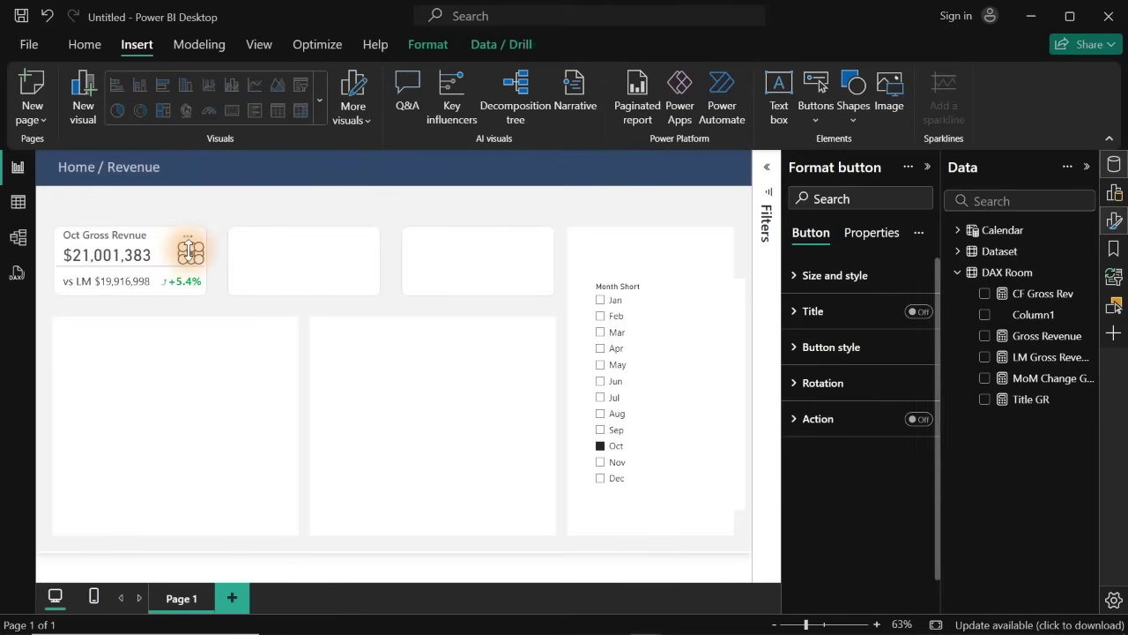
left_click(831, 346)
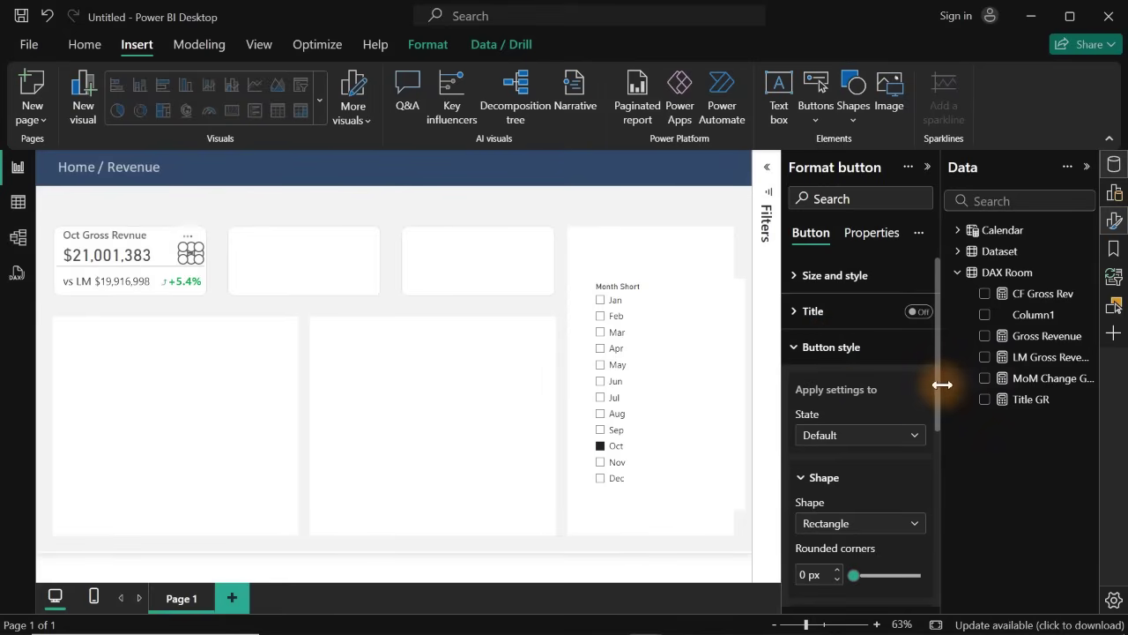
left_click_drag(942, 390, 942, 476)
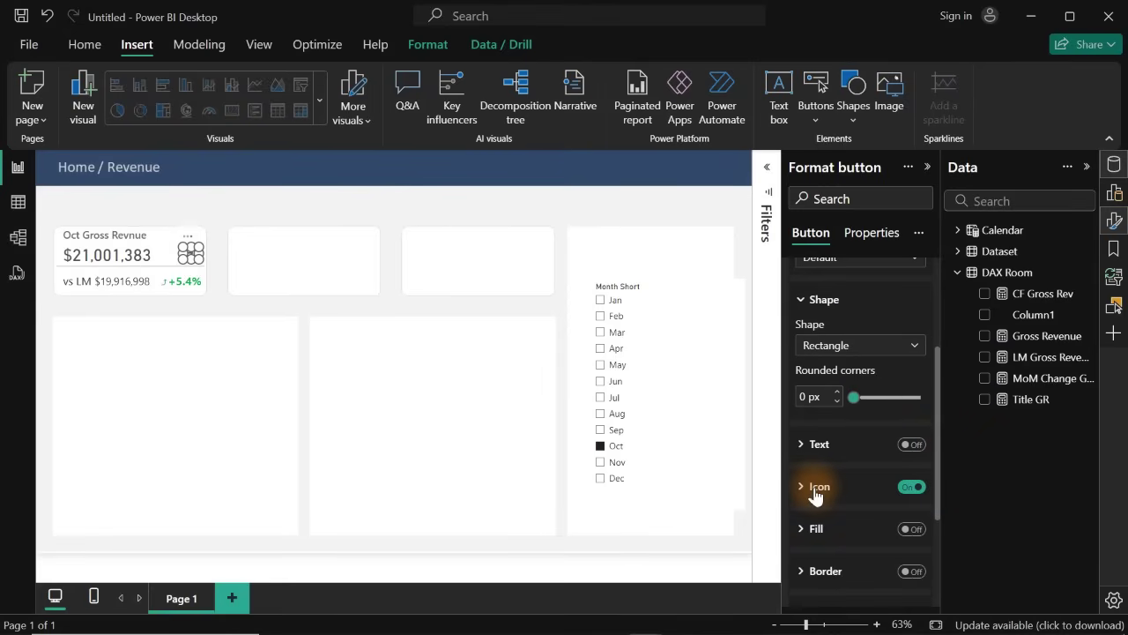
left_click(807, 486)
left_click(819, 577)
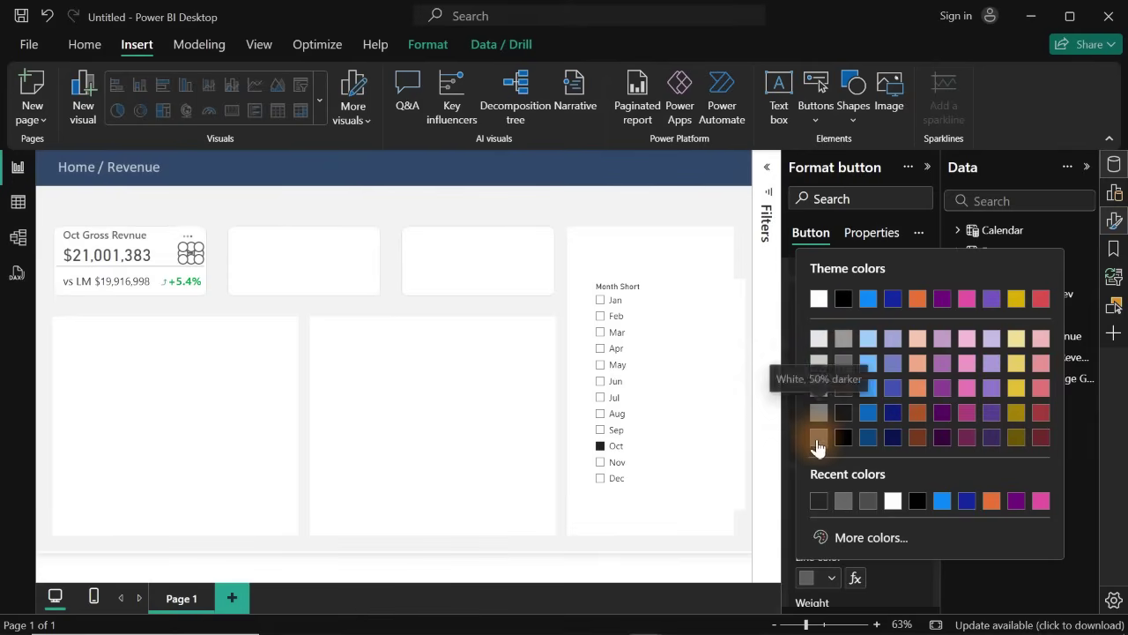
left_click(819, 412)
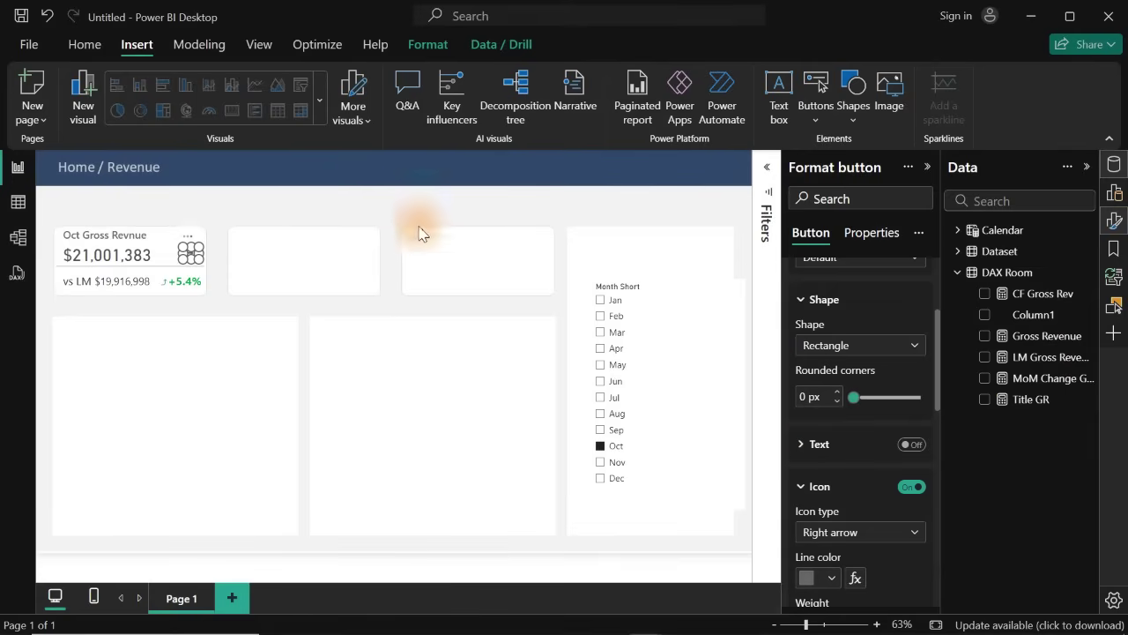
left_click(380, 199)
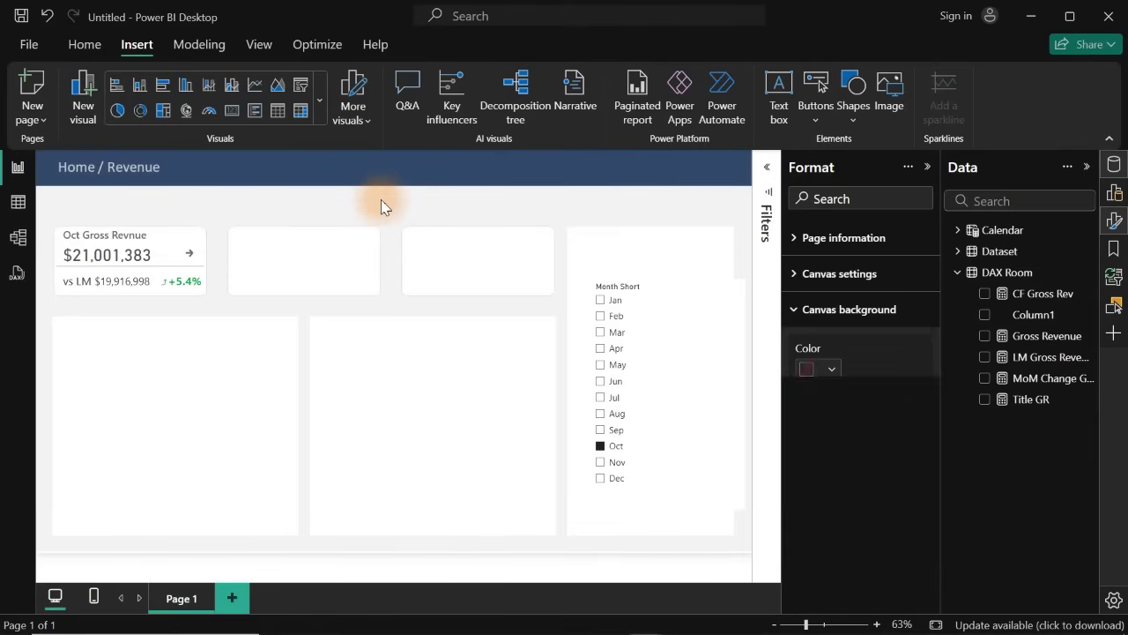
- Change the arrow icon's line color to the lightest gray among the black theme shades
left_click(191, 255)
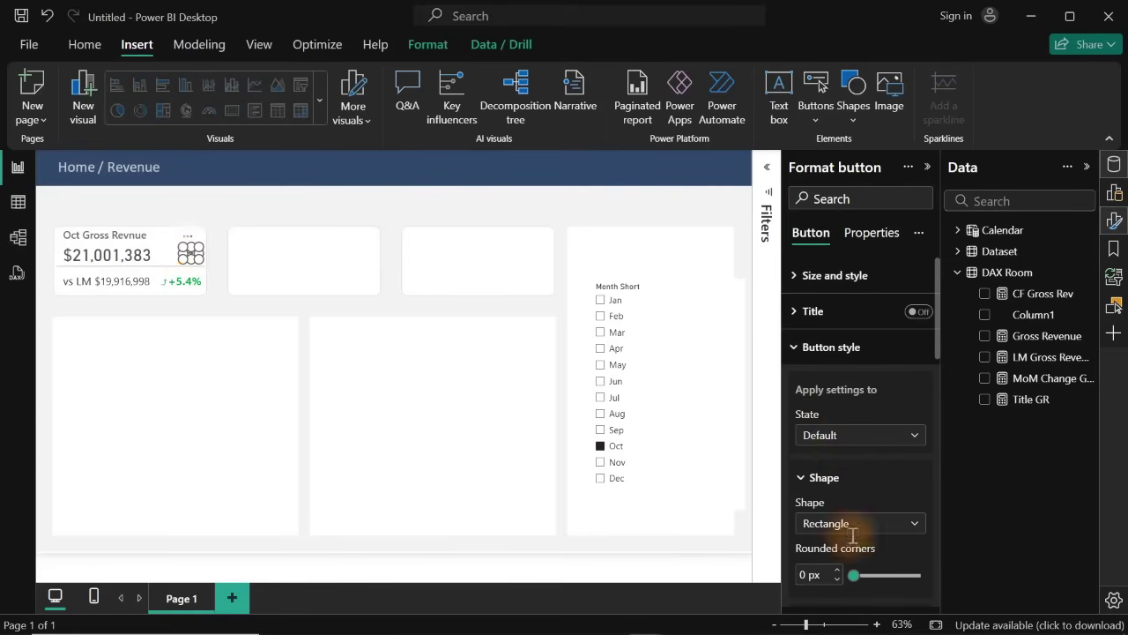
left_click_drag(939, 353, 939, 457)
left_click(817, 387)
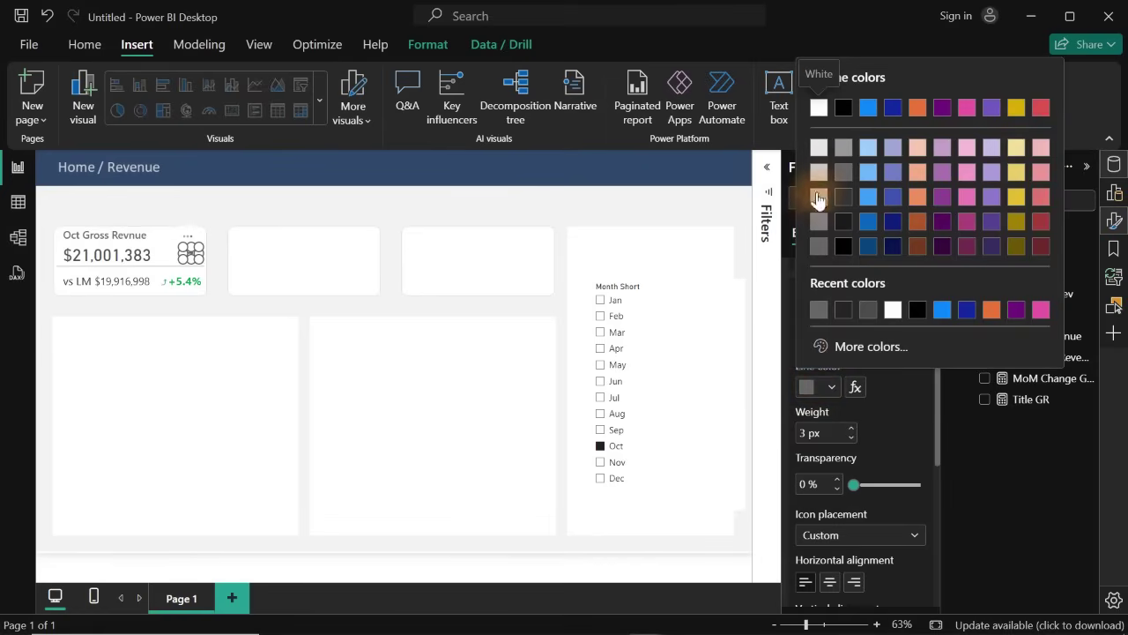
left_click(843, 150)
left_click(405, 209)
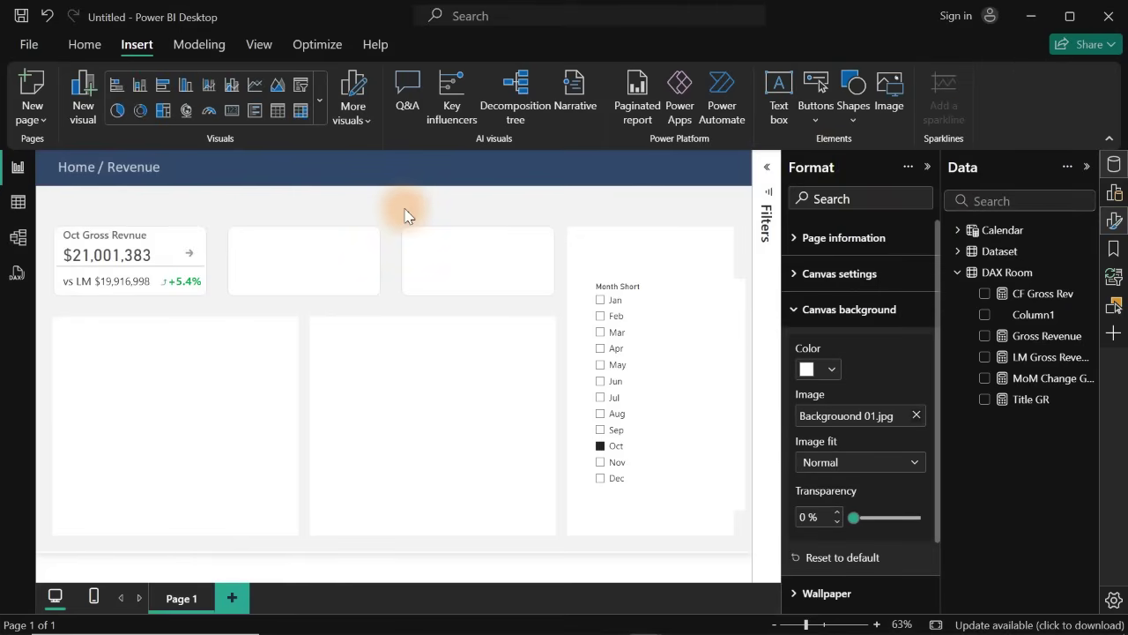
- Give the arrow button's icon a light blue line color for the On hover state
left_click(190, 256)
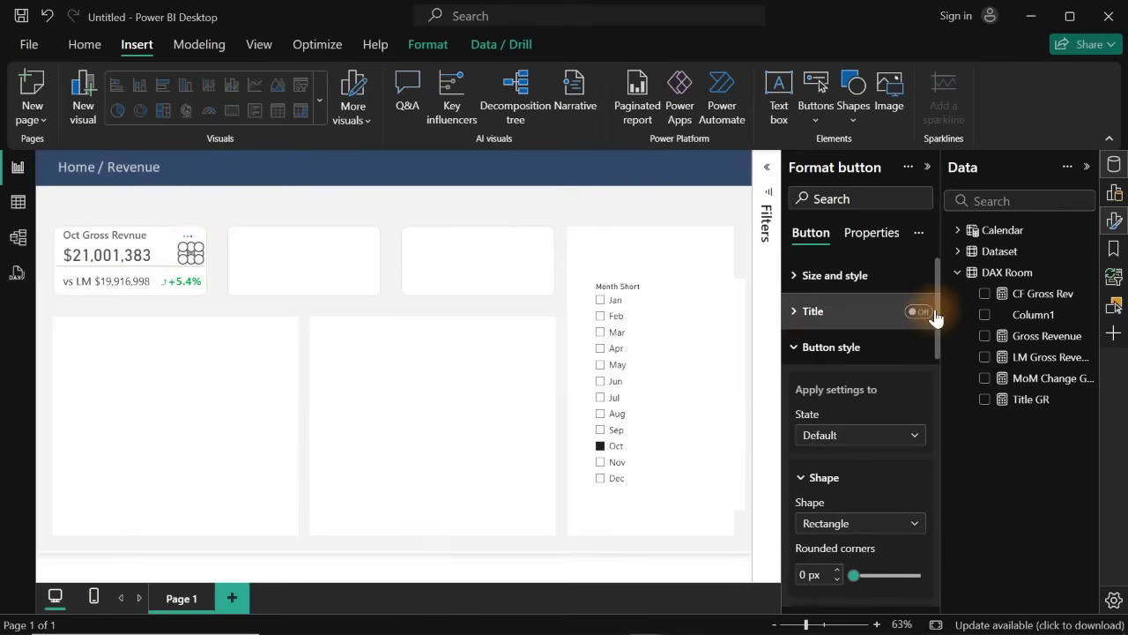
left_click(888, 440)
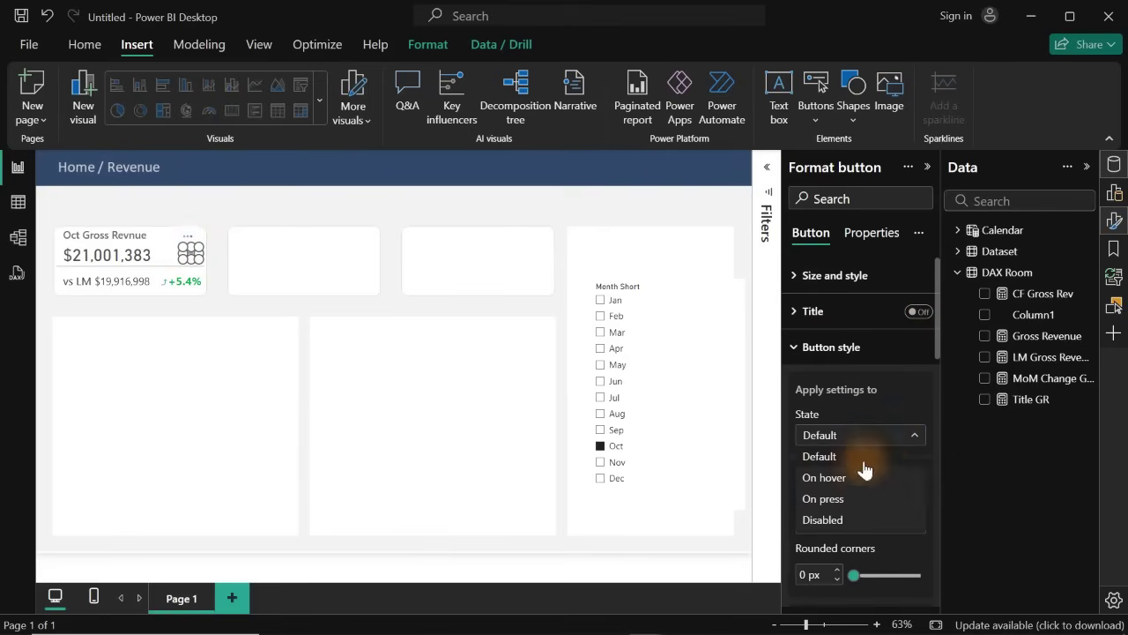
left_click(845, 483)
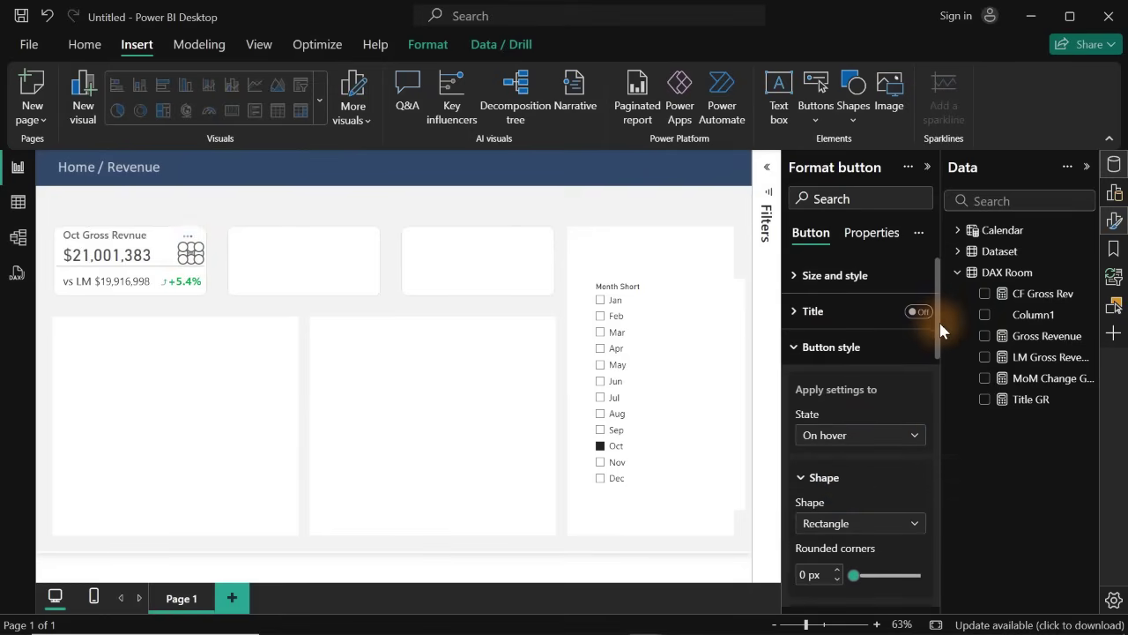
left_click_drag(935, 319, 937, 402)
left_click(816, 475)
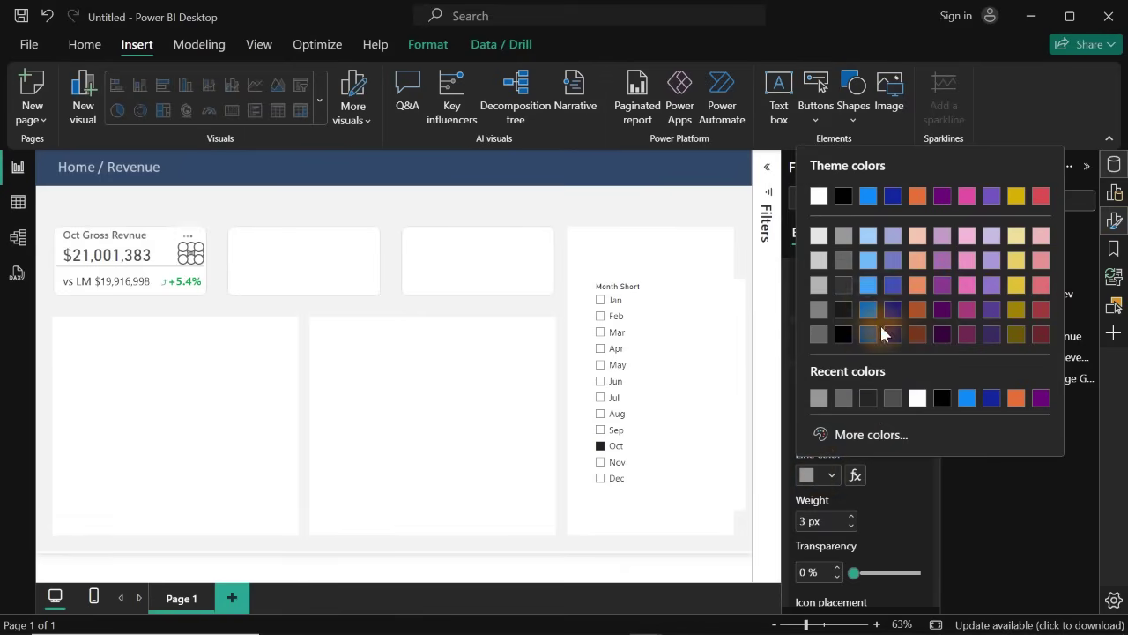
left_click(869, 288)
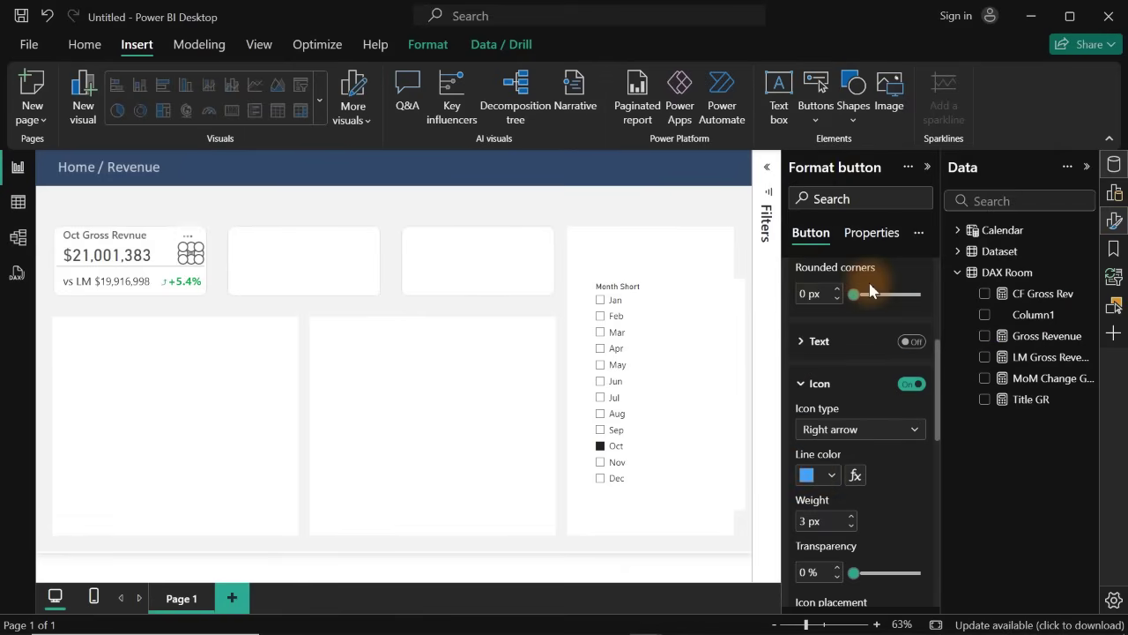
left_click(408, 218)
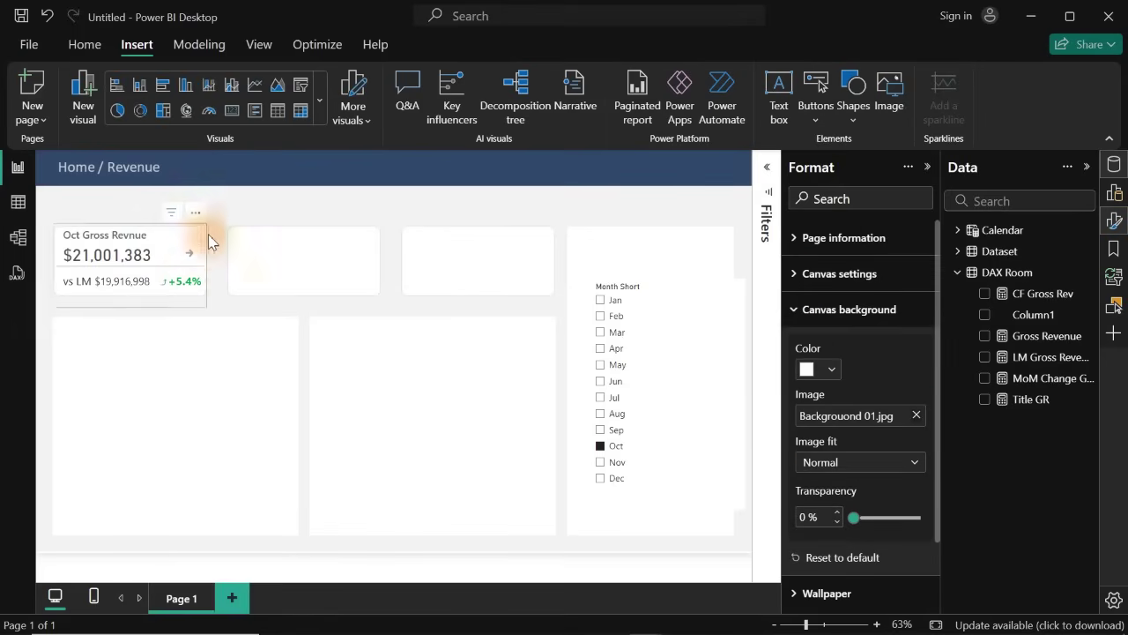
left_click(247, 220)
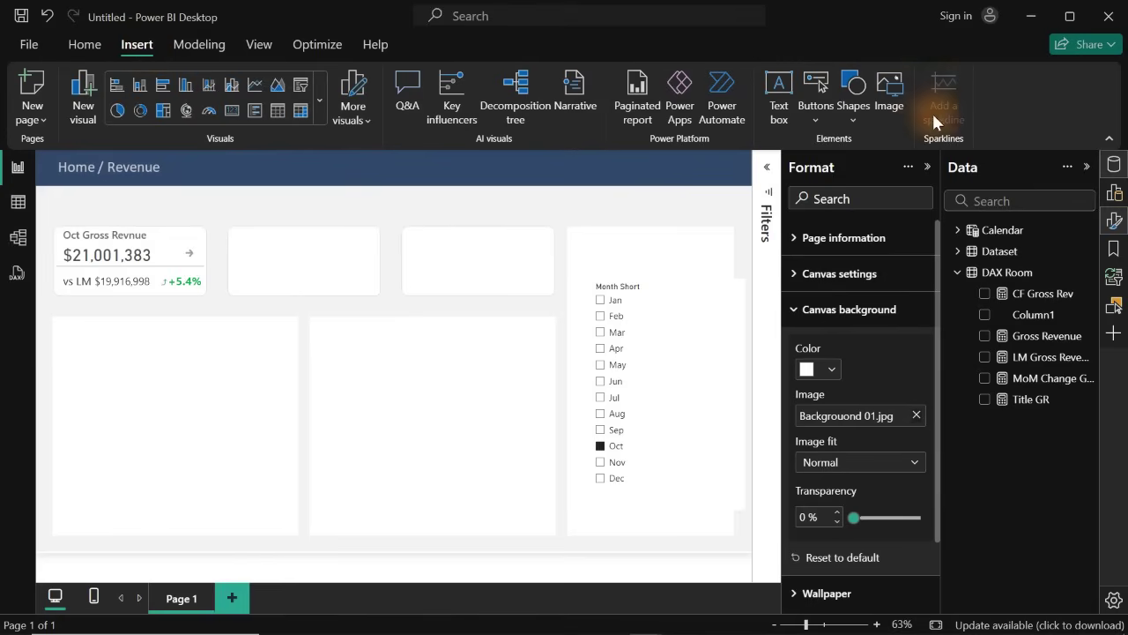
- Insert a rounded rectangle and size it to cover the whole Gross Revenue card
left_click(855, 118)
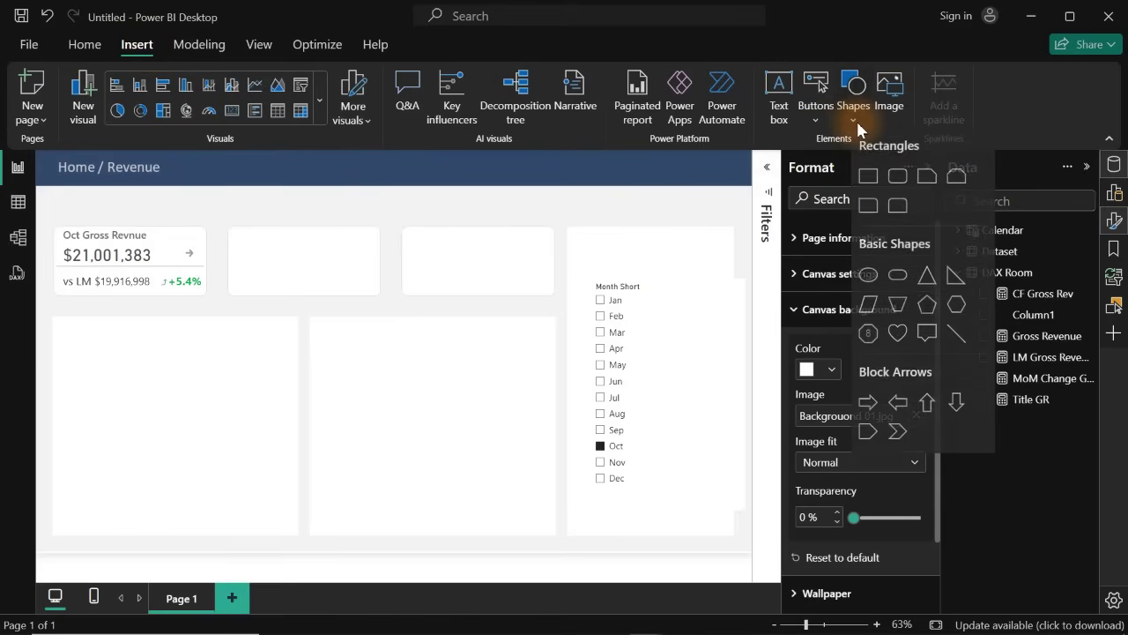
left_click(893, 185)
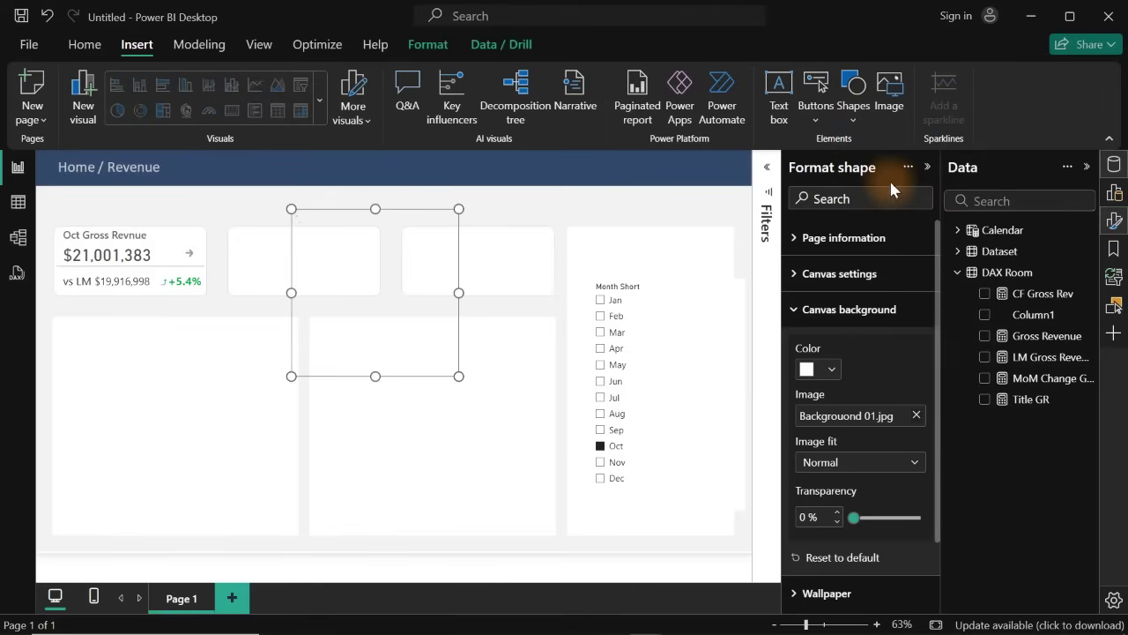
left_click_drag(459, 373, 482, 315)
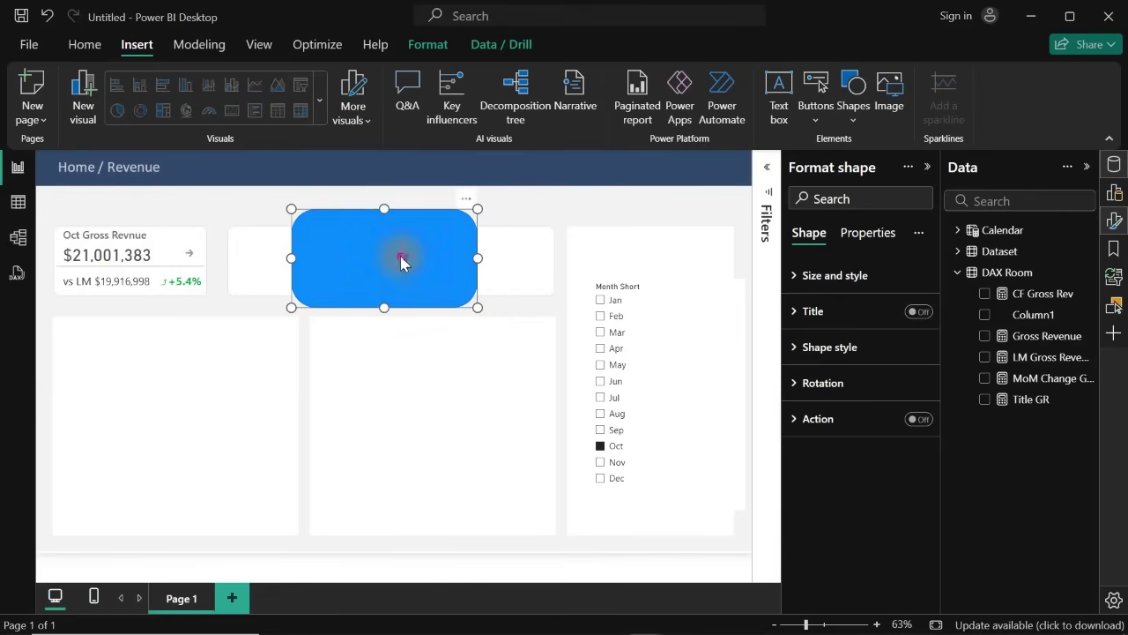
left_click_drag(403, 259, 157, 276)
left_click_drag(238, 322, 216, 297)
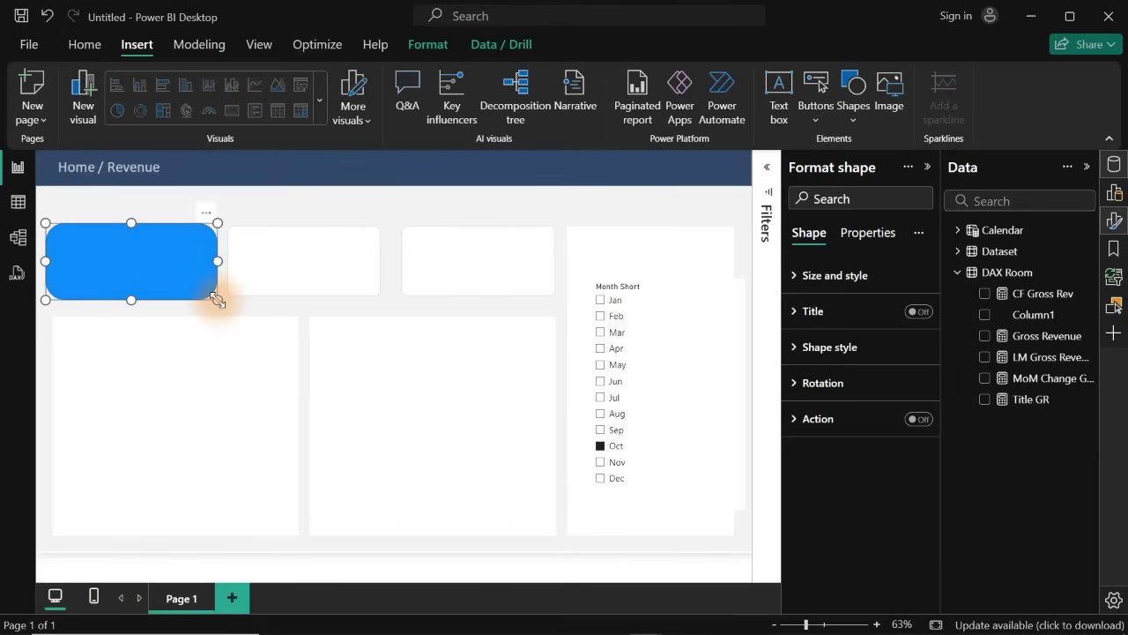
left_click(388, 227)
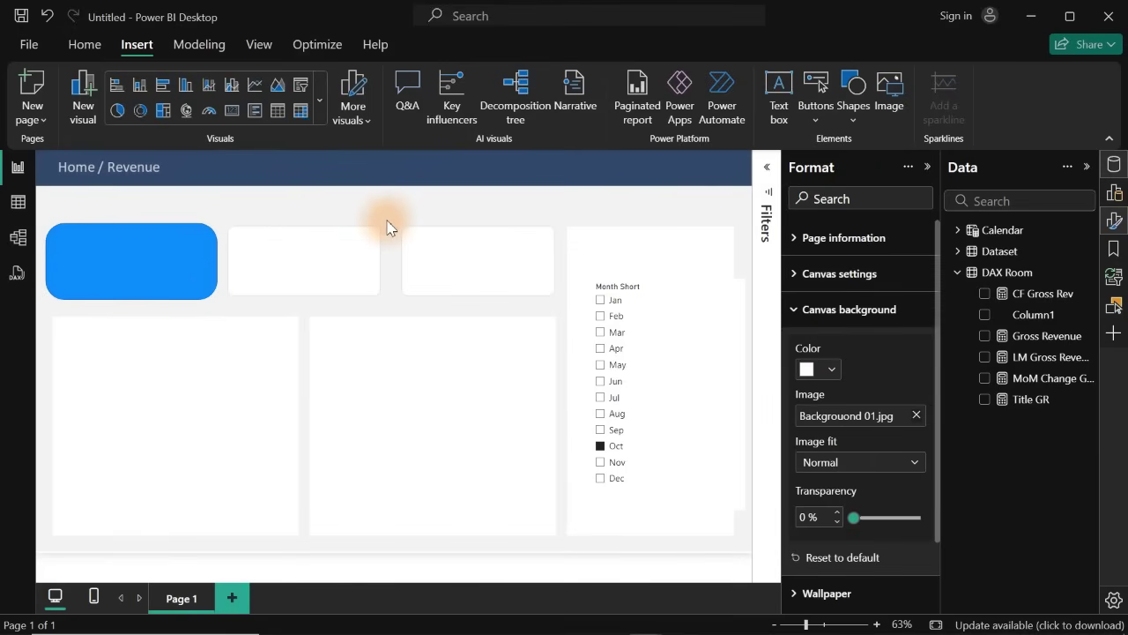
- Reduce the blue rounded rectangle's corner rounding to 14%
left_click(170, 258)
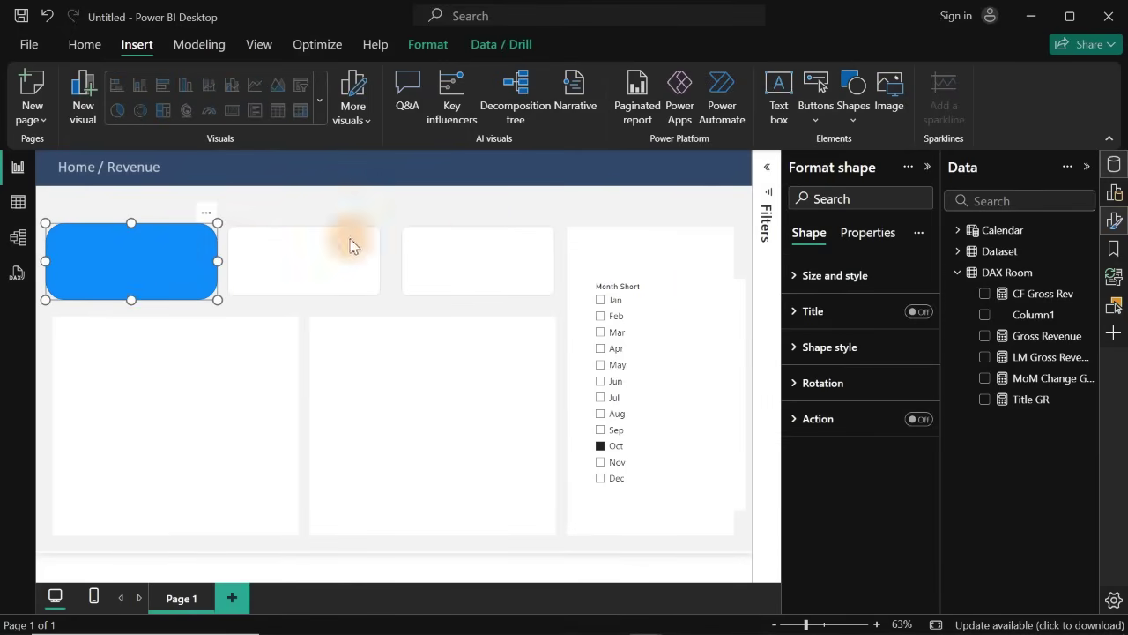
left_click(825, 350)
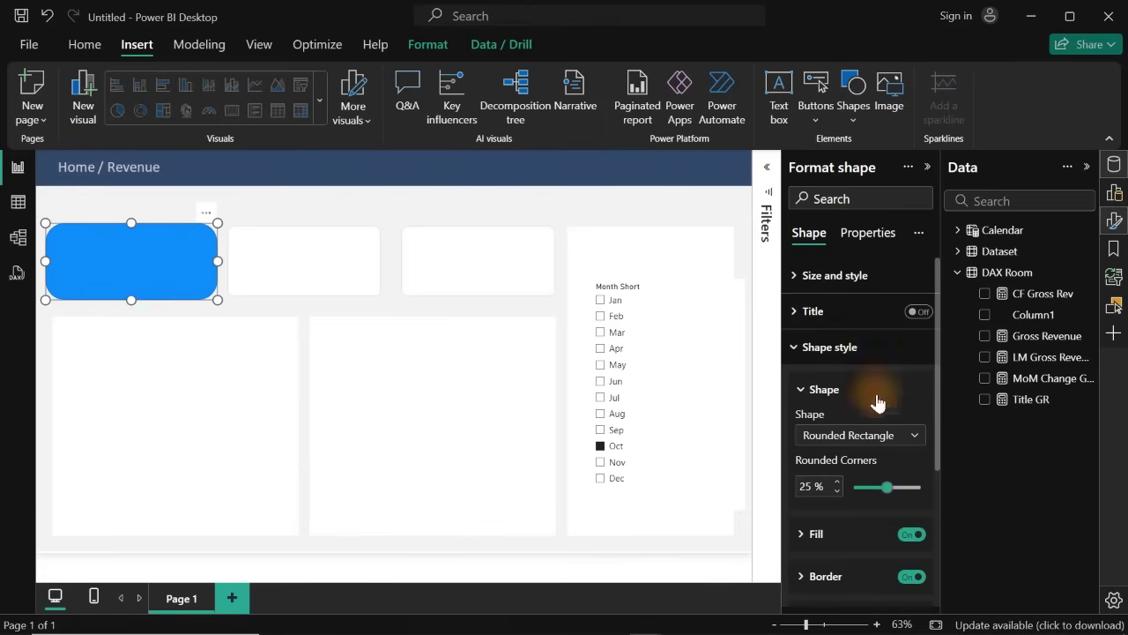
left_click_drag(887, 484, 871, 486)
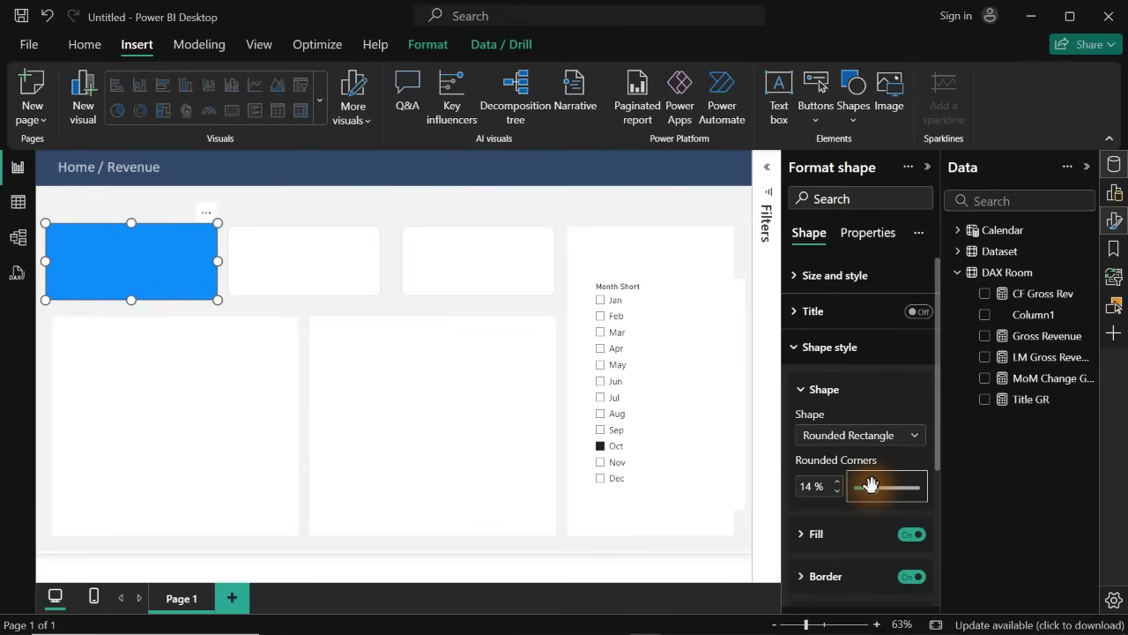
left_click(412, 209)
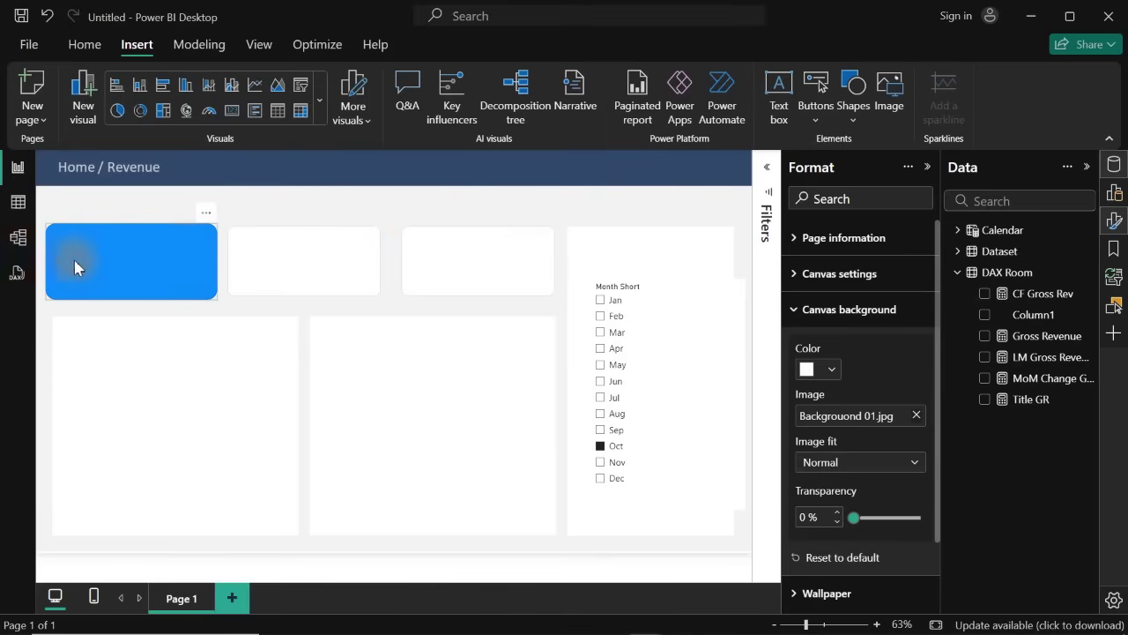
- Narrow the blue rectangle from both sides so its width matches the Gross Revenue card's white background panel
mouse_move(46, 261)
left_mouse_down()
mouse_move(67, 259)
mouse_move(54, 261)
left_mouse_up()
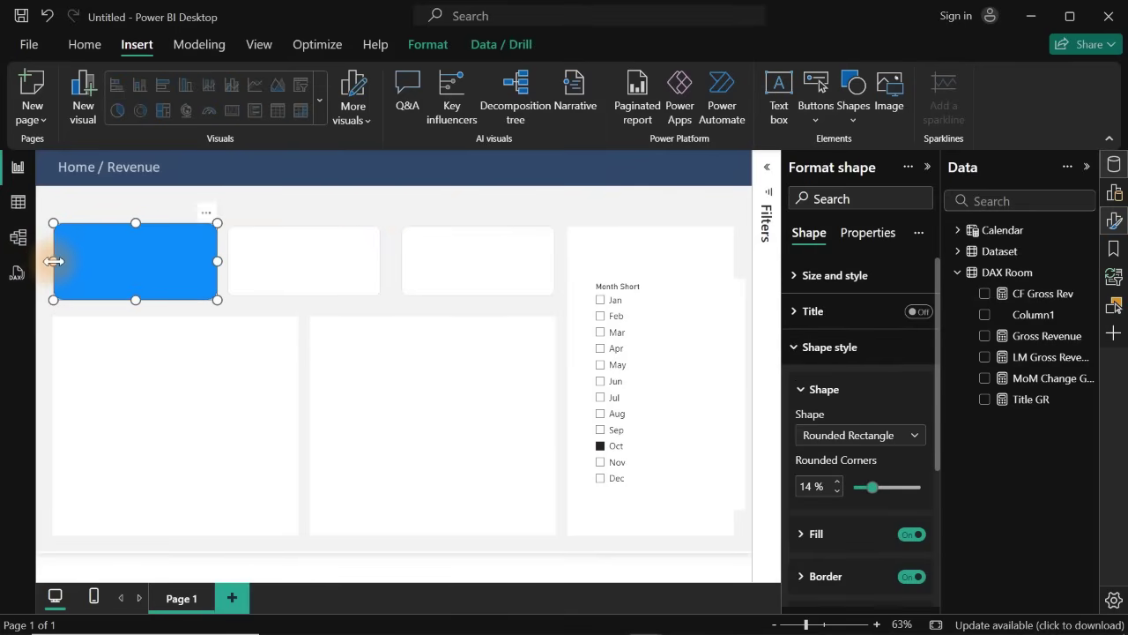
left_click_drag(218, 261, 209, 258)
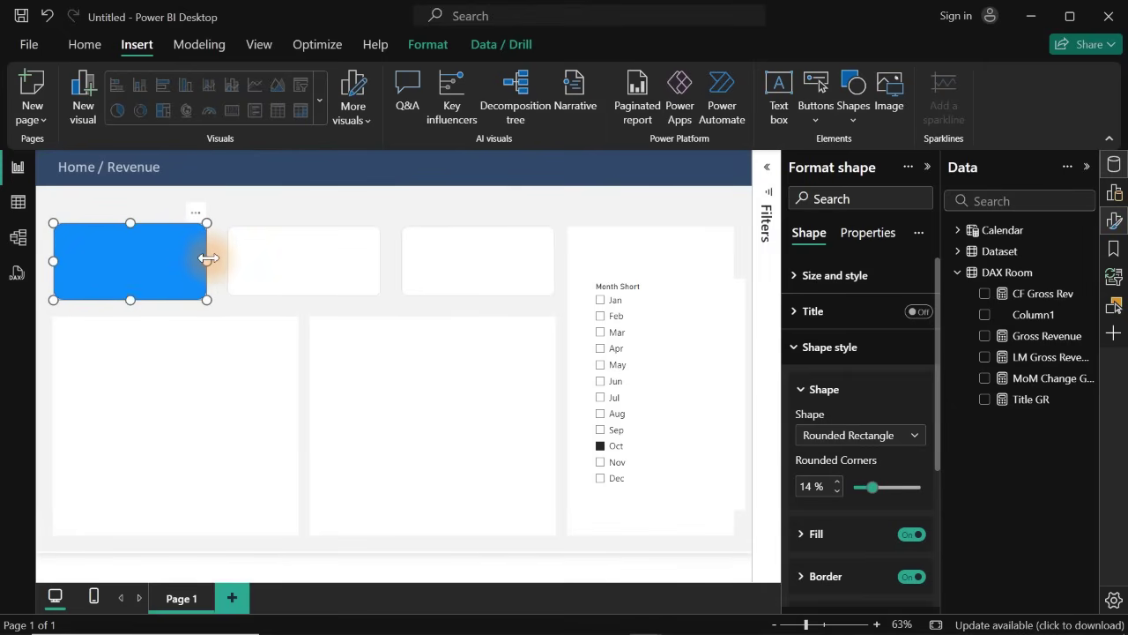
left_click(342, 216)
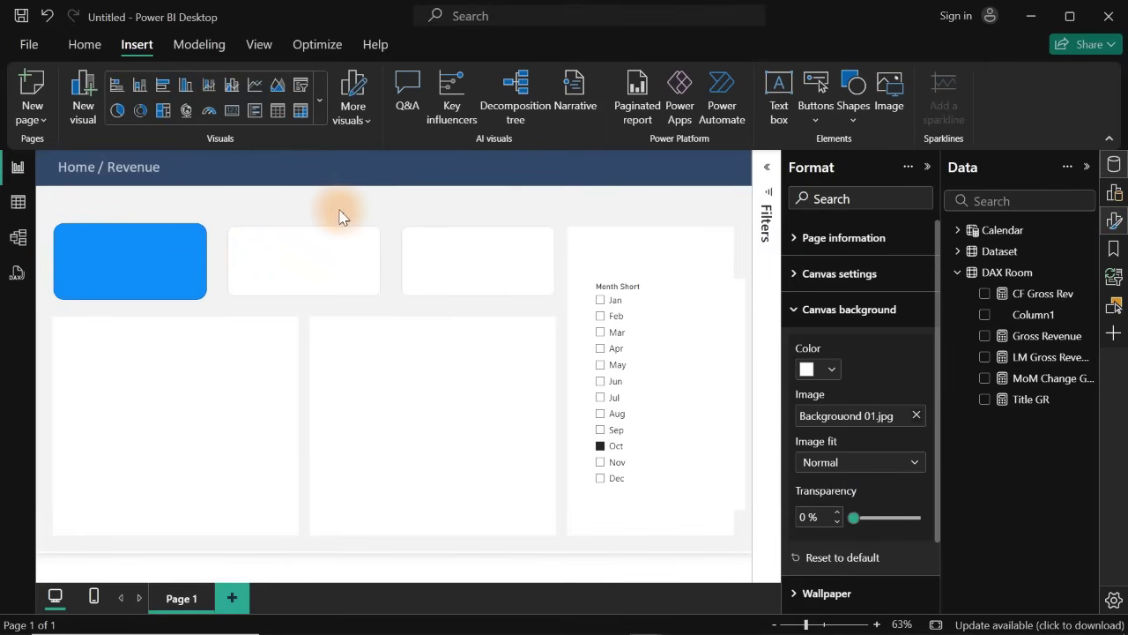
- Set the blue rectangle's rounded corners to 10%
left_click(173, 269)
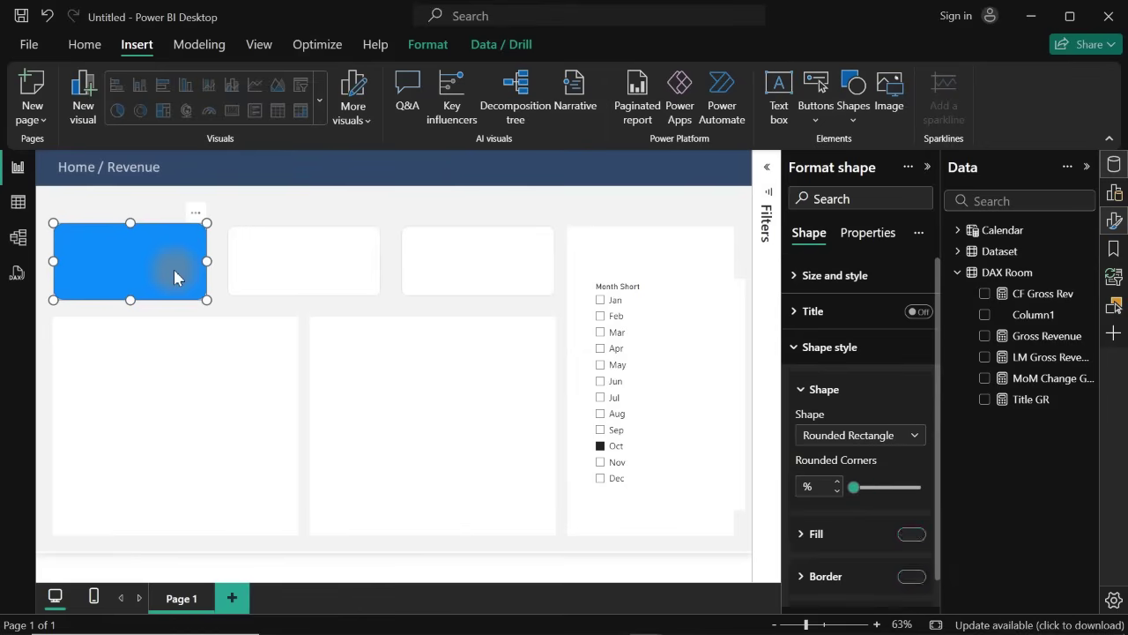
double_click(813, 484)
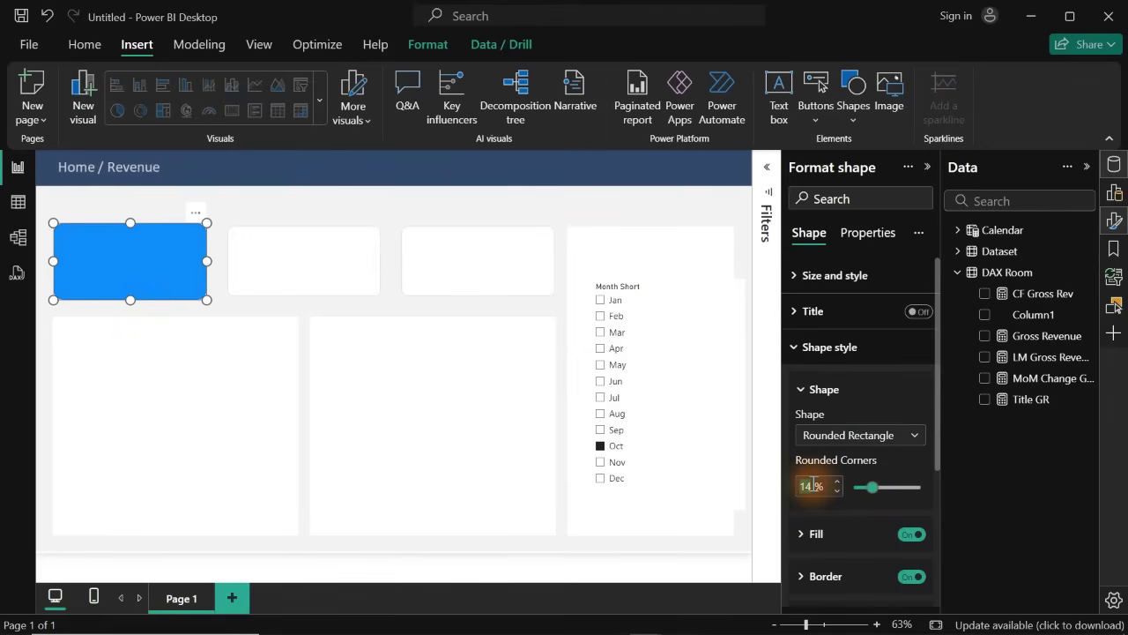
type("10")
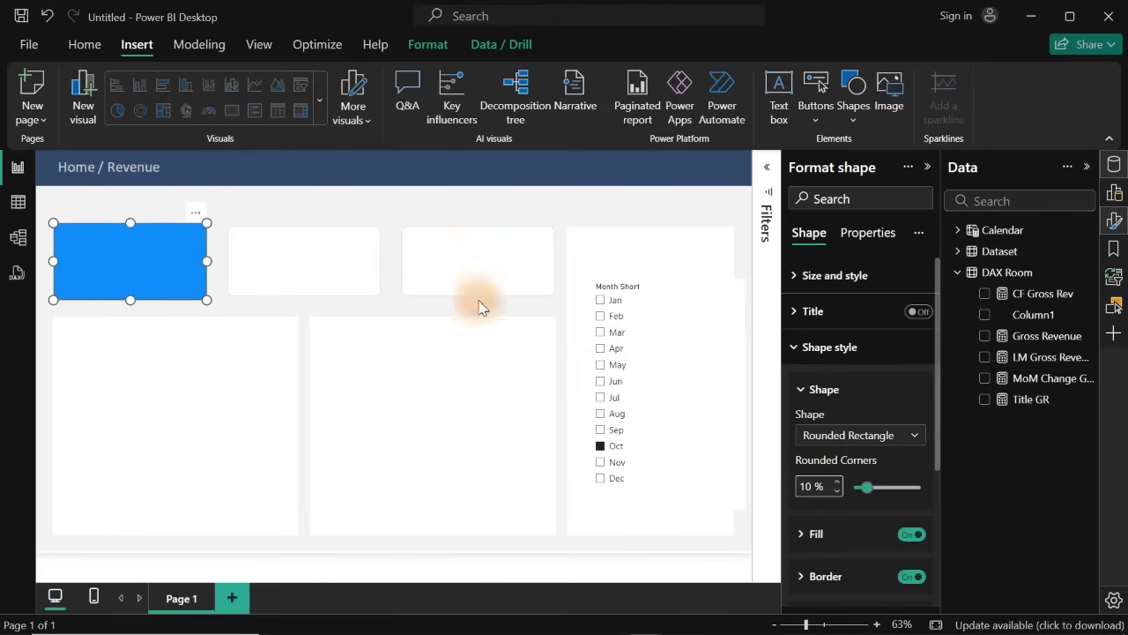
left_click(403, 207)
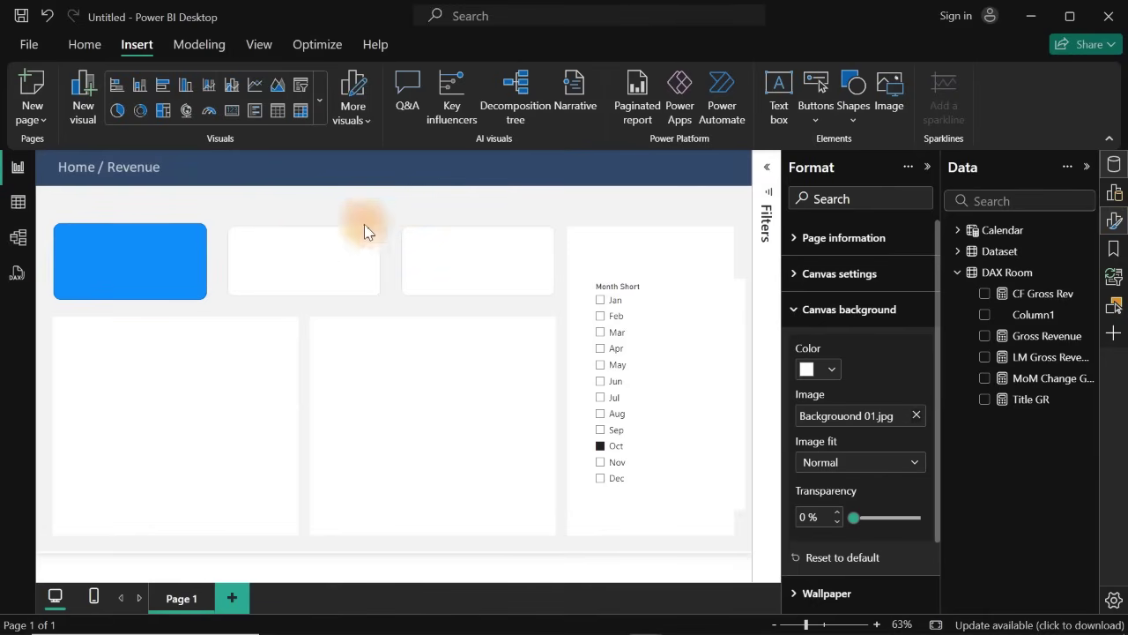
- Turn off the border of the blue rounded rectangle
left_click(132, 261)
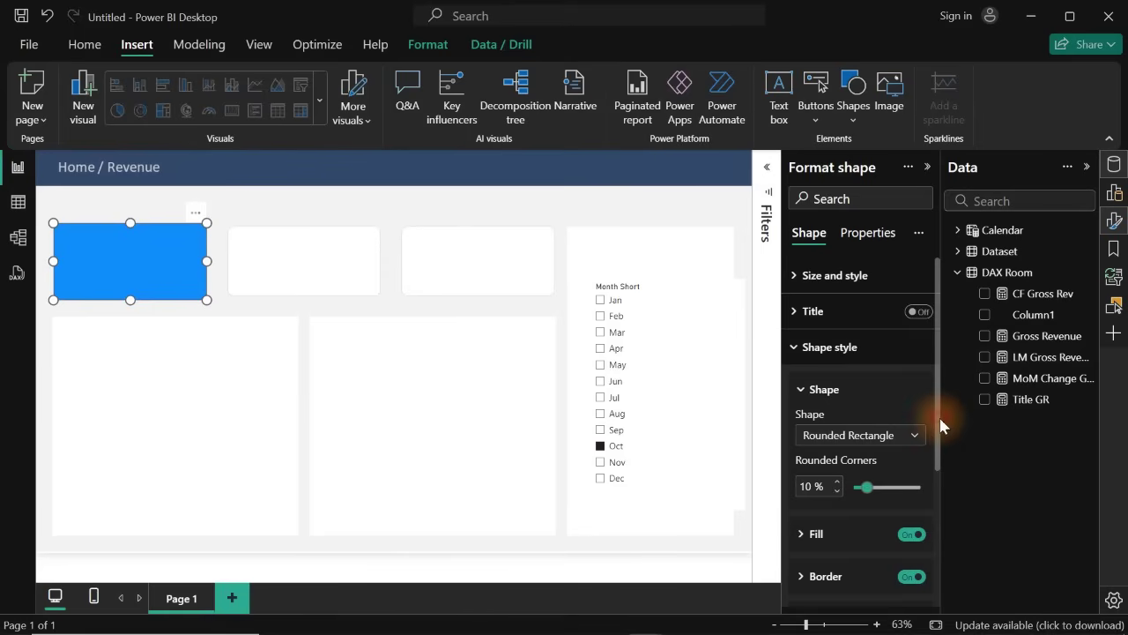
scroll(940, 426, "down", 2)
left_click(920, 510)
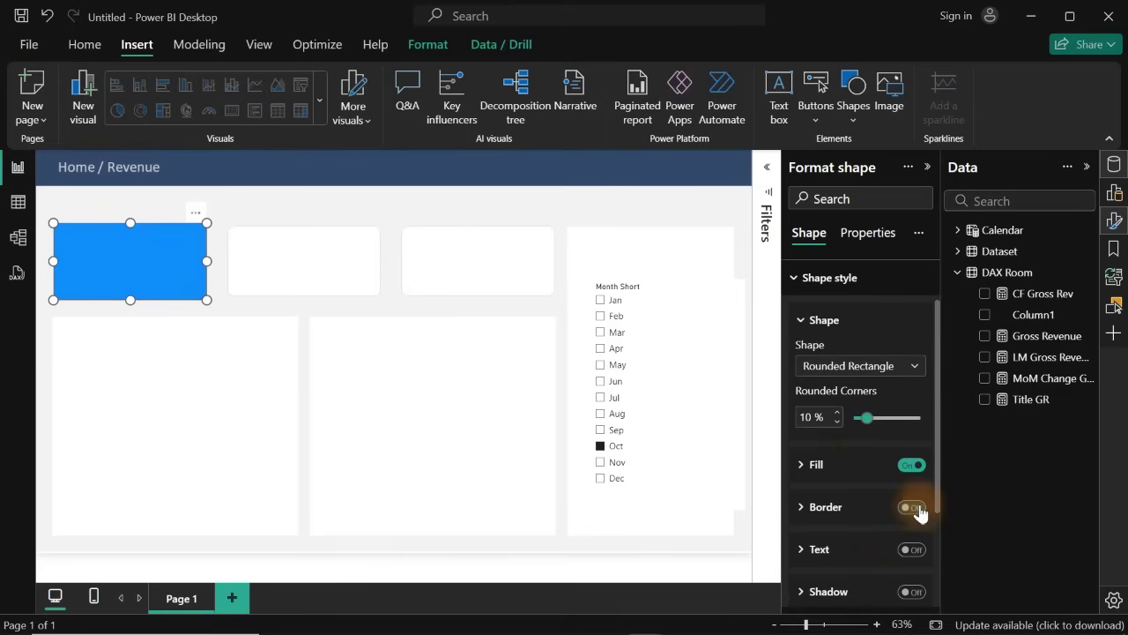
- Fill the rounded rectangle with the lightest gray among the black theme shades
left_click(812, 465)
left_click(832, 512)
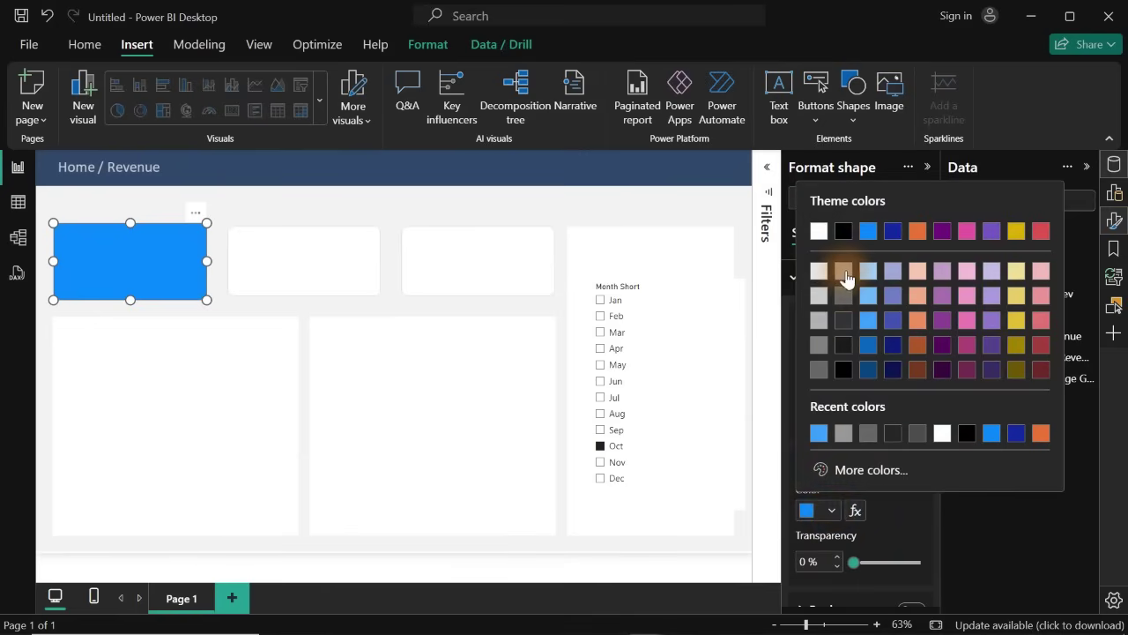
left_click(844, 276)
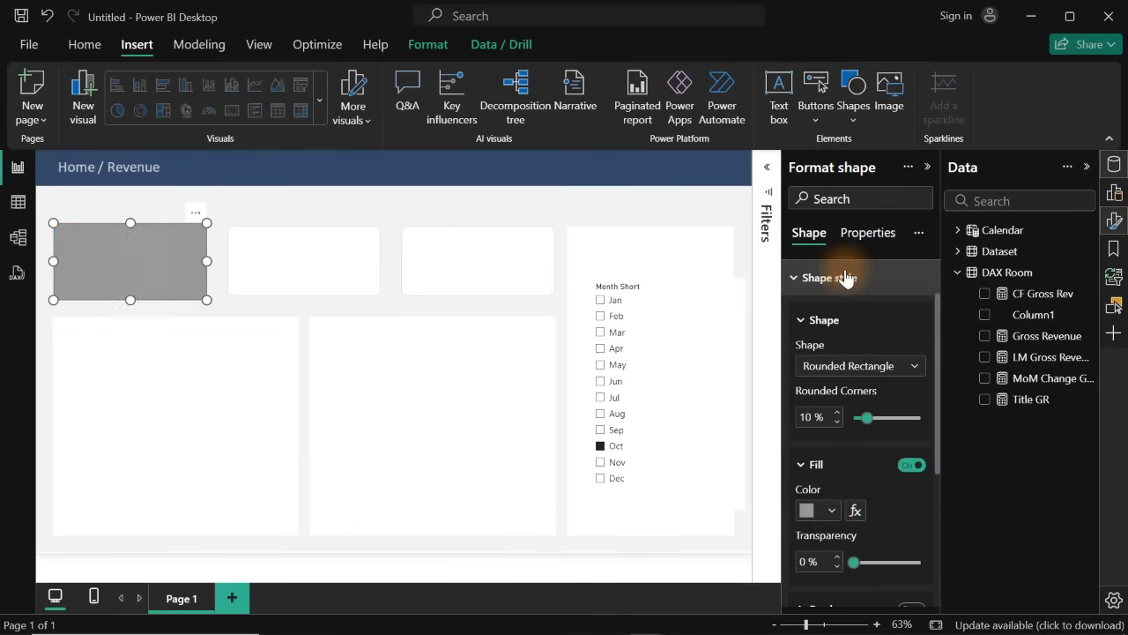
- Fill the rectangle with the second-lightest gray among the white theme shades and move it off the Gross Revenue card onto the middle panel
left_click(807, 511)
left_click(815, 295)
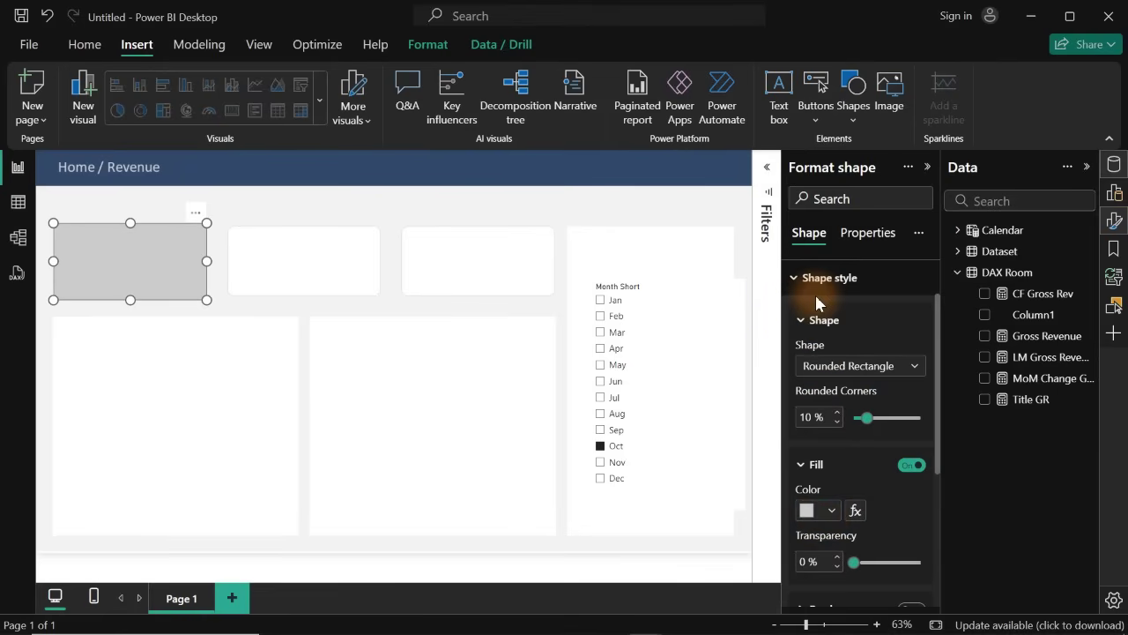
left_click(481, 204)
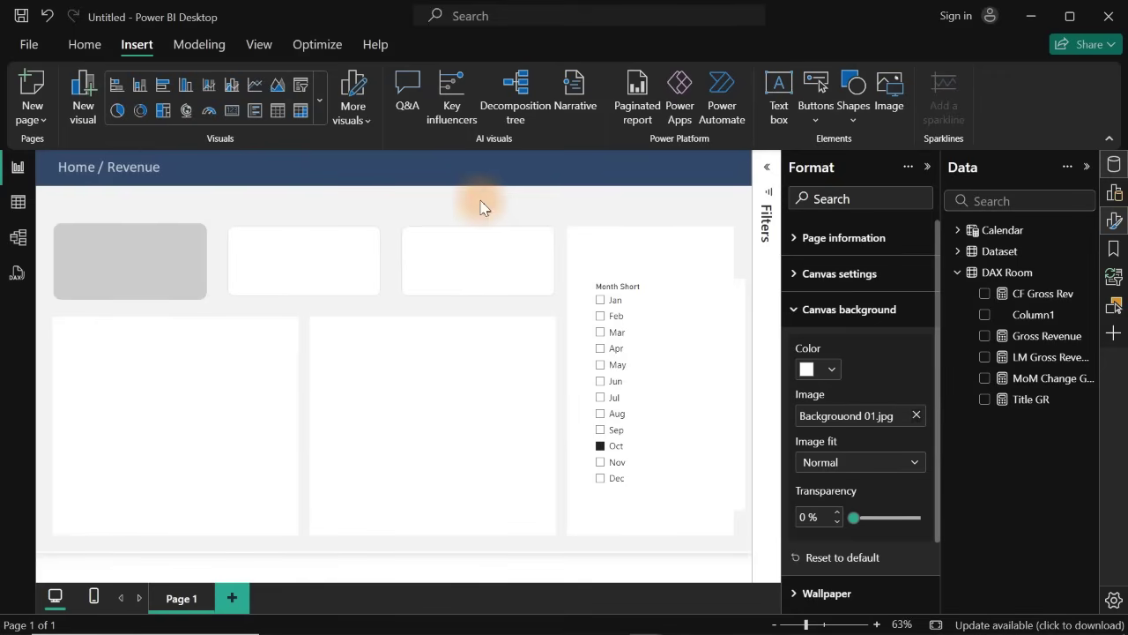
left_click(126, 250)
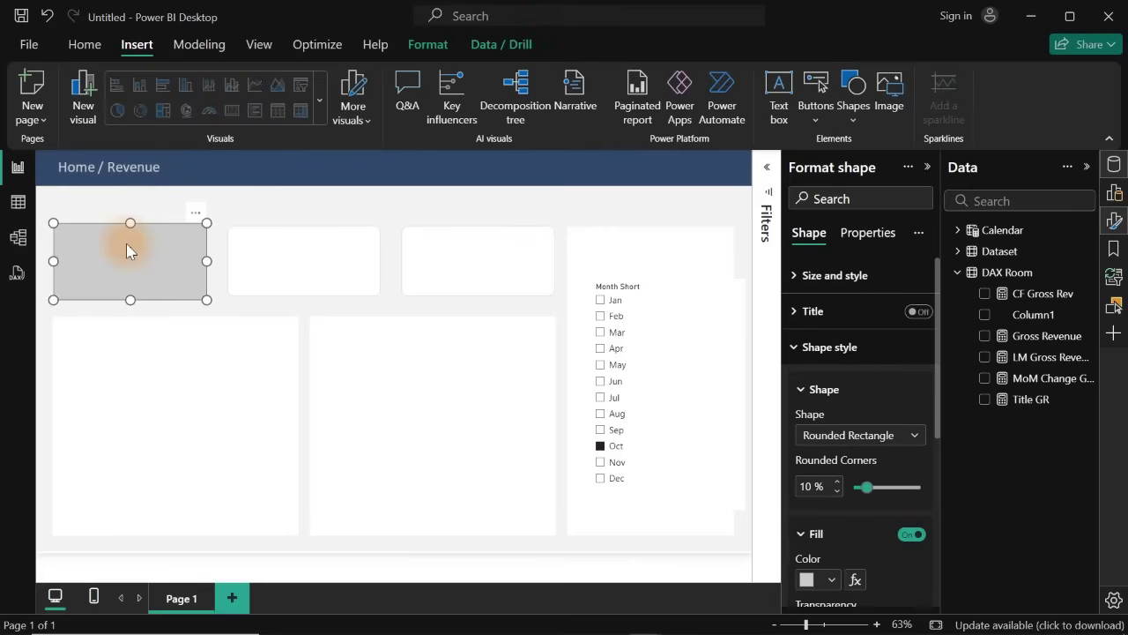
left_click_drag(126, 243, 393, 344)
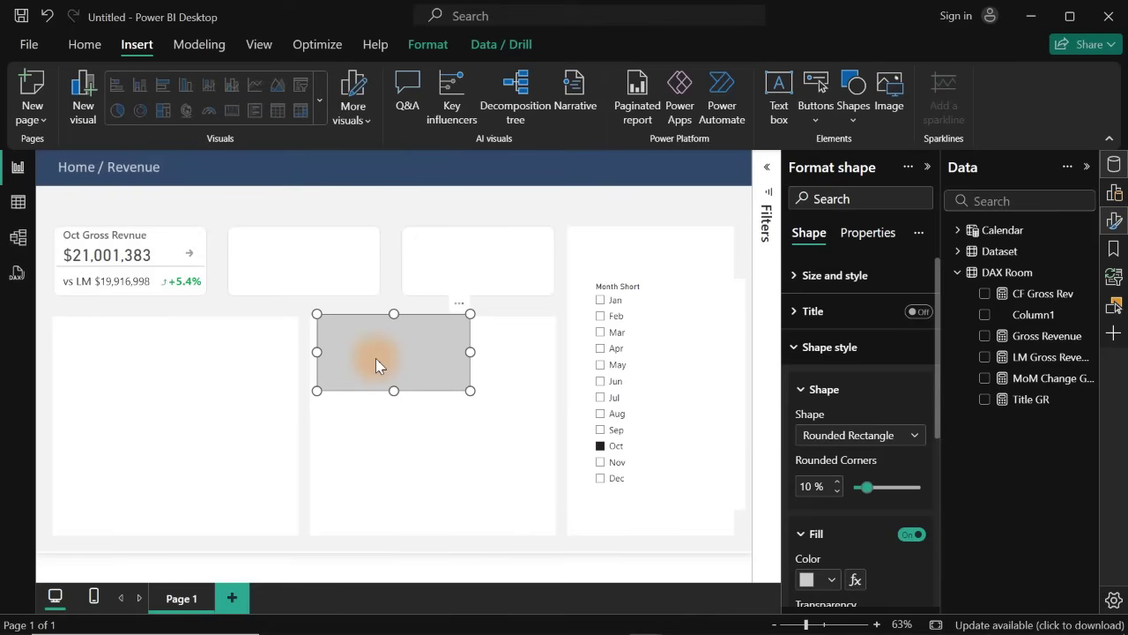
- Create a new measure in the DAX Room table and name it "Gross Reveue Flip Card"
right_click(1031, 344)
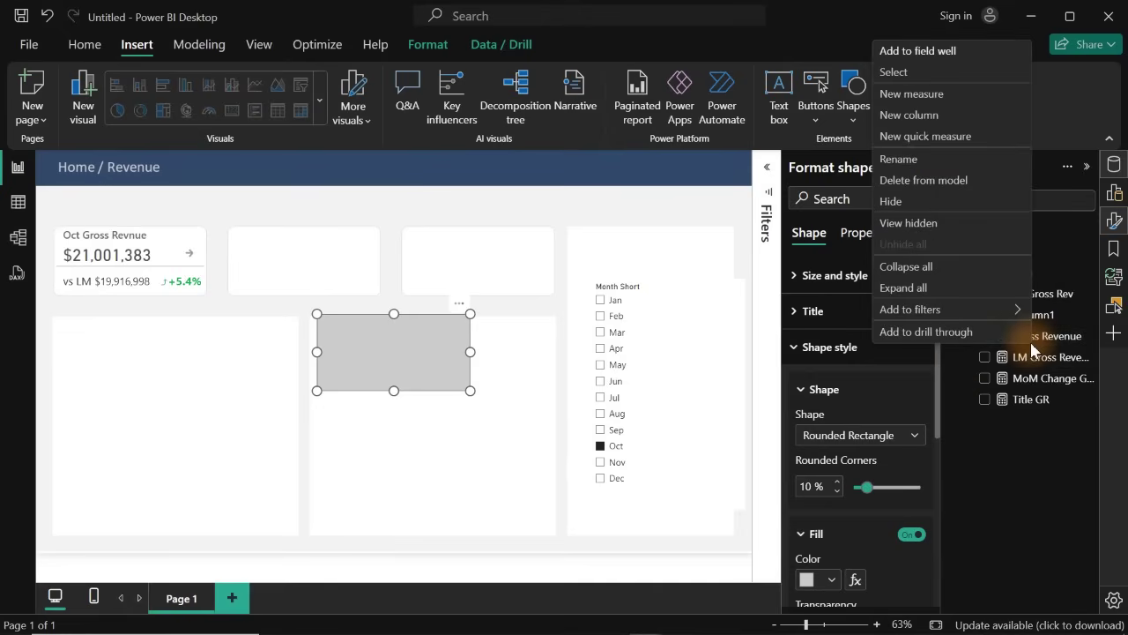
left_click(908, 96)
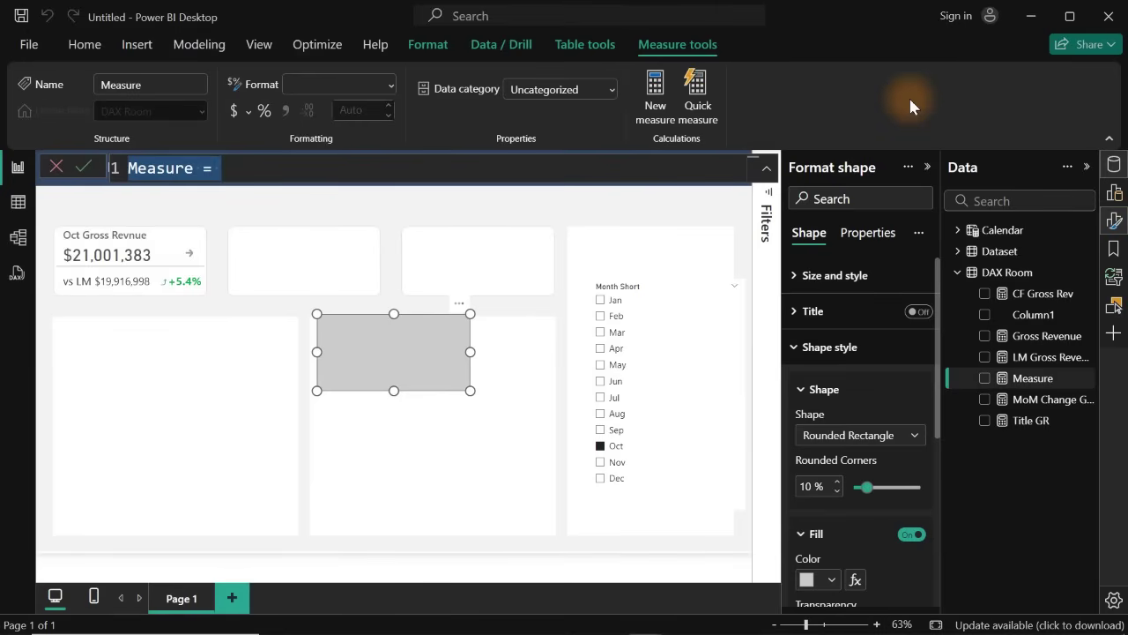
type("G")
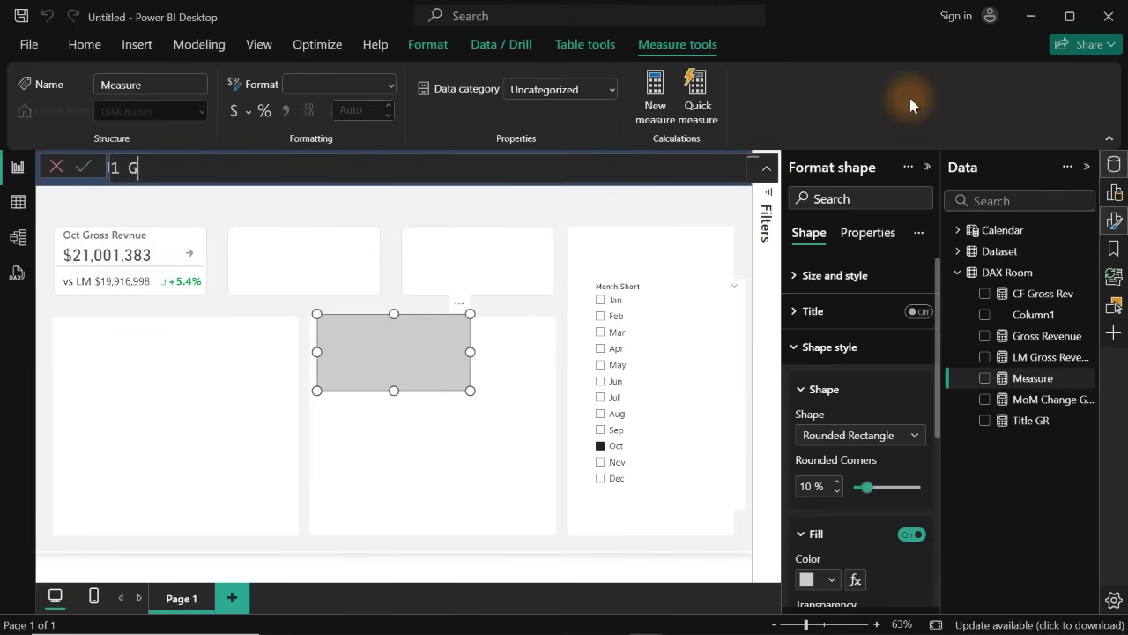
type("ross Reveue Flip Car")
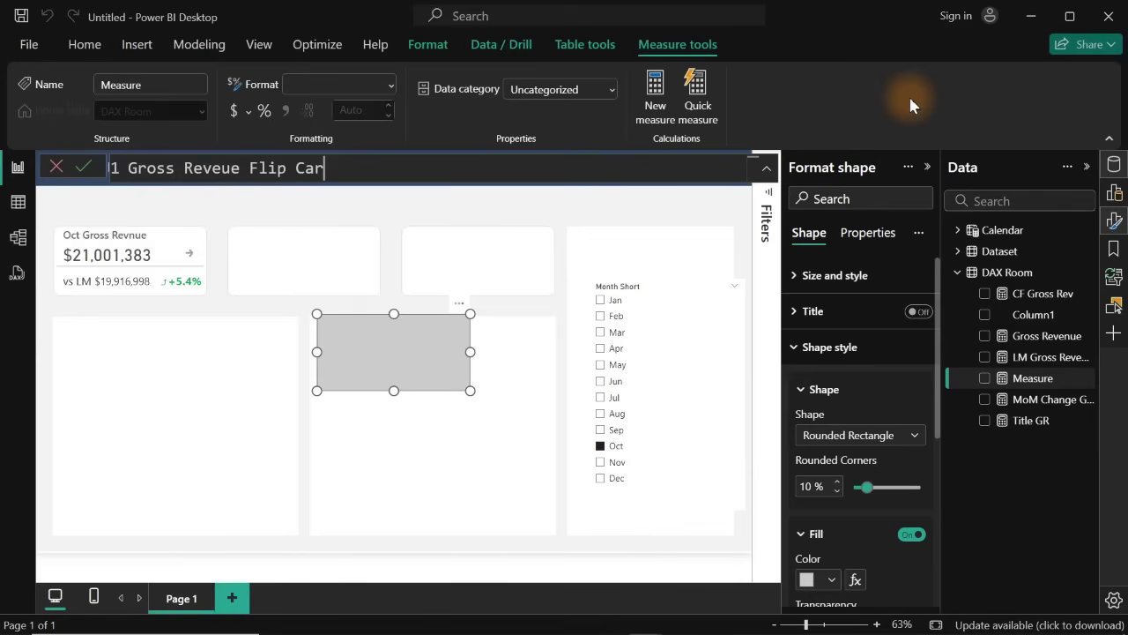
type("d =")
key("shift+Return")
key("Tab")
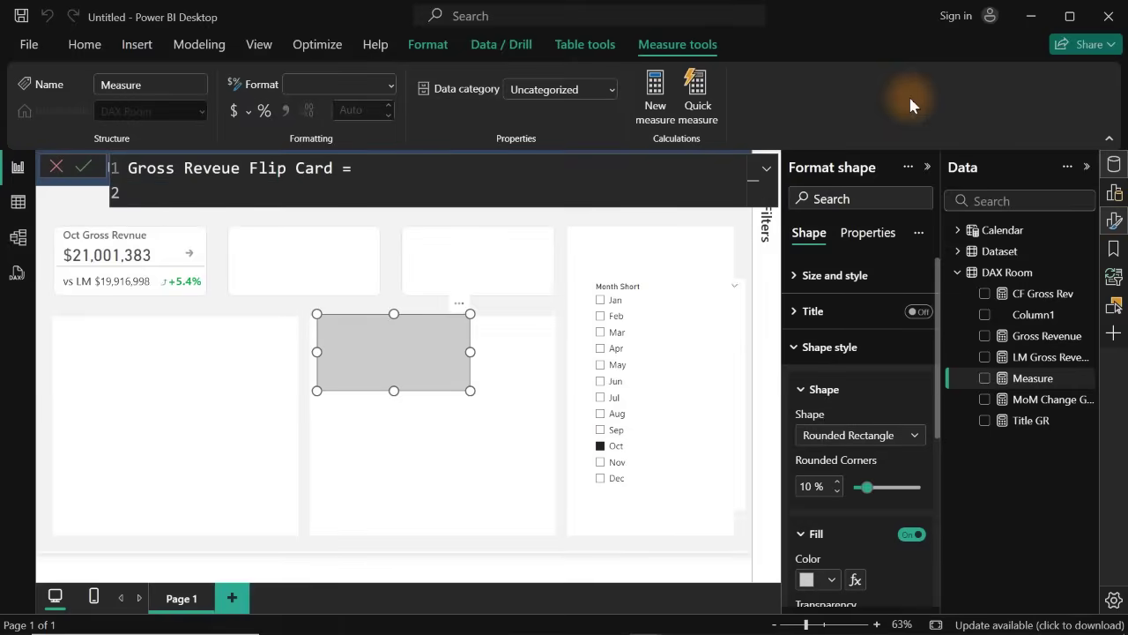
- Declare the variable _GrossRevenue in the measure and assign it the [Gross Revenue] measure
type("var")
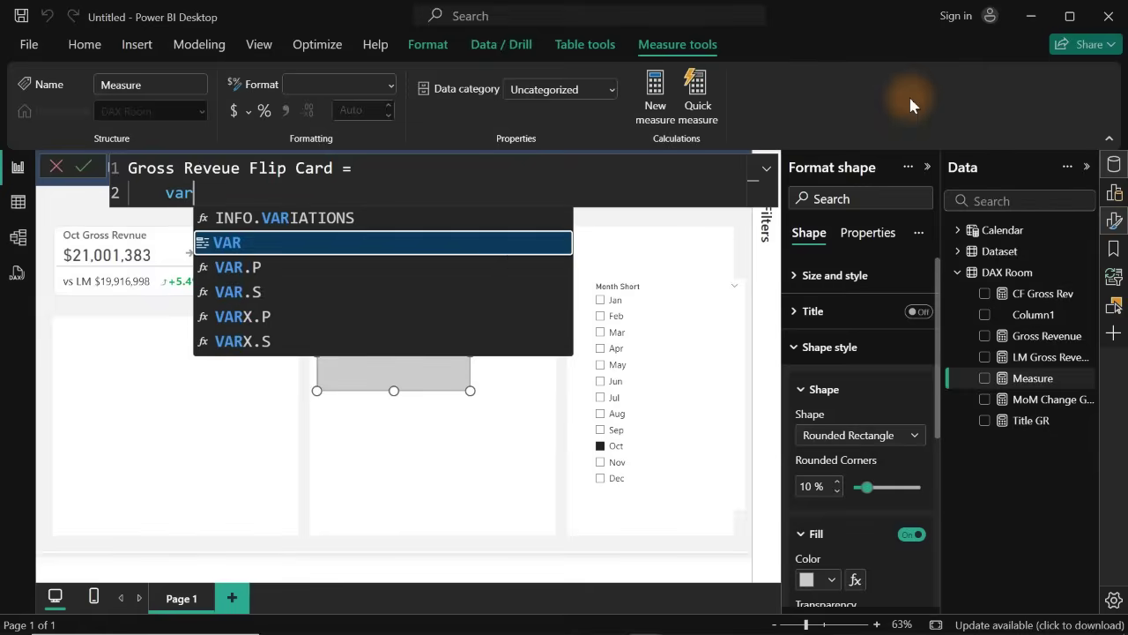
key("Tab")
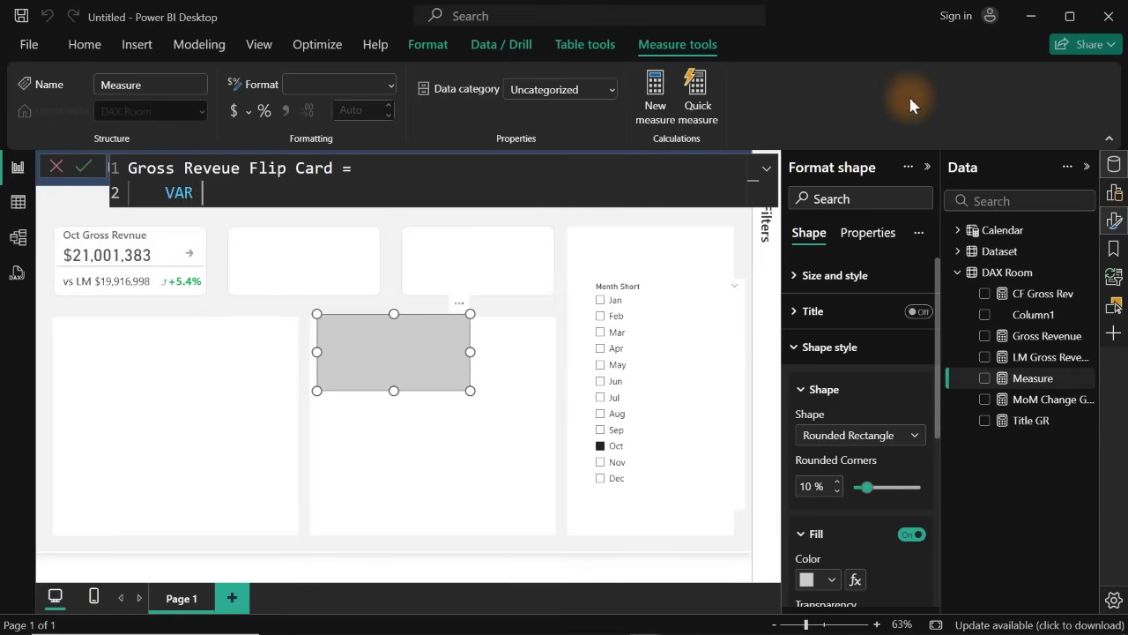
type("_GrossRevenue ")
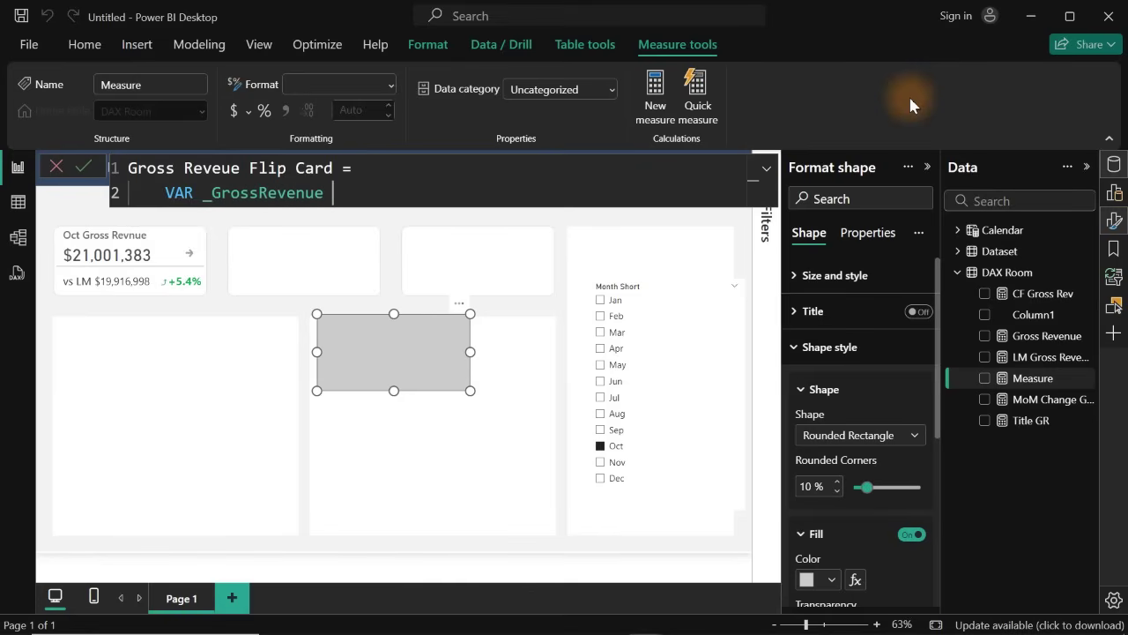
type("=[")
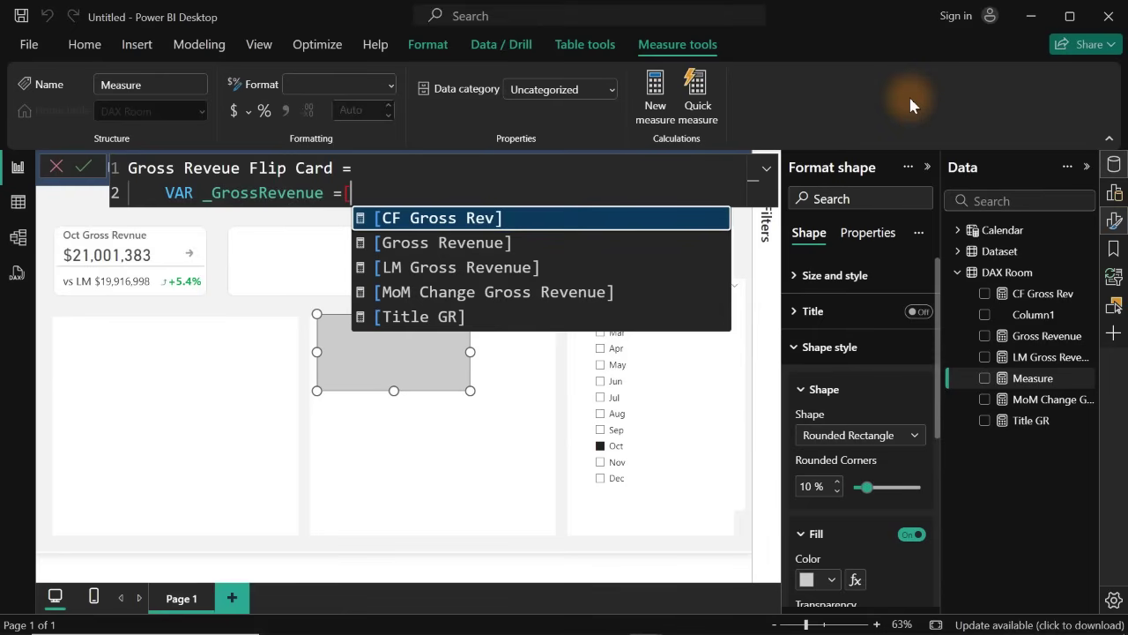
key("Down")
key("Tab")
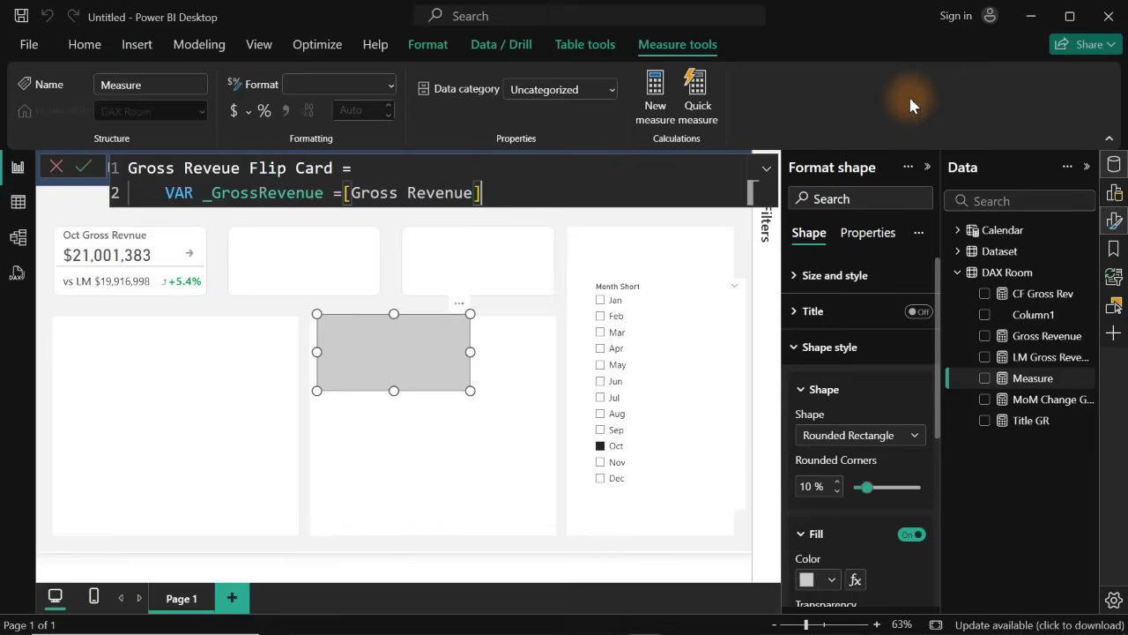
- Add a second variable _LM to the measure and assign it [LM Gross Revenue]
key("shift+Return")
type("var")
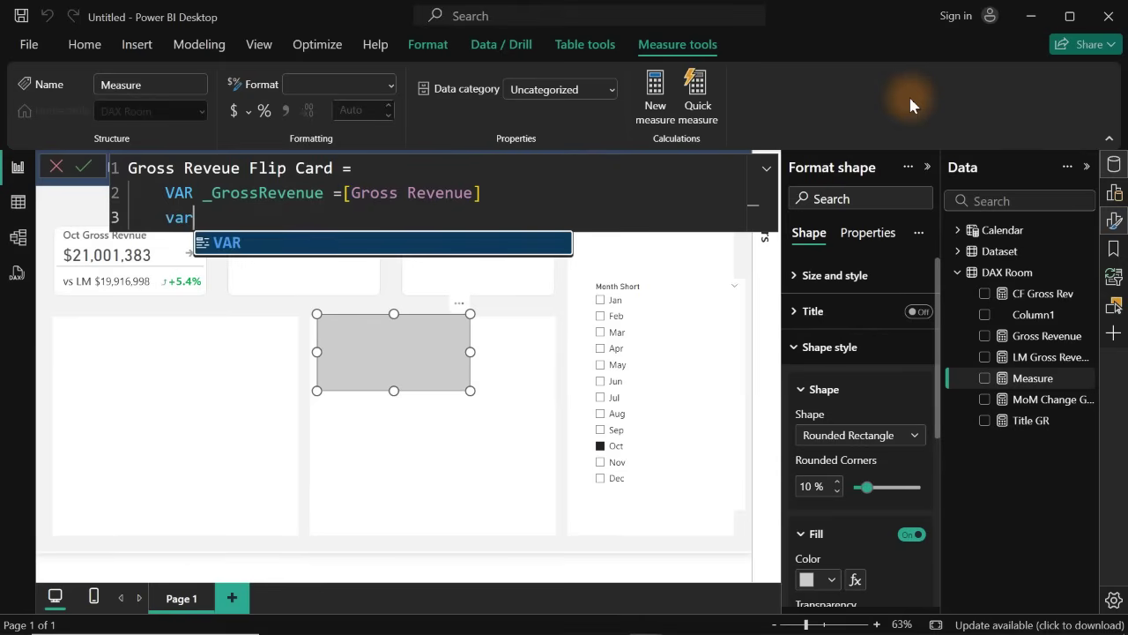
key("Tab")
type("_")
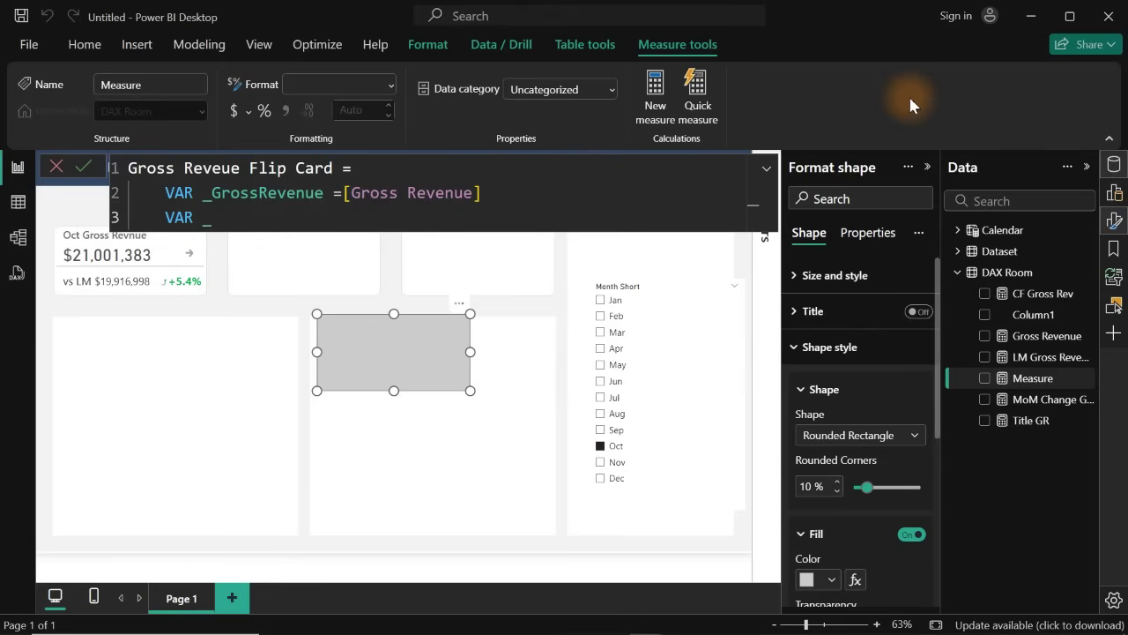
type("LM")
type("Gro")
key("BackSpace")
key("BackSpace")
key("BackSpace")
type("= [")
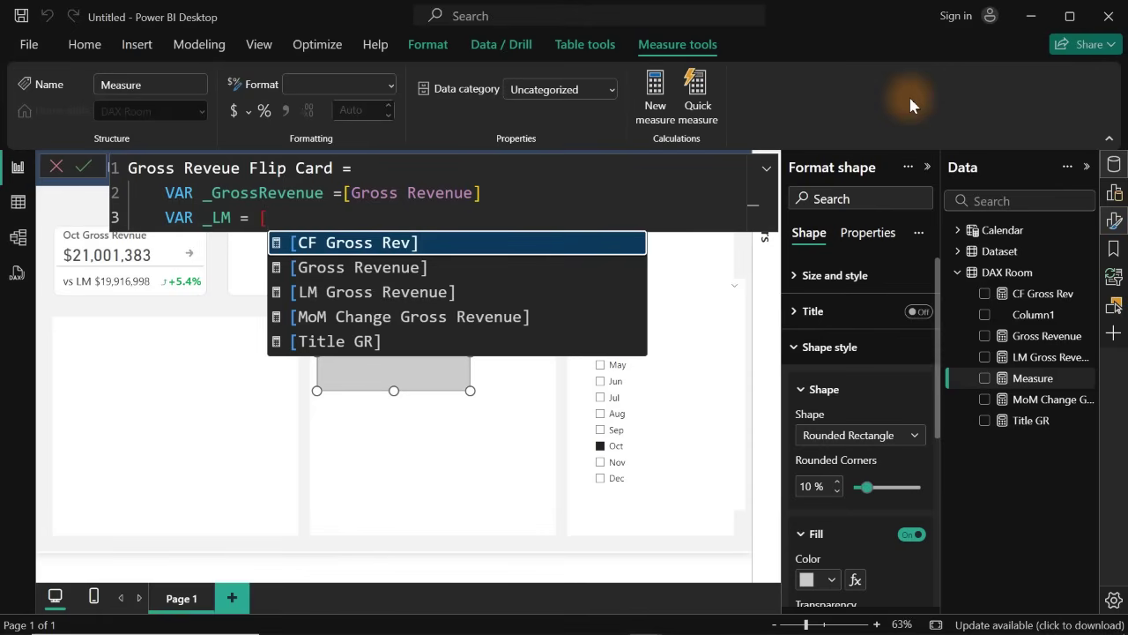
key("Down")
key("Down")
key("Tab")
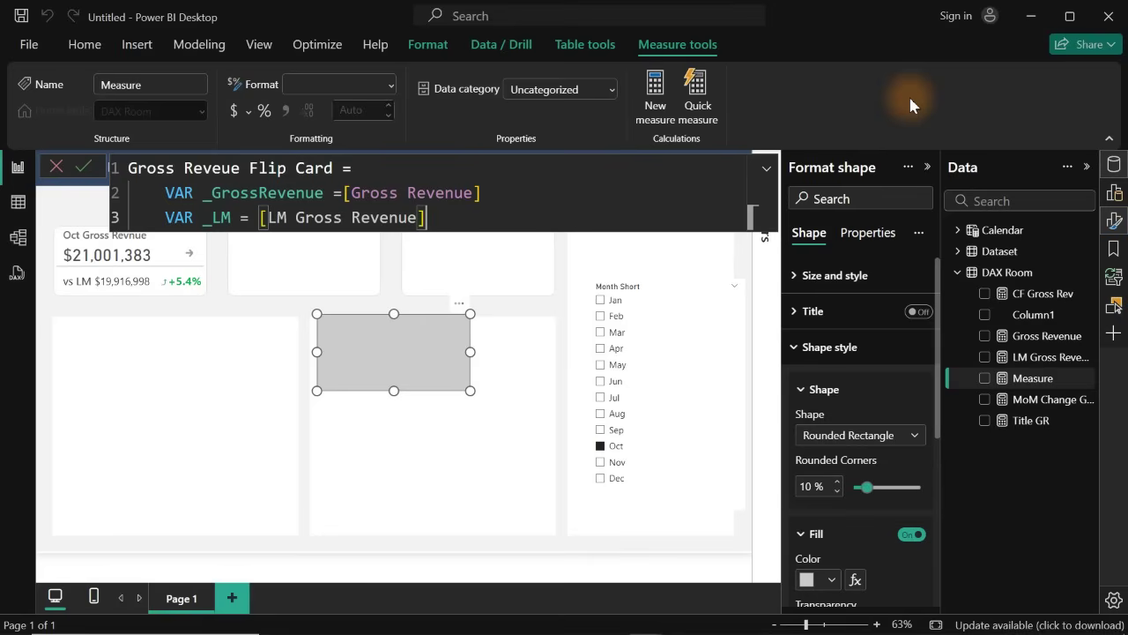
- Add a third variable _Varaince to the measure, calculated as _GrossRevenue - _LM
key("shift+Return")
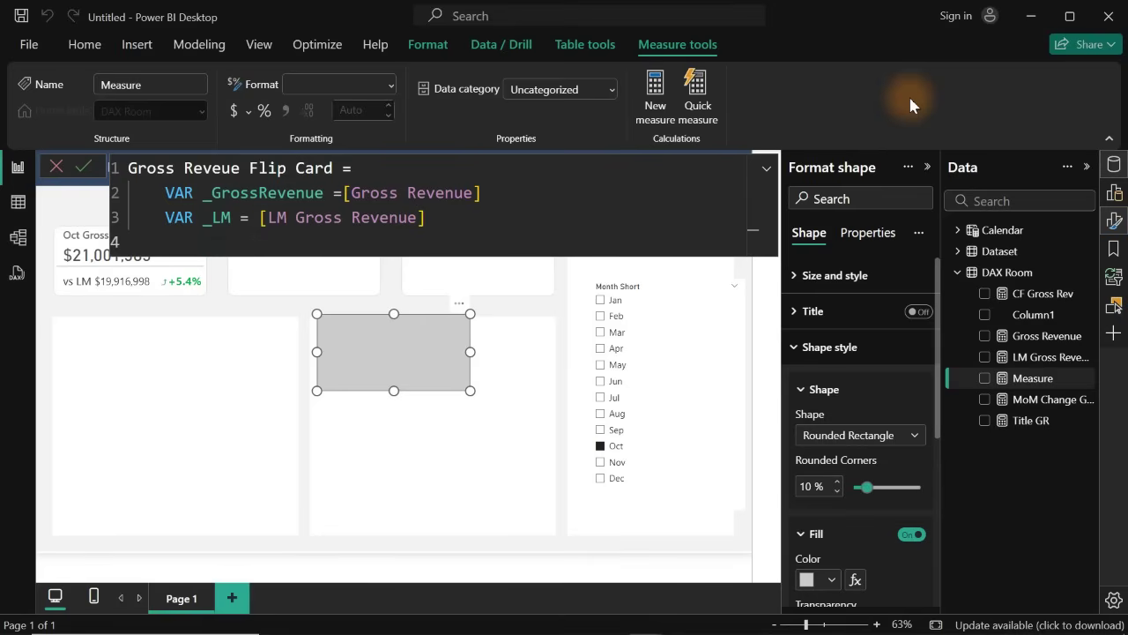
type("VAR ")
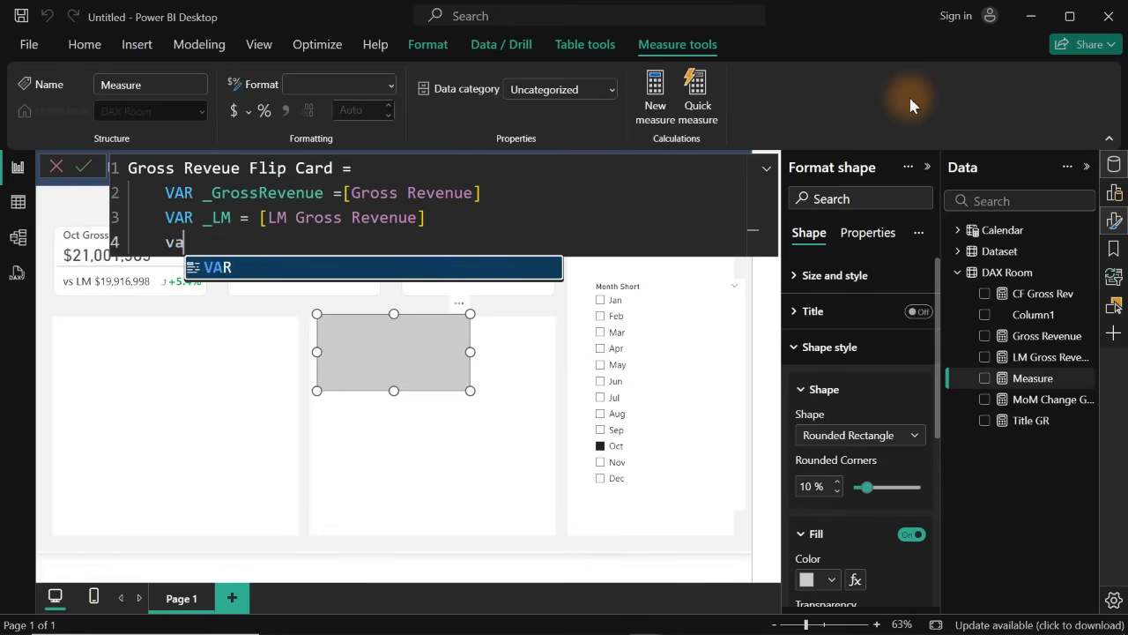
type("_")
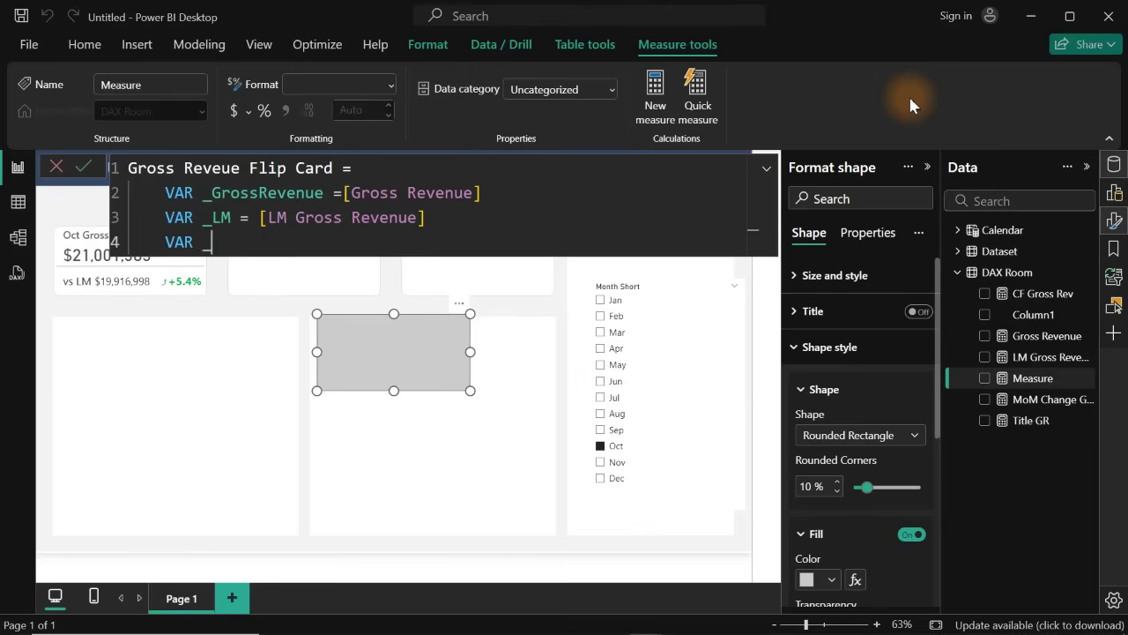
type("Vaia")
key("BackSpace")
key("BackSpace")
type("raince")
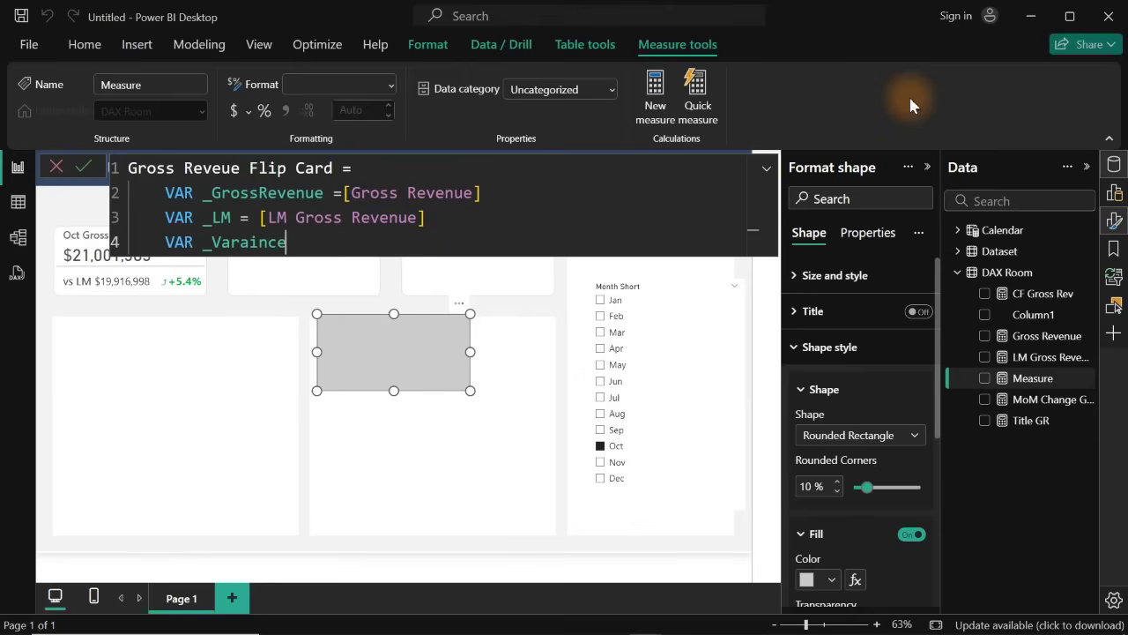
type(" = _")
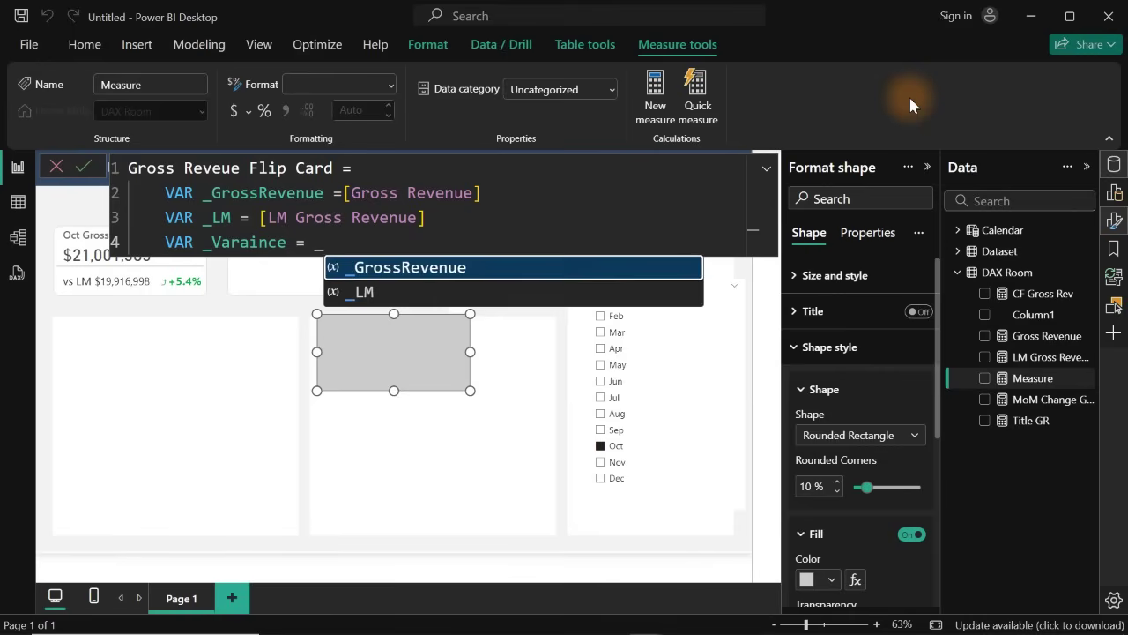
key("Tab")
type("- ")
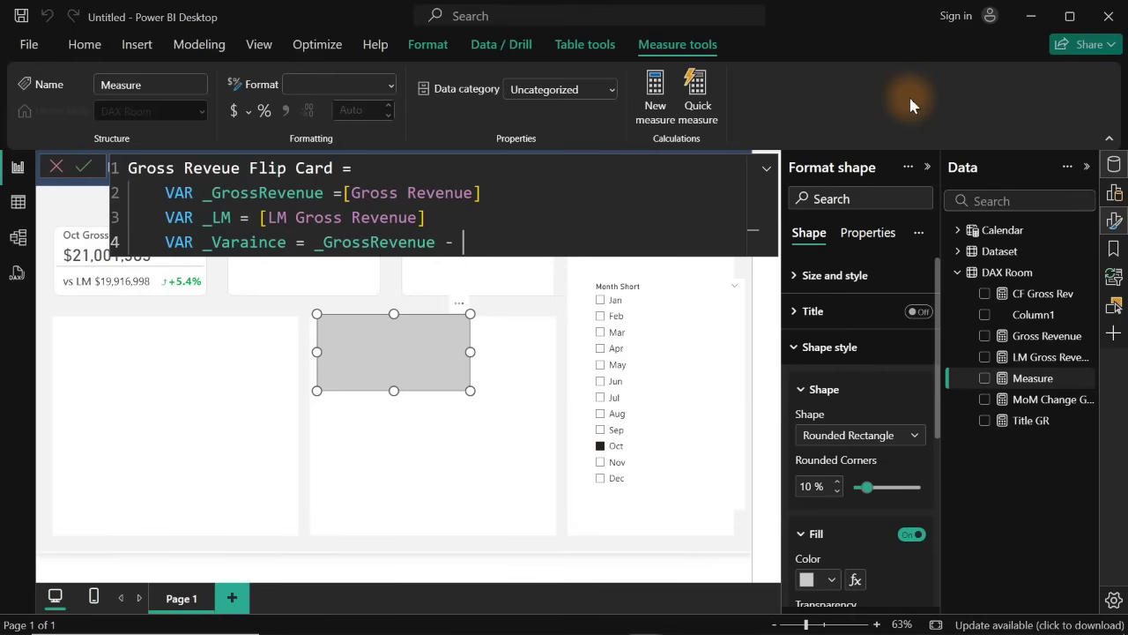
type("_")
key("Down")
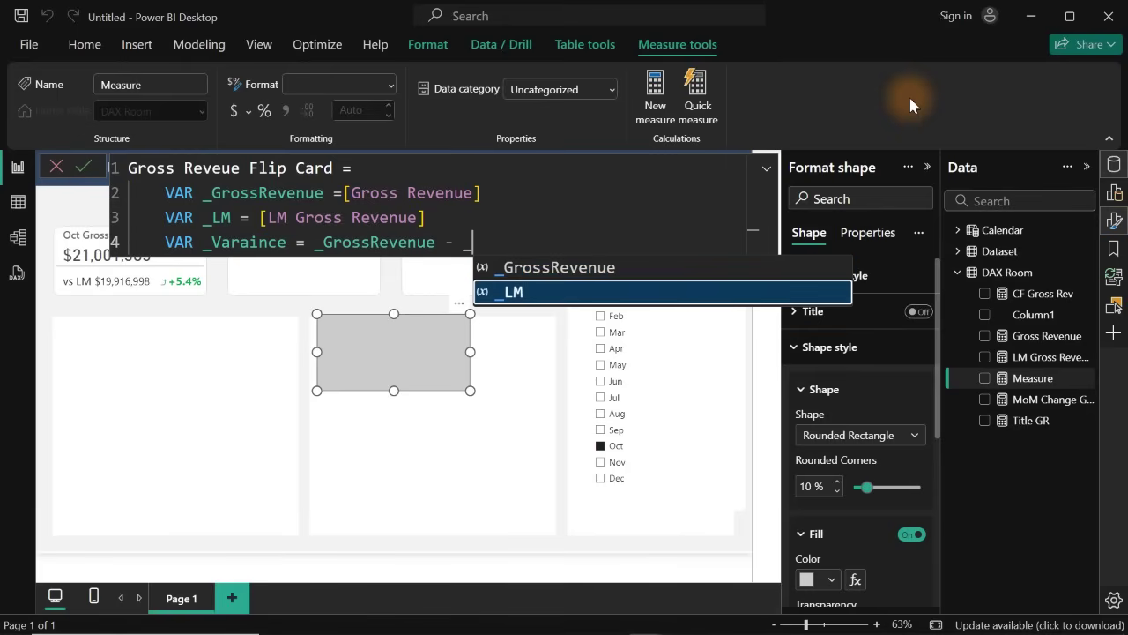
key("Tab")
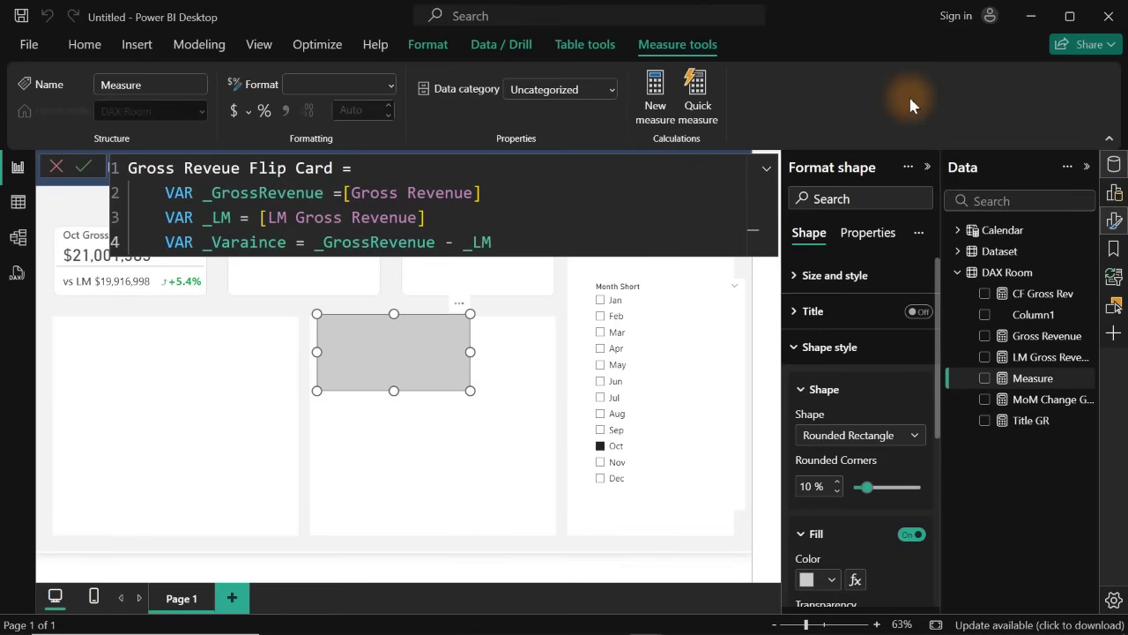
- Add a variable _format to the measure that applies FORMAT to _Varaince with the format string "$#,##"
key("shift+Return")
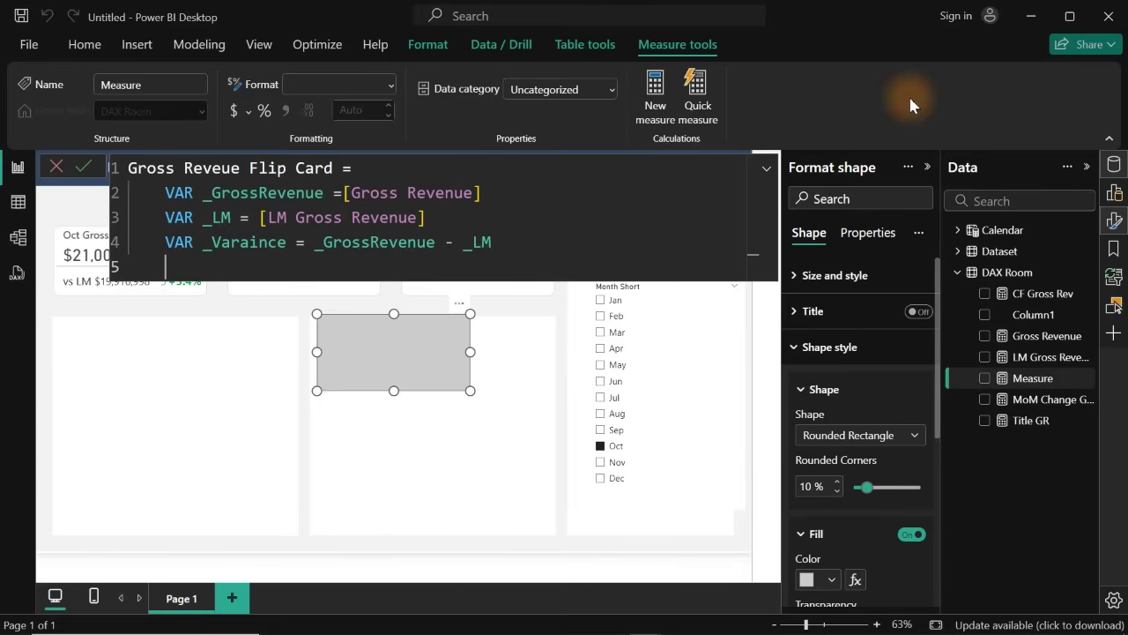
type("var")
key("Tab")
type("_form")
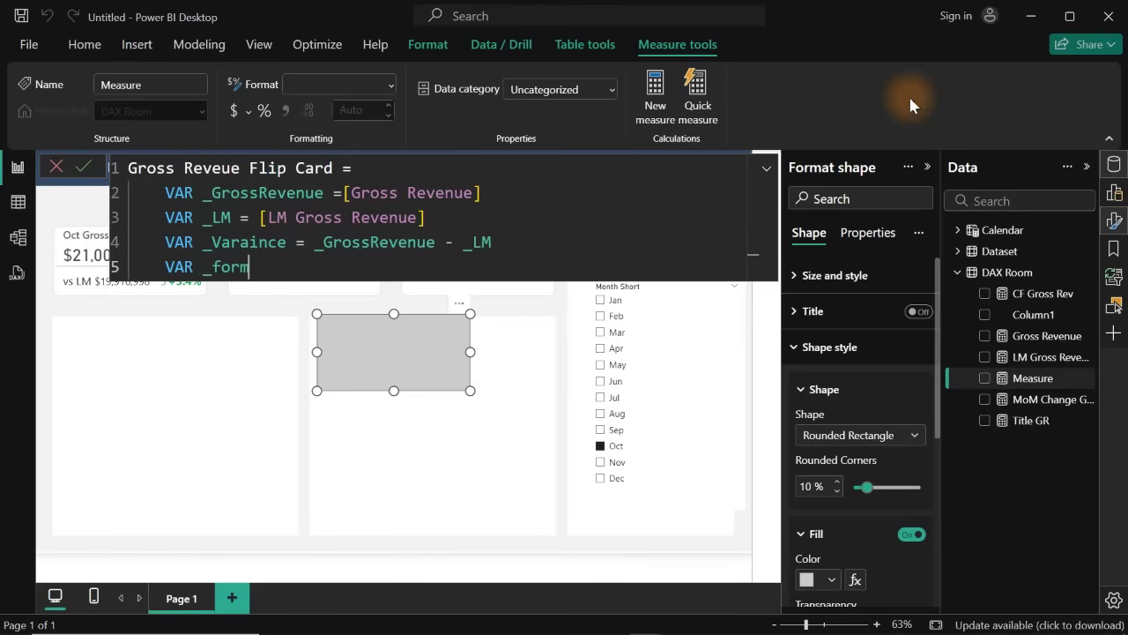
type("at = for")
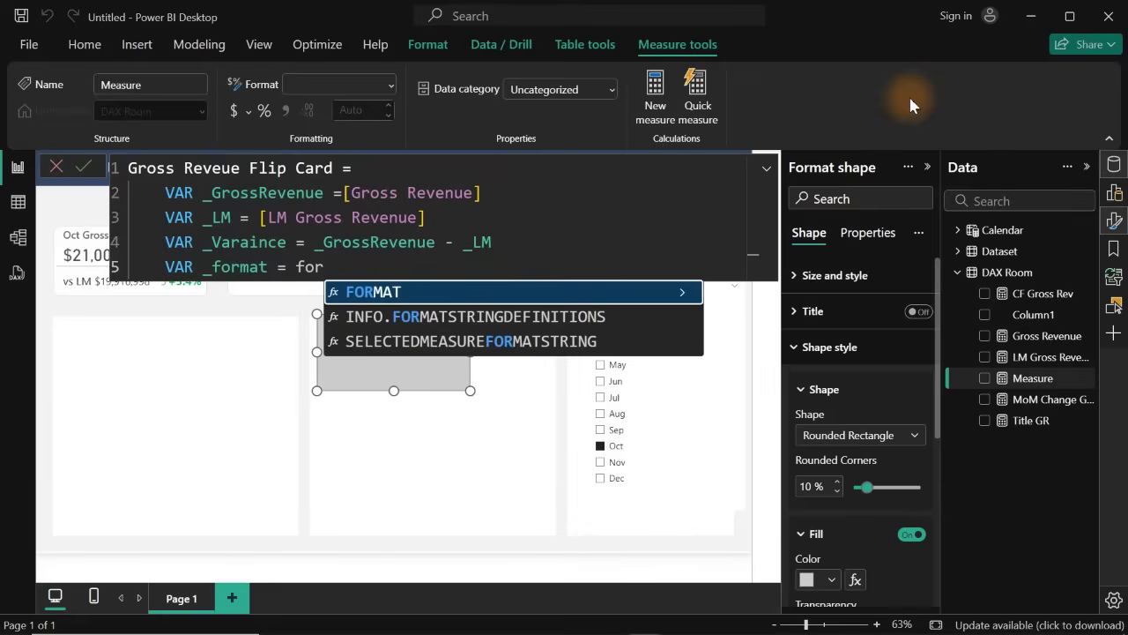
key("Tab")
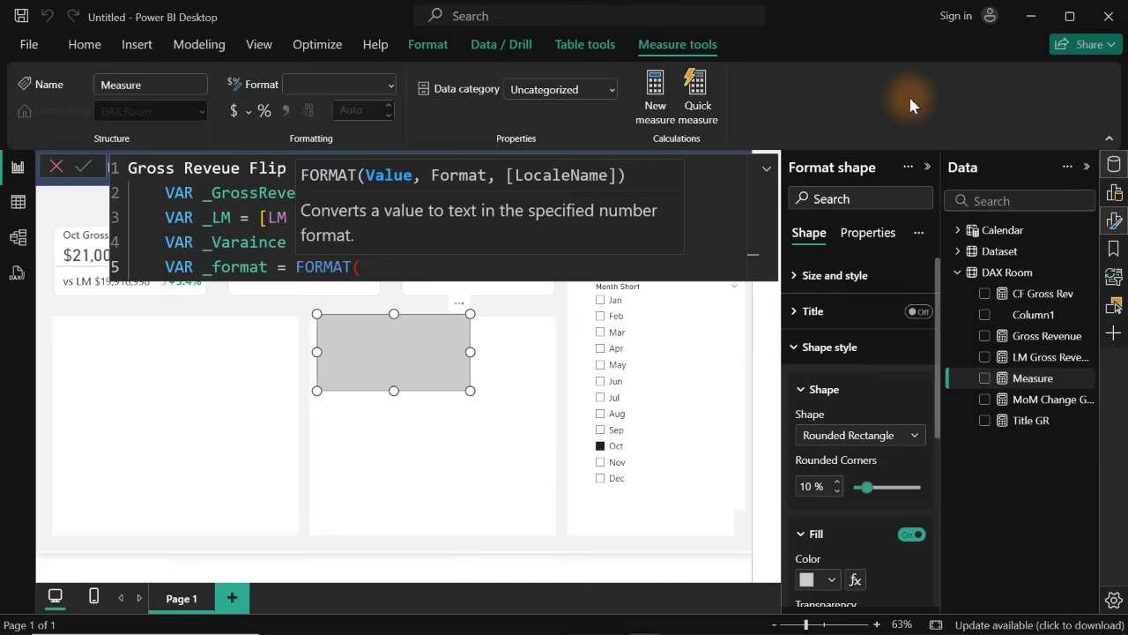
type("_")
key("Down")
key("Down")
key("Tab")
type(",")
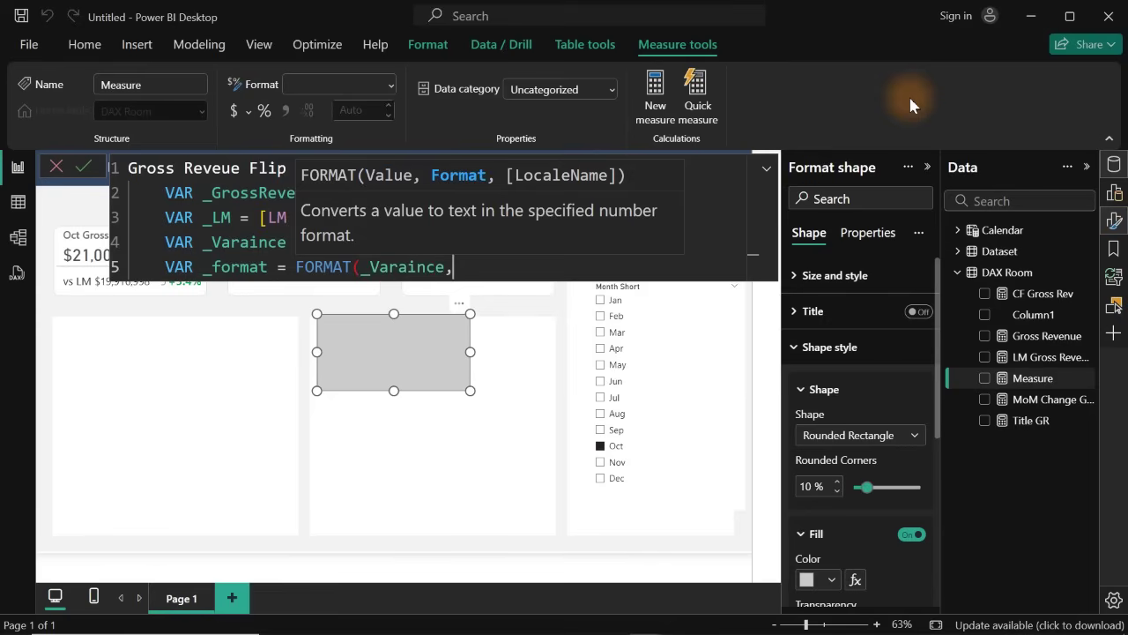
type("\"$#,##\")")
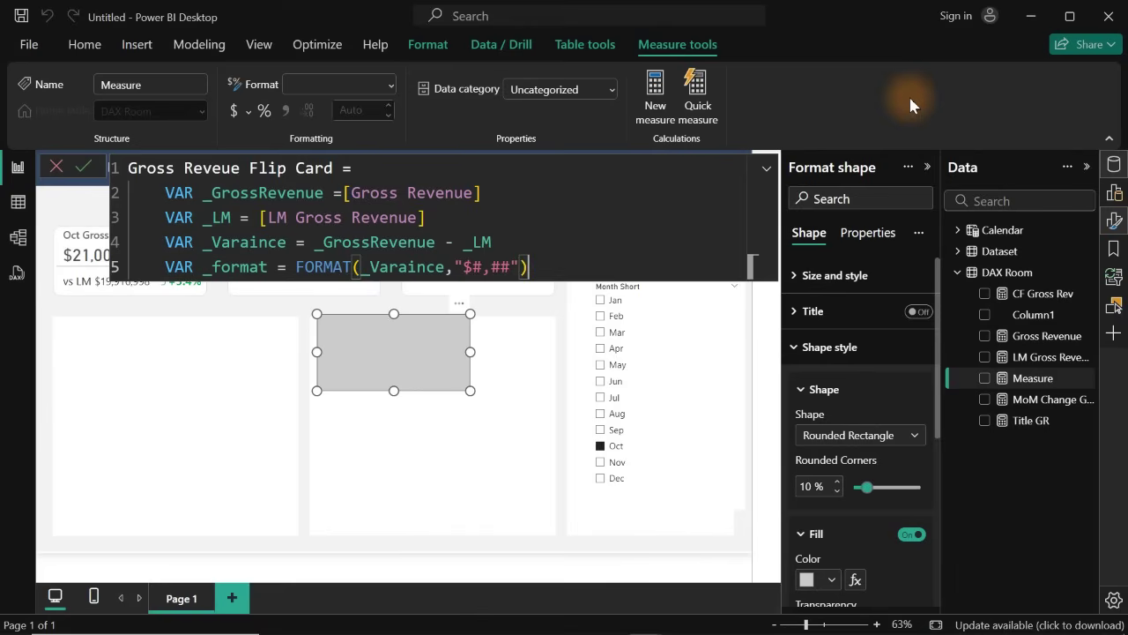
- Leave a blank line after the variables and add a RETURN statement with a new line below it
key("shift+Return")
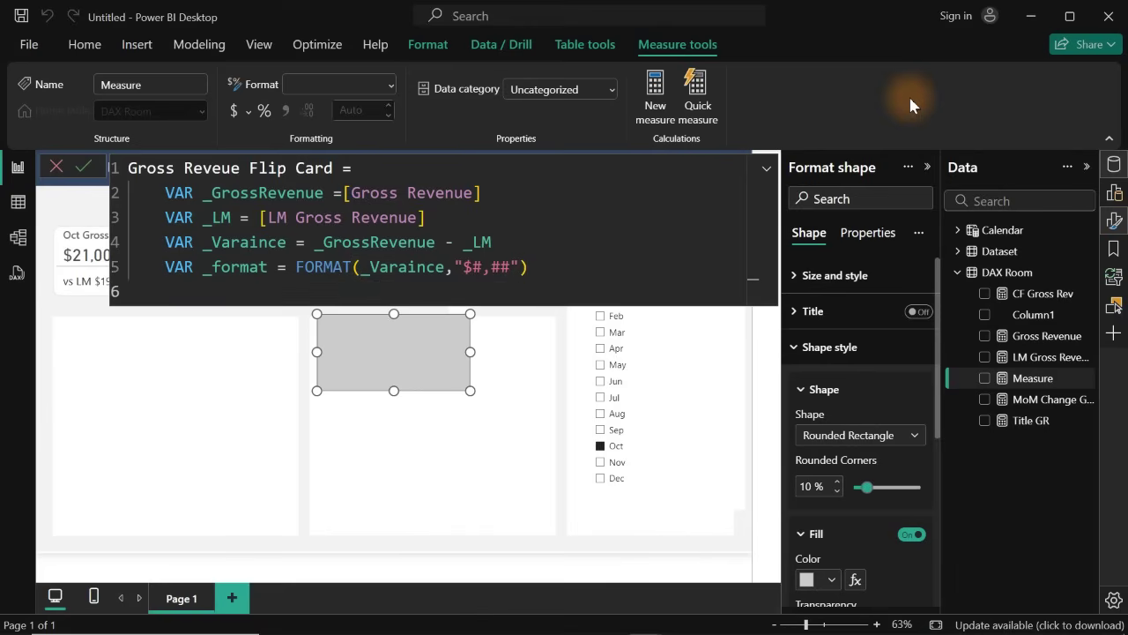
key("shift+Return")
type("re")
key("Tab")
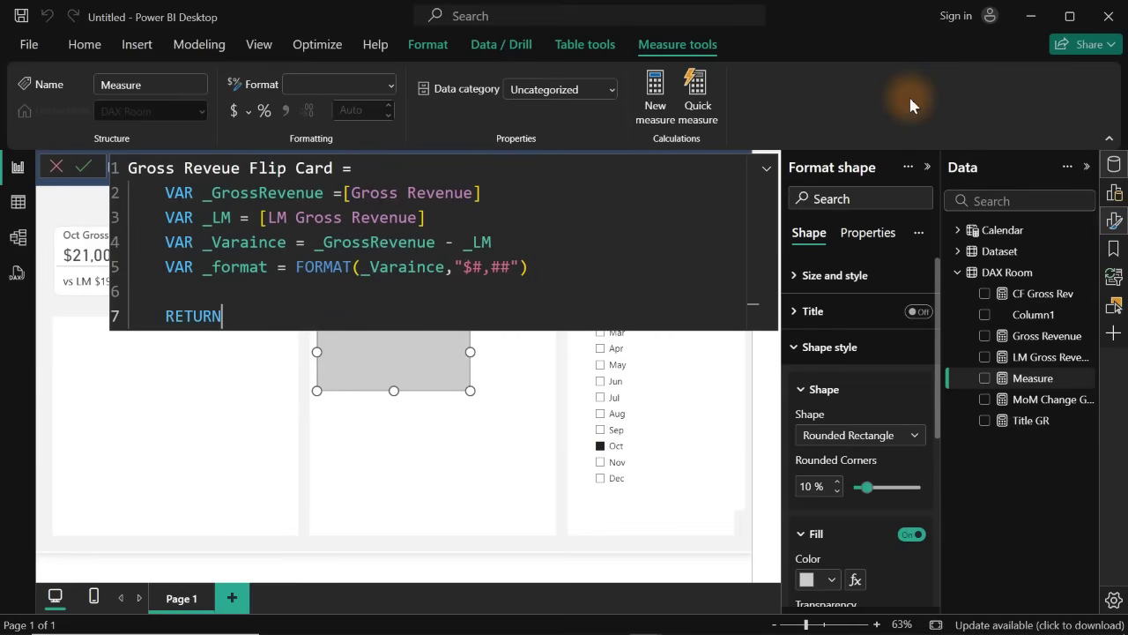
key("shift+Return")
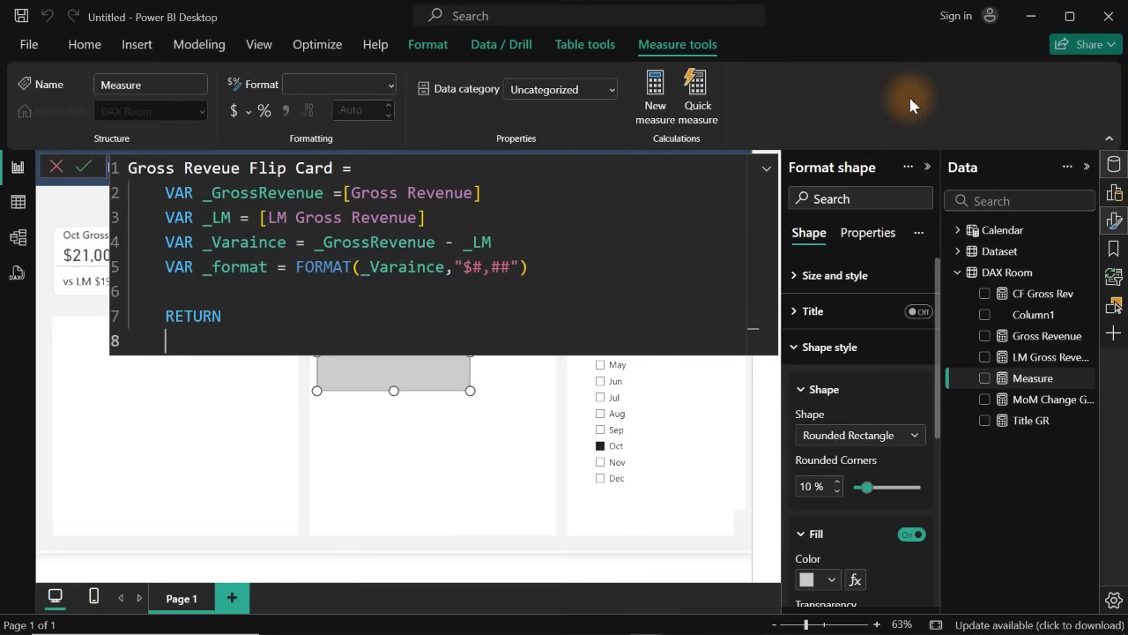
- Start an IF function on the line below RETURN and open a new line for its arguments
key("Tab")
type("if")
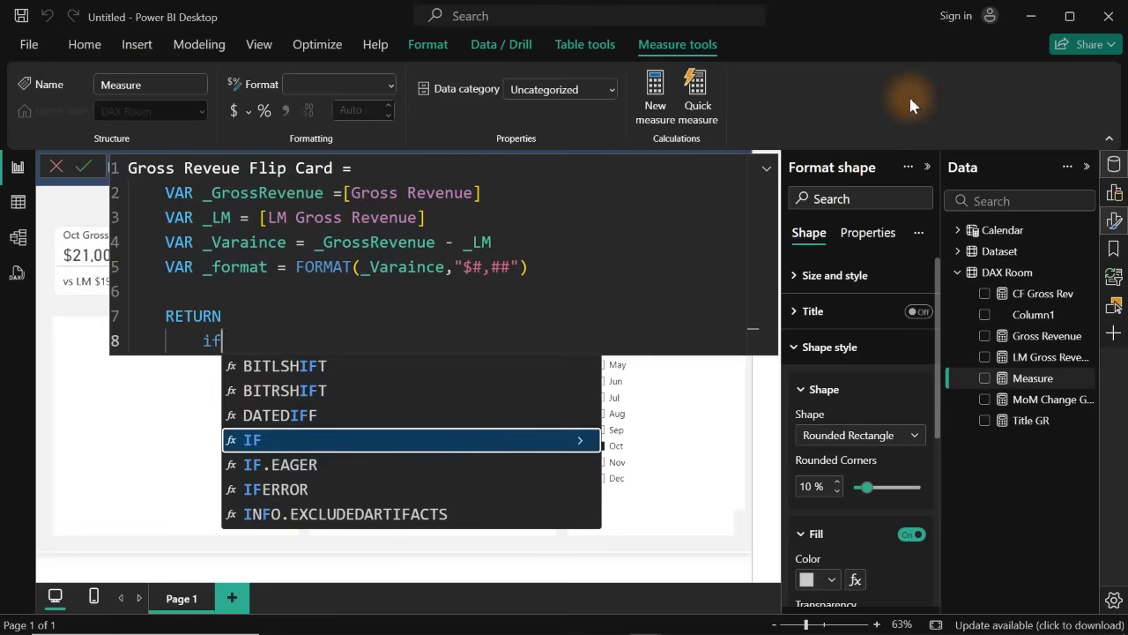
key("Tab")
key("shift+Return")
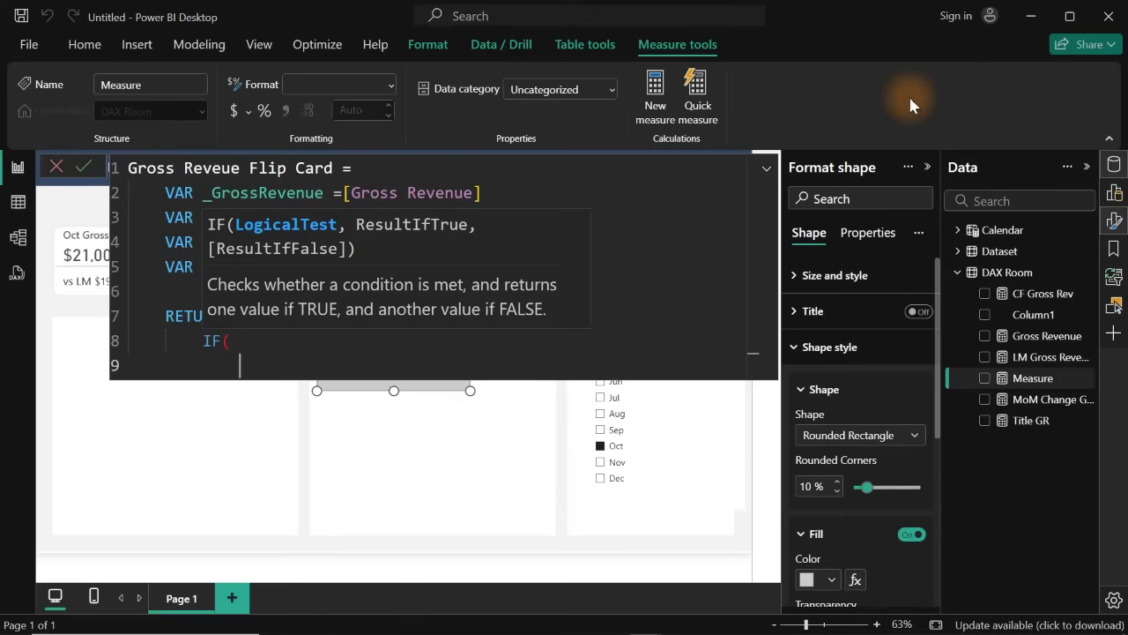
- Enter _GrossRevenue > _LM as the logical test of the IF function
key("Tab")
type("_")
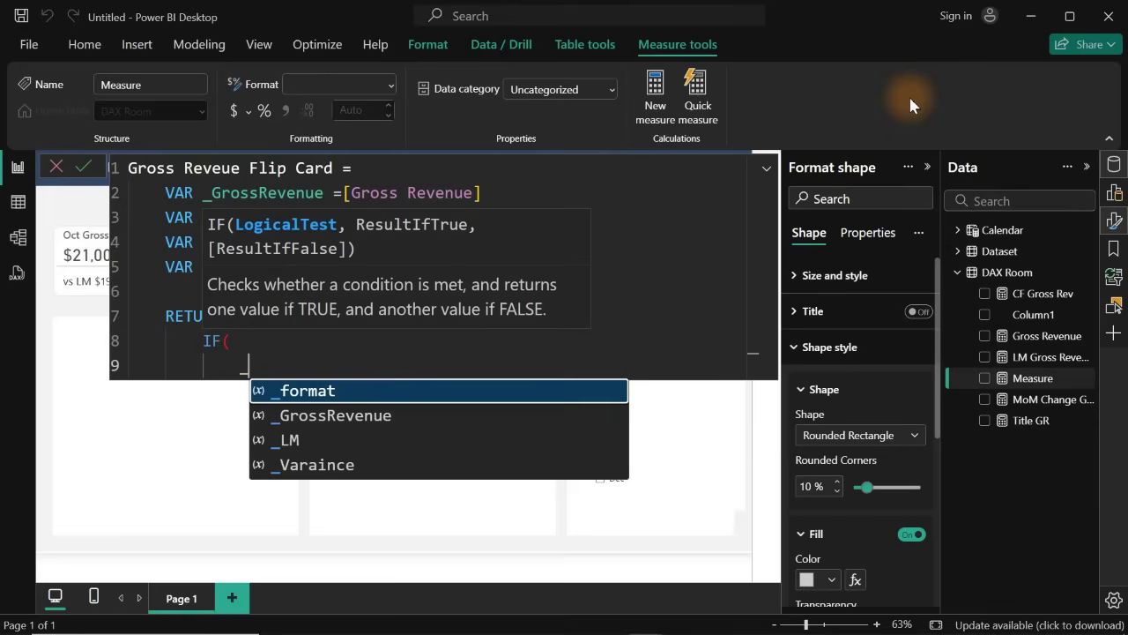
key("Down")
key("Down")
key("Up")
key("Tab")
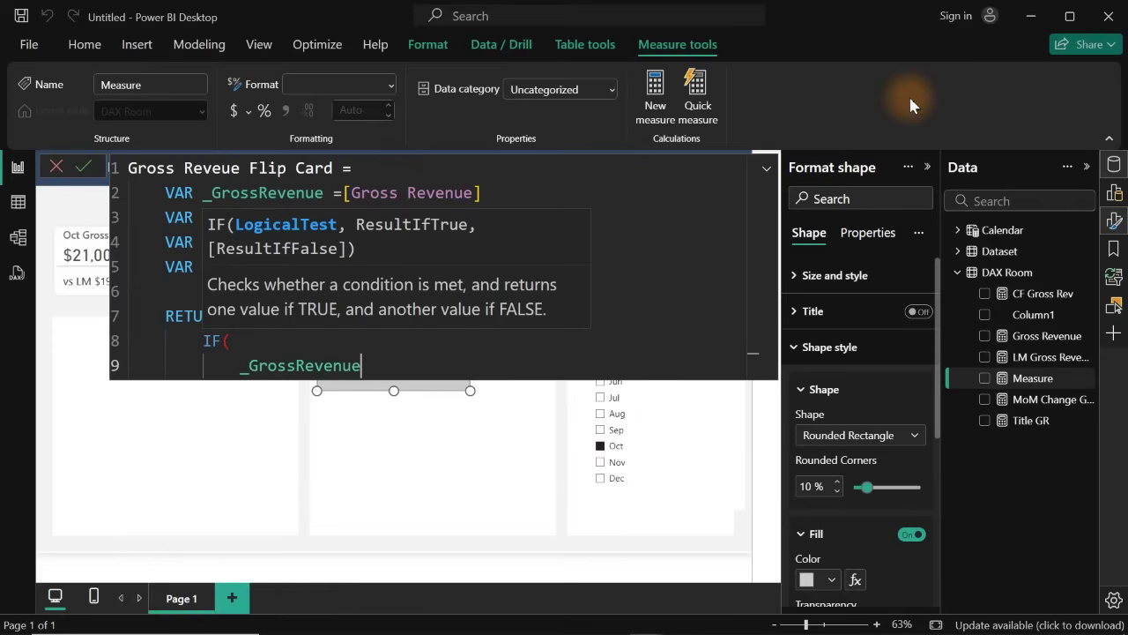
type("> _")
key("Down")
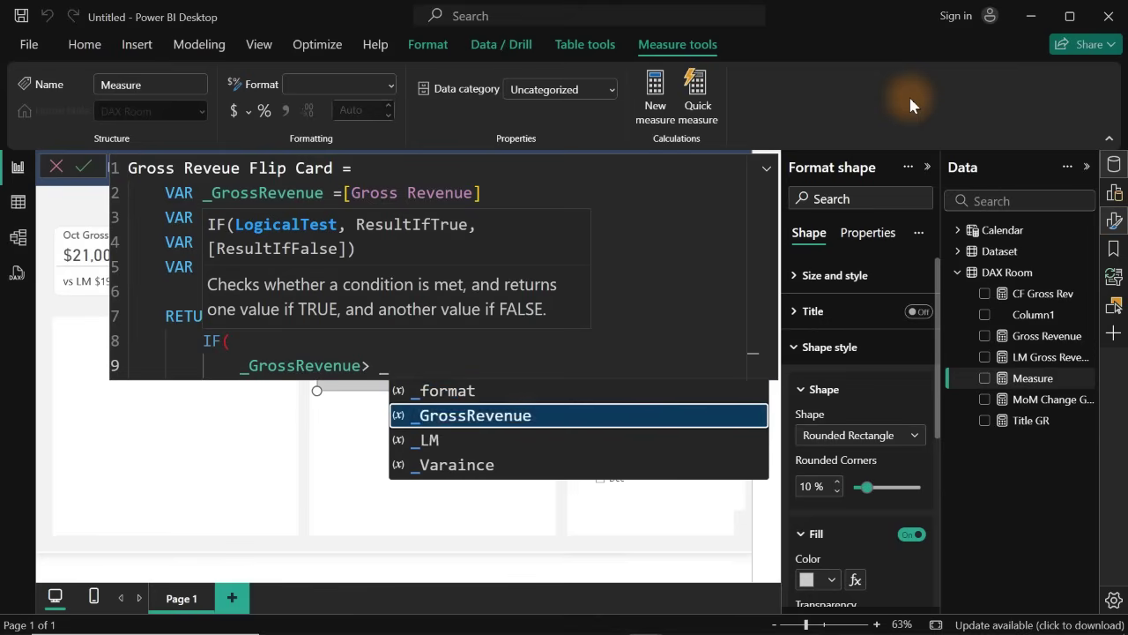
key("Down")
key("Tab")
type(",")
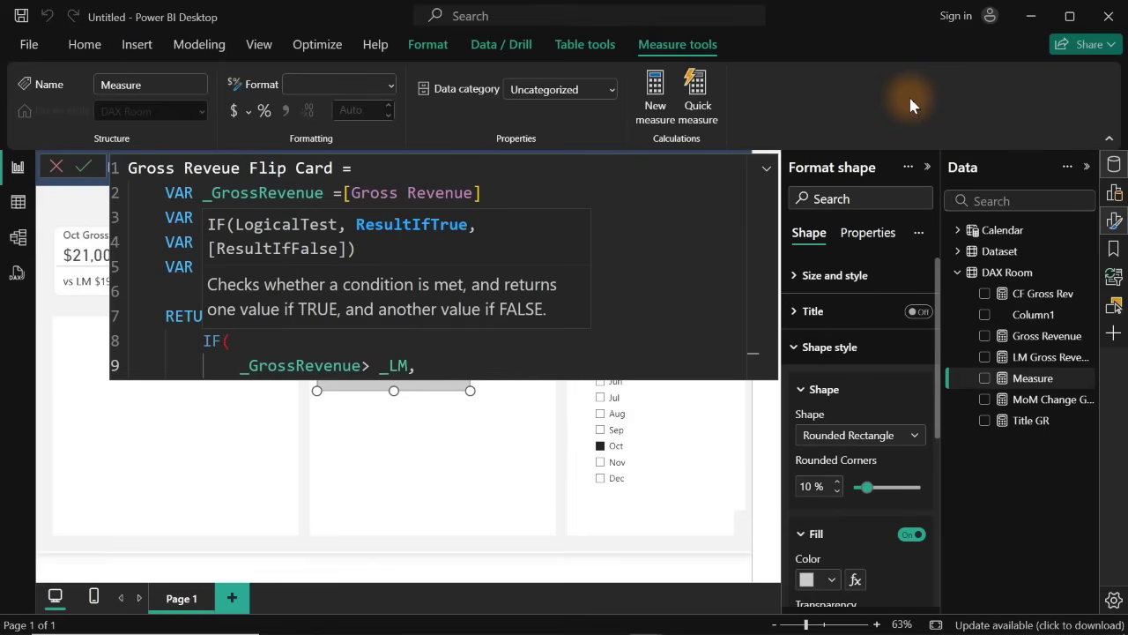
- Begin the IF function's true result on a new line with "+"&
key("shift+Return")
type("\"")
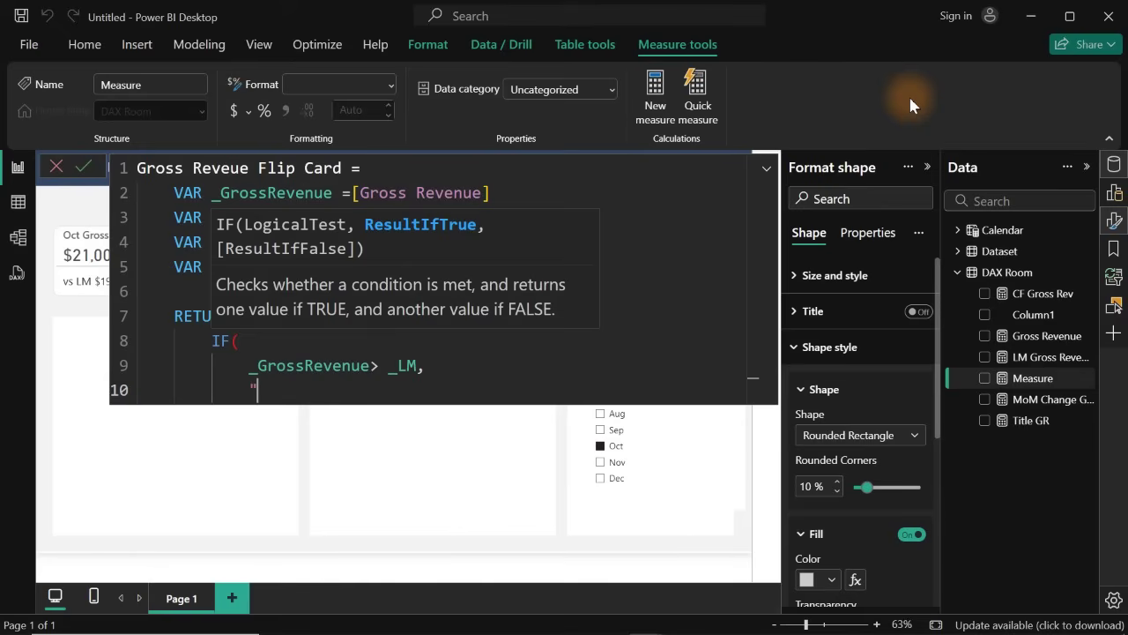
type("+\"&")
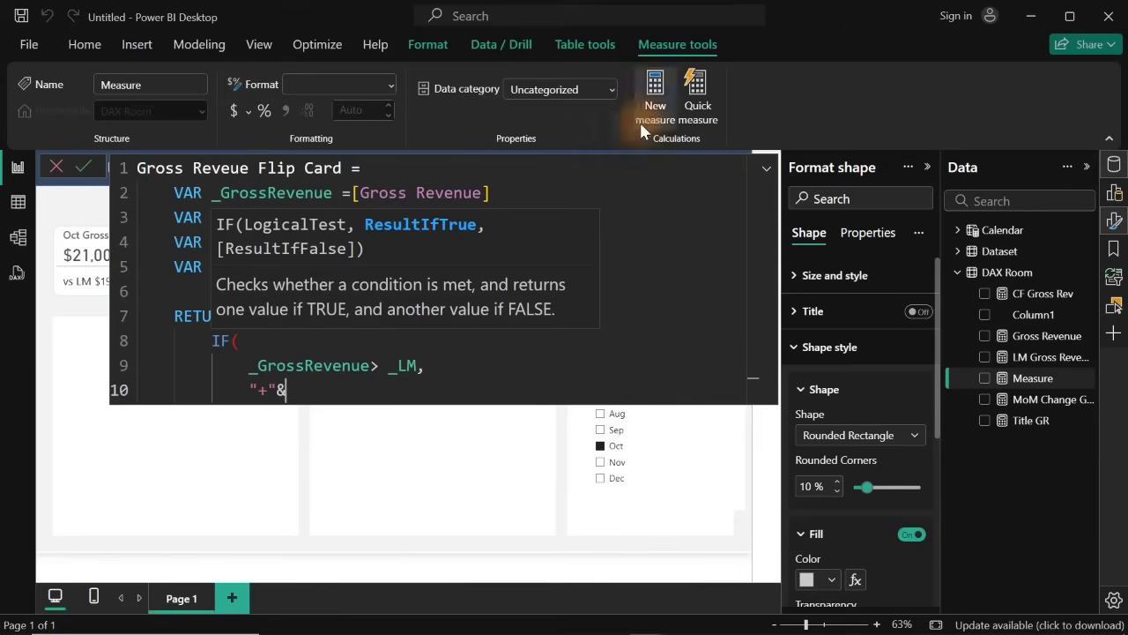
- Insert a _Up variable above _GrossRevenue and assign it an open UNICHAR function
left_click(408, 173)
key("Return")
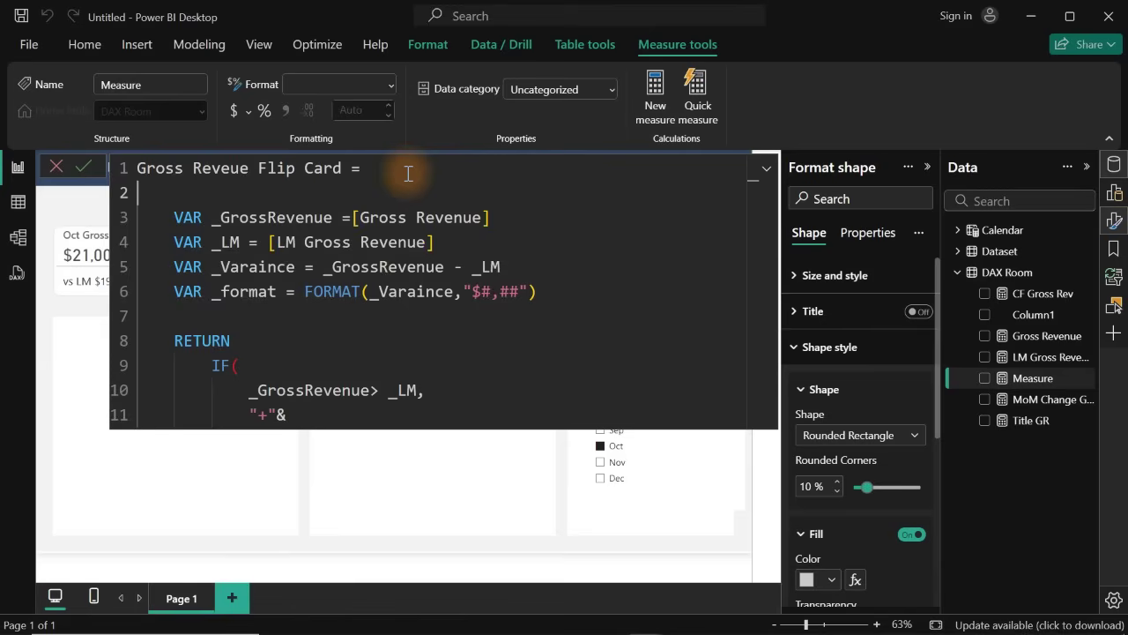
type("var")
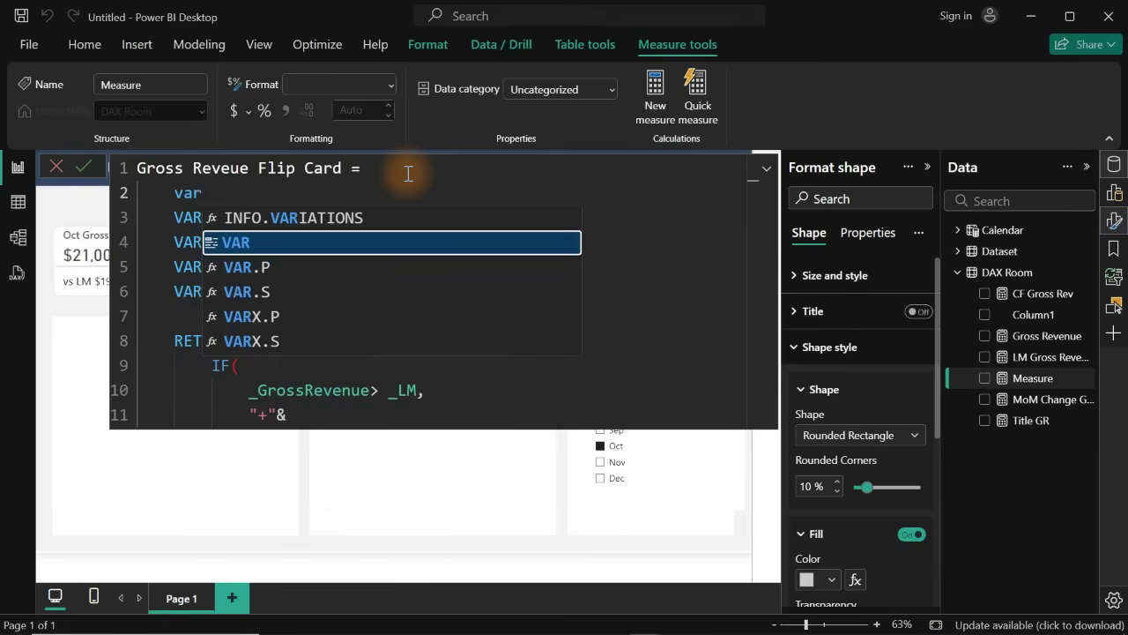
key("Tab")
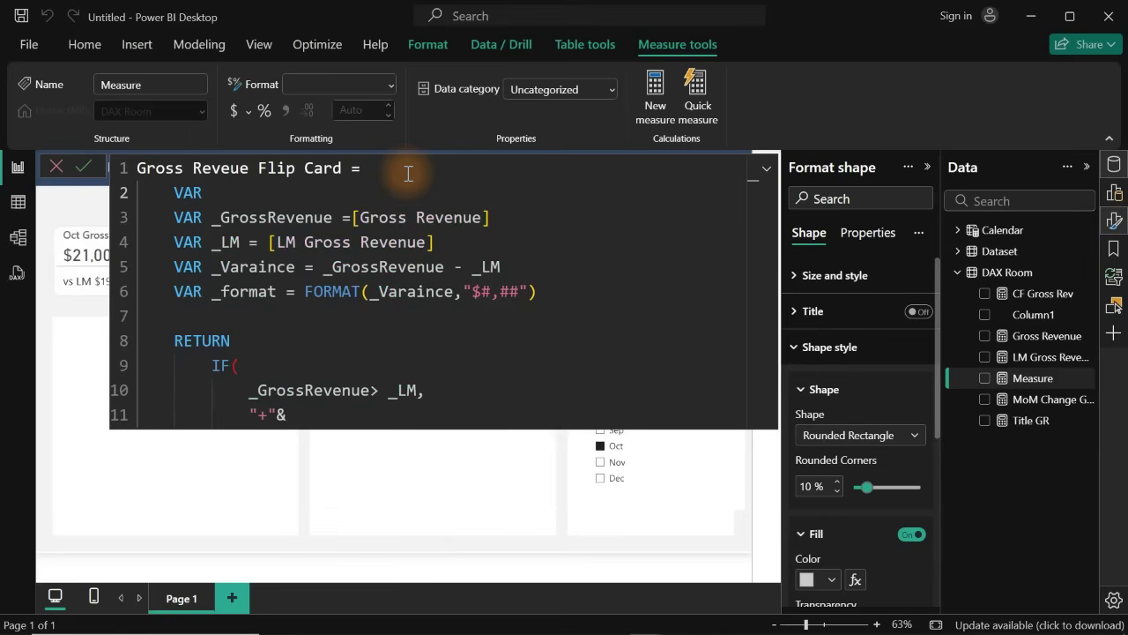
type("_Y")
key("BackSpace")
type("Up = uni")
key("Tab")
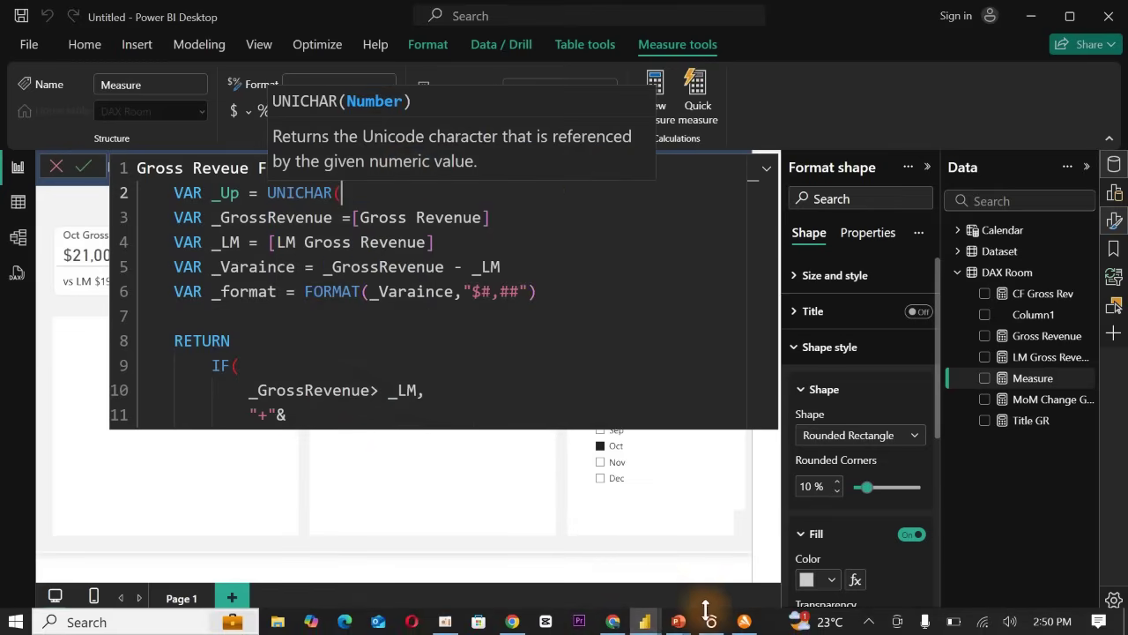
- Look up the upward arrow's code on the Unicode symbols page in the browser, then complete _Up as UNICHAR(10548) in Power BI
left_click(614, 622)
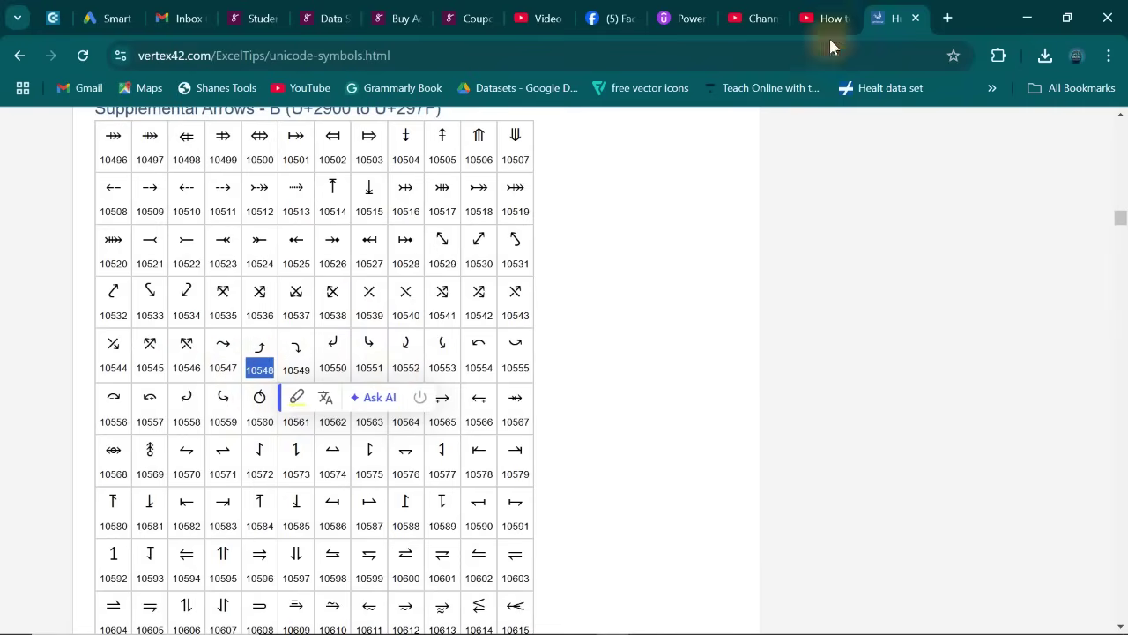
left_click(1027, 18)
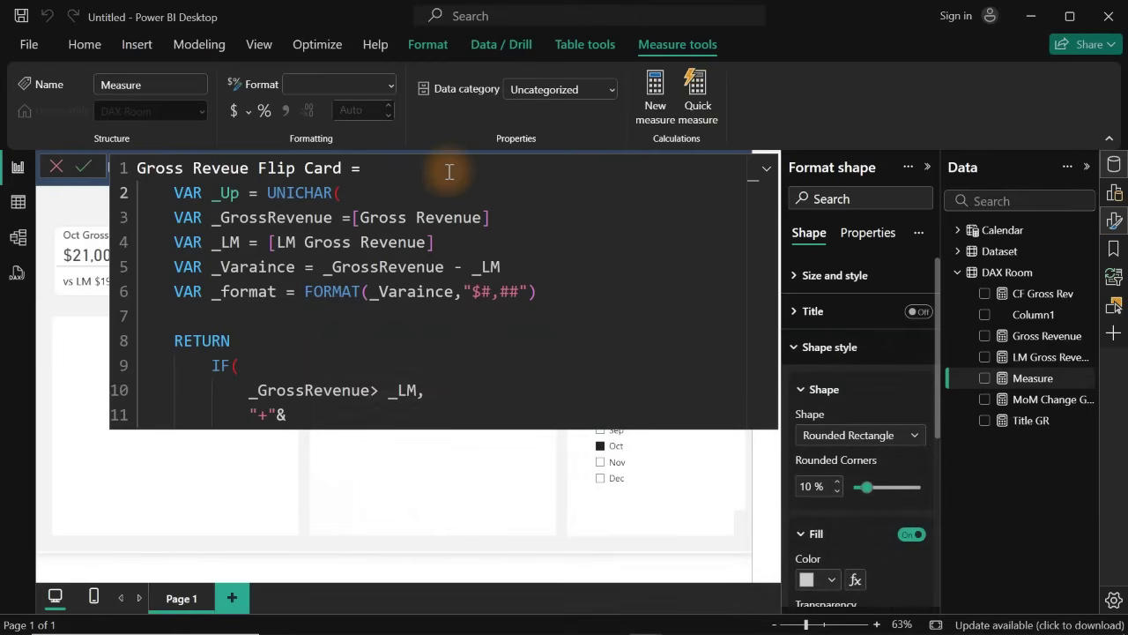
type("10548")
type(")")
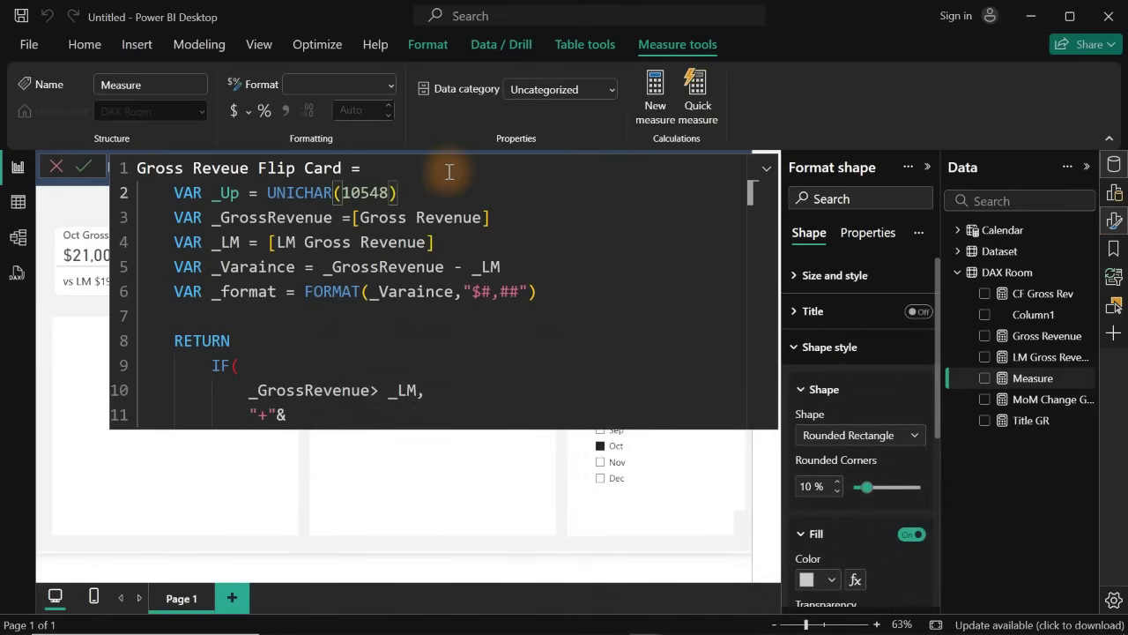
- Add a _Down variable below _Up, defined as UNICHAR(10549)
key("Return")
type("var")
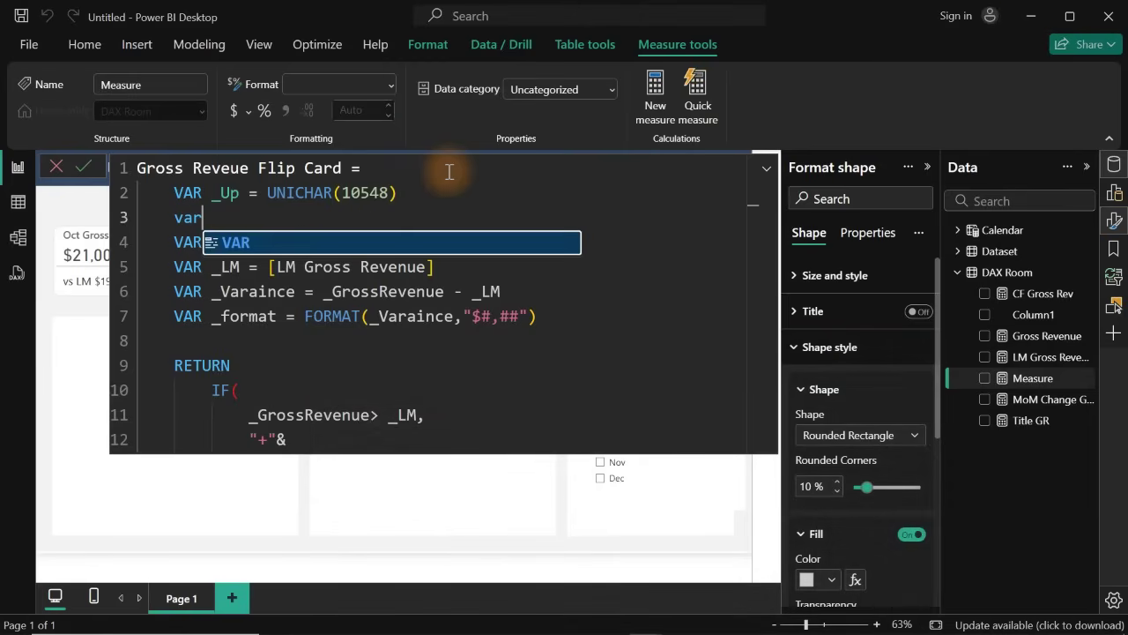
key("Tab")
type("_")
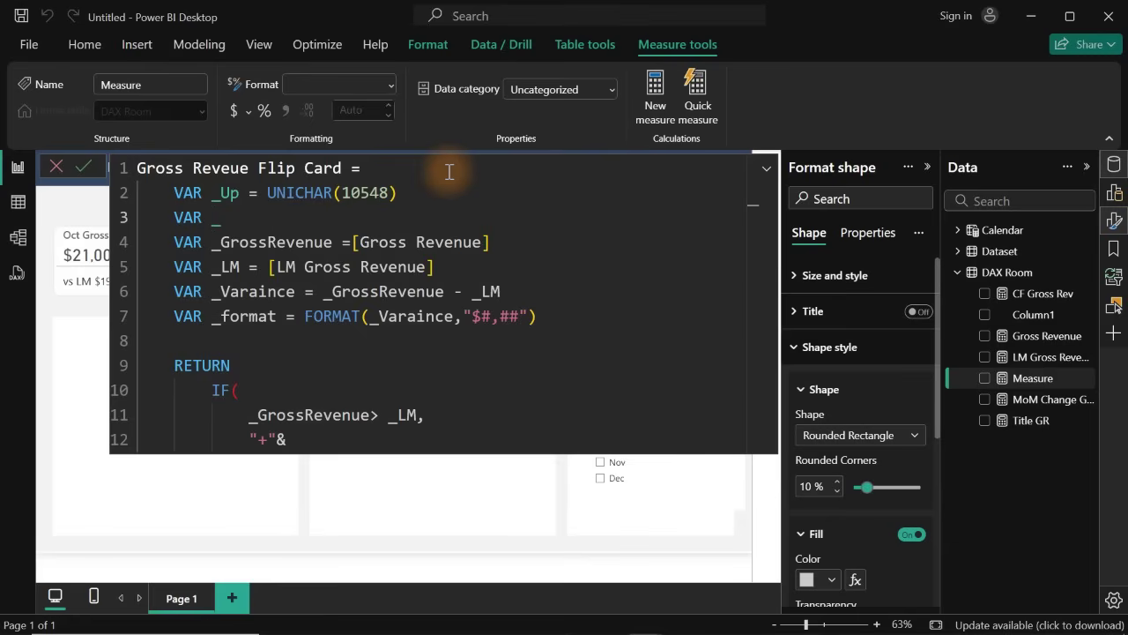
type("Down = un")
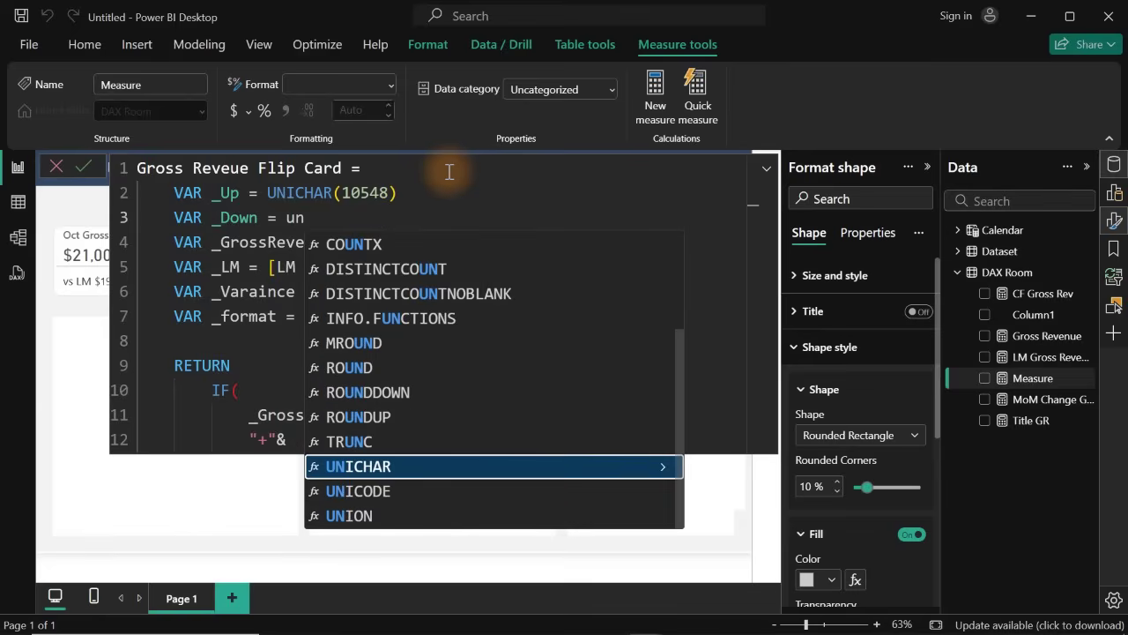
key("Tab")
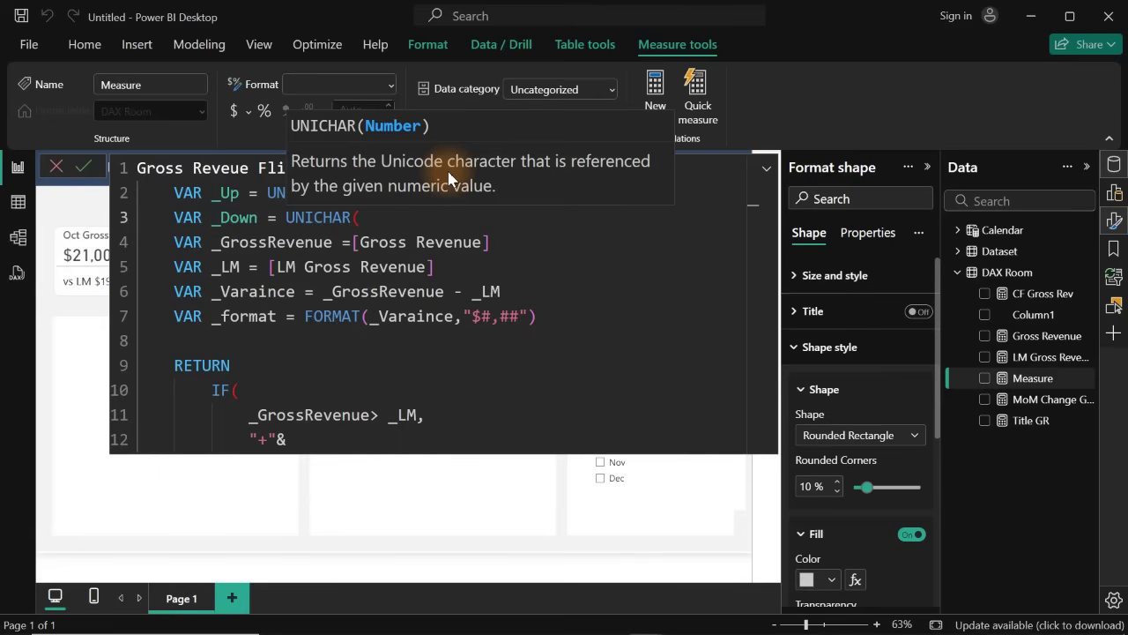
type("10549)")
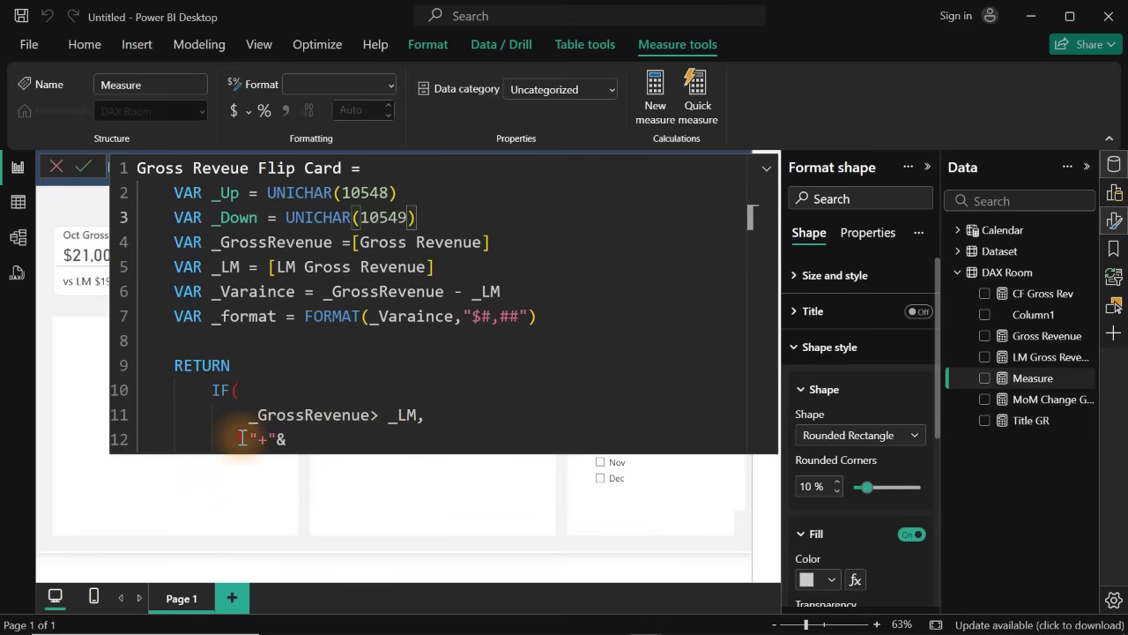
- Replace the "+"& under the IF condition with the _Up variable
left_click_drag(242, 438, 294, 438)
key("BackSpace")
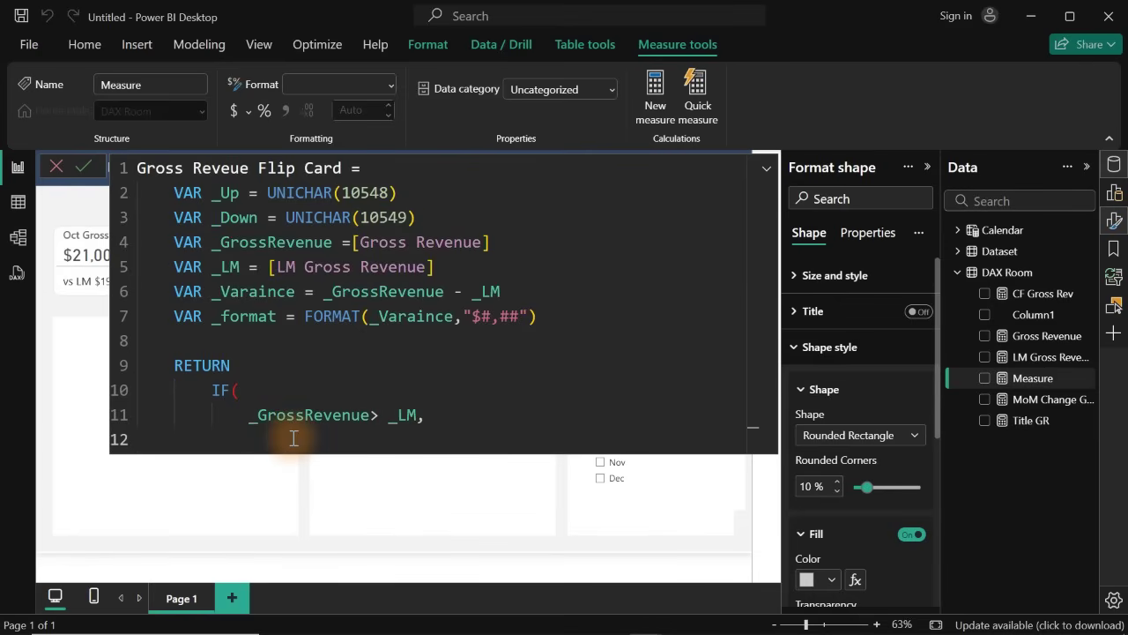
type("_")
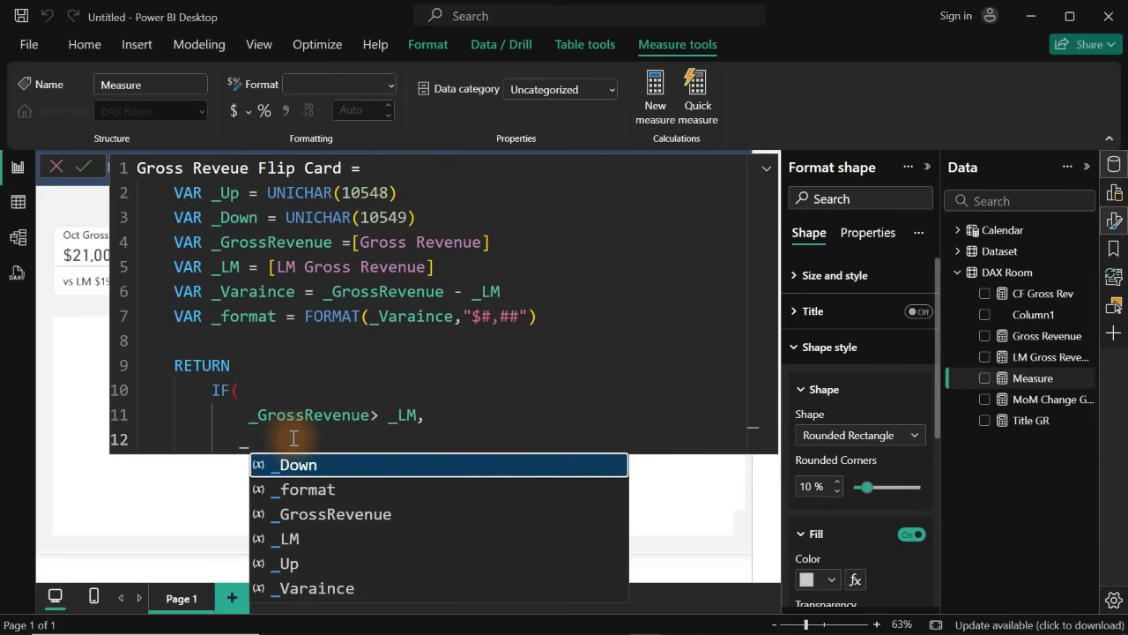
key("Down")
key("Down")
key("Down")
key("Down")
key("Tab")
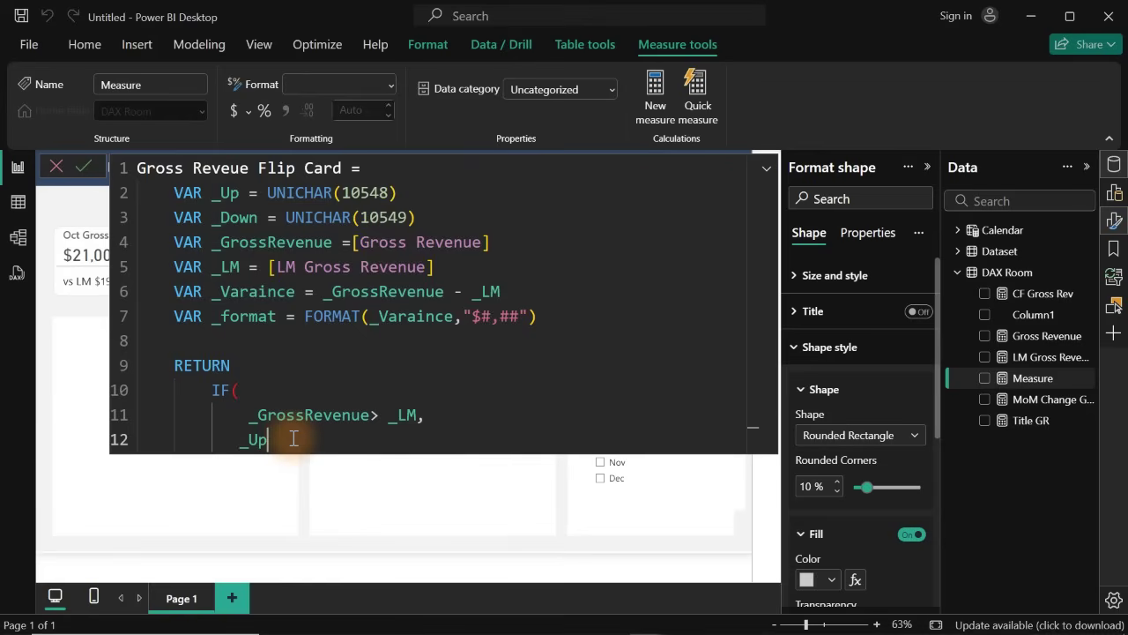
- Extend the true result to _Up&"+"&_format and end it with a comma
type("&\" \"")
type("&_")
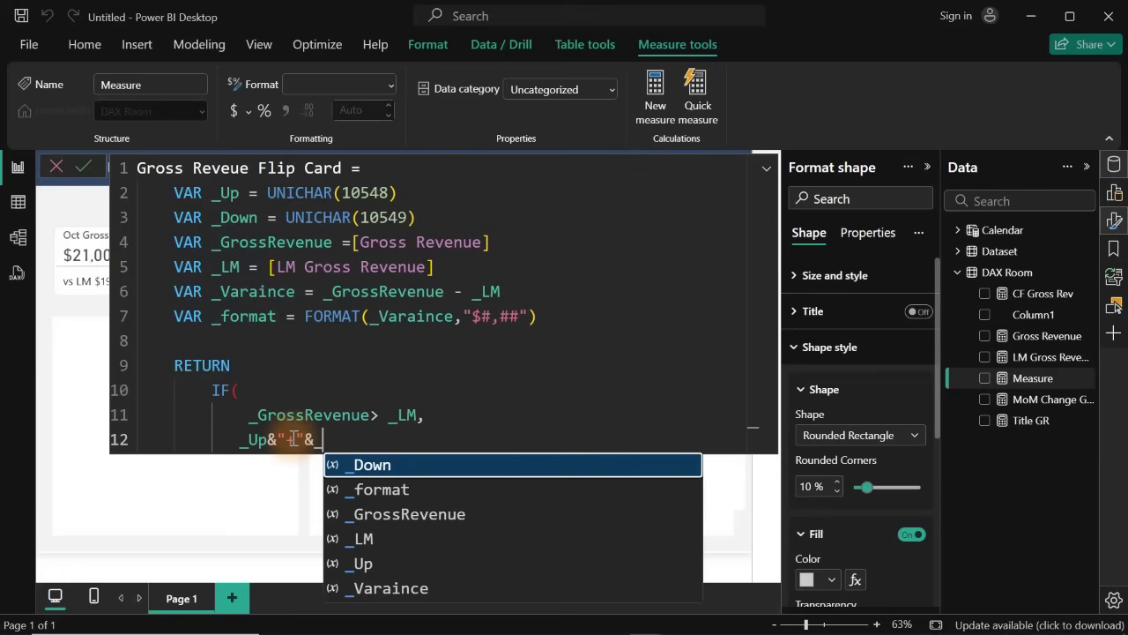
key("Down")
key("Tab")
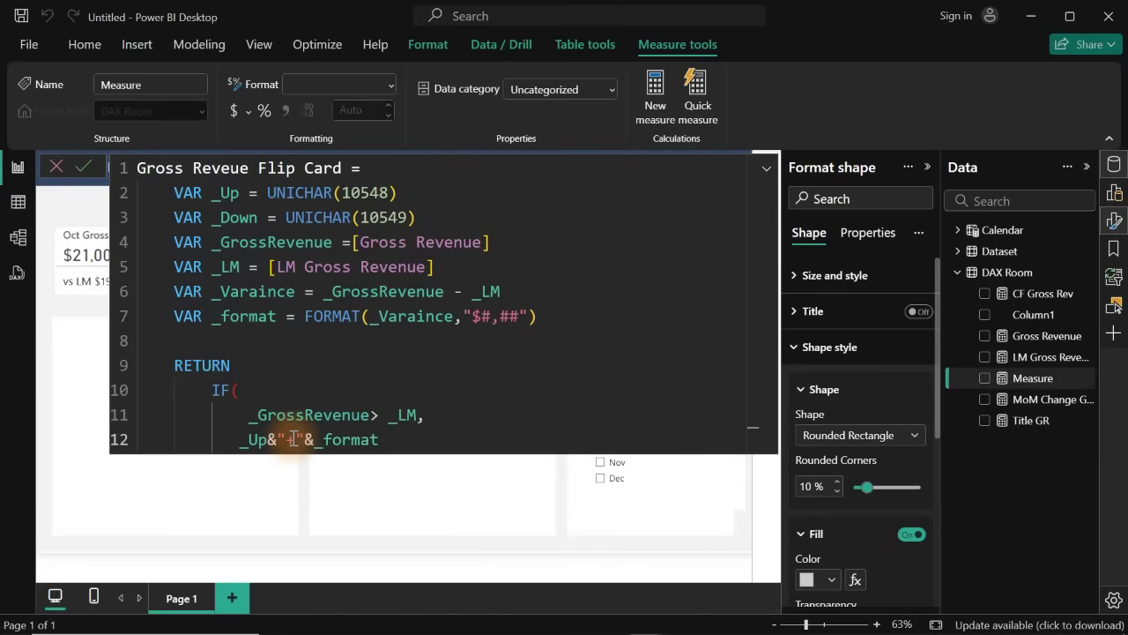
type(",")
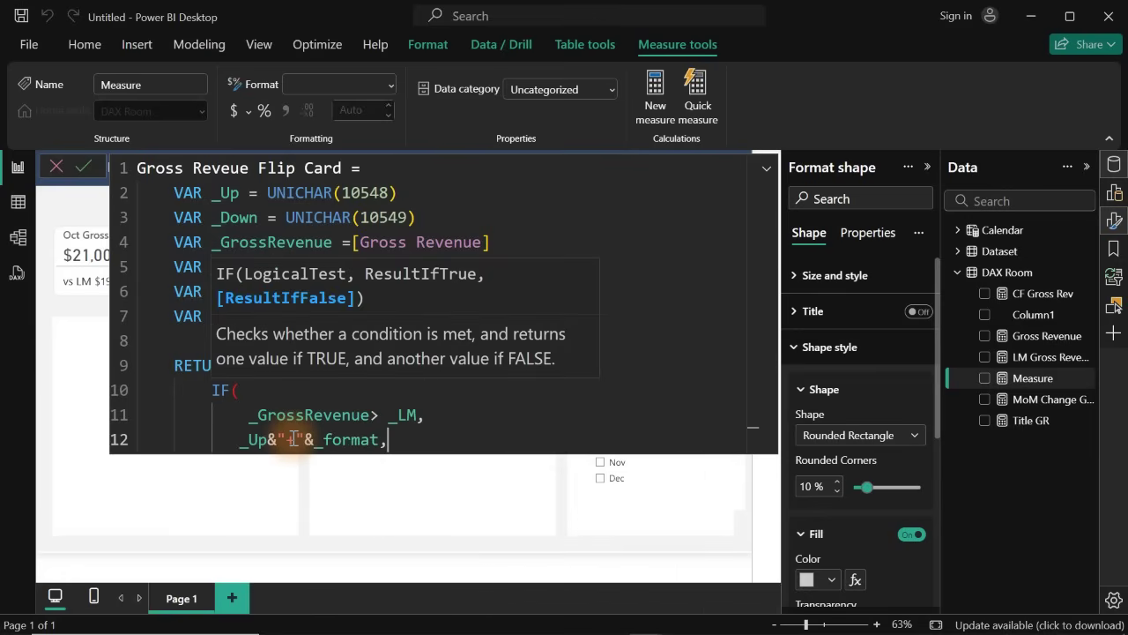
- Enter _Down&_format on a new line as the IF function's false result
key("shift+Return")
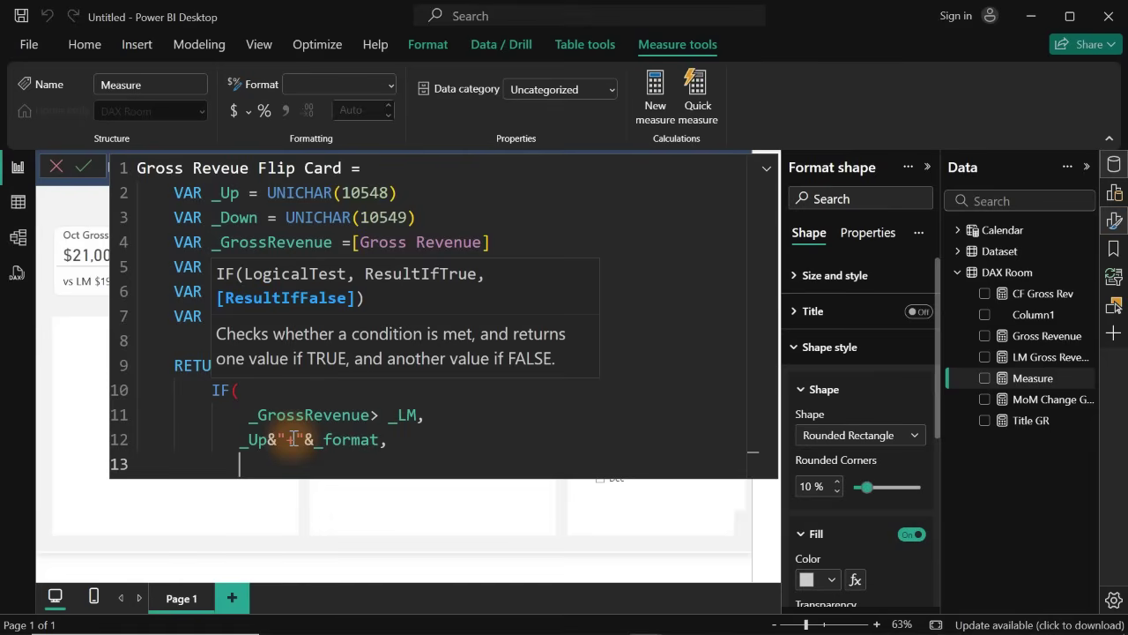
type("_")
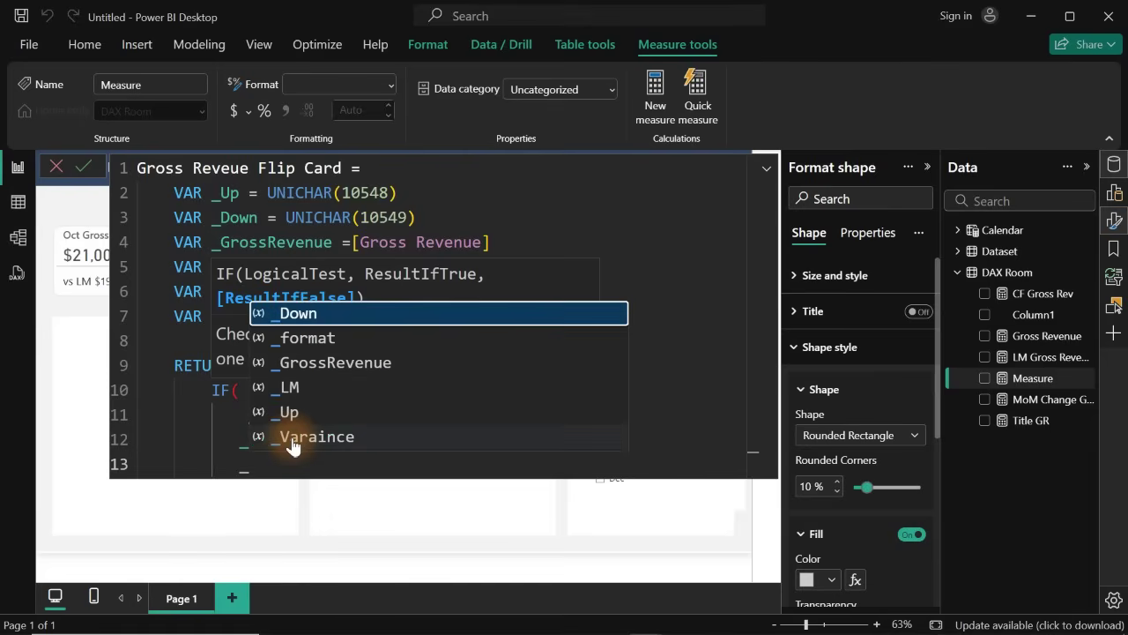
key("Down")
key("Up")
key("Tab")
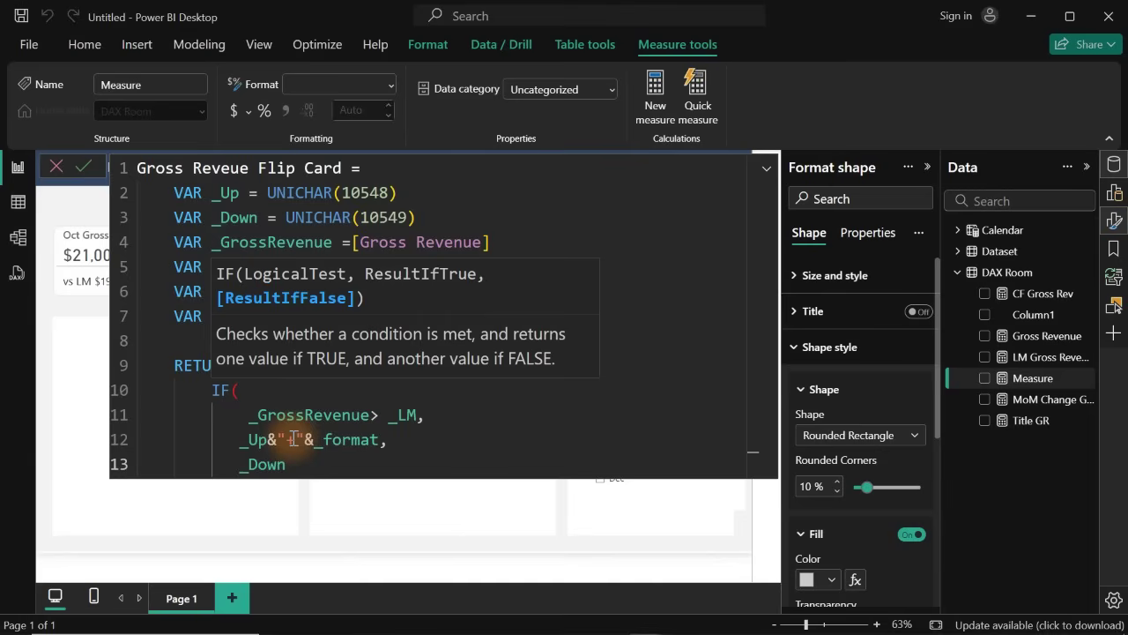
type("&_")
key("Down")
key("Down")
key("Up")
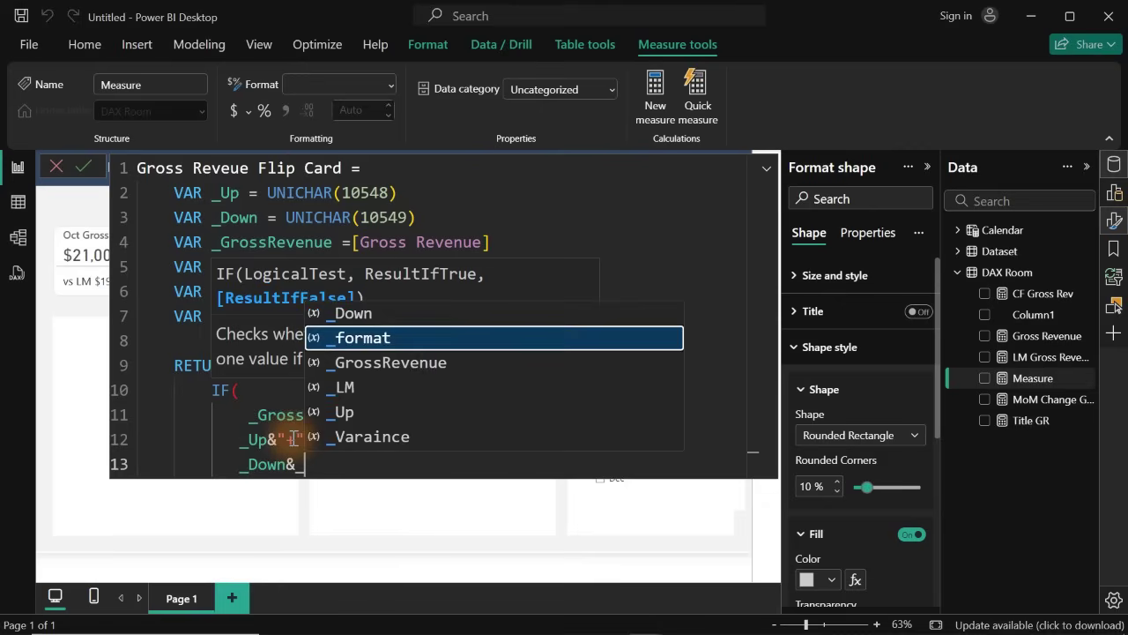
key("Tab")
- Close the IF function on its own line, commit the measure, and deselect the gray rectangle on the canvas
key("Return")
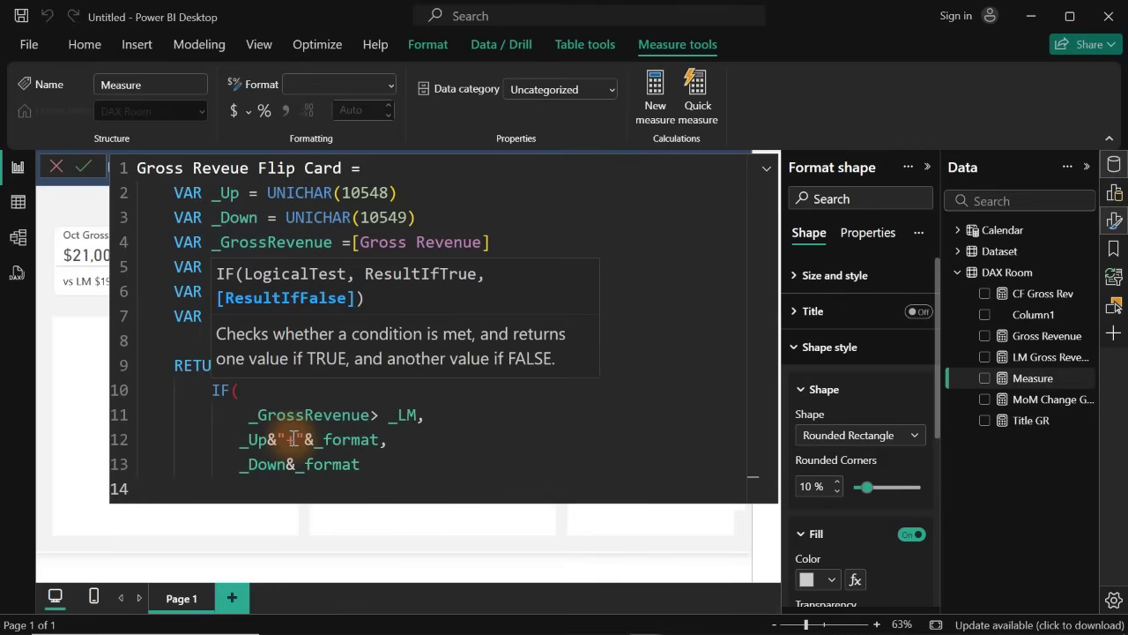
type(")")
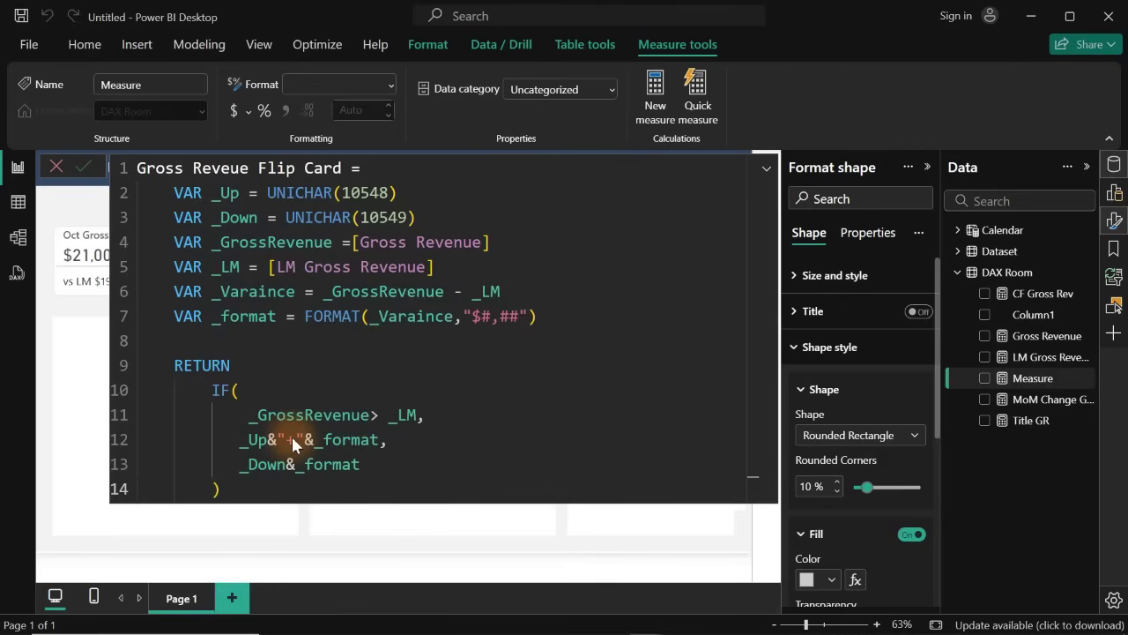
key("Return")
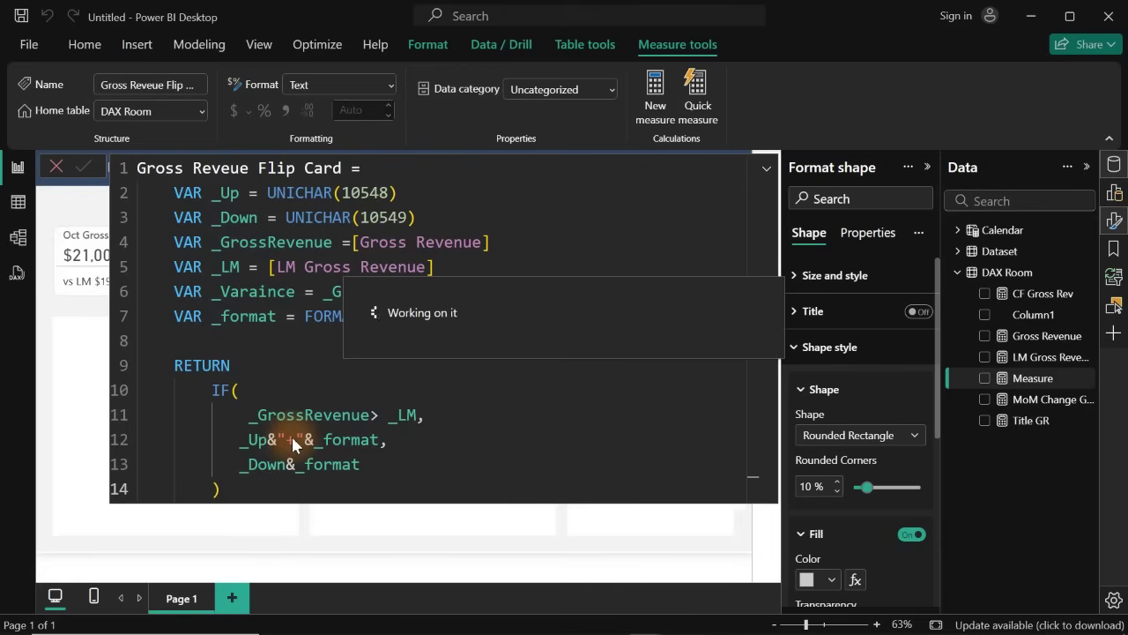
left_click(1008, 272)
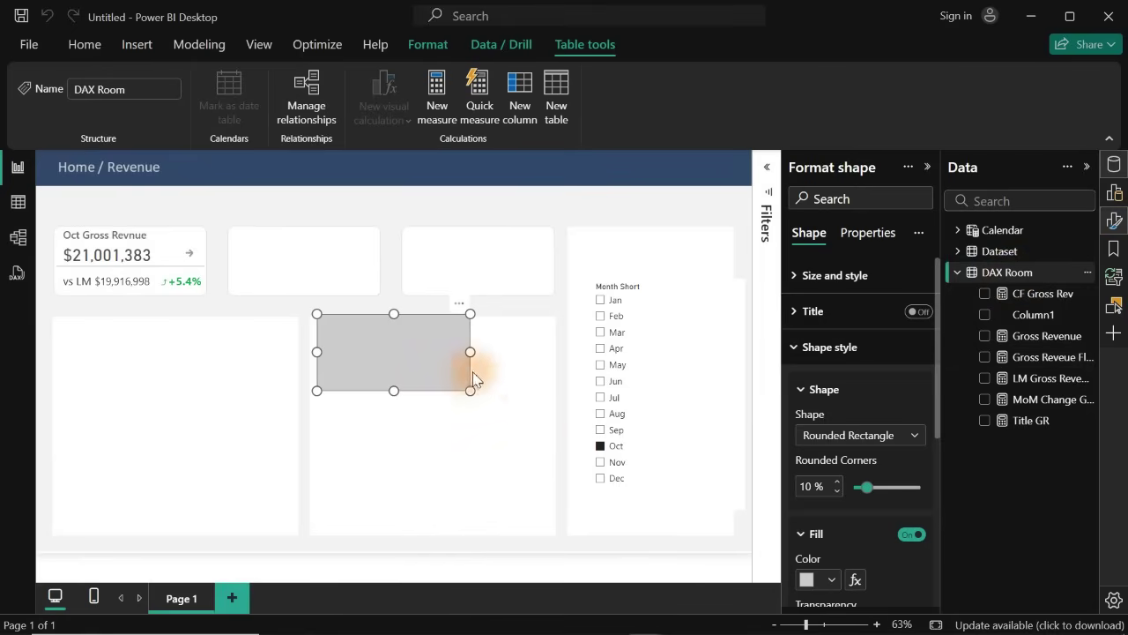
left_click(530, 381)
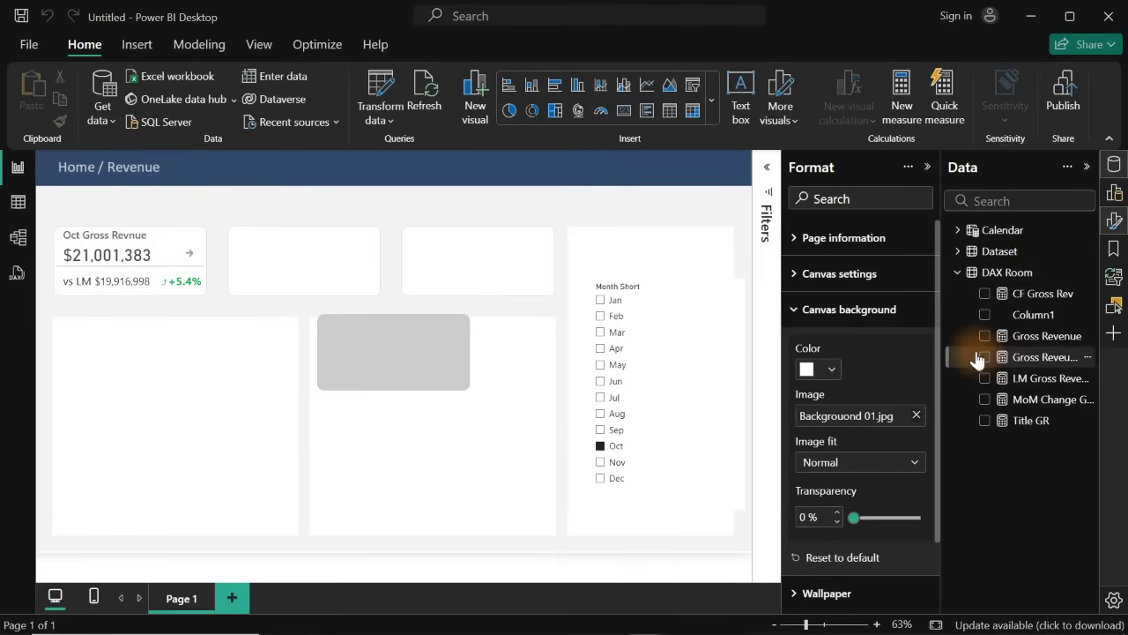
- Add a card visual showing the Gross Reveue Flip Card measure and place it enlarged below the gray rectangle
left_click_drag(376, 384, 284, 390)
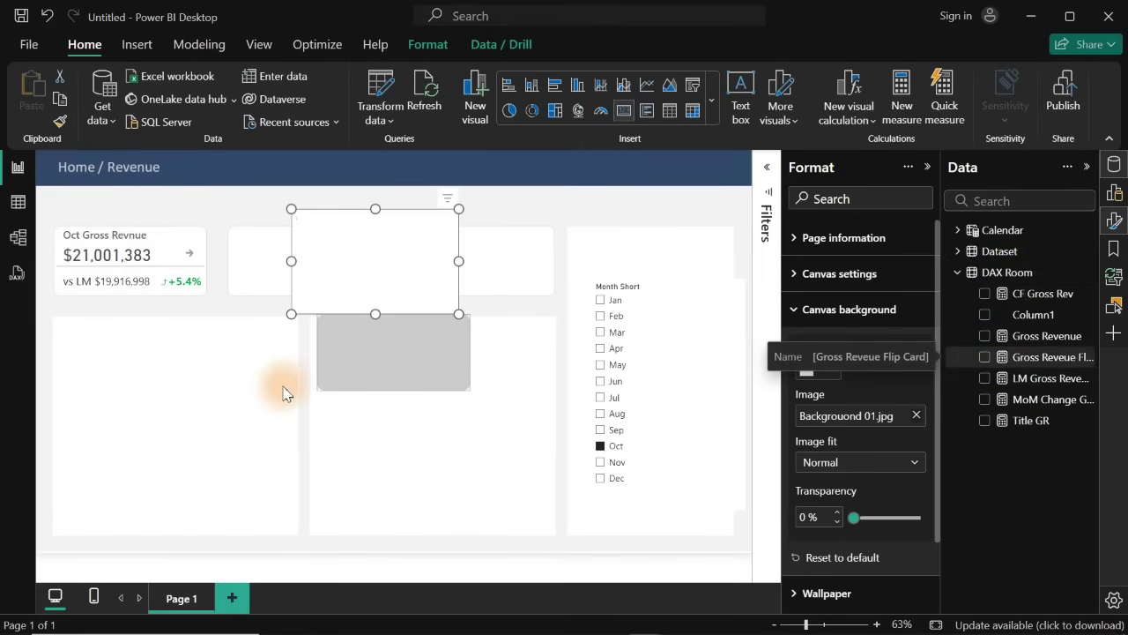
left_click_drag(415, 252, 387, 467)
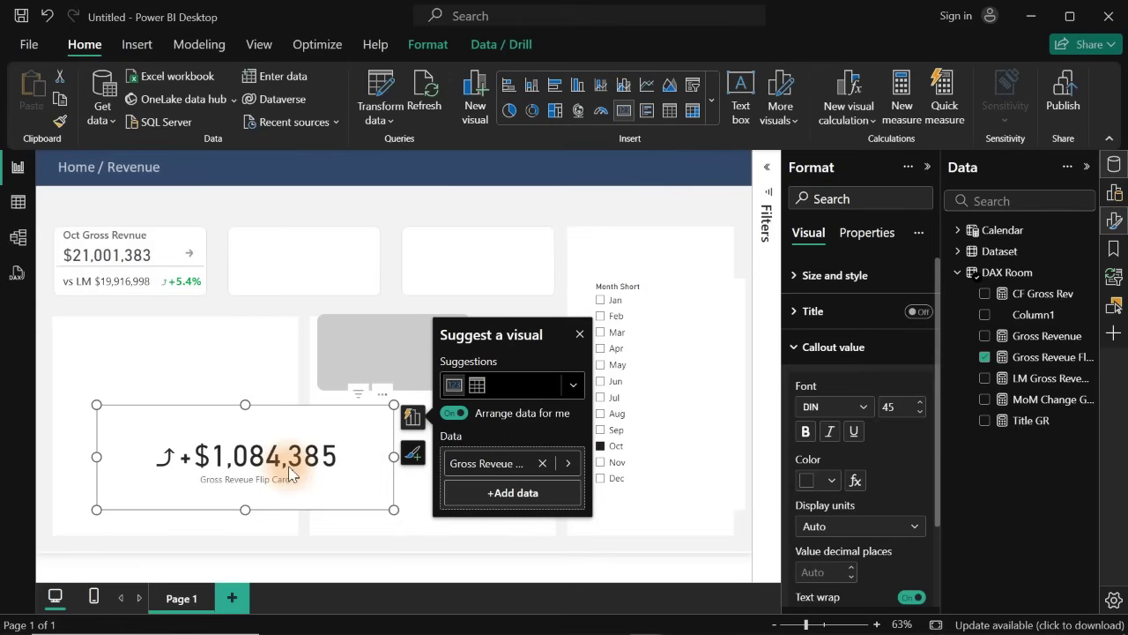
- Remove the _Up& and _Down& prefixes from the IF results in the Gross Reveue Flip Card measure
left_click(1040, 357)
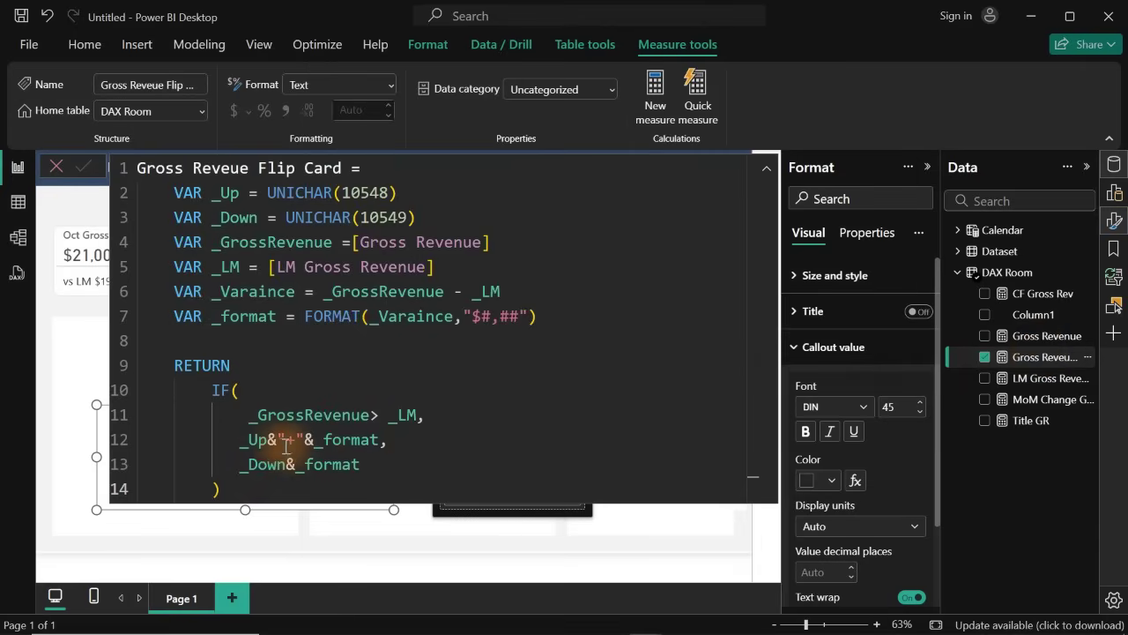
double_click(258, 439)
left_click_drag(279, 439, 239, 439)
key("BackSpace")
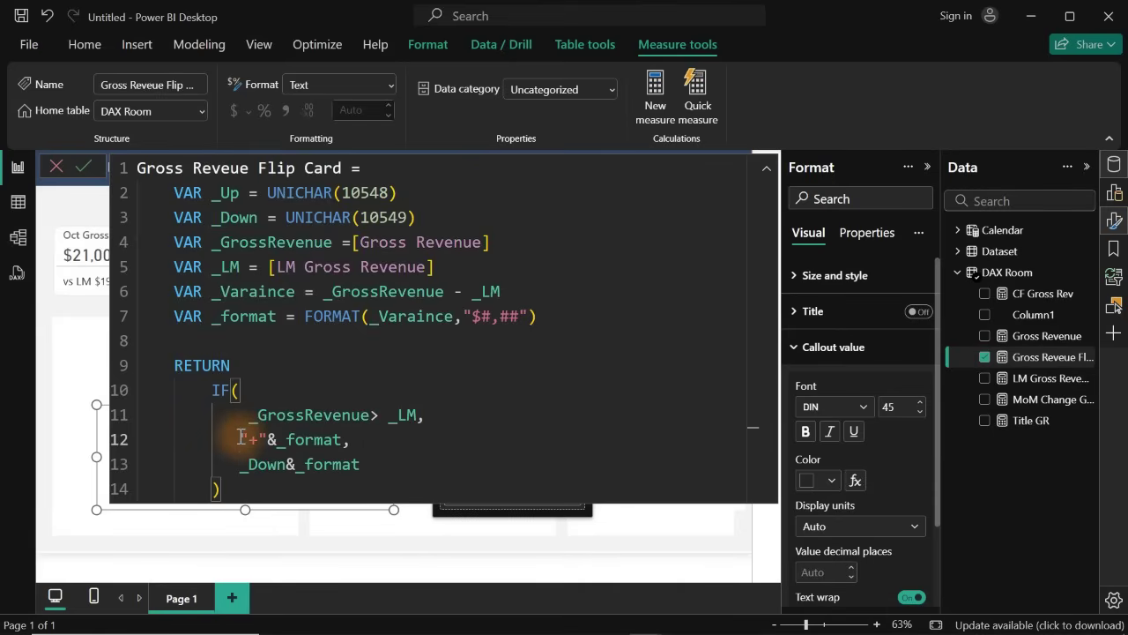
left_click(291, 465)
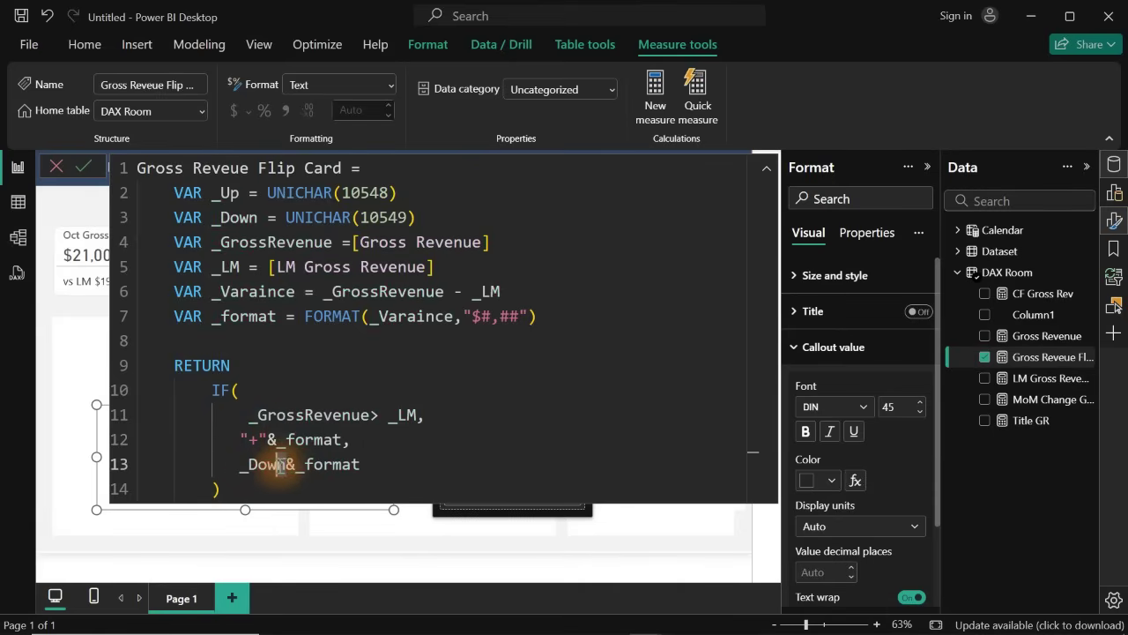
left_click_drag(290, 465, 236, 465)
key("BackSpace")
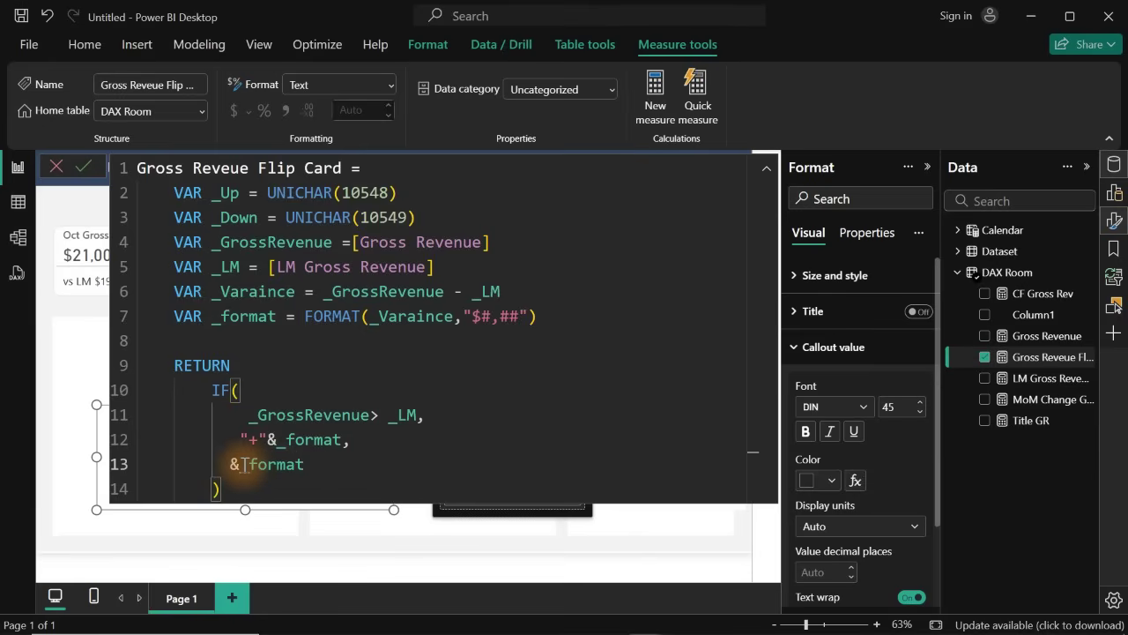
key("Delete")
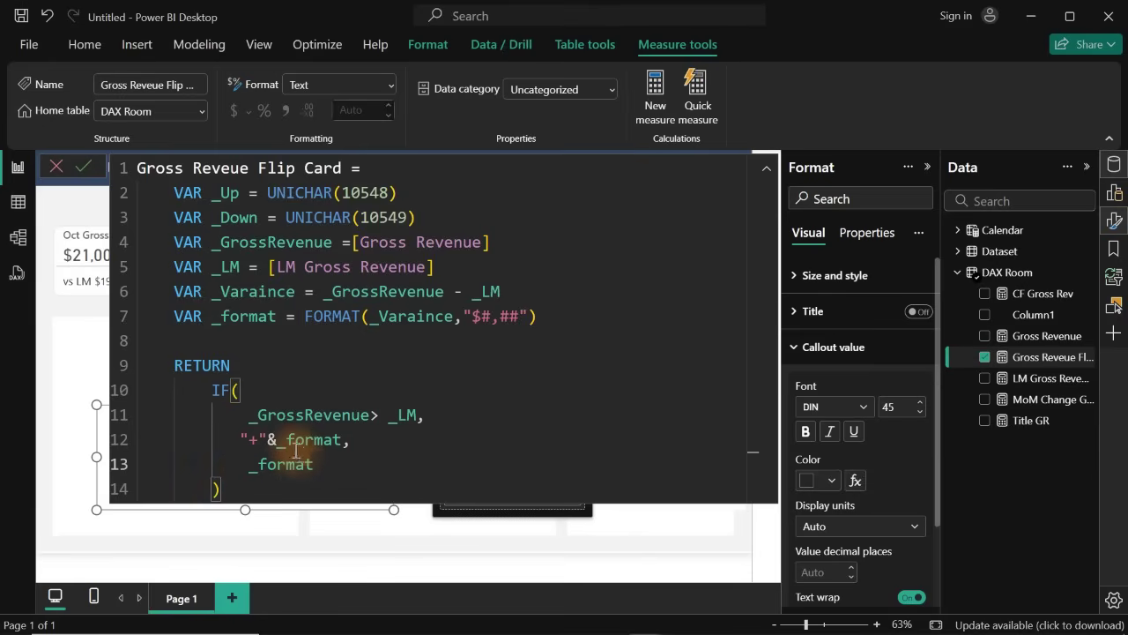
- Delete the _Up and _Down variable declarations, commit the measure, and dismiss the visual suggestions
left_click(417, 218)
left_click_drag(420, 220, 169, 192)
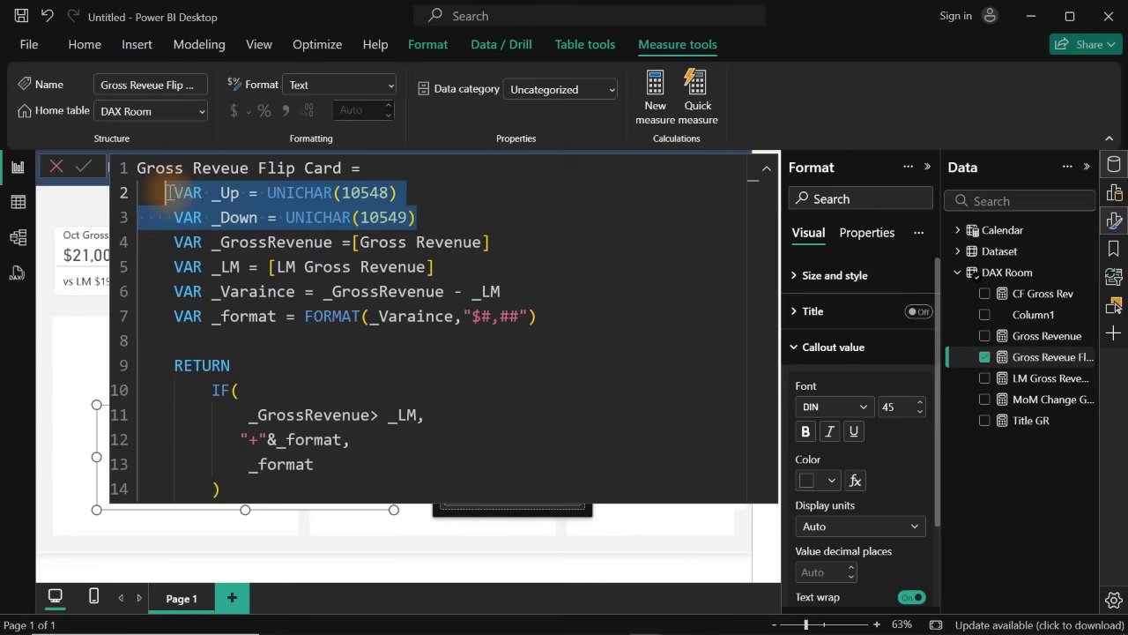
key("BackSpace")
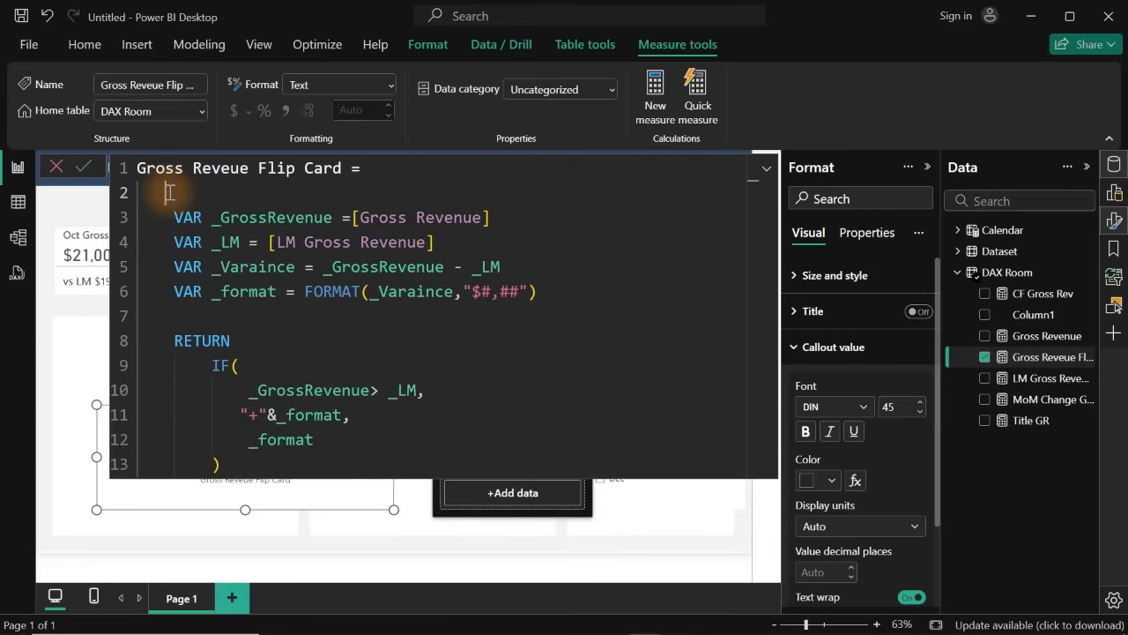
left_click(311, 331)
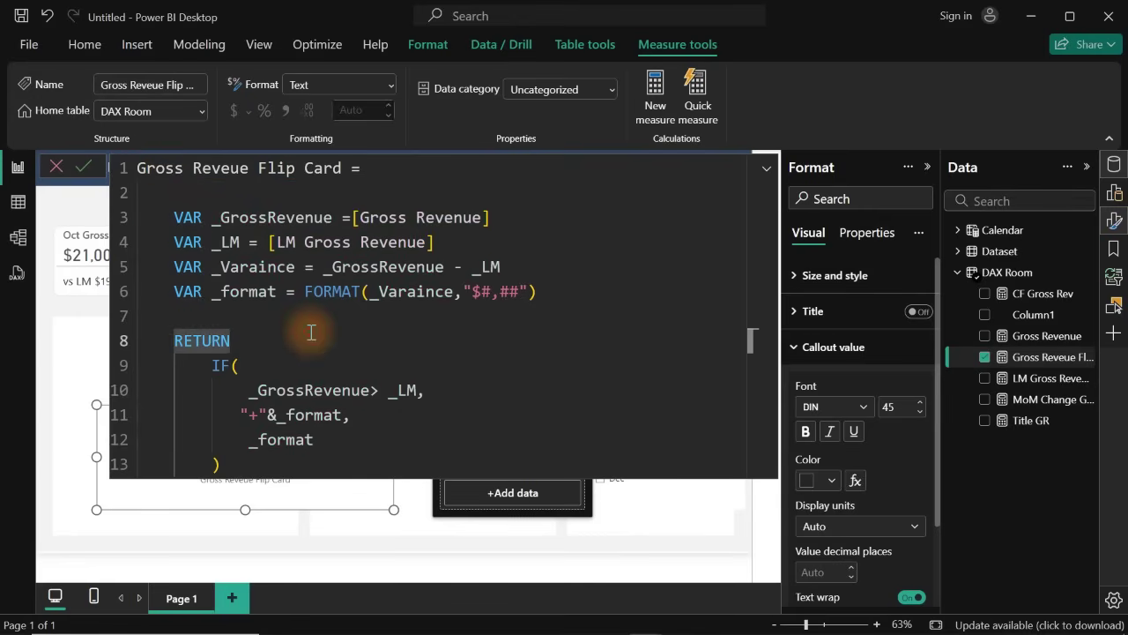
key("Return")
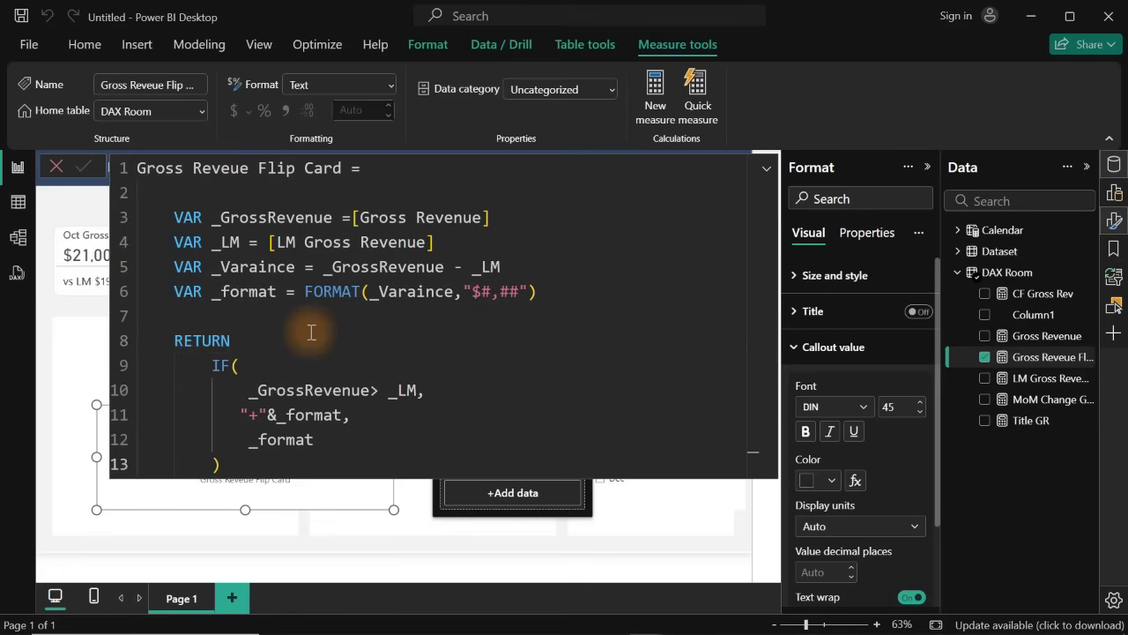
left_click(1007, 273)
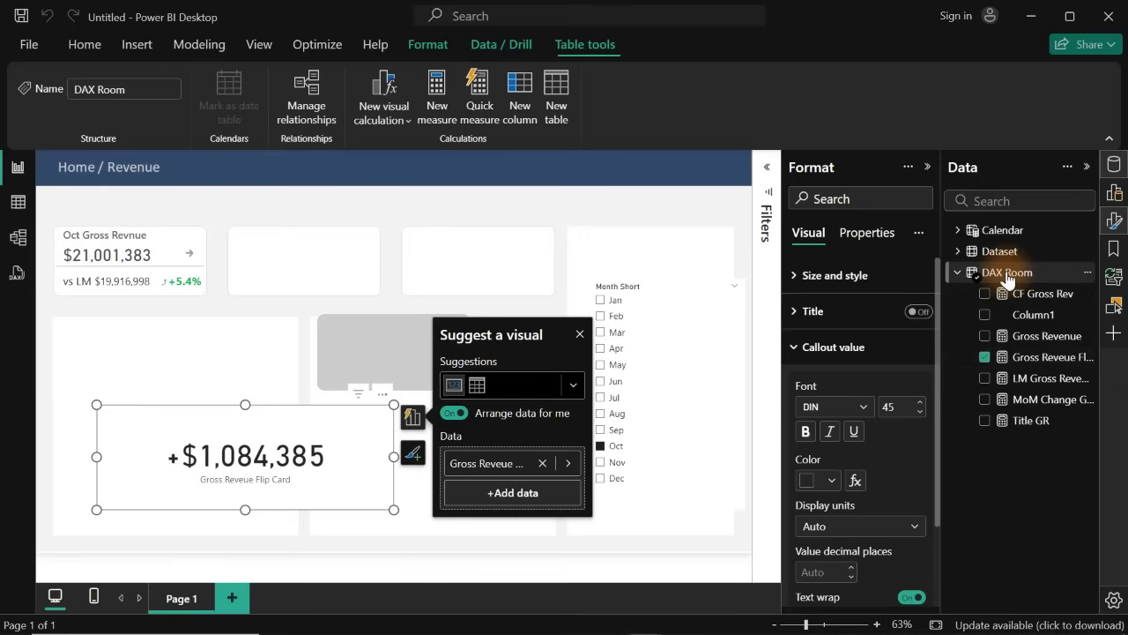
left_click(580, 334)
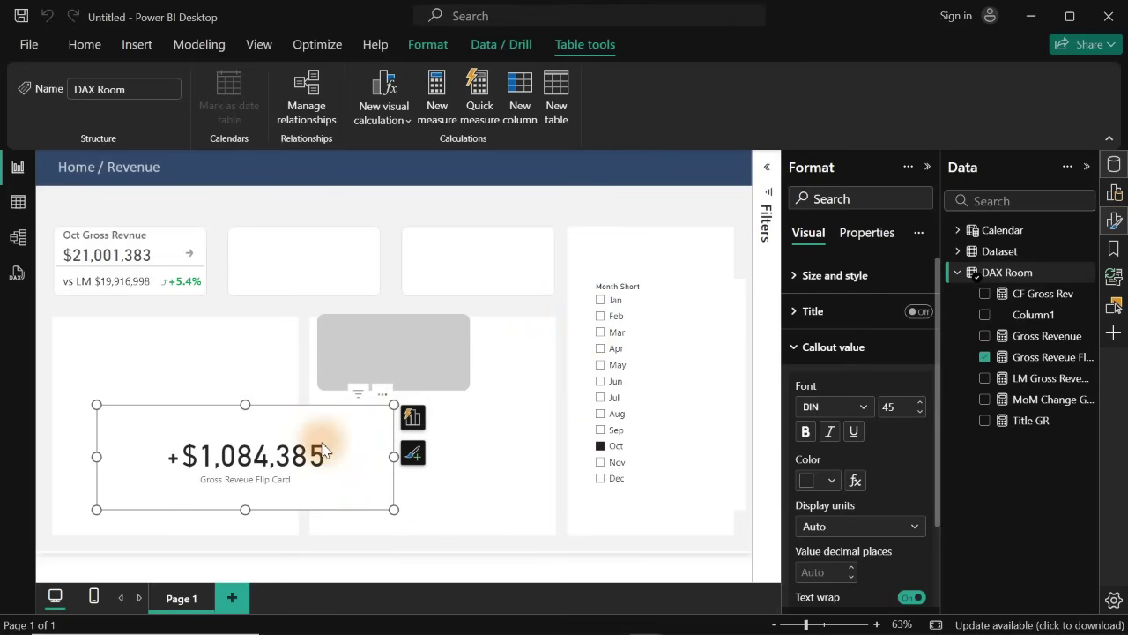
- Turn off the variance card's category label and set its callout value font size to 35
left_click(864, 348)
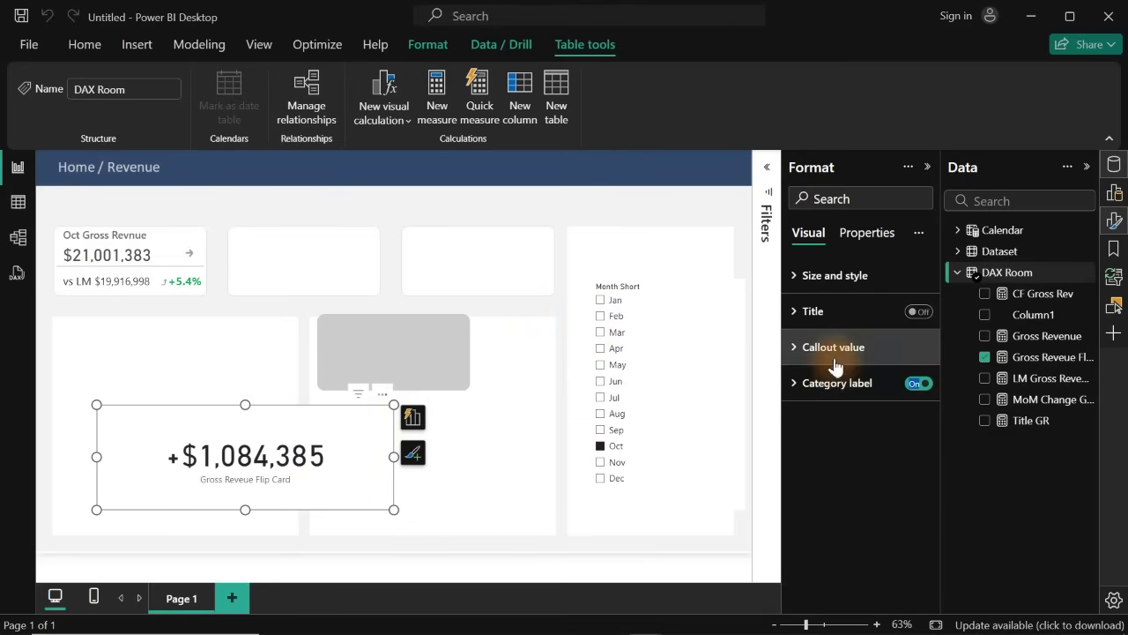
left_click(917, 386)
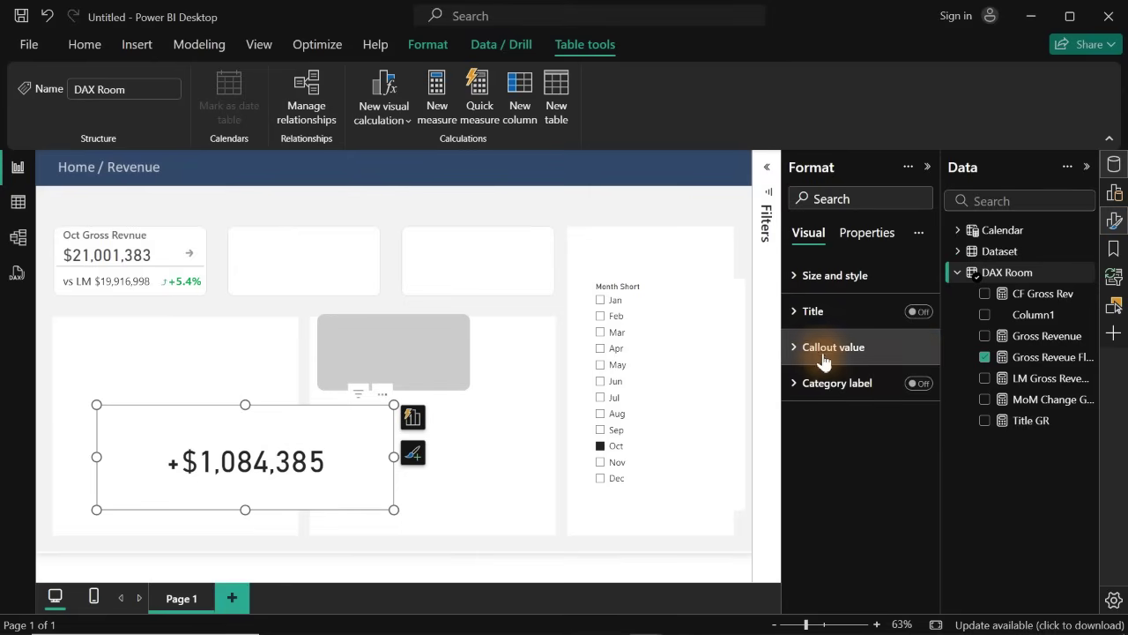
left_click(819, 348)
double_click(895, 412)
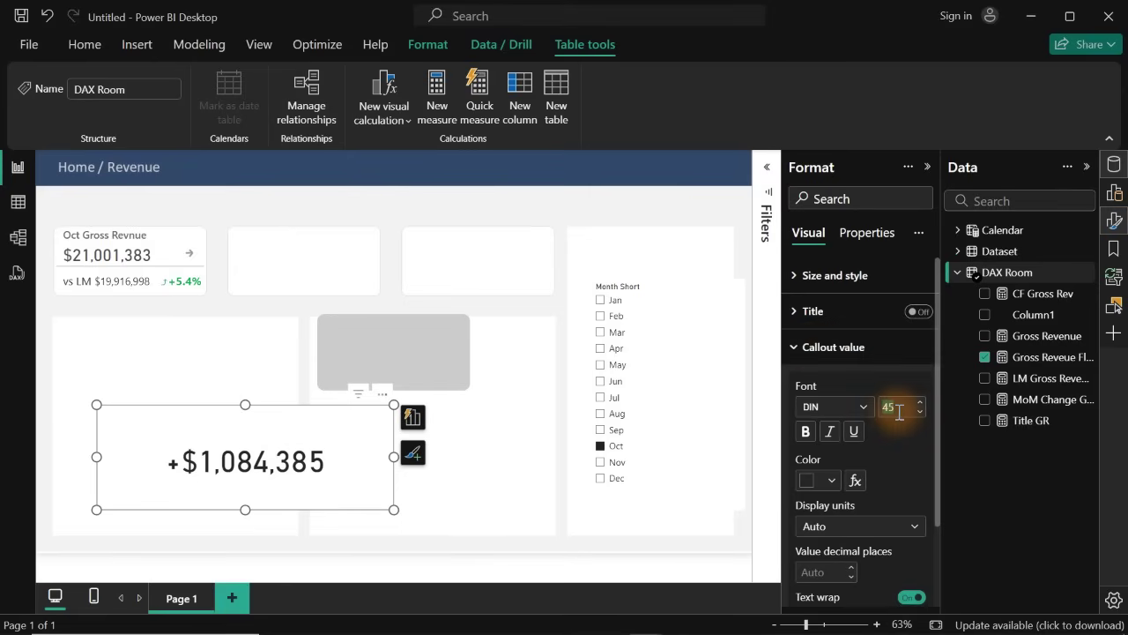
type("20")
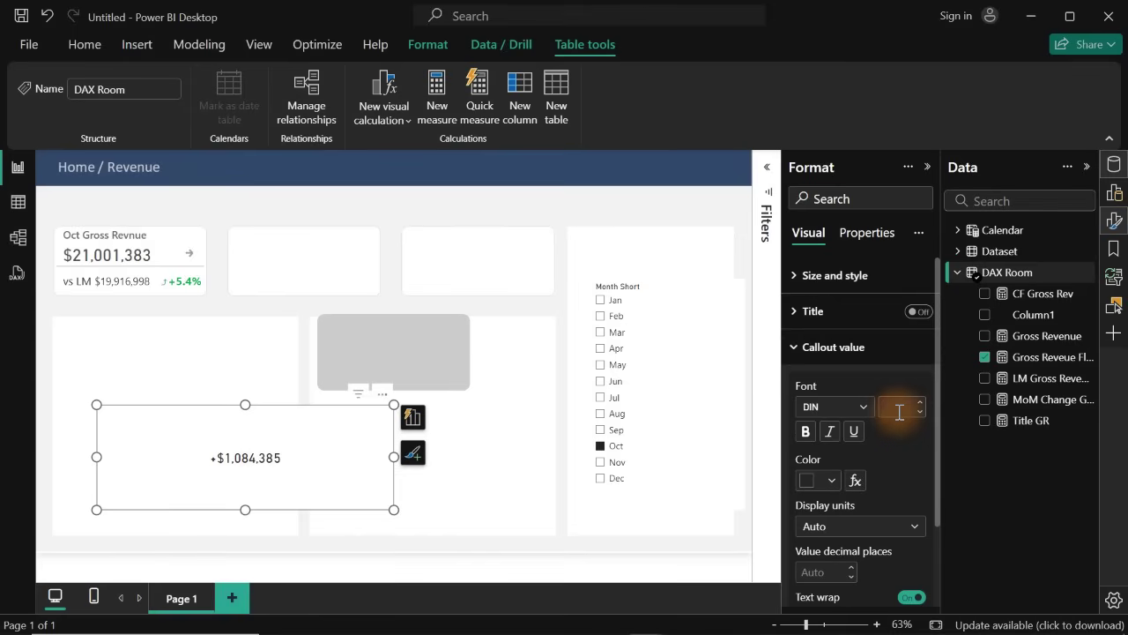
type("5")
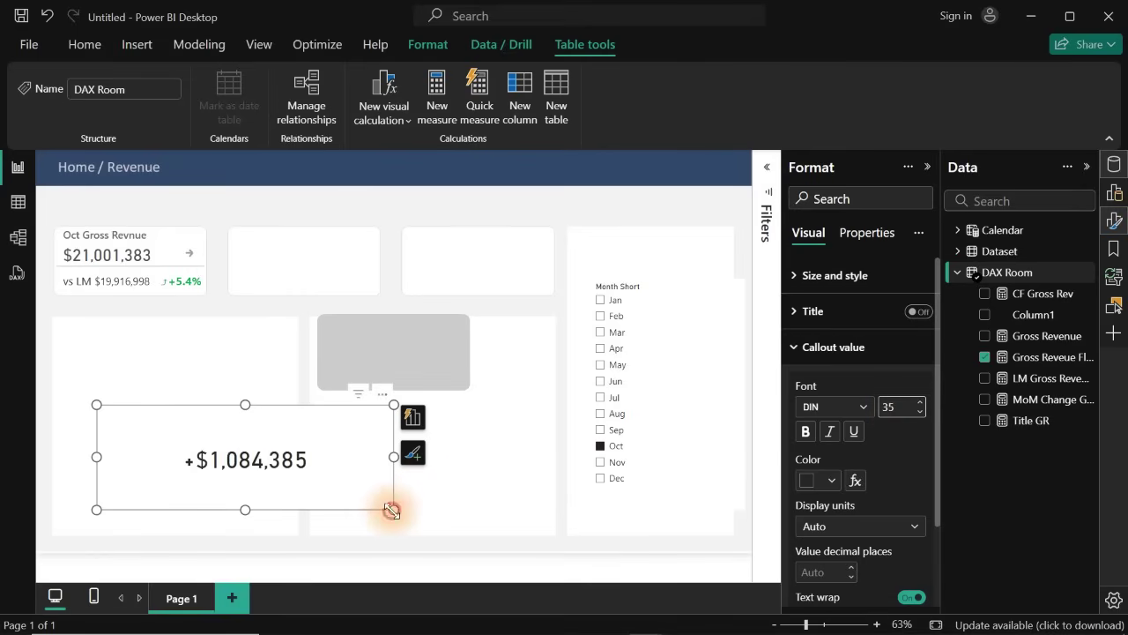
- Shrink the variance card to about 296 wide by 78 high and place it without background over the gray rectangle's lower part
left_click_drag(392, 510, 262, 456)
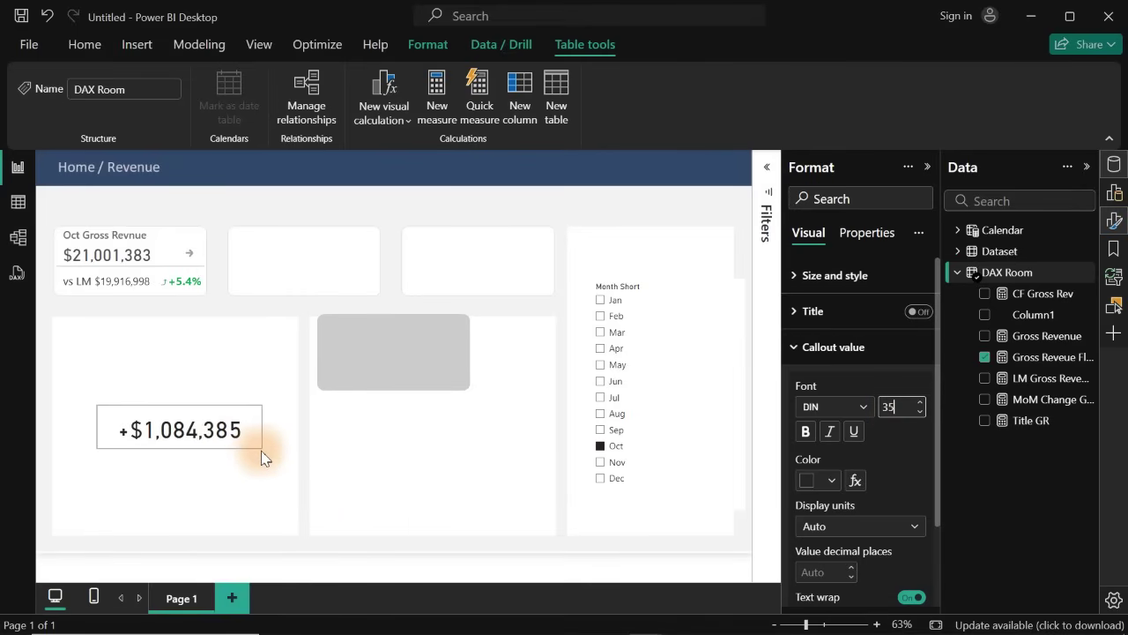
left_click(825, 294)
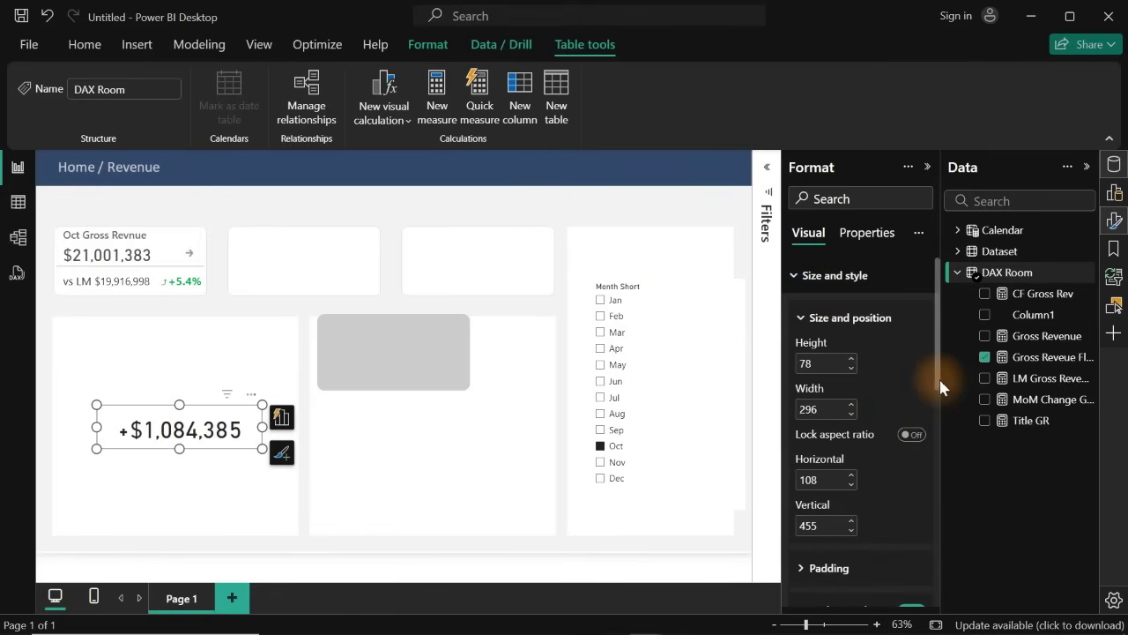
left_click_drag(937, 383, 914, 447)
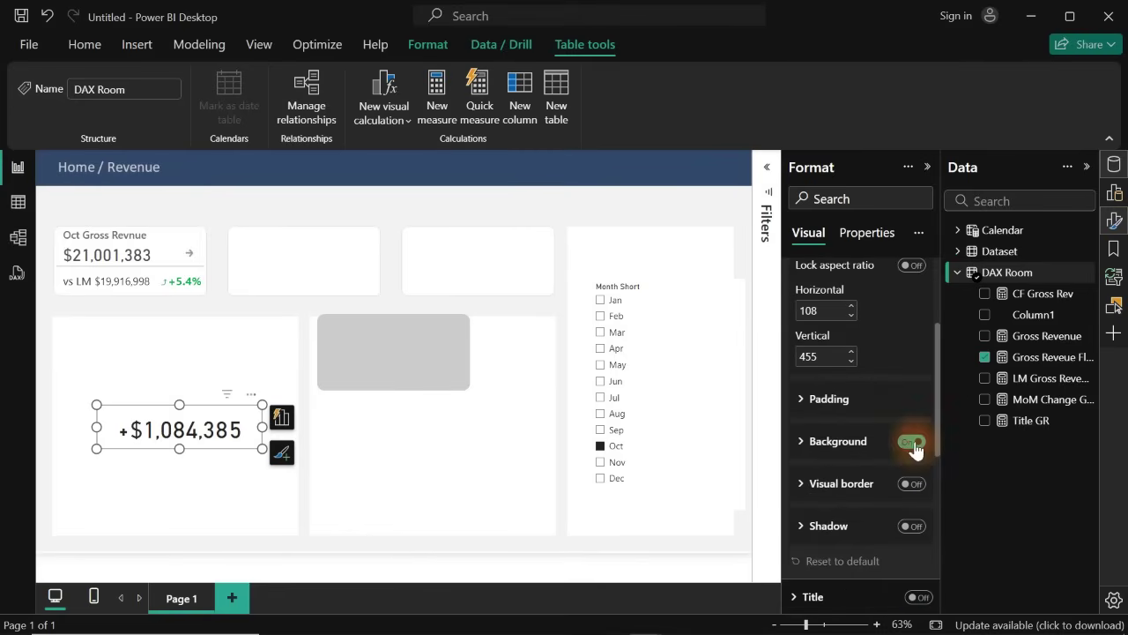
left_click(913, 442)
left_click_drag(186, 433, 412, 382)
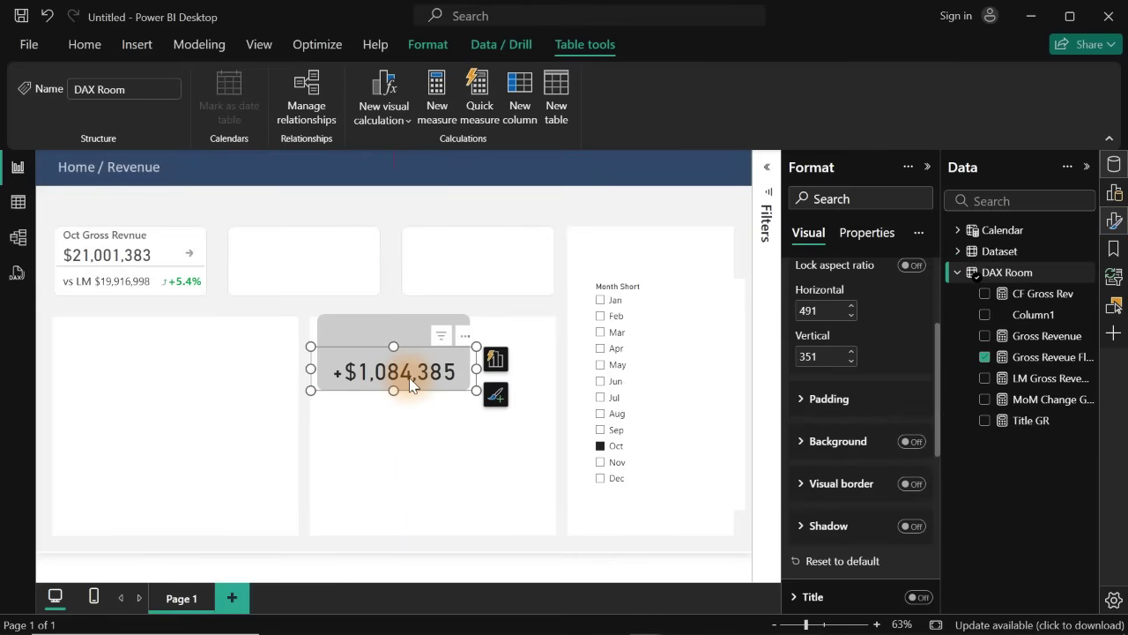
left_click(513, 197)
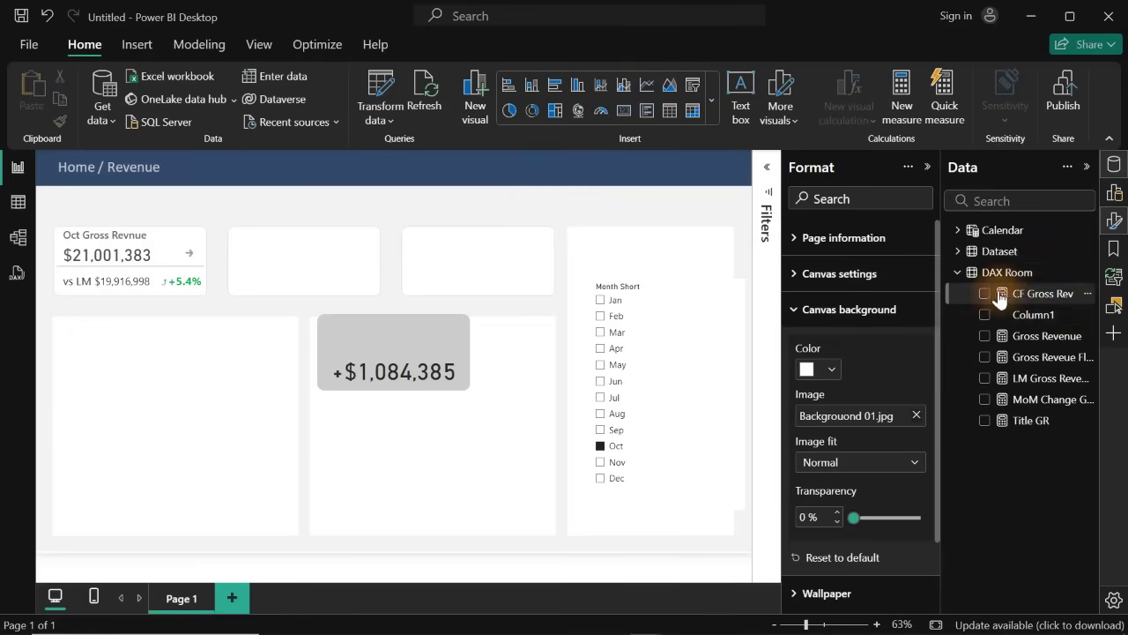
- Add a card visual showing the Title GR measure and turn off its background
left_click(985, 421)
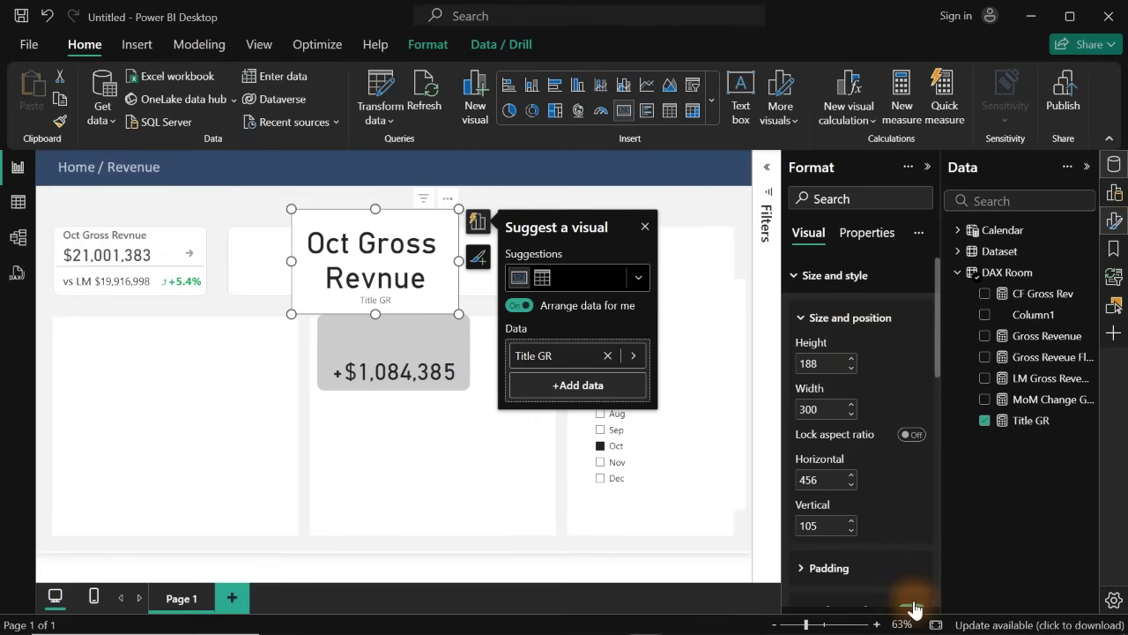
scroll(936, 361, "down", 3)
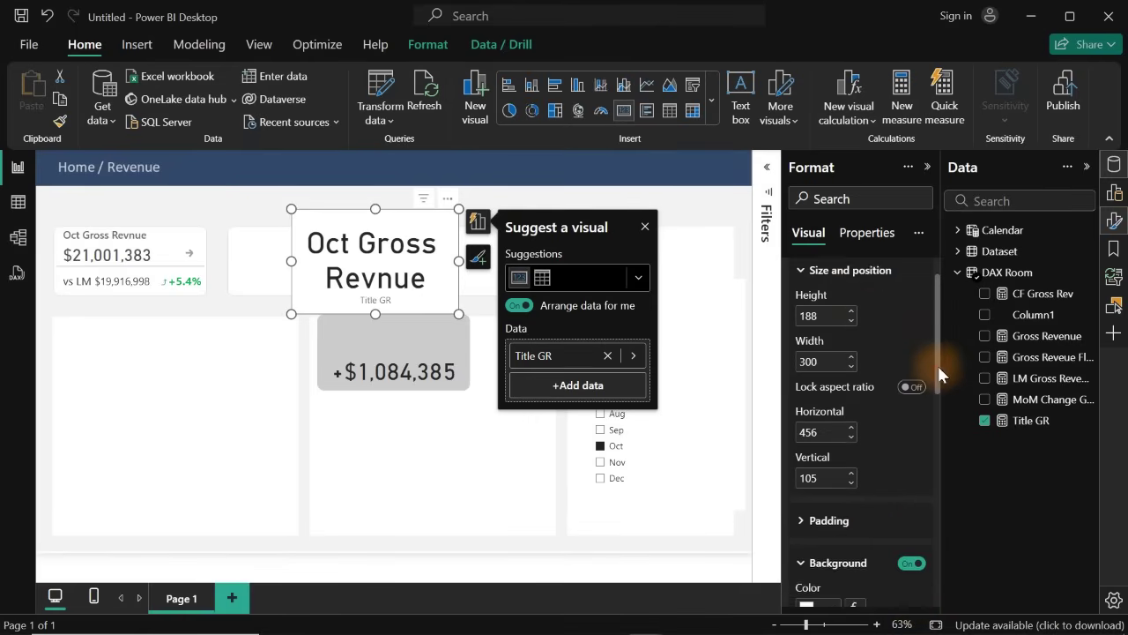
left_click(911, 493)
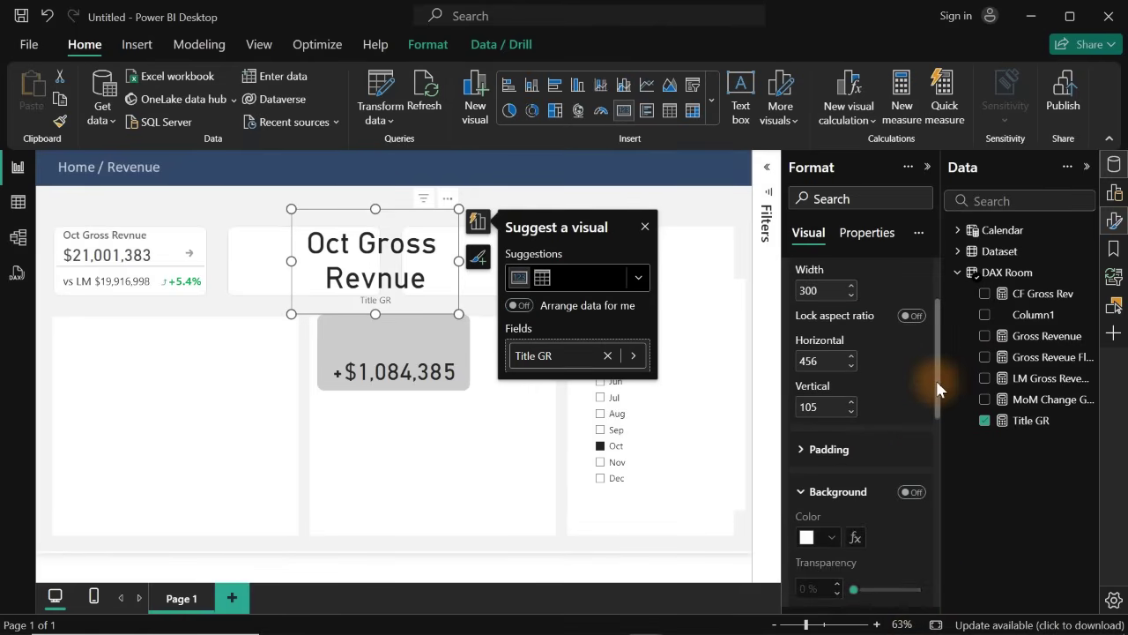
- Set the Title GR card's callout value font size to 20
scroll(934, 370, "up", 3)
left_click(860, 276)
left_click(890, 406)
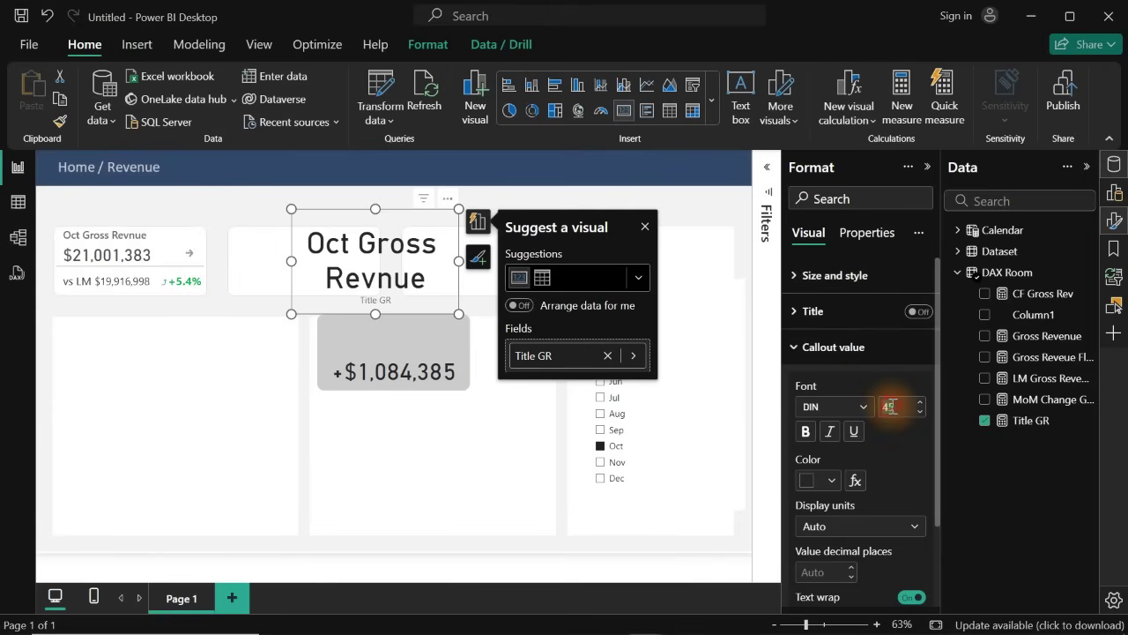
type("2")
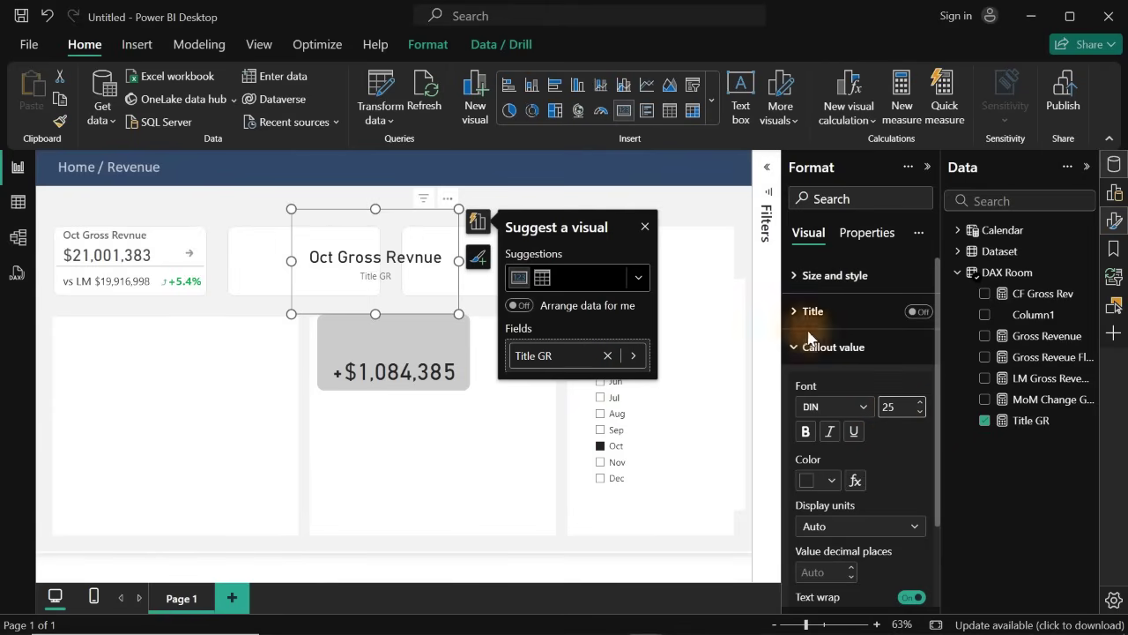
key("BackSpace")
type("0")
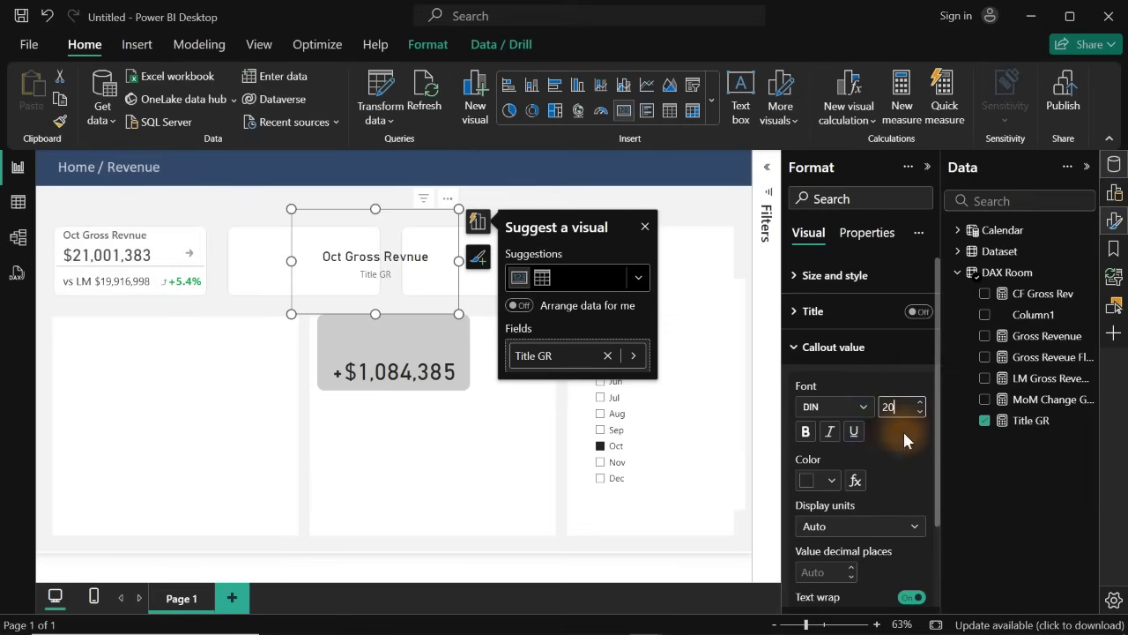
- Turn off the Title GR card's category label and fit the card onto the upper part of the gray rectangle
left_click(809, 348)
left_click(919, 384)
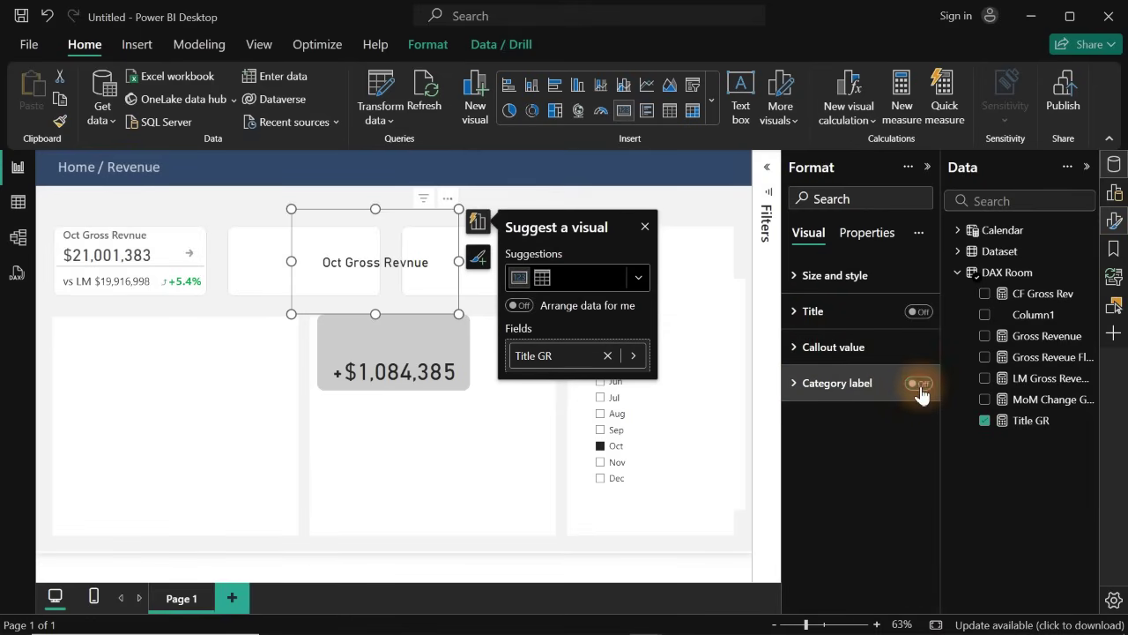
left_click_drag(458, 314, 416, 333)
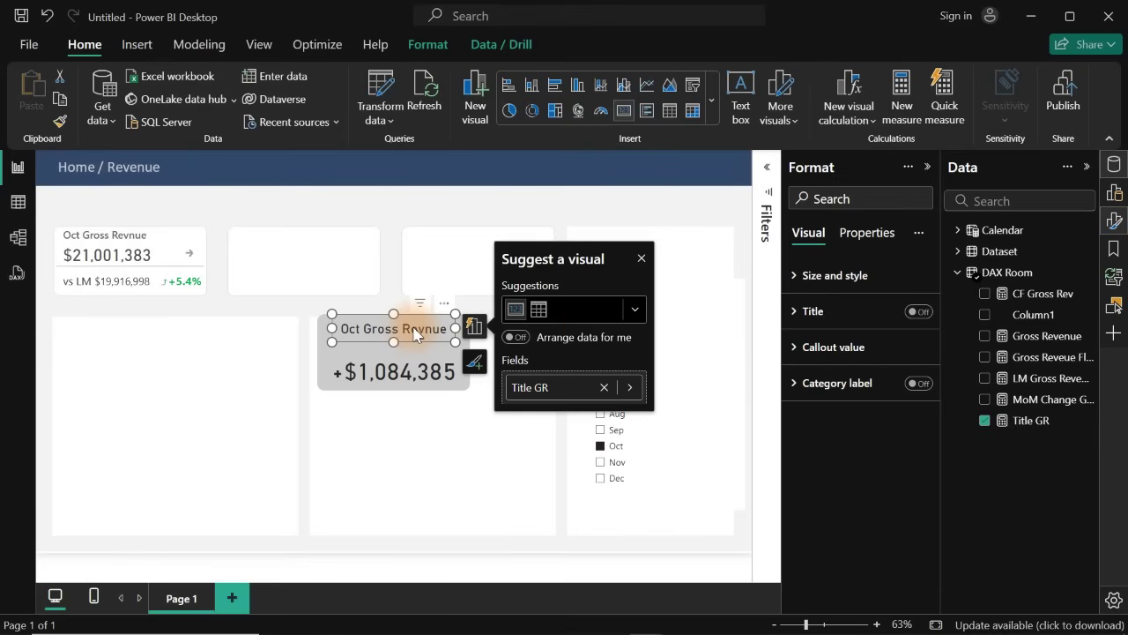
- Create a new measure named Title GR 2 in the DAX Room table
right_click(1021, 407)
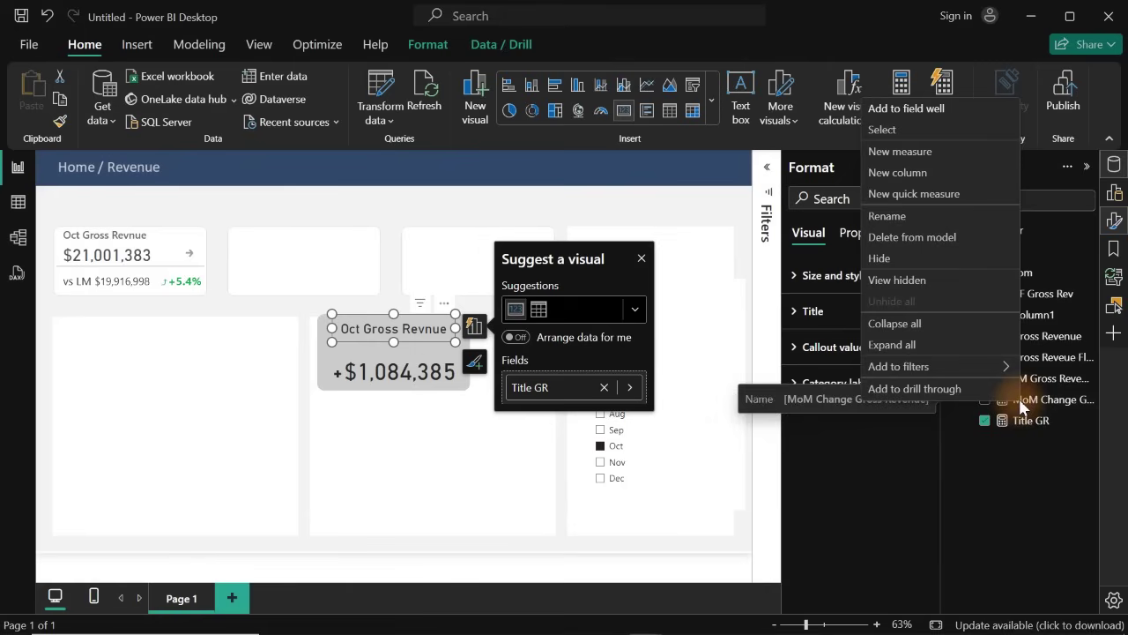
left_click(911, 152)
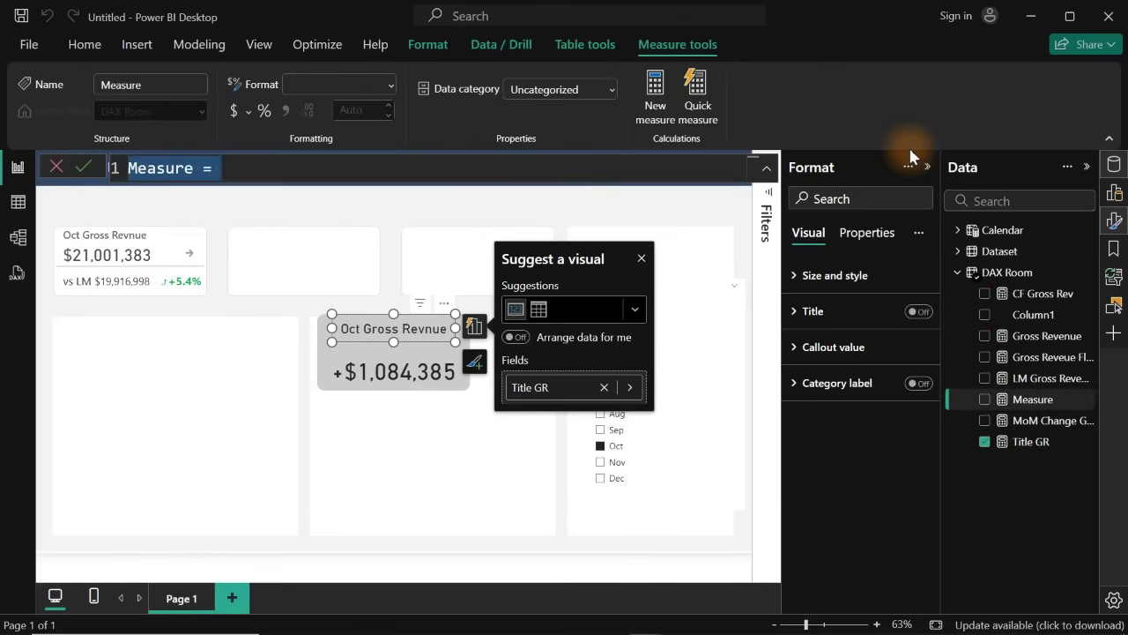
type("titl")
key("BackSpace")
key("BackSpace")
key("BackSpace")
key("BackSpace")
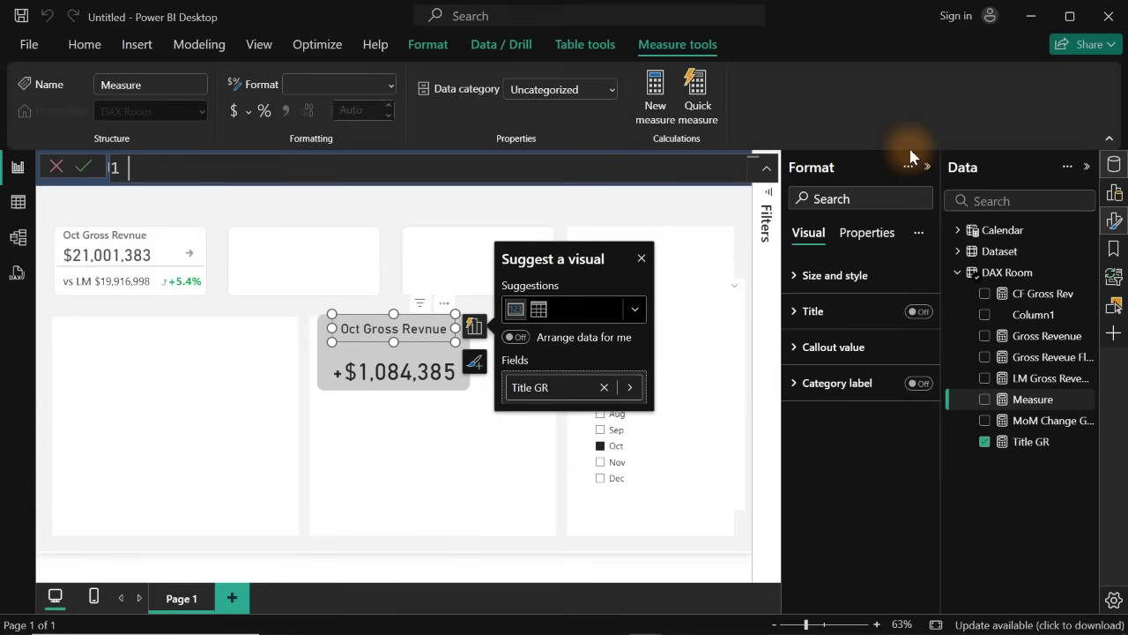
type("To")
key("BackSpace")
type("itle GR 2")
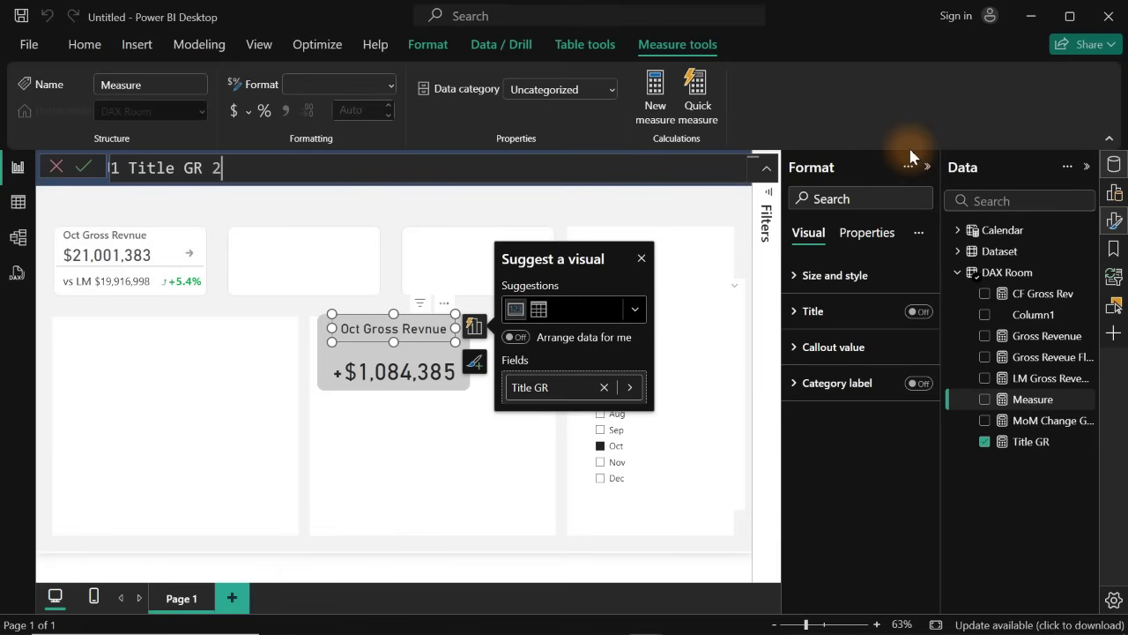
type(" =")
key("shift+Return")
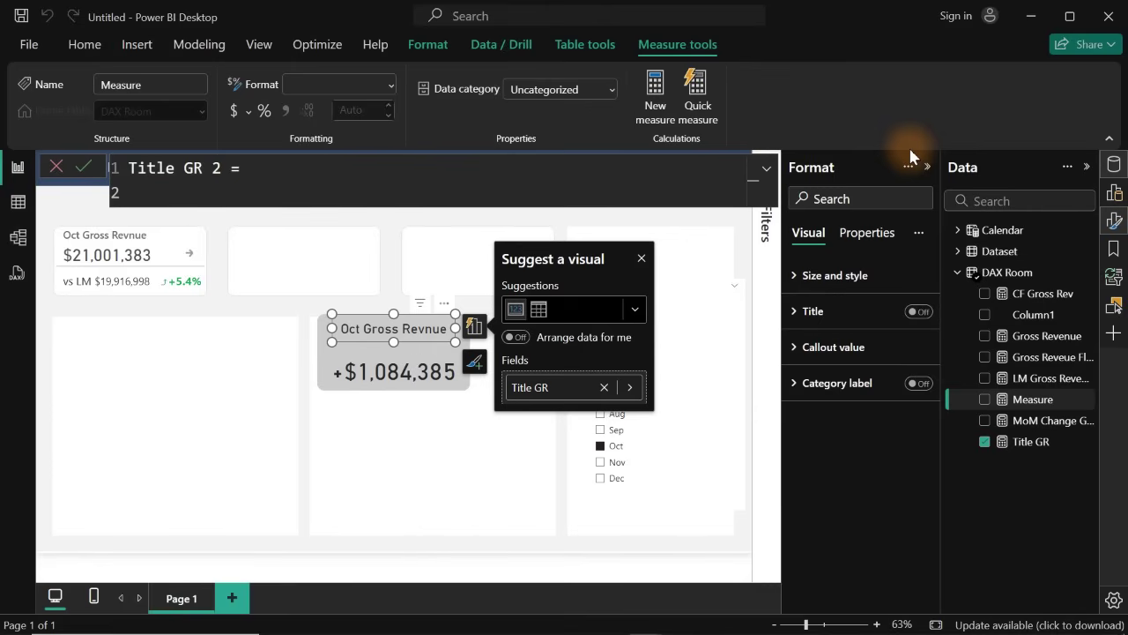
- Declare the variable _MoMChange in the Title GR 2 formula
type("var")
key("Tab")
type("_ Mo")
key("BackSpace")
key("BackSpace")
key("BackSpace")
type("Mo")
type("M")
type("Chnge")
key("BackSpace")
key("BackSpace")
key("BackSpace")
type("ang")
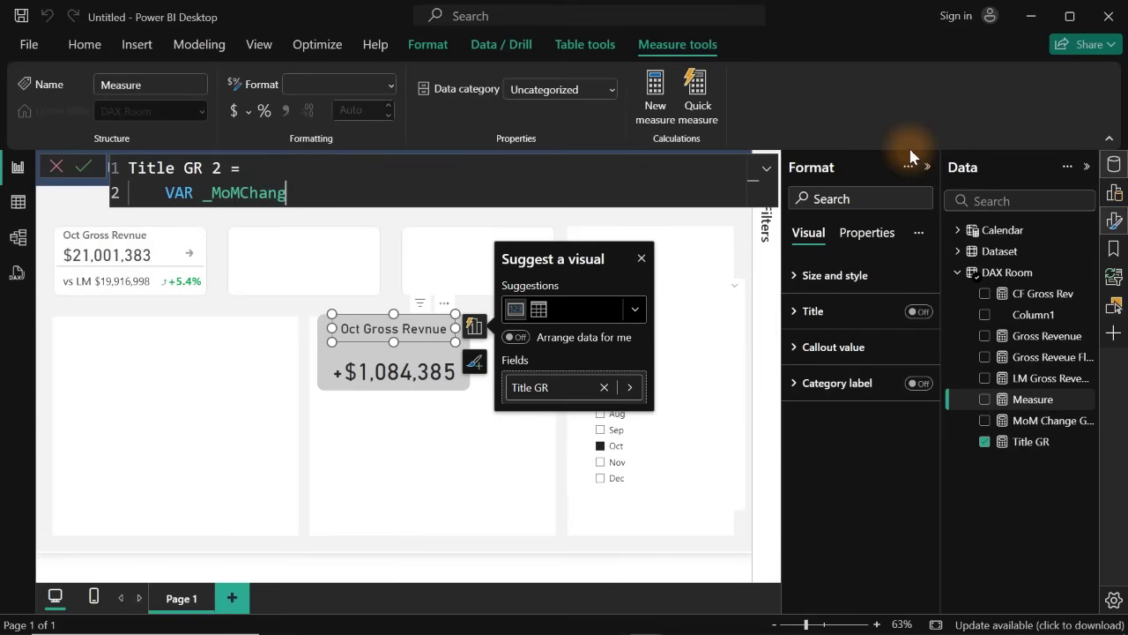
type("e =")
key("shift+Return")
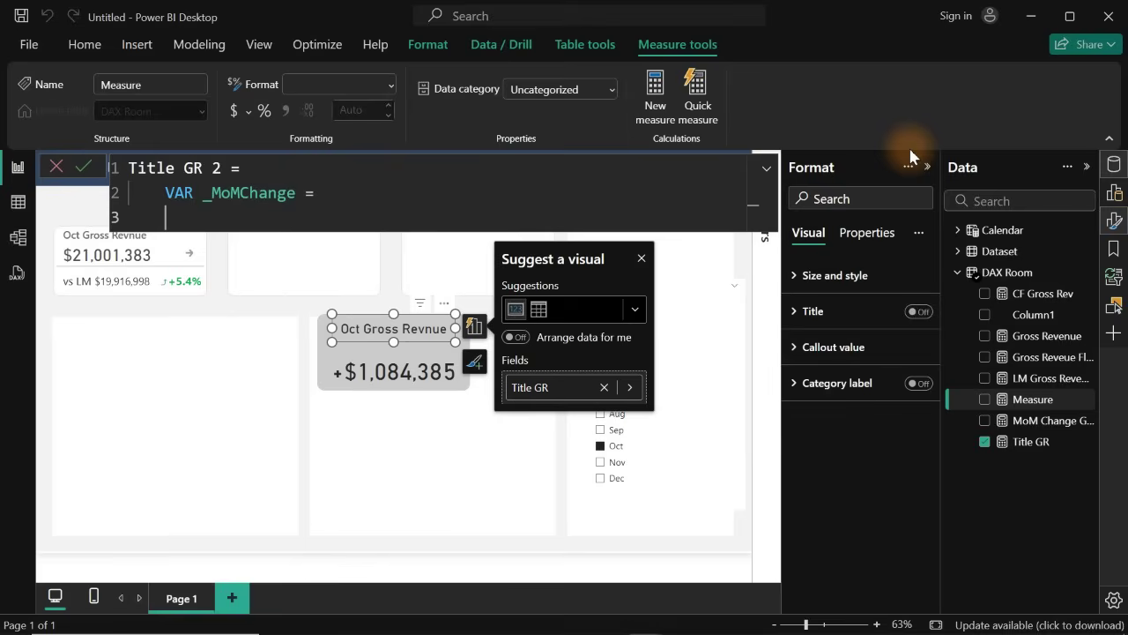
- Begin the variable's expression with DIVIDE, using [Gross Revenue]-[LM Gross Revenue] as the numerator
key("Tab")
type("div")
key("Tab")
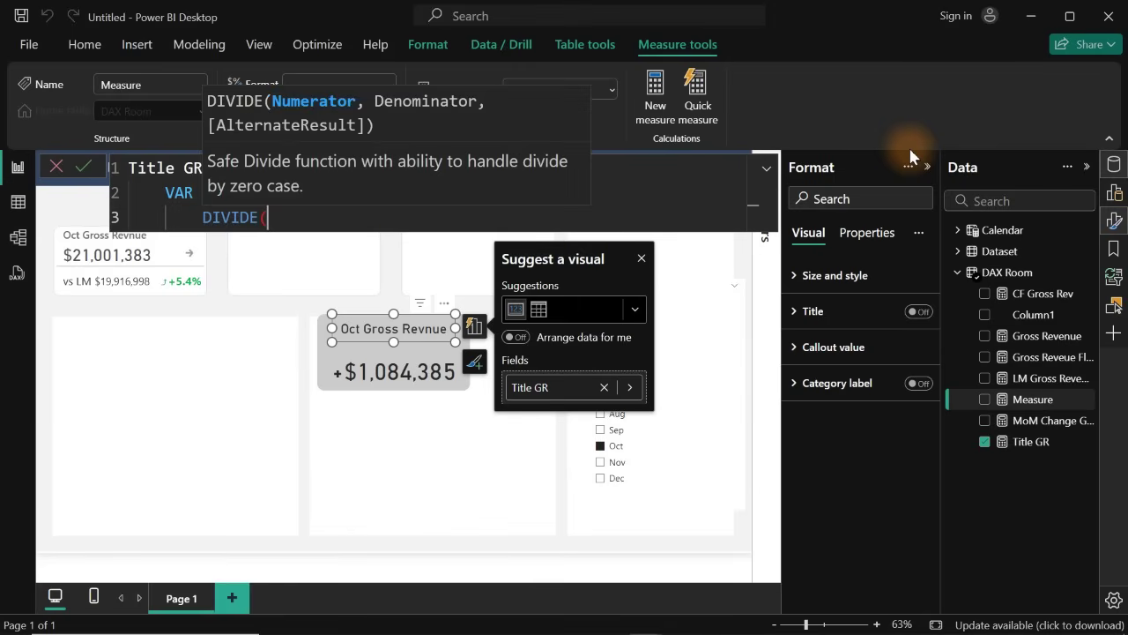
type("(")
key("shift+Return")
key("Tab")
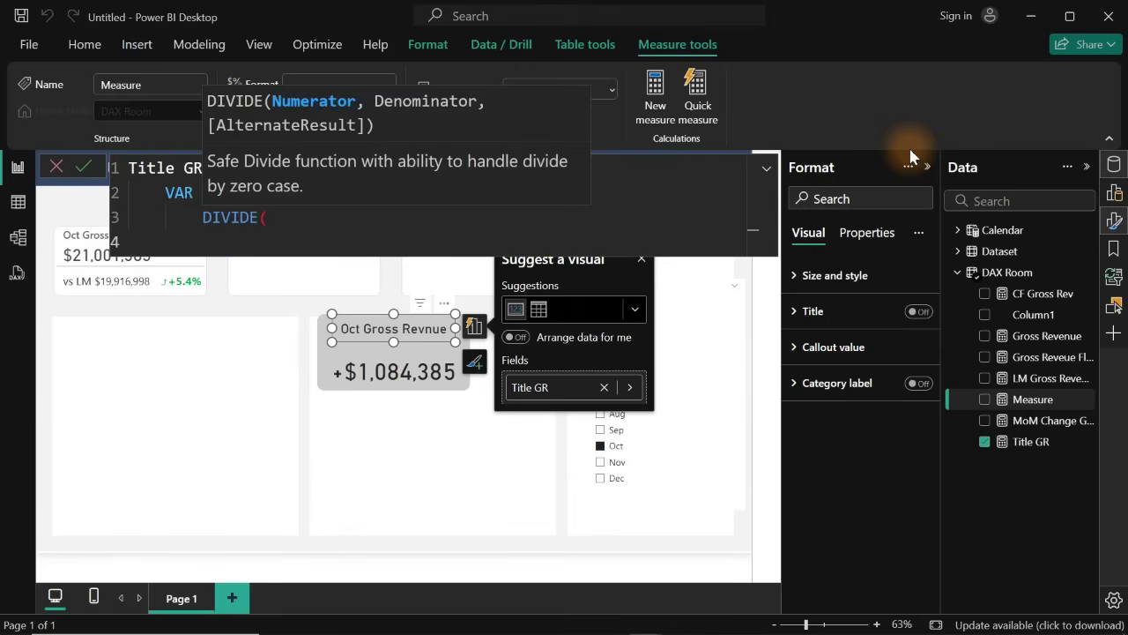
type("[")
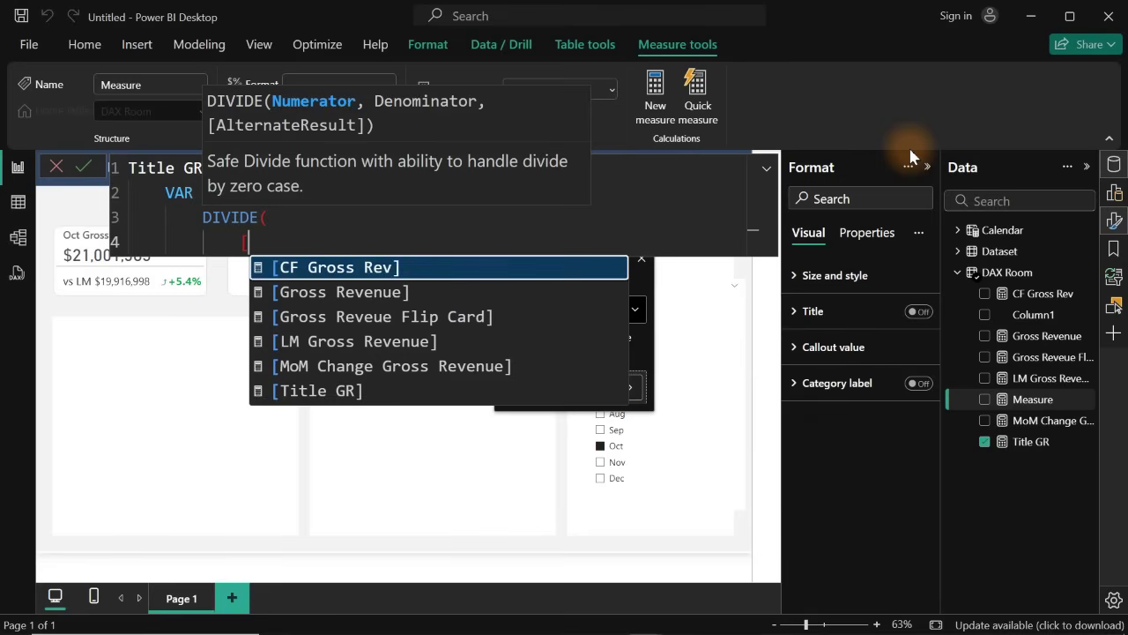
key("Down")
key("Tab")
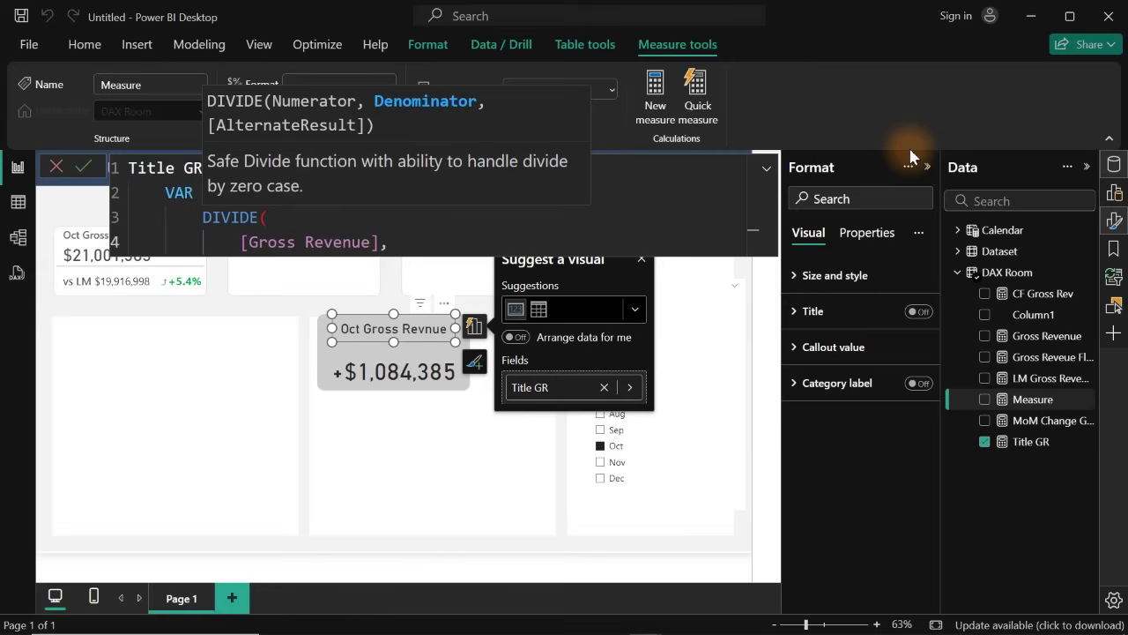
key("BackSpace")
type("-[")
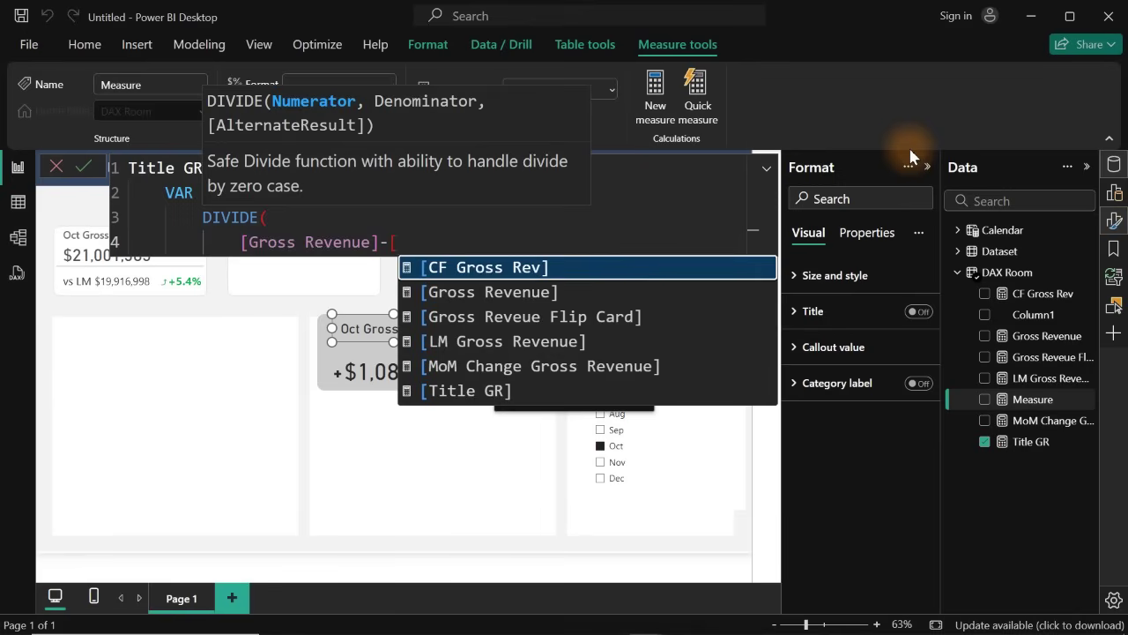
key("Down")
key("Down")
key("Down")
key("Tab")
type(",")
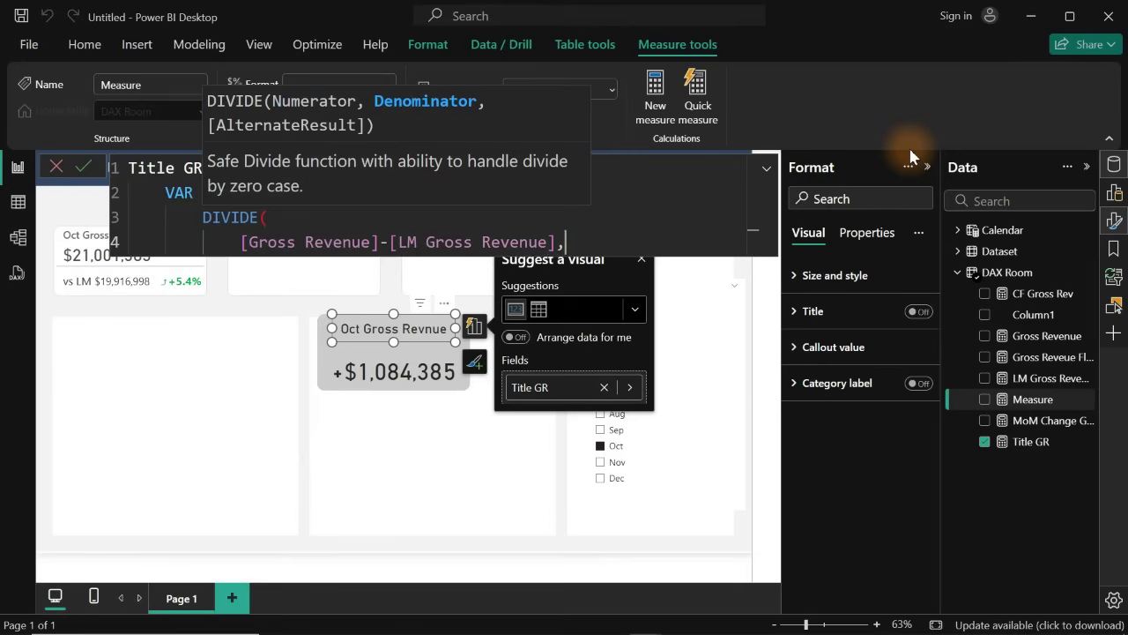
- Enter [LM Gross Revenue] as the DIVIDE denominator and close the function
key("shift+Return")
type("[")
key("Down")
key("Down")
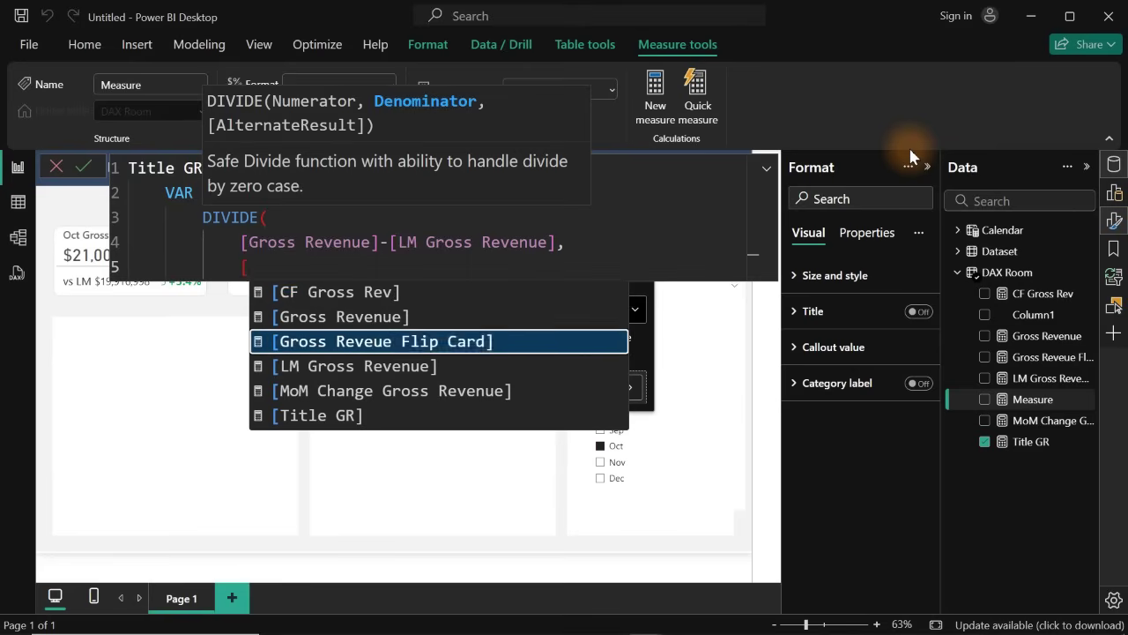
key("Down")
key("Tab")
key("shift+Return")
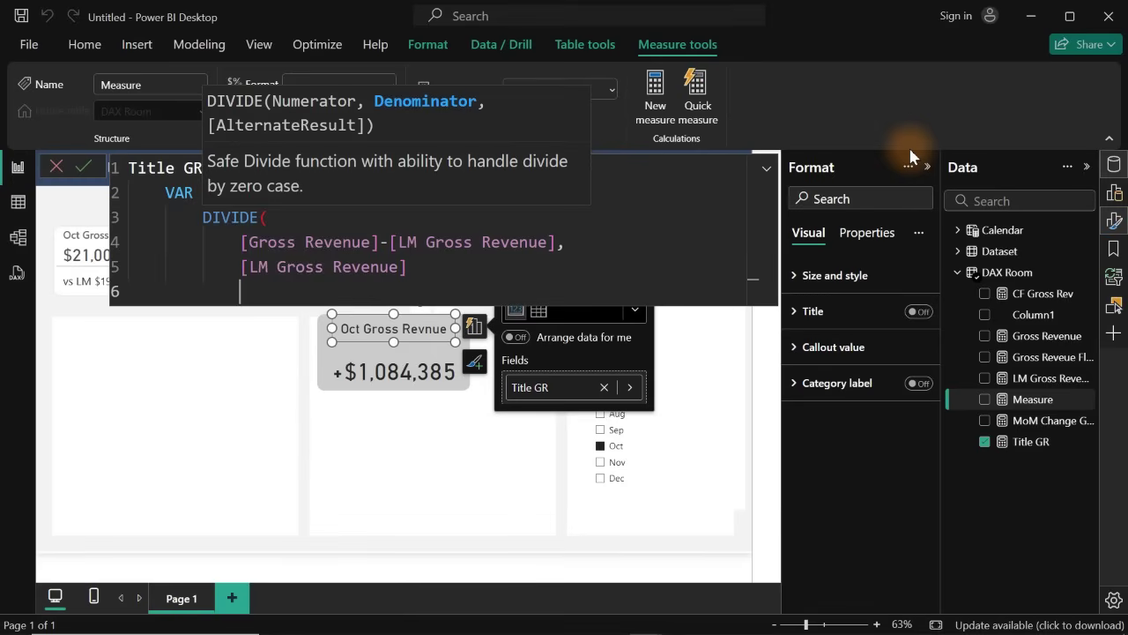
type(")")
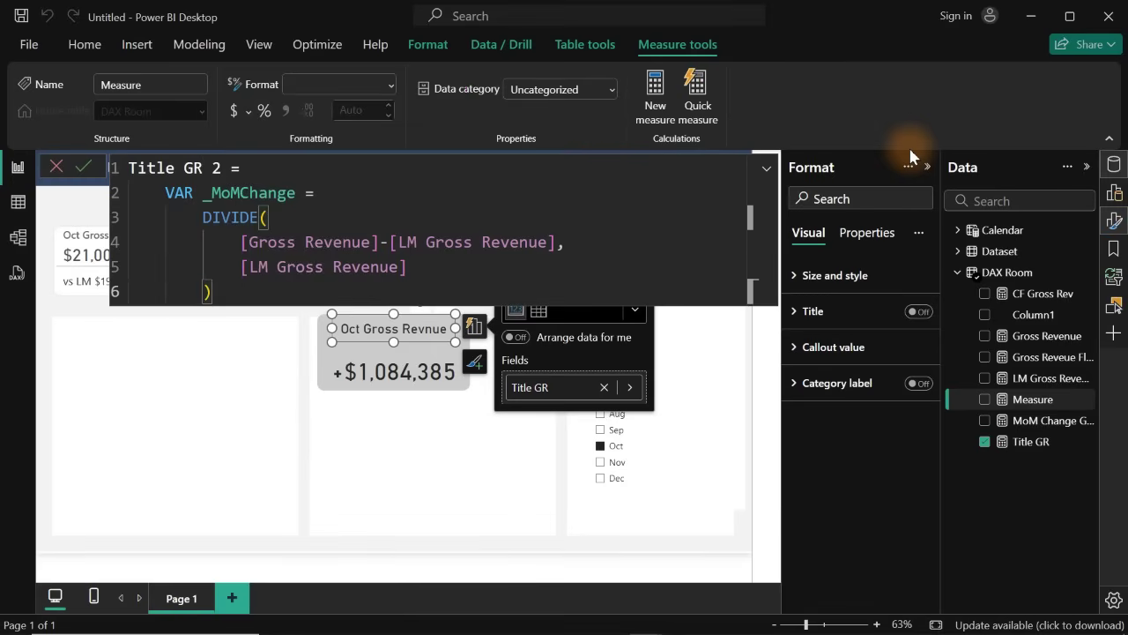
- Add a RETURN section below the variable with an IF function testing _MoMChange>0
key("shift+Return")
key("shift+Return")
key("BackSpace")
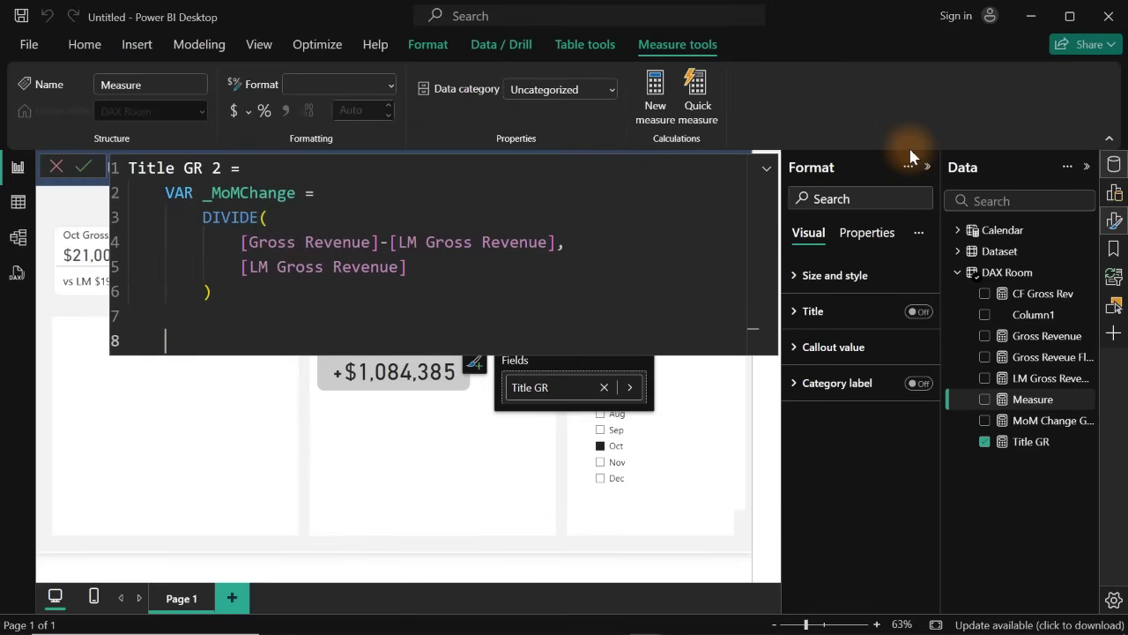
type("ret")
key("Tab")
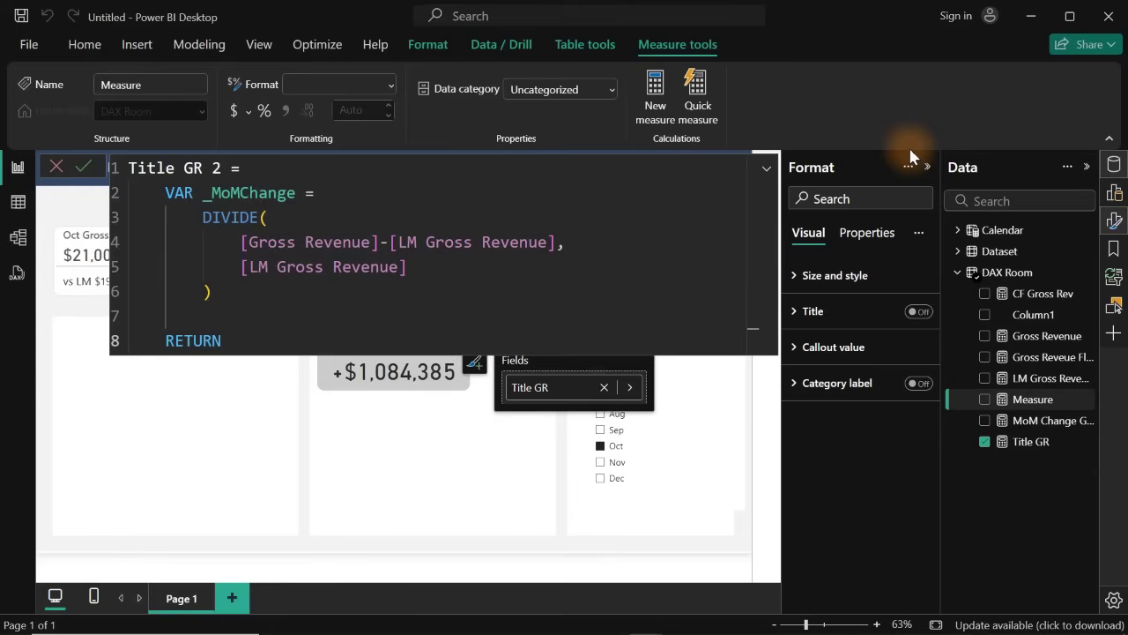
key("shift+Return")
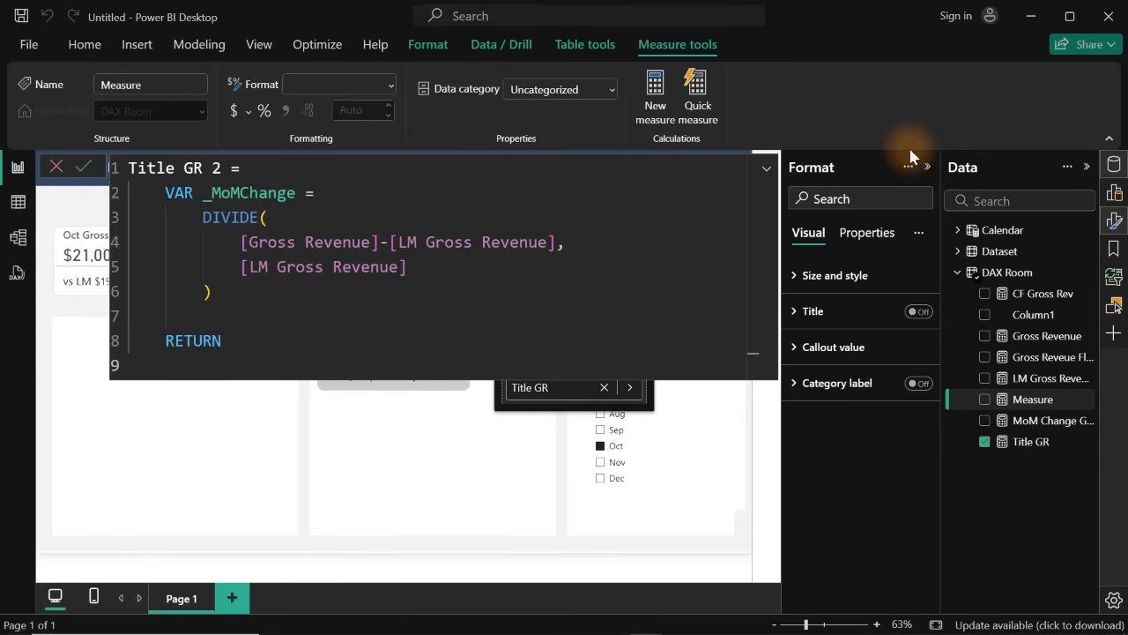
type("if")
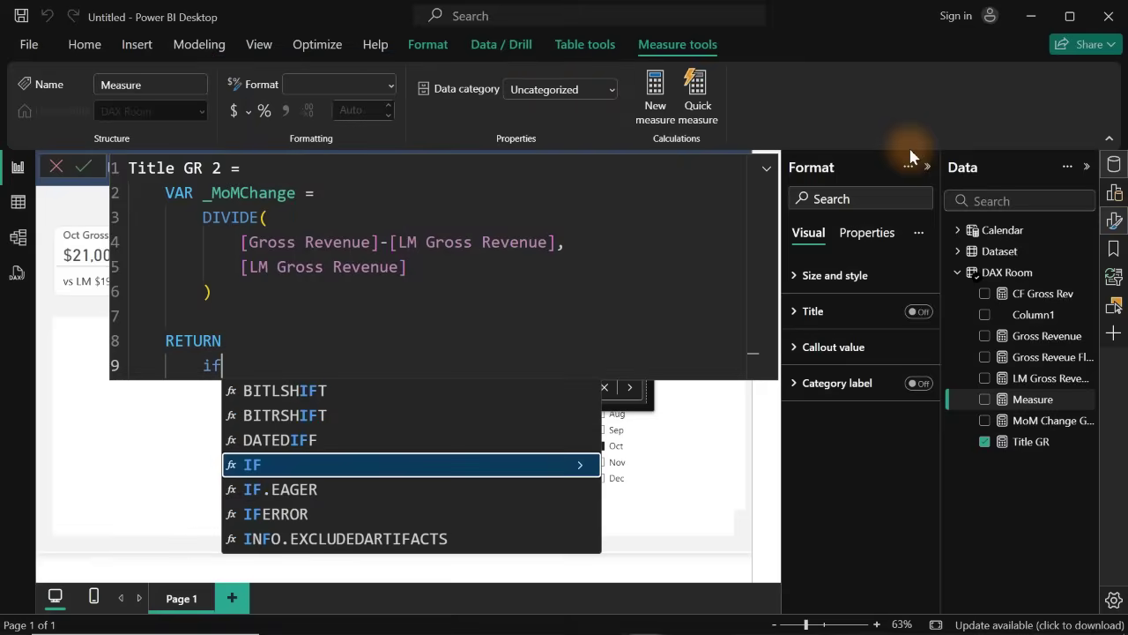
key("Tab")
key("shift+Return")
type("_")
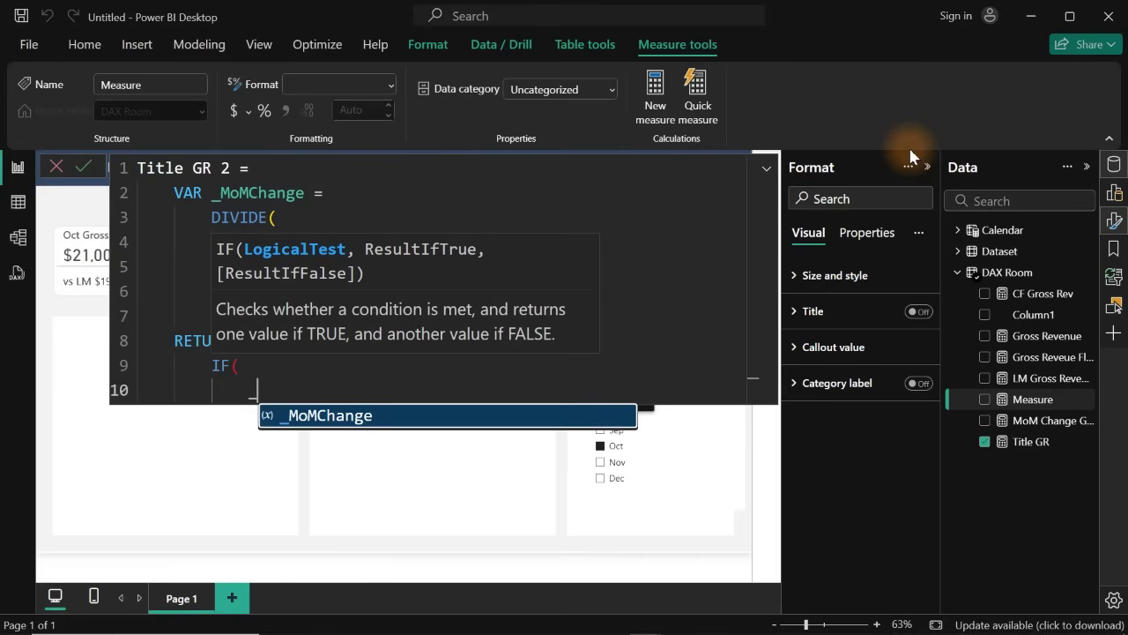
key("Tab")
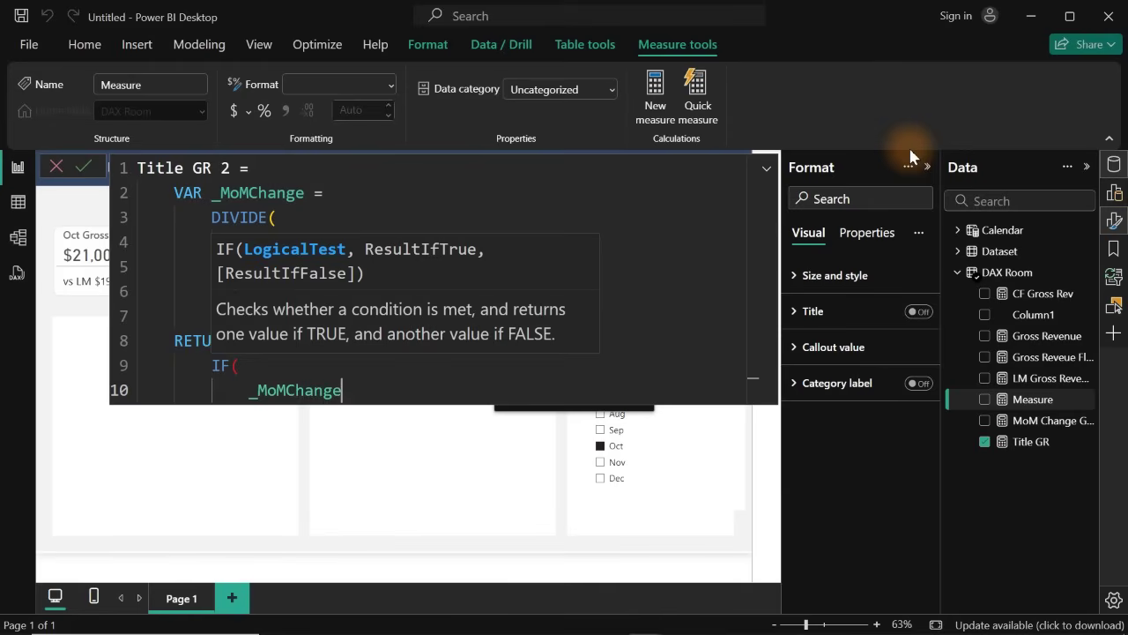
type(">0")
key("shift+Return")
- Enter "Went up ▲ by" as the IF result for true, inserting the filled triangle from the symbol picker
type(",\"")
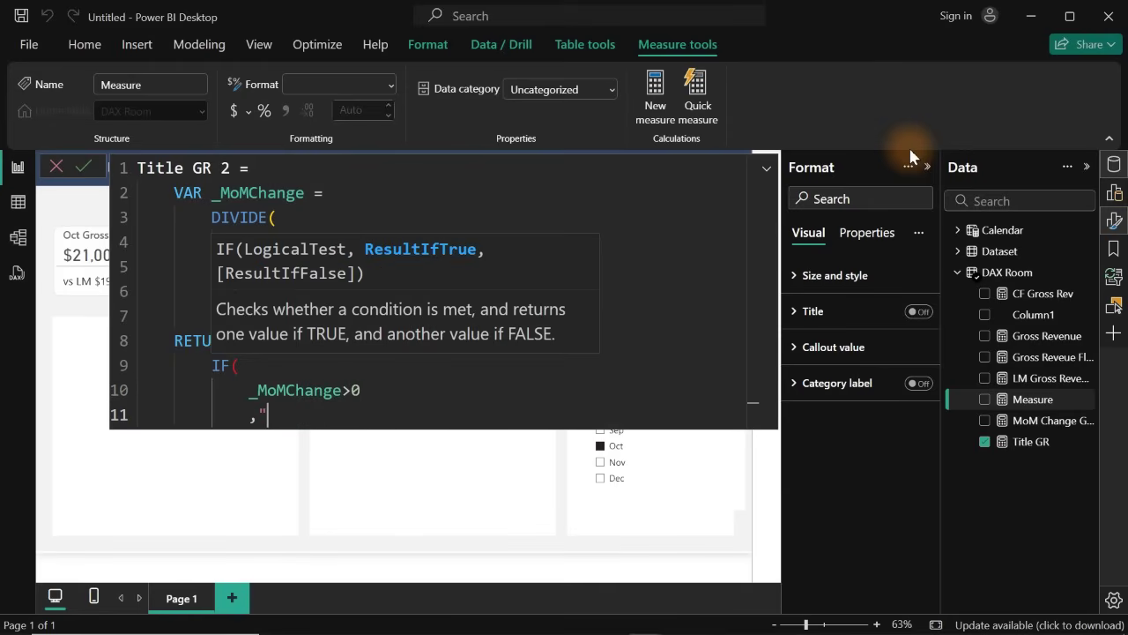
type("Went up")
key("super+period")
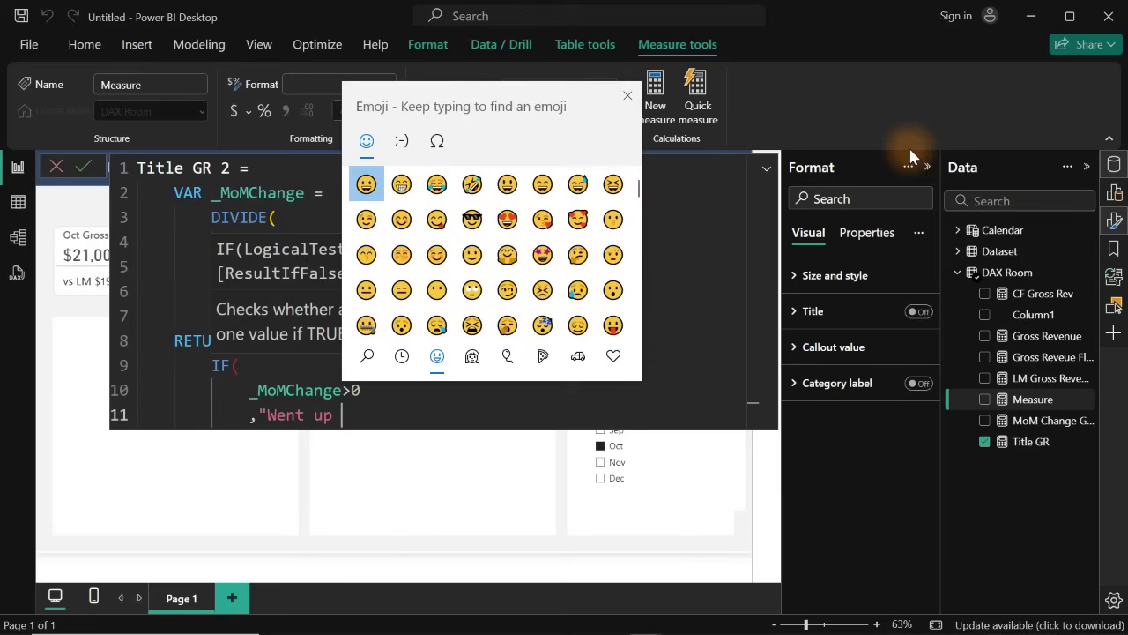
left_click(436, 146)
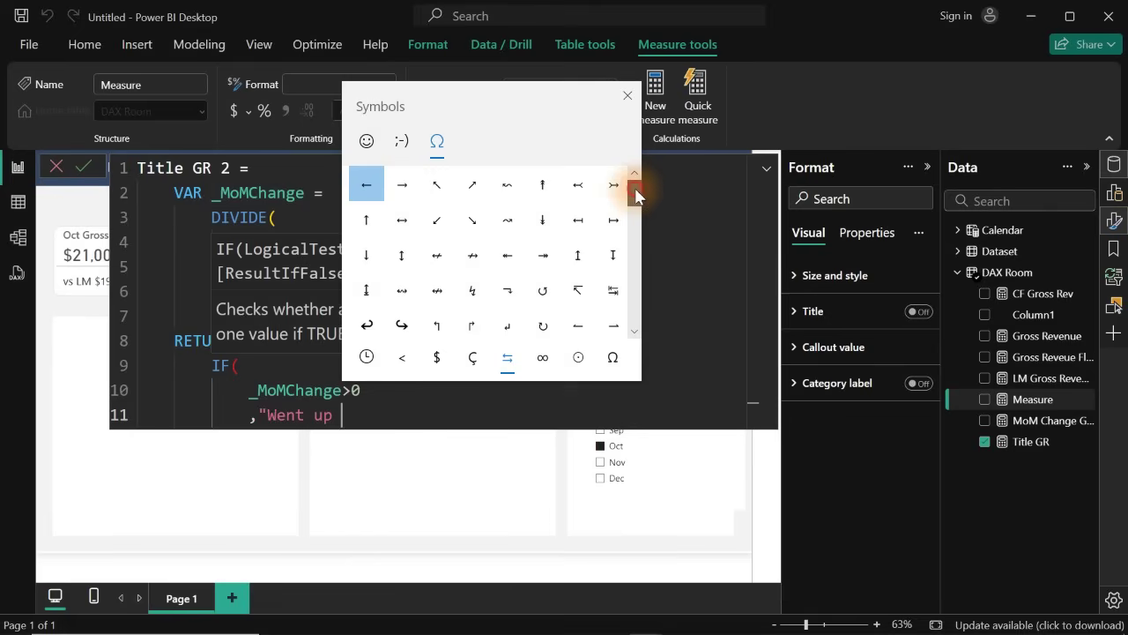
left_click_drag(634, 188, 631, 266)
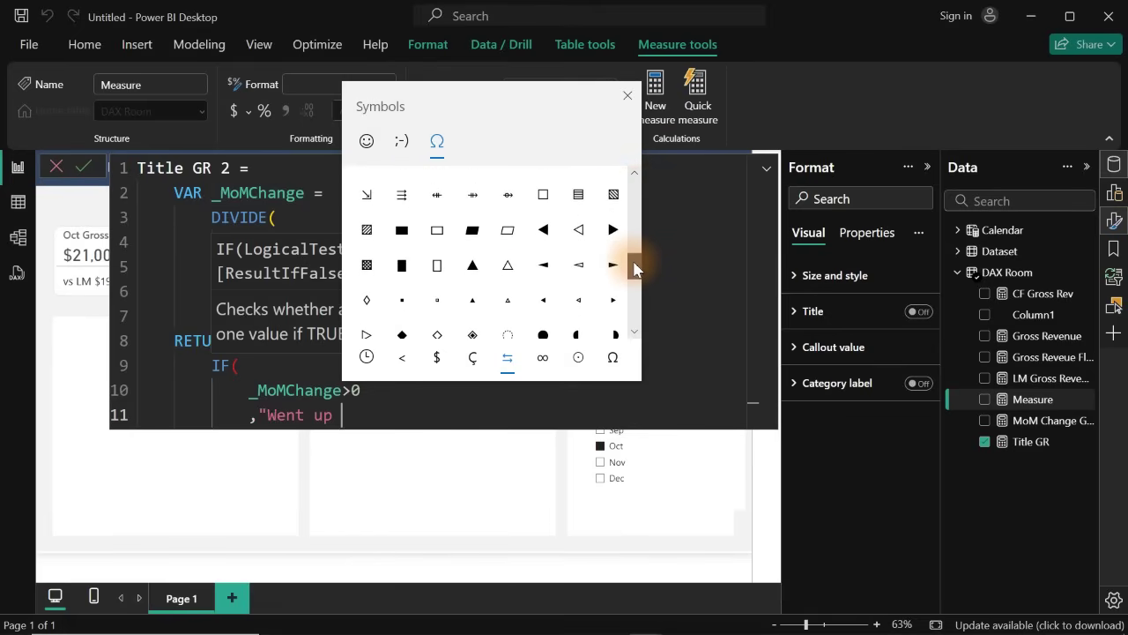
left_click(473, 269)
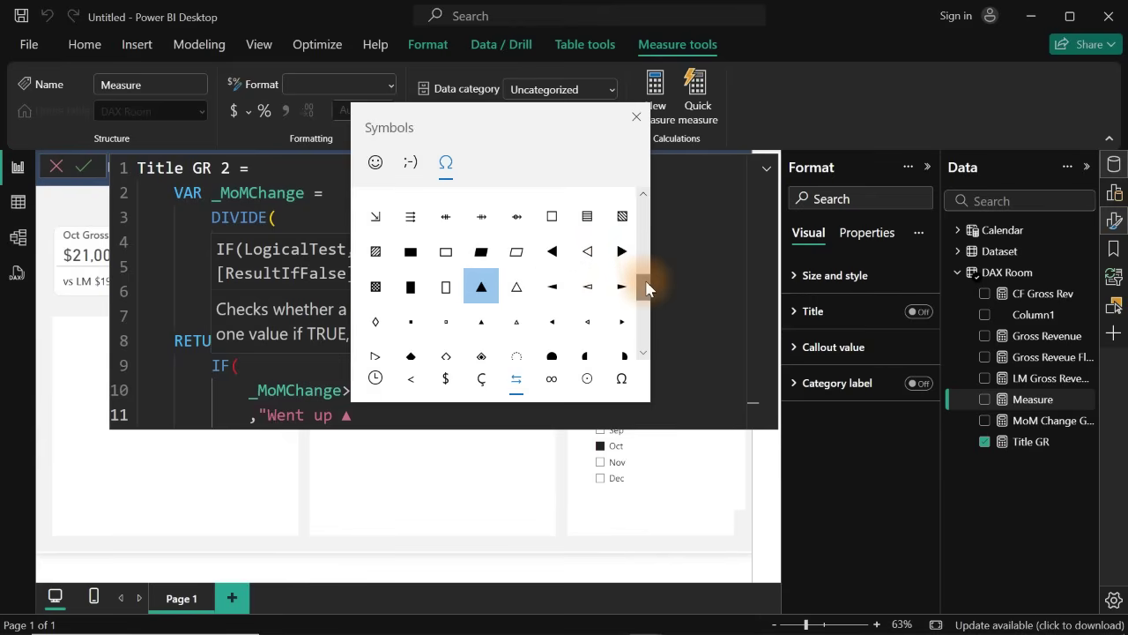
left_click_drag(646, 286, 622, 294)
left_click(410, 329)
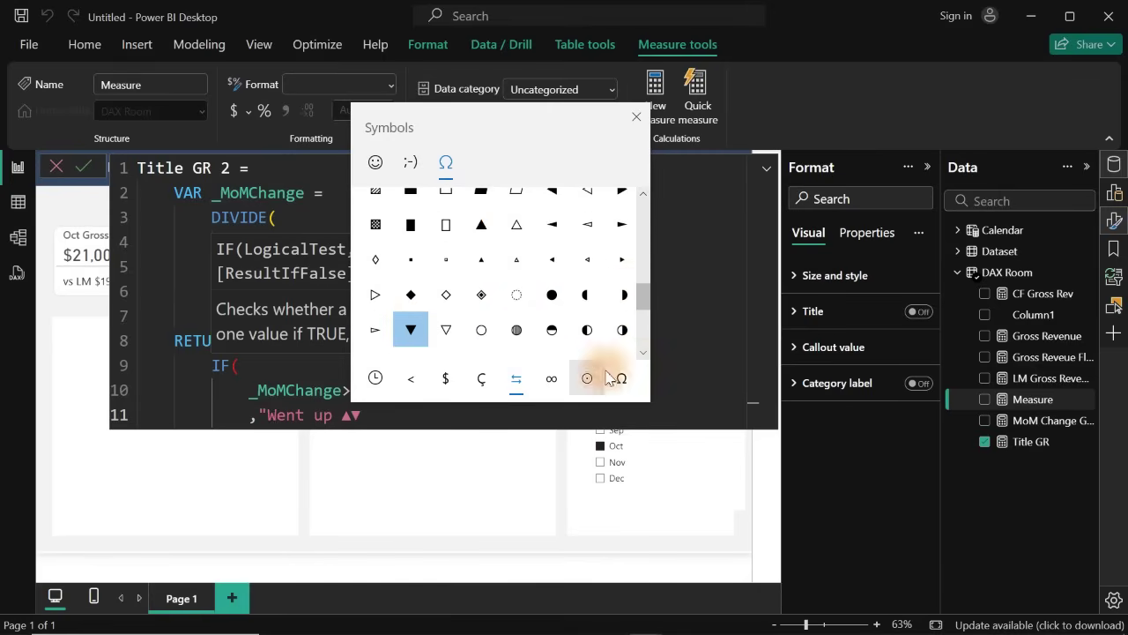
left_click(637, 116)
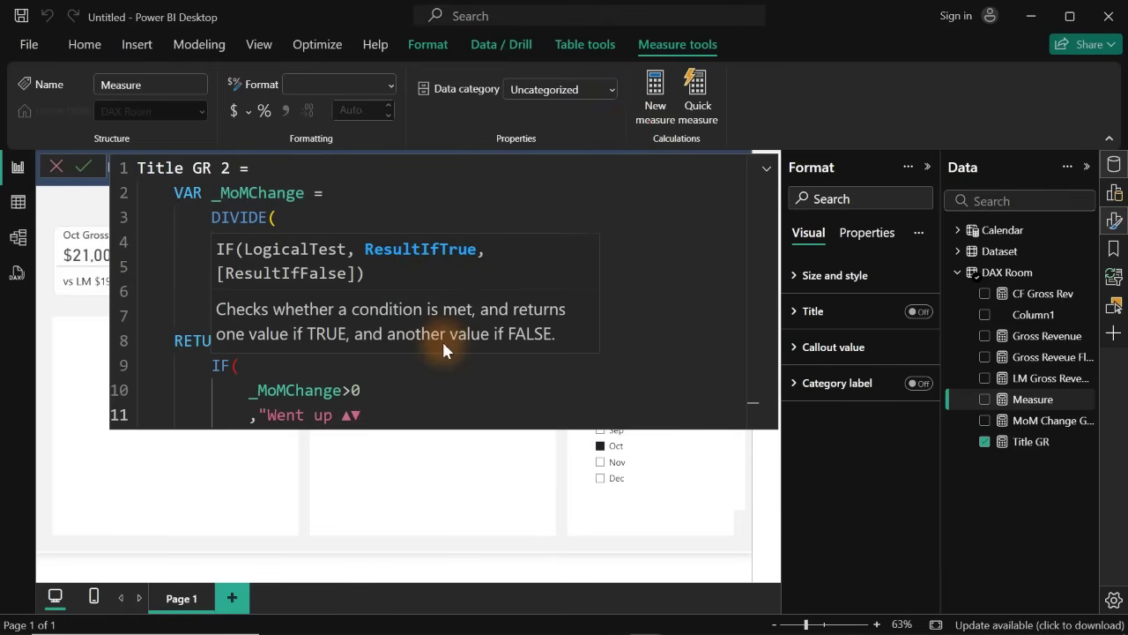
key("BackSpace")
type("by\"")
key("shift+Return")
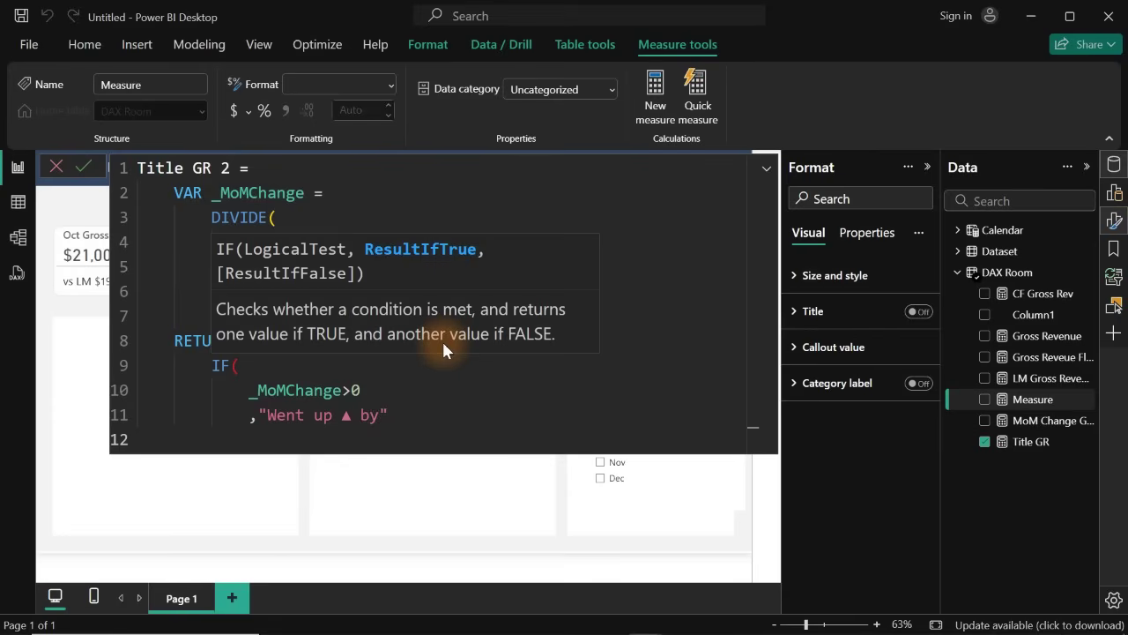
- Enter "Went down ▼ by" as the IF result for false, close the function and commit the measure
type(",")
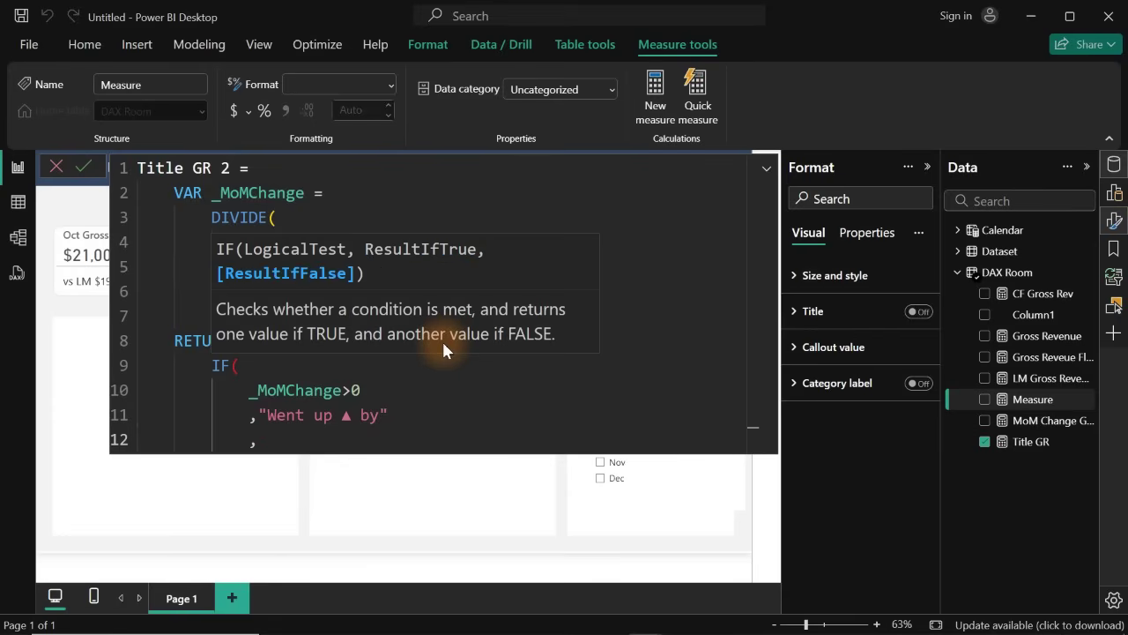
type("We")
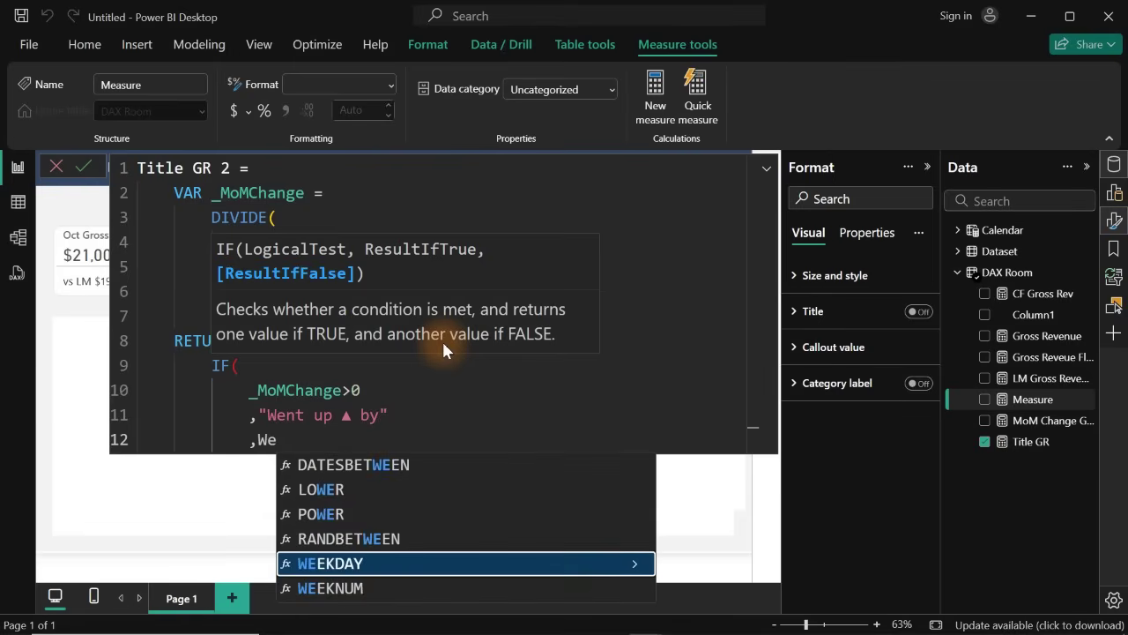
key("BackSpace")
key("BackSpace")
type("\"Wen")
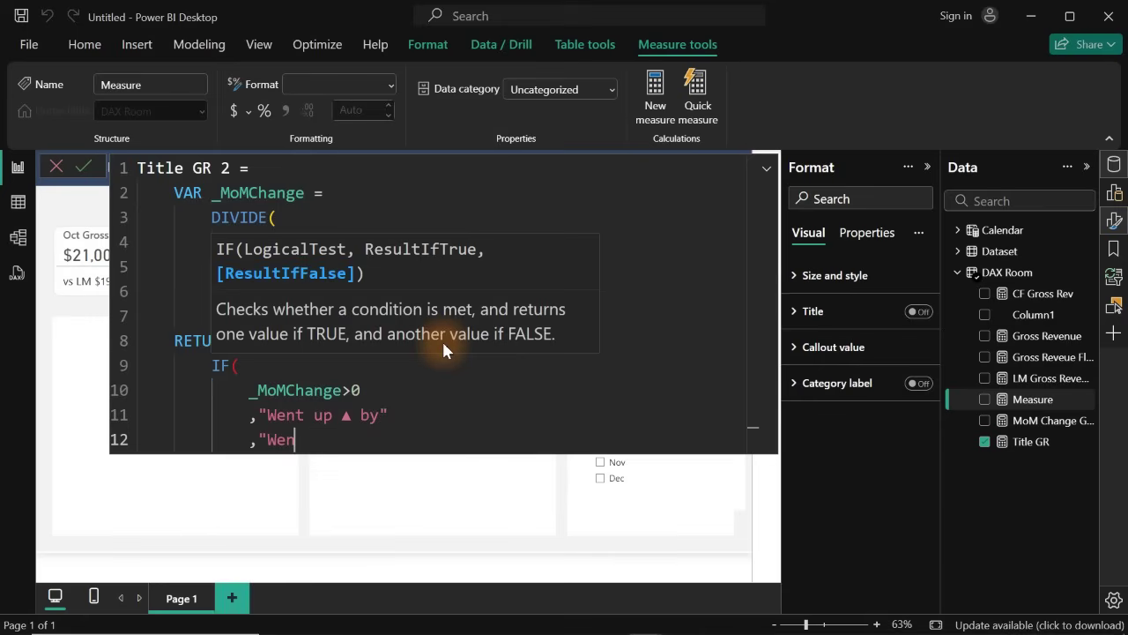
type("t up")
key("BackSpace")
key("BackSpace")
key("BackSpace")
type("down ▼ by\"")
key("Return")
type(")")
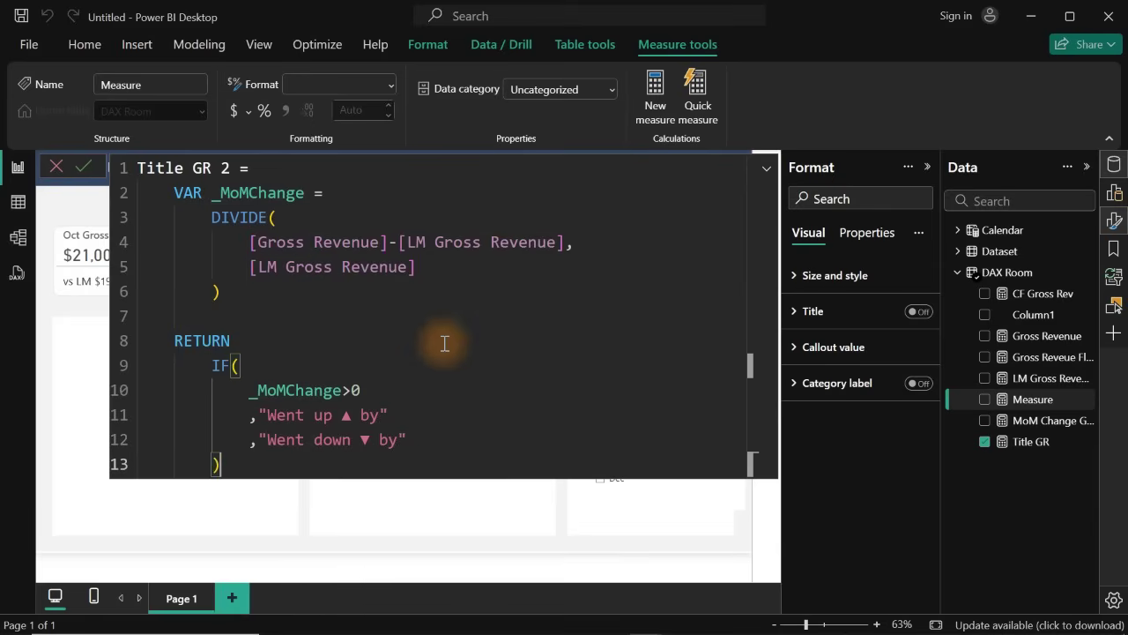
key("Return")
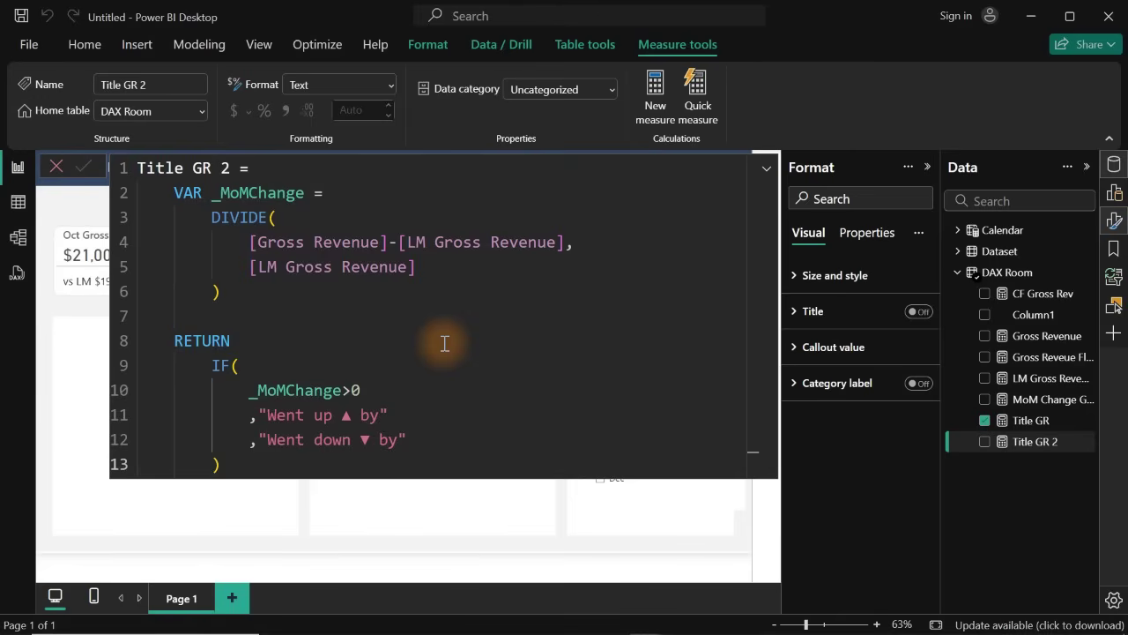
- Duplicate the Oct gross revenue title card just below itself on the gray rectangle, replacing the copy's Title GR field with Title GR 2
left_click(423, 510)
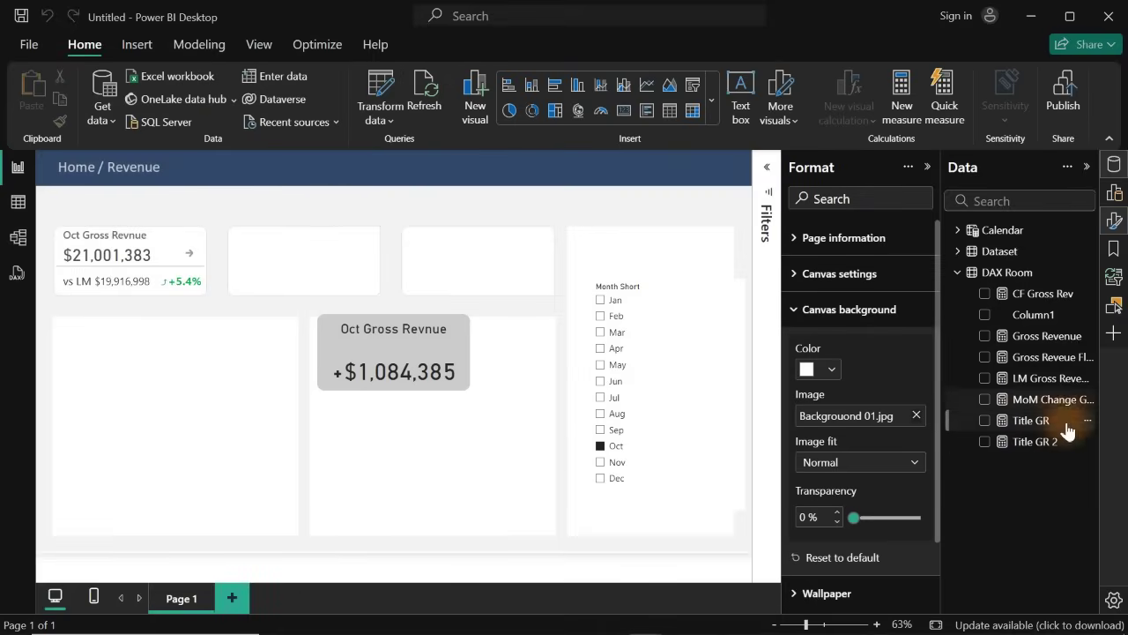
left_click(412, 330)
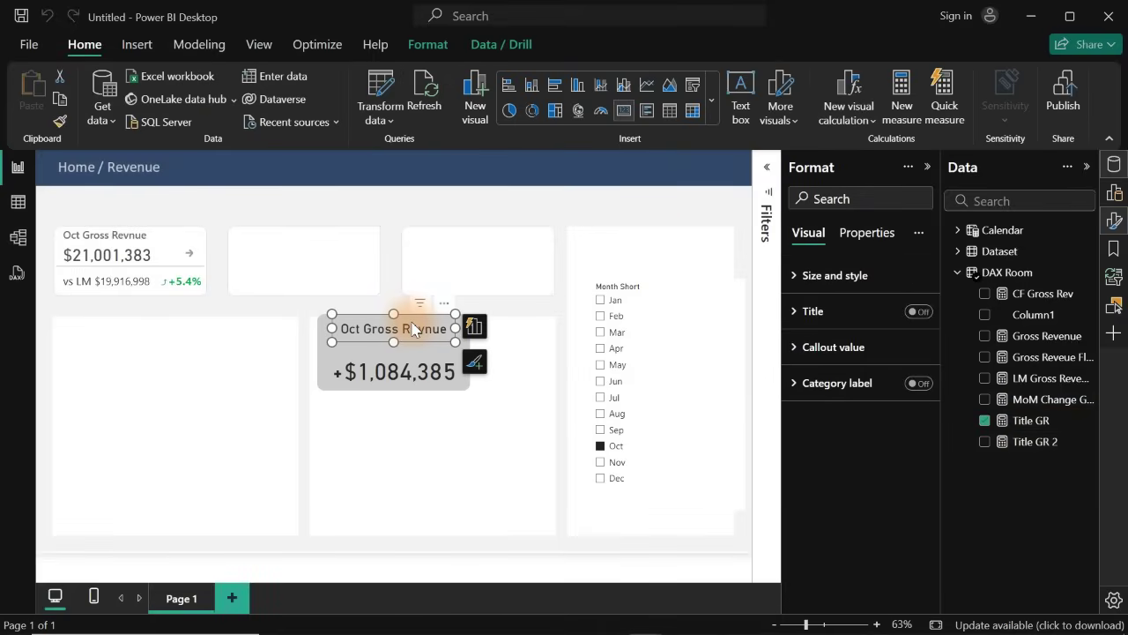
key("ctrl+c")
key("ctrl+v")
left_click_drag(412, 330, 415, 348)
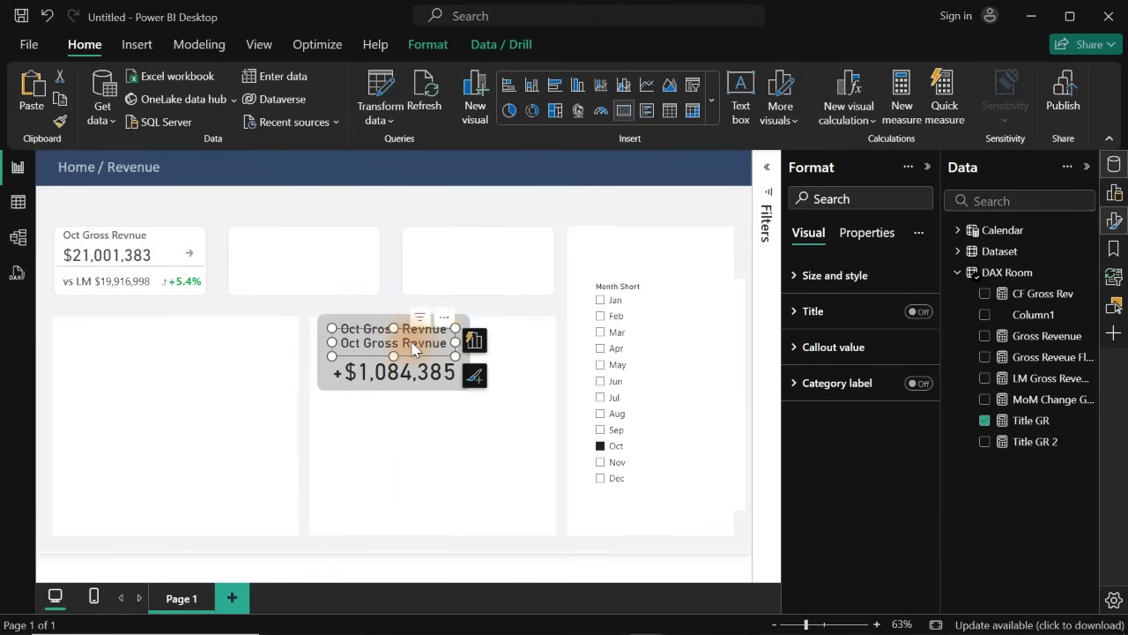
left_click(985, 420)
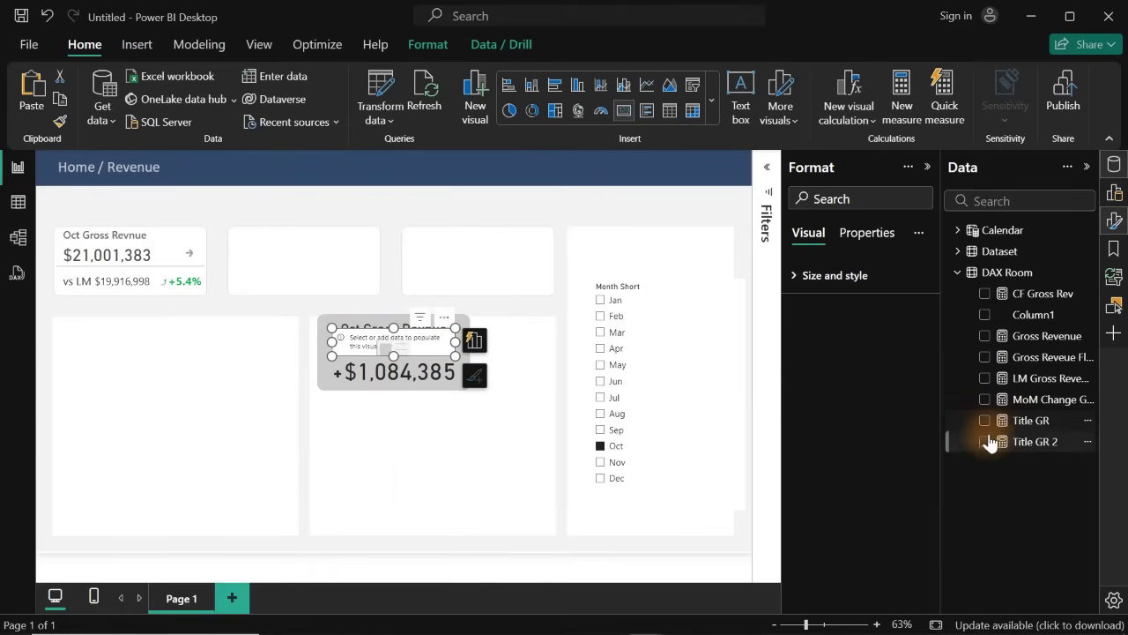
left_click(986, 442)
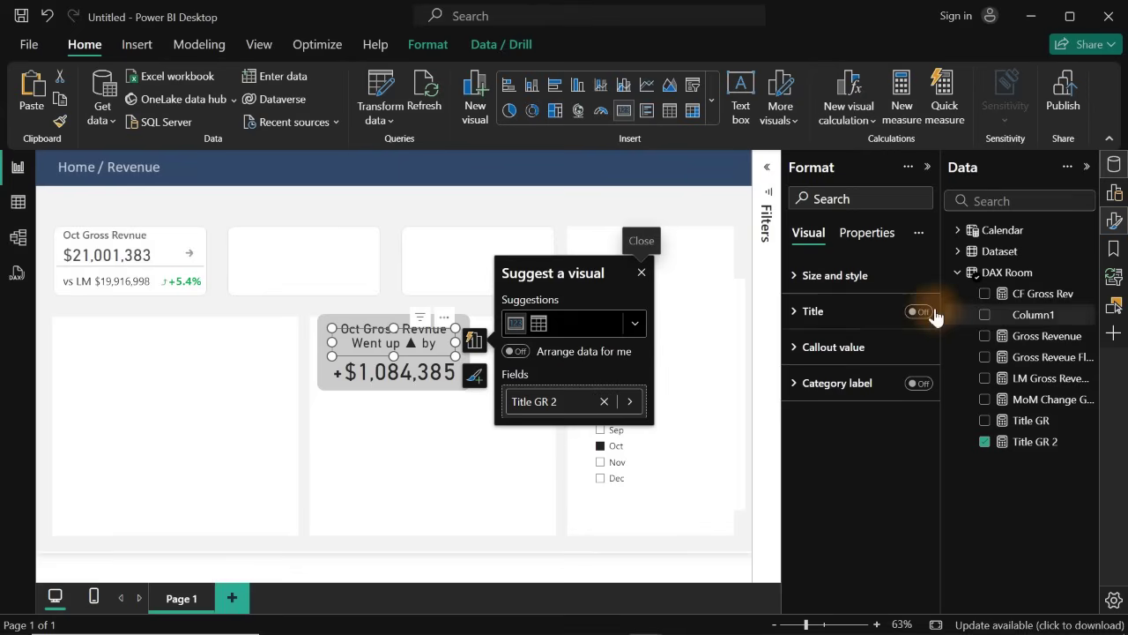
- Set the up/down text card's callout value to font size 18 and italic
left_click(853, 351)
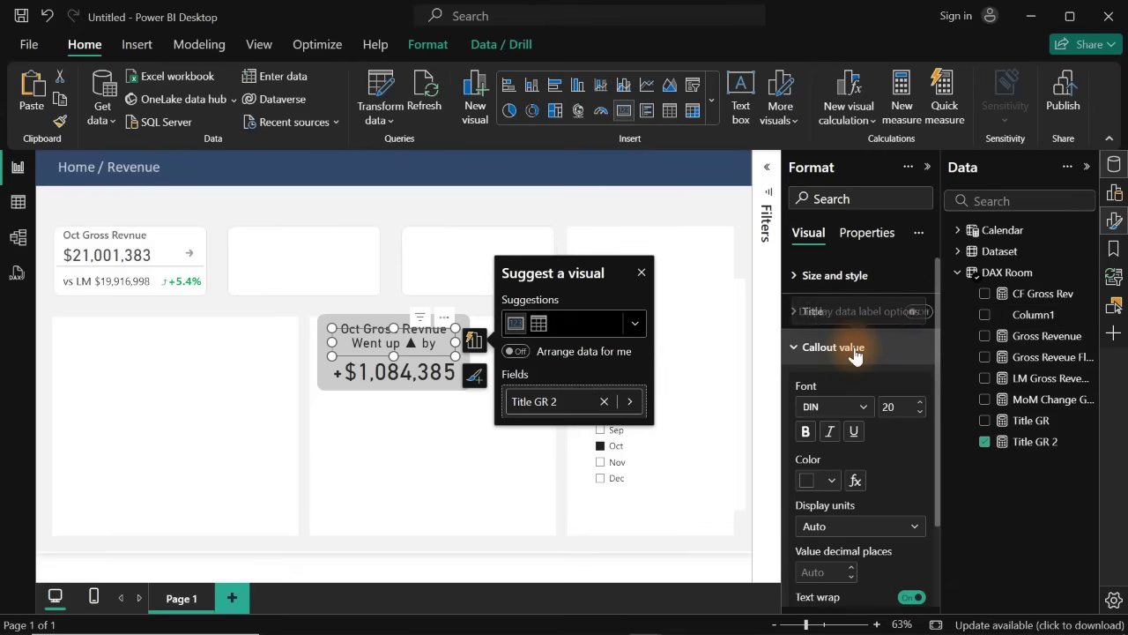
left_click(901, 409)
type("1")
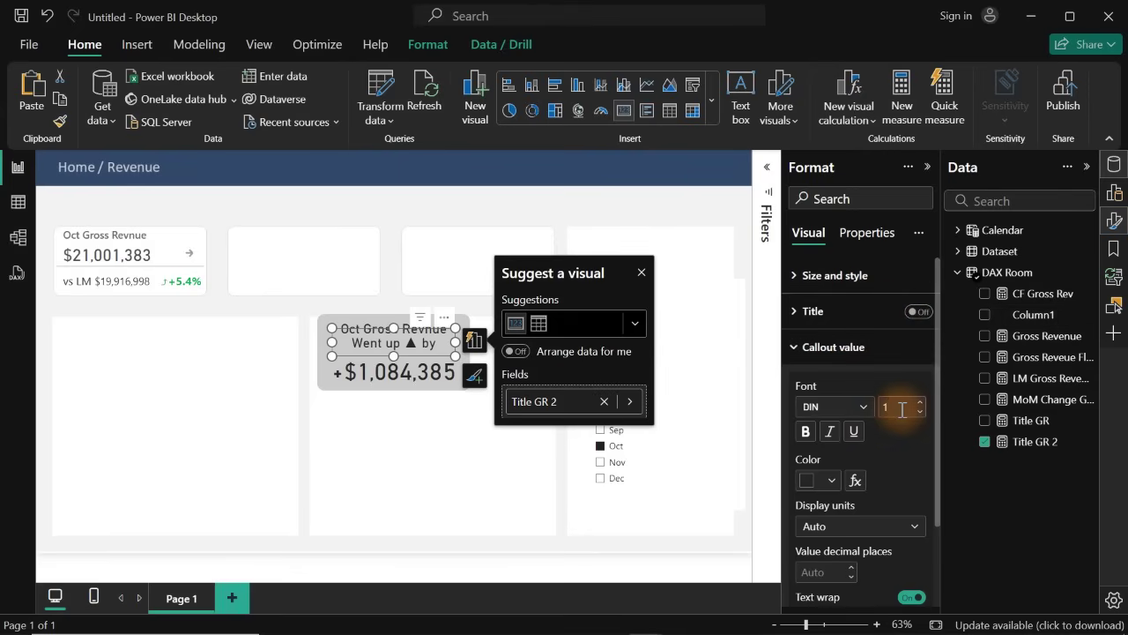
type("6")
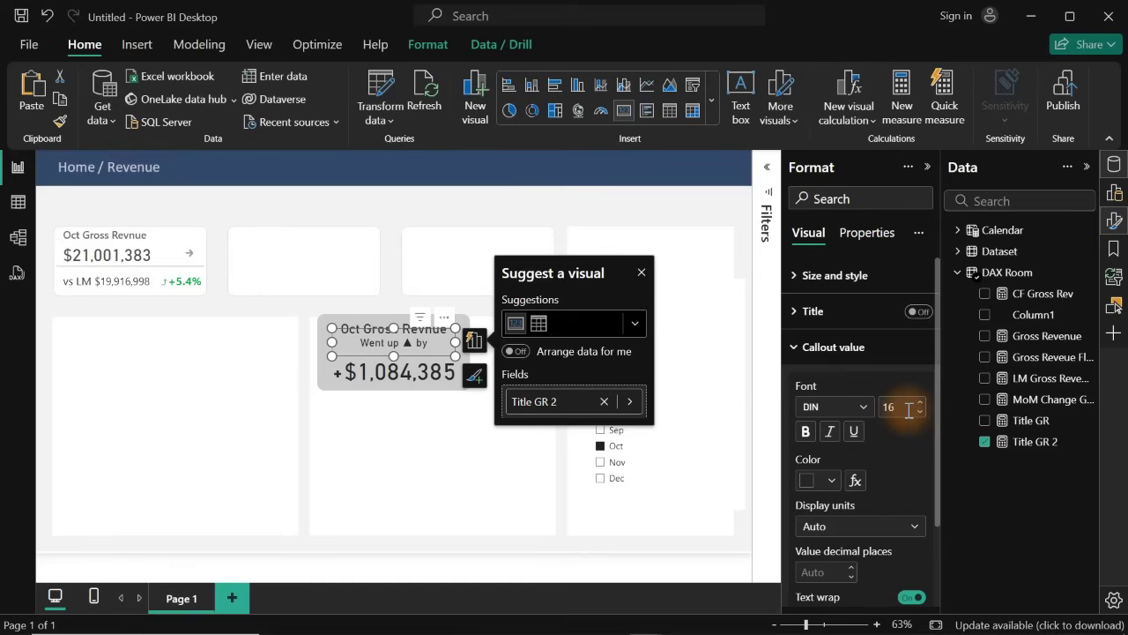
type("8")
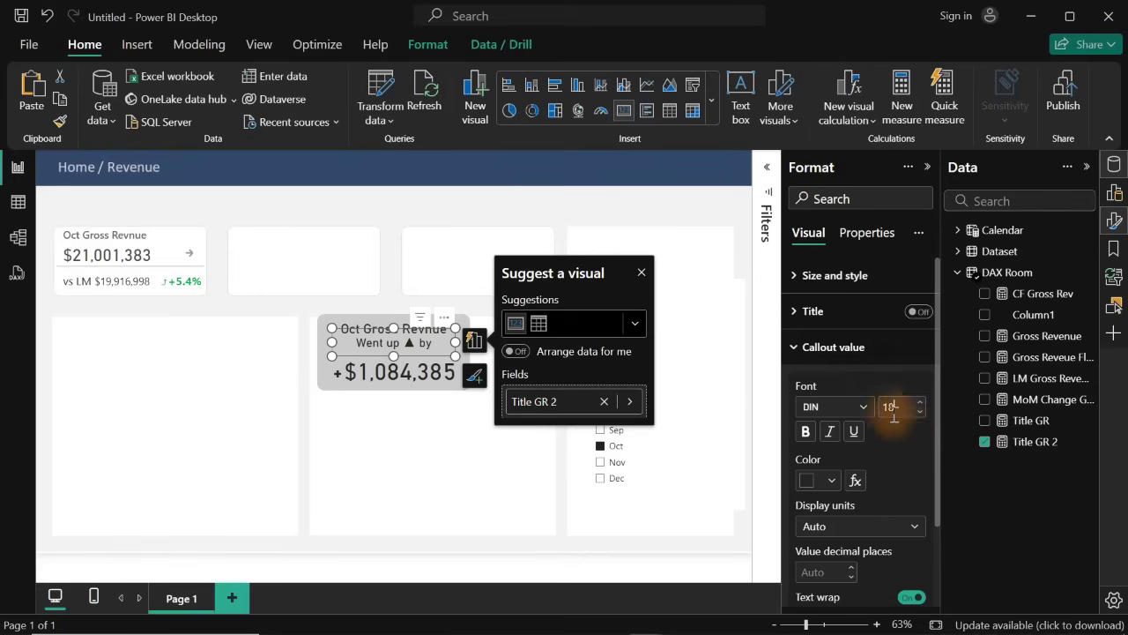
left_click(833, 431)
- Shift the up/down text card slightly left and nudge the variance amount card up closer to it
left_click_drag(381, 343, 378, 348)
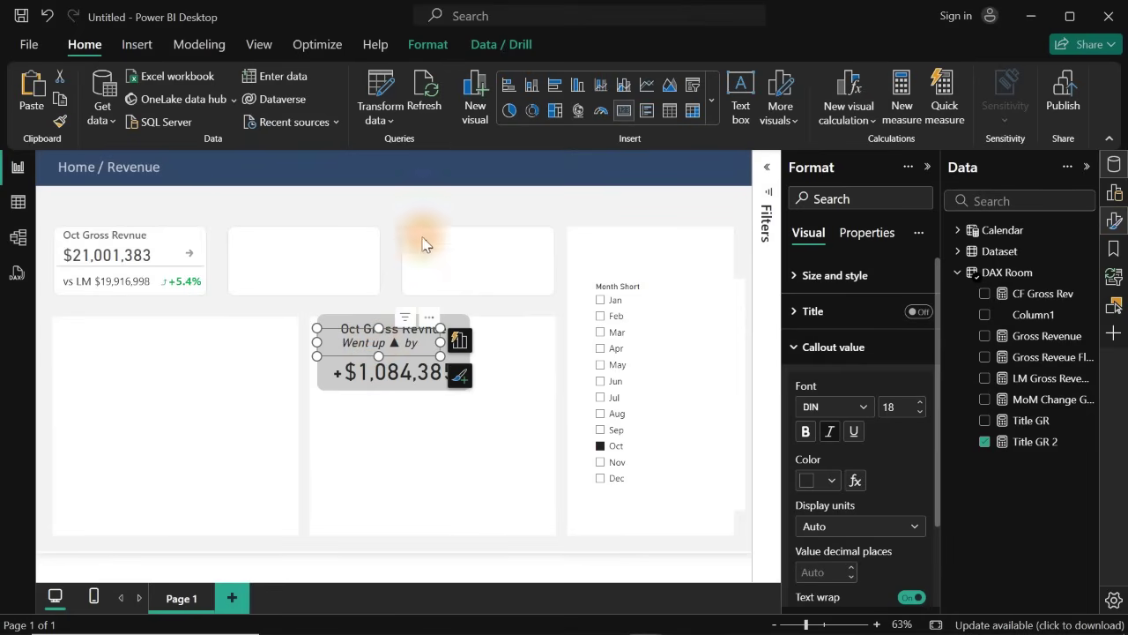
left_click(385, 219)
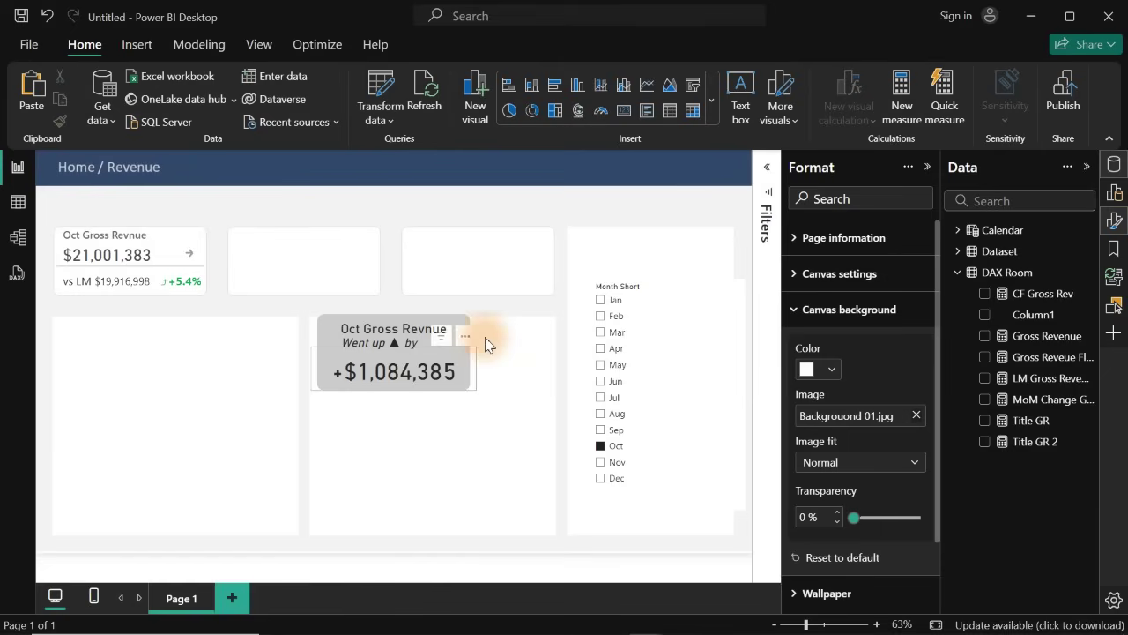
left_click_drag(443, 375, 444, 370)
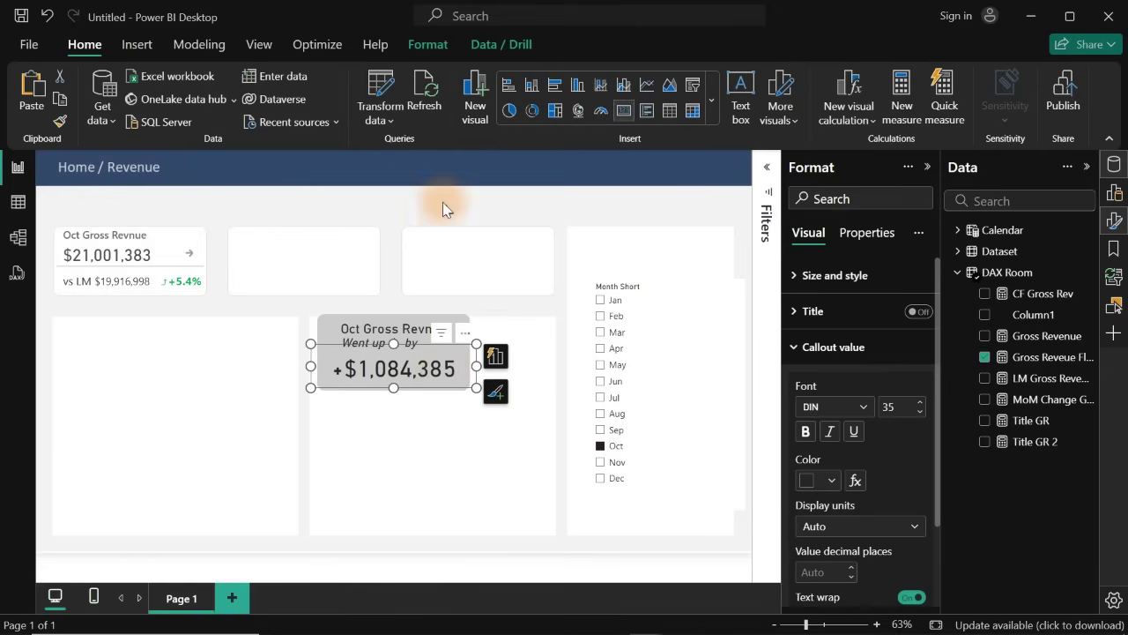
left_click(391, 190)
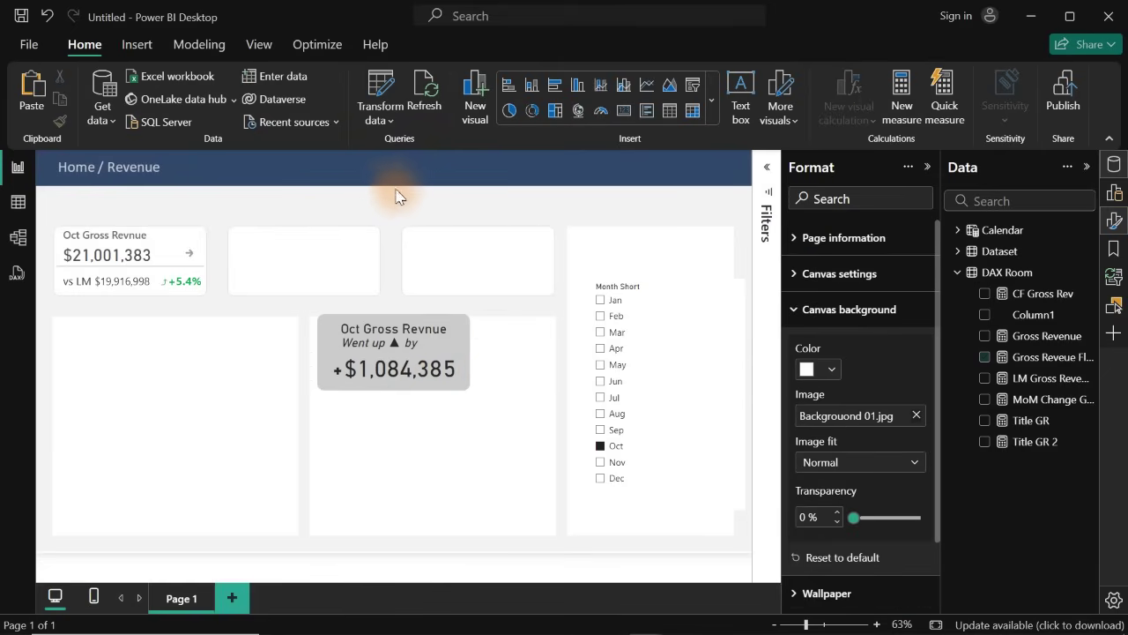
- Try to place a copy of the month-over-month percentage card beside the up/down text on the gray rectangle
left_click(195, 283)
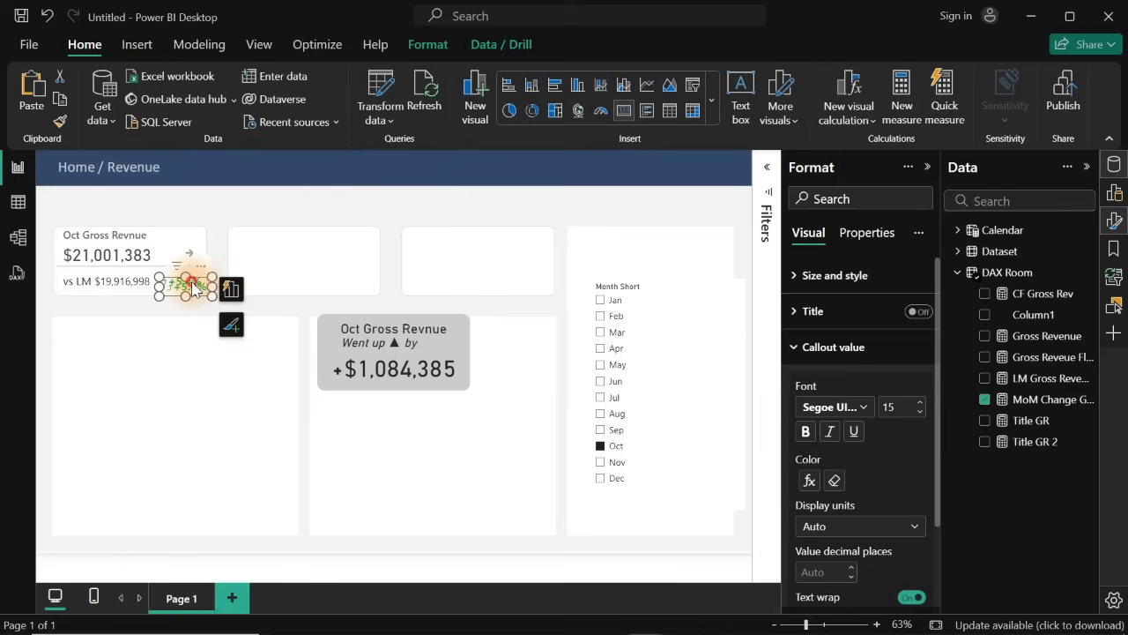
left_click_drag(195, 283, 451, 346)
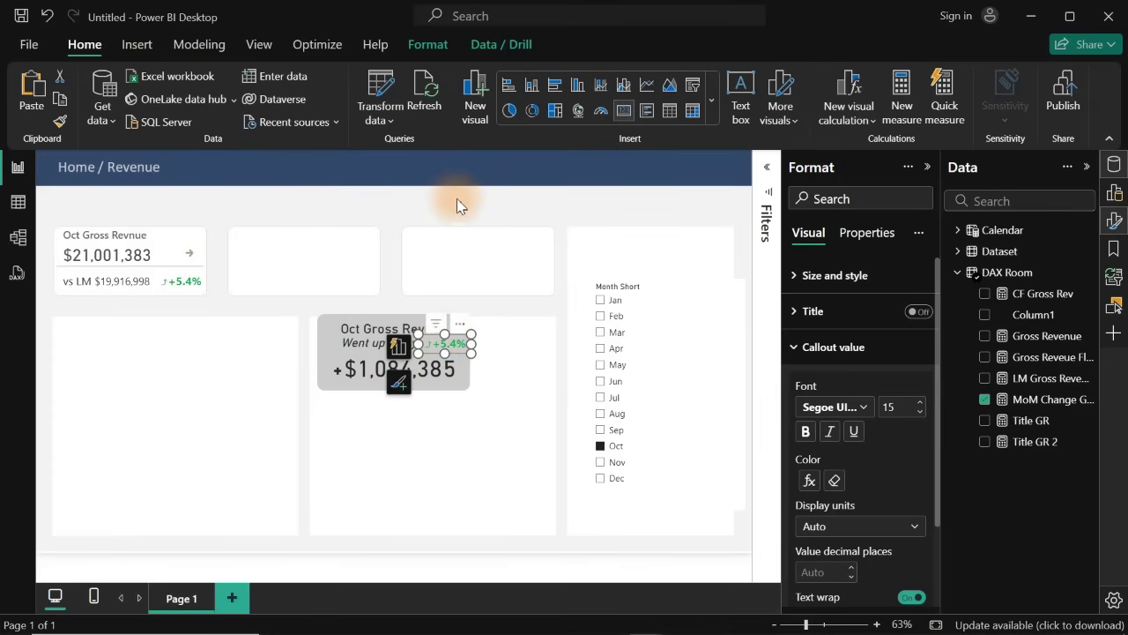
left_click(449, 317)
left_click(386, 373)
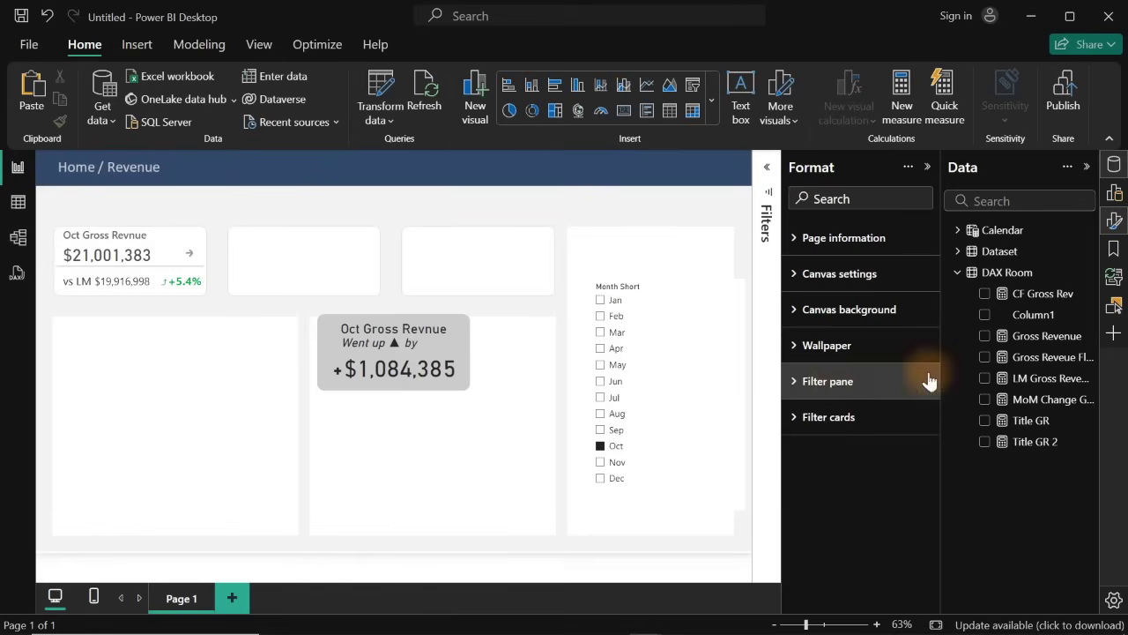
- Copy the _GrossRevenue and _LM variable lines from the Gross Reveue Flip Card measure
left_click(1044, 356)
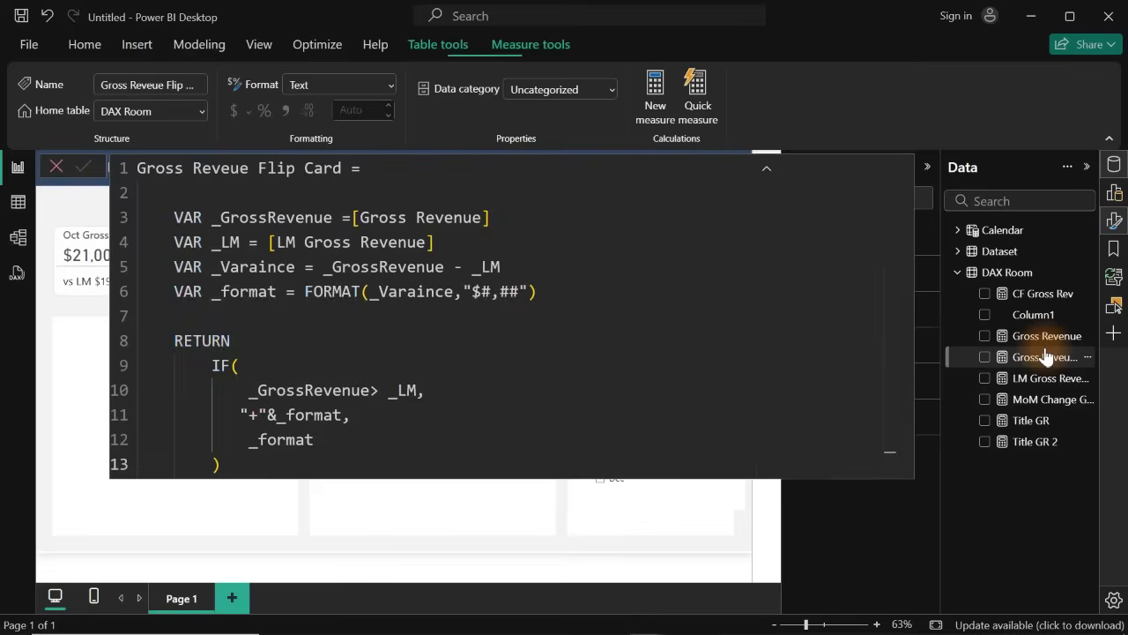
left_click(509, 267)
left_click_drag(468, 262, 265, 243)
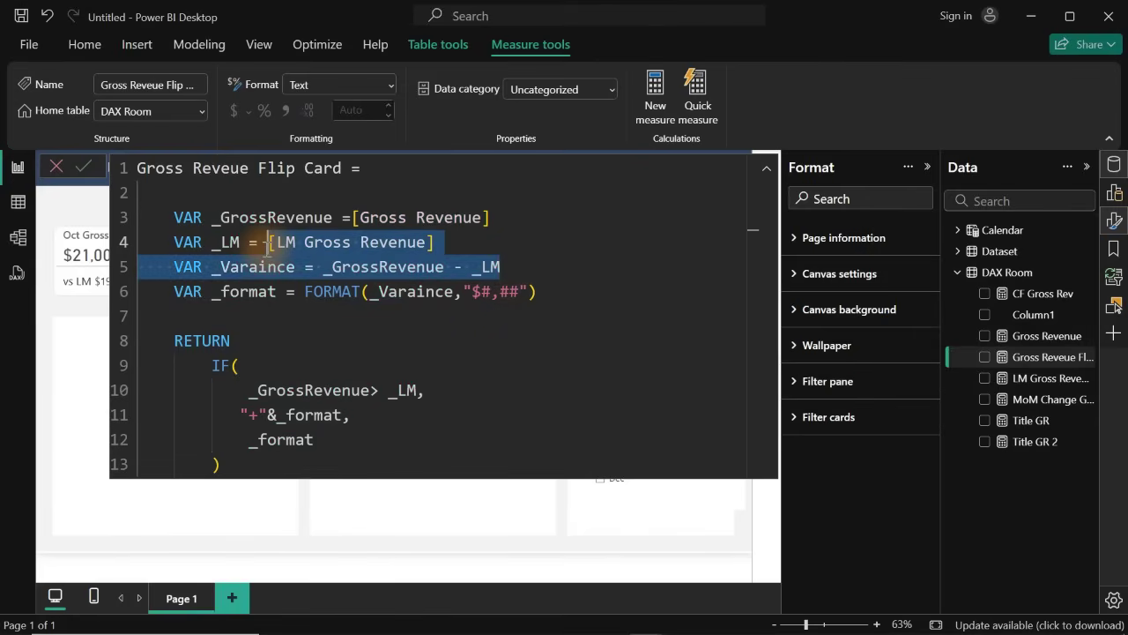
left_click(456, 248)
left_click_drag(456, 247, 158, 216)
key("ctrl+c")
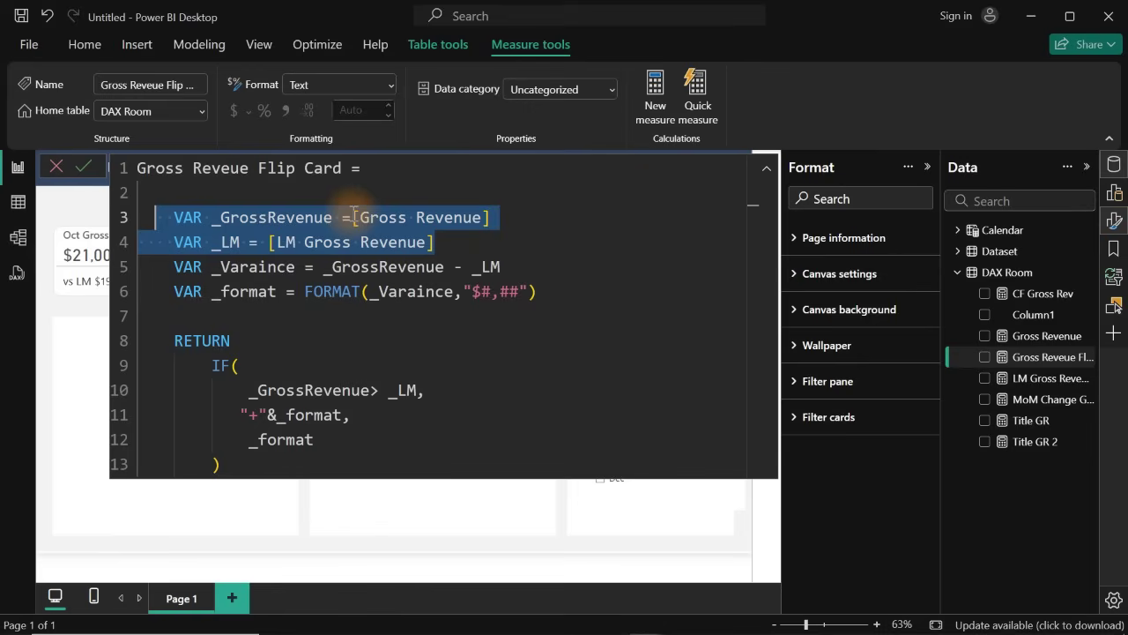
- Create a new measure in the DAX Room table from the copied variable lines and name it CF Flip Card
right_click(1033, 365)
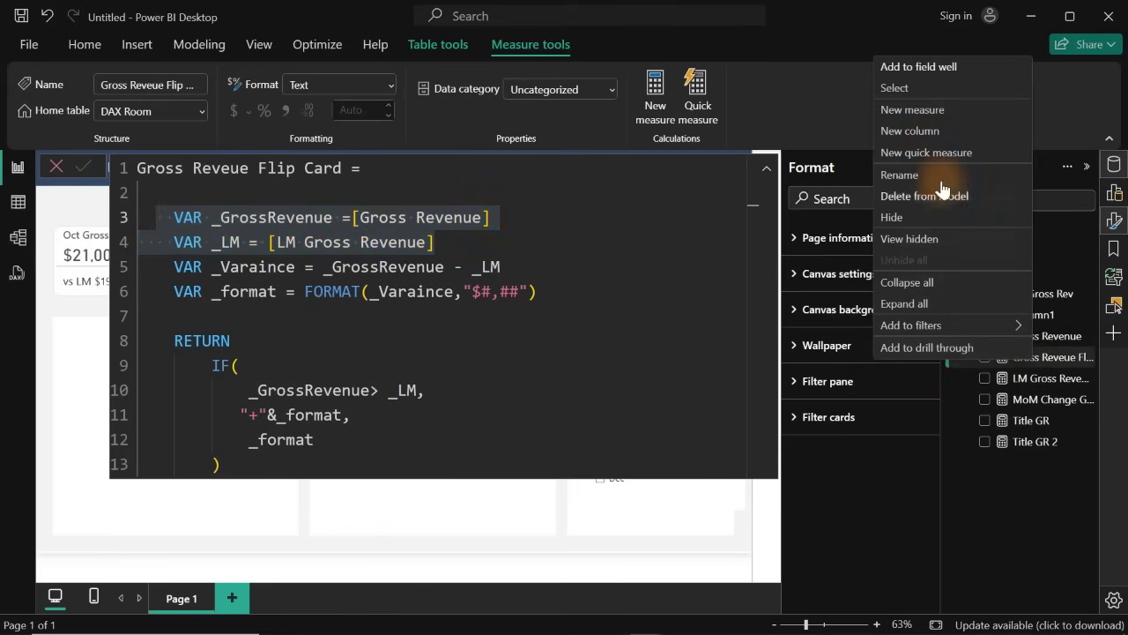
left_click(925, 107)
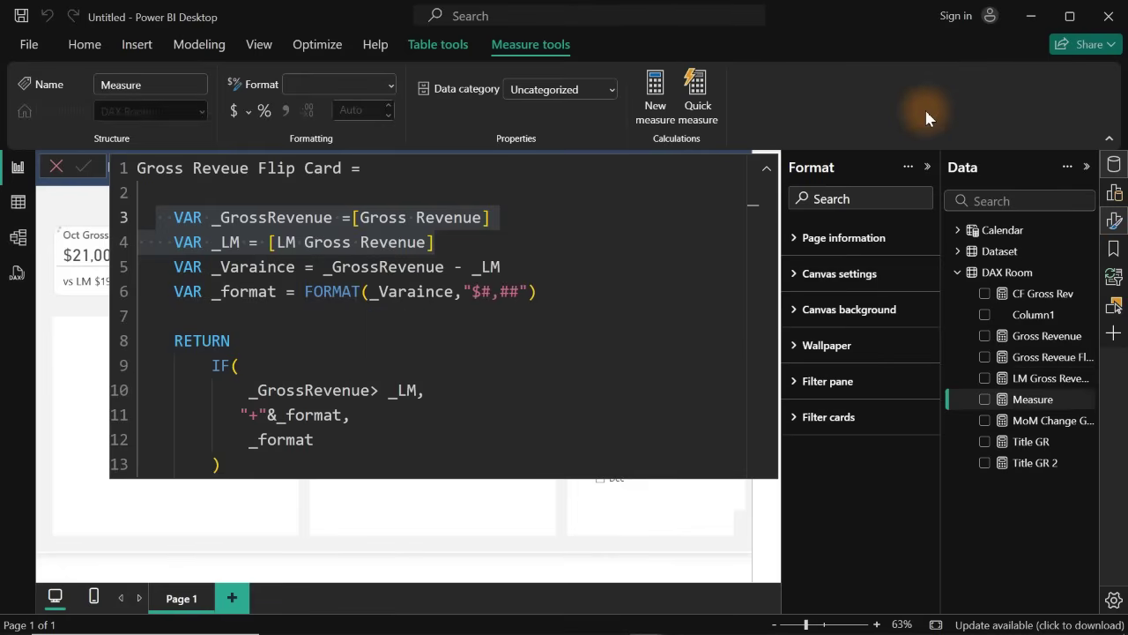
key("ctrl+v")
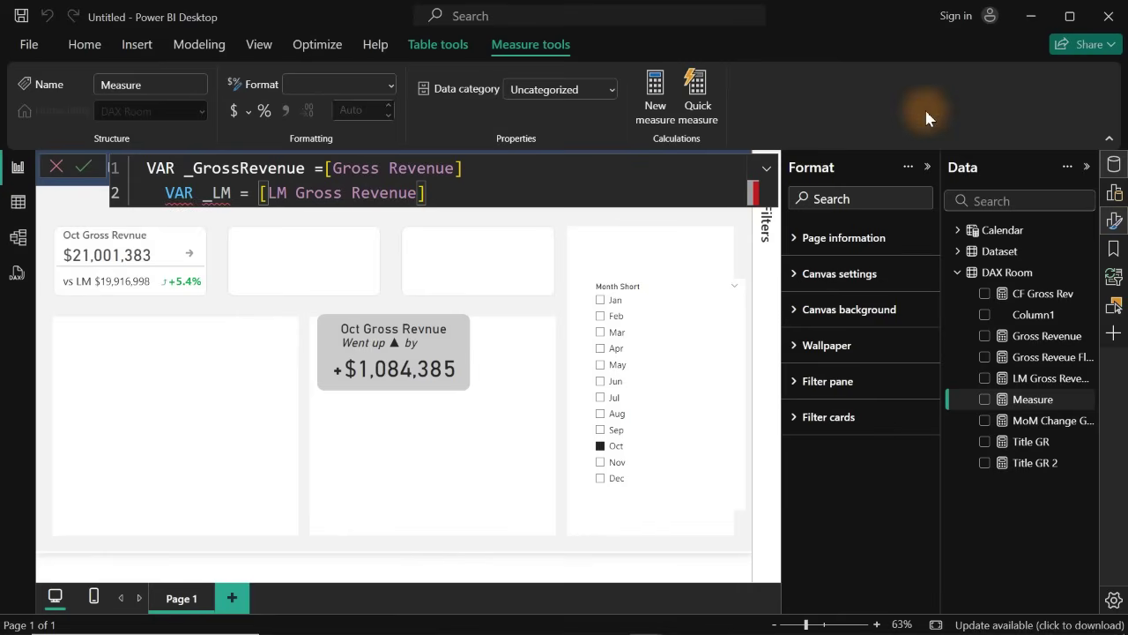
left_click(147, 168)
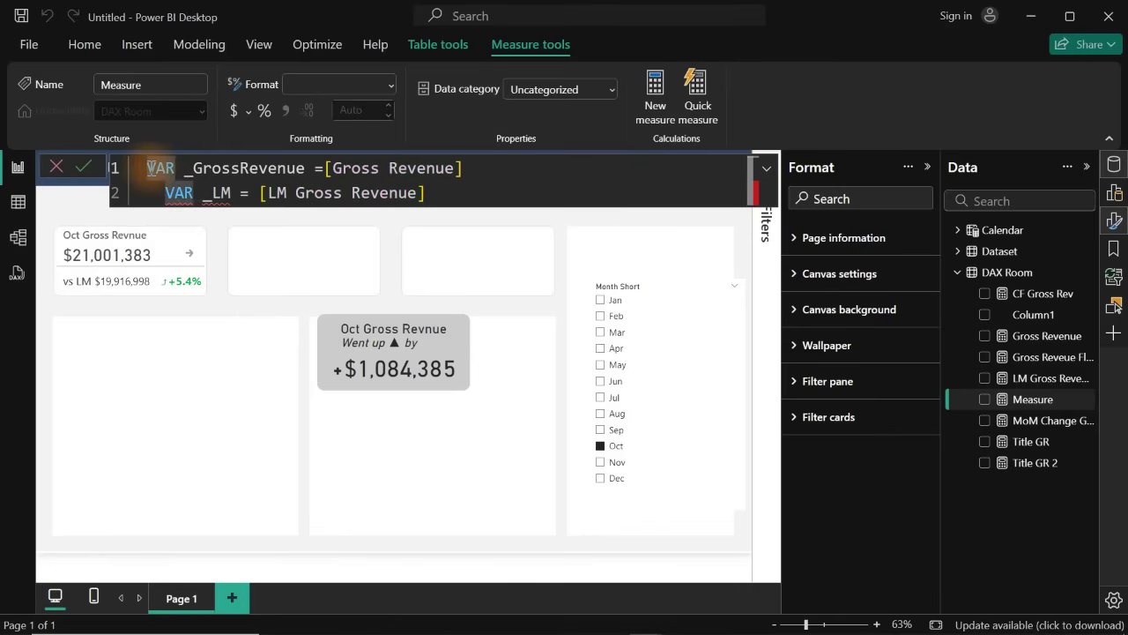
key("Return")
key("Return")
key("Up")
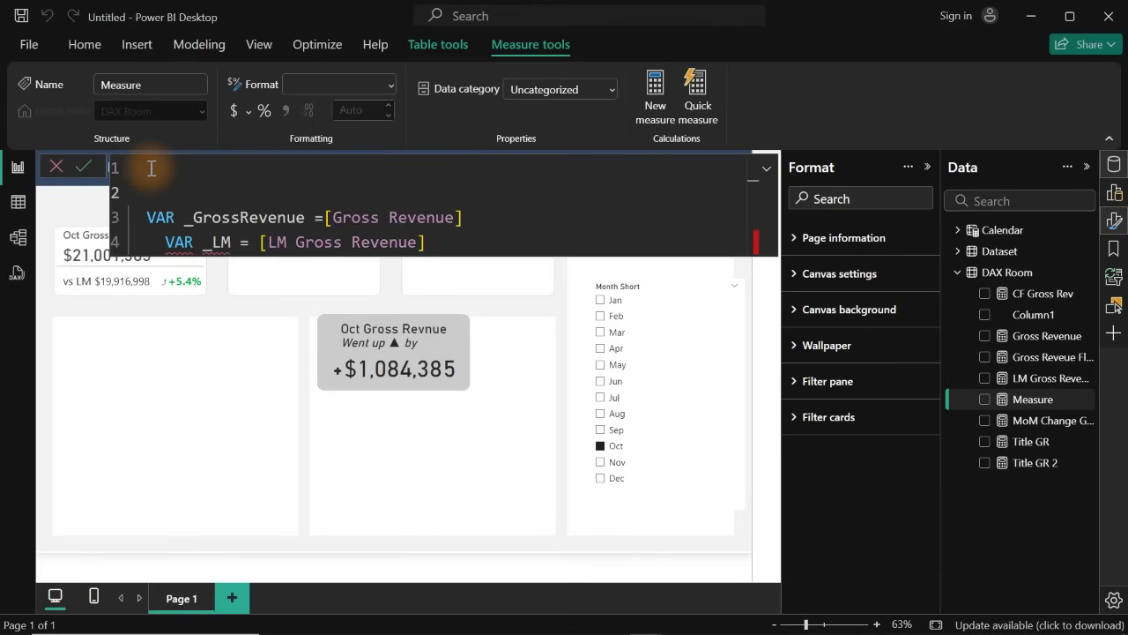
key("Up")
type("CF Flip Care")
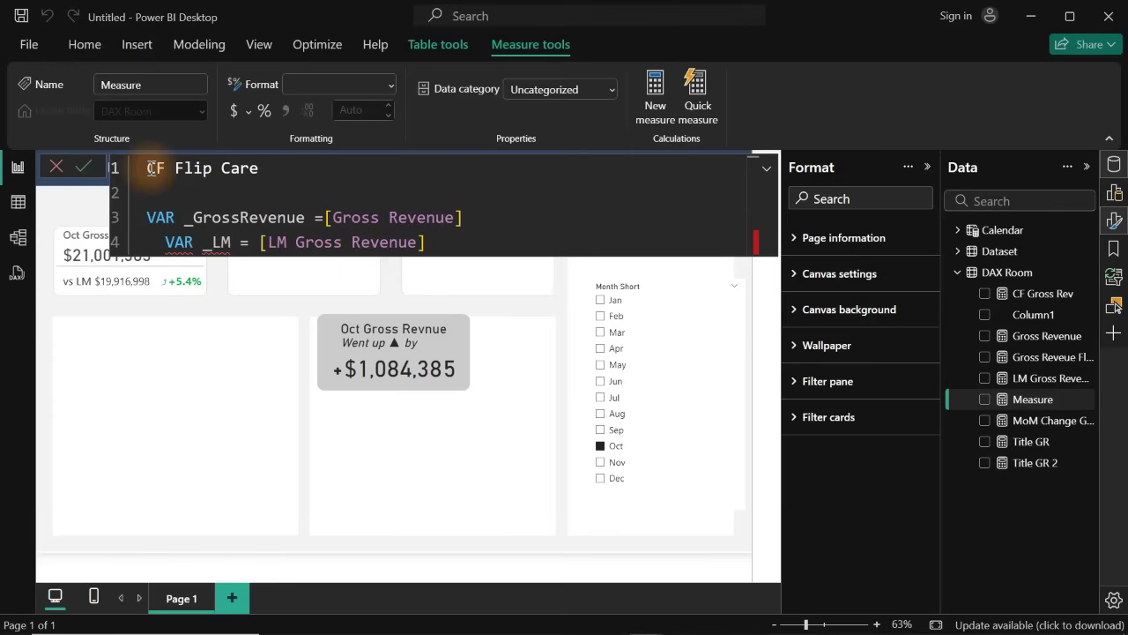
key("BackSpace")
type("d =")
- Indent the _GrossRevenue and _LM variable lines evenly beneath the CF Flip Card measure name
left_click(166, 244)
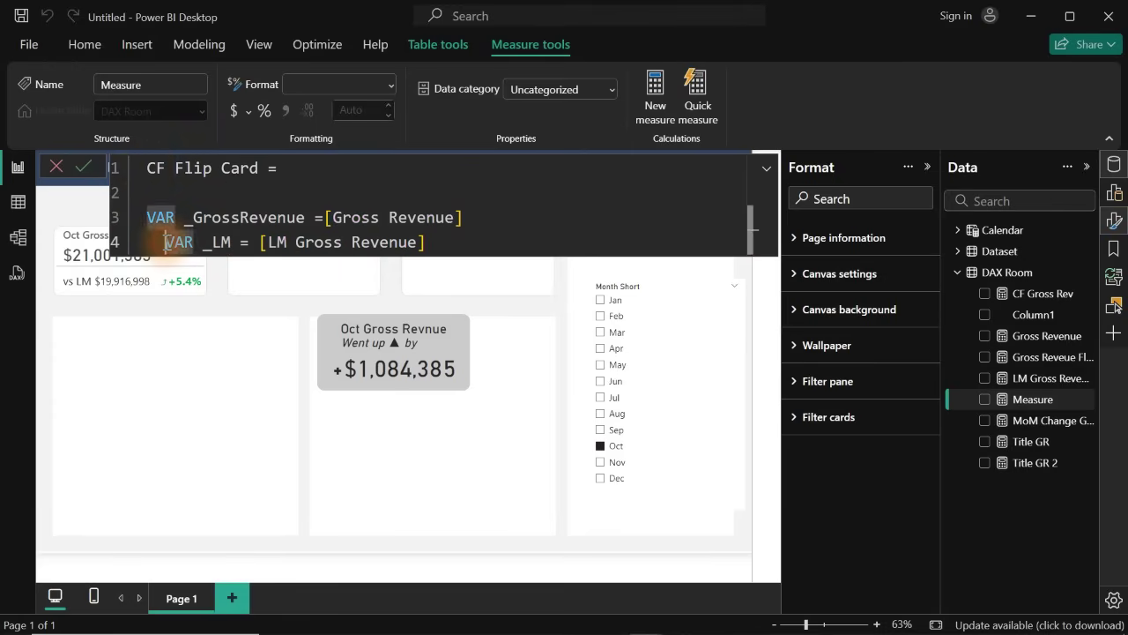
key("BackSpace")
key("BackSpace")
key("BackSpace")
key("BackSpace")
key("Tab")
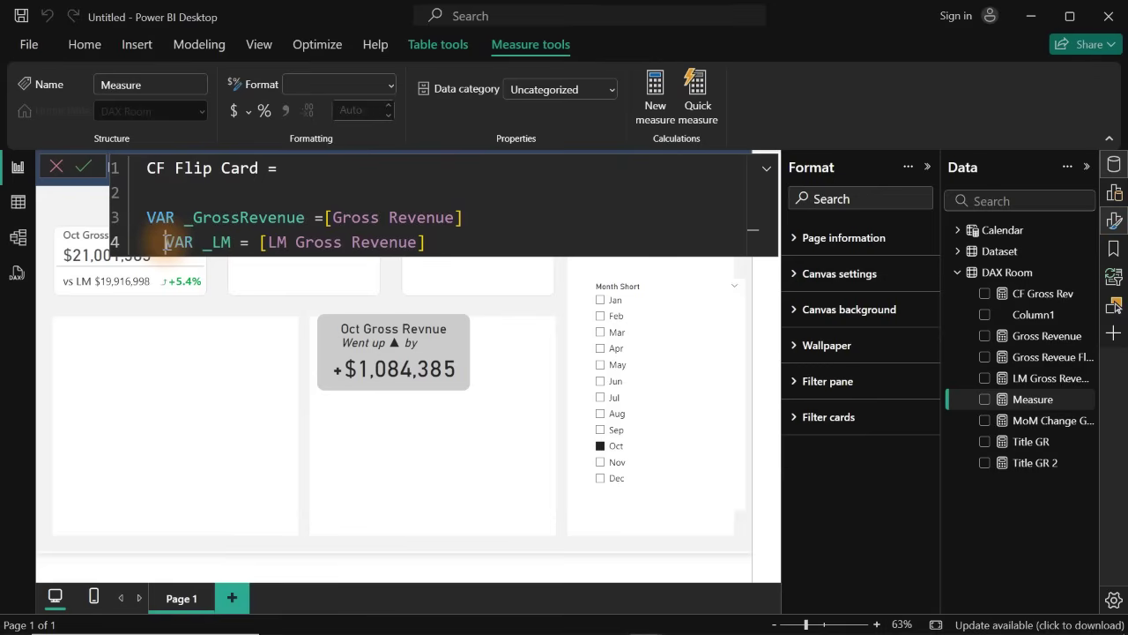
left_click(150, 225)
key("Tab")
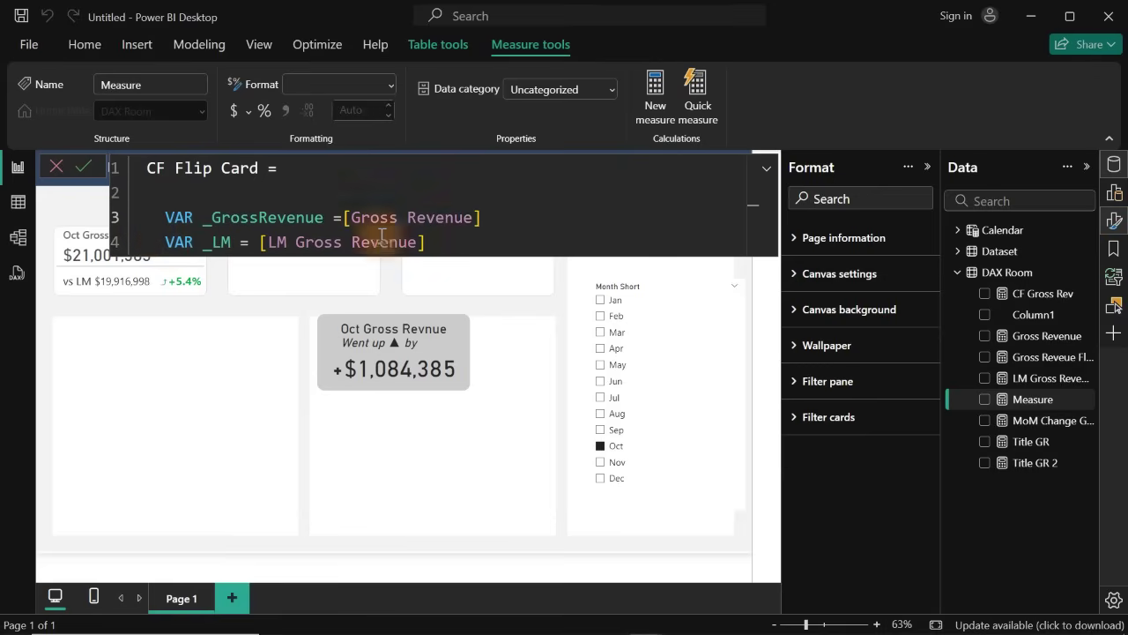
- Add a RETURN section below the variables and start an IF function in it
left_click(440, 252)
key("Return")
key("Return")
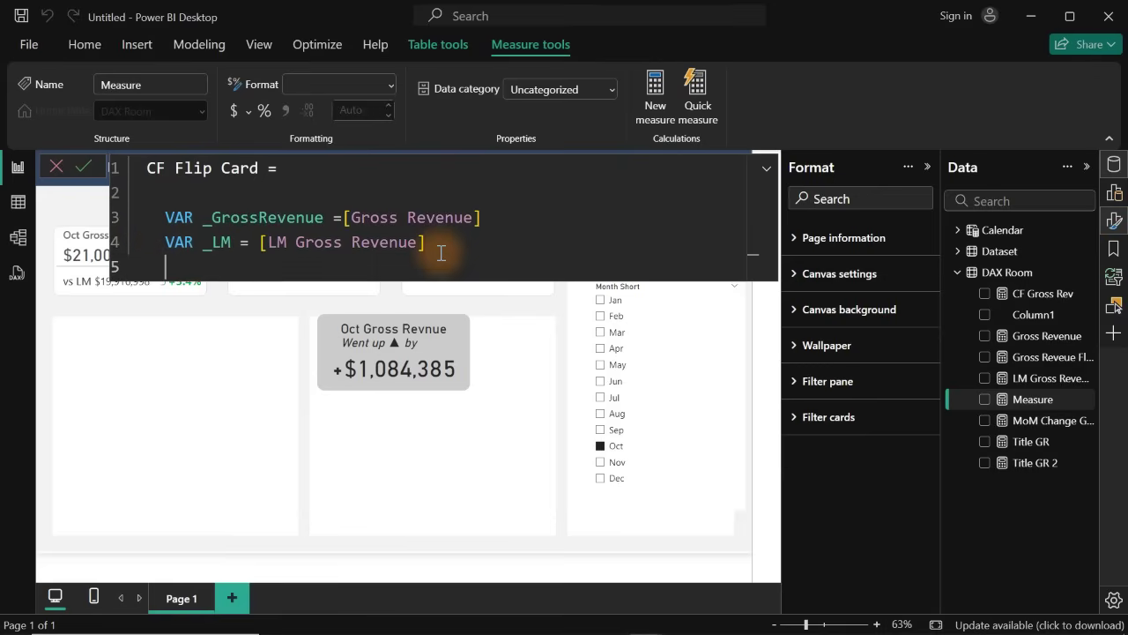
type("ret")
key("Tab")
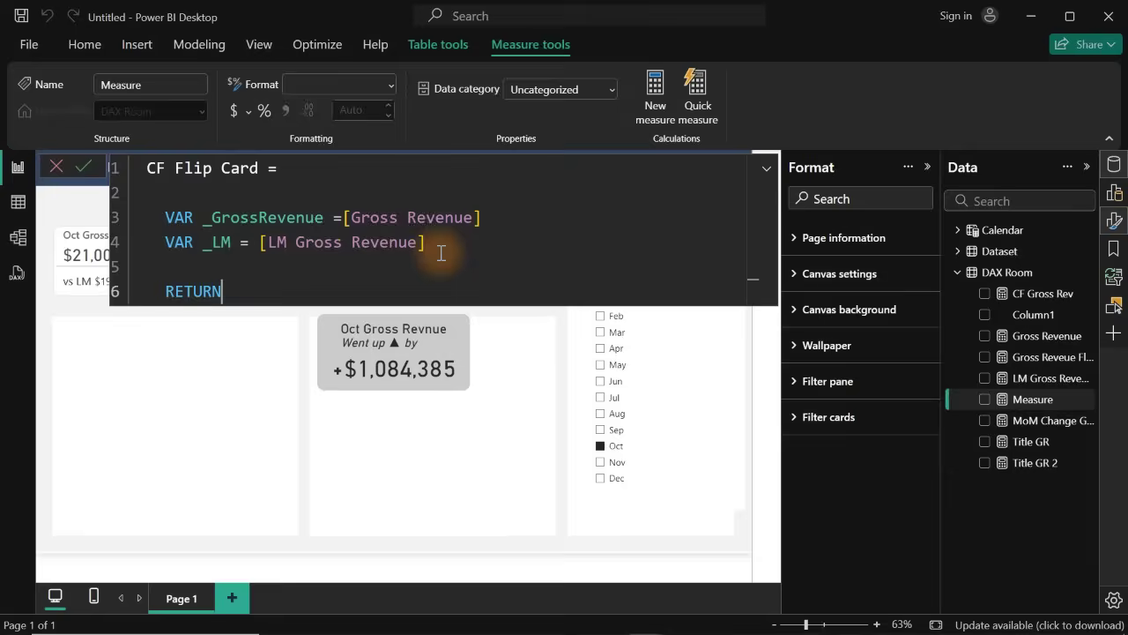
key("Return")
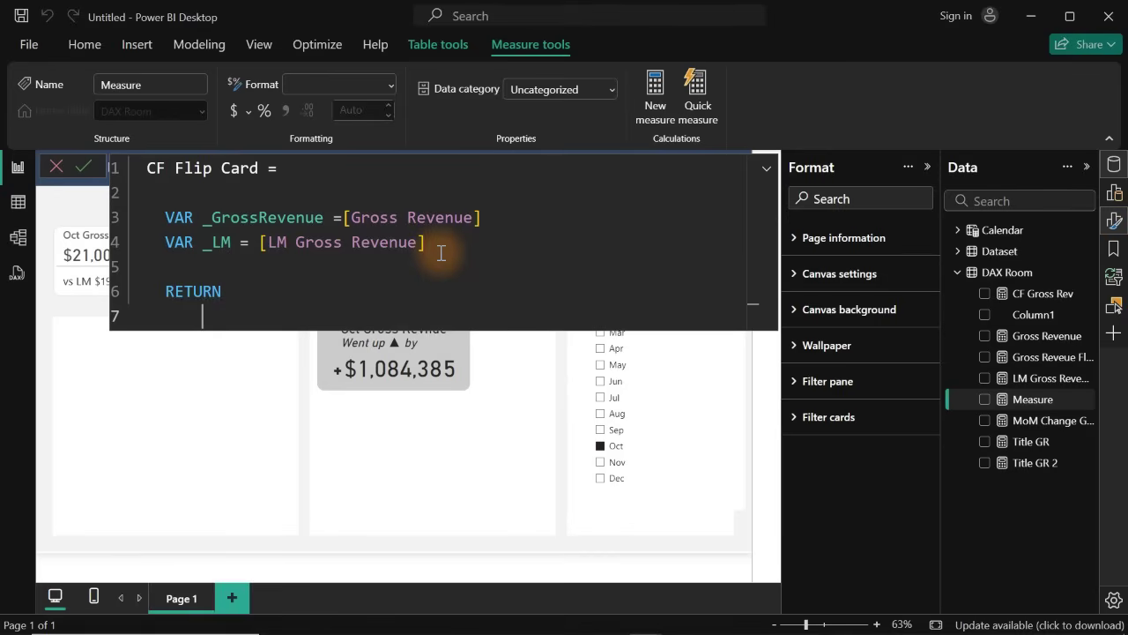
type("if(")
key("Return")
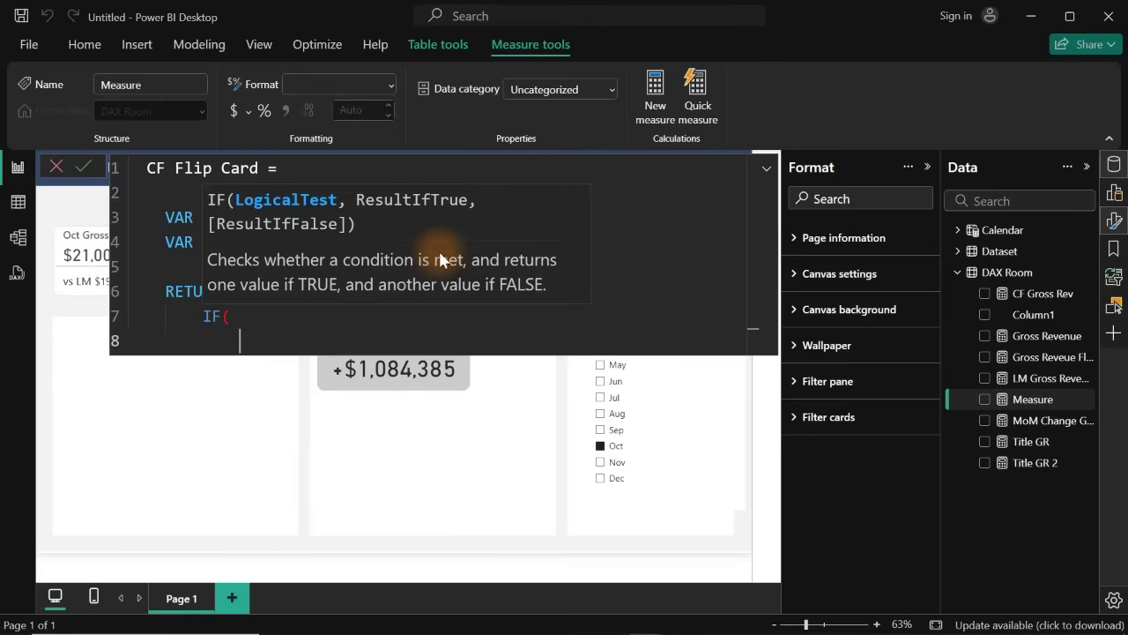
- Enter _GrossRevenue > _LM as the IF condition and add the comma for the true result on a new line
type("_")
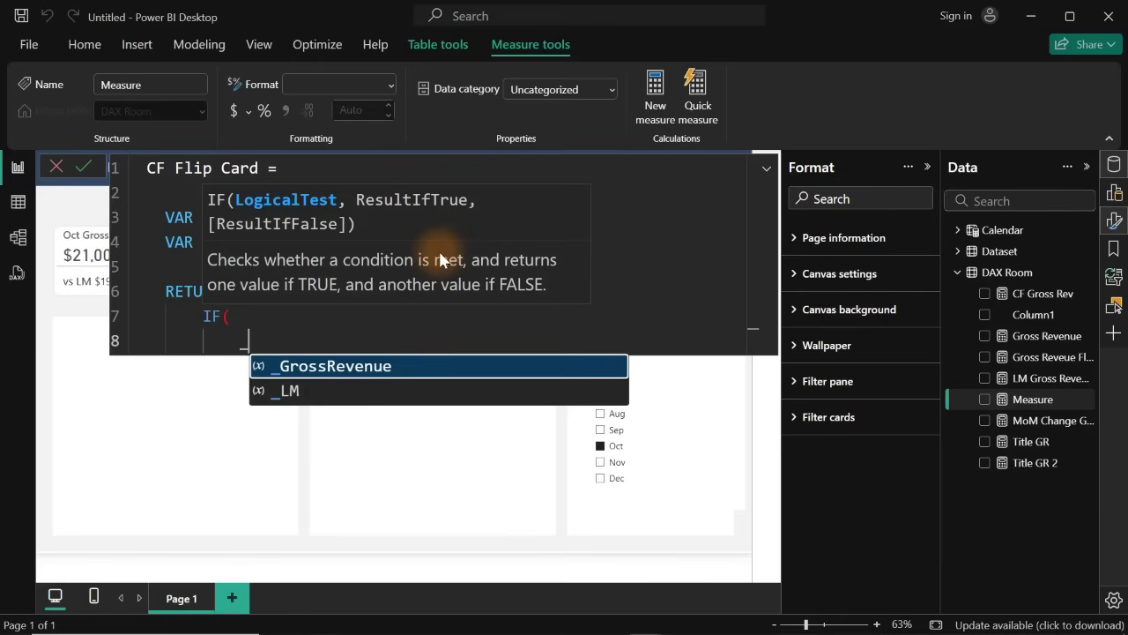
key("Tab")
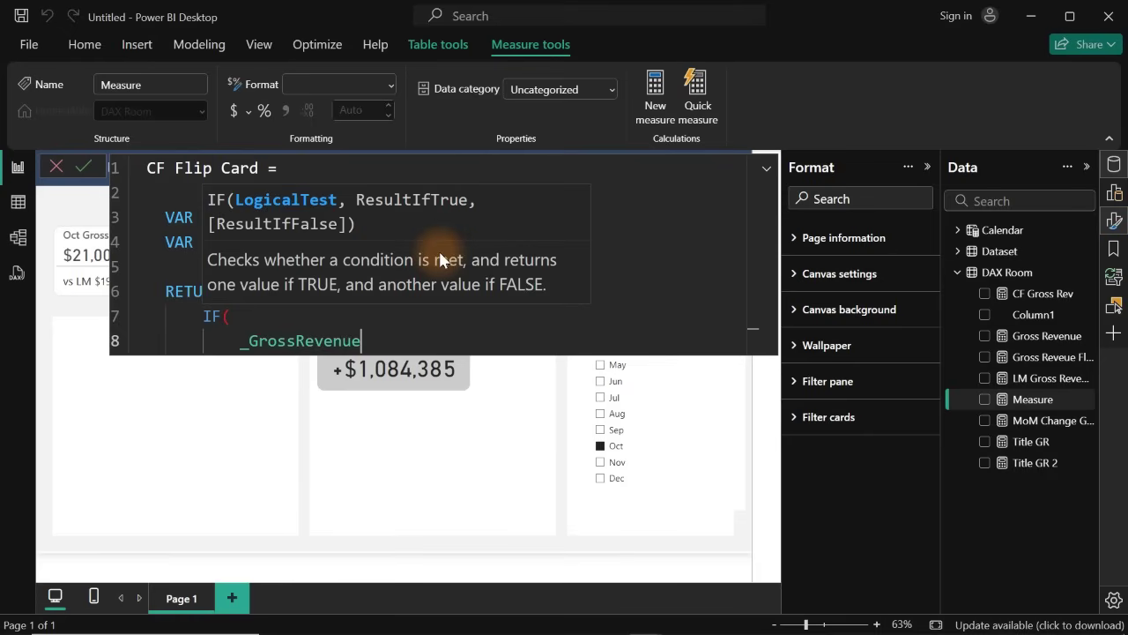
type("> _")
key("Down")
key("Tab")
key("shift+Return")
type(",")
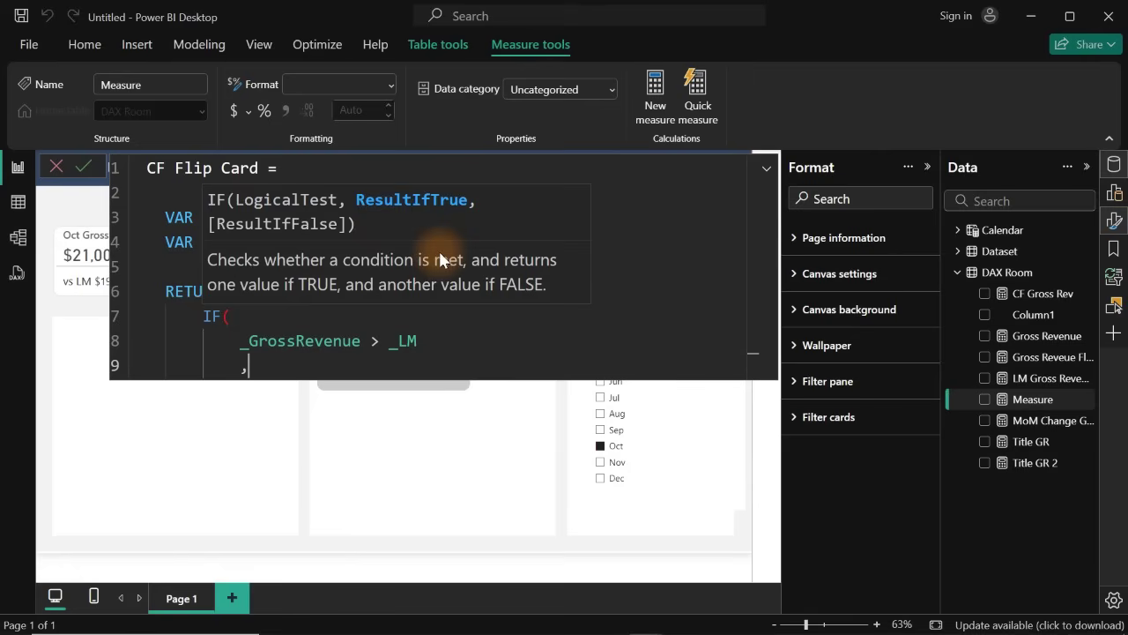
- Complete the IF function with 1 as the true result and 0 as the false result, and commit the CF Flip Card measure
type("1")
key("shift+Return")
type(",0")
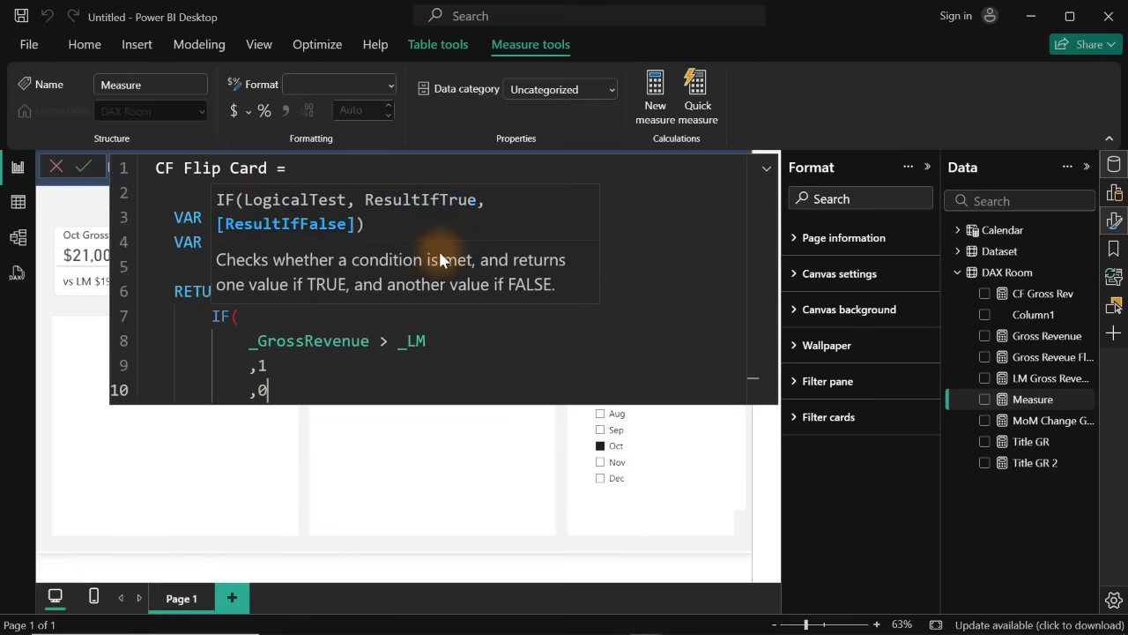
key("shift+Return")
type(")")
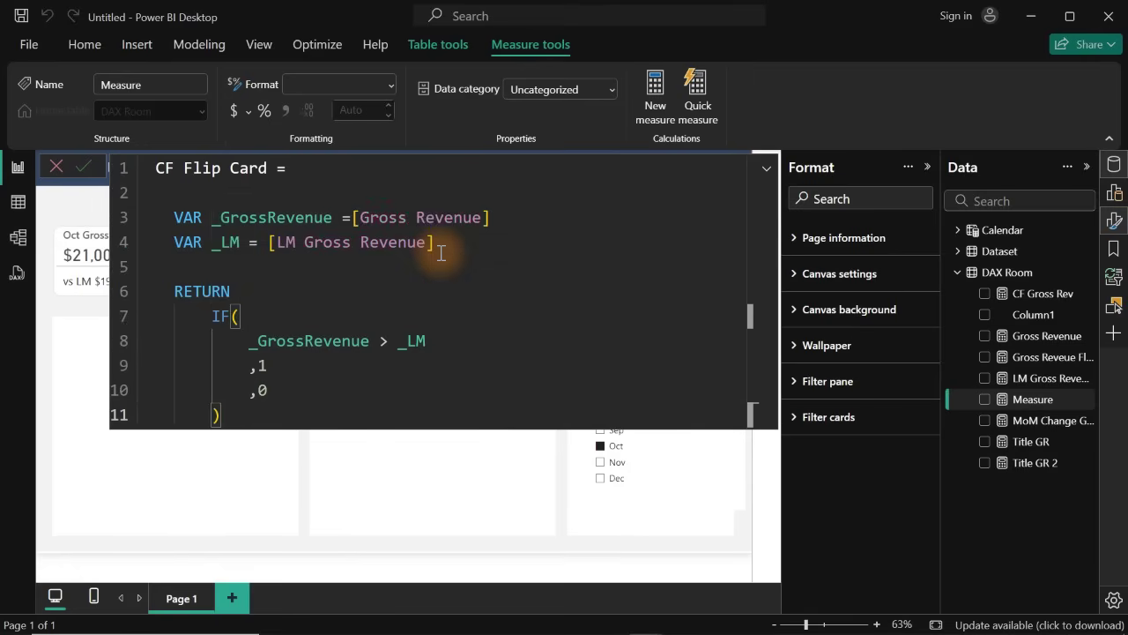
key("Return")
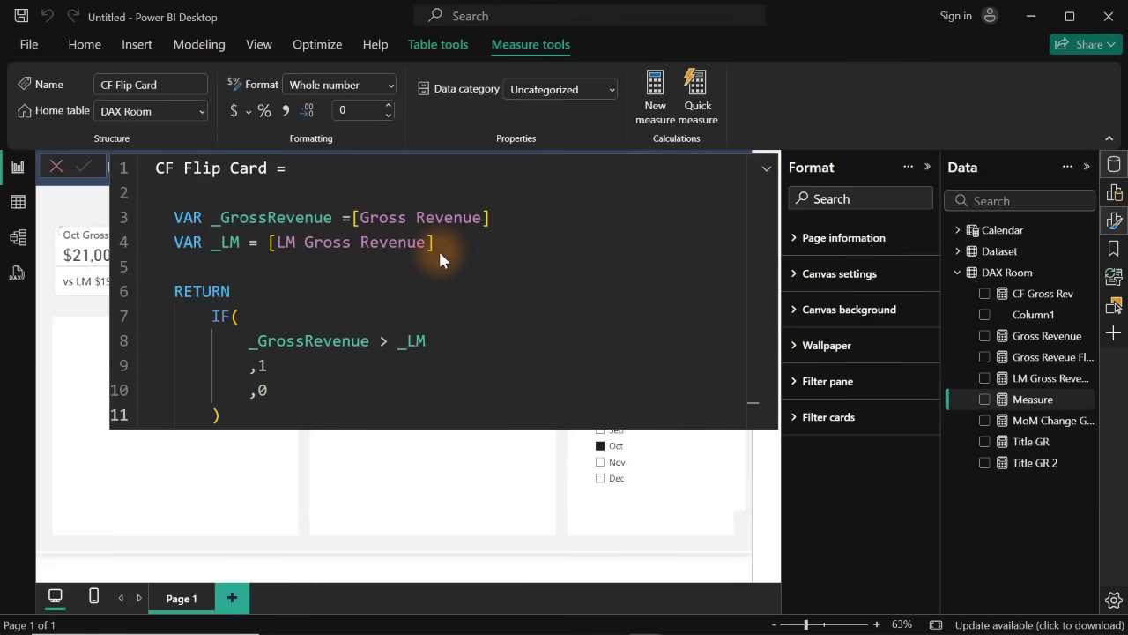
left_click(1008, 281)
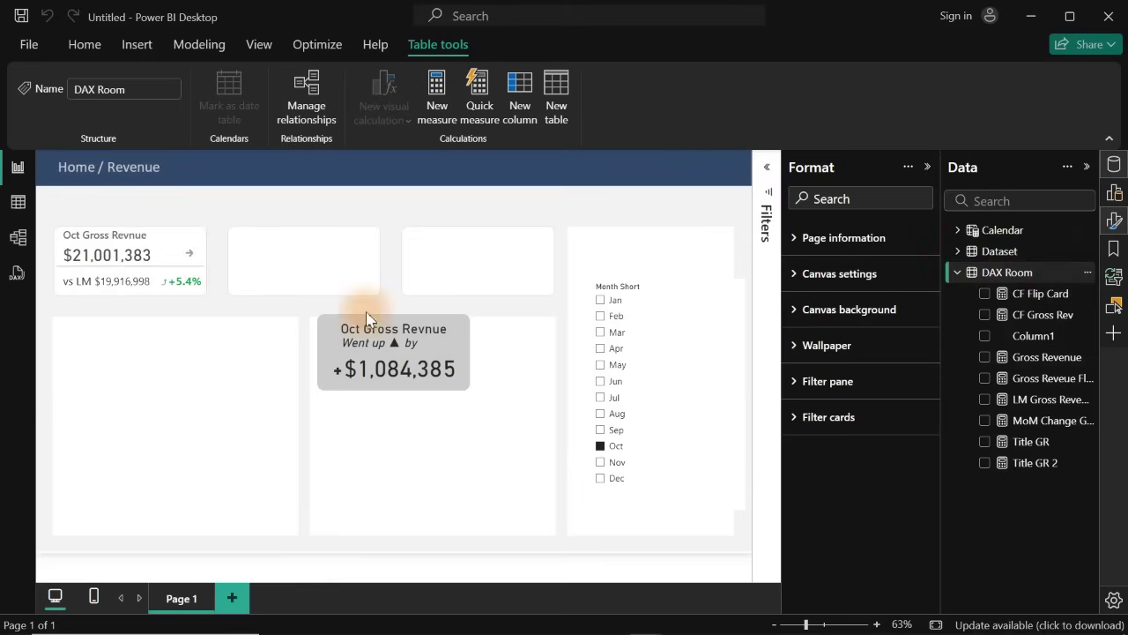
- Open the conditional formatting settings for the fill color of the grey rounded rectangle behind the flip card text
left_click(465, 351)
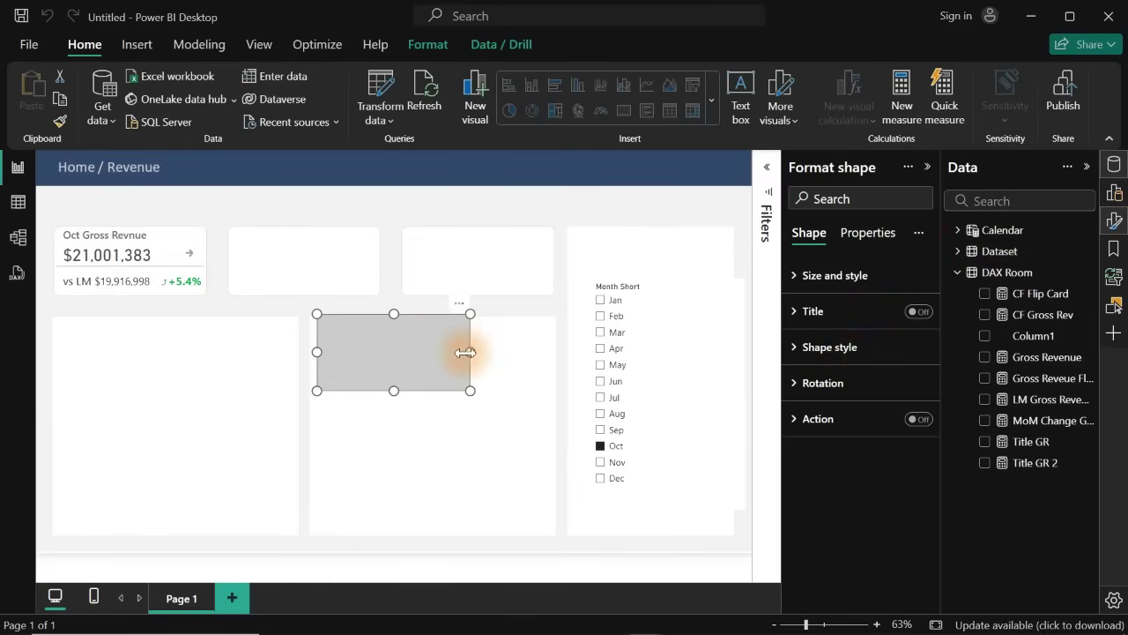
left_click(824, 350)
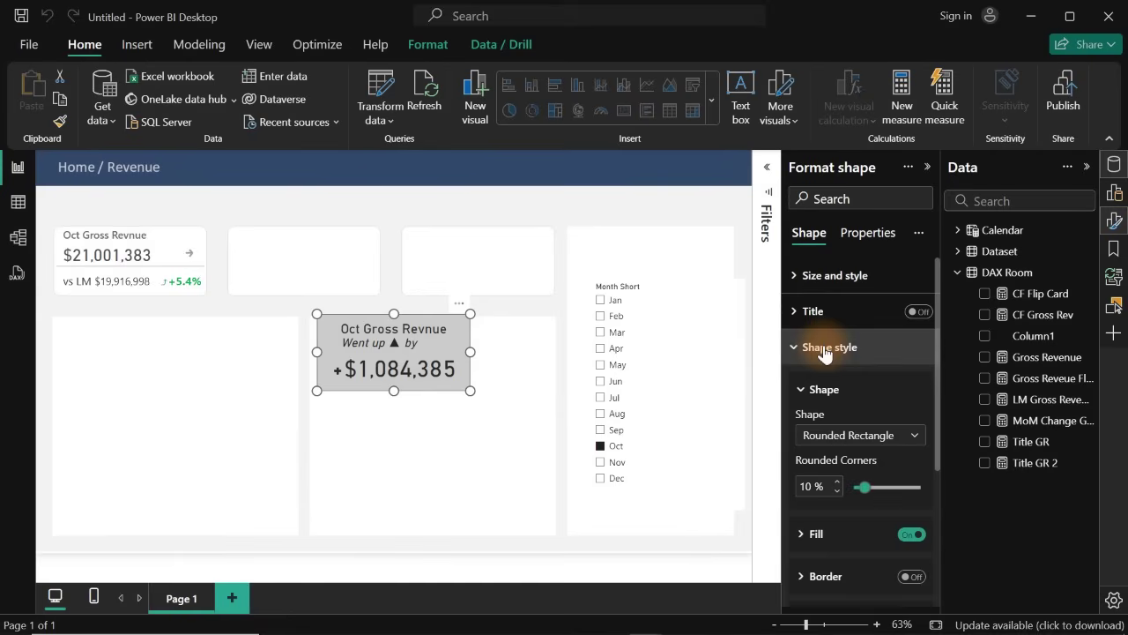
left_click(801, 534)
scroll(941, 414, "down", 3)
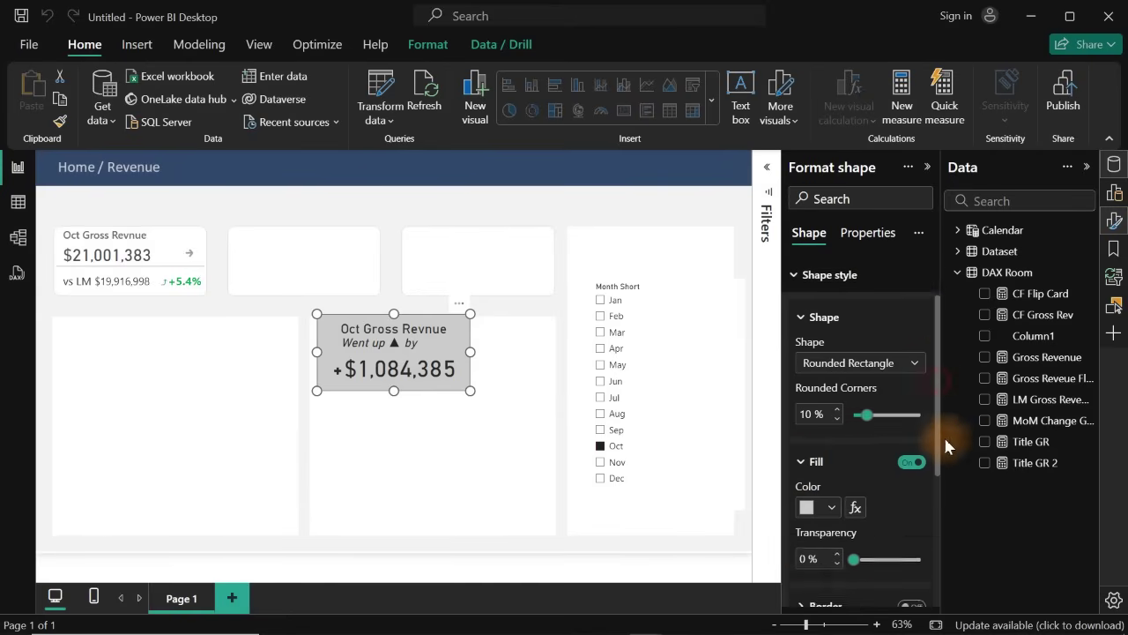
left_click(854, 396)
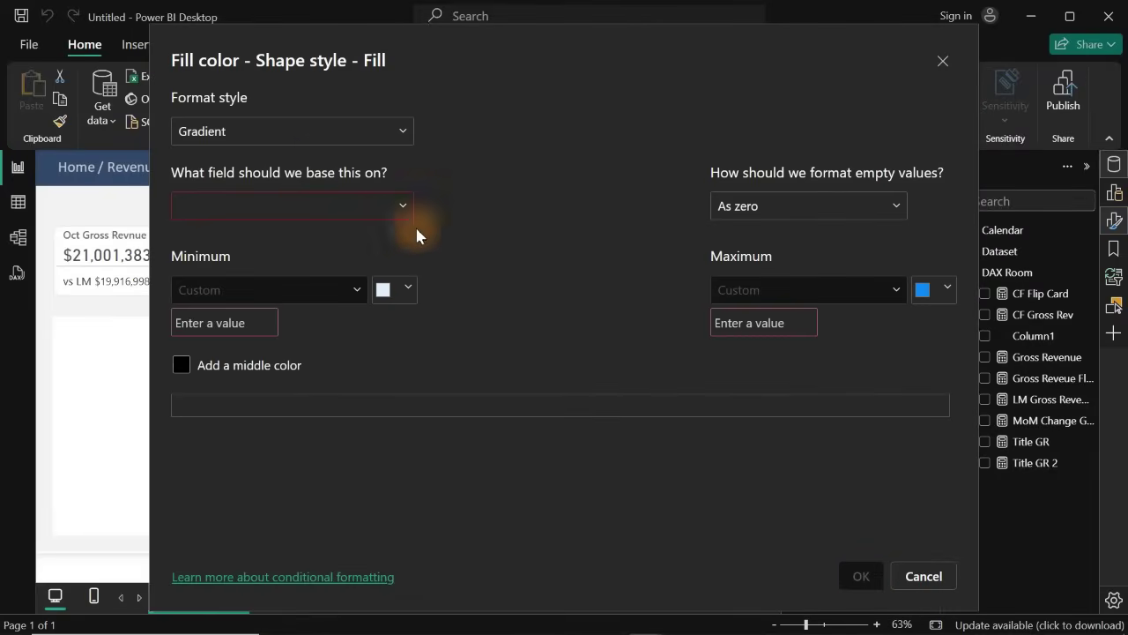
- Set the fill color's format style to Rules and base it on the CF Flip Card measure
left_click(323, 131)
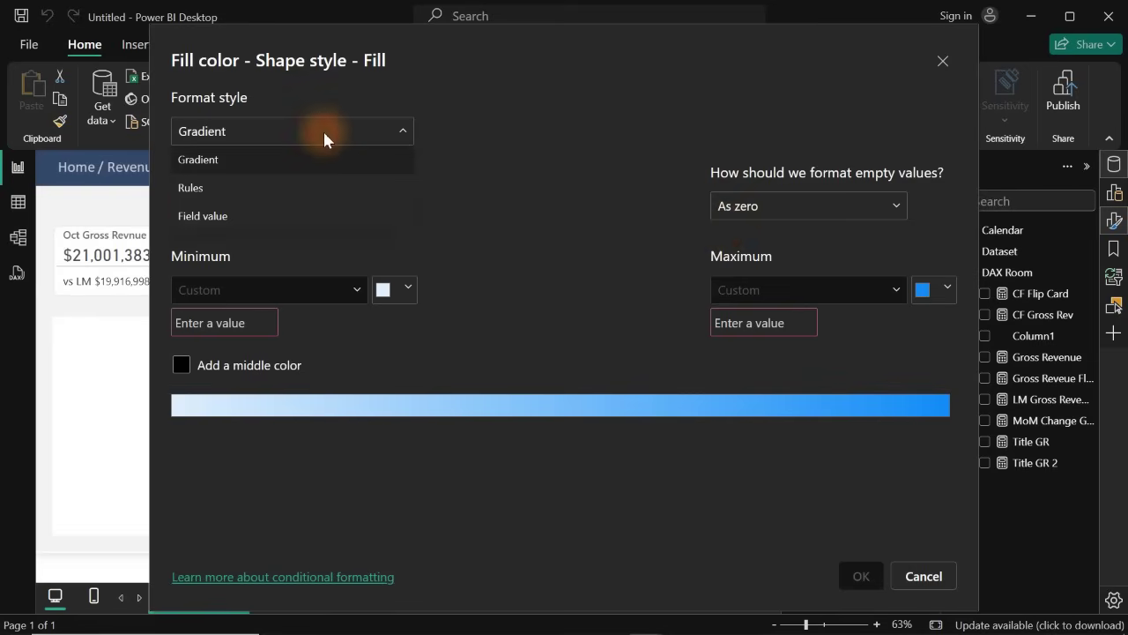
left_click(216, 187)
left_click(291, 205)
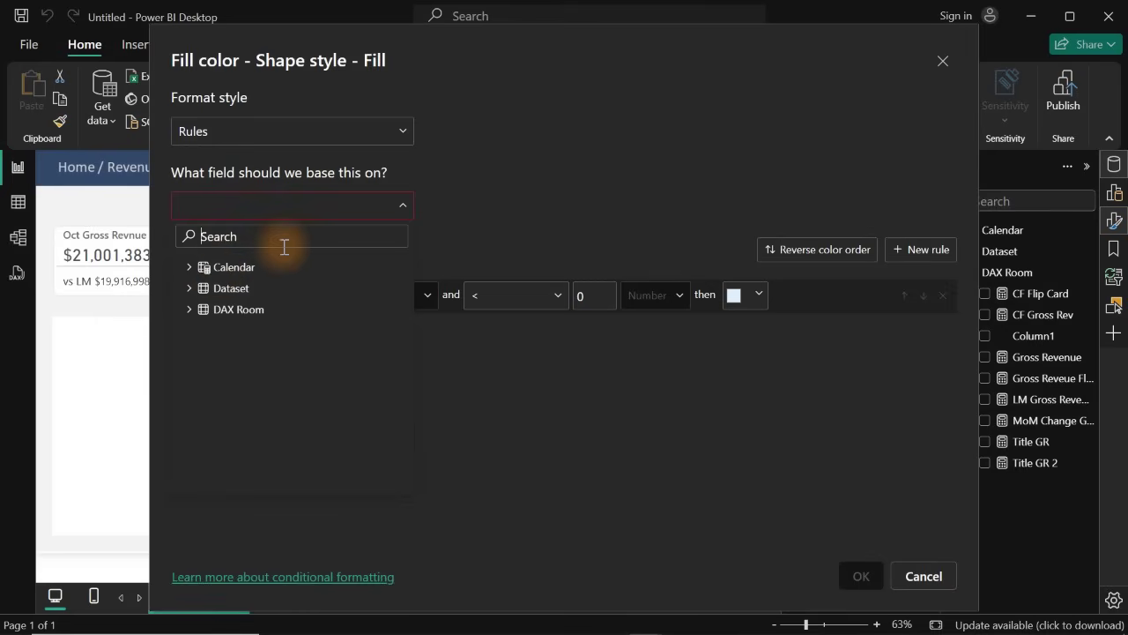
type("cf")
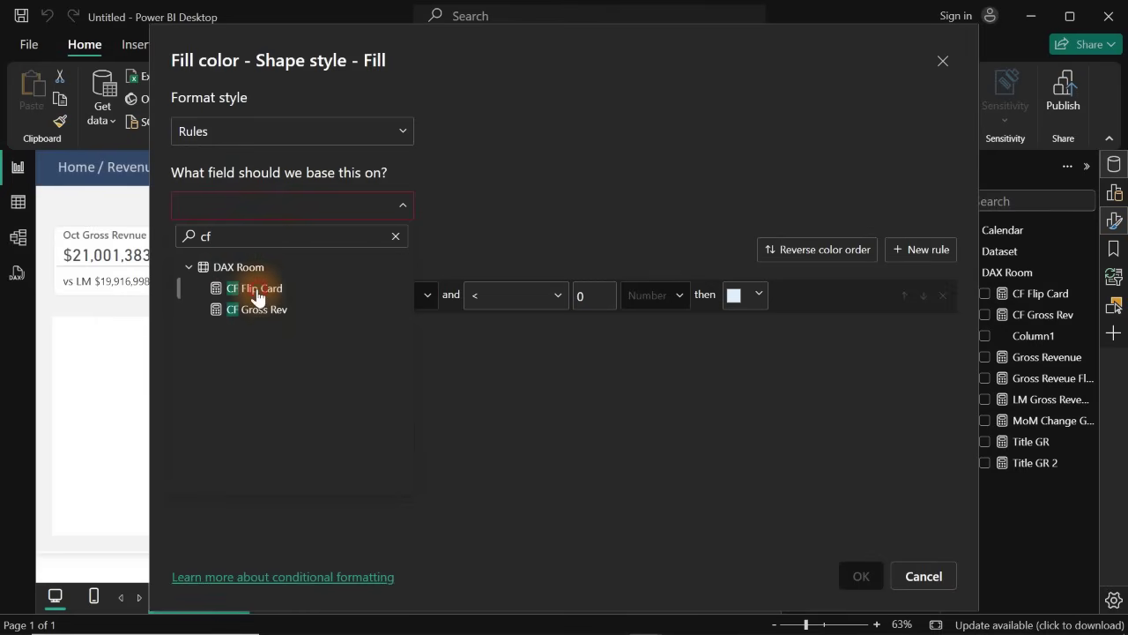
left_click(258, 290)
- Define two fill color rules, one for a value equal to 1 and one for a value equal to 0
left_click(288, 299)
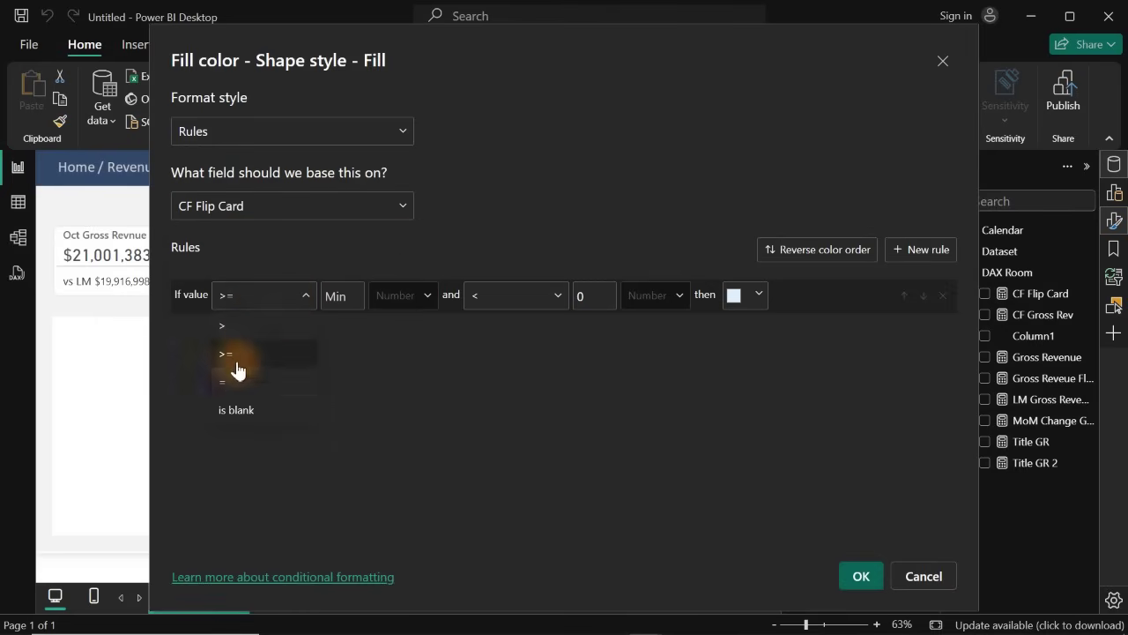
left_click(231, 377)
left_click(945, 253)
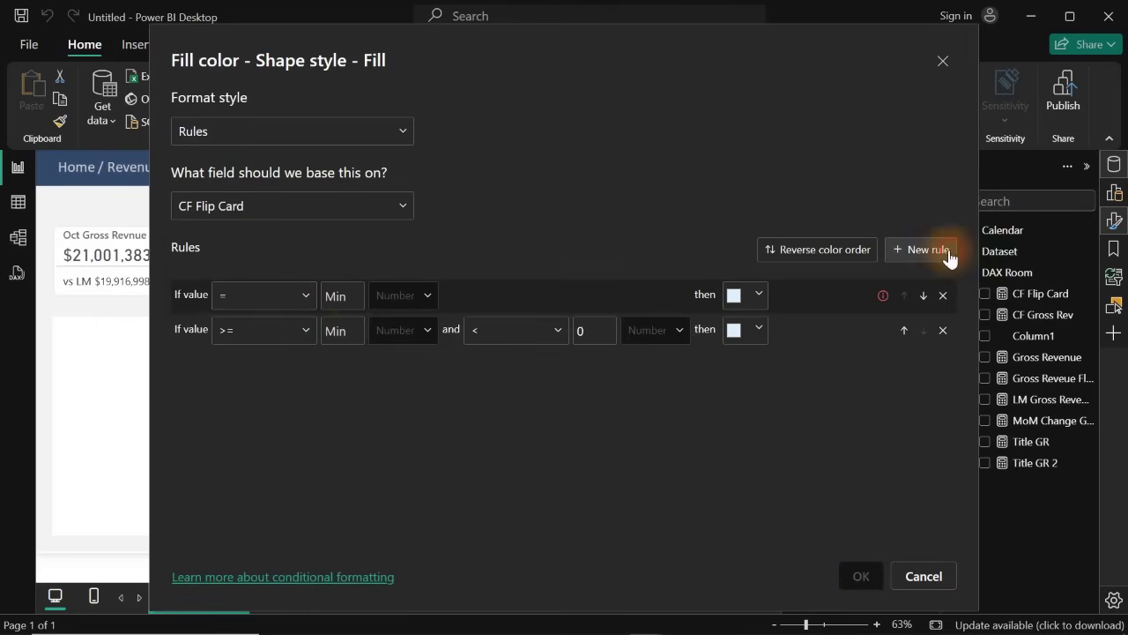
left_click(286, 331)
left_click(252, 422)
left_click(344, 297)
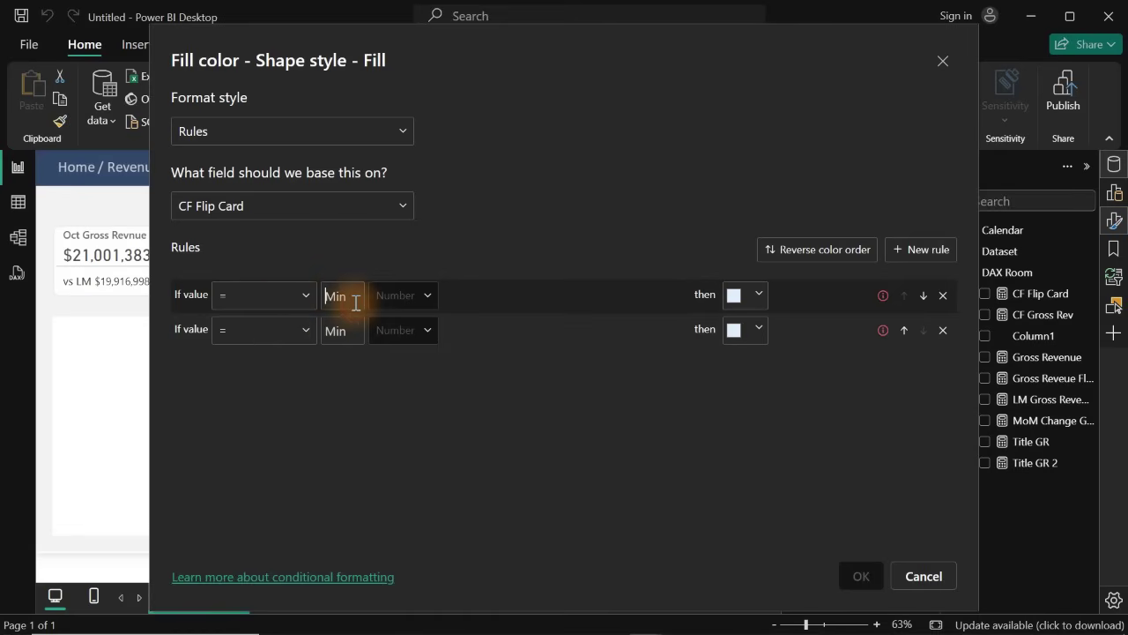
type("1")
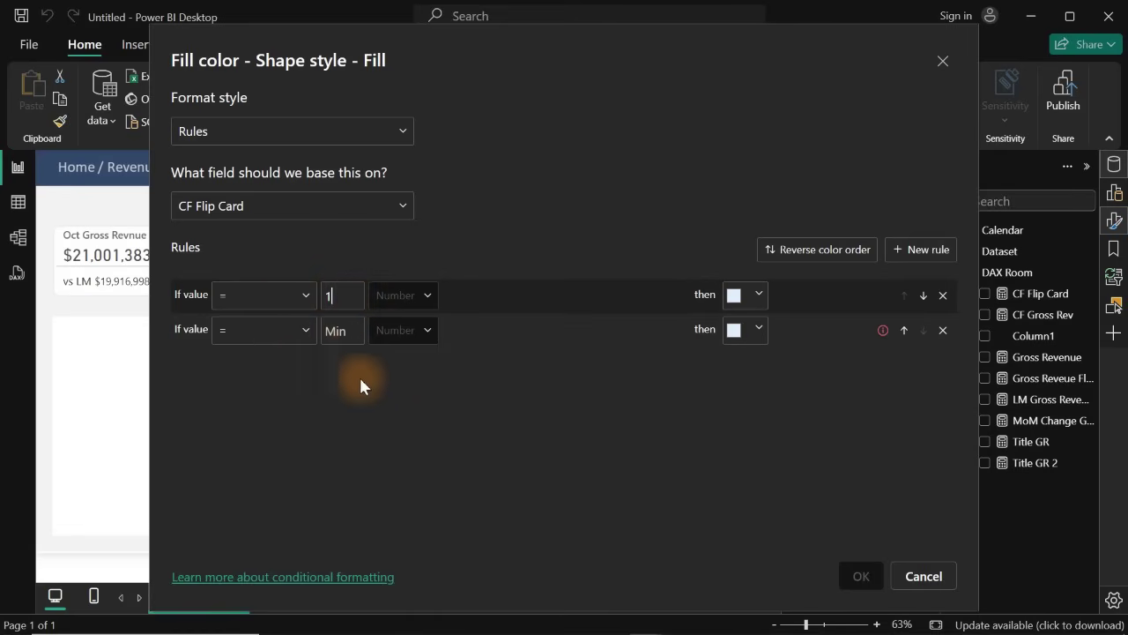
left_click(344, 330)
type("0")
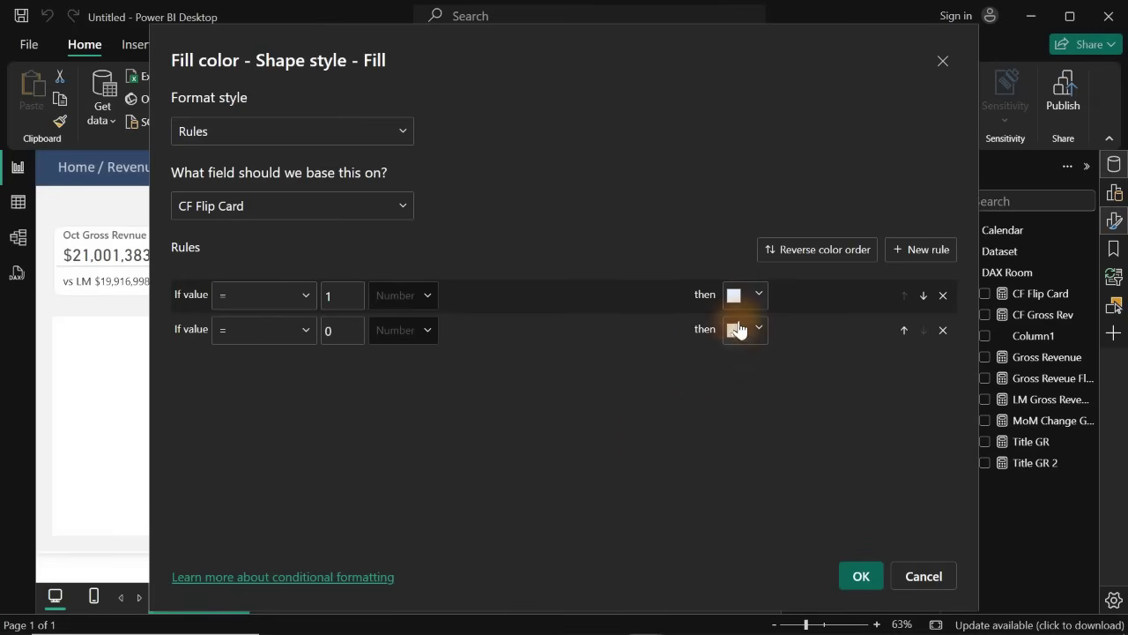
- Set the color of the rule for value 1 to the custom light green #BEECBD
left_click(757, 298)
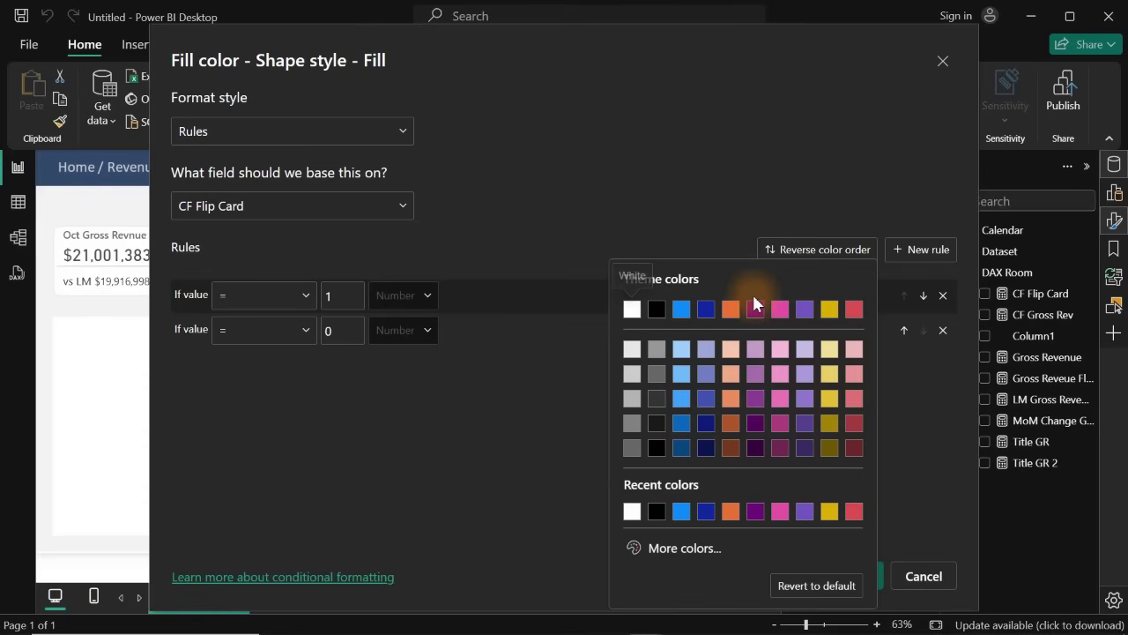
left_click(697, 546)
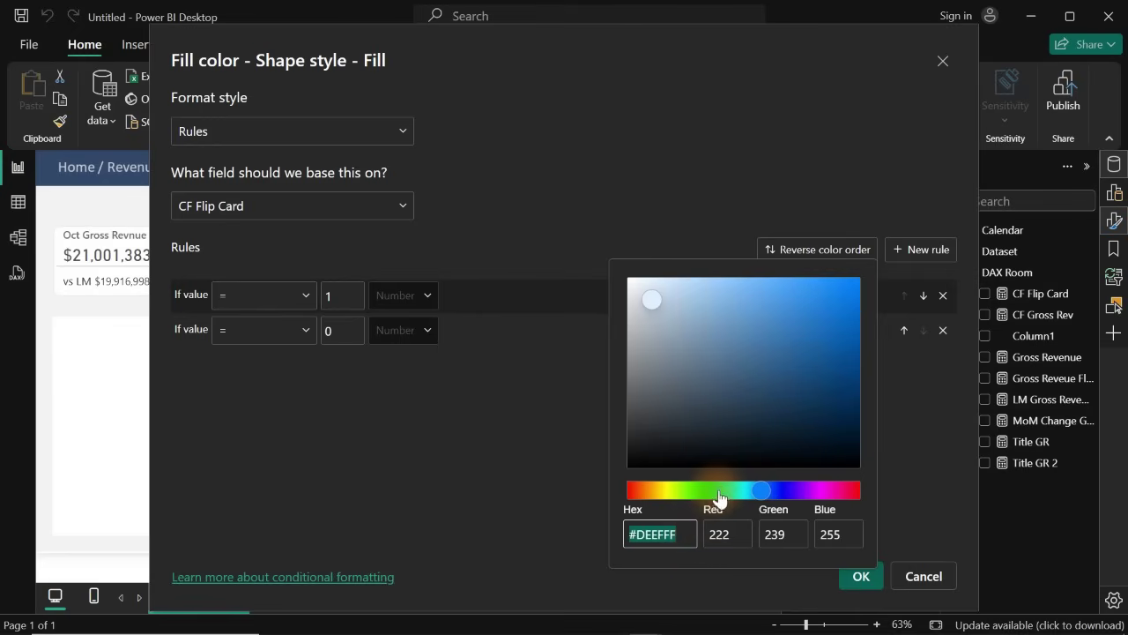
left_click_drag(718, 490, 734, 494)
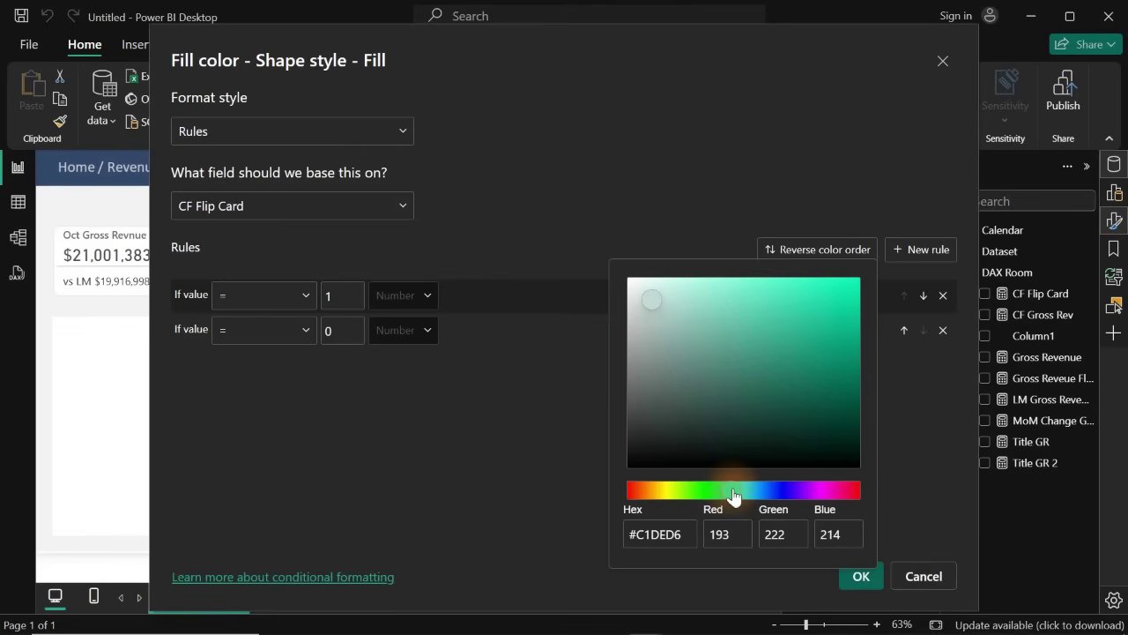
mouse_move(695, 292)
left_mouse_down()
mouse_move(683, 314)
mouse_move(690, 354)
left_mouse_up()
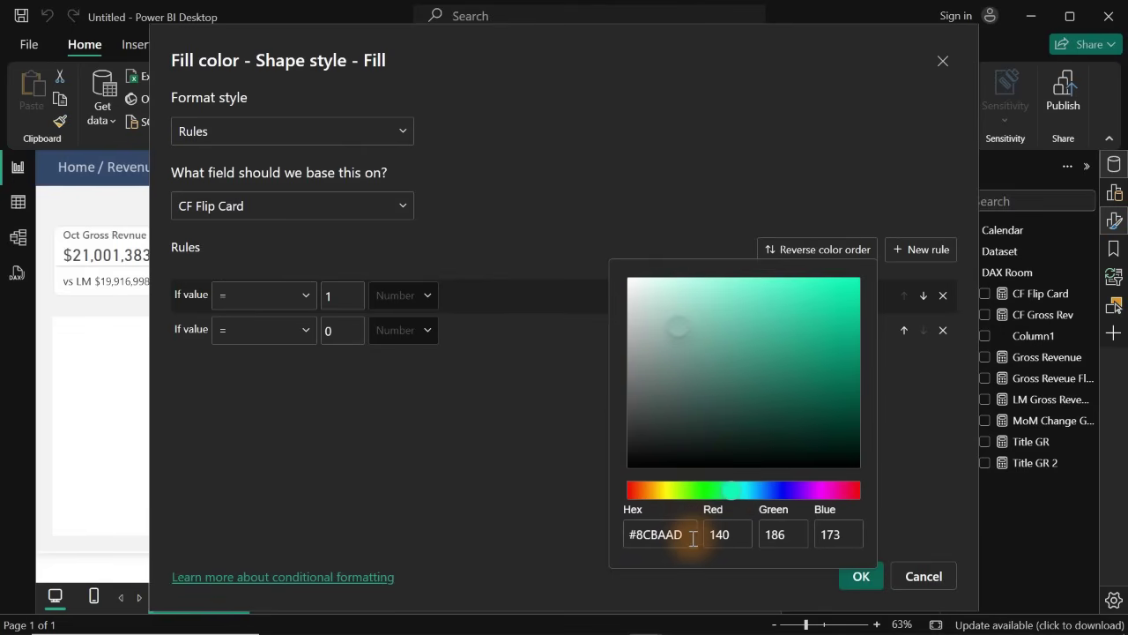
left_click_drag(694, 534, 618, 536)
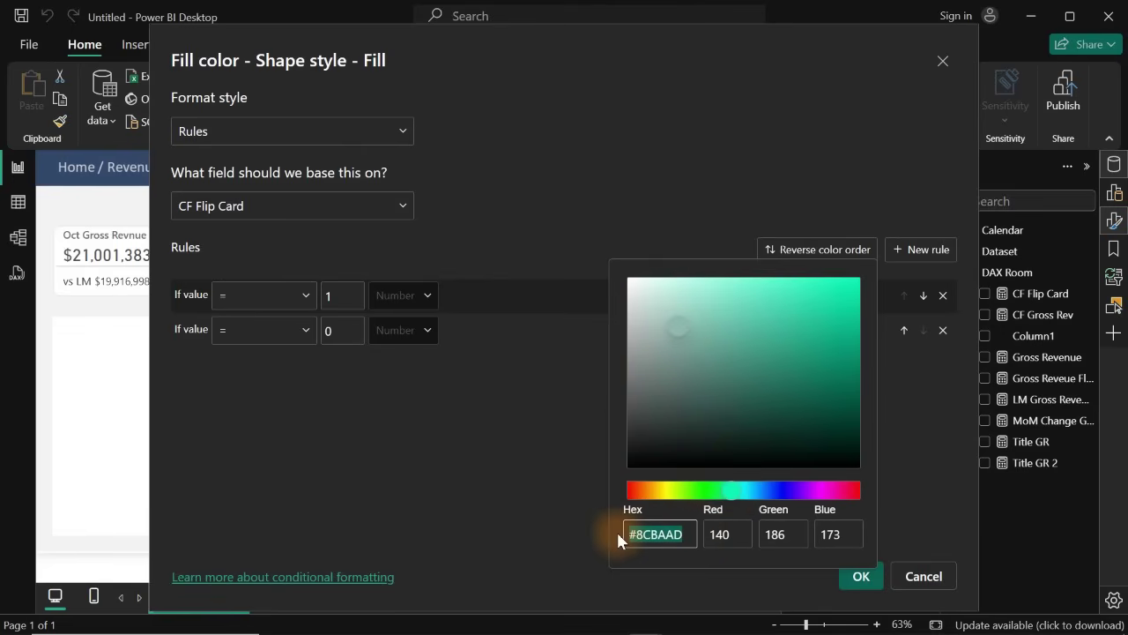
type("beecbd")
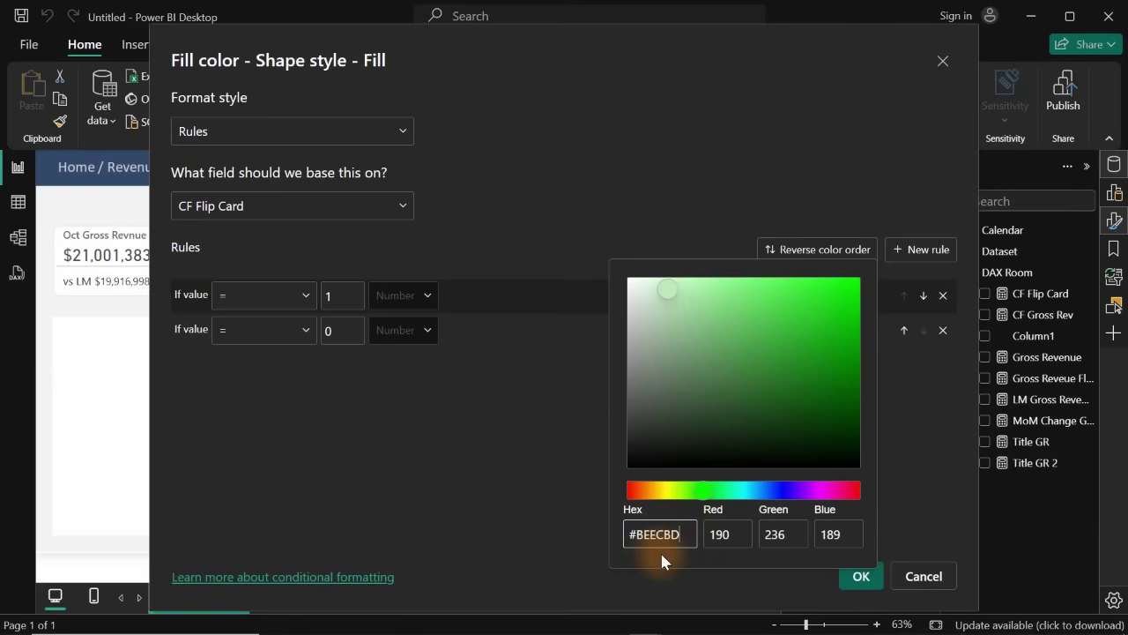
left_click(540, 459)
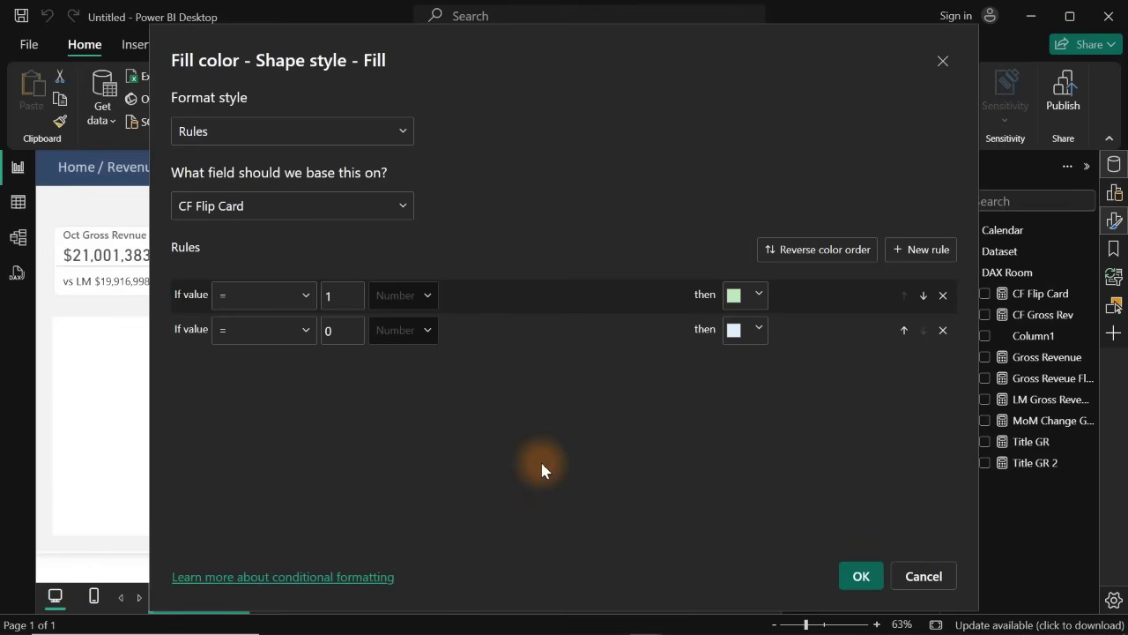
- Set the color of the rule for value 0 to the base theme red and apply the rules to the shape
left_click(759, 329)
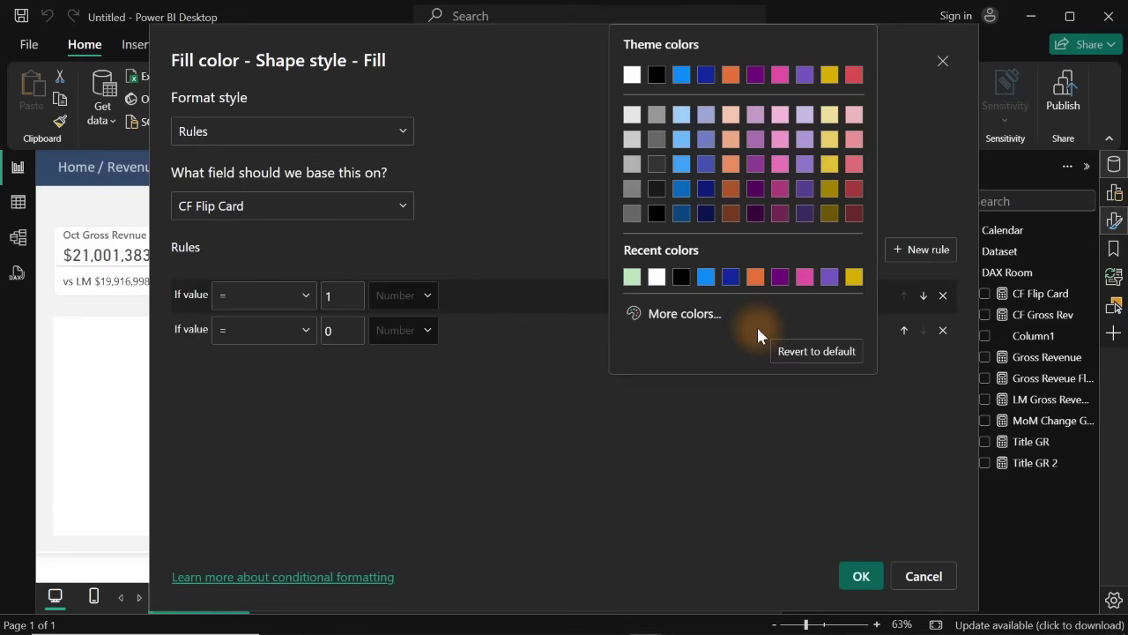
left_click(854, 74)
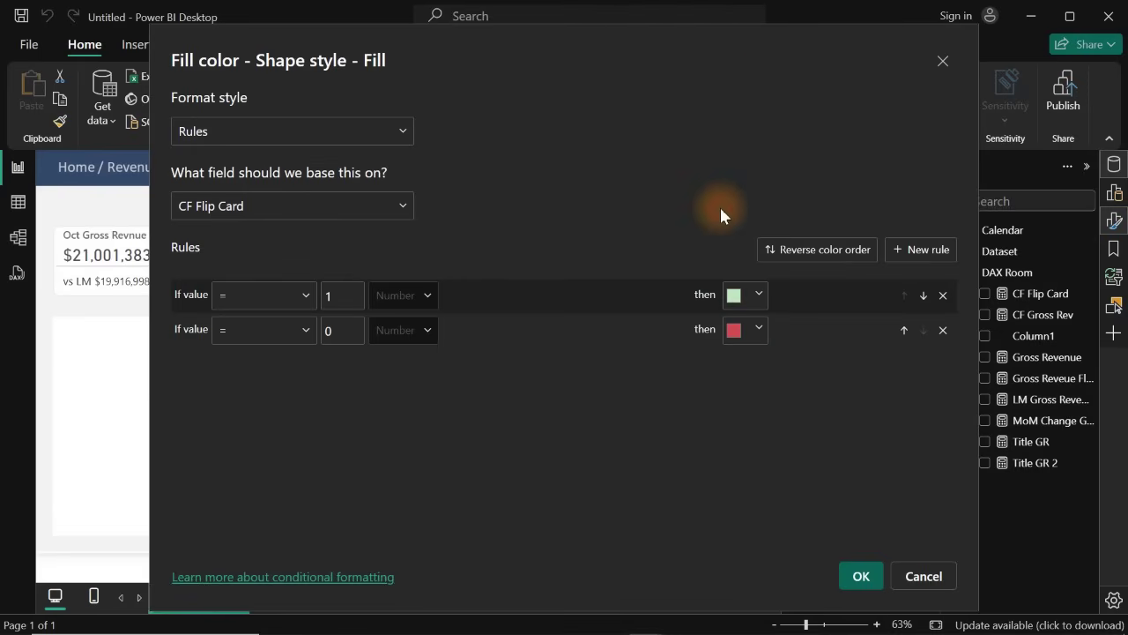
left_click(862, 576)
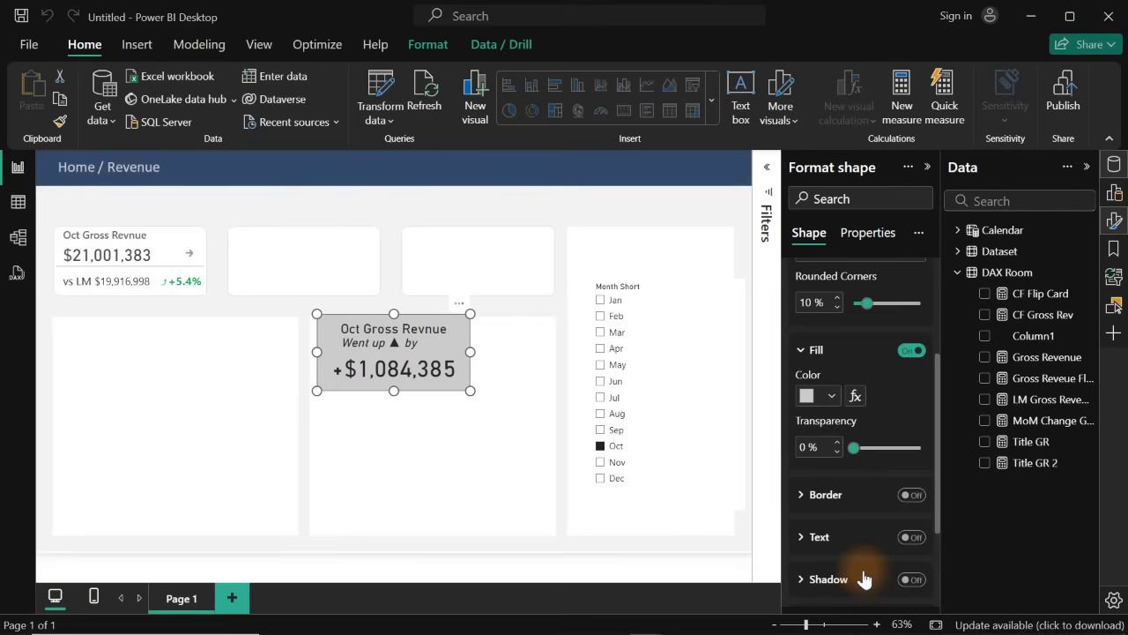
left_click(554, 203)
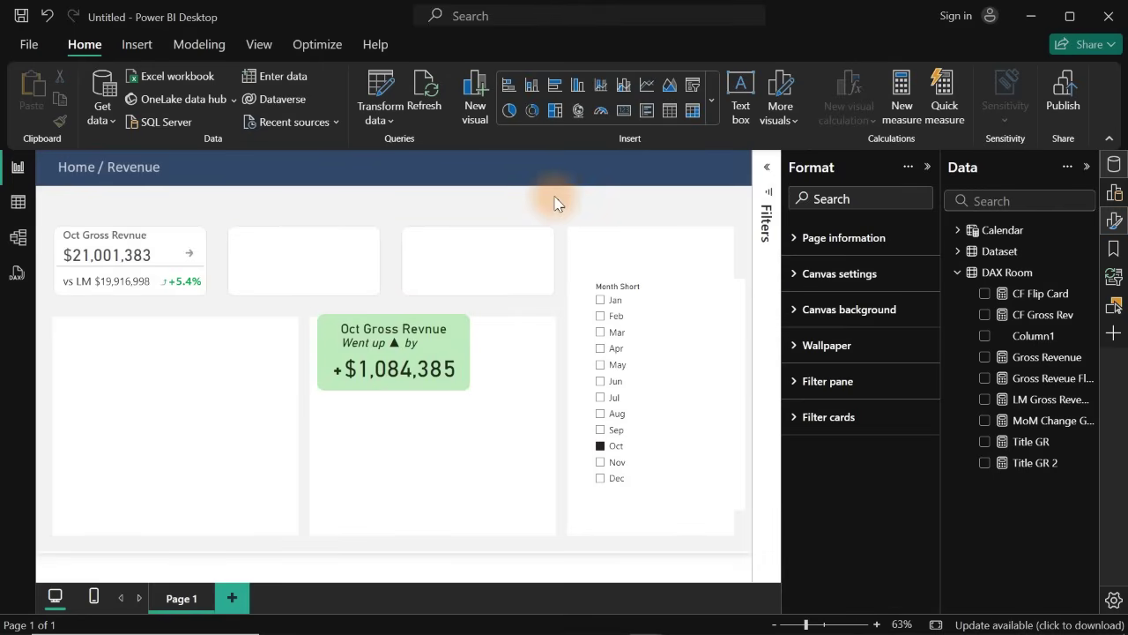
- Filter the report to Jun and change the shape fill's rule for value 0 to the custom muted red #C17B80
left_click(623, 398)
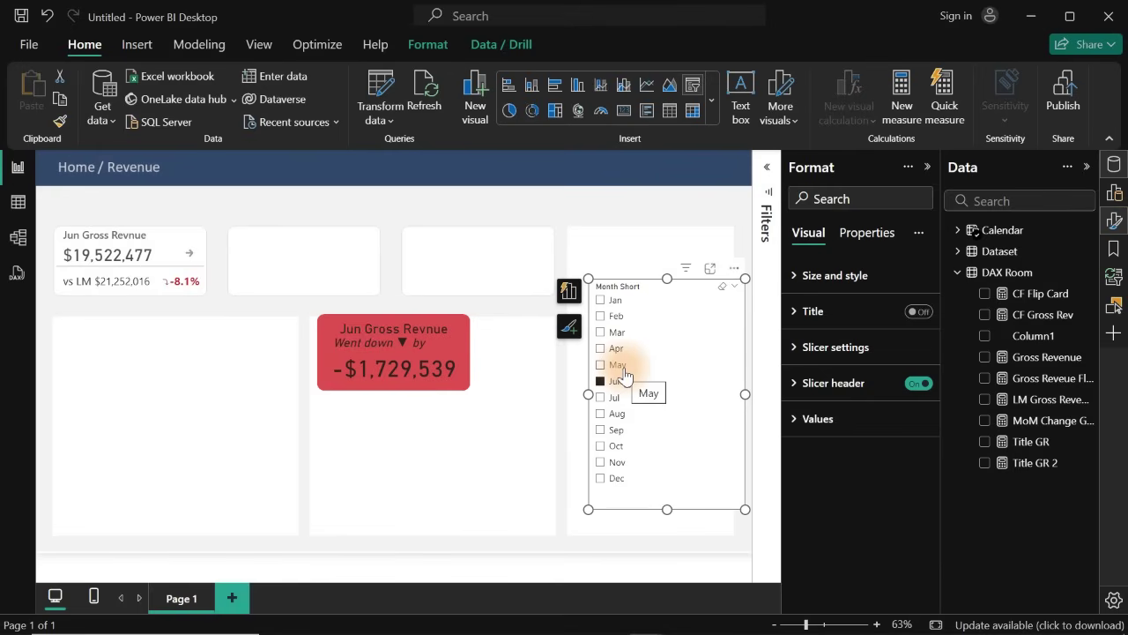
left_click(468, 328)
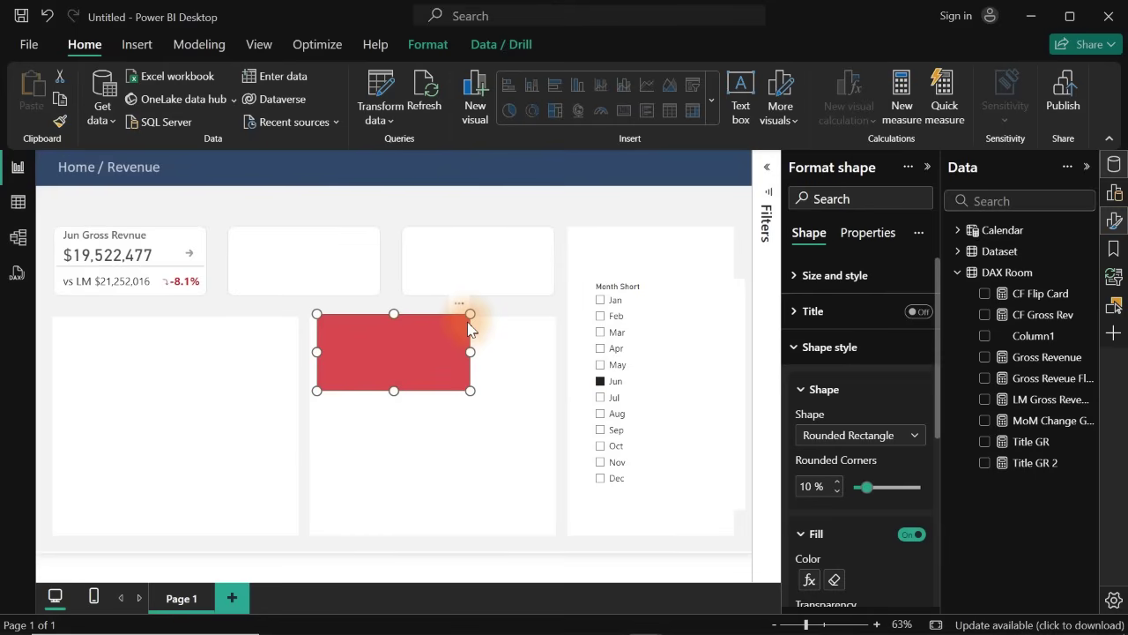
left_click(809, 579)
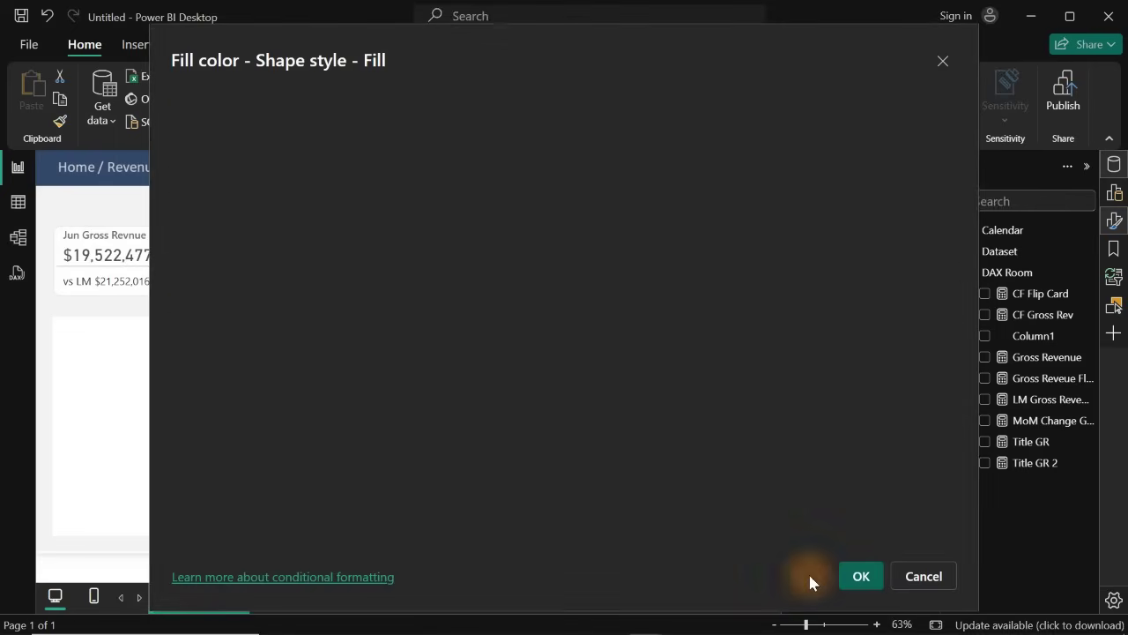
left_click(758, 330)
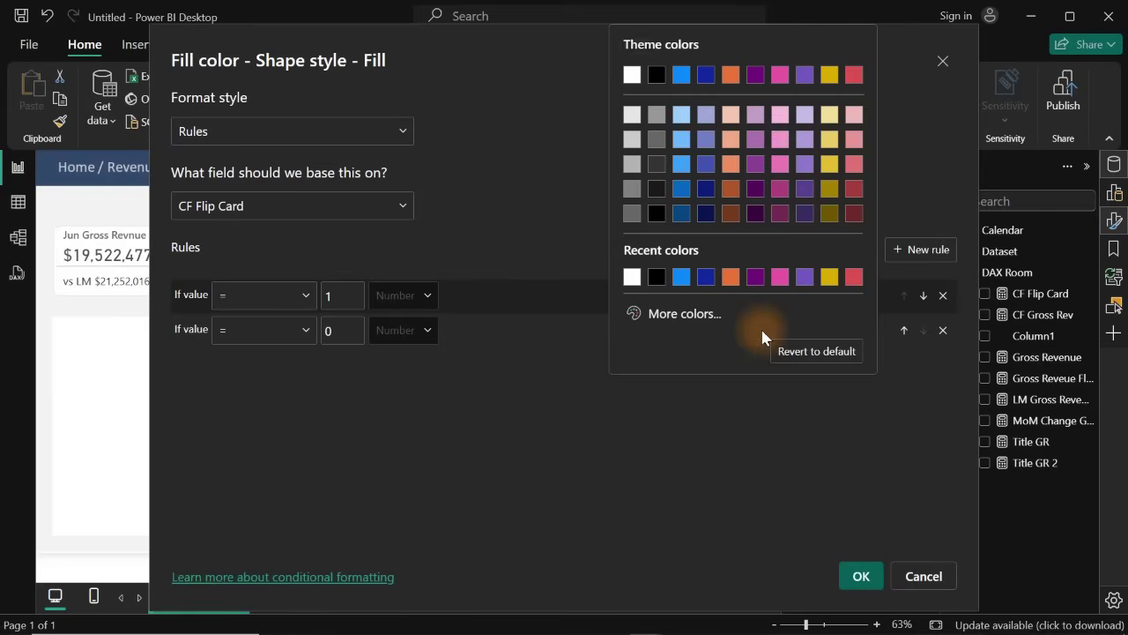
left_click(693, 323)
left_click_drag(750, 151, 712, 97)
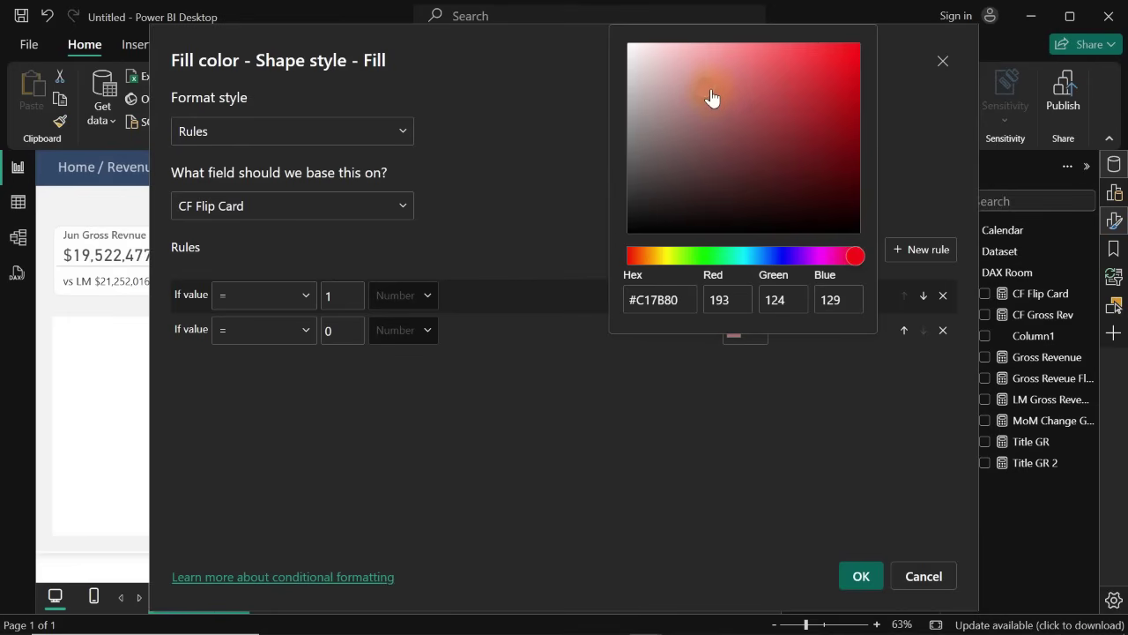
left_click(914, 185)
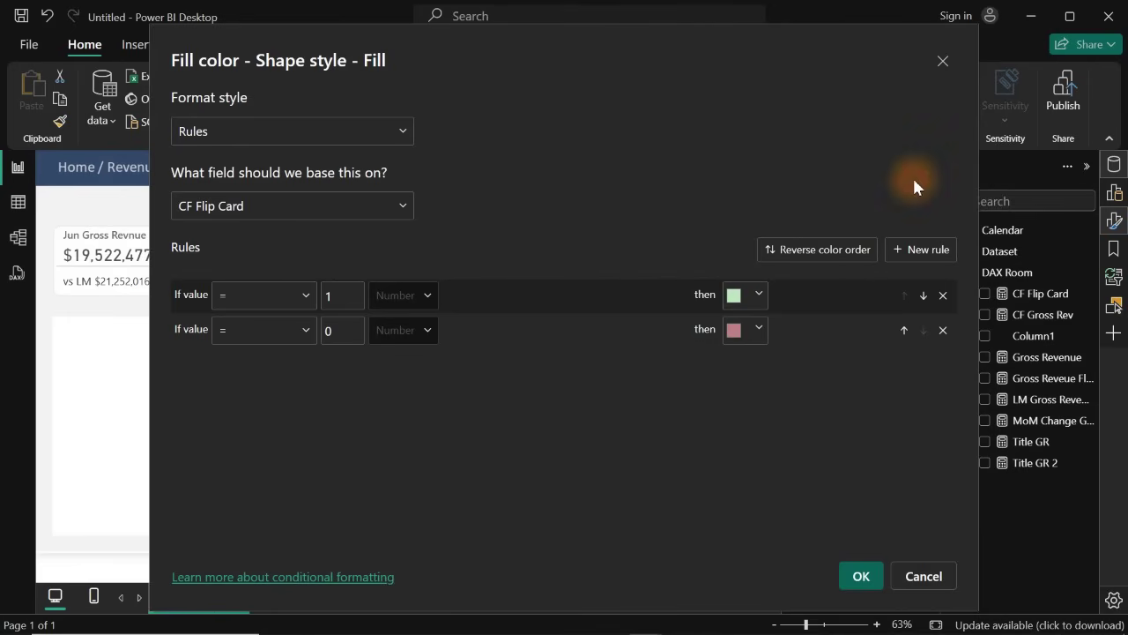
left_click(859, 571)
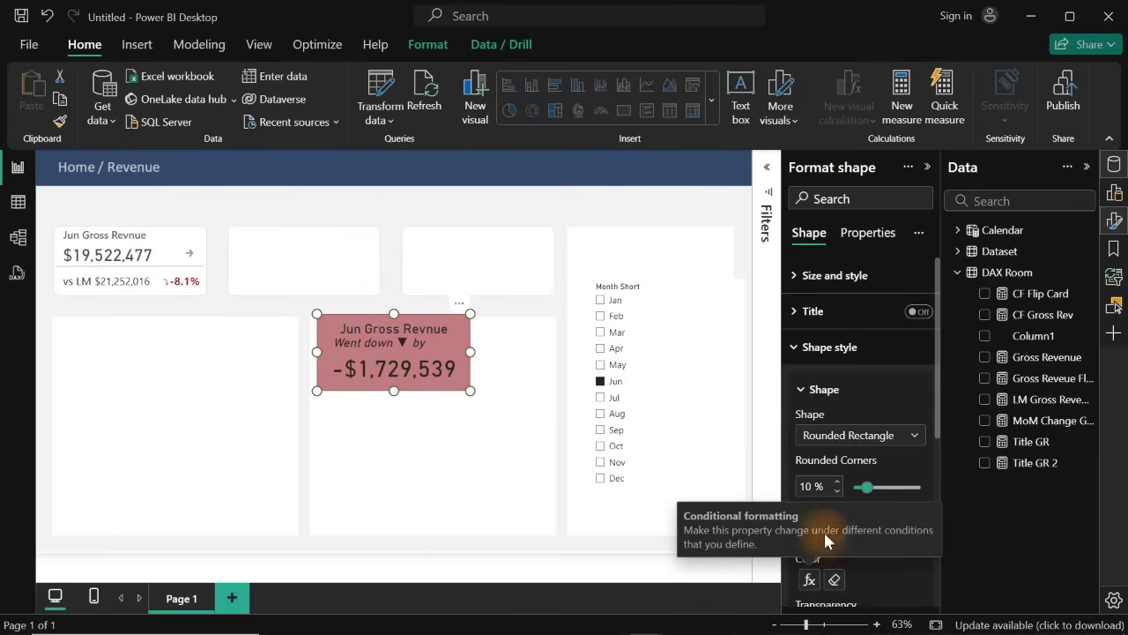
- Change the shape fill's rule for value 0 to a lighter tint of the theme red and apply the rules
left_click(812, 579)
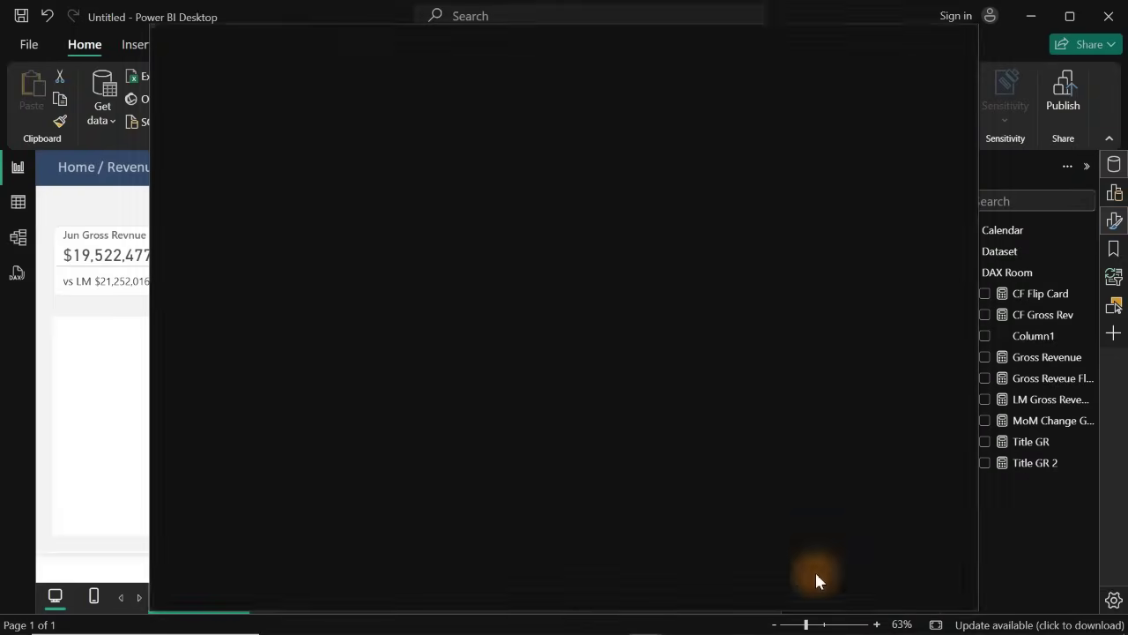
left_click(754, 329)
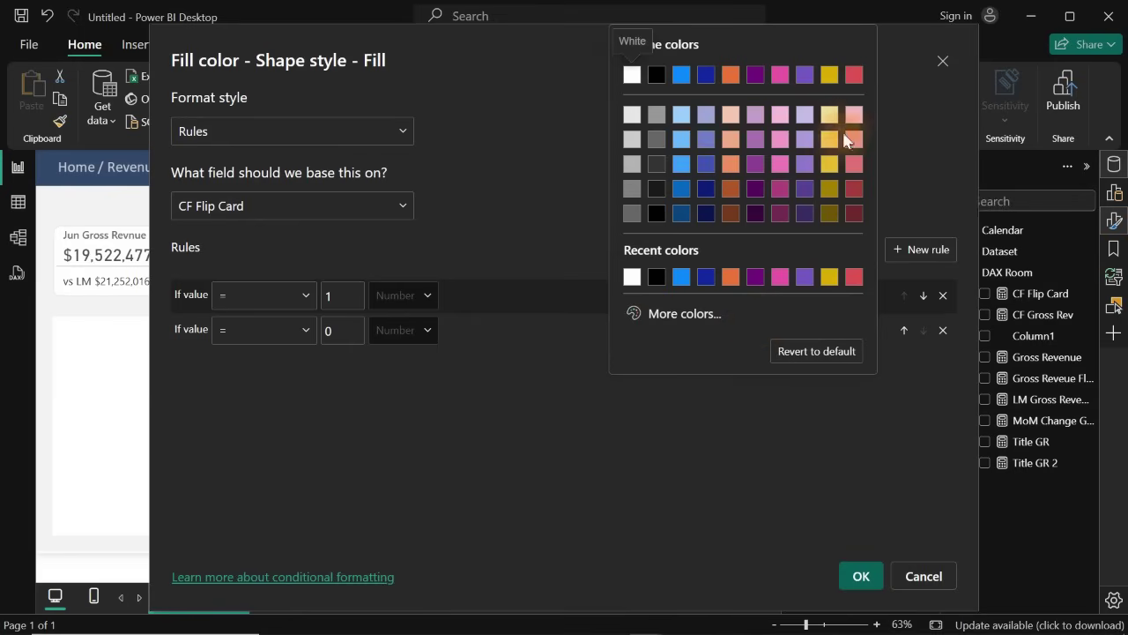
left_click(854, 74)
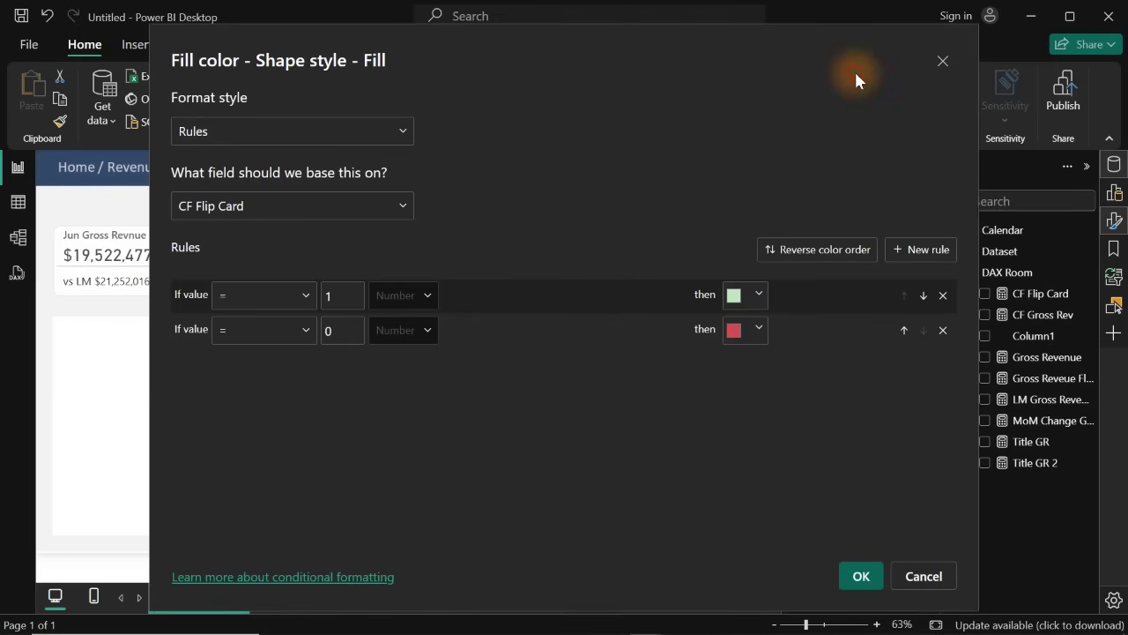
left_click(753, 335)
left_click(854, 139)
left_click(860, 576)
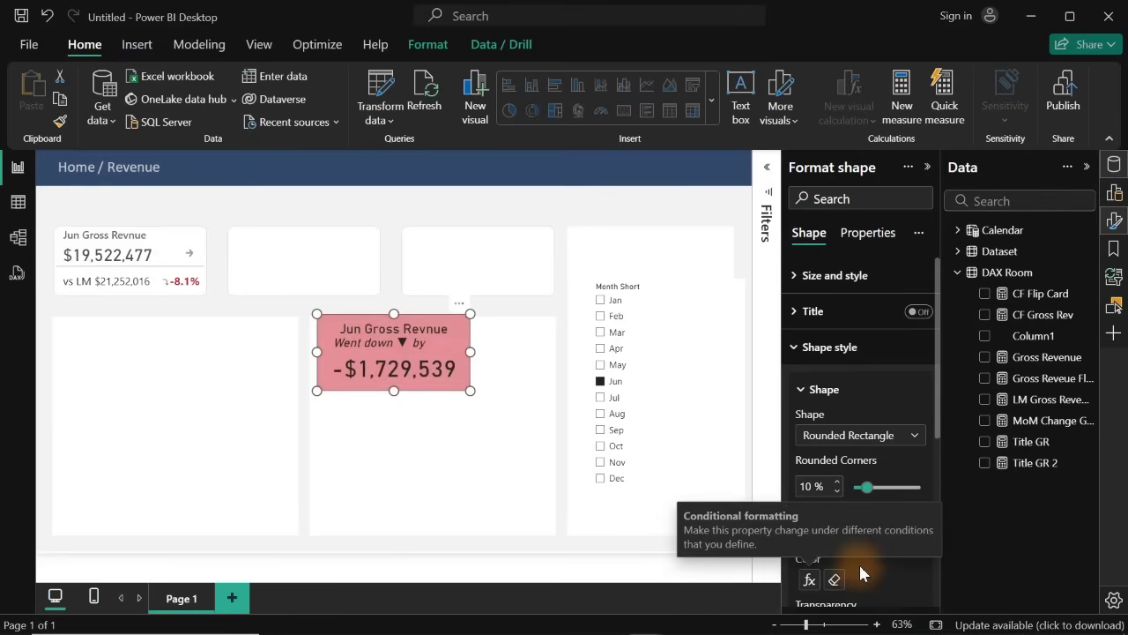
left_click(464, 189)
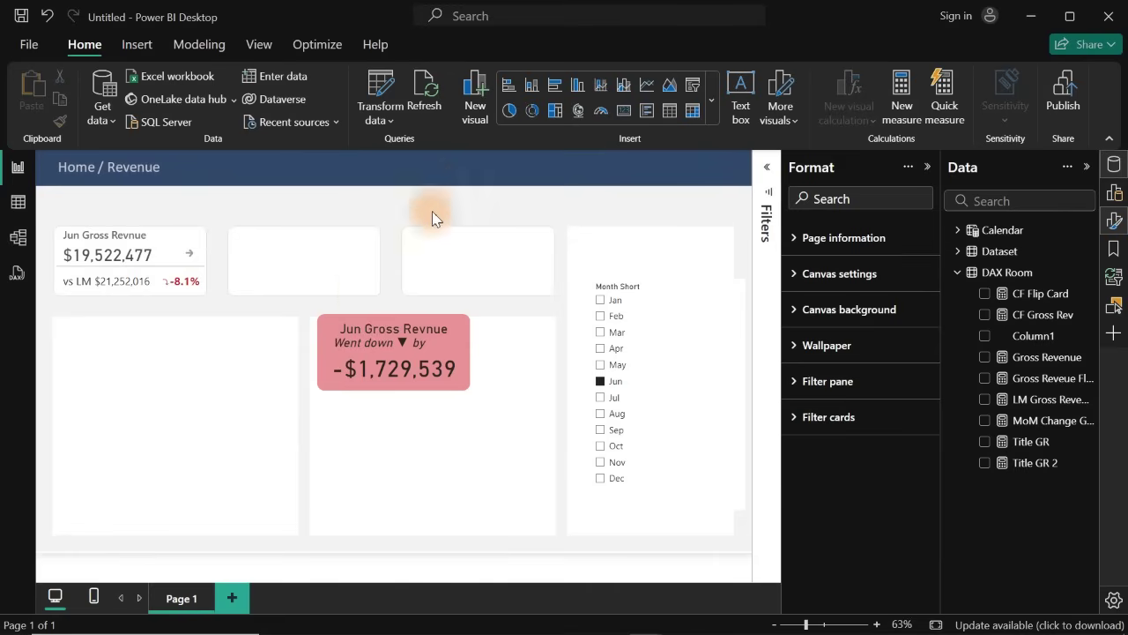
- Widen the Title GR 2 and Title GR cards to span the full width of the flip card shape
left_click(407, 345)
left_click_drag(436, 341, 471, 341)
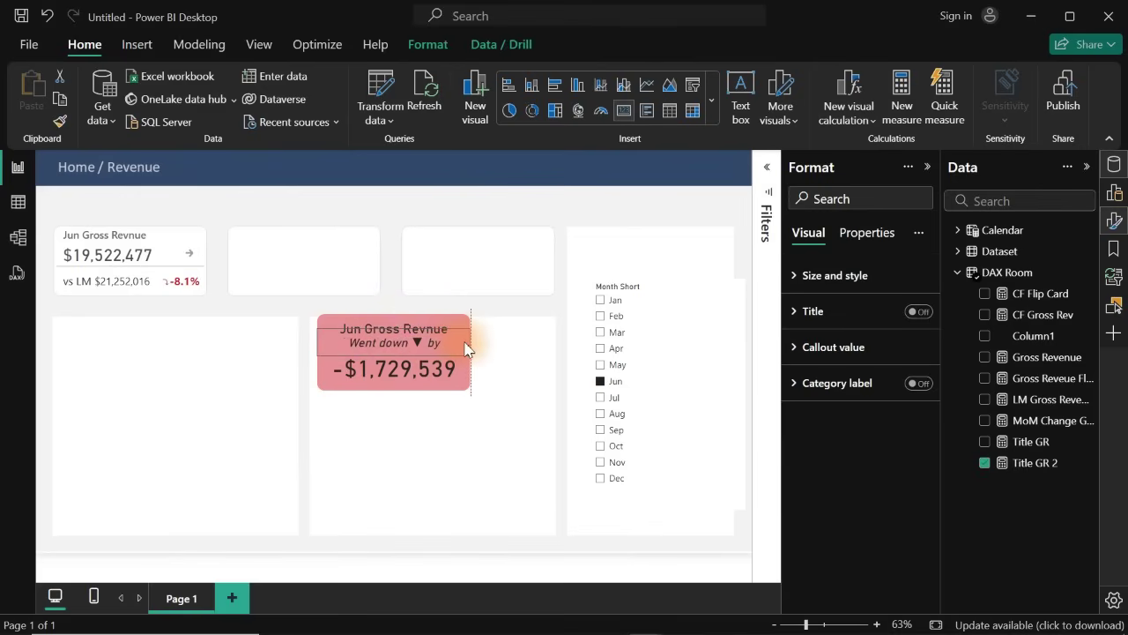
left_click(409, 325)
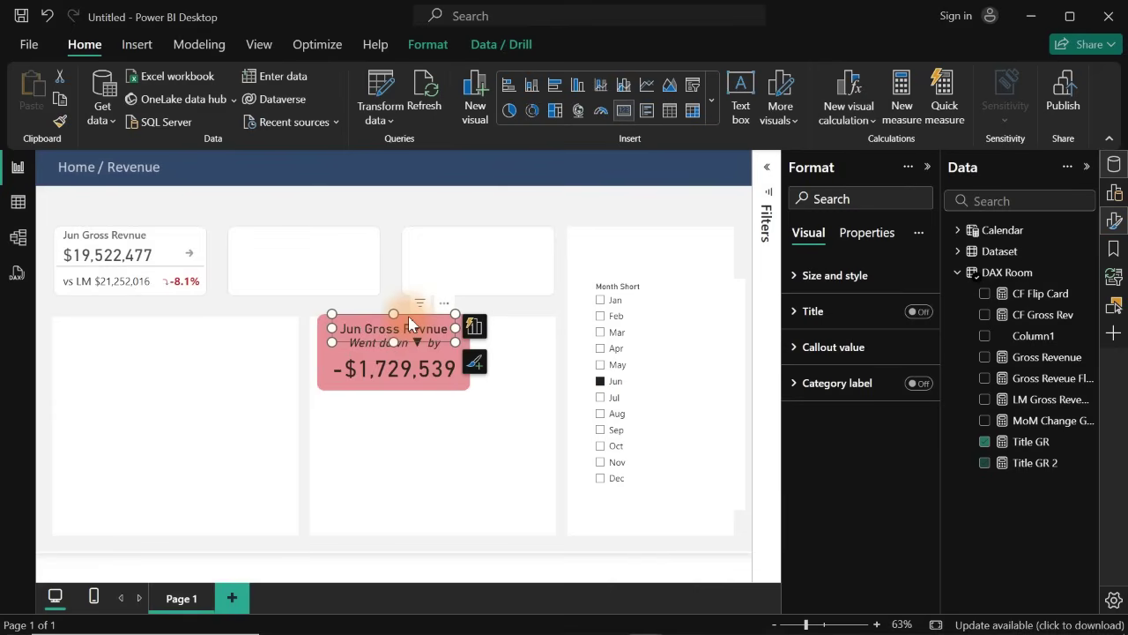
left_click_drag(455, 328, 471, 327)
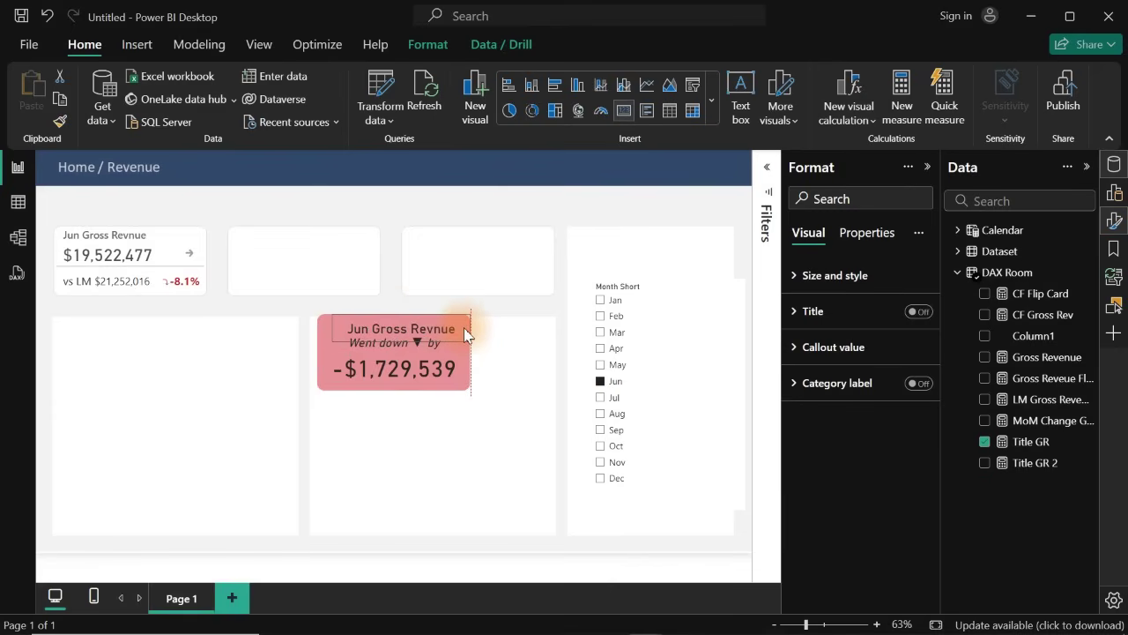
left_click_drag(331, 328, 318, 326)
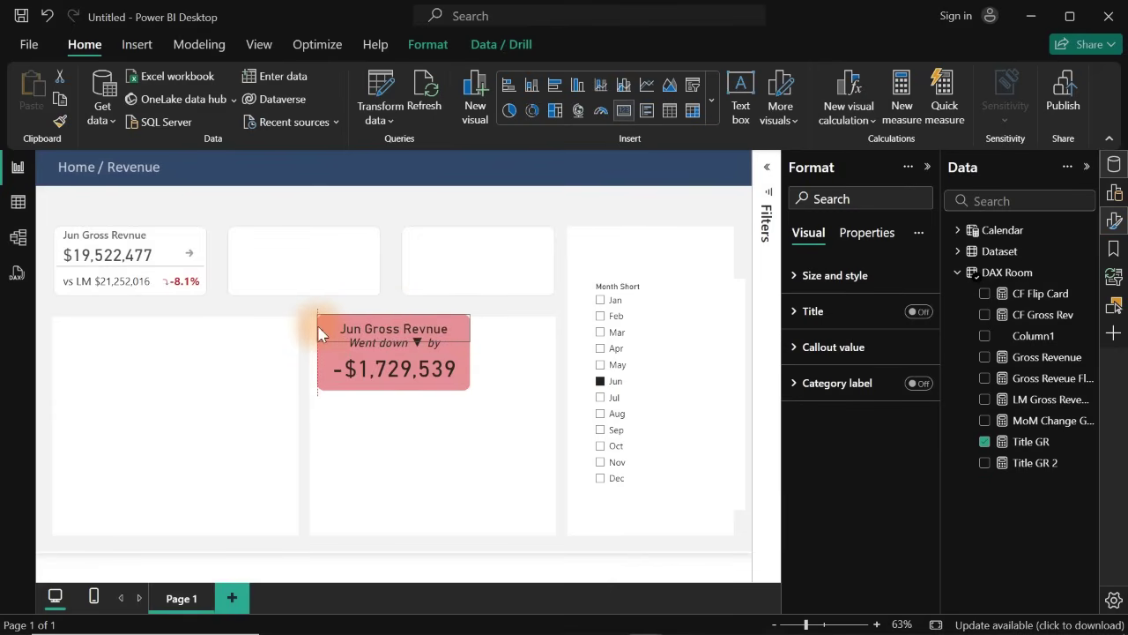
left_click(388, 191)
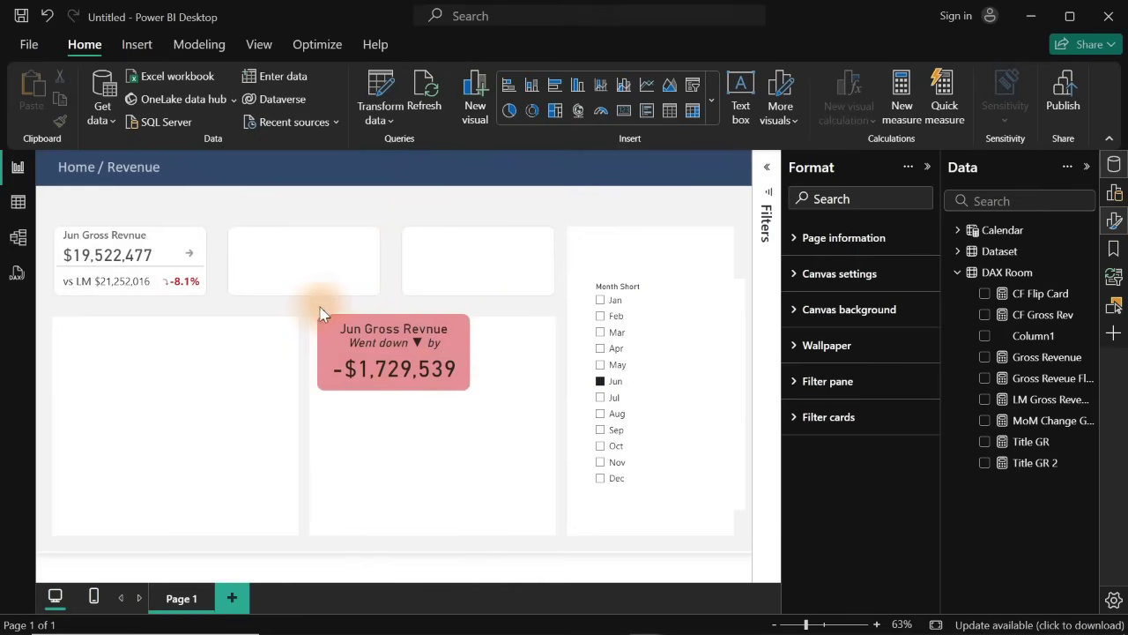
left_click_drag(295, 301, 498, 407)
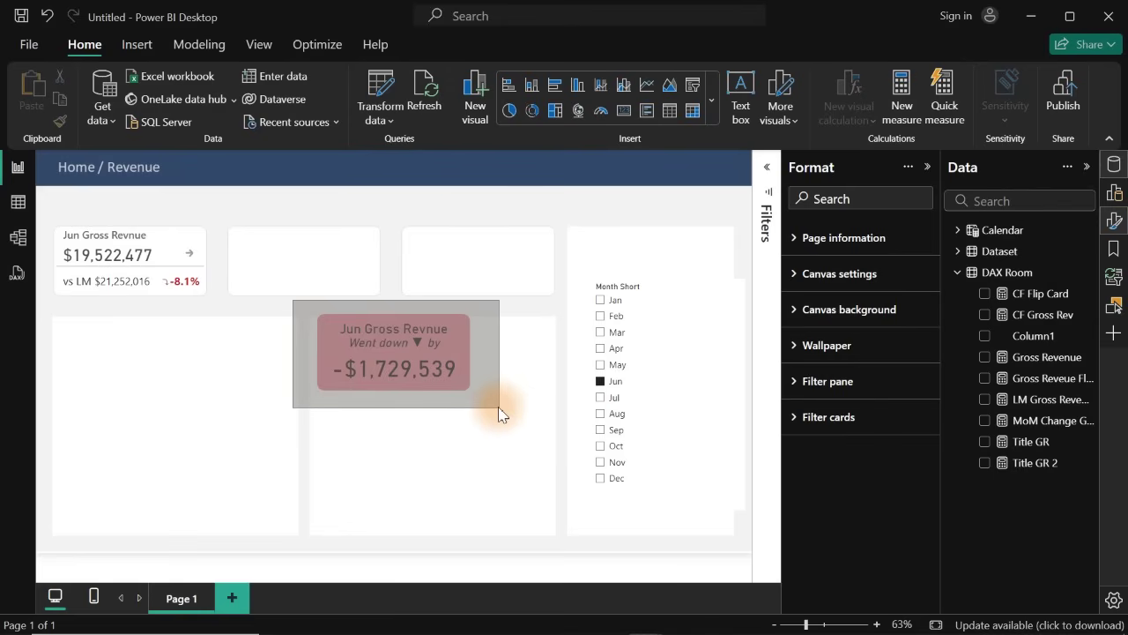
left_click_drag(498, 407, 265, 317)
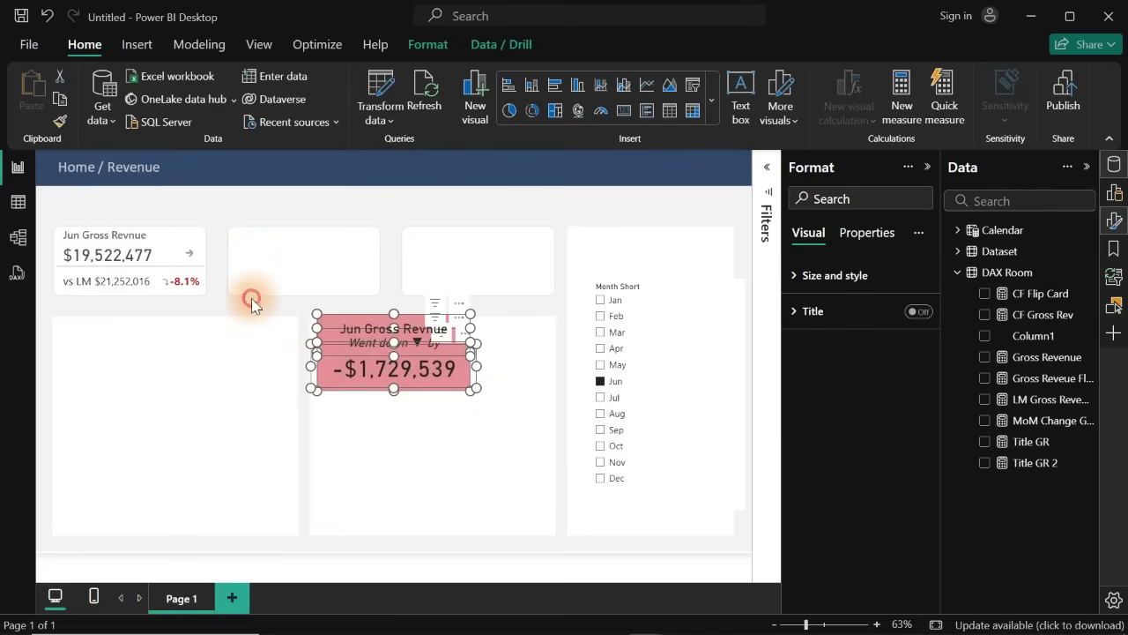
left_click(253, 304)
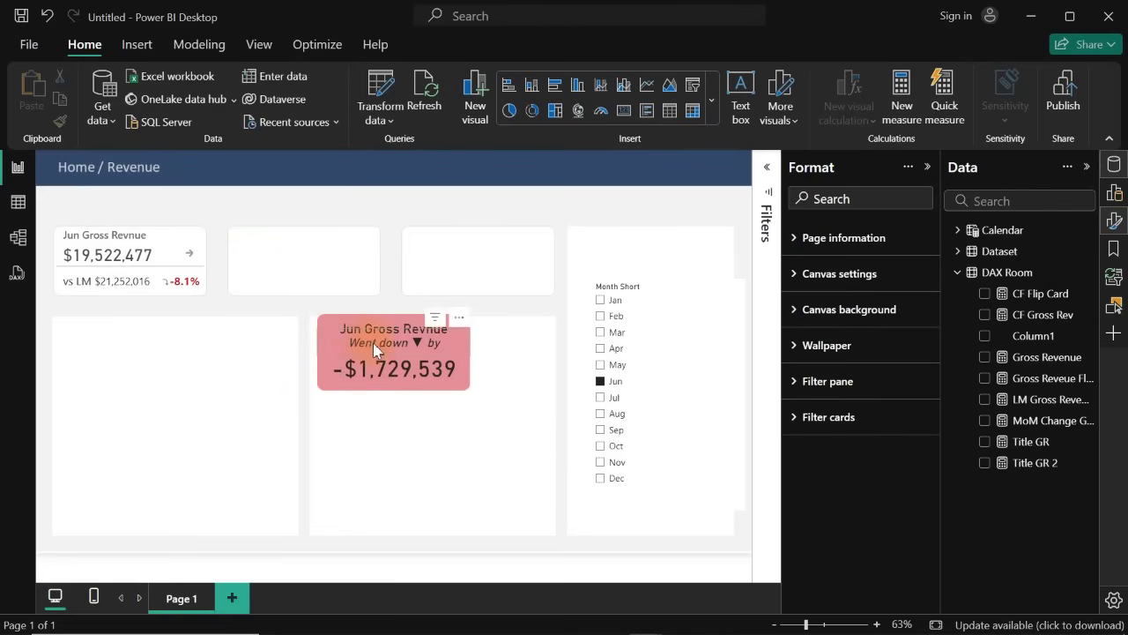
- Set the flip card's revenue variance callout font size to 30 and narrow that card from its right edge
left_click(408, 377)
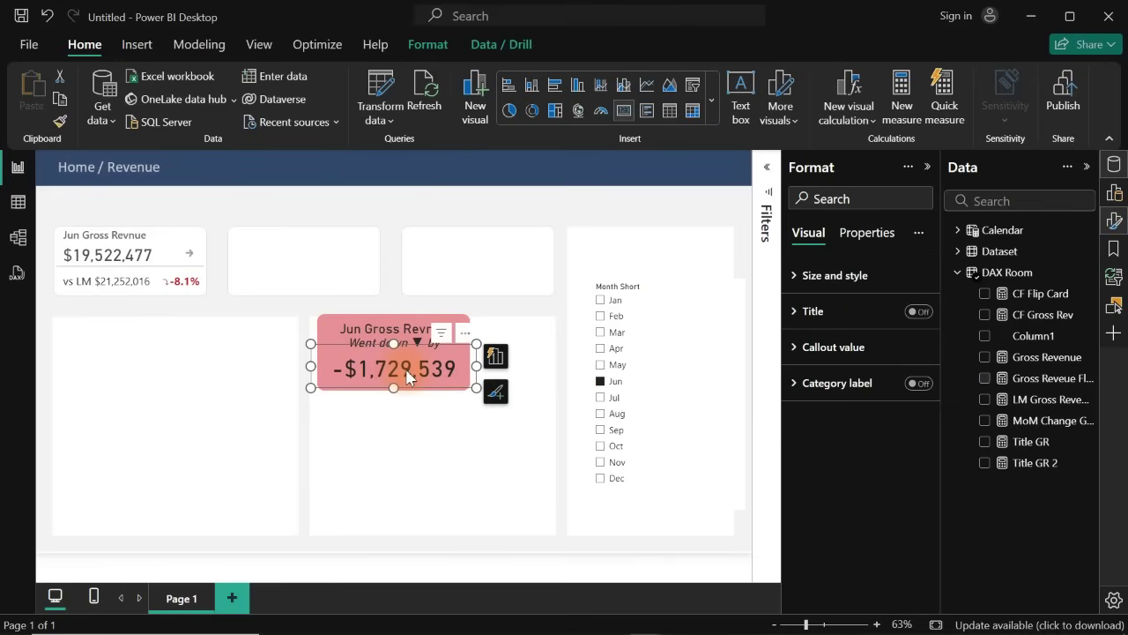
left_click(833, 361)
left_click(901, 406)
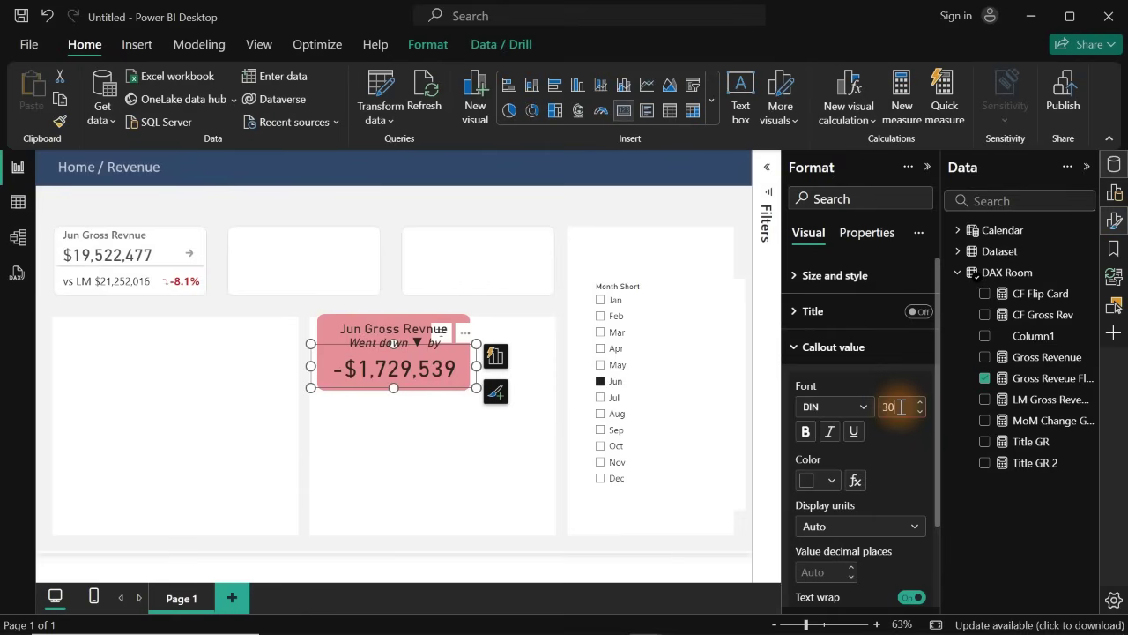
type("30")
key("Return")
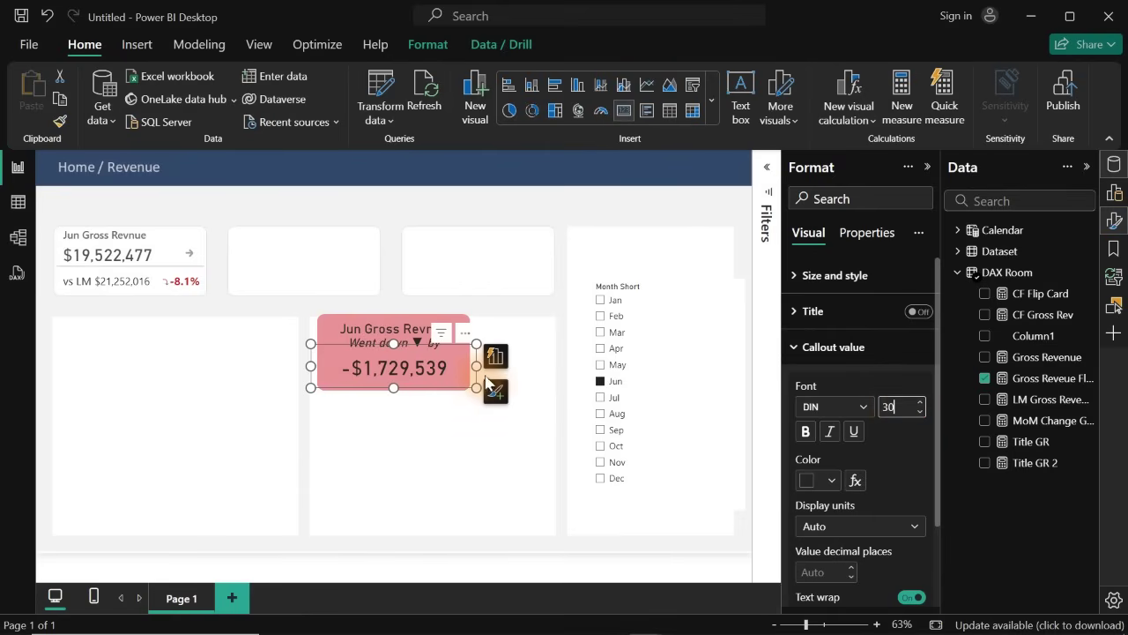
left_click_drag(476, 366, 447, 374)
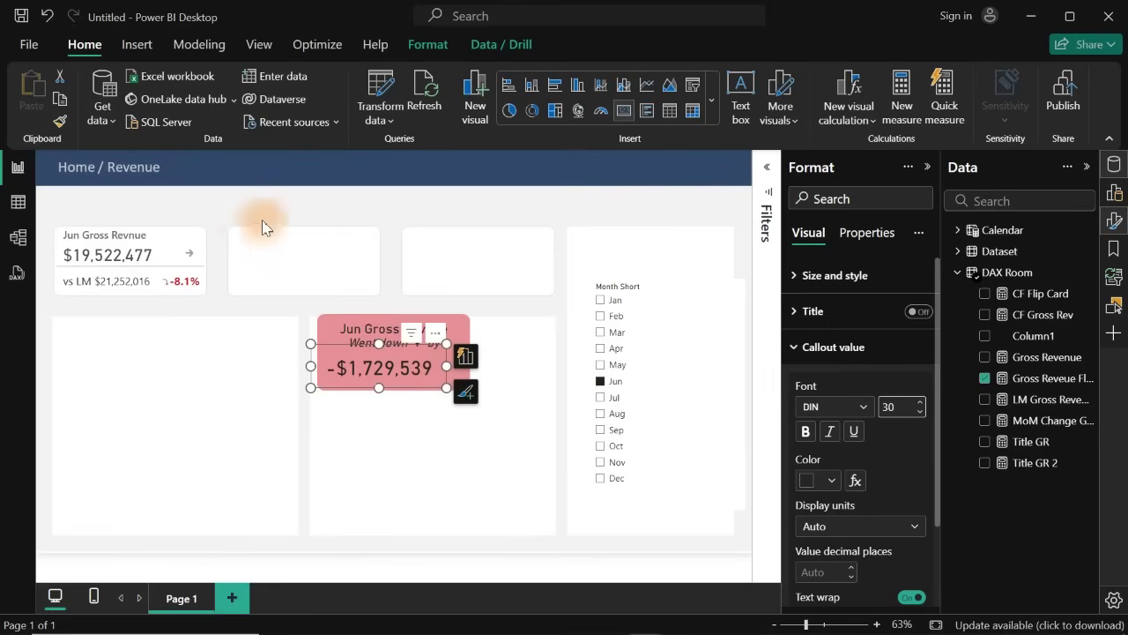
left_click(208, 196)
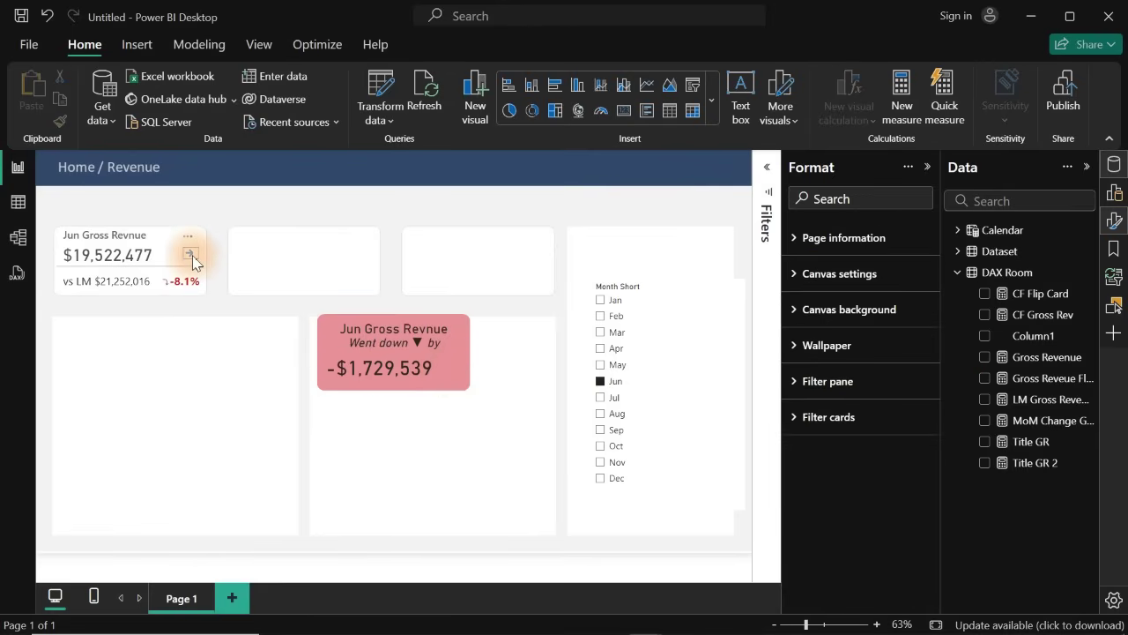
- Copy the arrow button from the Gross Revenue card and place the duplicate beside the flip card's variance value
left_click(192, 257)
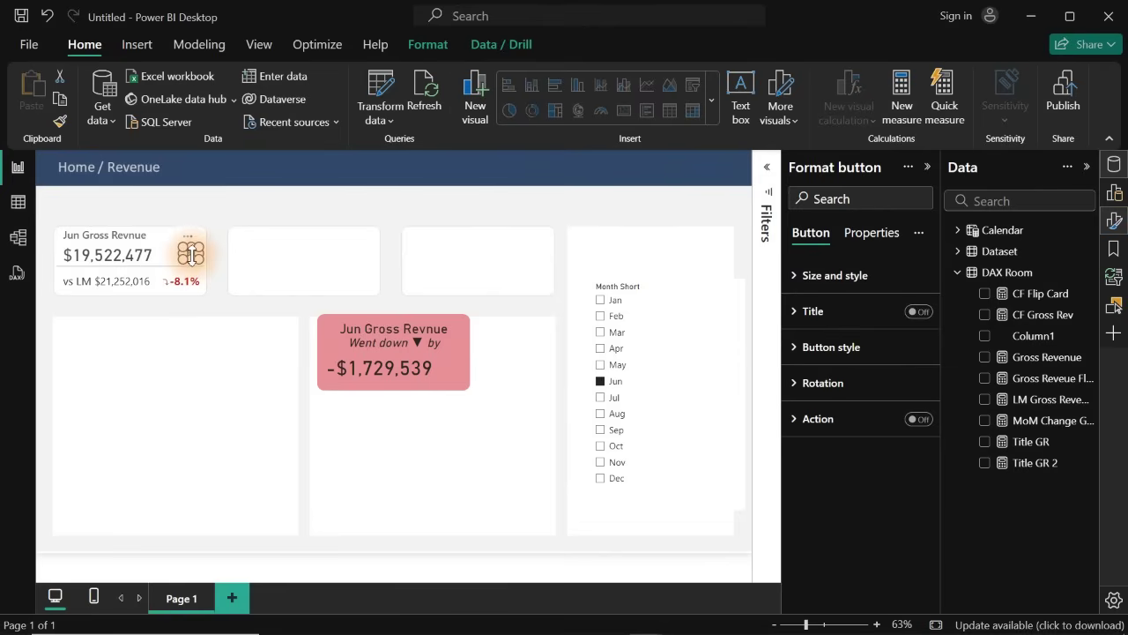
key("ctrl+c")
left_click_drag(192, 256, 454, 361)
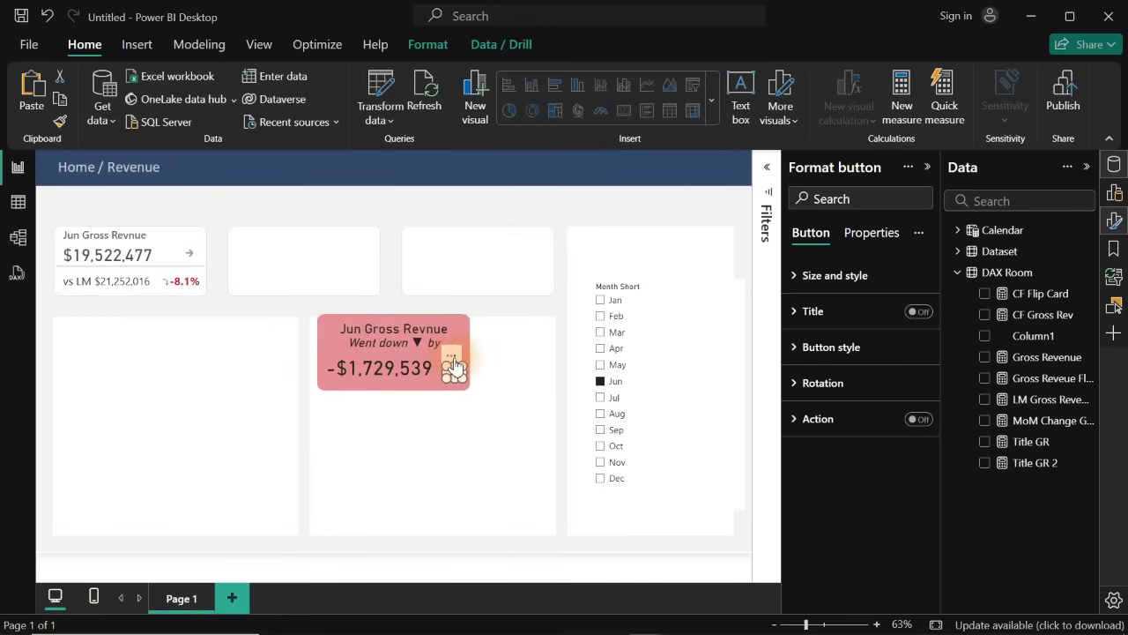
left_click(542, 201)
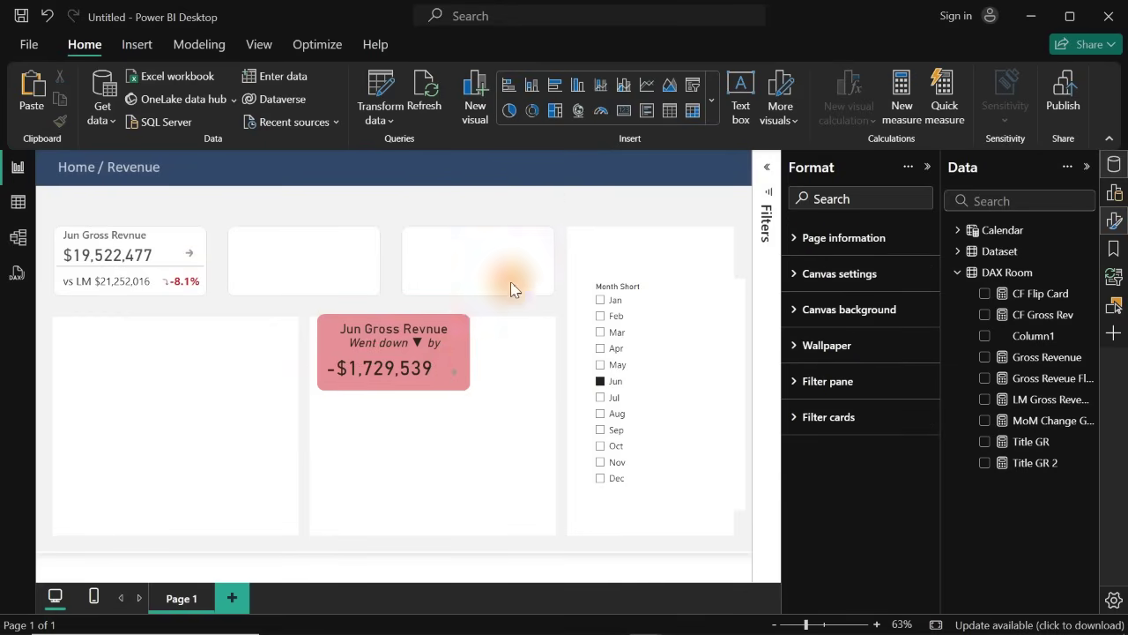
- Set the flip card arrow button's icon line color to white for the On hover state
left_click(455, 371)
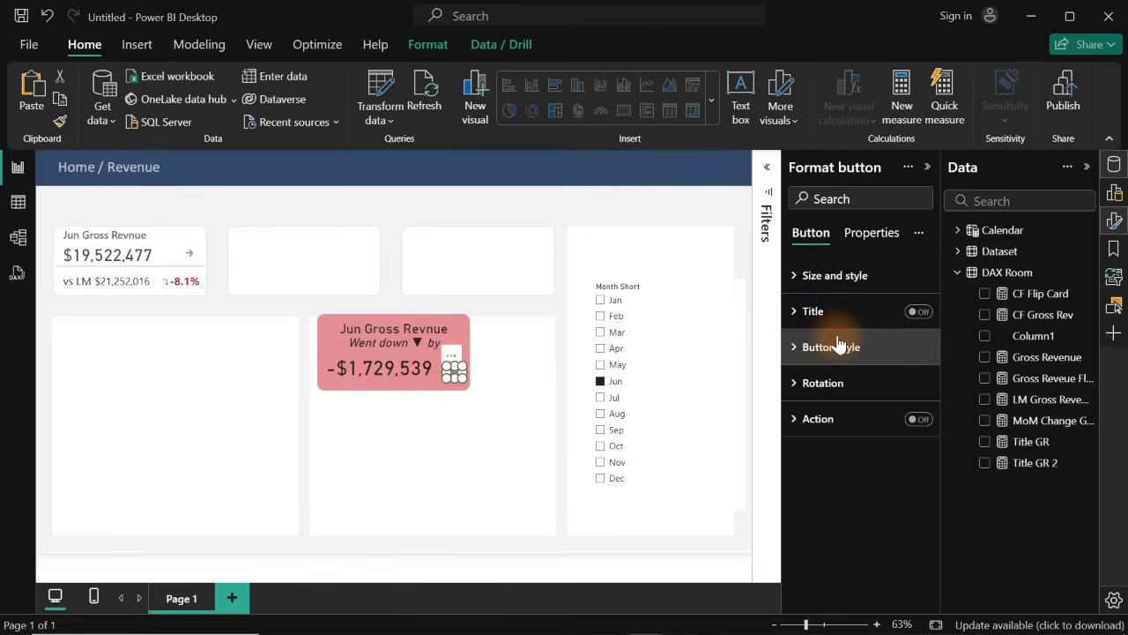
left_click(802, 347)
left_click(878, 434)
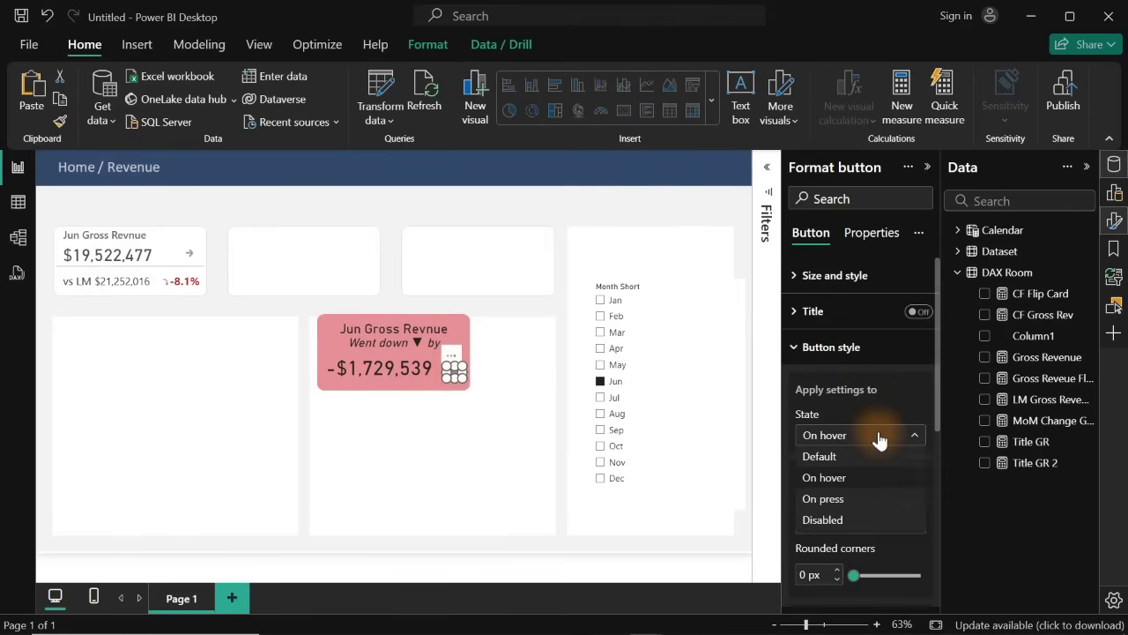
left_click(876, 435)
left_click_drag(937, 393, 940, 476)
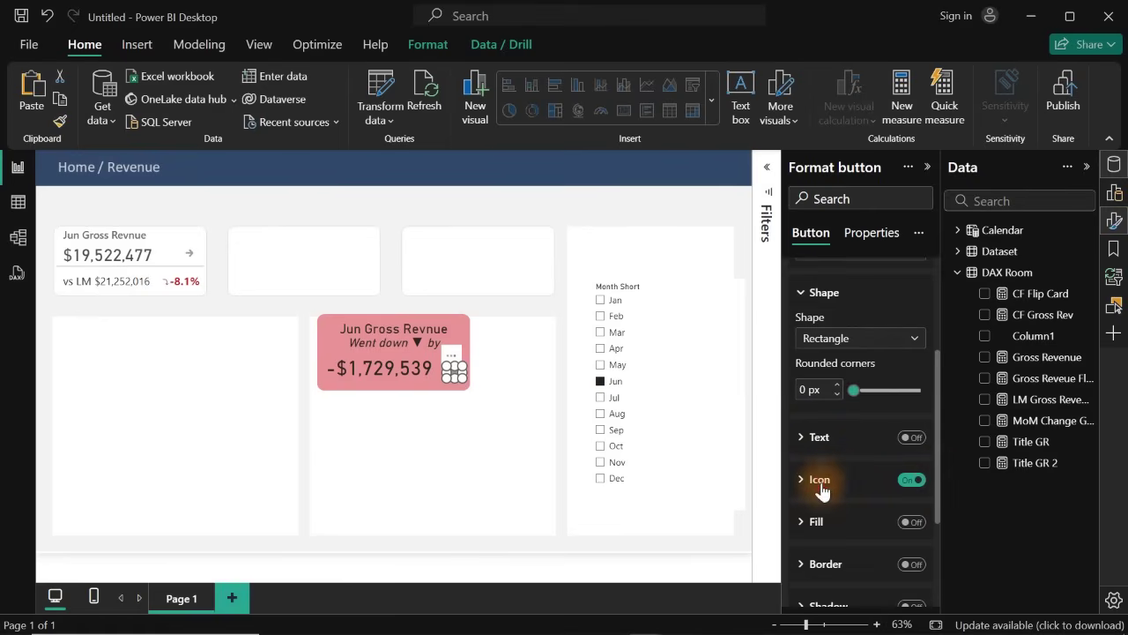
left_click(817, 481)
left_click(813, 572)
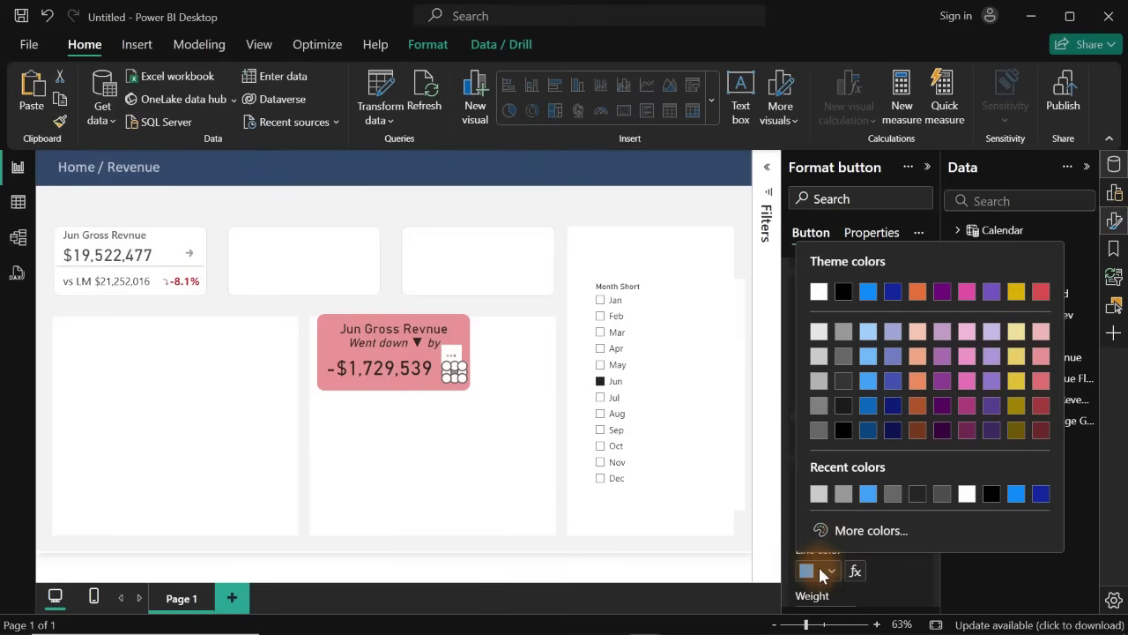
left_click(819, 291)
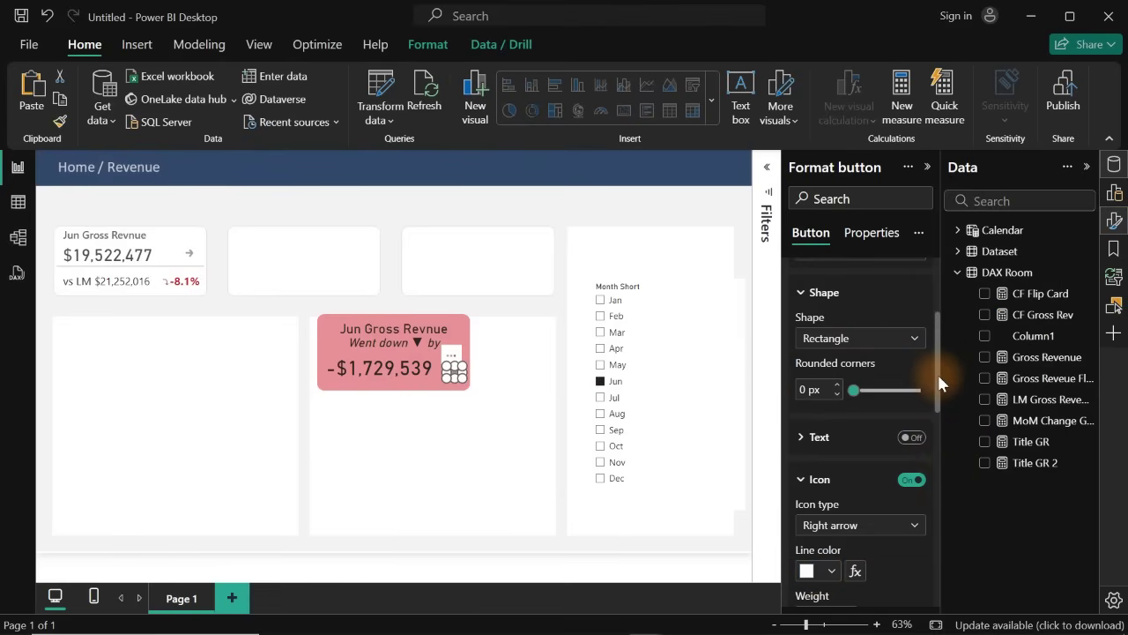
- Set the flip card arrow button's icon line color to white for the Default state
left_click_drag(940, 378, 939, 310)
left_click(868, 434)
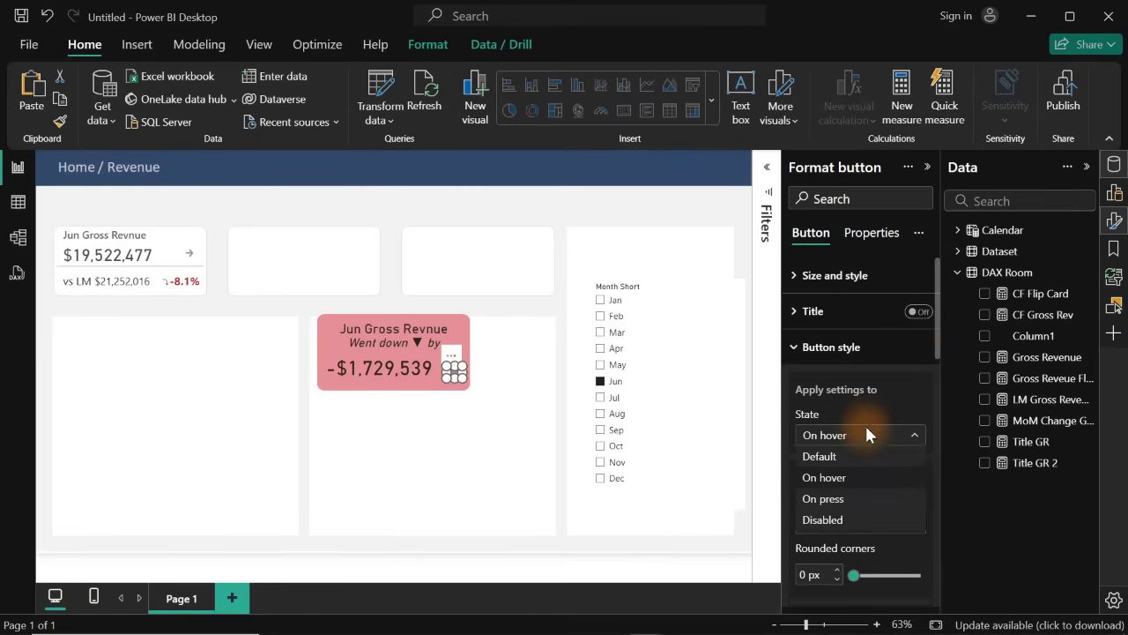
left_click(854, 456)
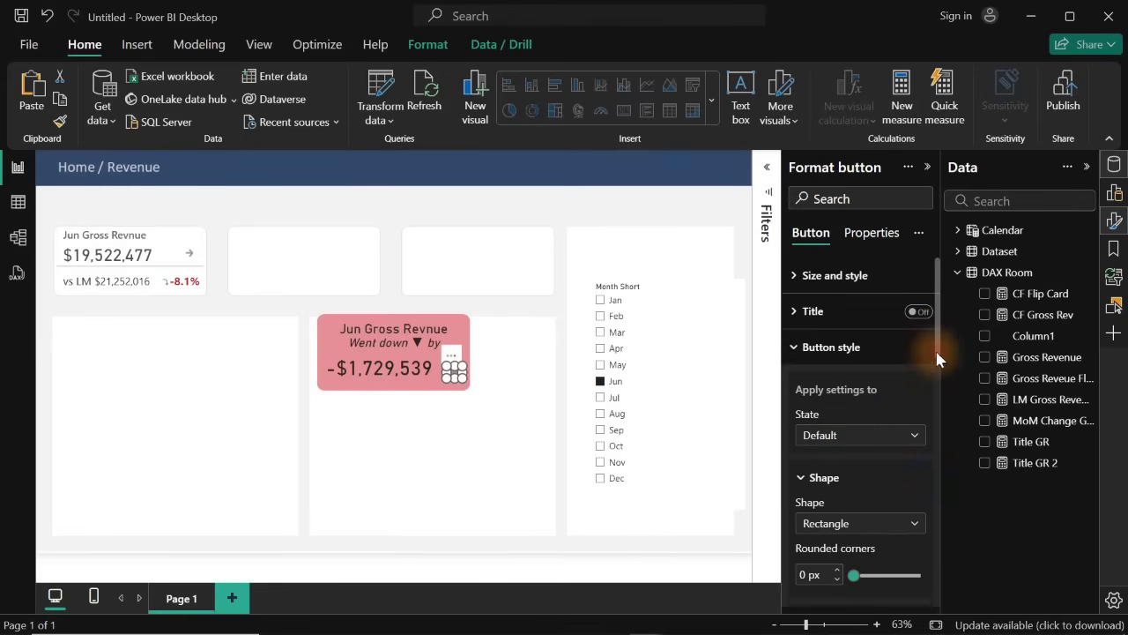
left_click_drag(938, 357, 937, 441)
left_click(829, 430)
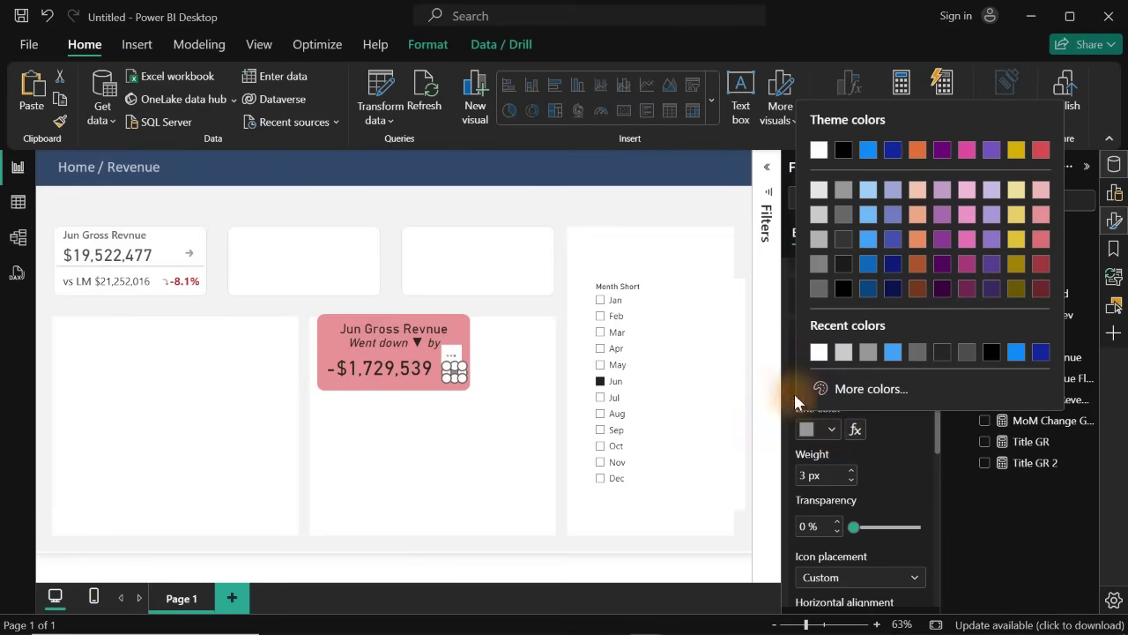
left_click(819, 150)
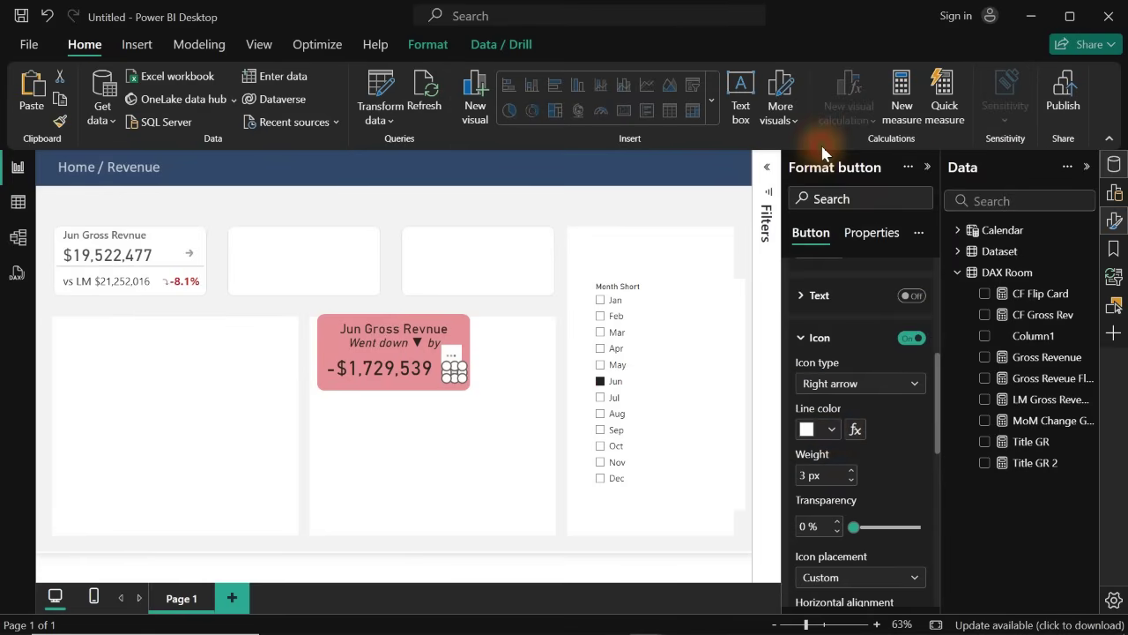
left_click(581, 216)
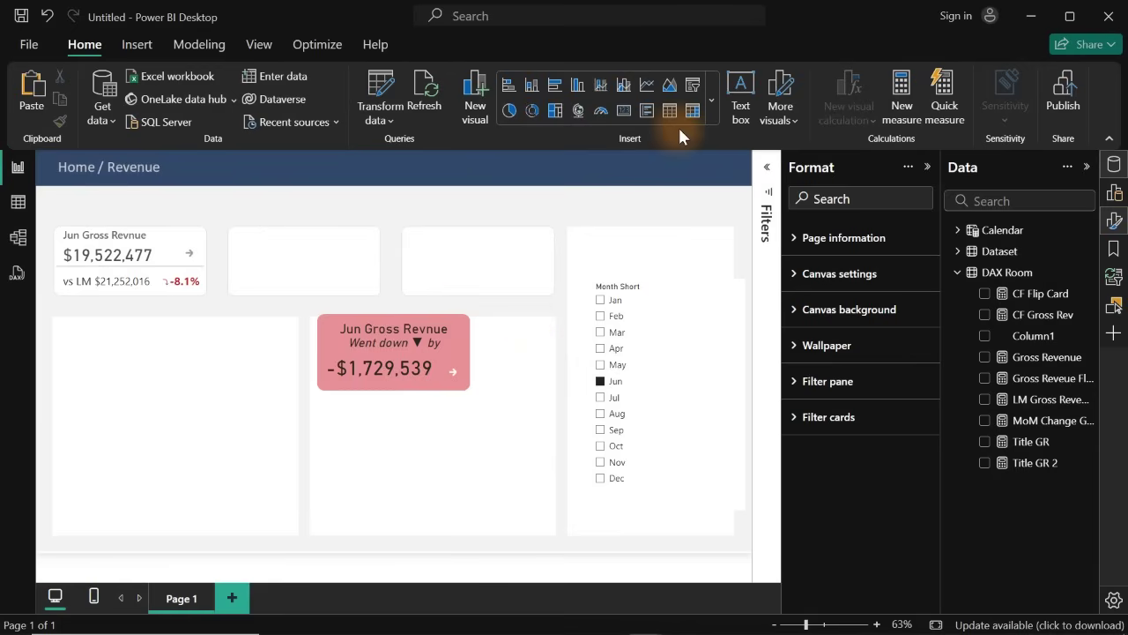
- Insert a blank button and resize it to cover the whole flip card
left_click(136, 46)
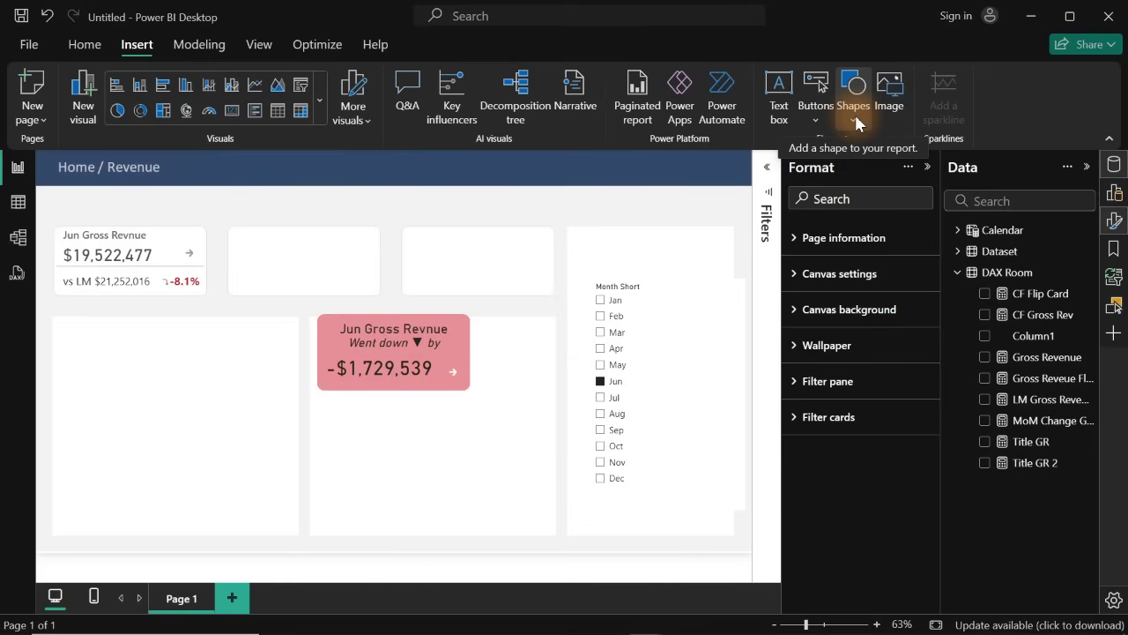
left_click(815, 110)
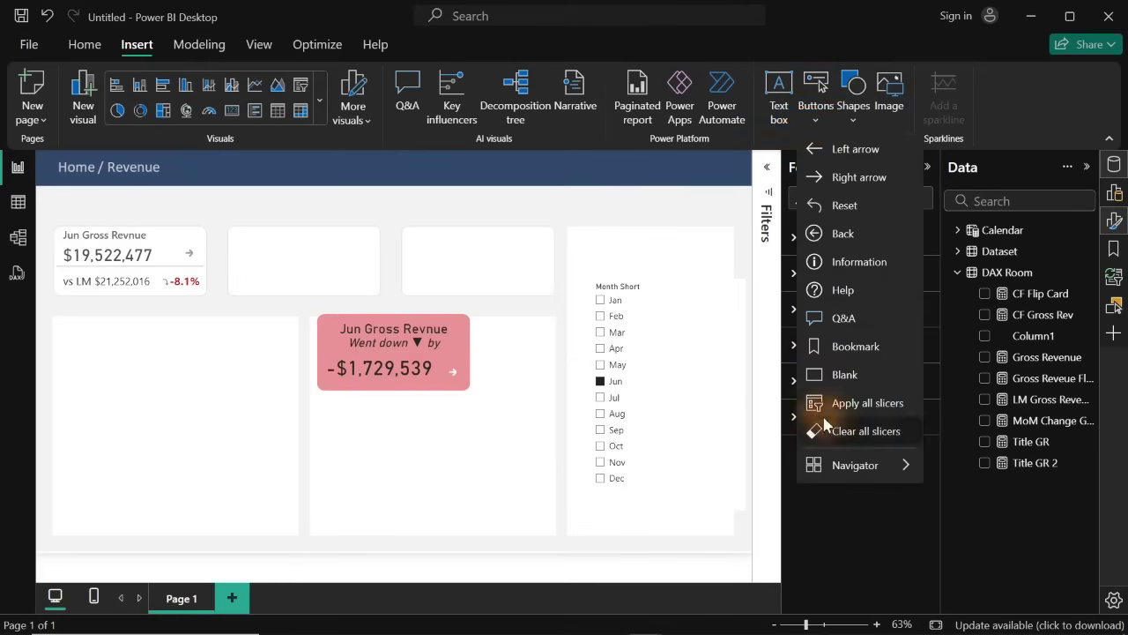
left_click(840, 374)
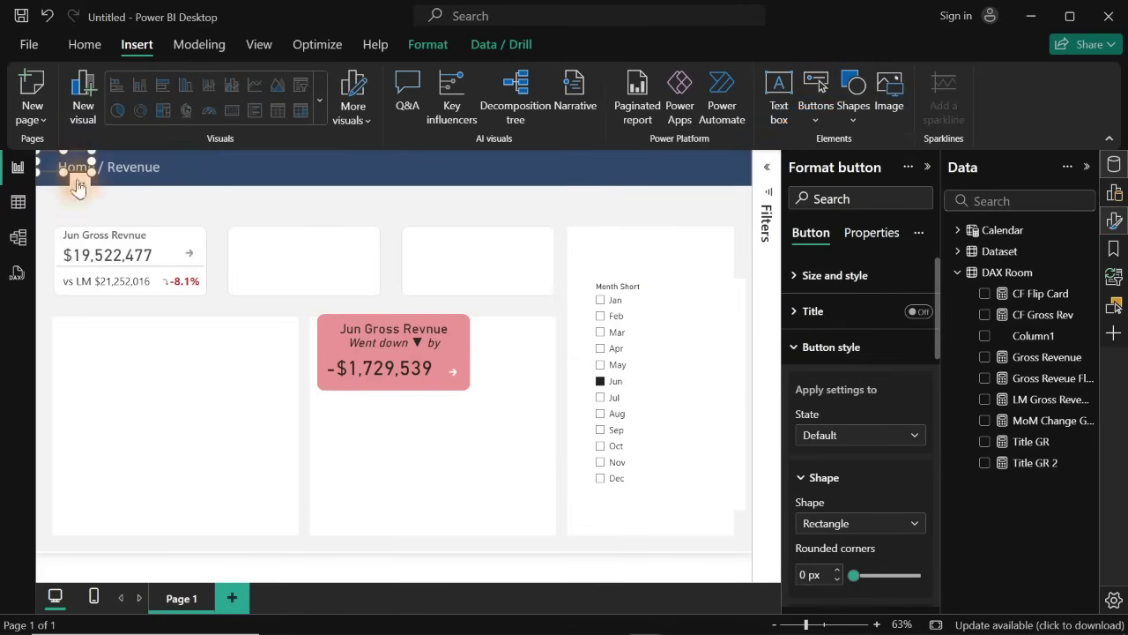
left_click_drag(70, 177, 470, 342)
left_click_drag(393, 336, 389, 394)
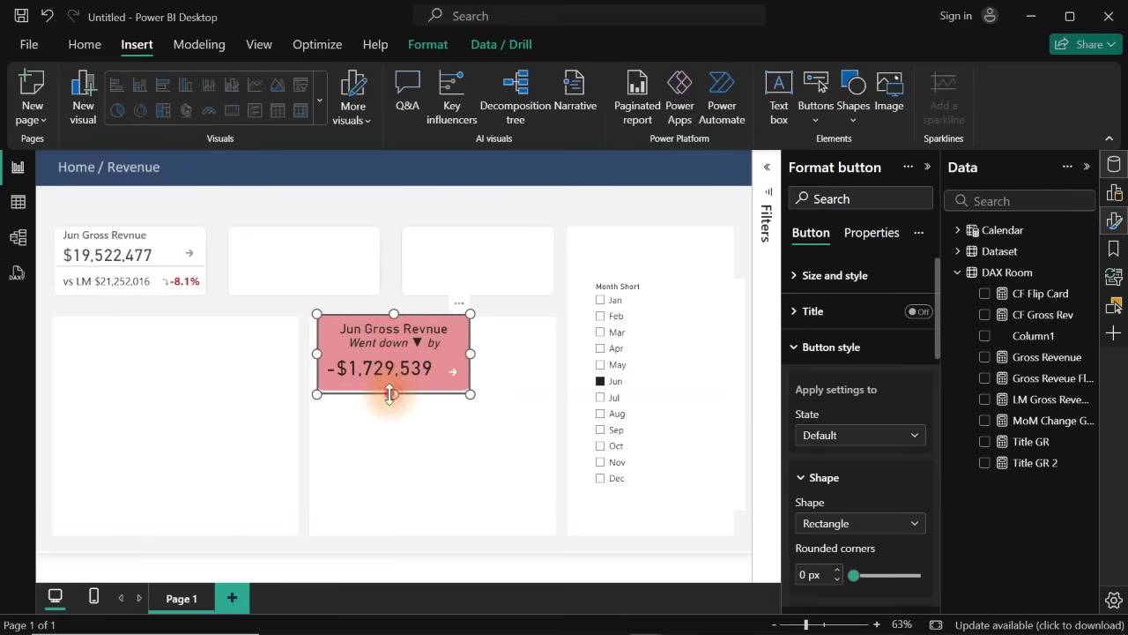
- Turn off the border of the blank button covering the flip card
left_click(504, 201)
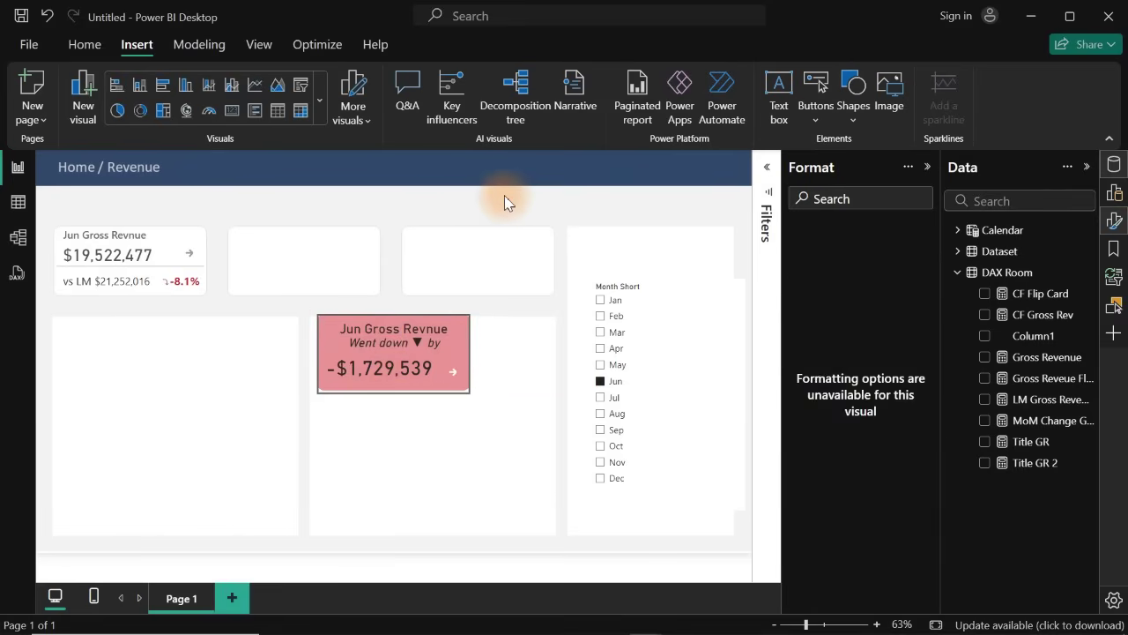
left_click(402, 353)
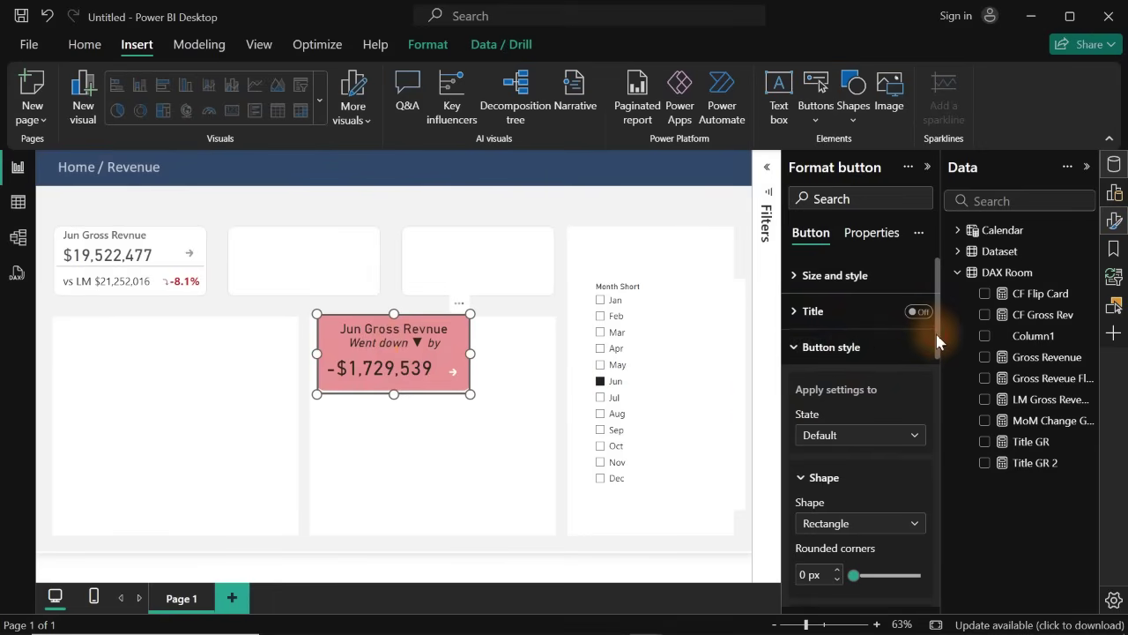
left_click_drag(937, 342, 923, 564)
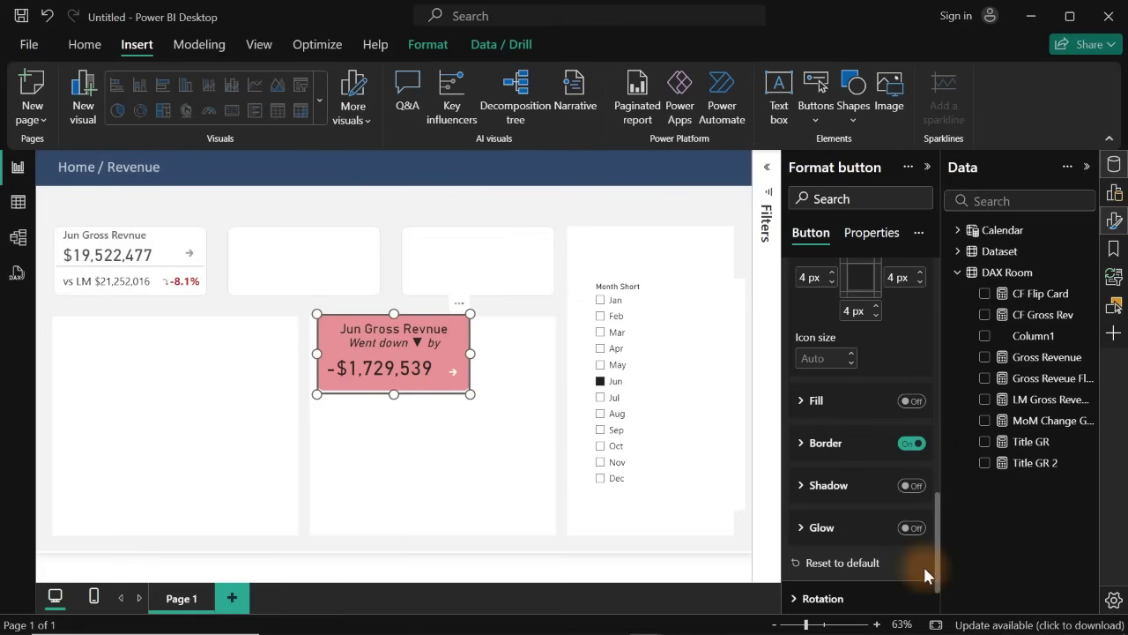
left_click(917, 446)
left_click(488, 202)
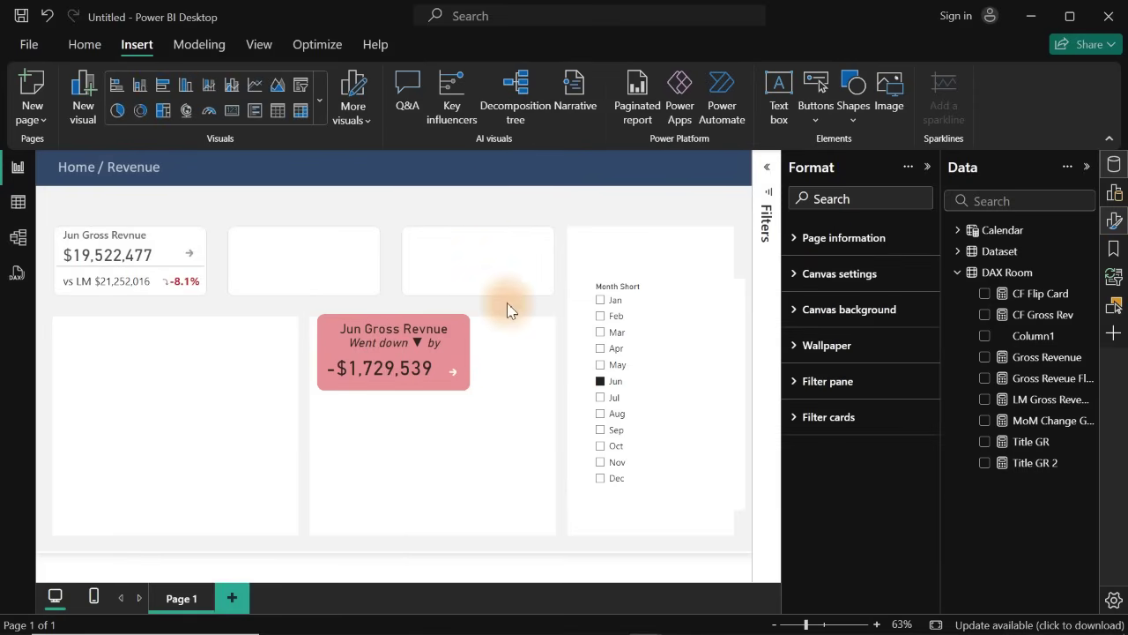
- Group all the flip card's visuals and buttons into a single group
left_click_drag(509, 302, 298, 410)
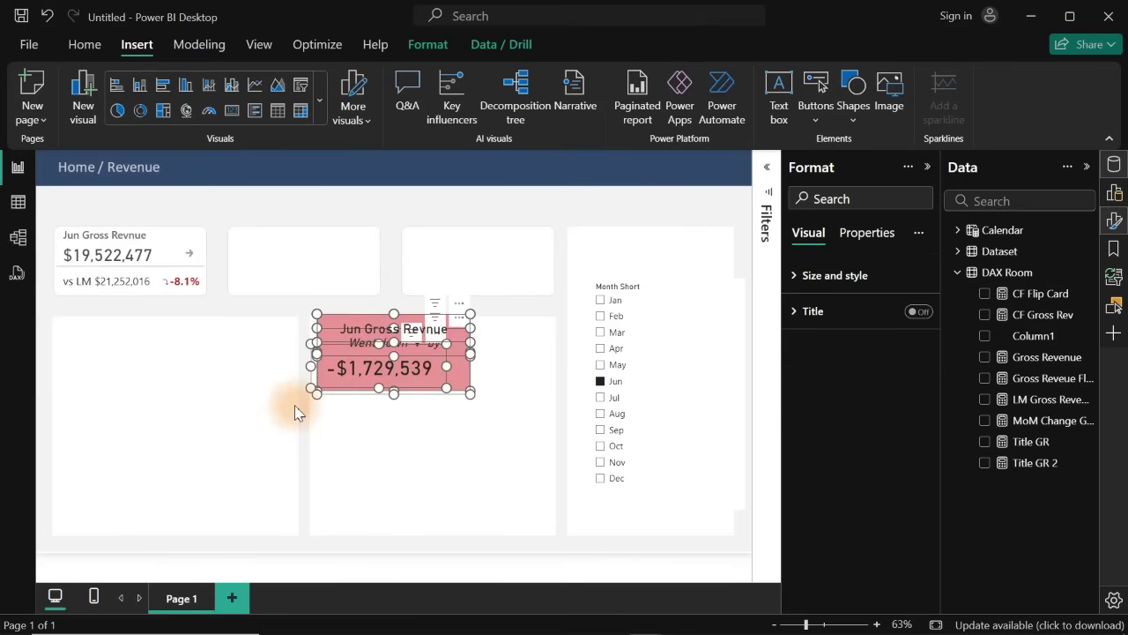
right_click(378, 367)
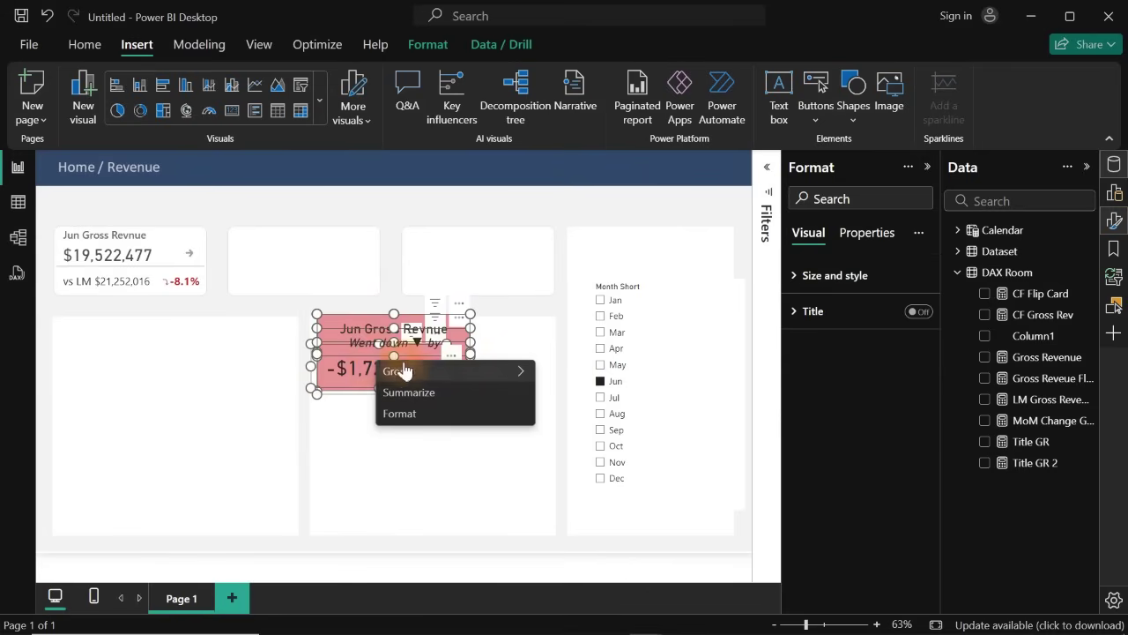
mouse_move(516, 372)
left_click(558, 372)
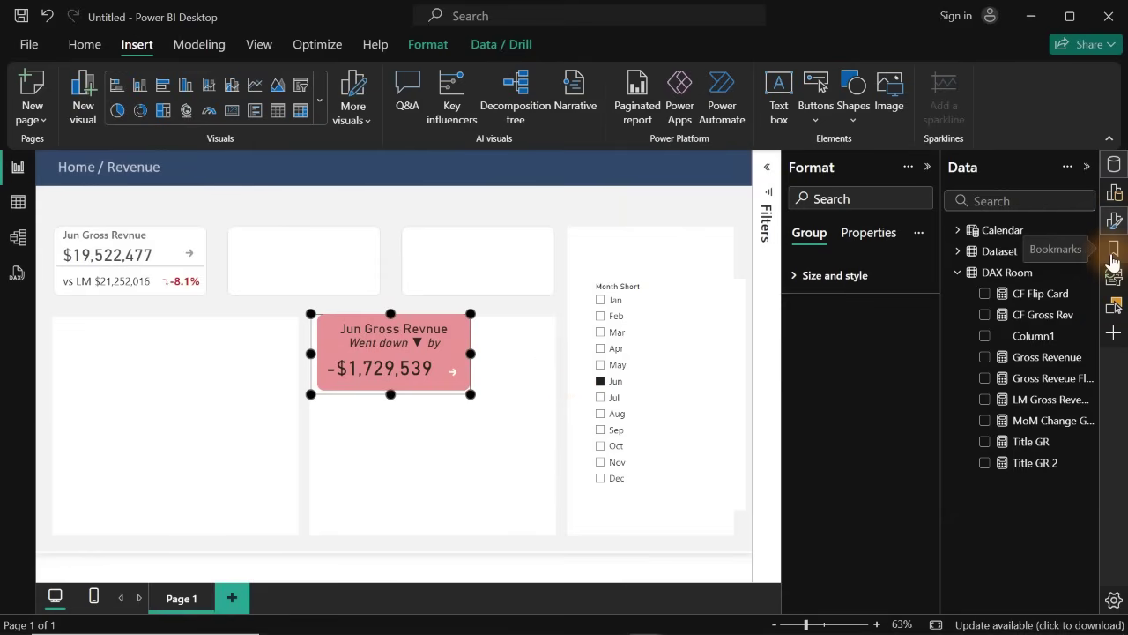
- Show only the layer order list beside the canvas and rename the flip card group as Gross Rev Card
left_click(1114, 307)
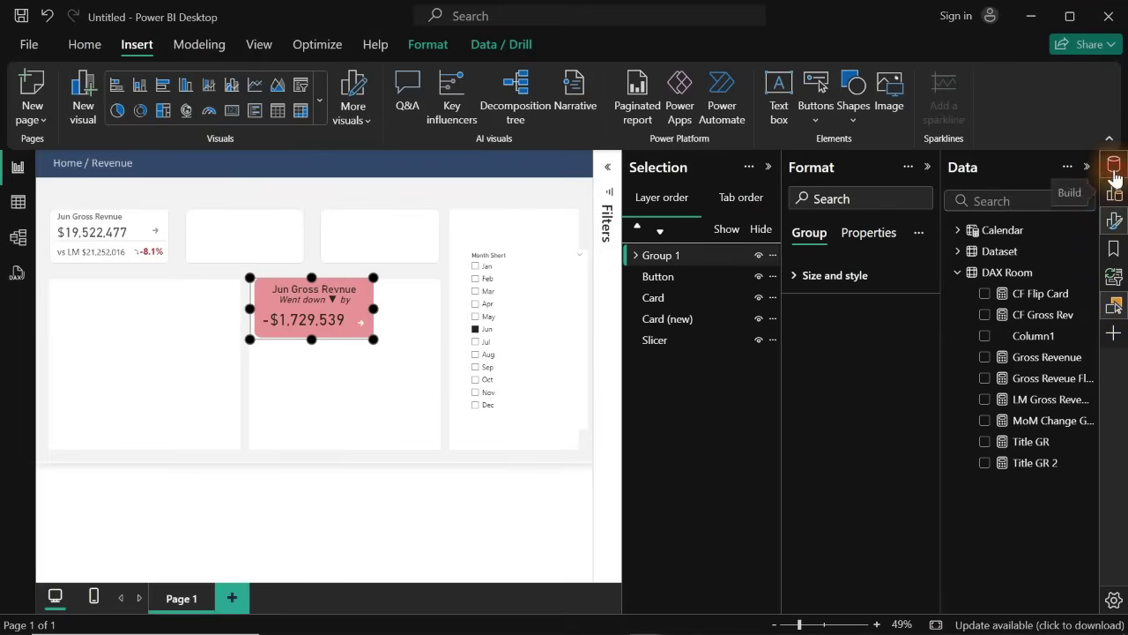
left_click(1114, 166)
left_click(1113, 220)
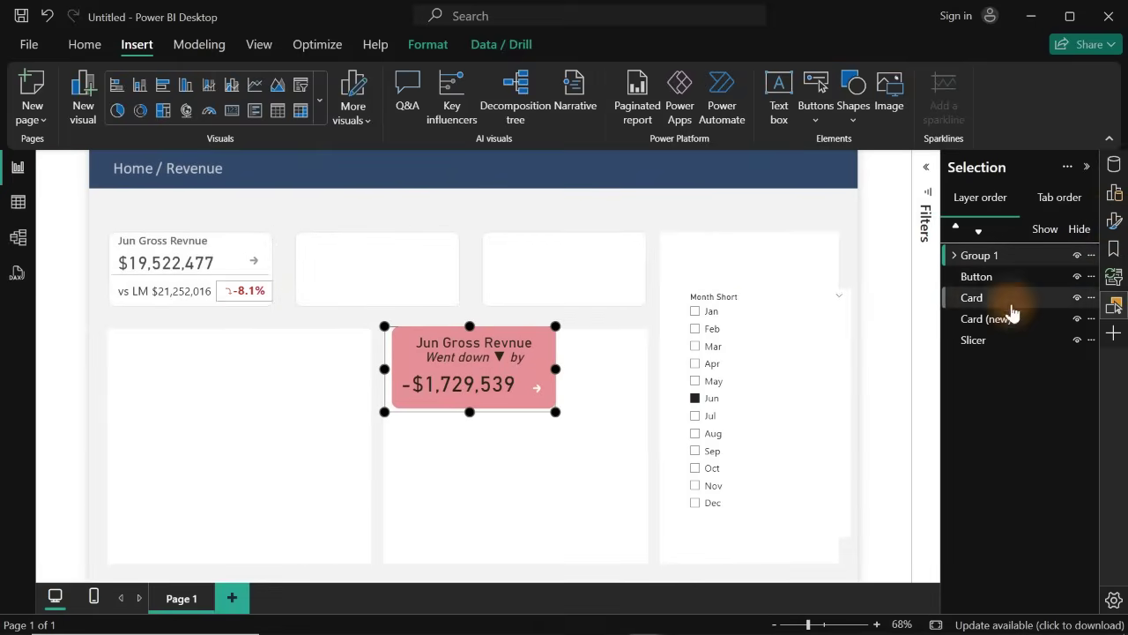
left_click(979, 254)
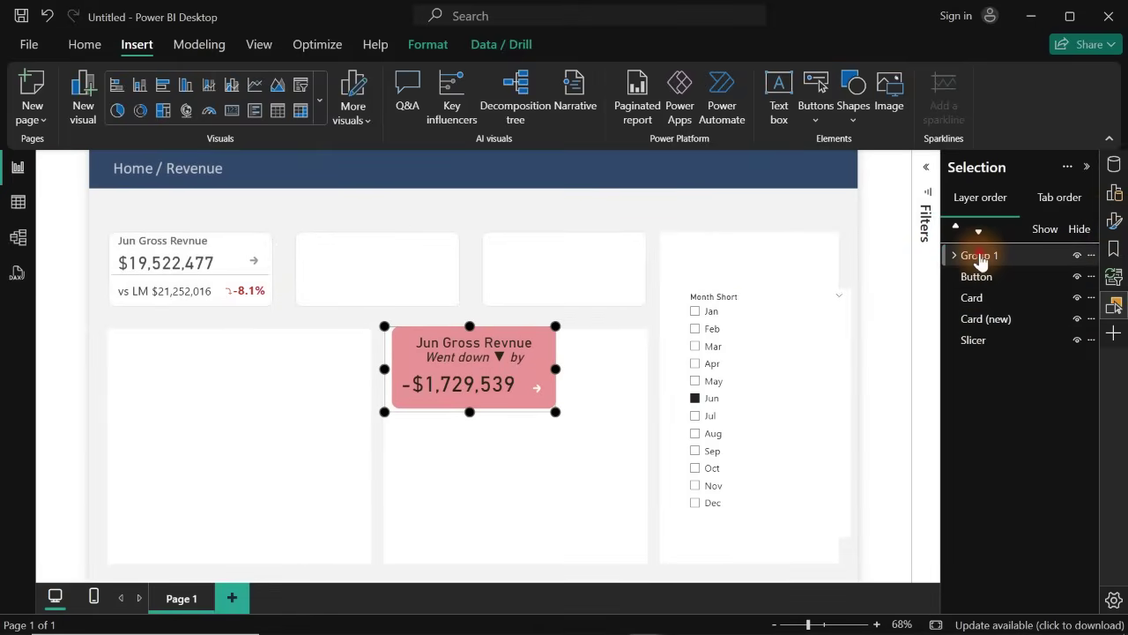
double_click(985, 255)
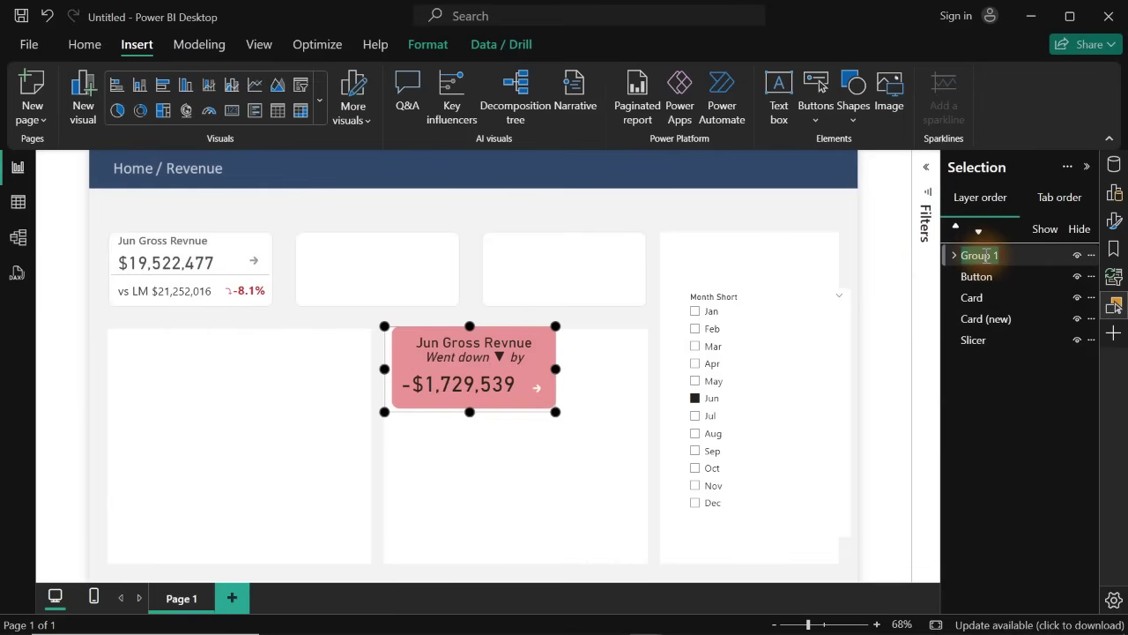
type("G")
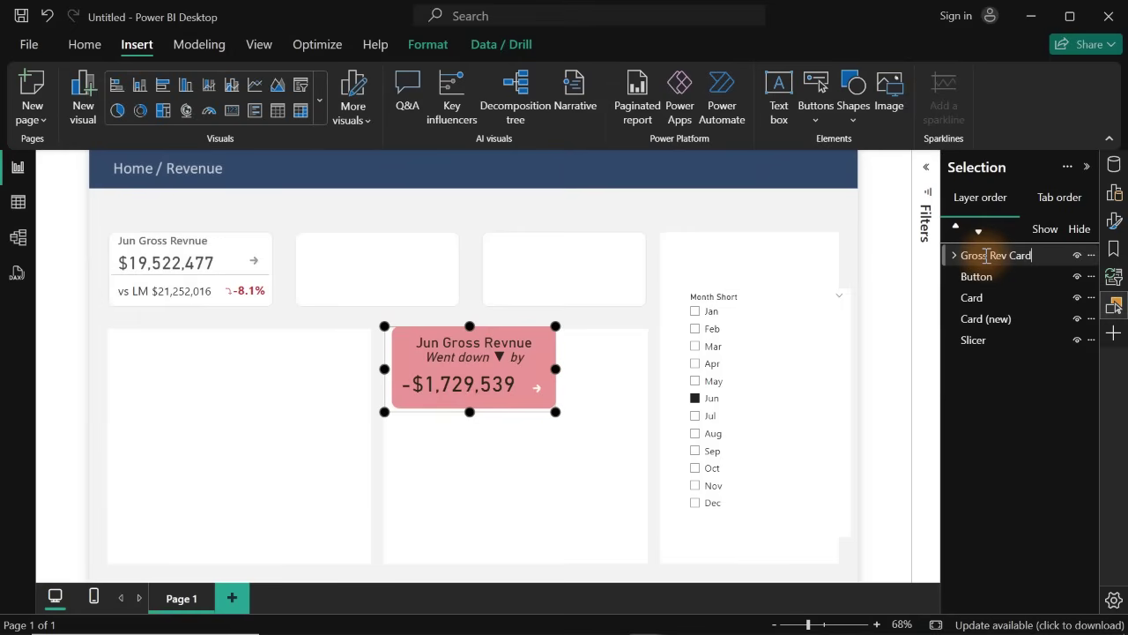
key("Return")
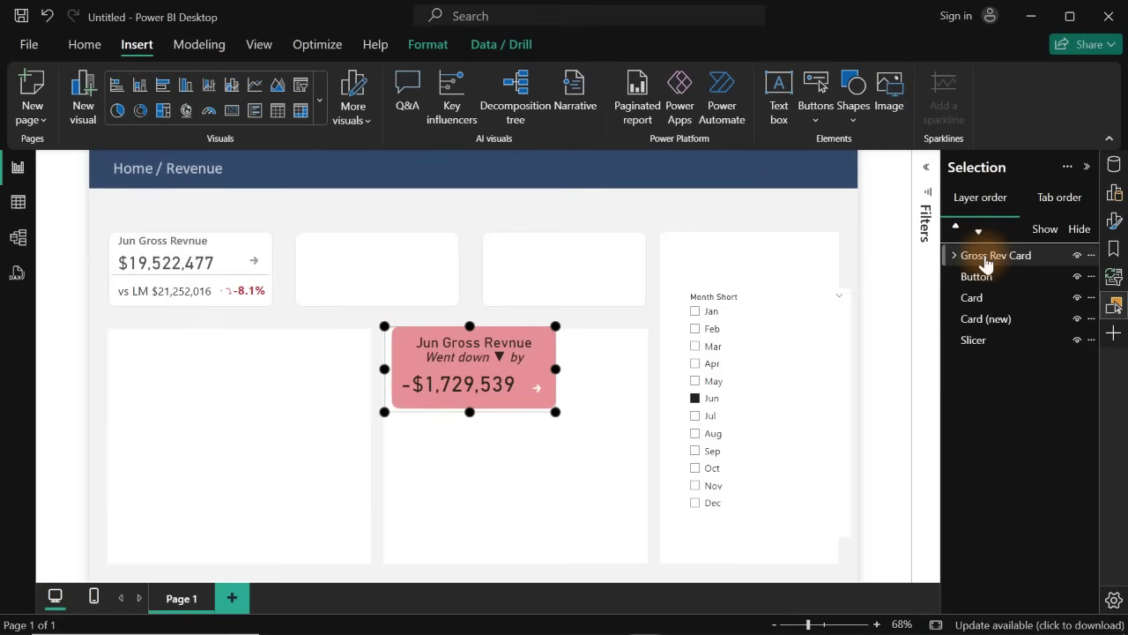
- Insert another blank button on the report page
left_click(333, 214)
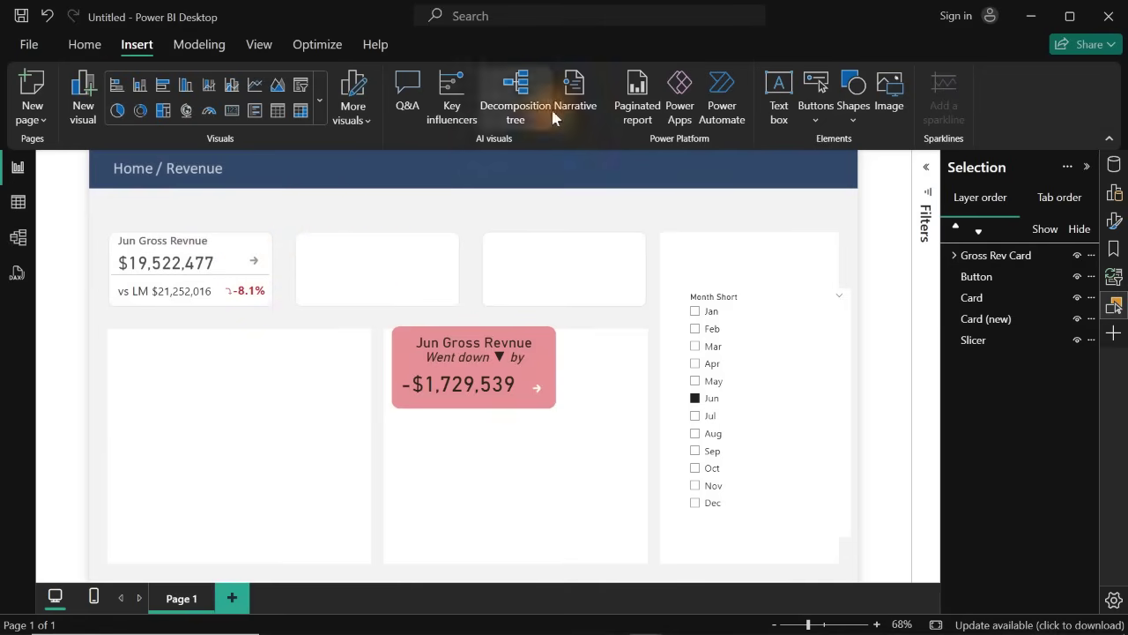
left_click(819, 125)
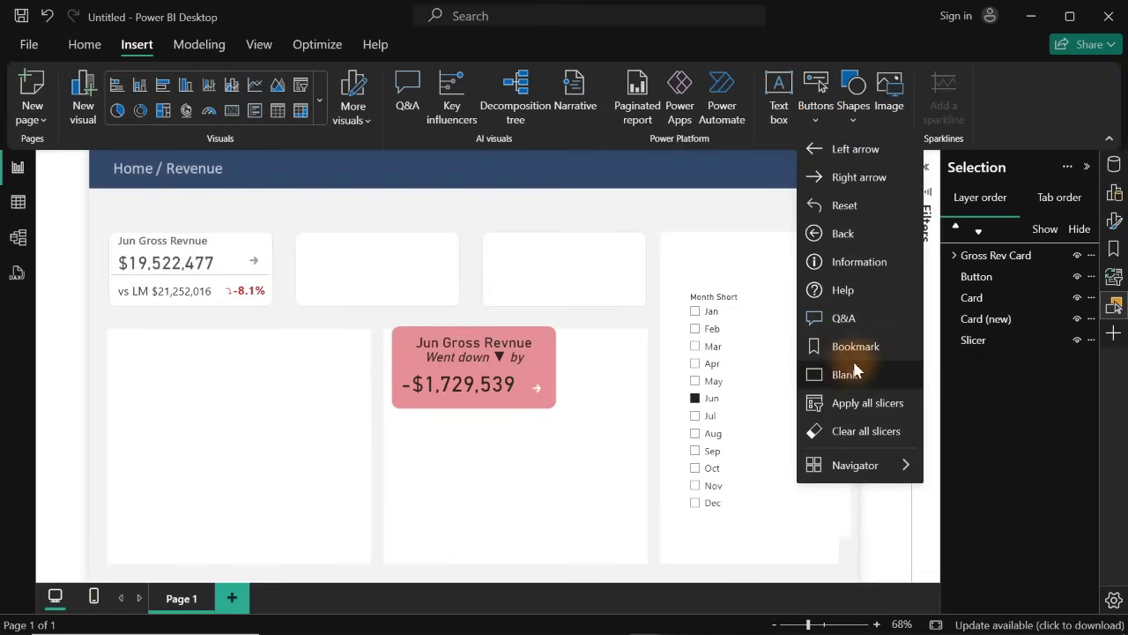
left_click(803, 373)
- Bring the Gross Revenue card's arrow button to the front of the layer order
left_click(253, 262)
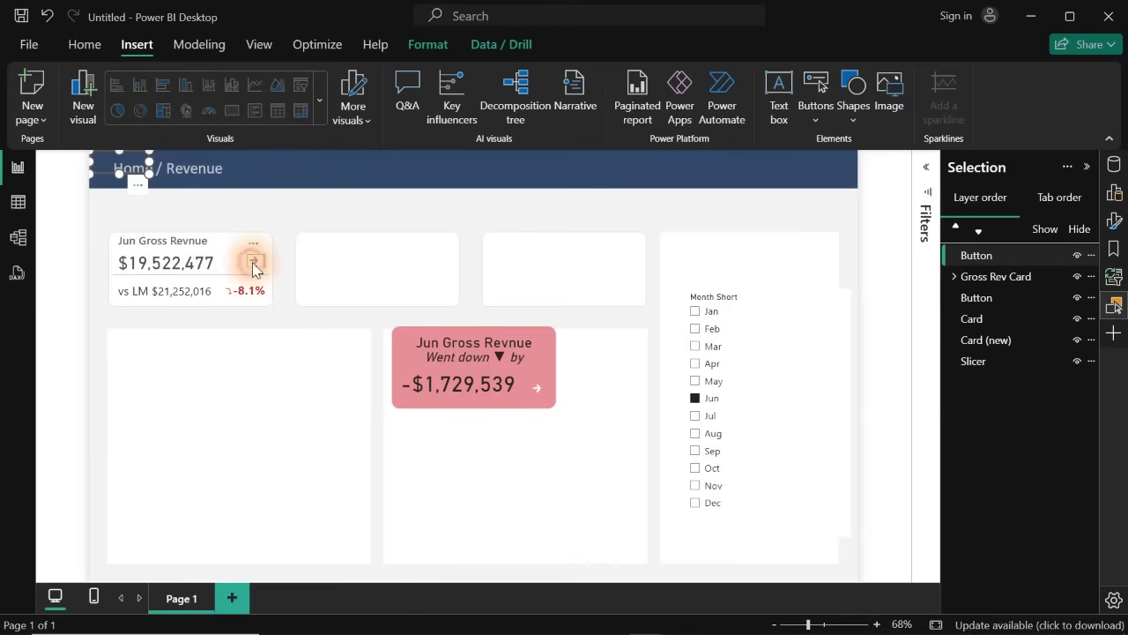
left_click(434, 51)
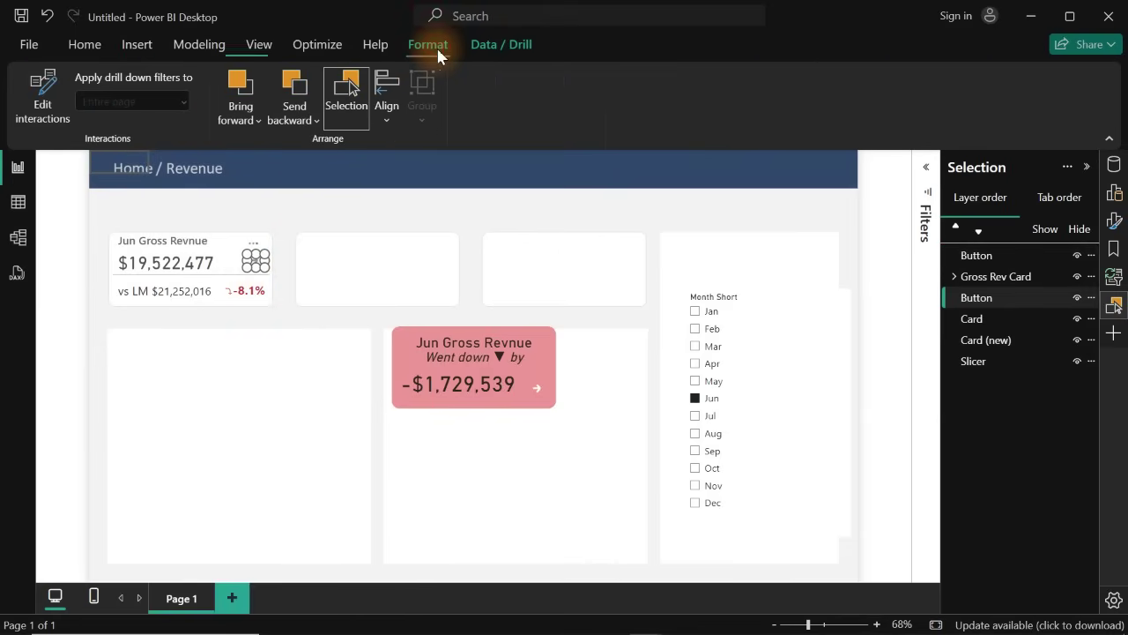
left_click(260, 120)
left_click(269, 173)
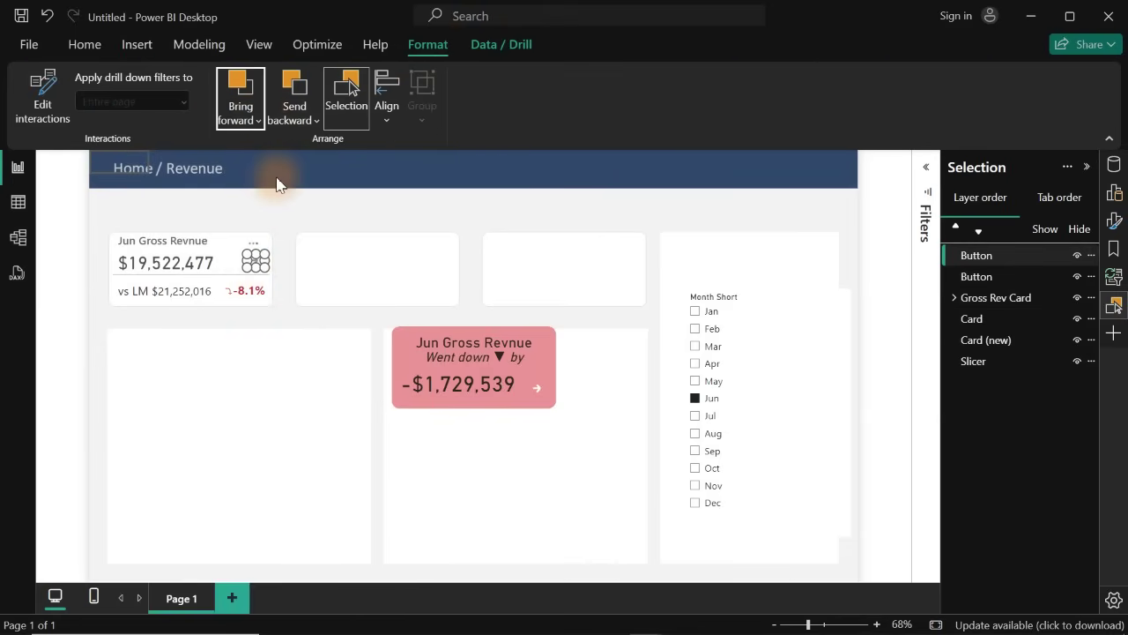
- Move the new blank button onto the Gross Revenue card and resize it to span the main value and arrow row
left_click(156, 167)
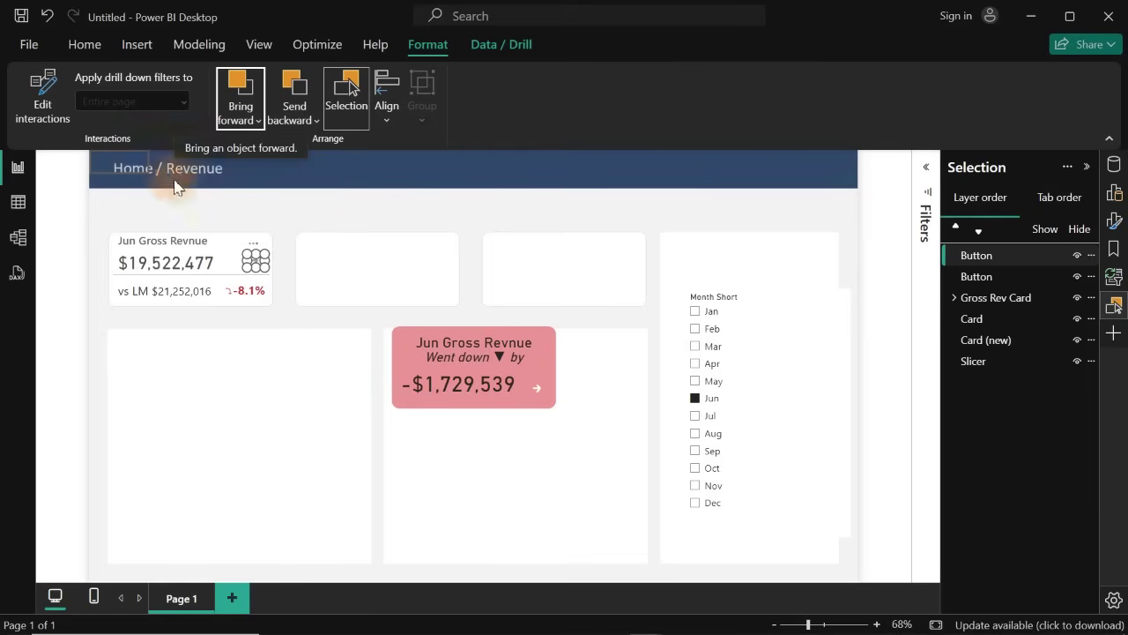
left_click(109, 167)
left_click_drag(109, 167, 272, 261)
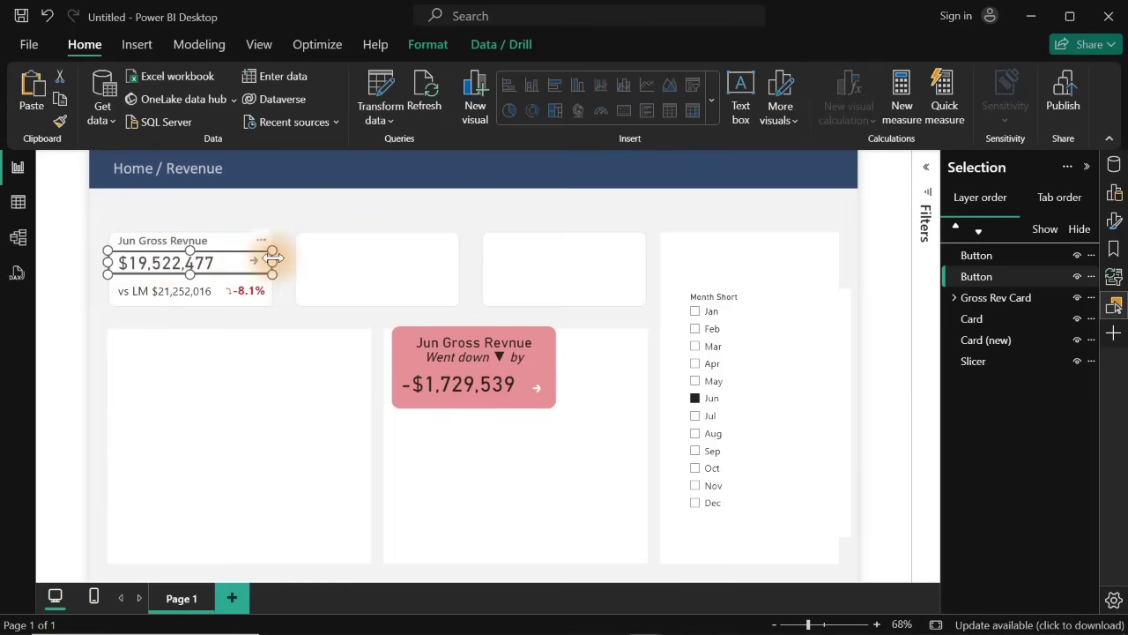
left_click(332, 219)
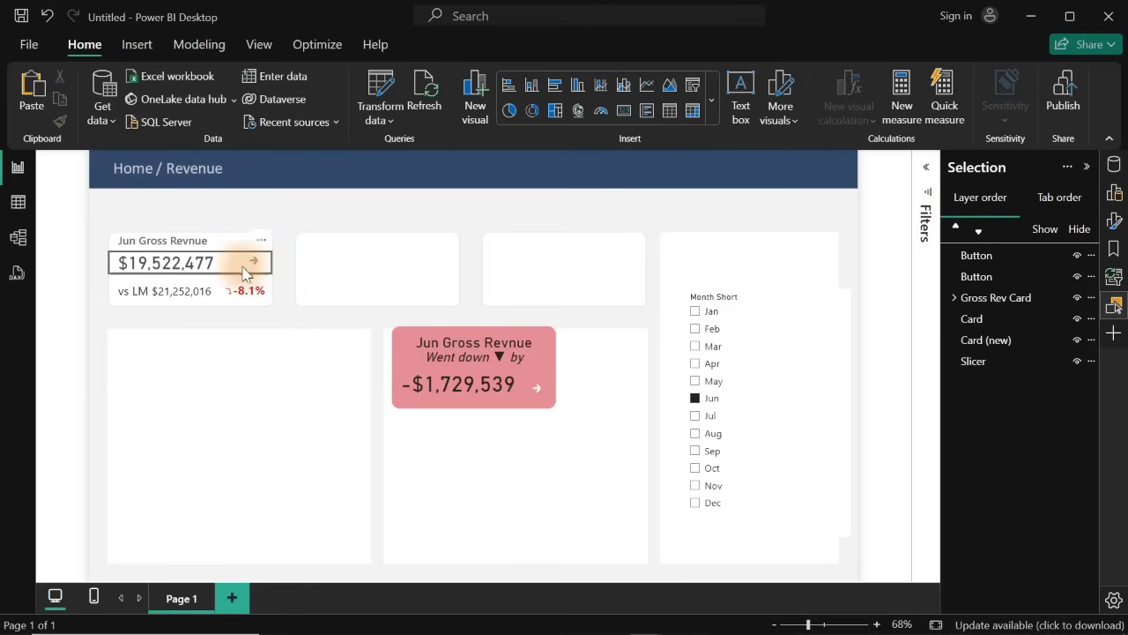
- Turn off the Default state border of the blank button over the Gross Revenue card's value
left_click(243, 270)
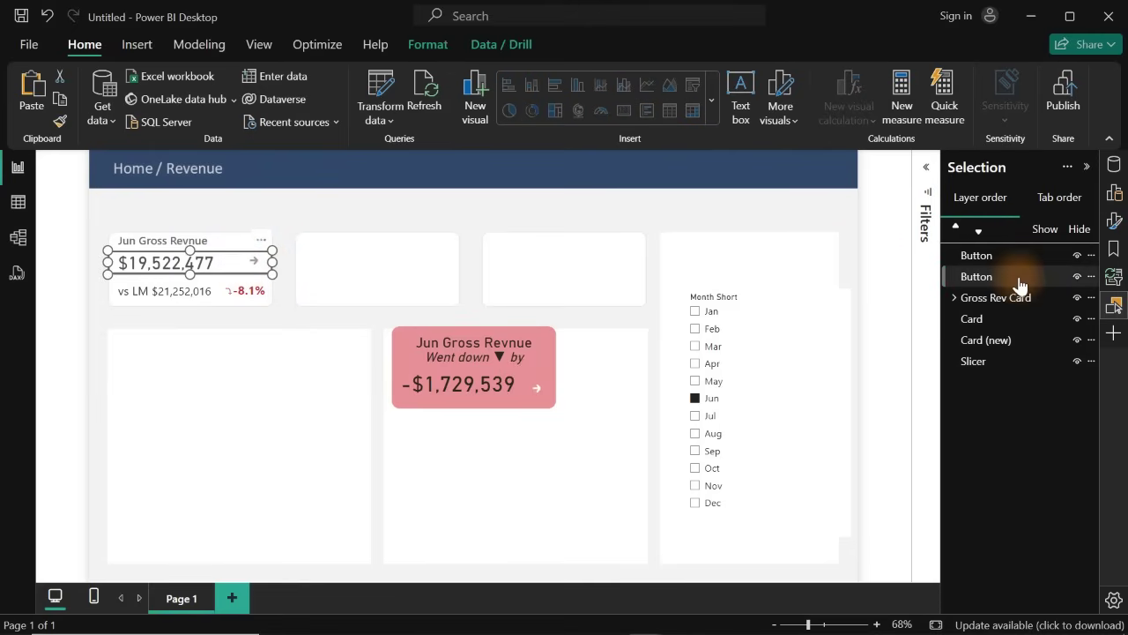
left_click(1115, 221)
left_click(1114, 306)
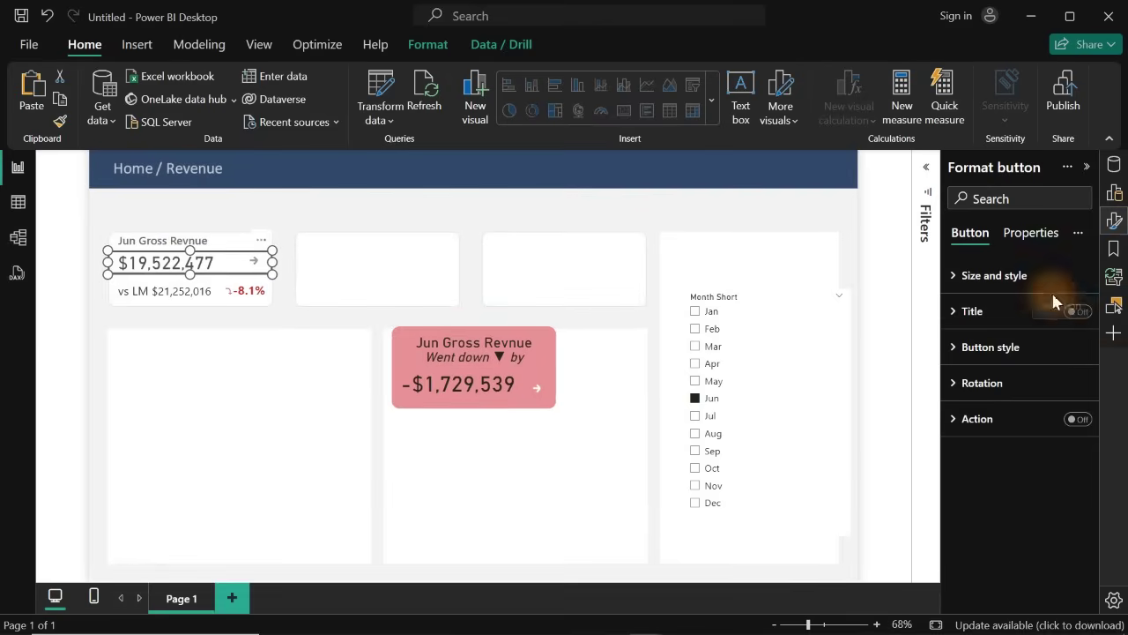
left_click(985, 352)
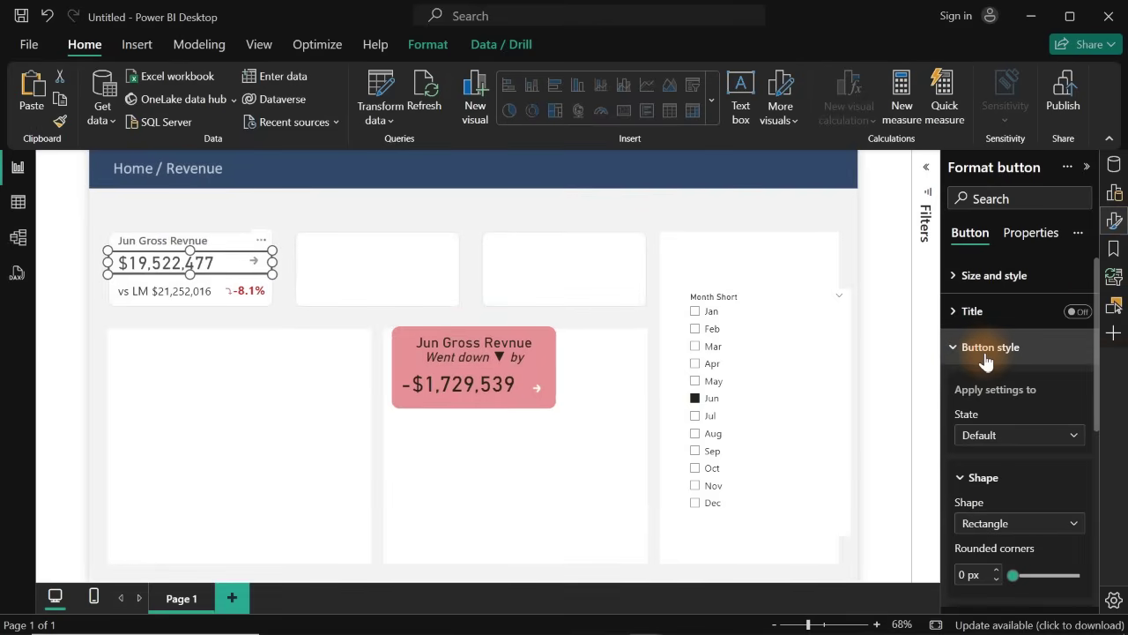
left_click_drag(1100, 309, 1118, 537)
left_click(1071, 397)
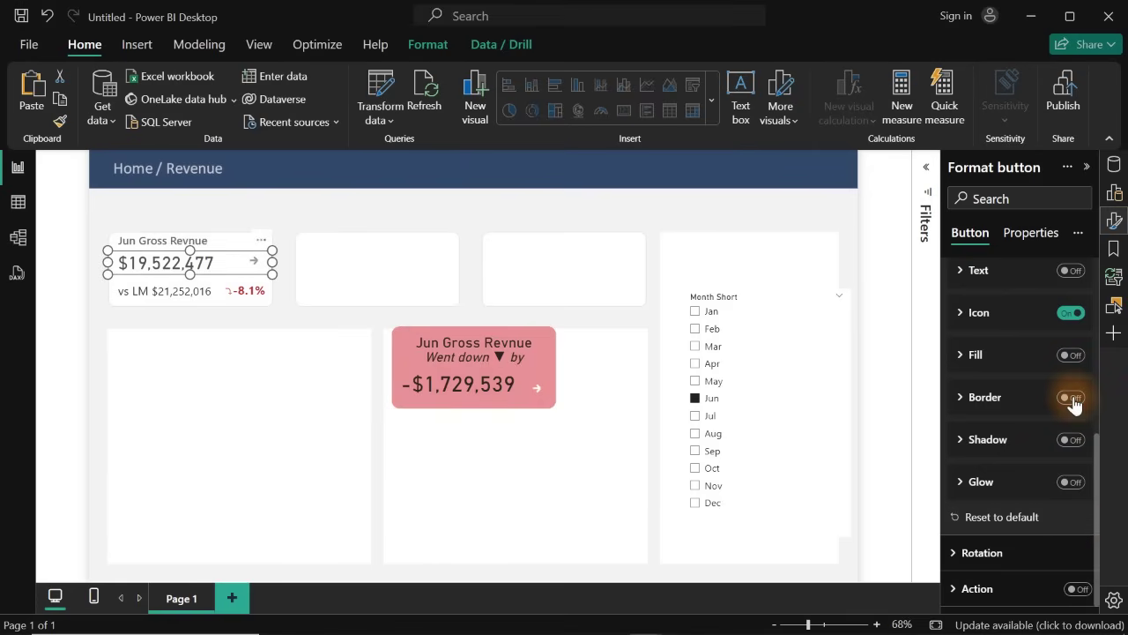
left_click(429, 217)
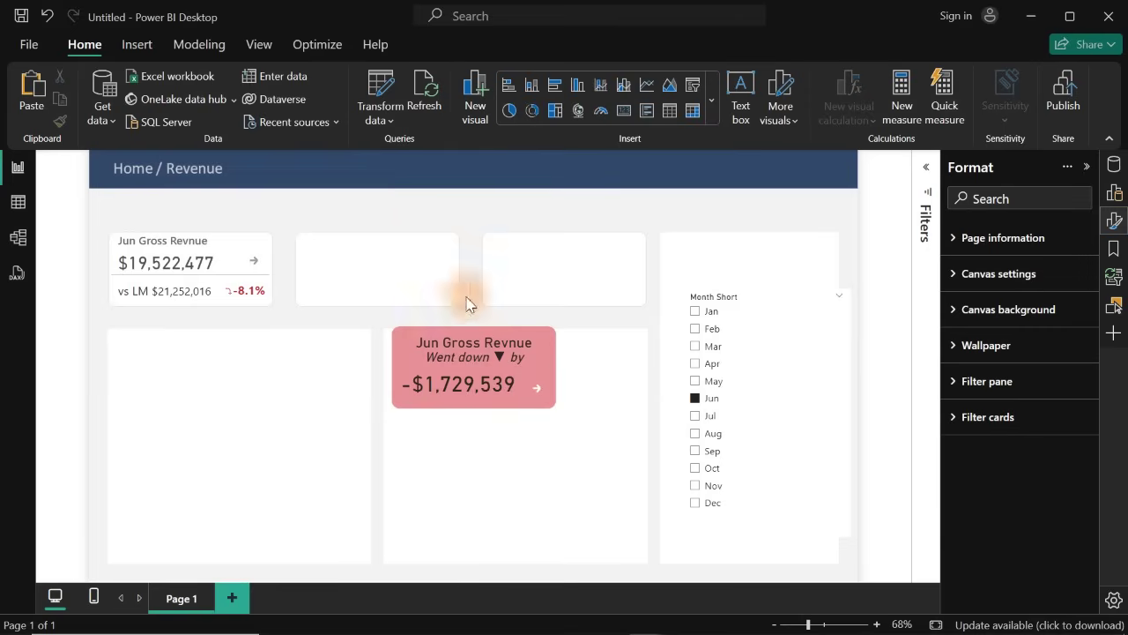
- Move the Gross Rev Card flip group over the original Gross Revenue card
left_click(529, 342)
left_click_drag(528, 342, 256, 248)
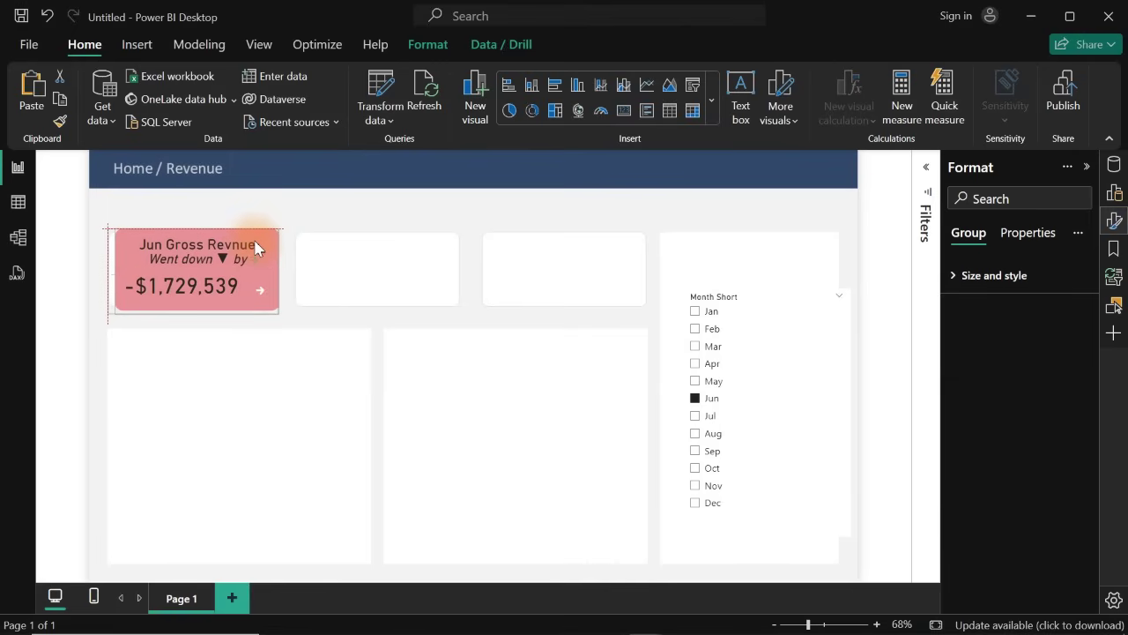
left_click_drag(256, 248, 255, 248)
left_click(339, 229)
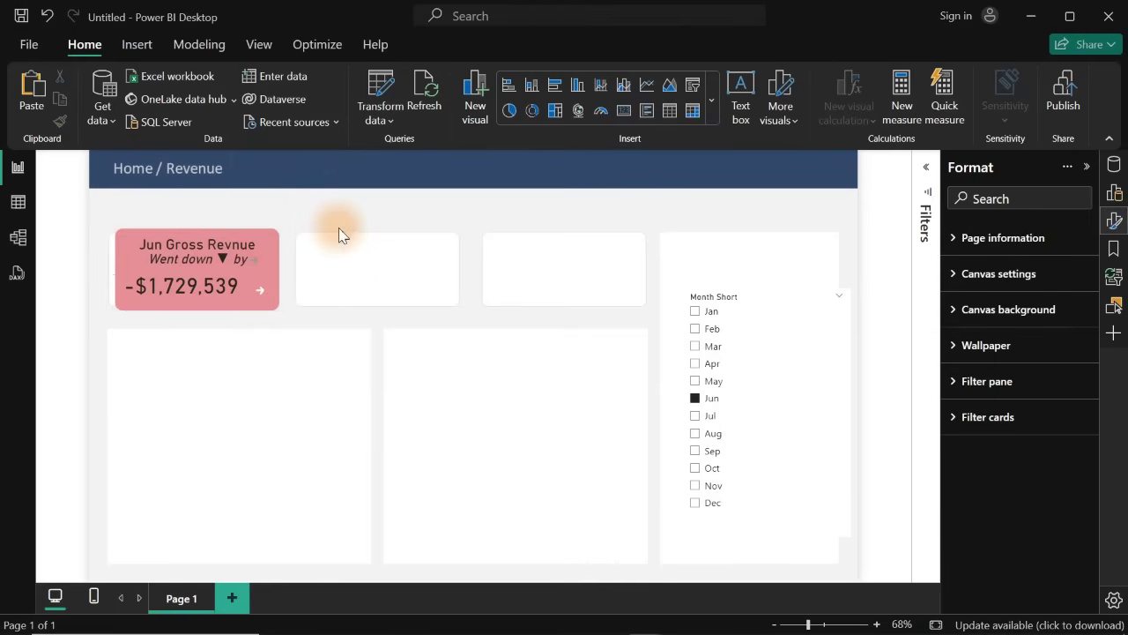
- Bring the flip card group to the front so it covers the original card's arrow button
left_click(201, 242)
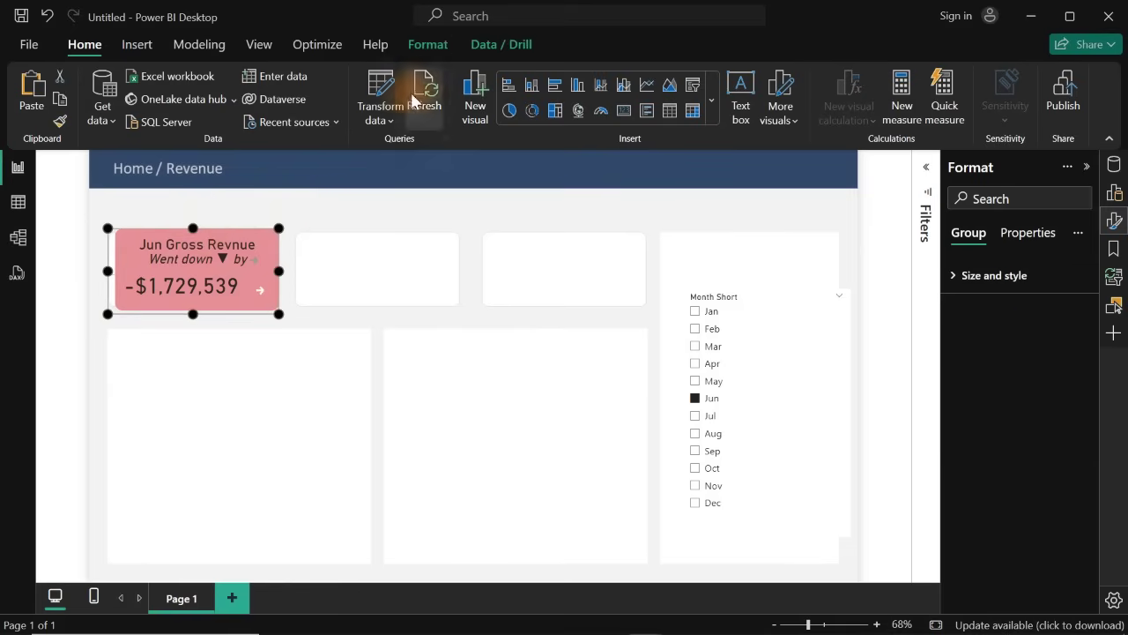
left_click(429, 45)
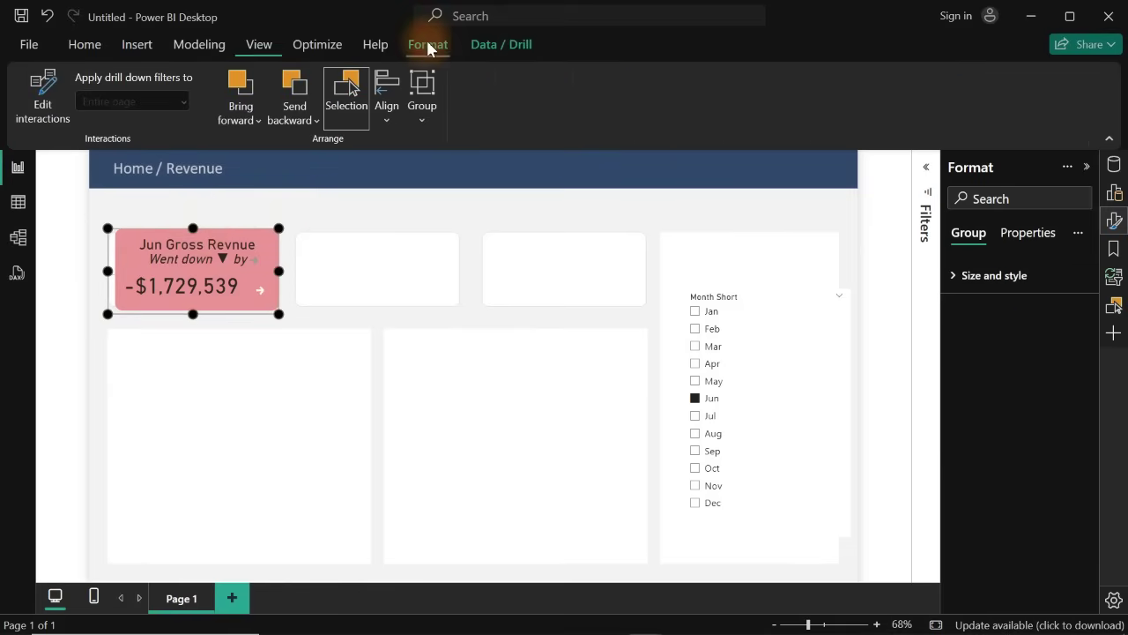
left_click(387, 118)
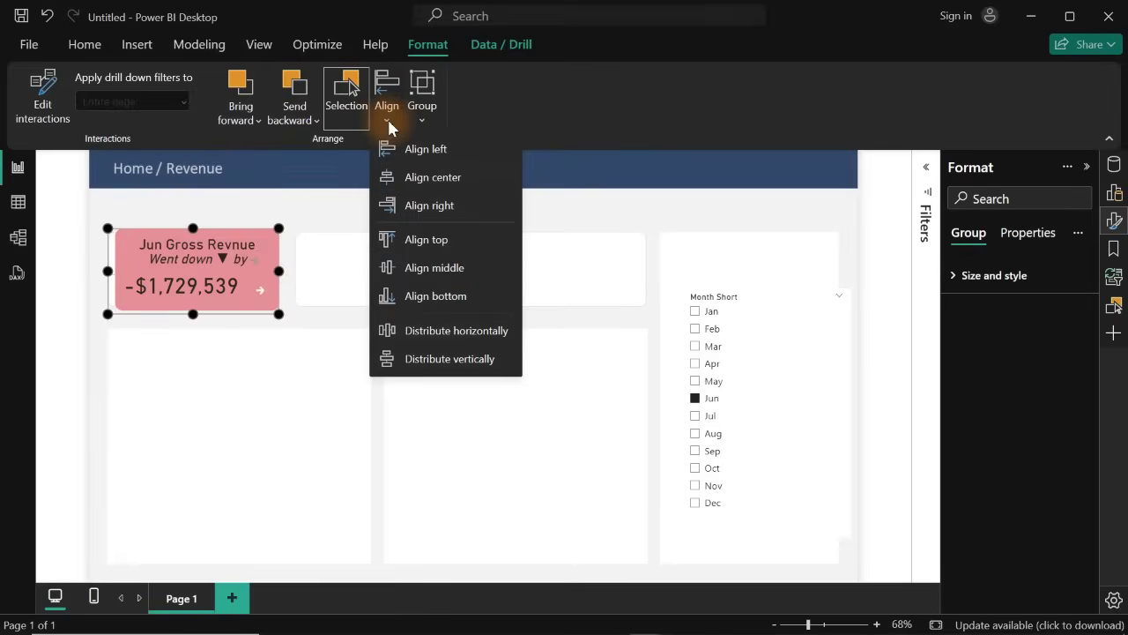
left_click(252, 121)
left_click(282, 177)
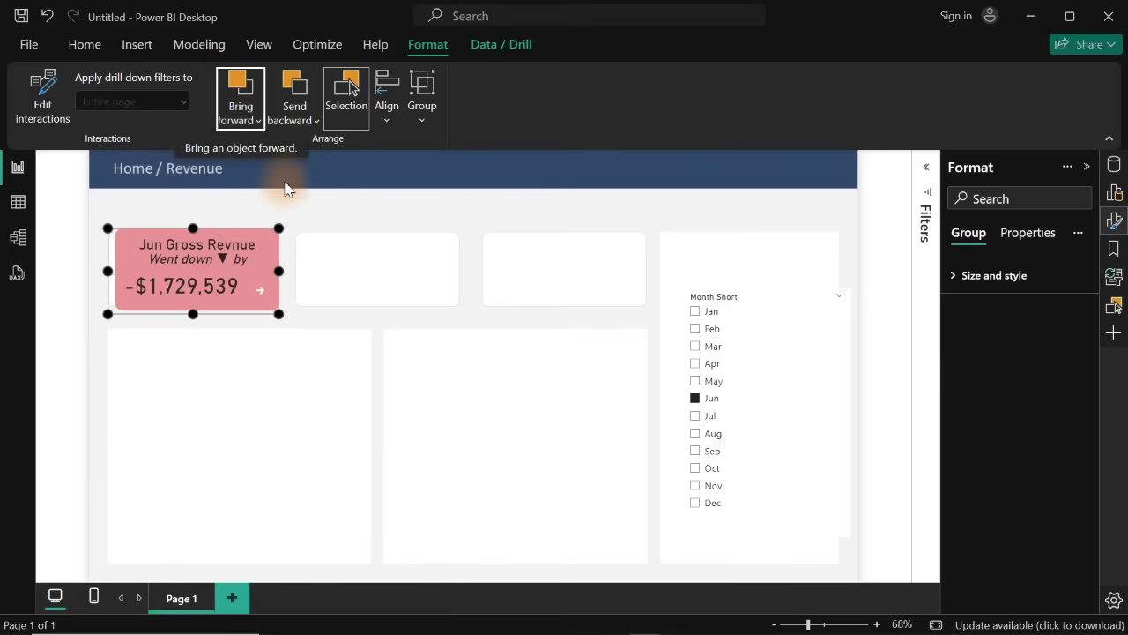
left_click(365, 224)
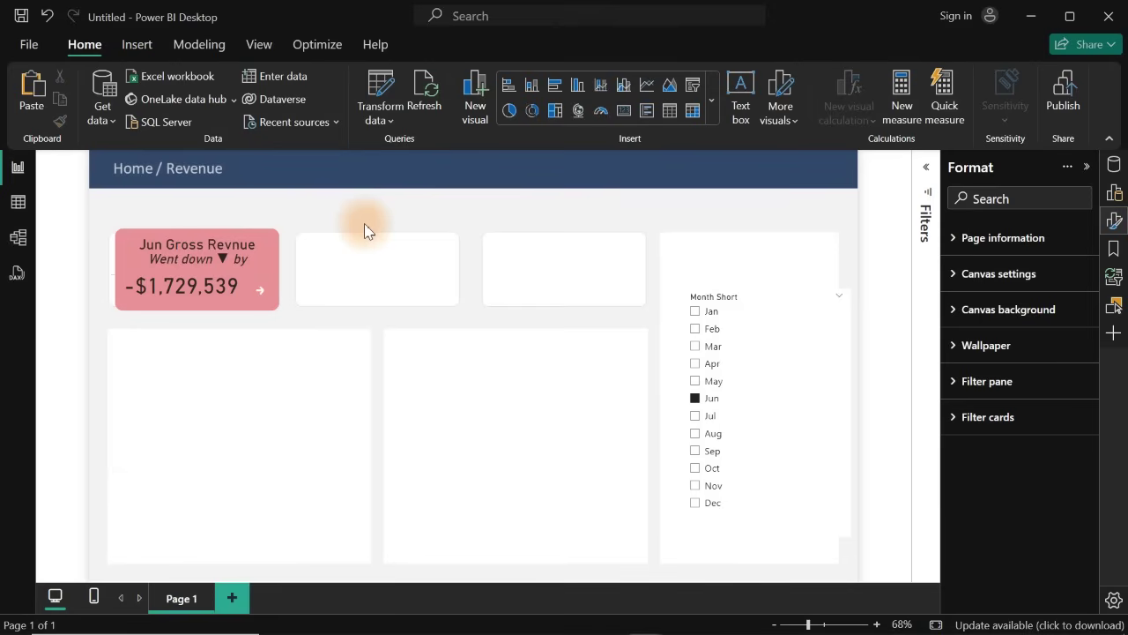
- Select the Gross Rev Card group and display the Selection and Bookmarks panes side by side
left_click(217, 261)
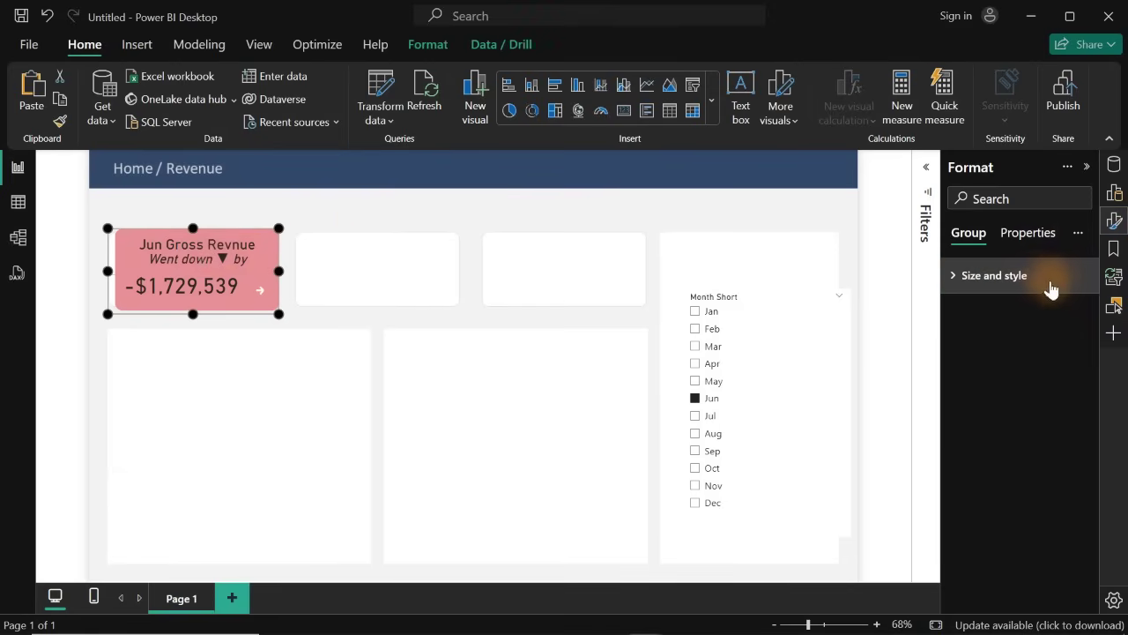
left_click(1114, 305)
left_click(1114, 220)
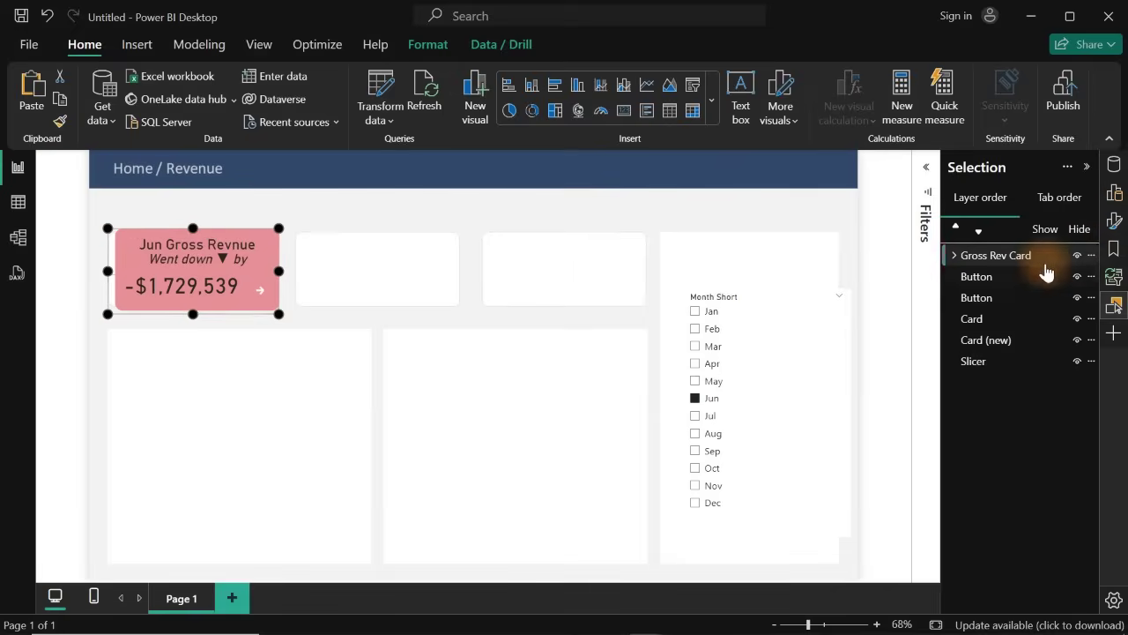
left_click(1114, 248)
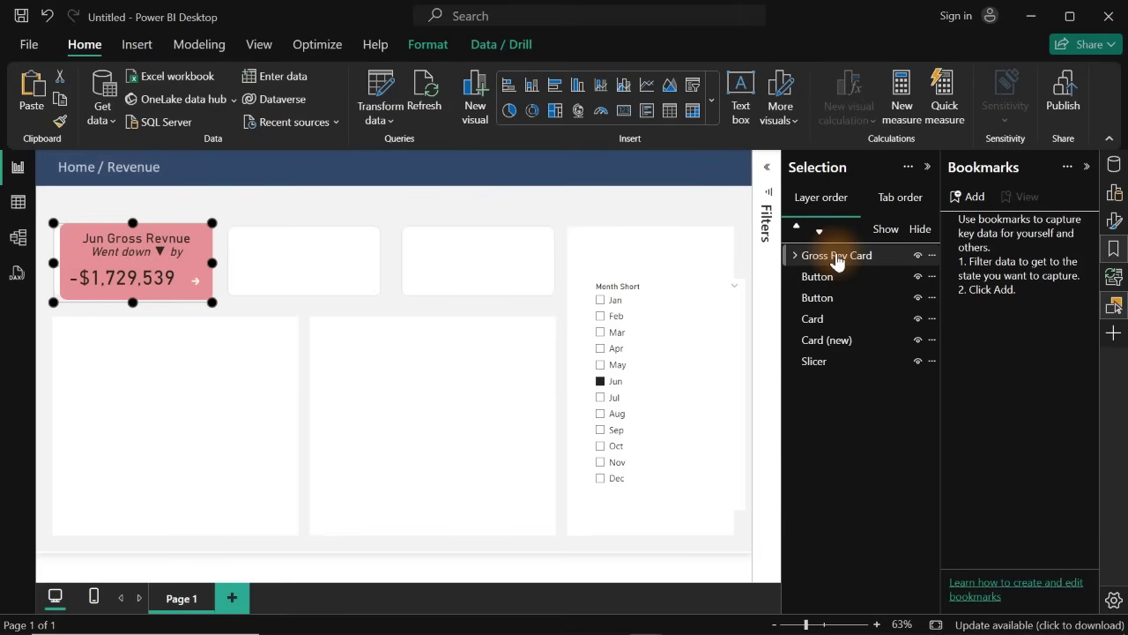
- Add a bookmark of the visible flip card and name it ShowGross Card
left_click(974, 199)
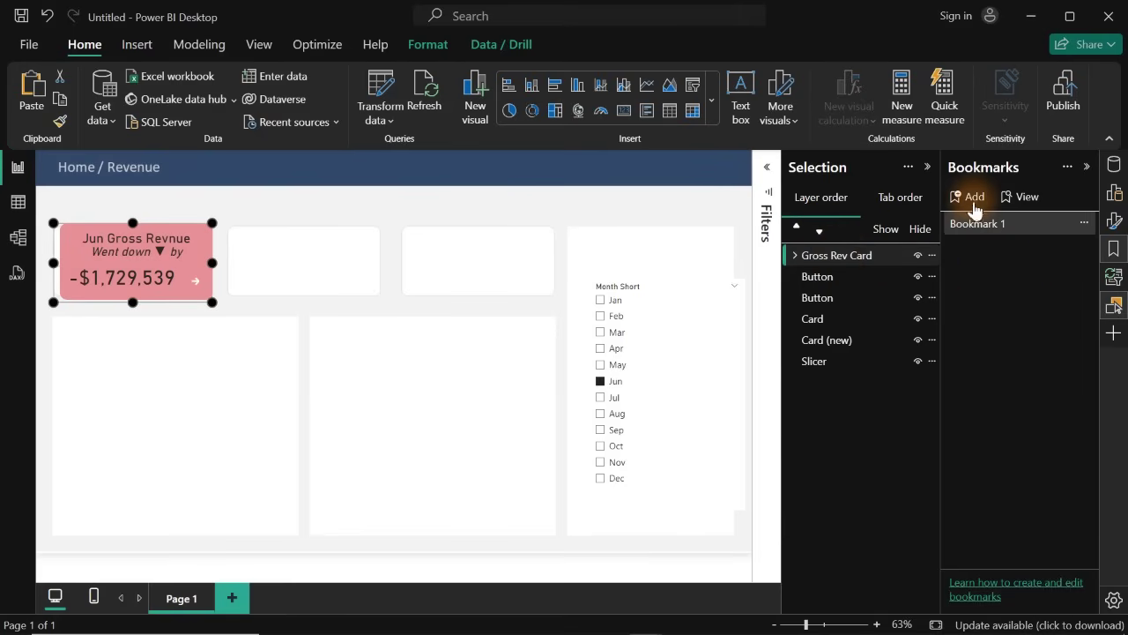
double_click(976, 226)
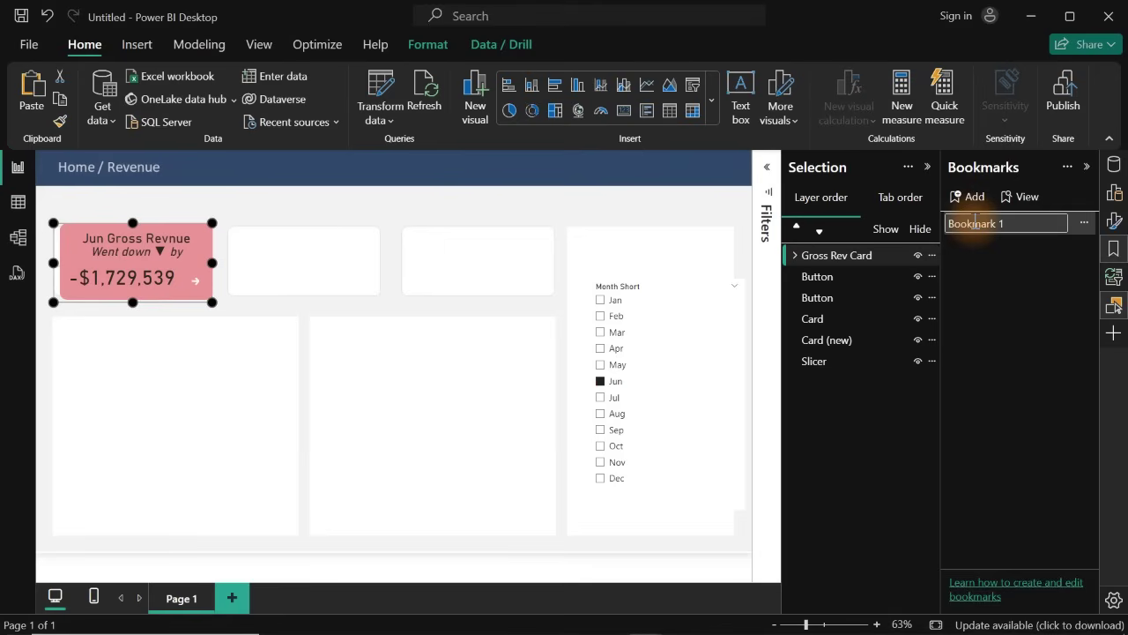
type("ShowGross Card")
key("Return")
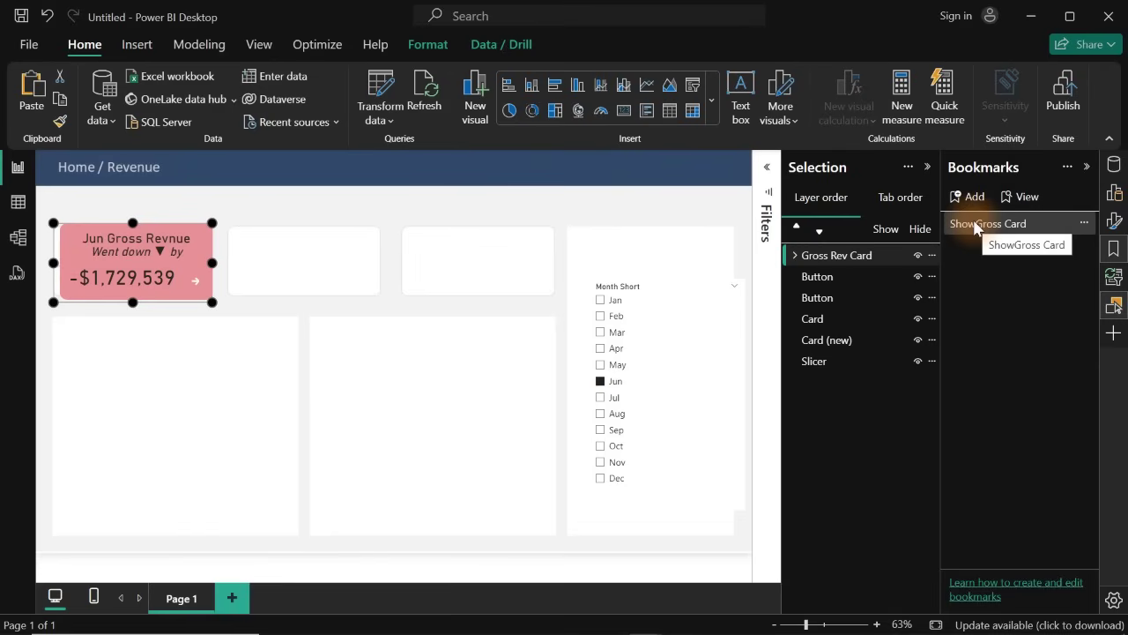
- Restrict the ShowGross Card bookmark to Selected visuals and update it
left_click(1084, 223)
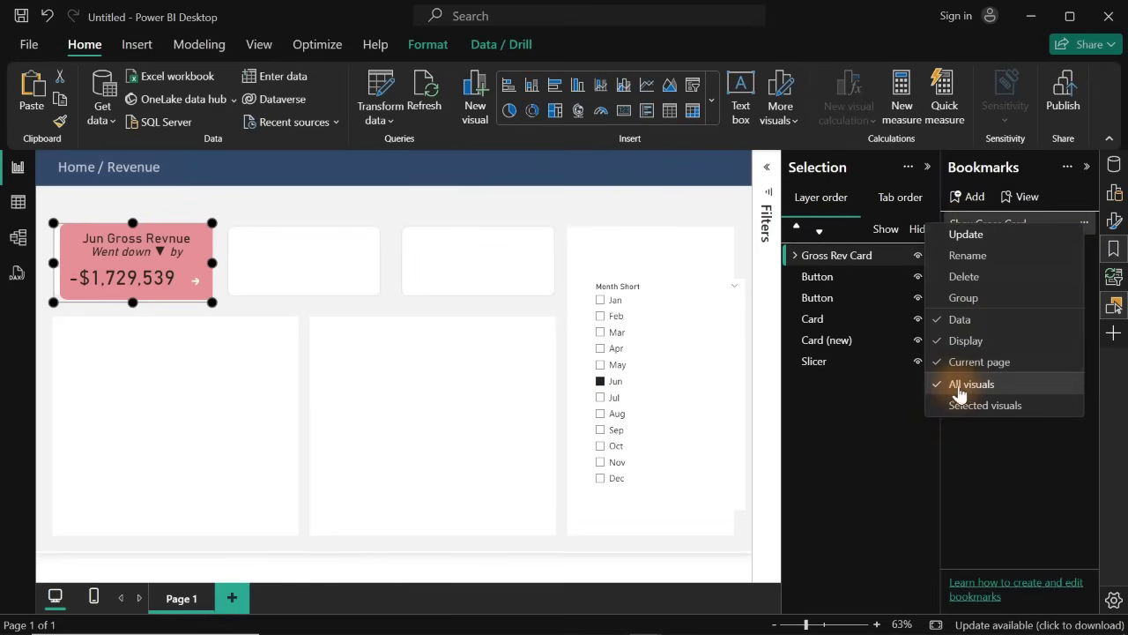
left_click(967, 391)
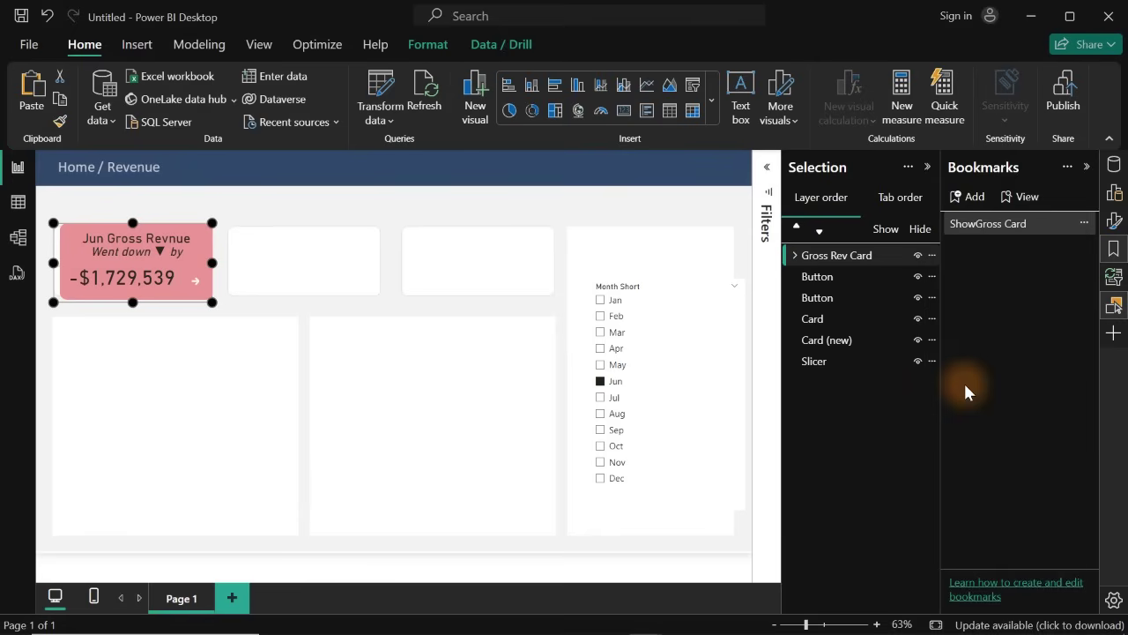
left_click(1085, 227)
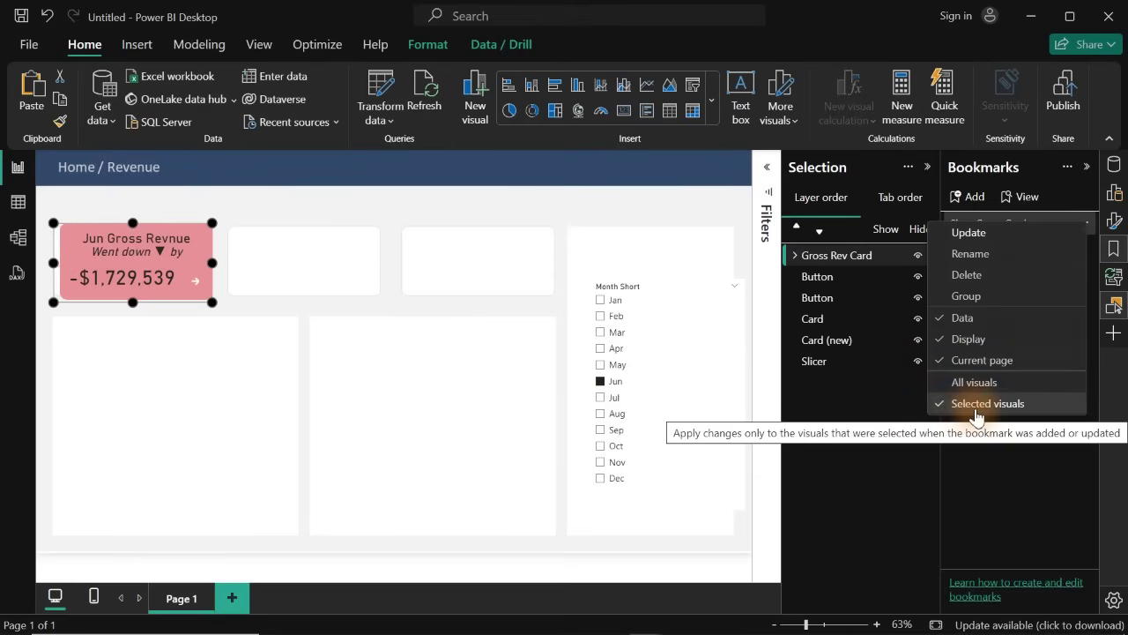
left_click(983, 232)
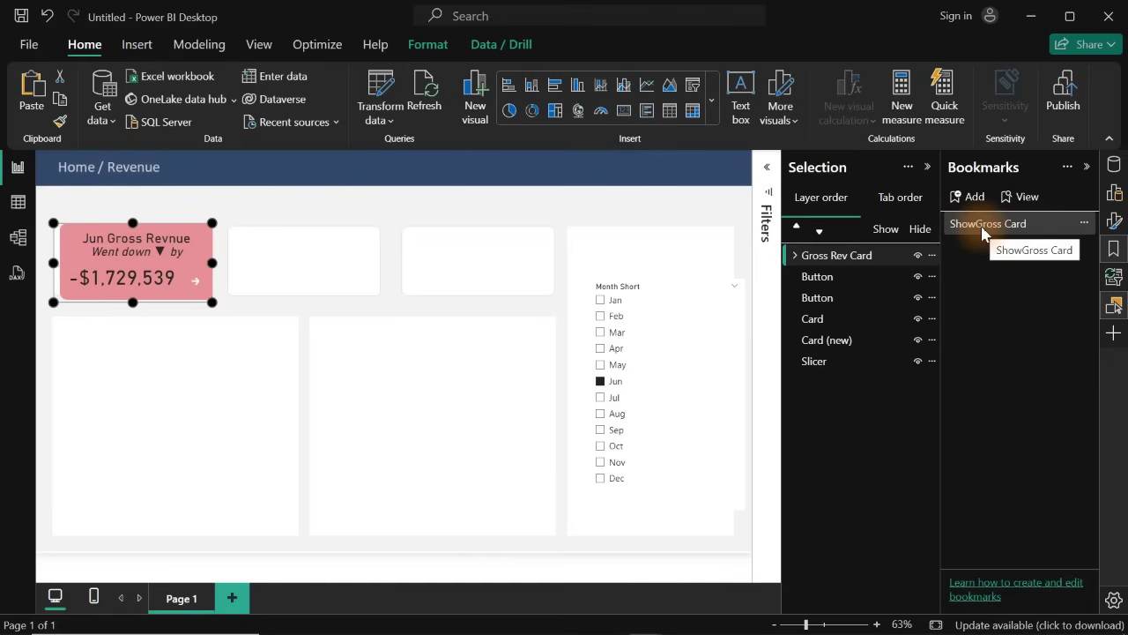
- Hide the Gross Rev Card group and add a bookmark named HideGross Card
left_click(917, 257)
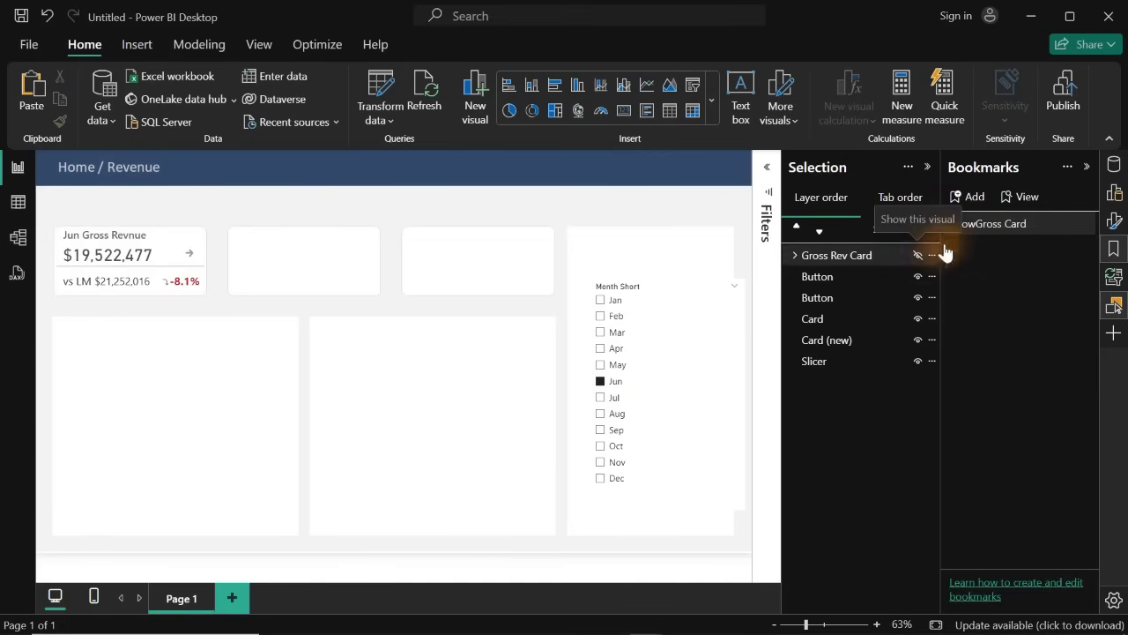
left_click(969, 202)
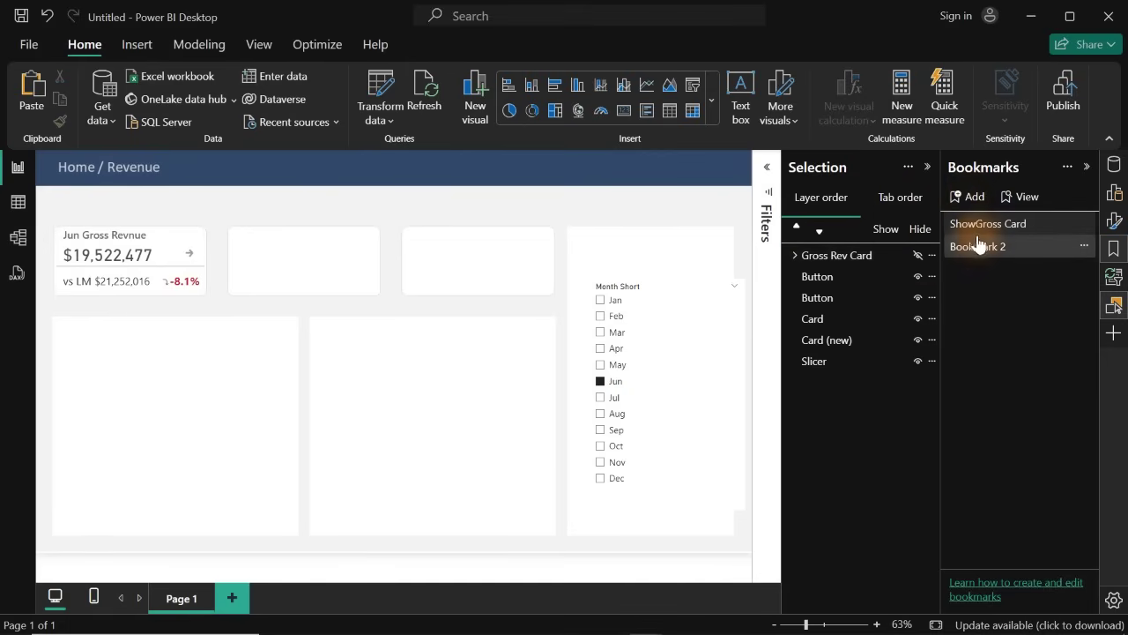
left_click(979, 249)
double_click(978, 248)
type("HideGross Card")
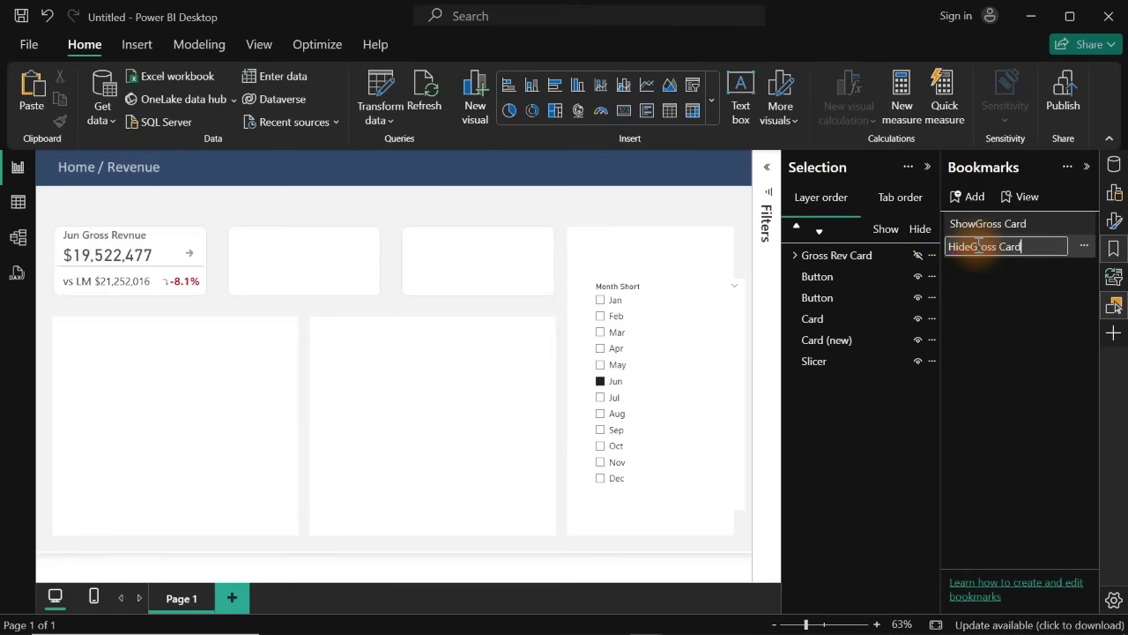
key("Return")
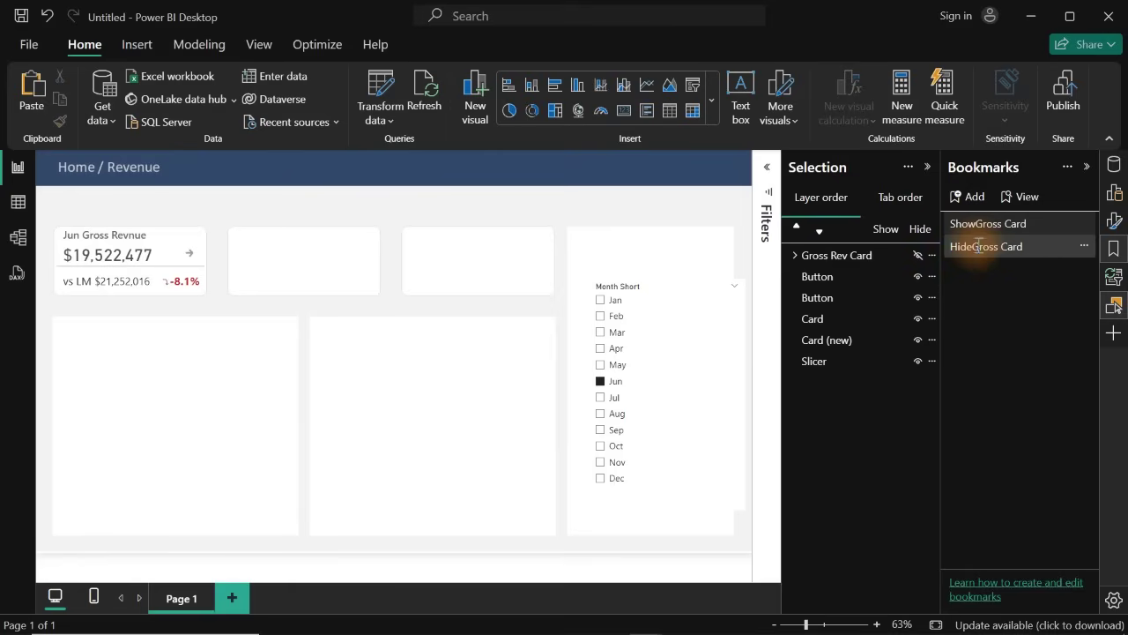
- Restrict the HideGross Card bookmark to Selected visuals and update it
left_click(1084, 247)
left_click(985, 424)
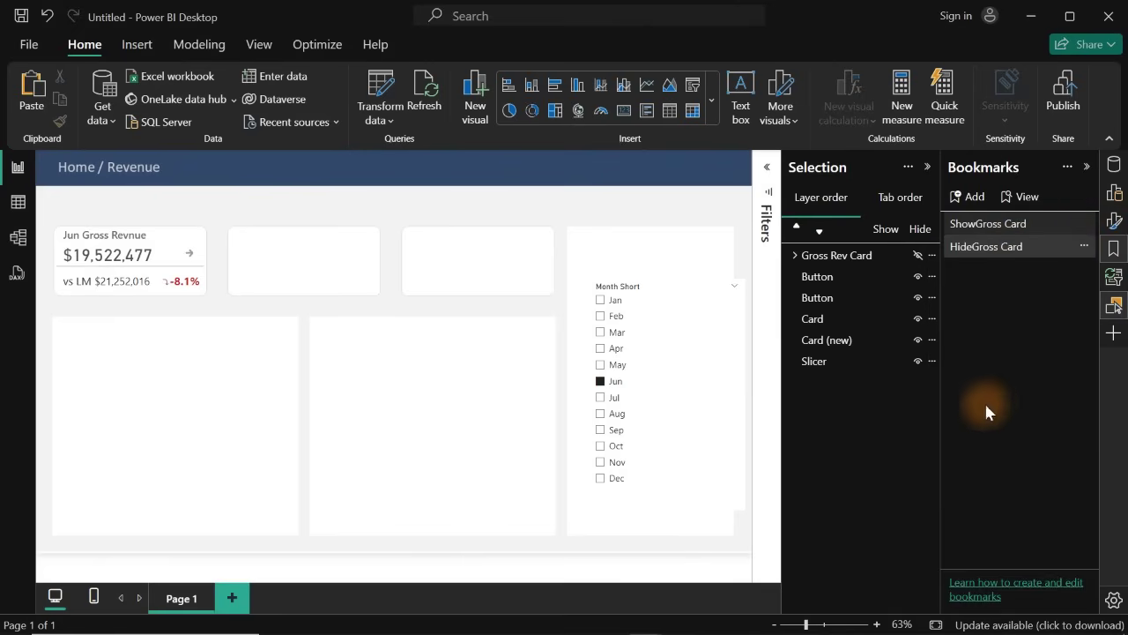
left_click(1084, 249)
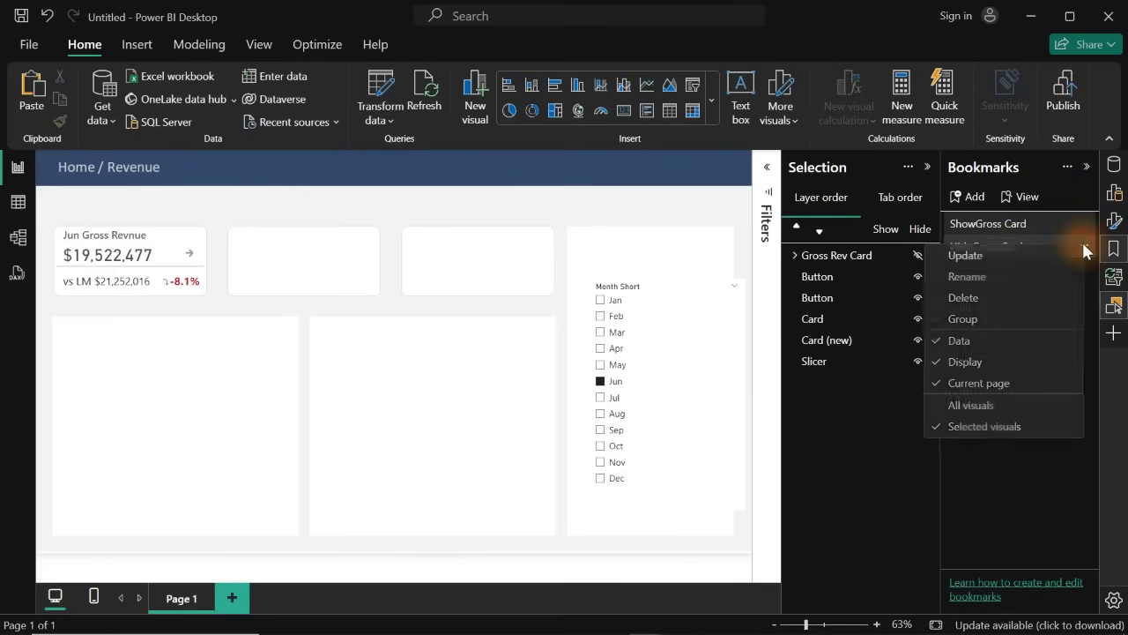
left_click(974, 254)
- Apply the ShowGross Card and HideGross Card bookmarks in turn to test the card flip
left_click(1006, 224)
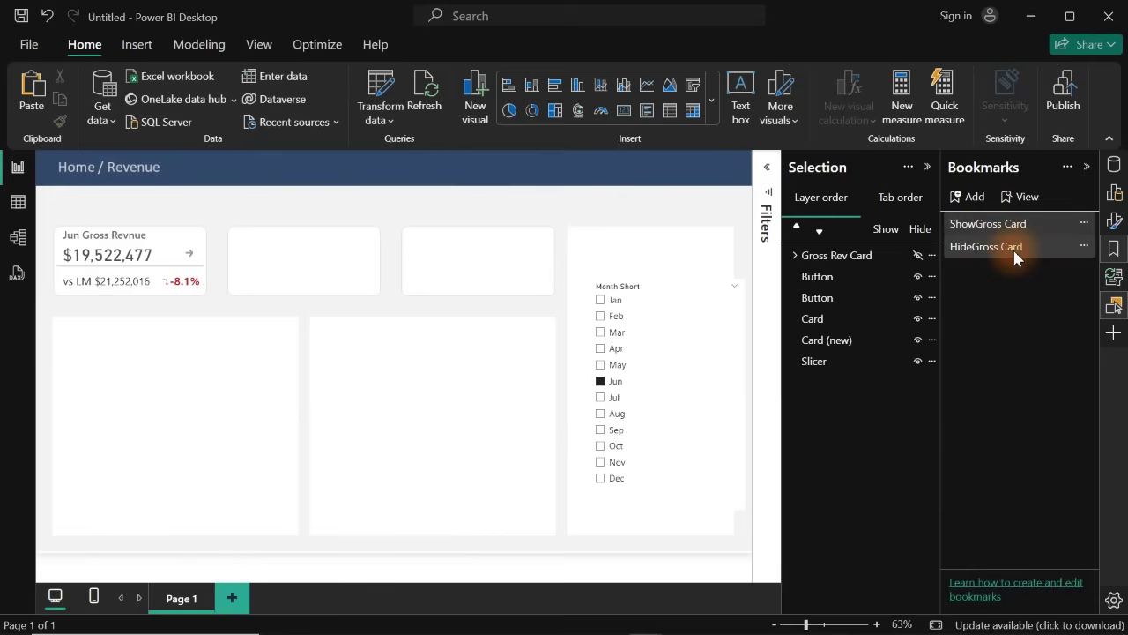
left_click(1014, 255)
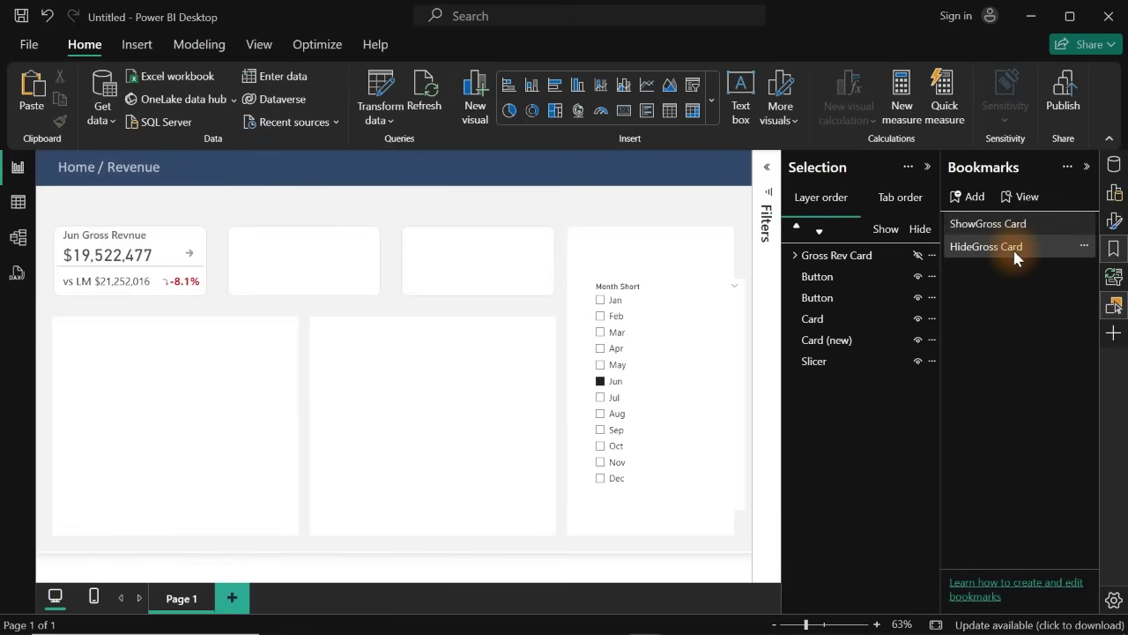
left_click(1005, 226)
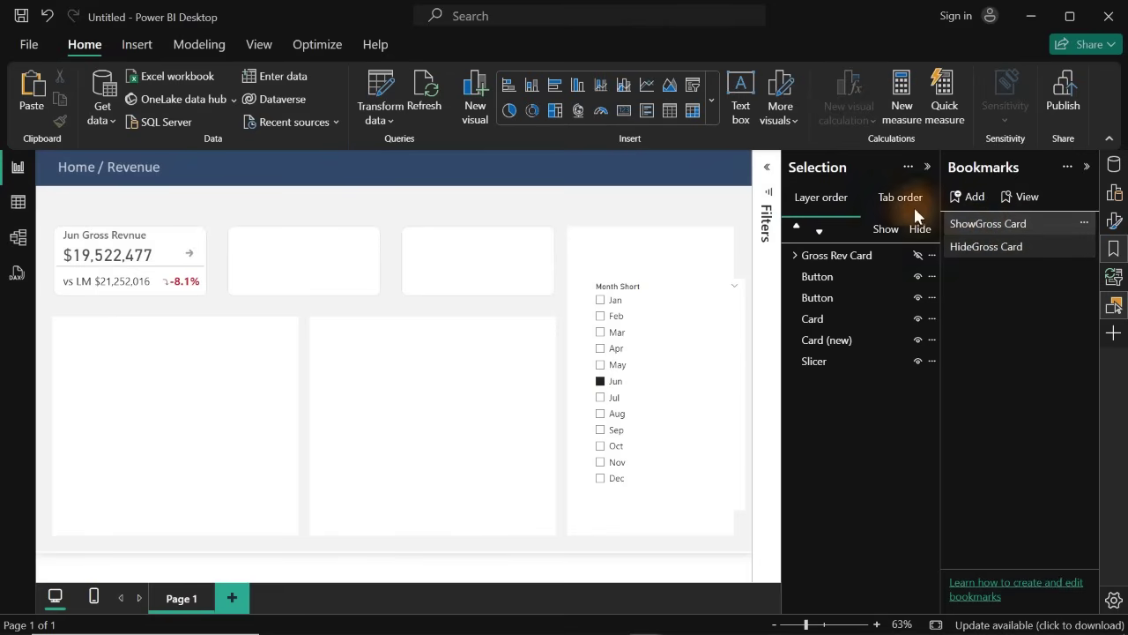
- Make the Gross Rev Card group visible and update the ShowGross Card bookmark
left_click(847, 260)
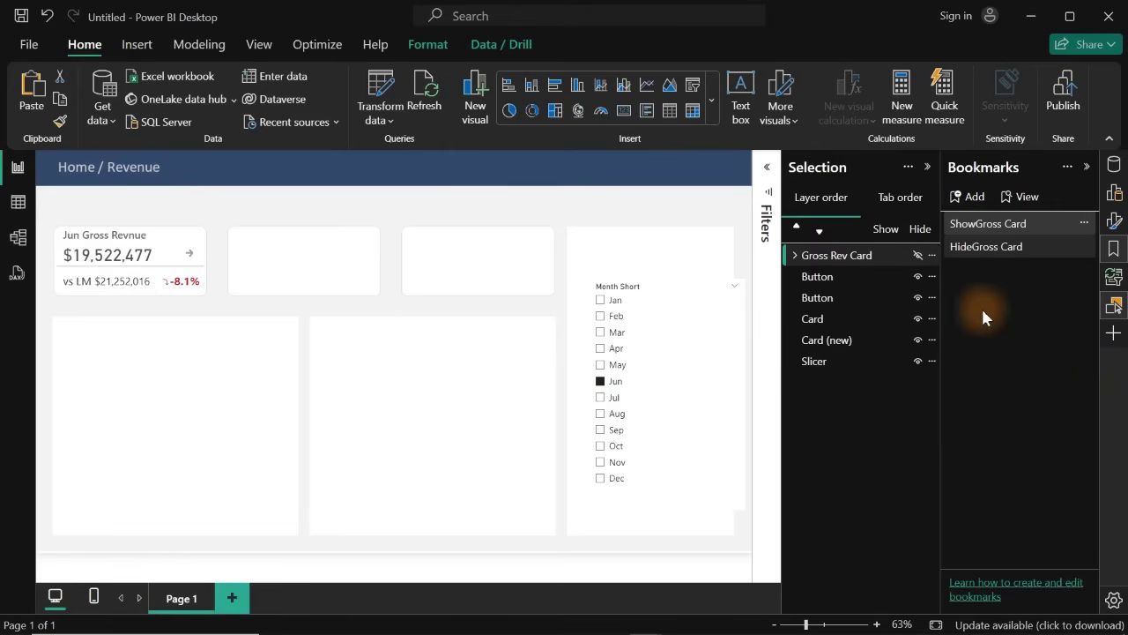
left_click(925, 259)
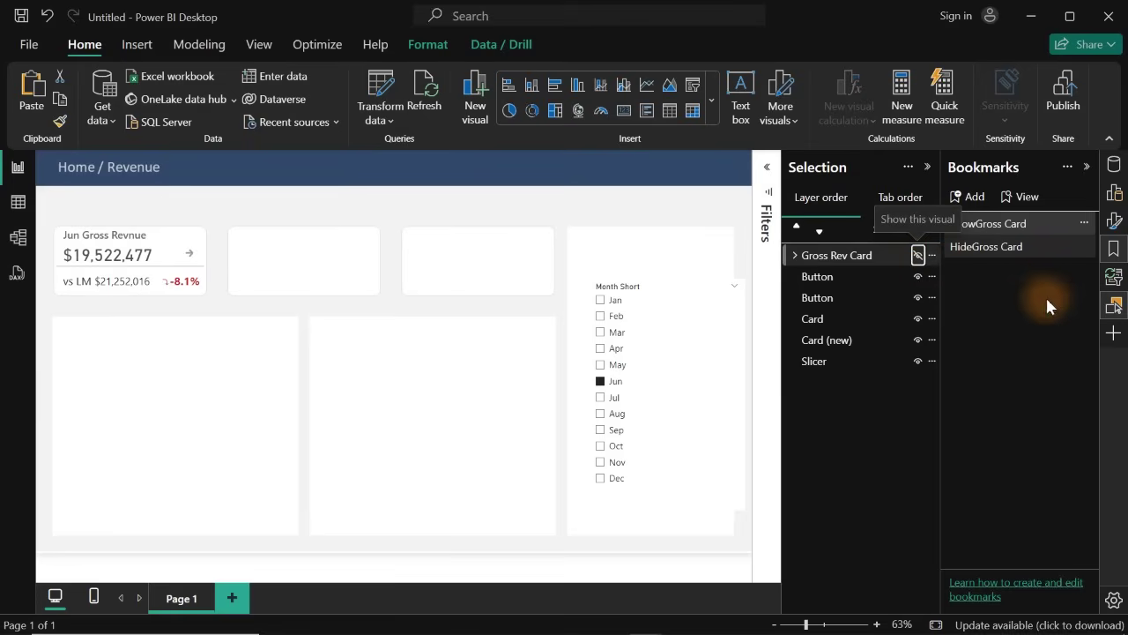
left_click(1087, 226)
left_click(1032, 236)
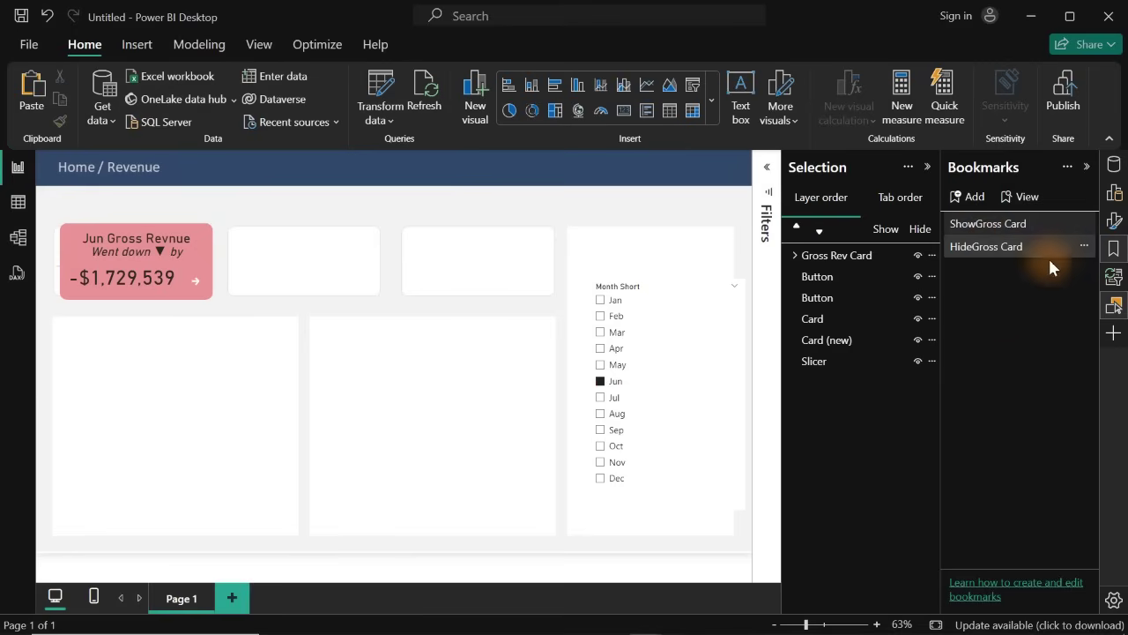
- Hide the Gross Rev Card group, keep it selected, and update the HideGross Card bookmark
left_click(917, 254)
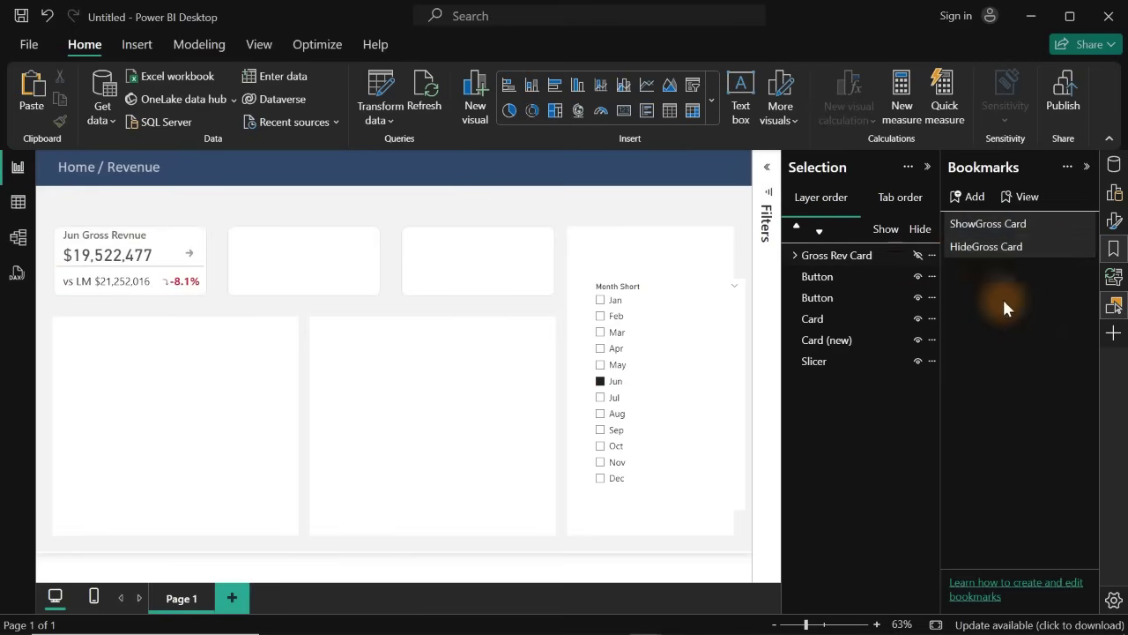
left_click(888, 256)
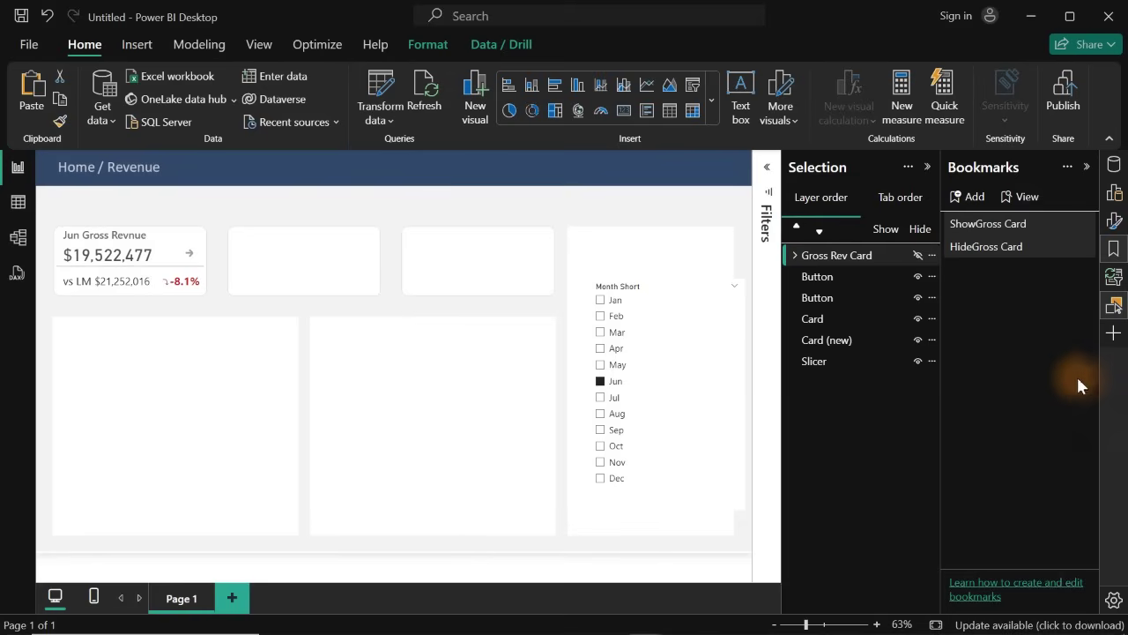
left_click(1084, 246)
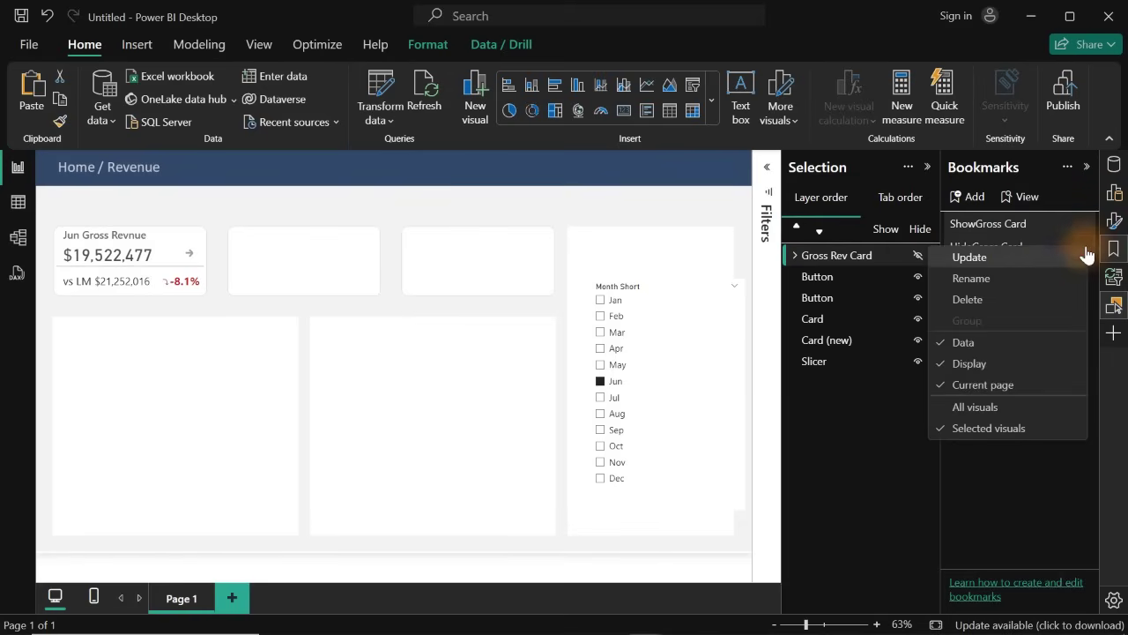
left_click(982, 256)
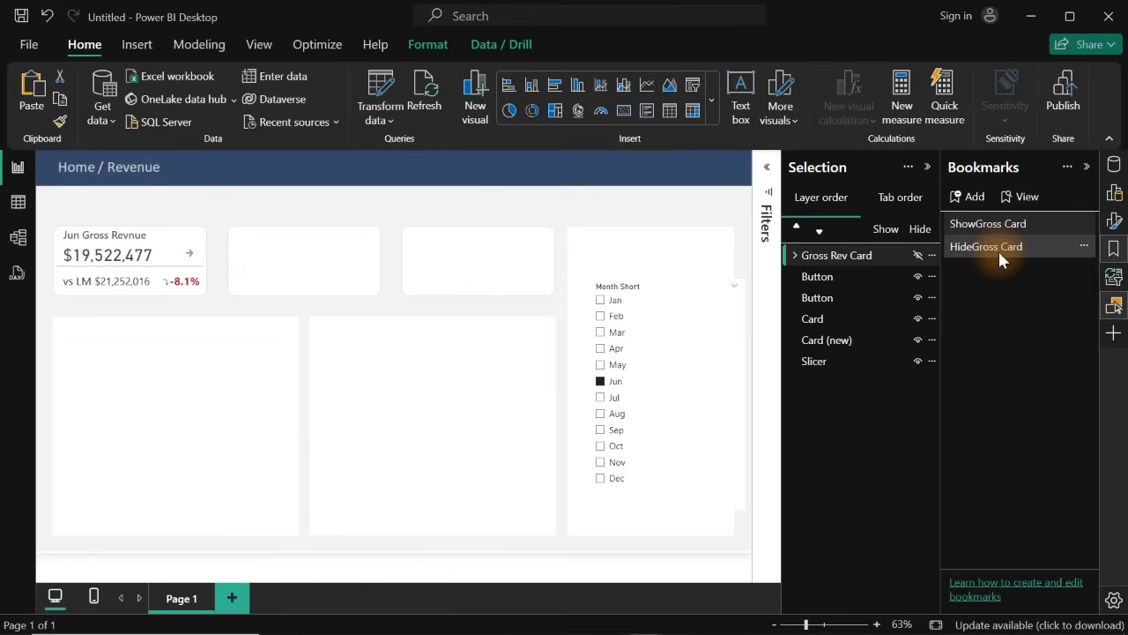
- Delete the HideGross Card and ShowGross Card bookmarks
left_click(1084, 247)
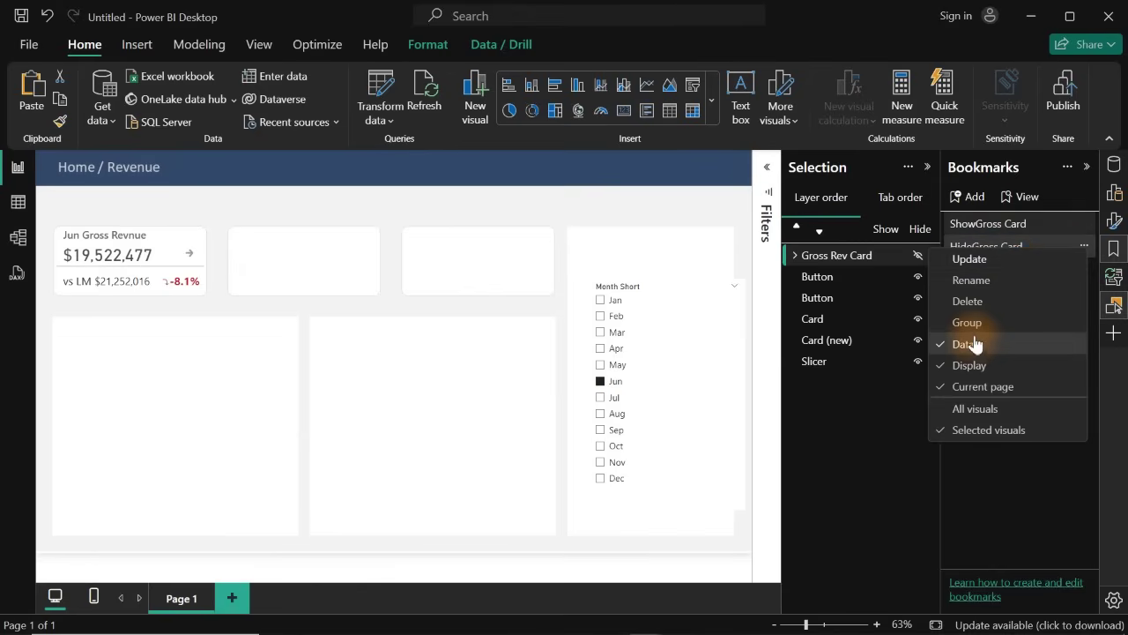
left_click(984, 302)
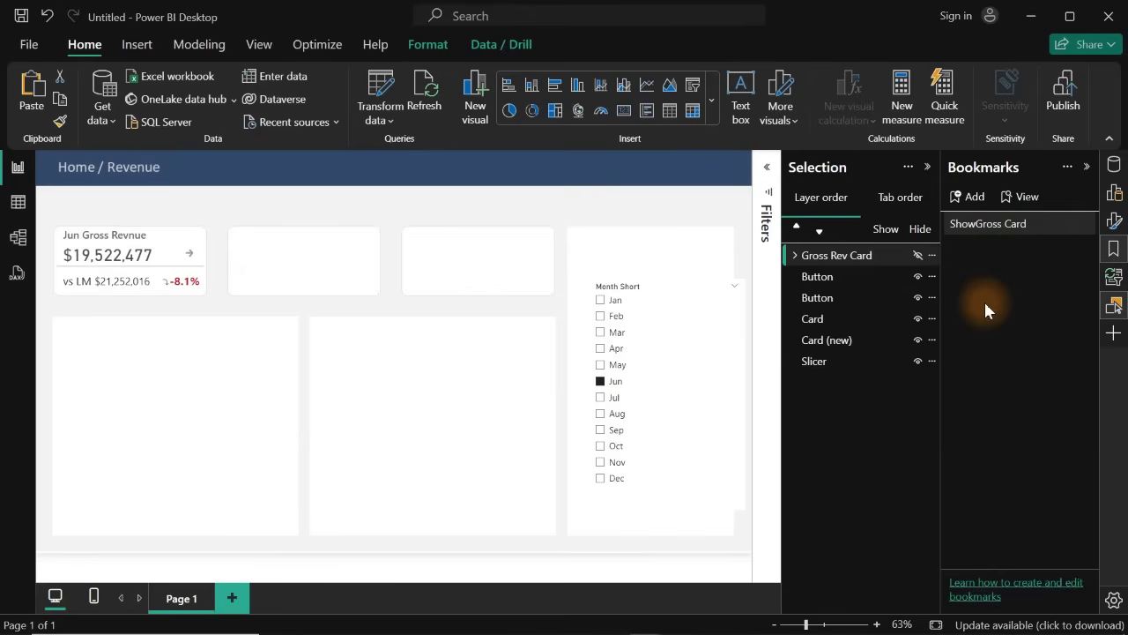
left_click(1085, 224)
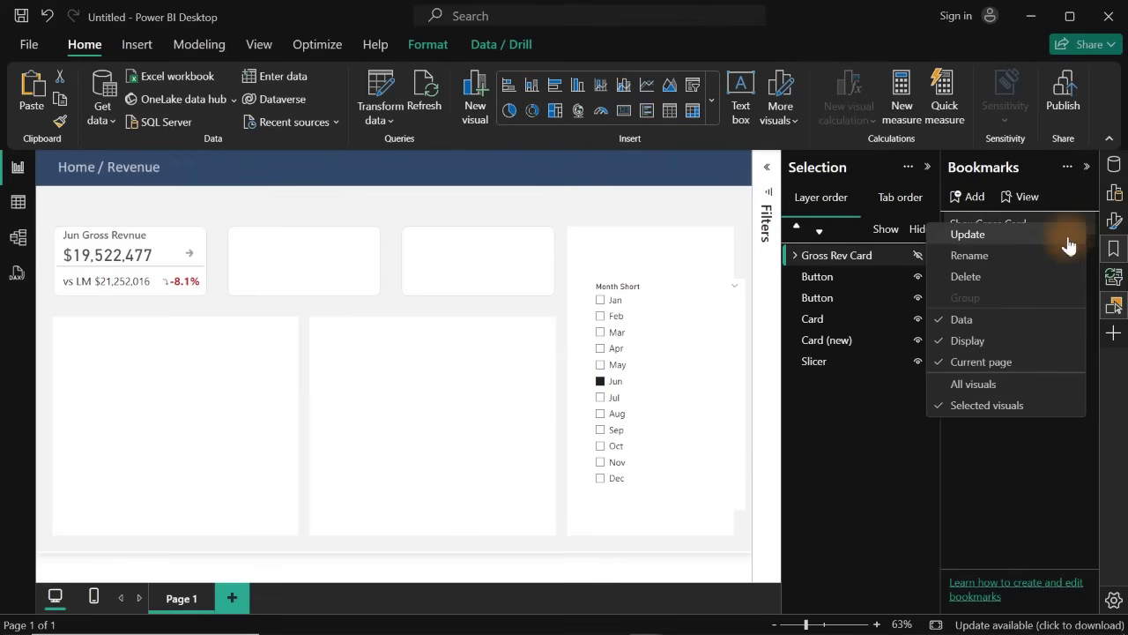
left_click(980, 278)
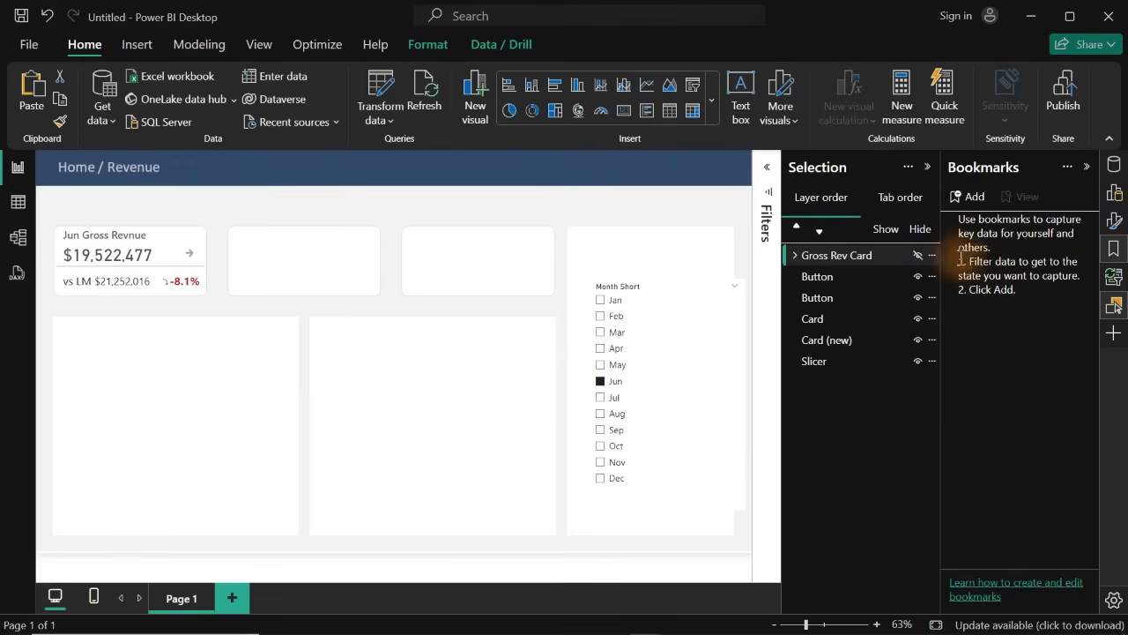
- Unhide the Gross Rev Card group on the report page
left_click(920, 269)
left_click(919, 257)
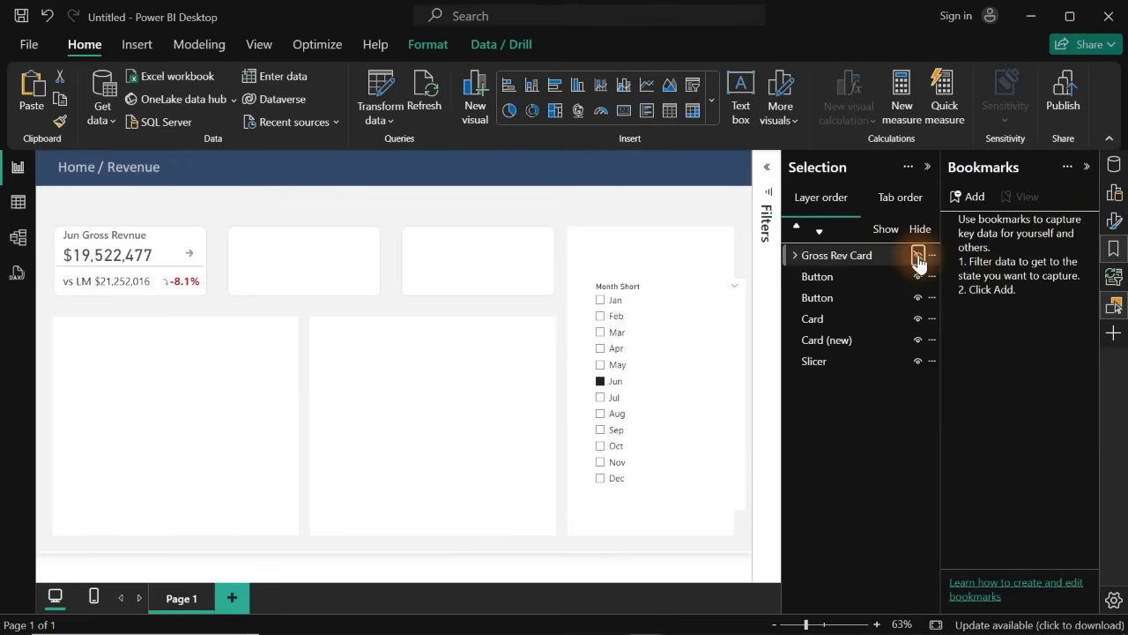
left_click(1047, 366)
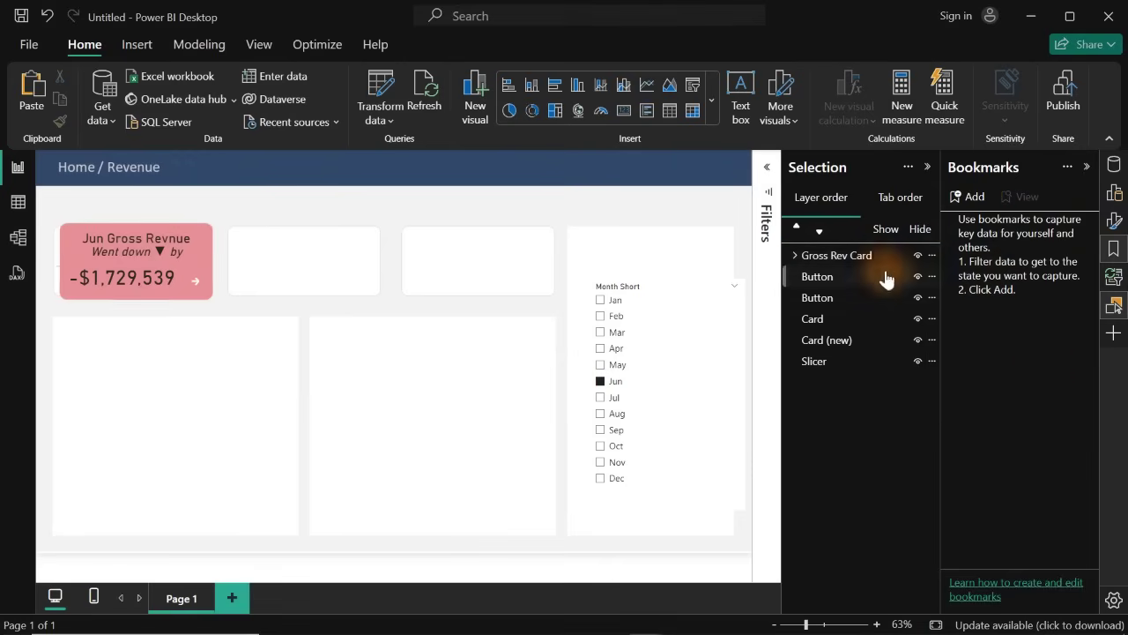
- Select the visible Gross Rev Card group and add a bookmark named ShowGross Card
left_click(847, 257)
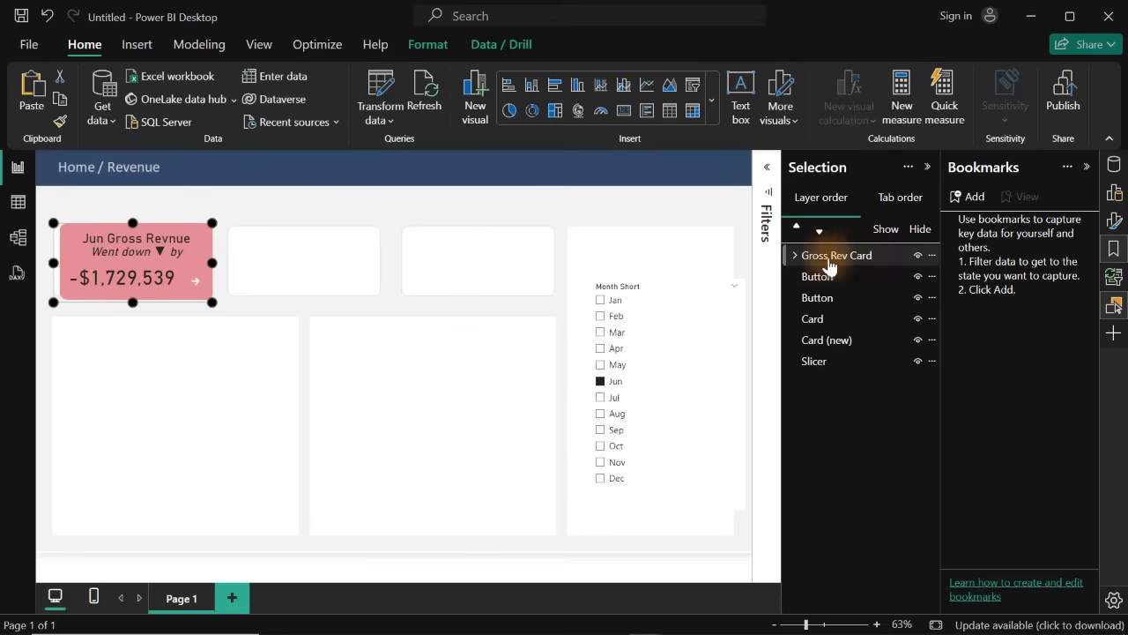
left_click(970, 196)
double_click(983, 224)
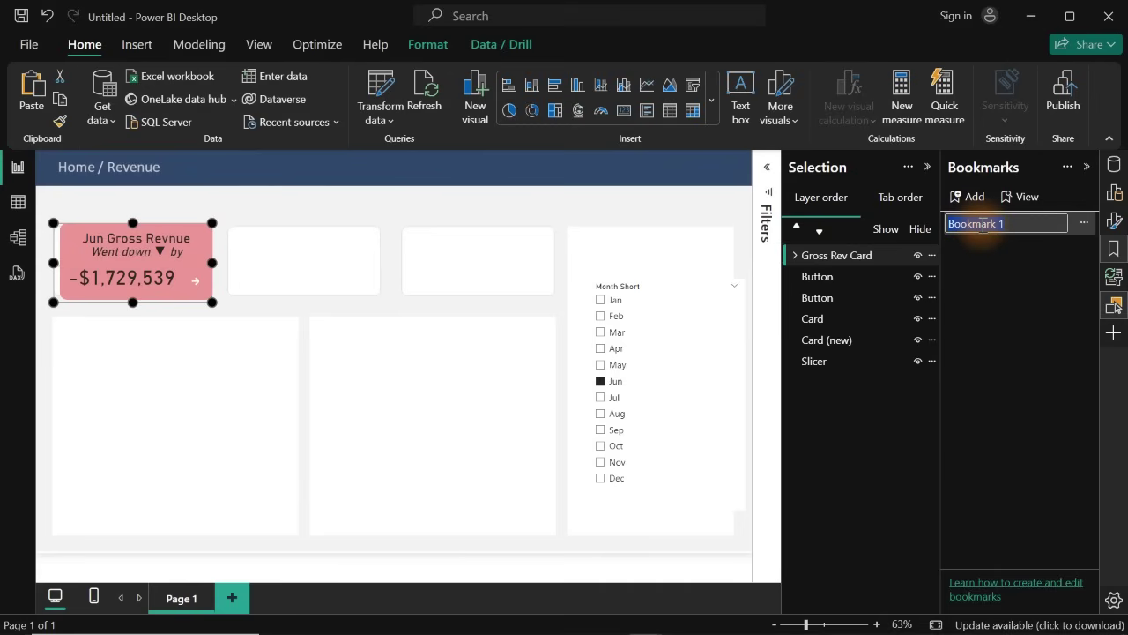
type("ShowGross Card")
key("Return")
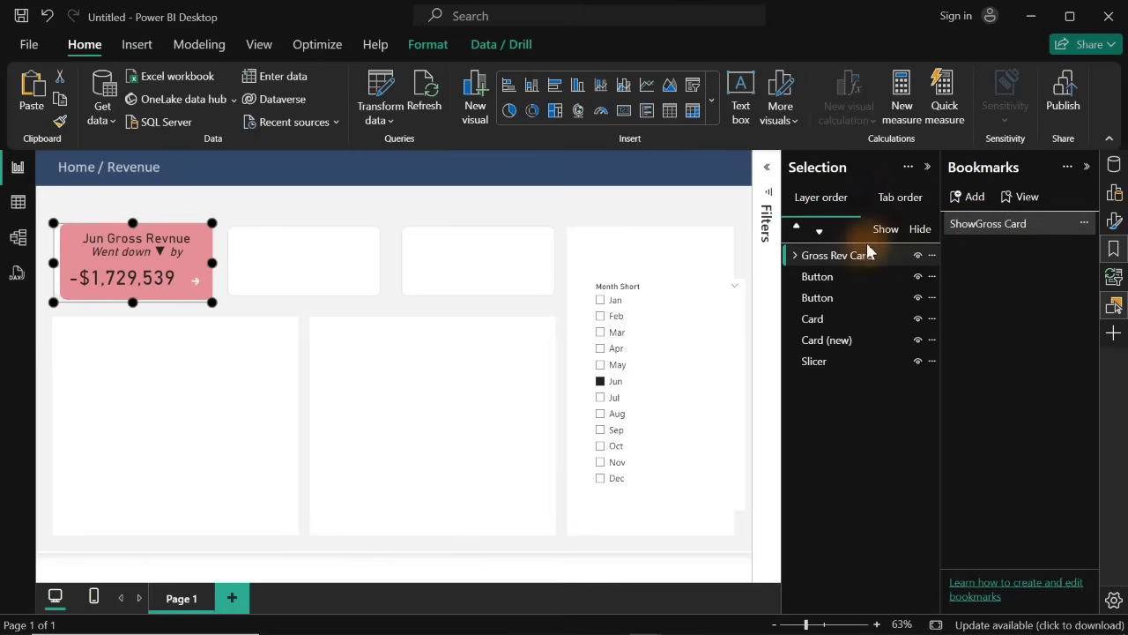
- Limit the ShowGross Card bookmark to Selected visuals and update it
left_click(1084, 224)
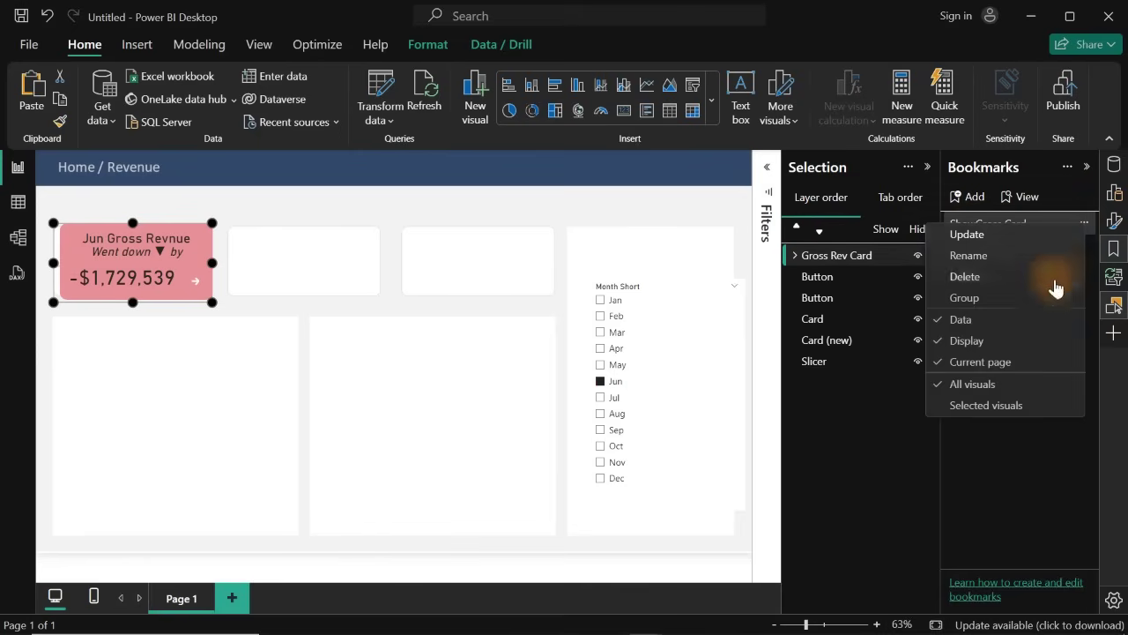
left_click(980, 405)
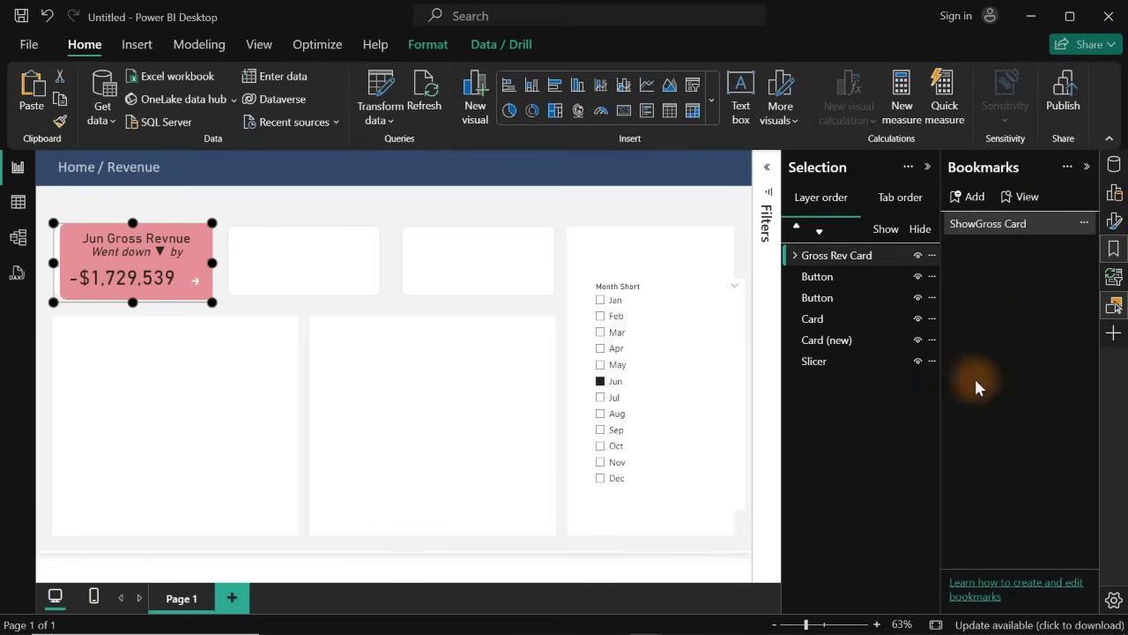
left_click(1084, 231)
left_click(1007, 237)
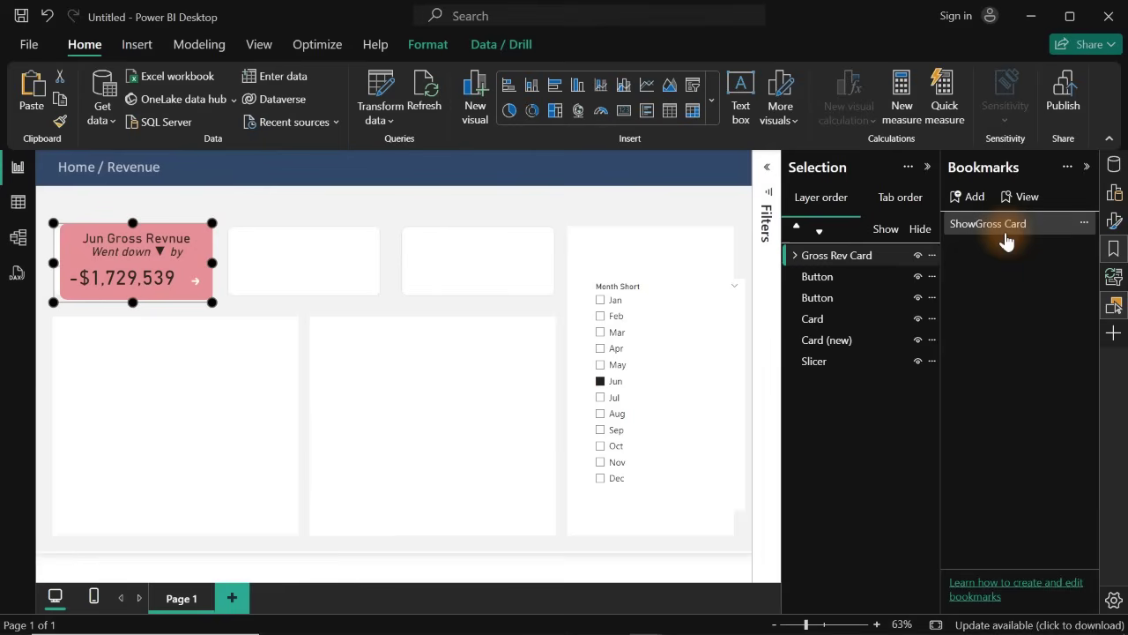
- Hide the Gross Rev Card group, keep it selected, and add a bookmark named HideGross Card
left_click(918, 257)
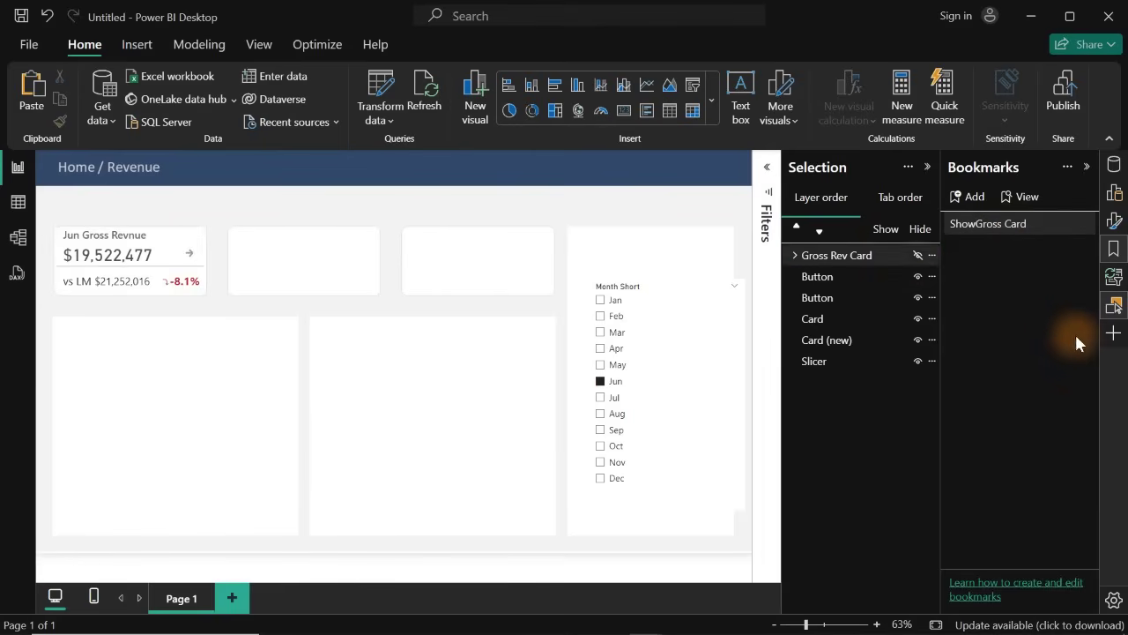
left_click(882, 254)
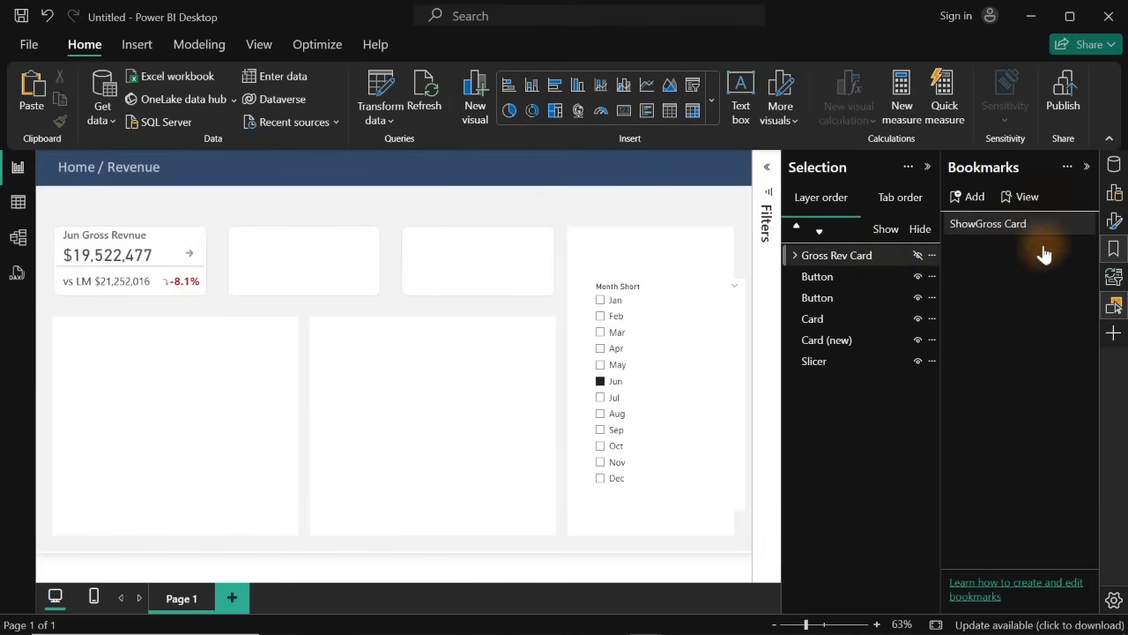
left_click(974, 199)
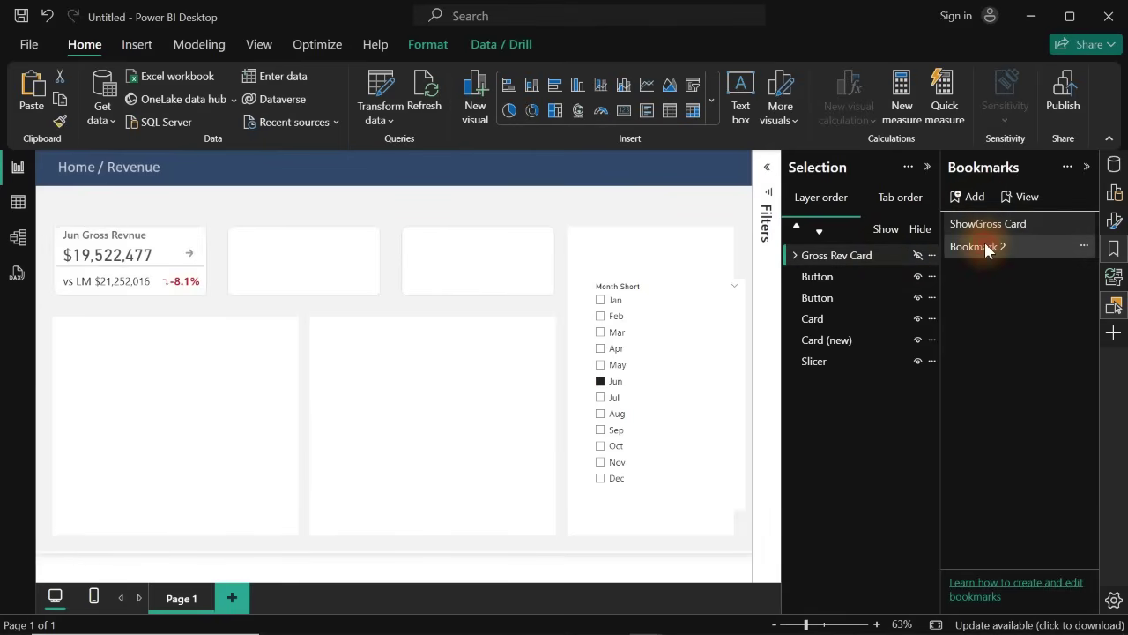
double_click(987, 248)
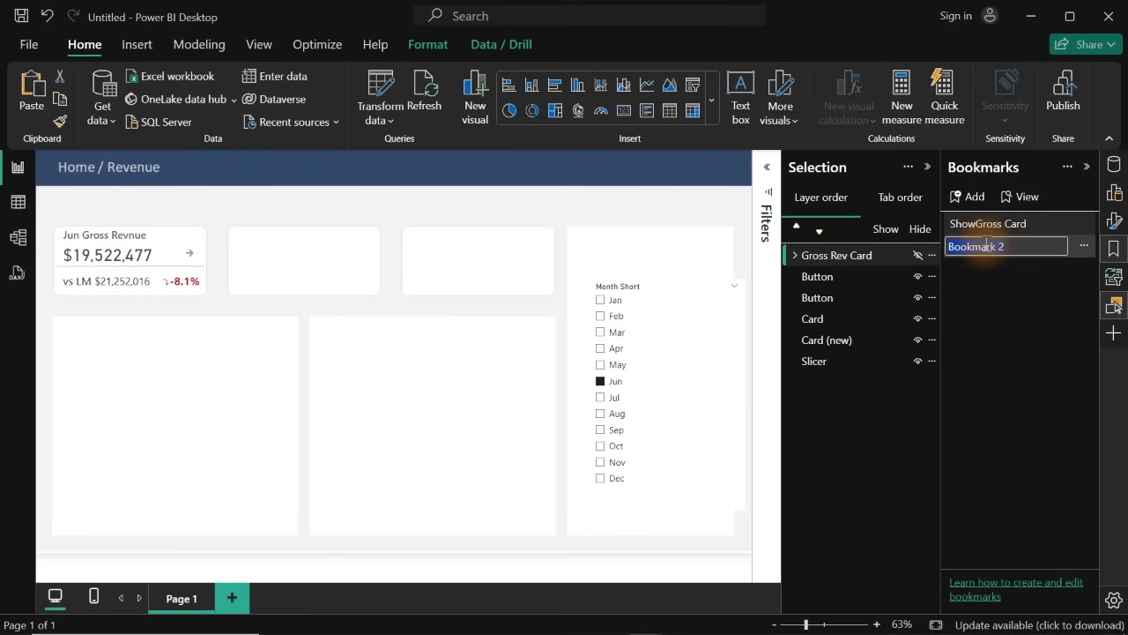
type("HideGross Card")
key("Return")
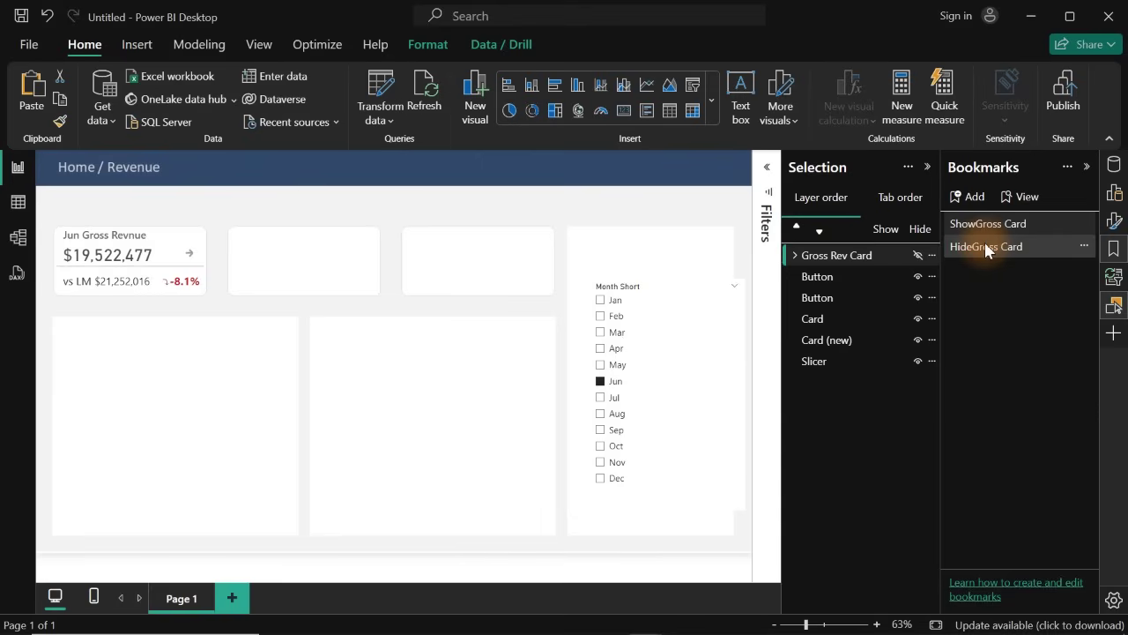
- Limit the HideGross Card bookmark to Selected visuals and update it
left_click(1085, 252)
left_click(973, 409)
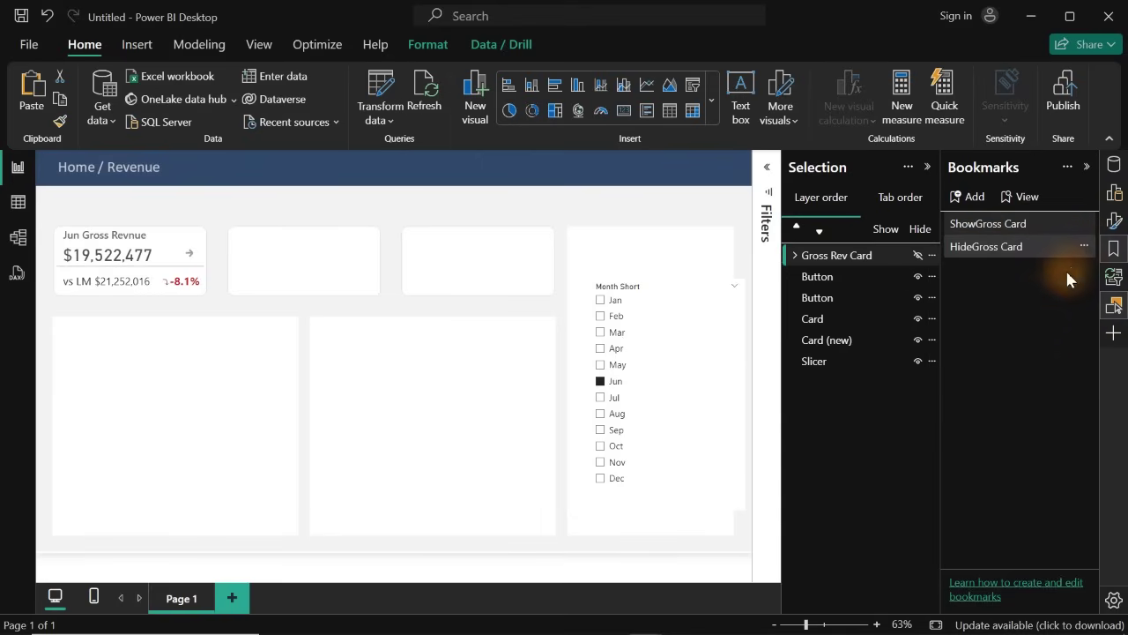
left_click(1084, 245)
left_click(980, 258)
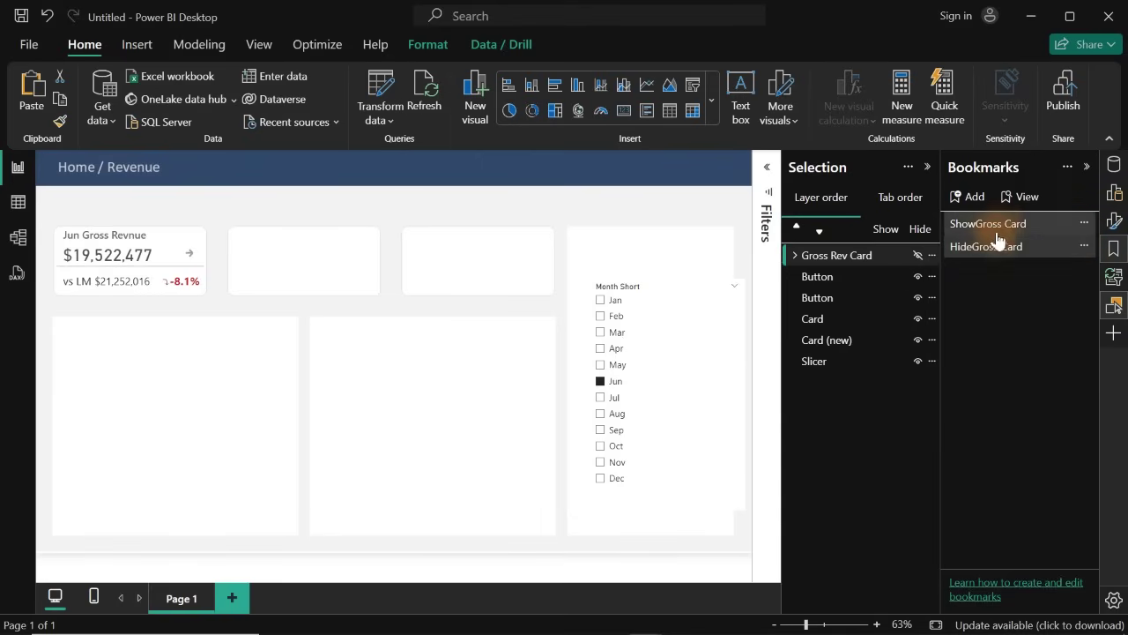
- Test the ShowGross Card and HideGross Card bookmarks, finish with the flip card shown, and close the Selection and Bookmarks panes
left_click(994, 227)
left_click(996, 250)
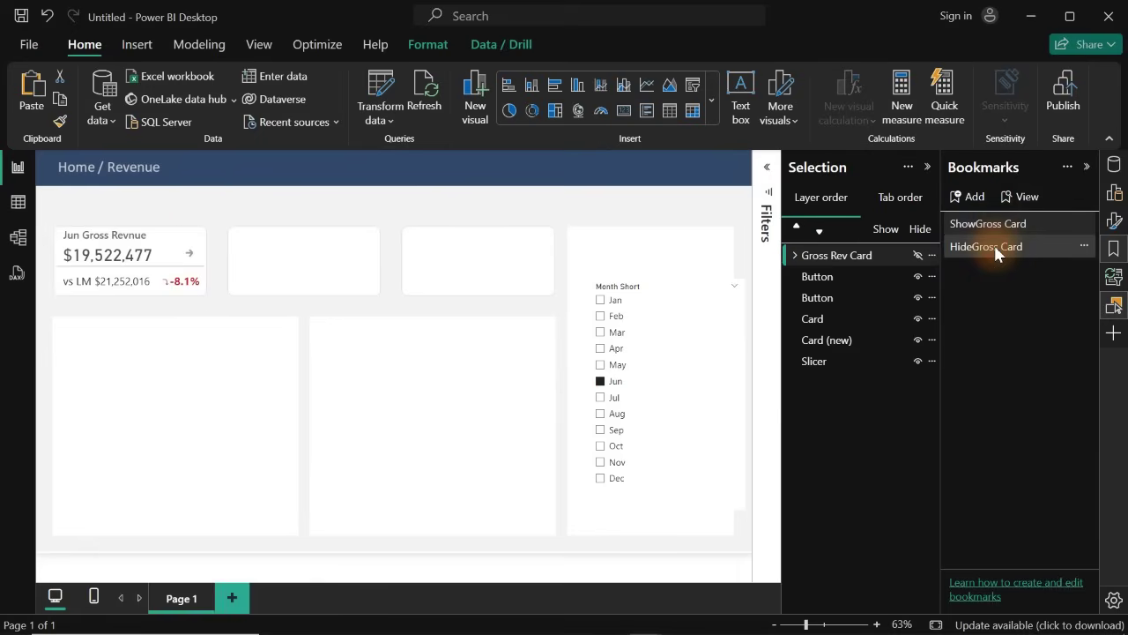
left_click(994, 223)
left_click(1113, 303)
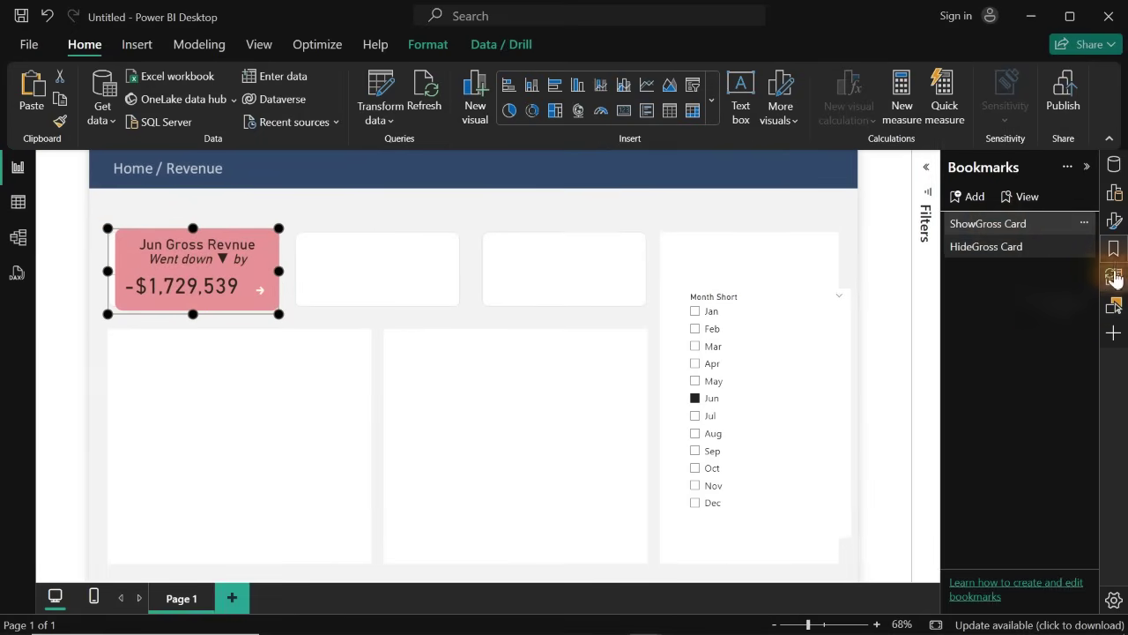
left_click(1114, 251)
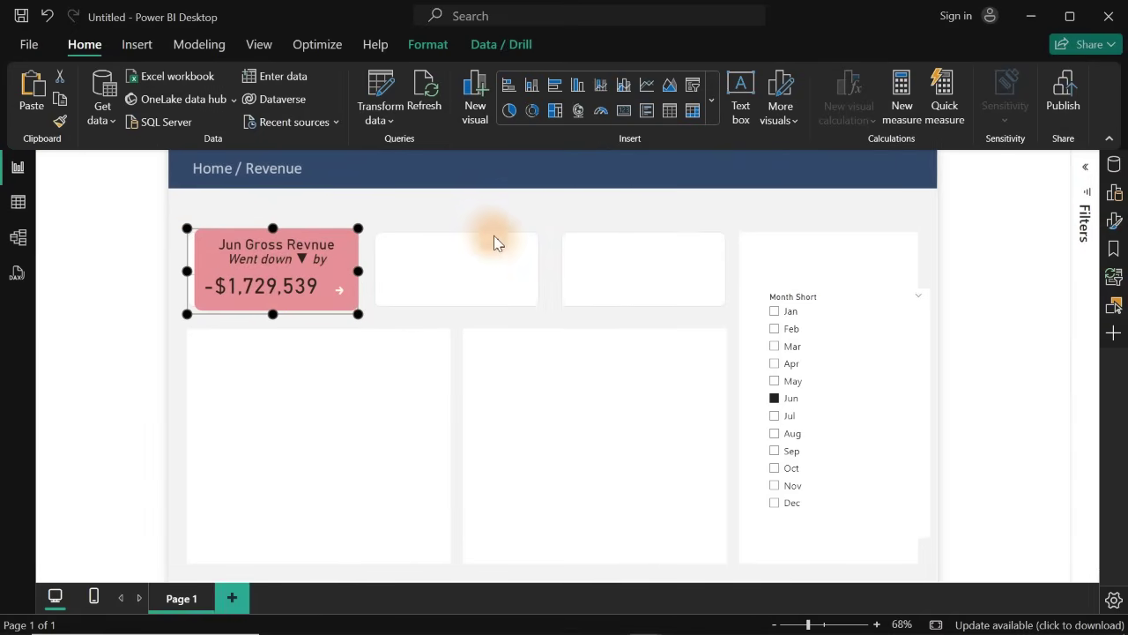
left_click(471, 216)
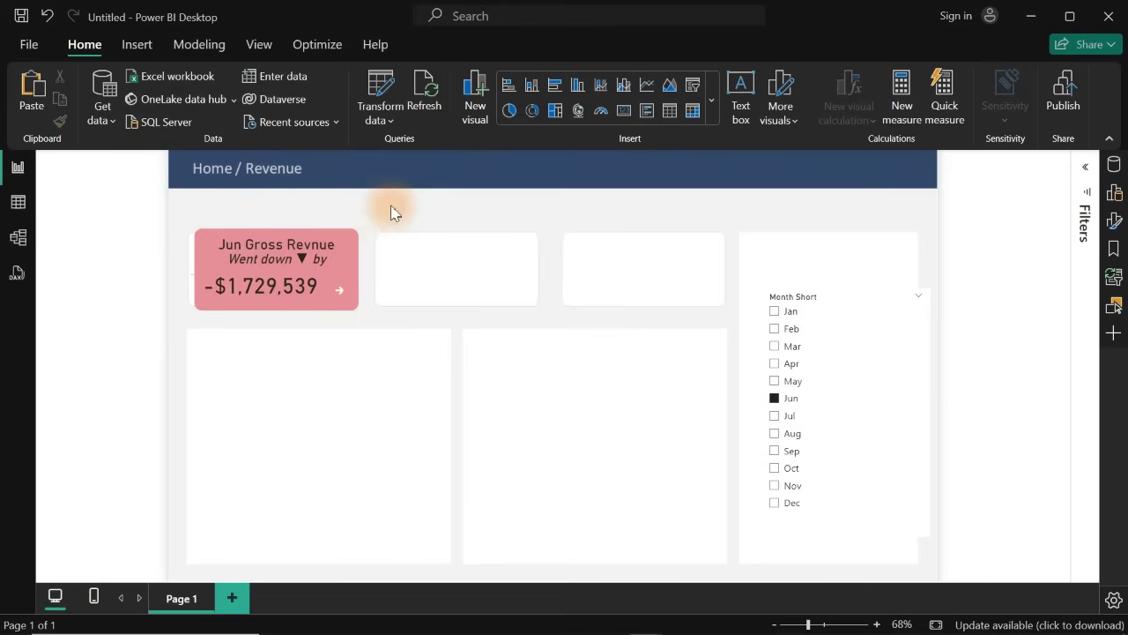
- Select the button covering the red flip card inside its group and turn on its action
left_click(302, 264)
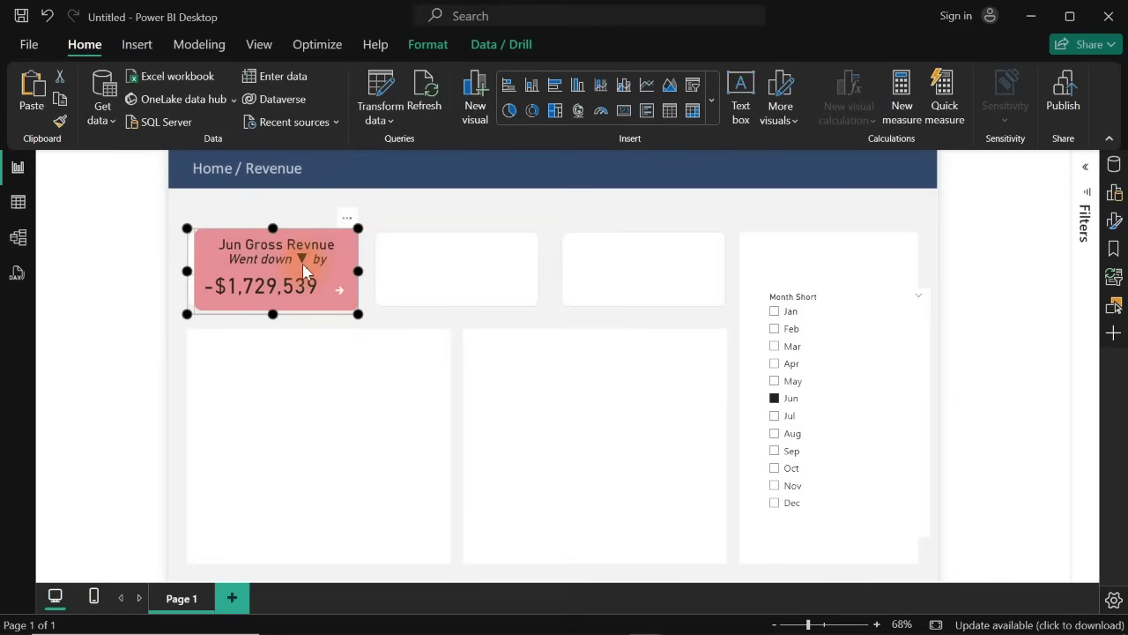
left_click(302, 263)
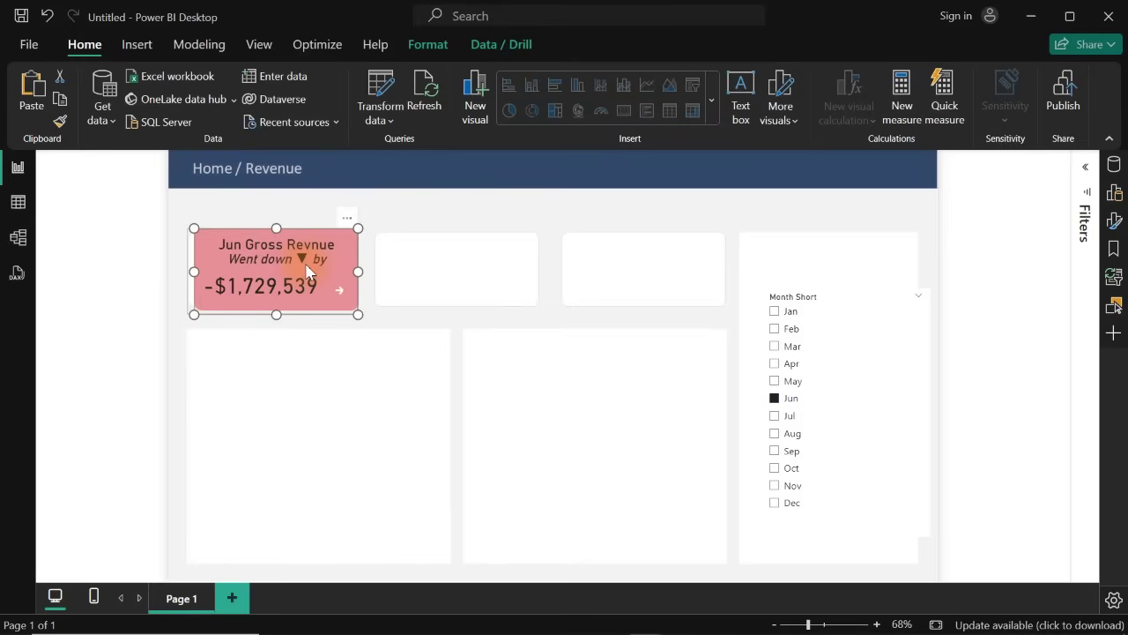
left_click(137, 44)
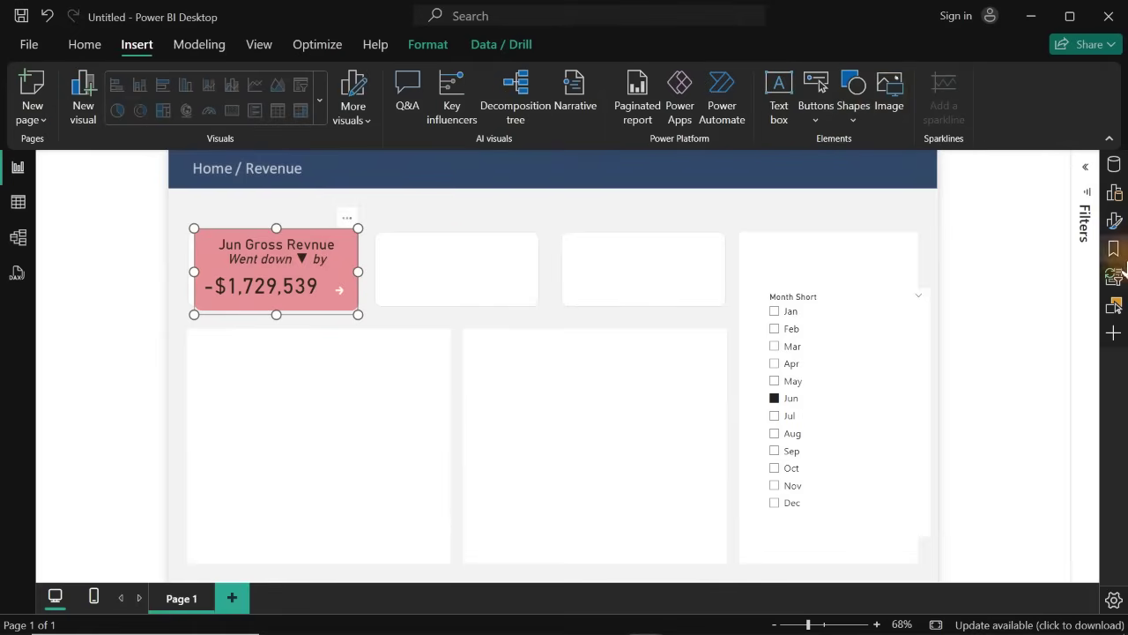
left_click(1115, 221)
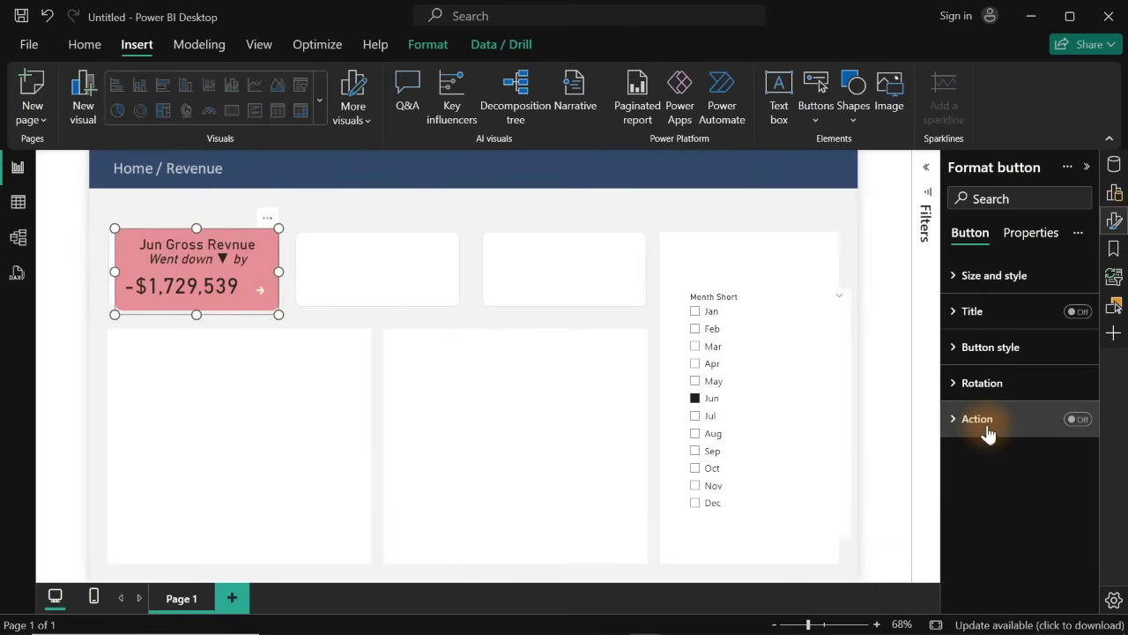
left_click(1078, 419)
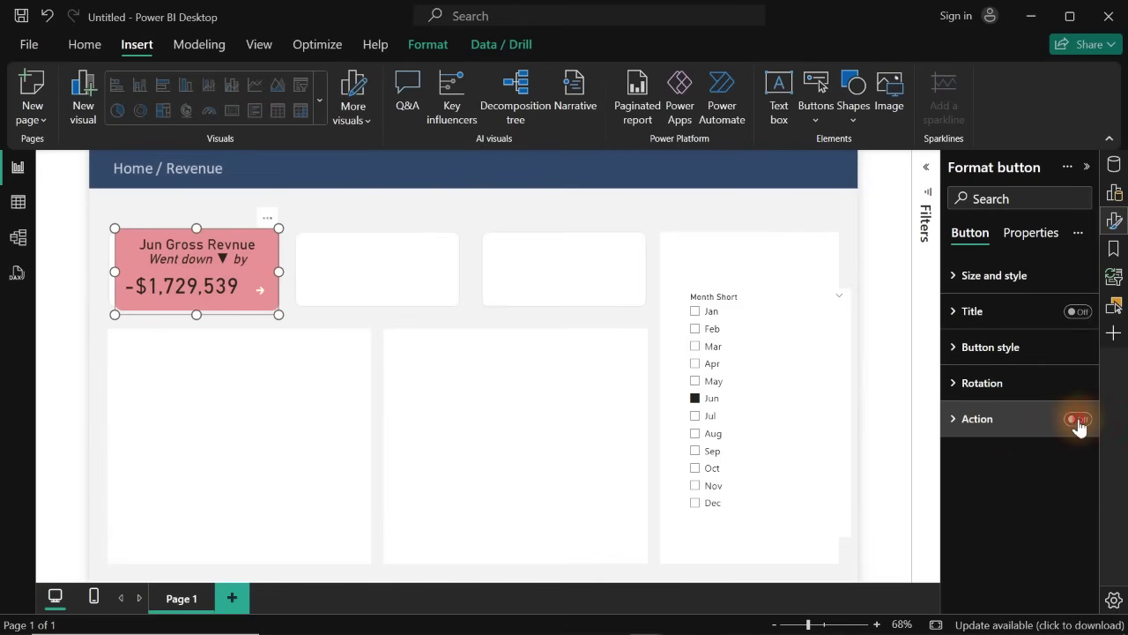
left_click(978, 424)
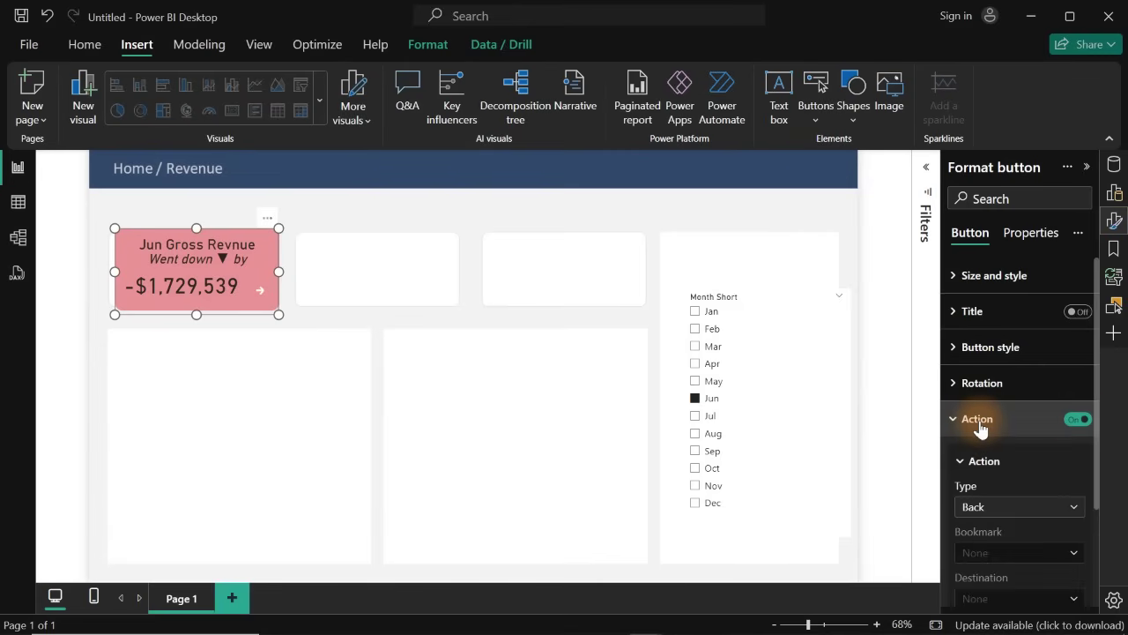
scroll(1102, 441, "down", 3)
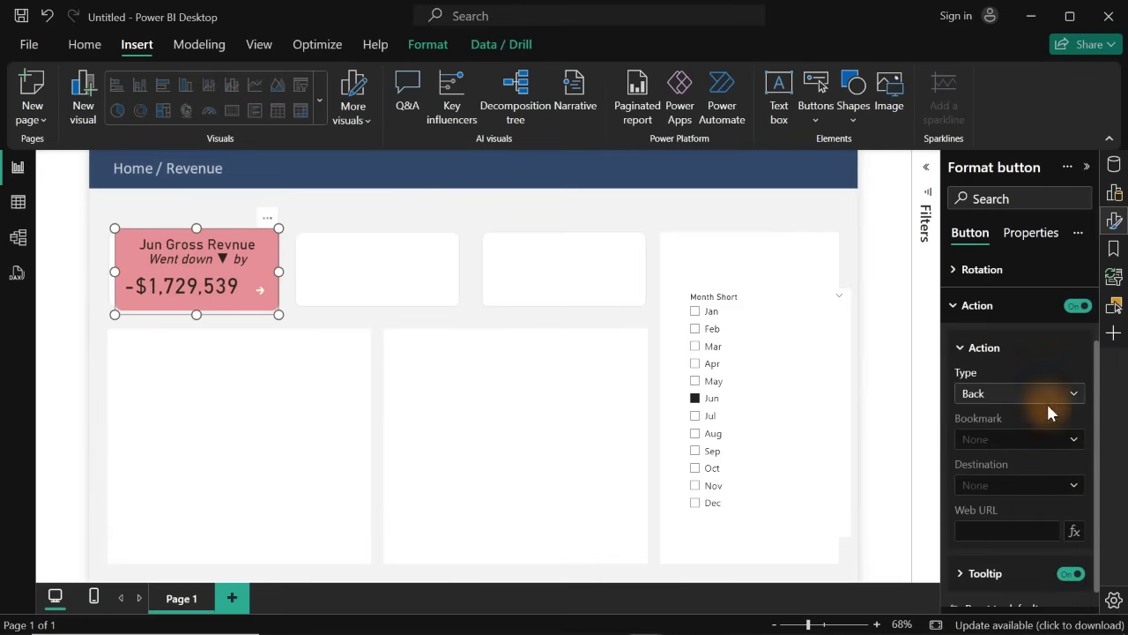
- Set the flip card button's action type to Bookmark with HideGross Card and trigger the button to flip the card
left_click(1047, 397)
left_click(1003, 435)
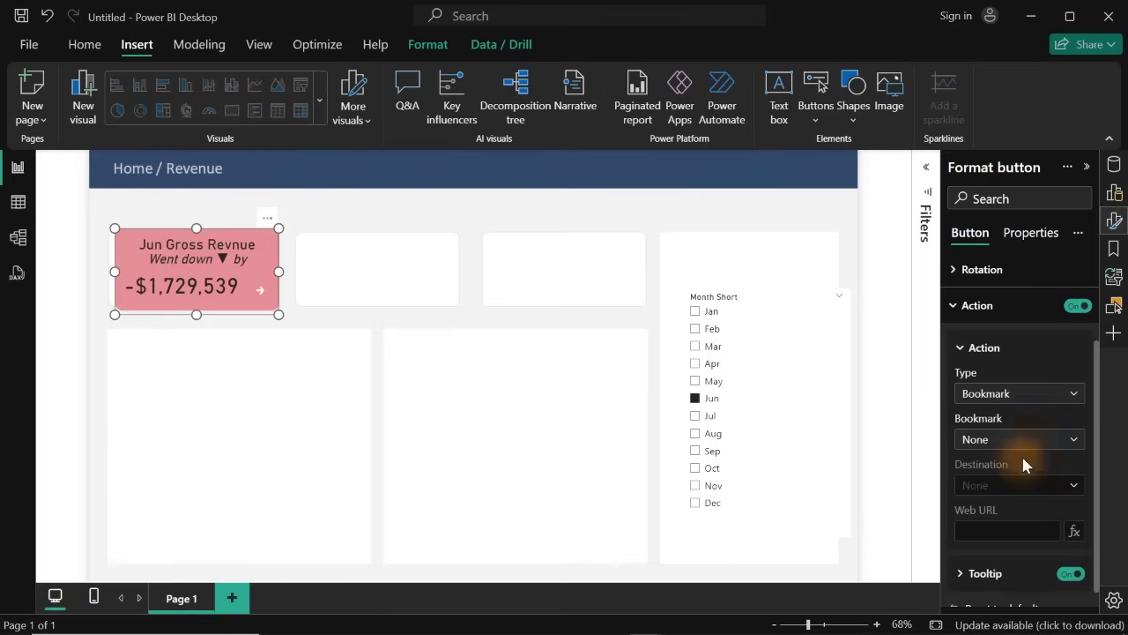
left_click(1005, 439)
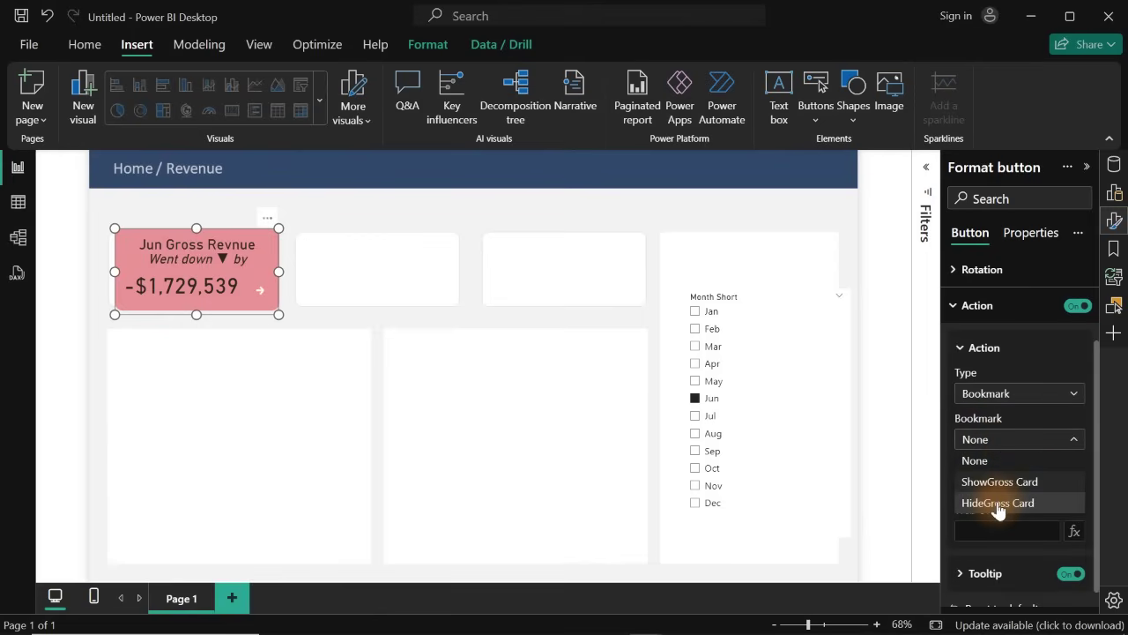
left_click(999, 505)
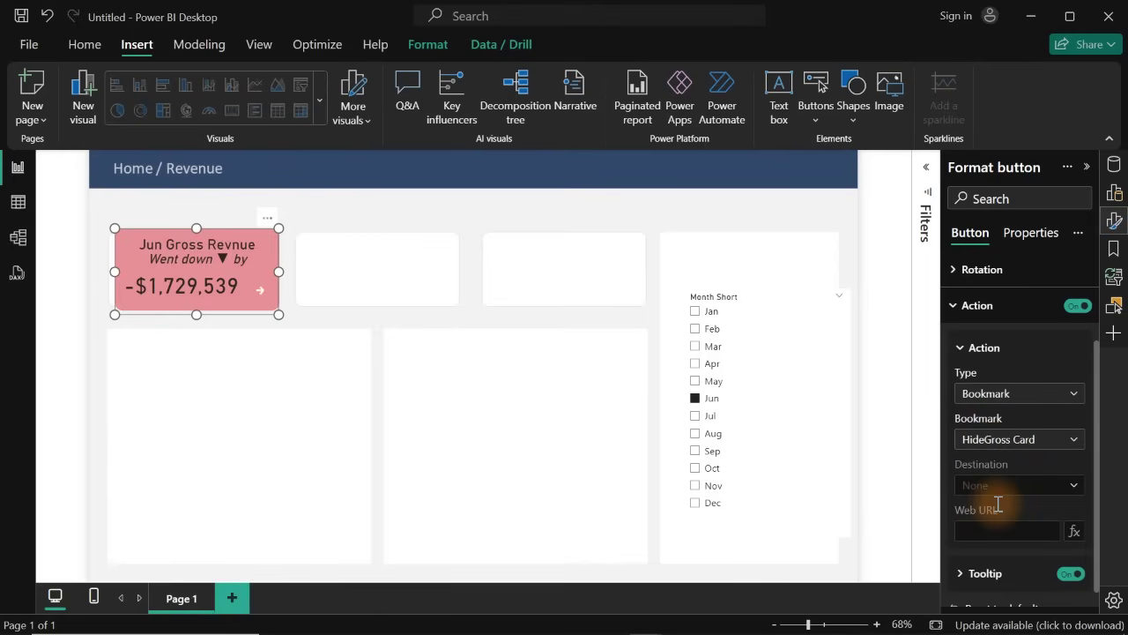
left_click(435, 209)
left_click(231, 280, "ctrl")
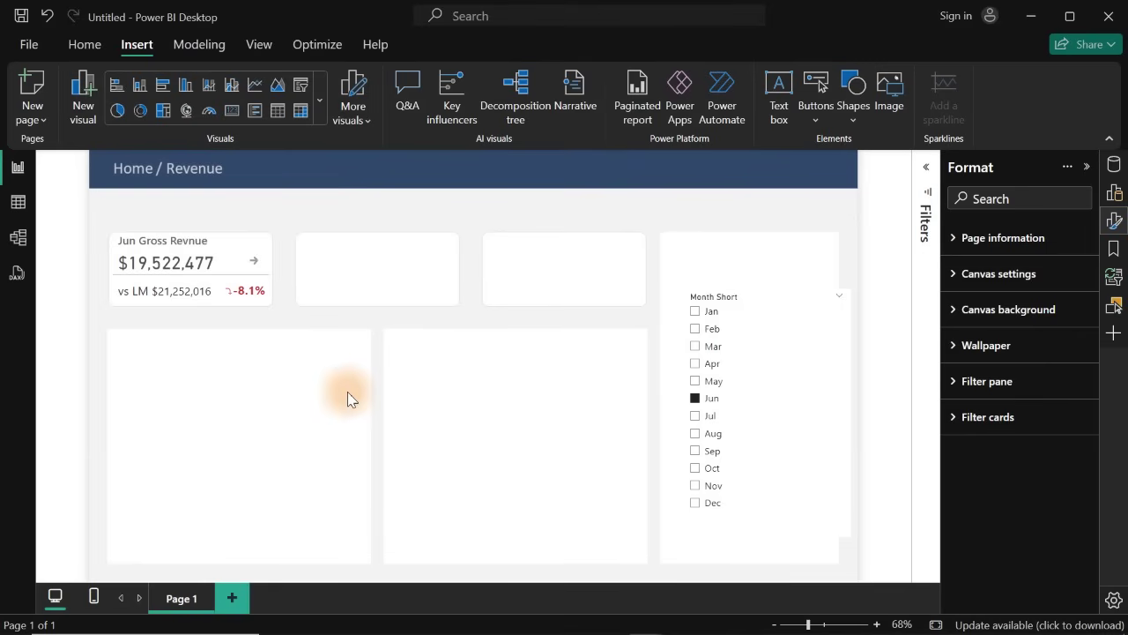
- Turn on the action of the button over the original card's revenue value and link it to the ShowGross Card bookmark
left_click(229, 262)
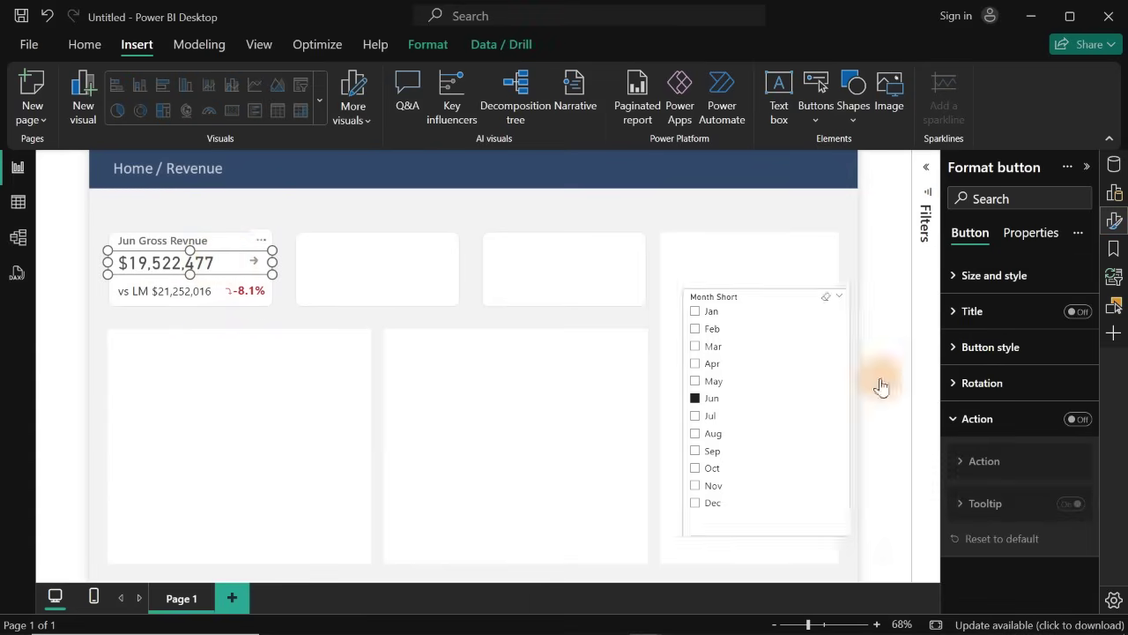
left_click(1077, 419)
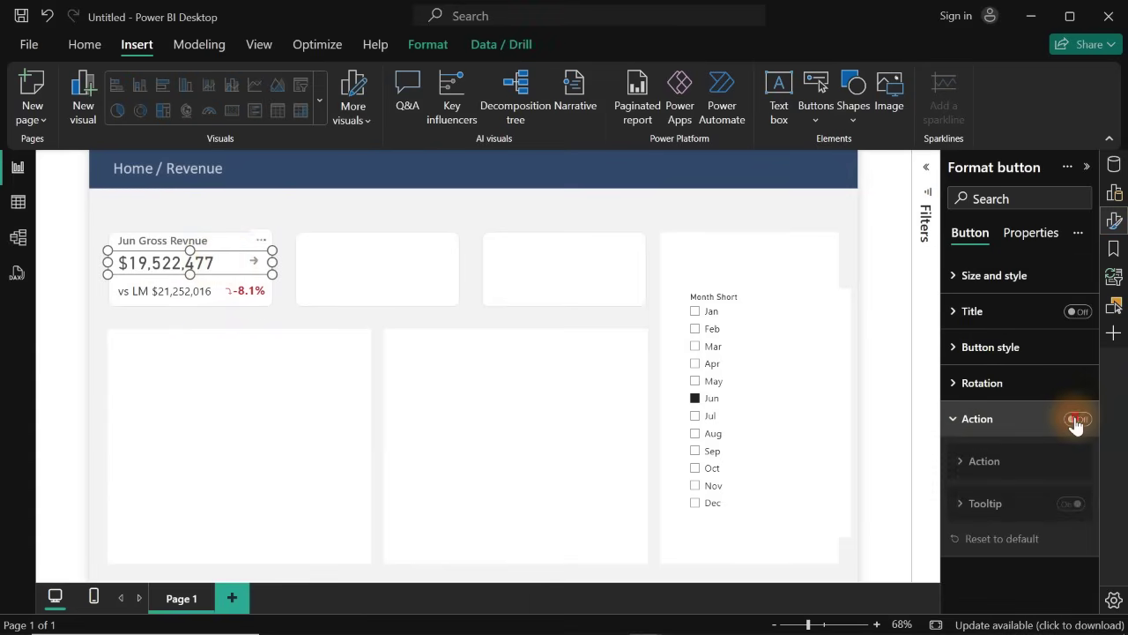
left_click(1003, 426)
left_click(1007, 427)
left_click(1018, 506)
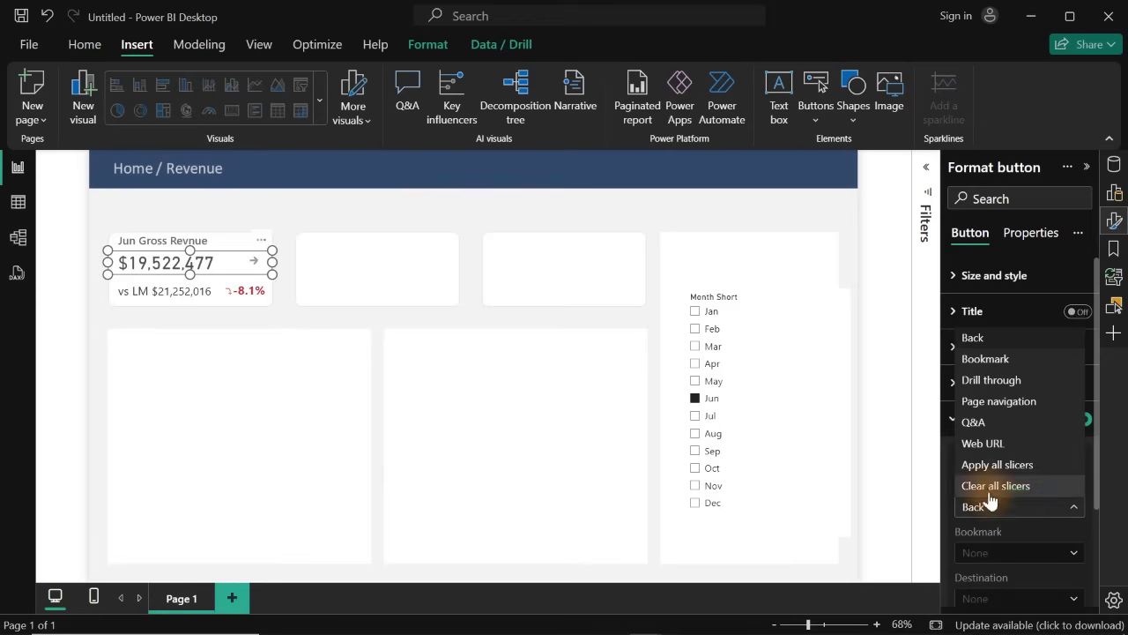
left_click(984, 359)
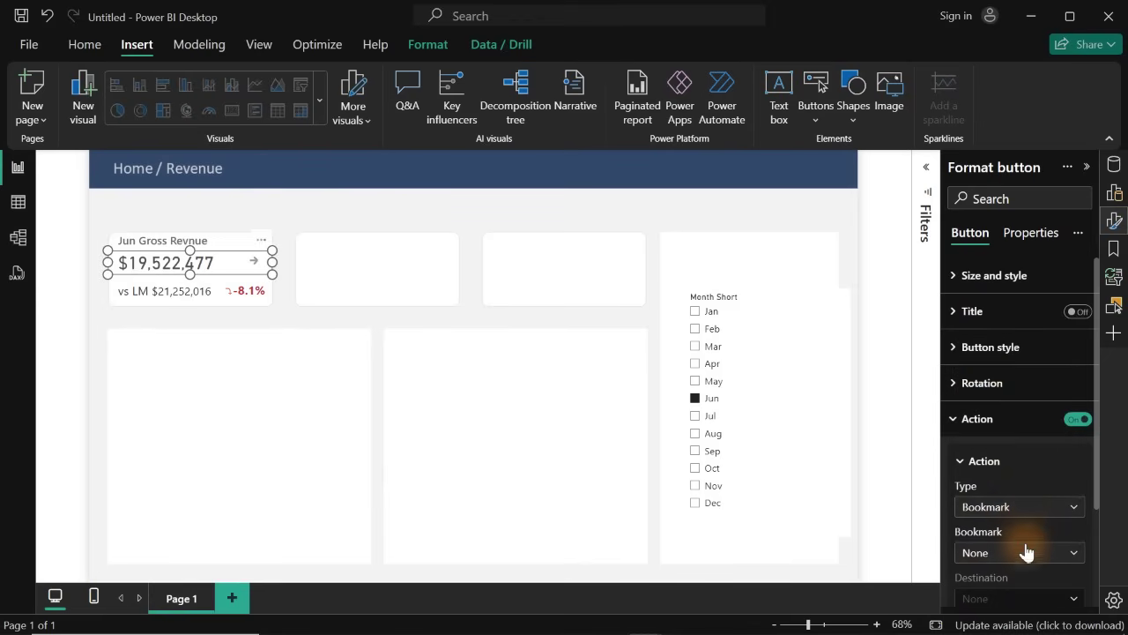
left_click(1026, 551)
left_click(1010, 599)
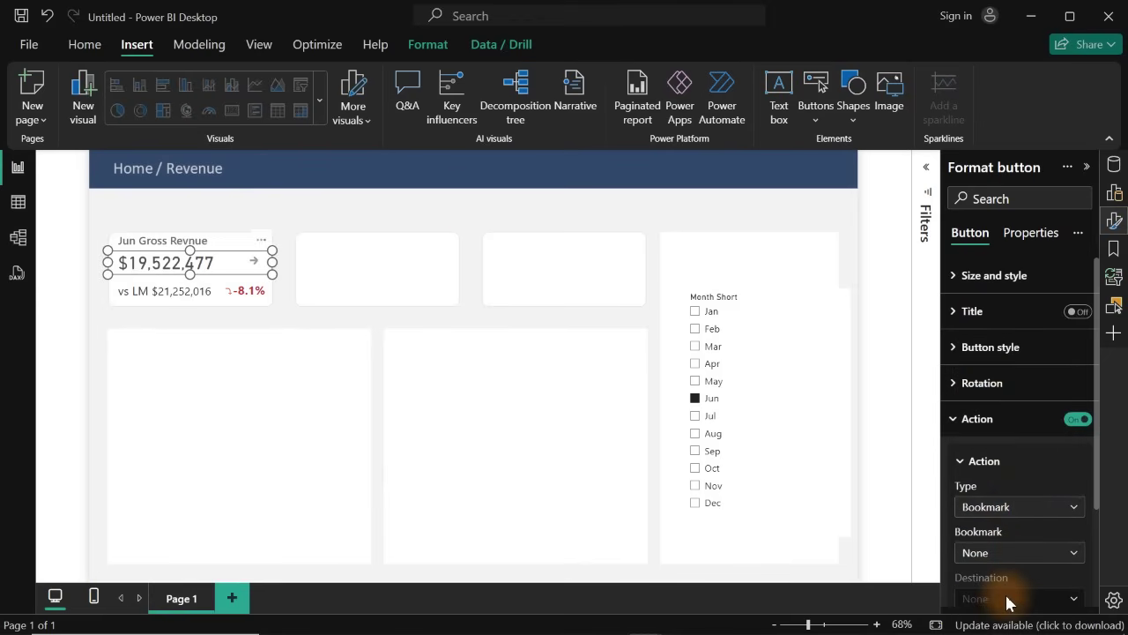
- Turn on the original card's arrow button action, set its type to Bookmark, and choose its bookmark
left_click(254, 262, "ctrl")
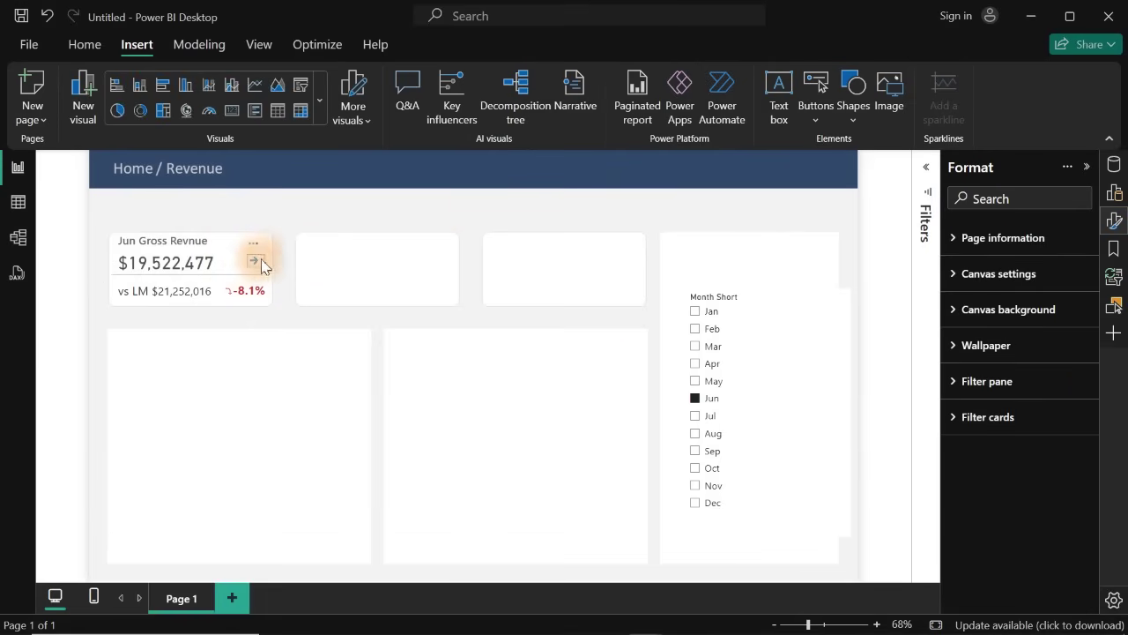
left_click(262, 266)
left_click(1079, 420)
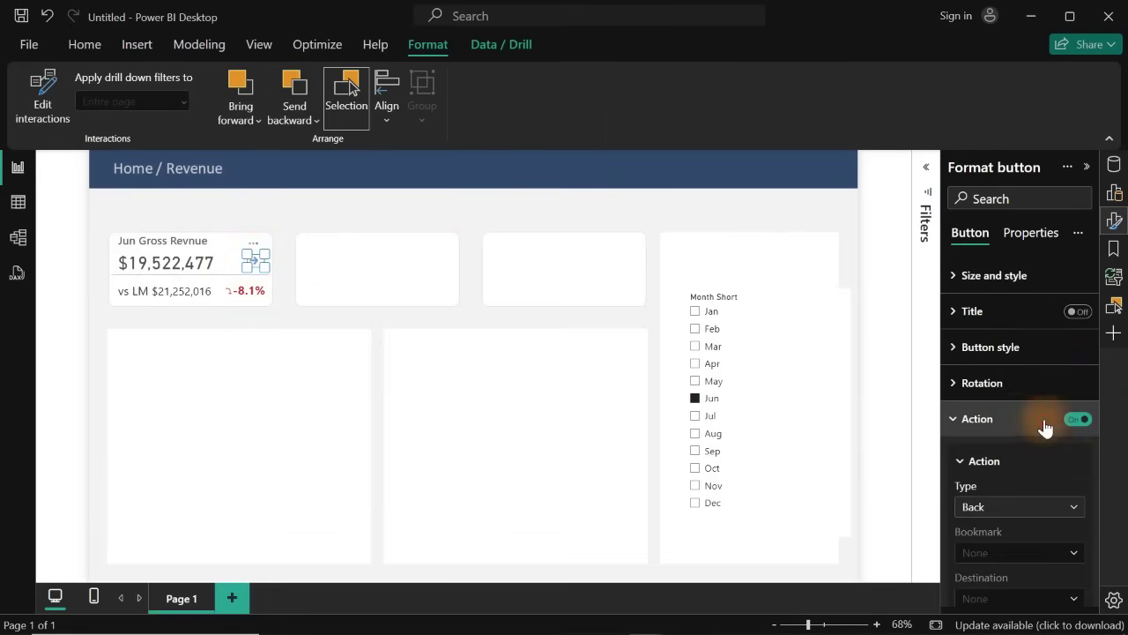
left_click(1003, 508)
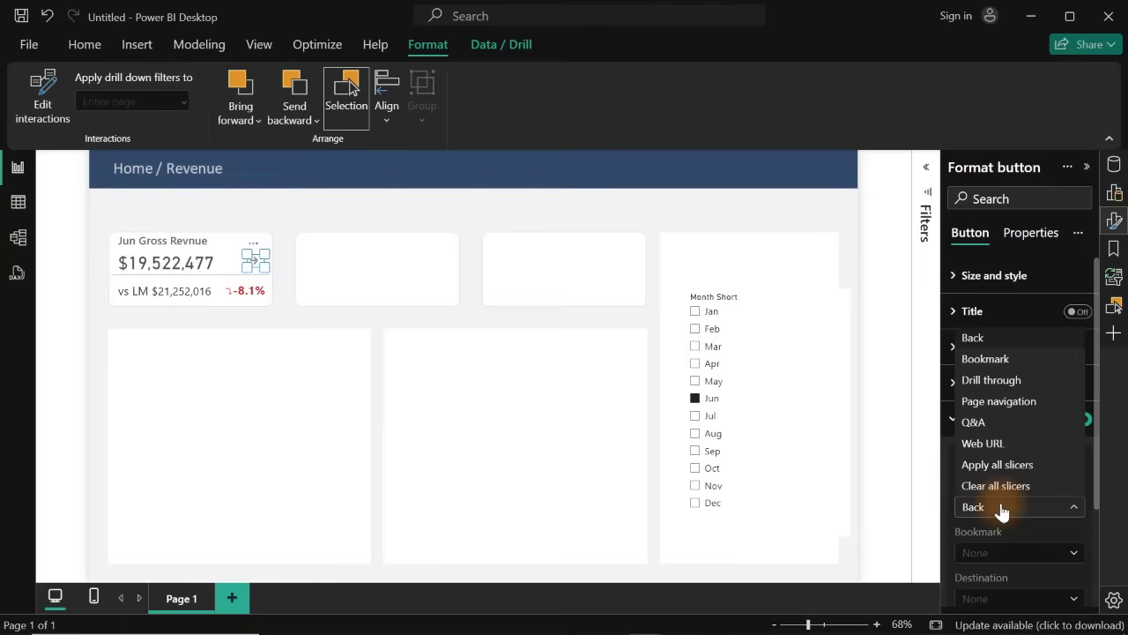
left_click(985, 358)
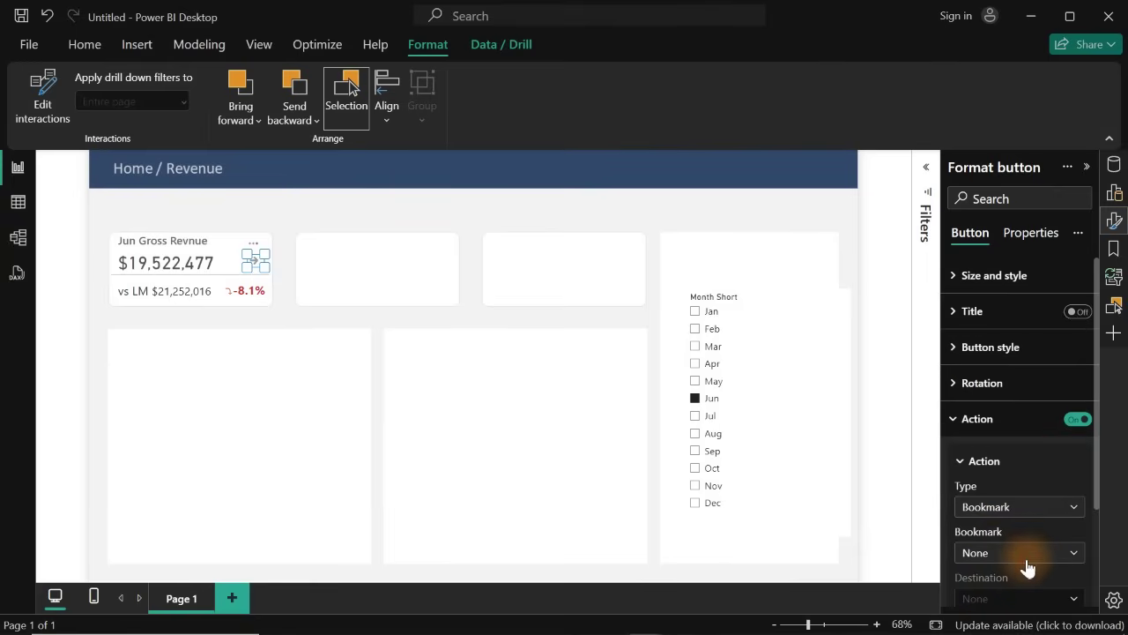
left_click(1026, 562)
left_click(1011, 553)
left_click(361, 194)
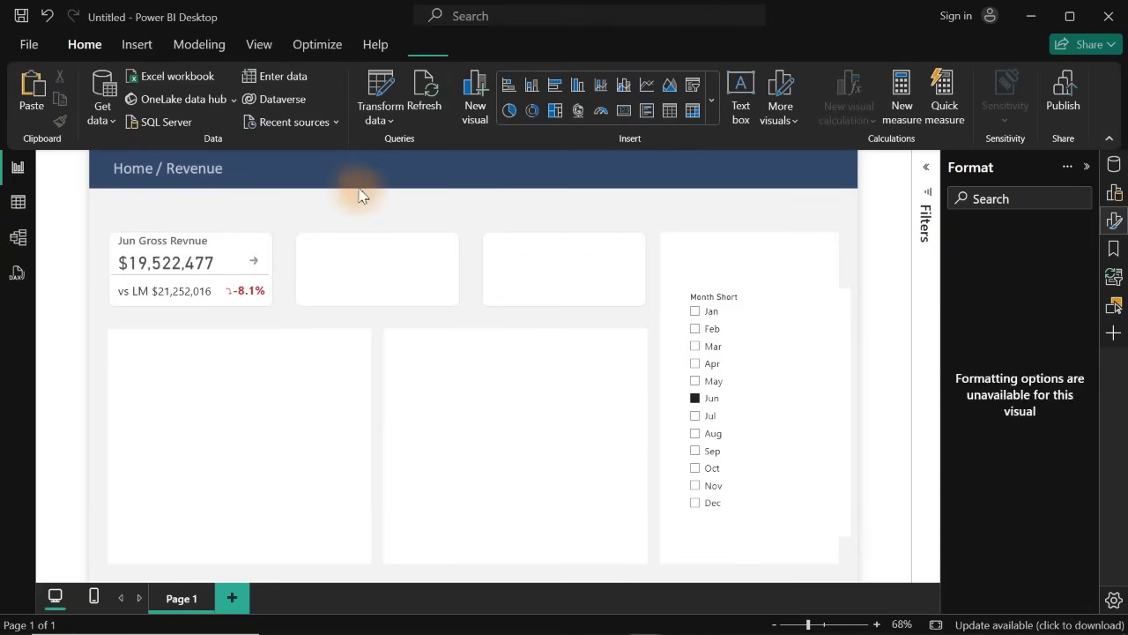
- Test the gross revenue card's arrow buttons by flipping it both ways, and show the flip card again with the month slicer set to Jul
left_click(256, 263, "ctrl")
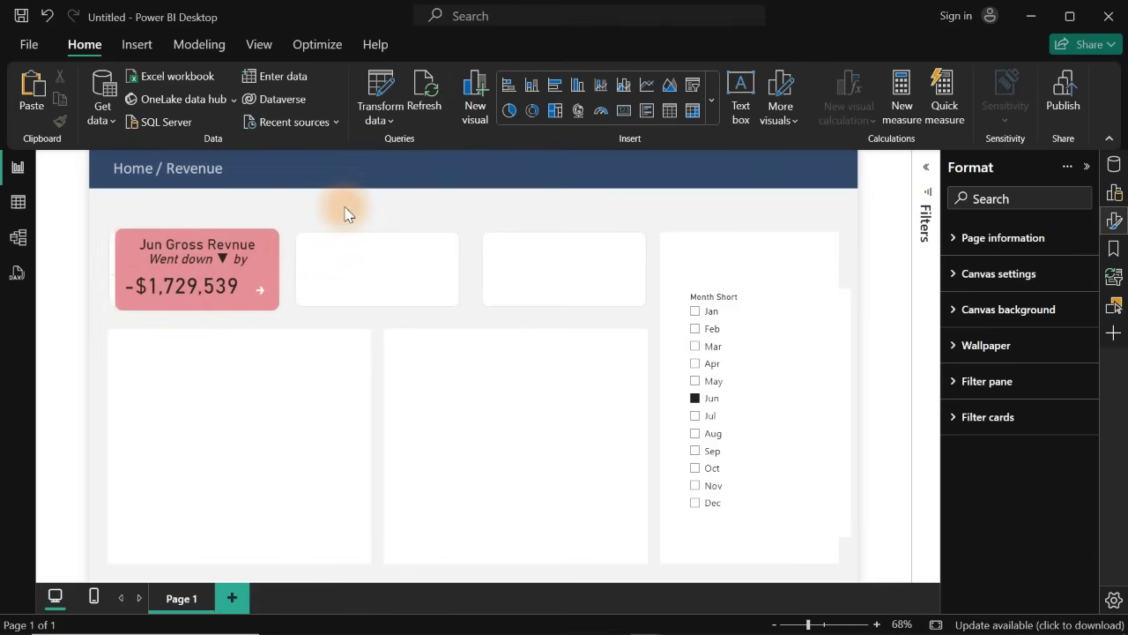
left_click(262, 291, "ctrl")
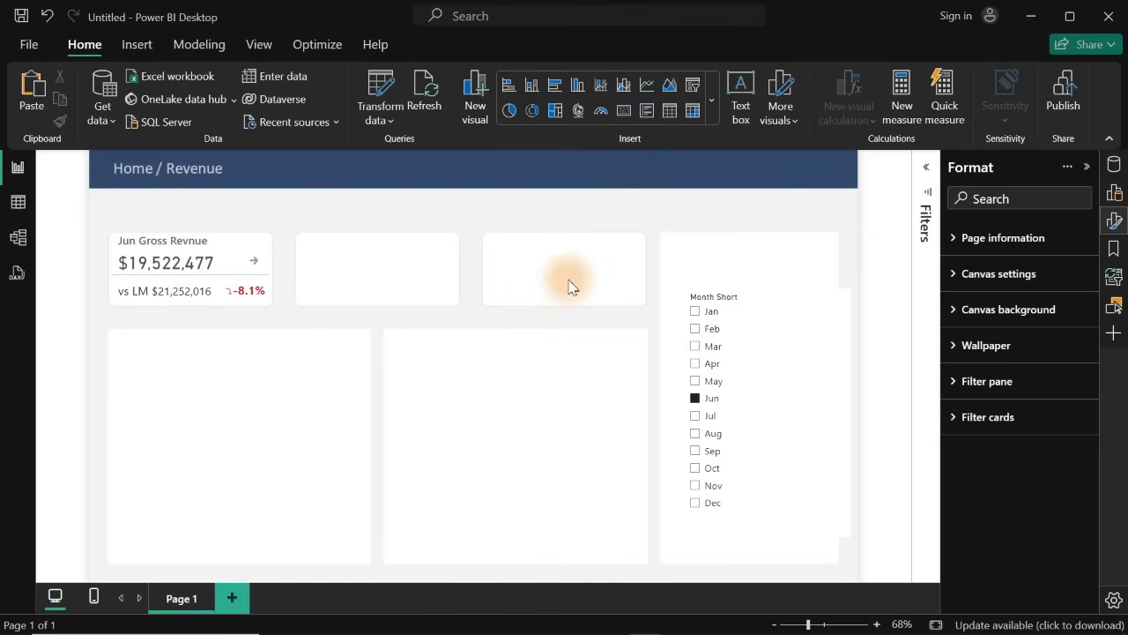
left_click(695, 363)
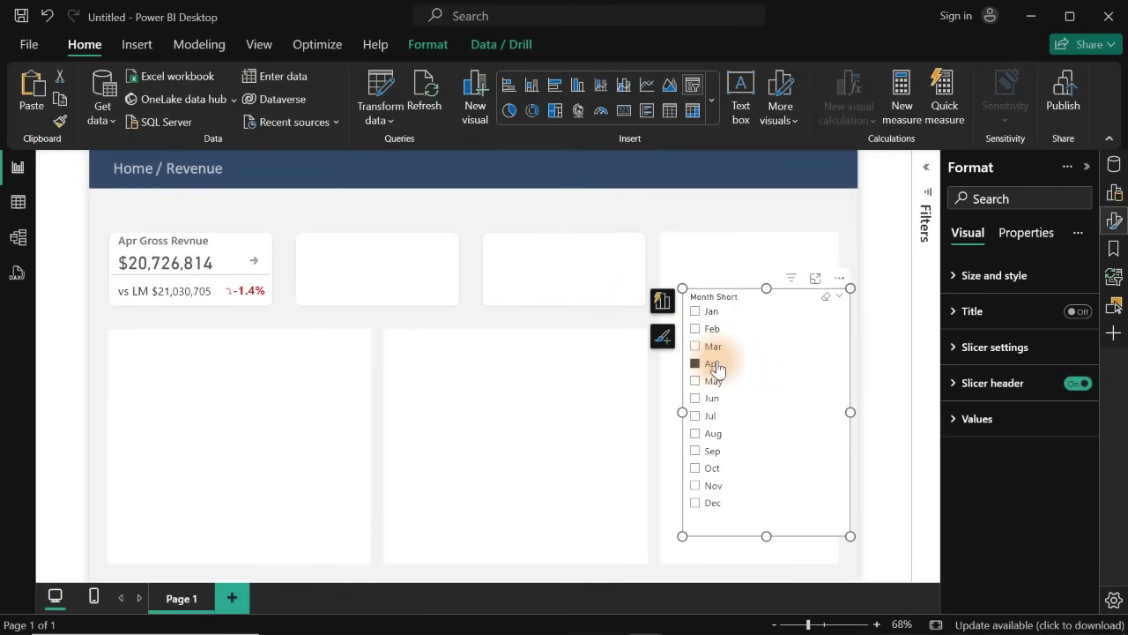
left_click(711, 399)
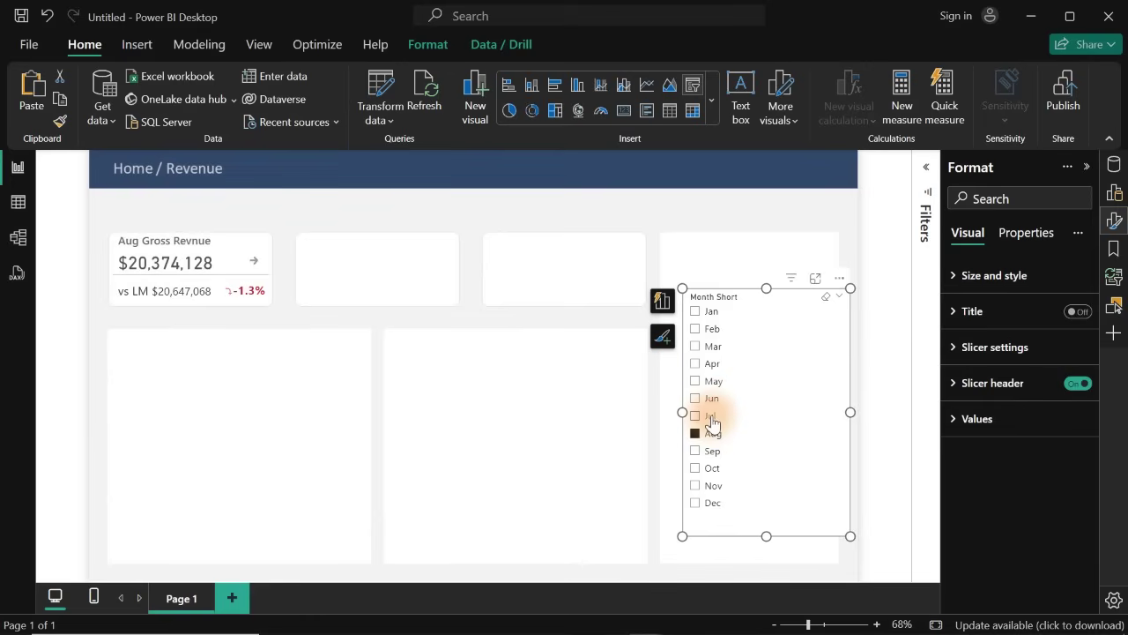
left_click(712, 416)
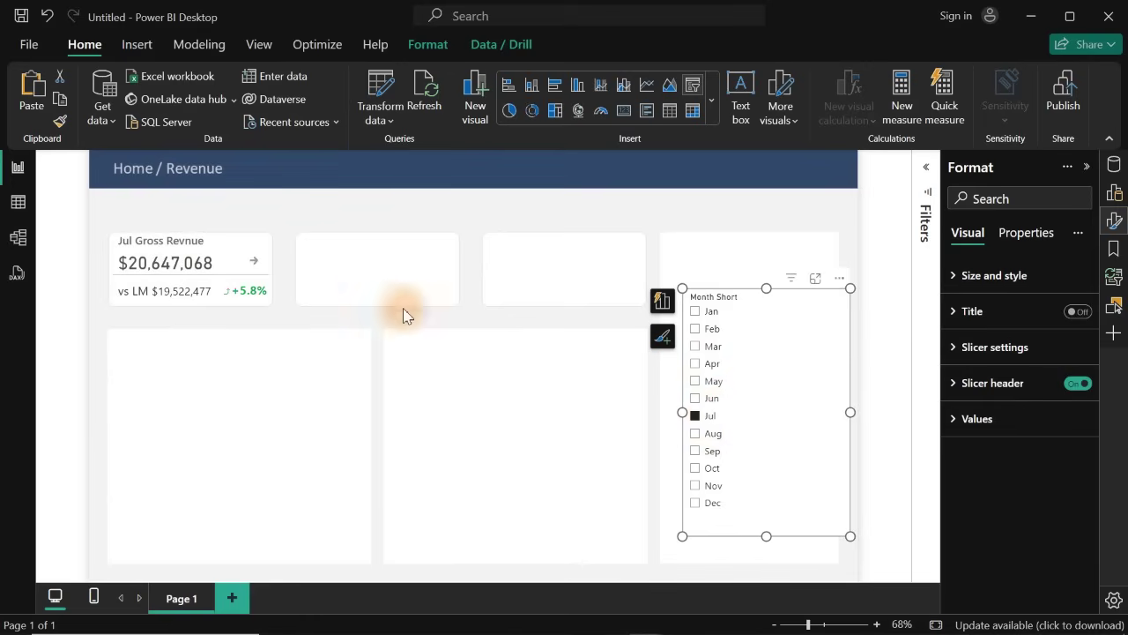
left_click(257, 266, "ctrl")
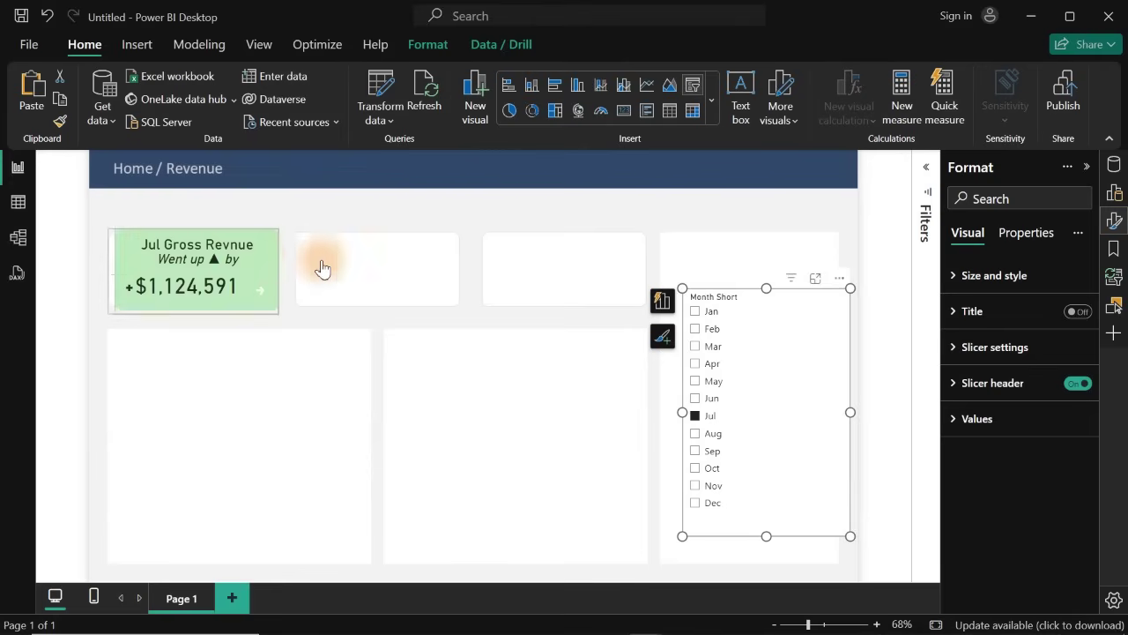
left_click(431, 236)
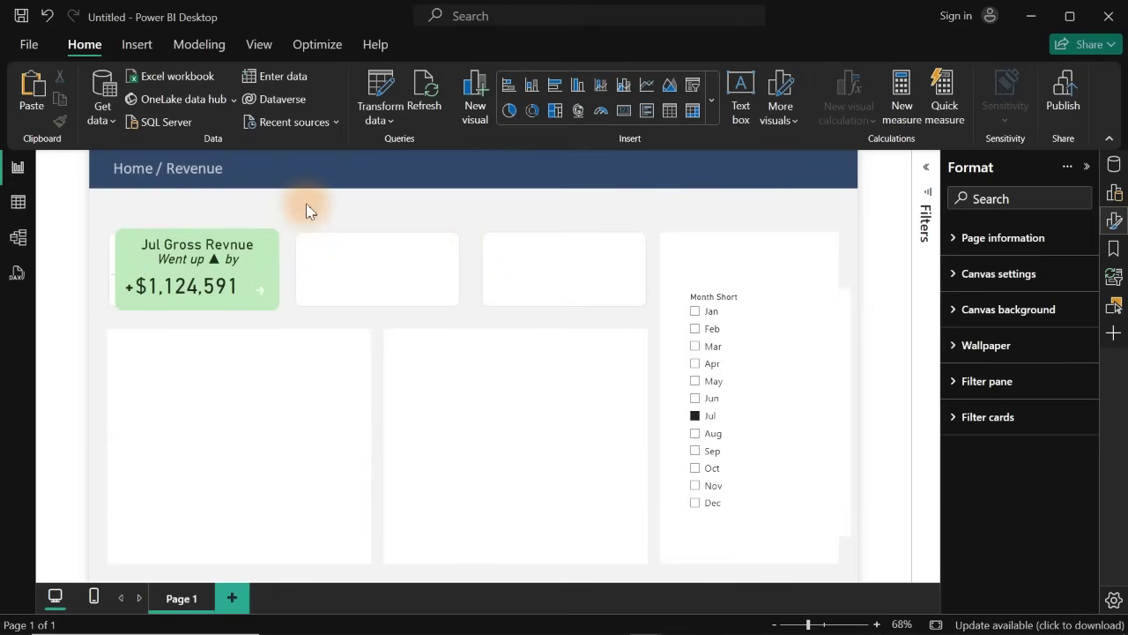
- Move the green flip card group slightly so it lines up exactly over the original gross revenue card, and deselect it
left_click(201, 247)
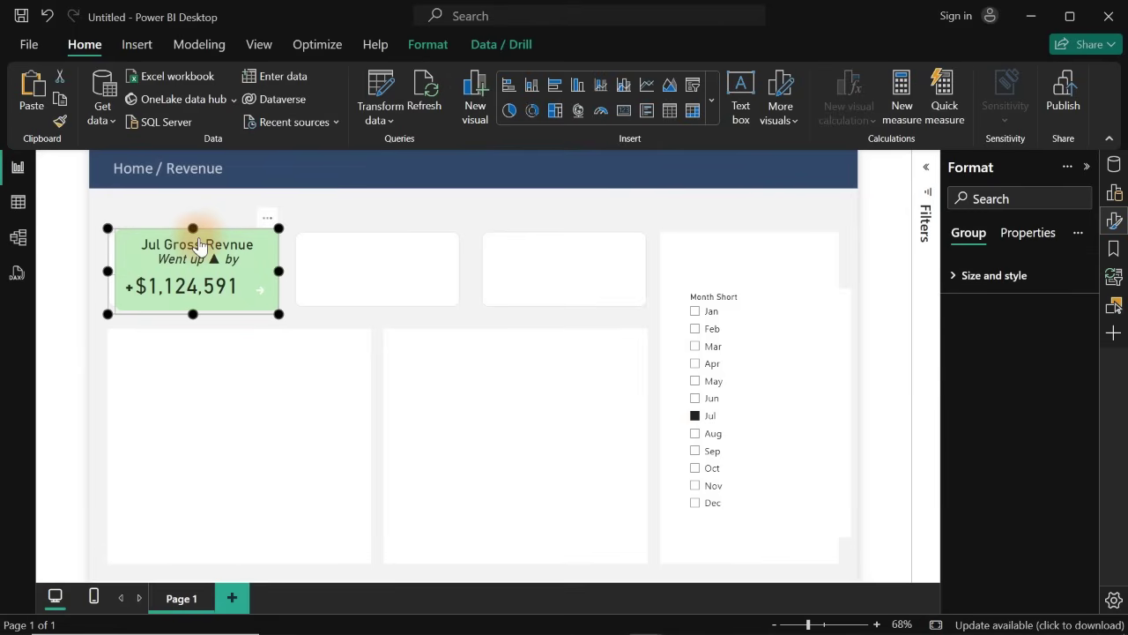
left_click_drag(201, 246, 196, 248)
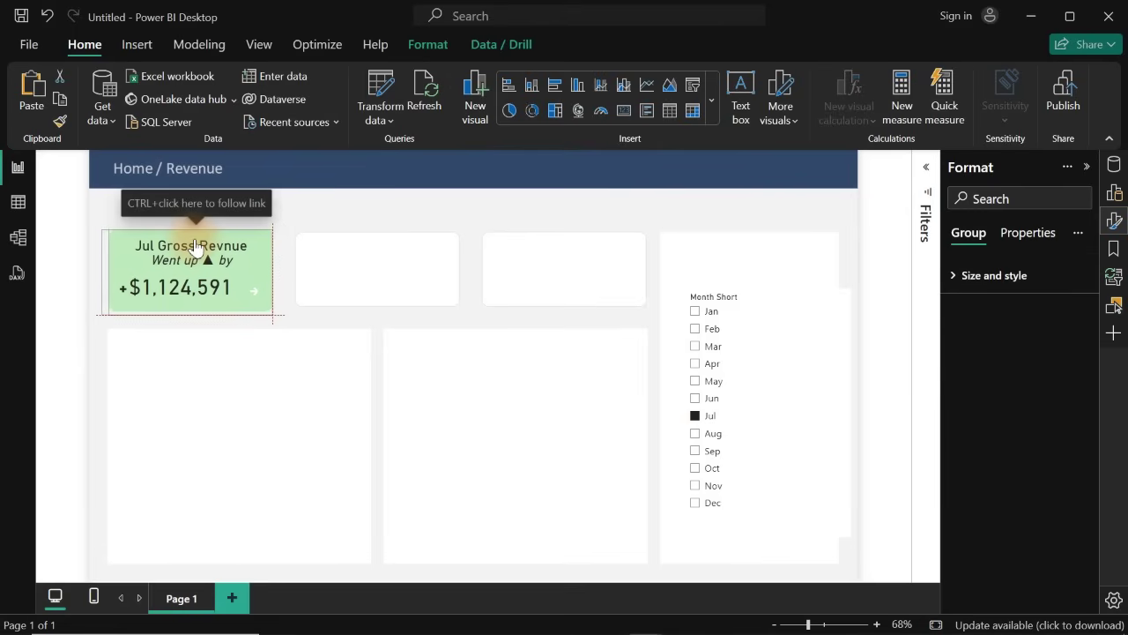
left_click(369, 226)
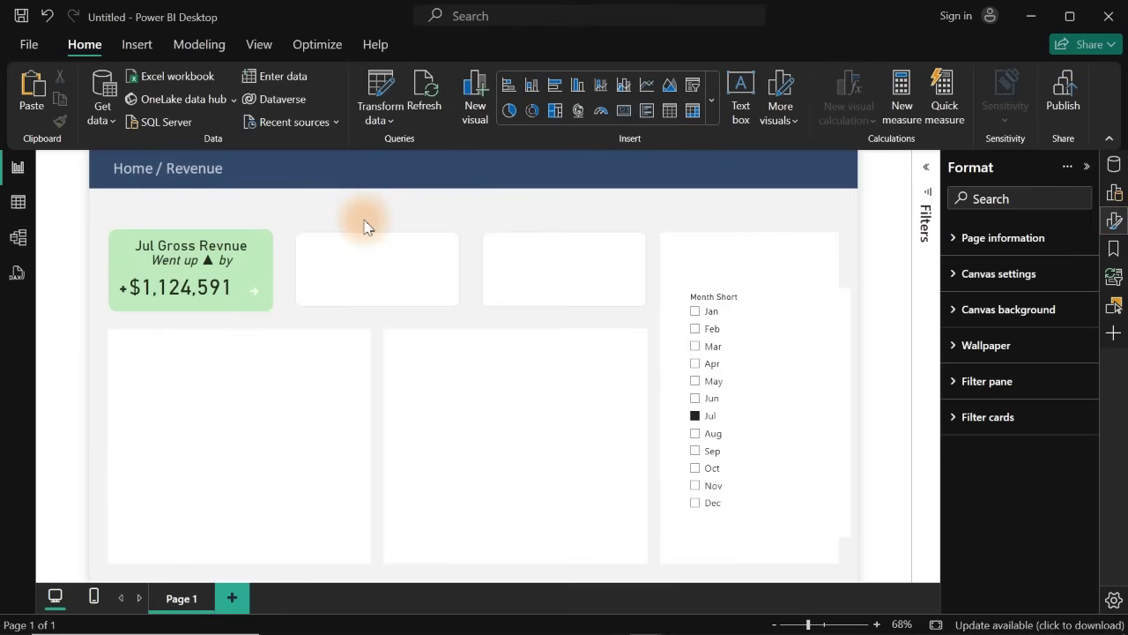